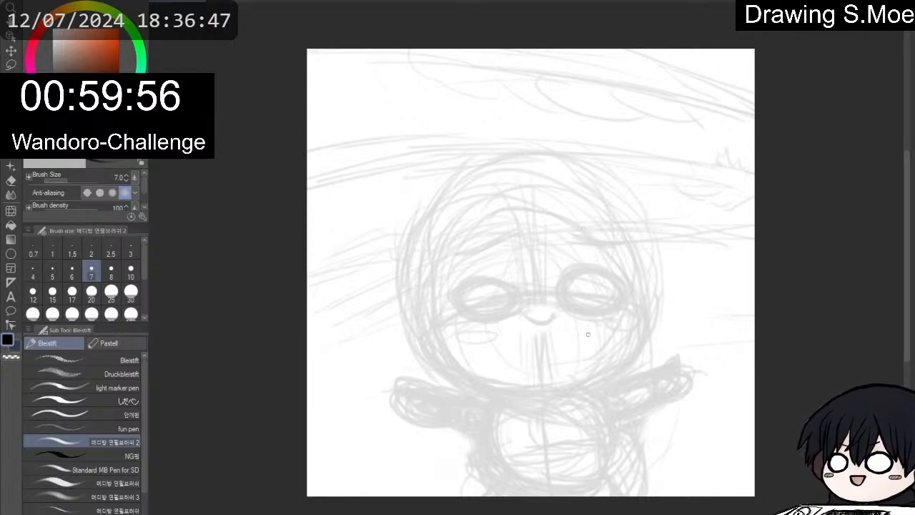
# Ink both eyes as thick black oval rings over the sketch with the size 7 pencil brush.
pyautogui.scroll(1, 592, 353)
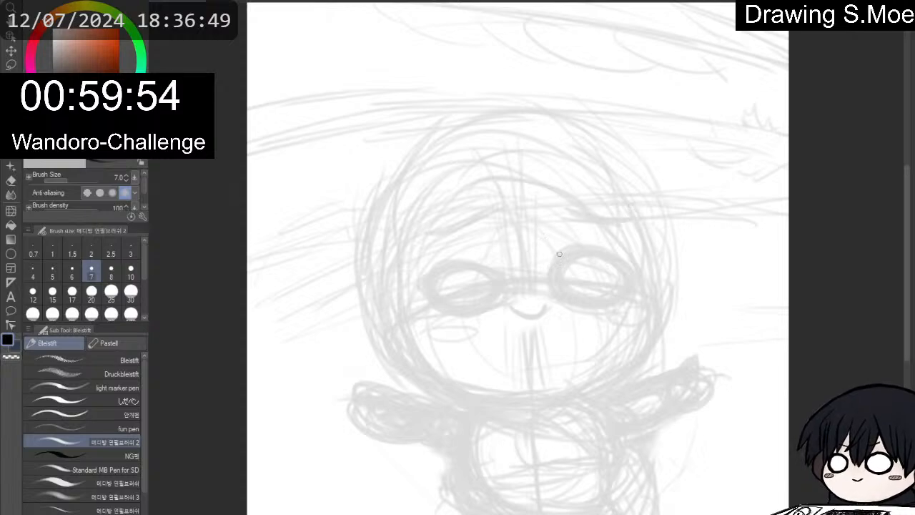
pyautogui.moveTo(587, 257)
pyautogui.mouseDown()
pyautogui.moveTo(554, 279)
pyautogui.moveTo(566, 266)
pyautogui.moveTo(608, 289)
pyautogui.moveTo(590, 298)
pyautogui.moveTo(592, 259)
pyautogui.moveTo(610, 293)
pyautogui.moveTo(574, 270)
pyautogui.moveTo(596, 254)
pyautogui.moveTo(627, 284)
pyautogui.moveTo(604, 296)
pyautogui.moveTo(572, 289)
pyautogui.moveTo(561, 261)
pyautogui.moveTo(589, 251)
pyautogui.moveTo(625, 263)
pyautogui.moveTo(627, 289)
pyautogui.moveTo(589, 295)
pyautogui.moveTo(568, 271)
pyautogui.moveTo(598, 253)
pyautogui.moveTo(633, 273)
pyautogui.moveTo(610, 293)
pyautogui.moveTo(571, 273)
pyautogui.moveTo(594, 243)
pyautogui.moveTo(622, 265)
pyautogui.mouseUp()
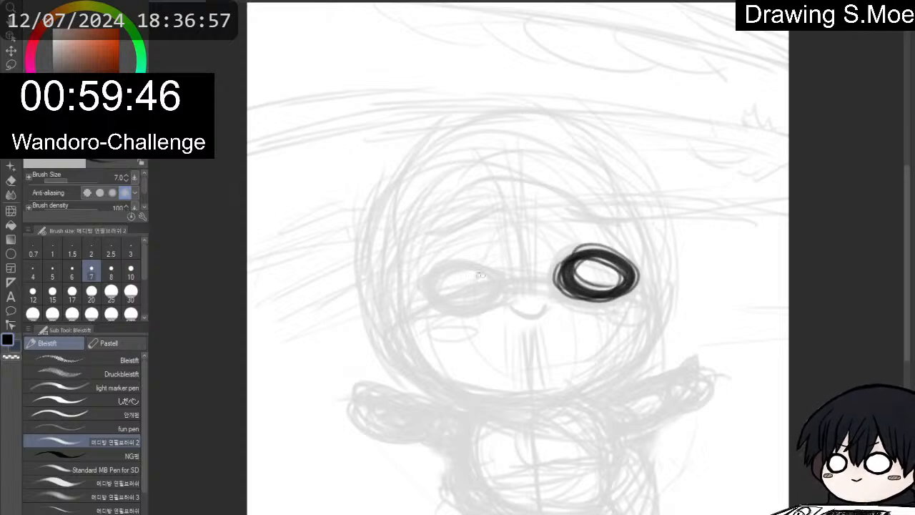
pyautogui.moveTo(480, 274)
pyautogui.mouseDown()
pyautogui.moveTo(501, 286)
pyautogui.moveTo(459, 309)
pyautogui.moveTo(438, 289)
pyautogui.moveTo(447, 271)
pyautogui.moveTo(487, 270)
pyautogui.moveTo(502, 286)
pyautogui.moveTo(487, 307)
pyautogui.moveTo(435, 285)
pyautogui.moveTo(454, 262)
pyautogui.moveTo(498, 278)
pyautogui.moveTo(477, 307)
pyautogui.moveTo(438, 295)
pyautogui.moveTo(445, 267)
pyautogui.moveTo(488, 271)
pyautogui.moveTo(501, 290)
pyautogui.moveTo(468, 303)
pyautogui.moveTo(429, 285)
pyautogui.moveTo(502, 292)
pyautogui.mouseUp()
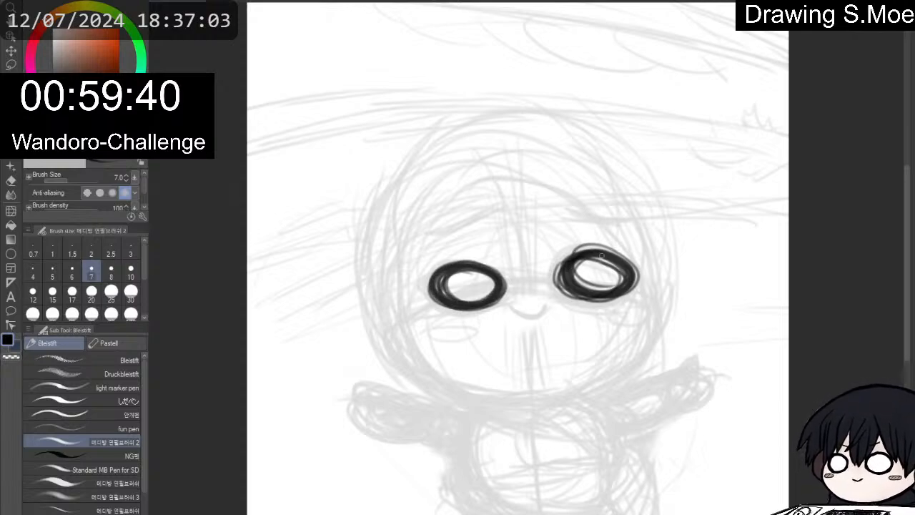
# Clean up the top of the right eye with the soft eraser and thicken both eye outlines with the pencil.
pyautogui.press('e')
pyautogui.moveTo(587, 277)
pyautogui.mouseDown()
pyautogui.moveTo(605, 270)
pyautogui.moveTo(594, 276)
pyautogui.mouseUp()
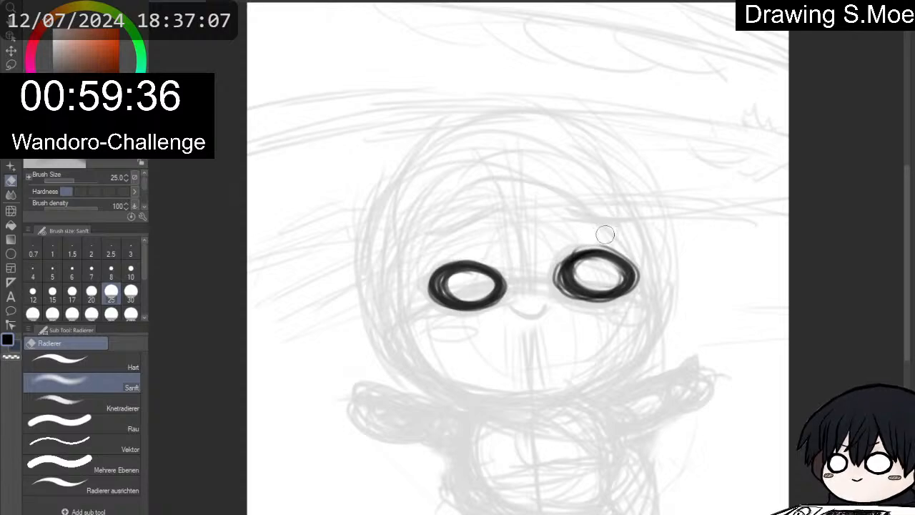
pyautogui.press('p')
pyautogui.moveTo(604, 256); pyautogui.dragTo(625, 253)
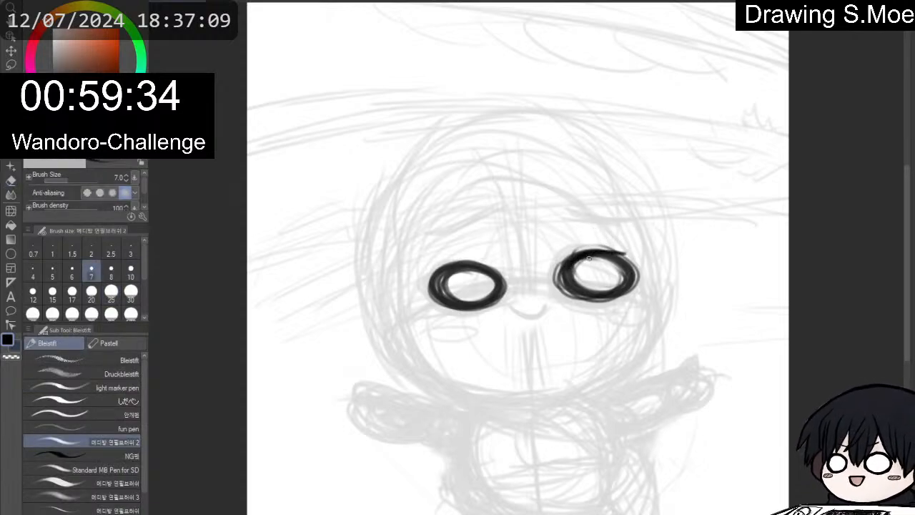
pyautogui.moveTo(570, 262)
pyautogui.mouseDown()
pyautogui.moveTo(606, 286)
pyautogui.moveTo(579, 289)
pyautogui.moveTo(628, 282)
pyautogui.moveTo(626, 271)
pyautogui.moveTo(587, 255)
pyautogui.moveTo(621, 274)
pyautogui.moveTo(593, 277)
pyautogui.moveTo(600, 276)
pyautogui.moveTo(582, 267)
pyautogui.moveTo(575, 276)
pyautogui.moveTo(594, 287)
pyautogui.moveTo(578, 286)
pyautogui.moveTo(618, 278)
pyautogui.moveTo(628, 265)
pyautogui.moveTo(620, 256)
pyautogui.moveTo(592, 256)
pyautogui.moveTo(568, 273)
pyautogui.moveTo(578, 255)
pyautogui.moveTo(606, 251)
pyautogui.moveTo(627, 256)
pyautogui.moveTo(632, 270)
pyautogui.moveTo(589, 249)
pyautogui.moveTo(563, 272)
pyautogui.moveTo(589, 246)
pyautogui.moveTo(623, 254)
pyautogui.moveTo(634, 285)
pyautogui.mouseUp()
pyautogui.press('e')
pyautogui.press('p')
pyautogui.moveTo(494, 281)
pyautogui.mouseDown()
pyautogui.moveTo(461, 277)
pyautogui.moveTo(479, 269)
pyautogui.moveTo(442, 277)
pyautogui.moveTo(466, 301)
pyautogui.moveTo(455, 301)
pyautogui.moveTo(505, 285)
pyautogui.moveTo(498, 269)
pyautogui.moveTo(472, 265)
pyautogui.moveTo(442, 279)
pyautogui.moveTo(489, 259)
pyautogui.moveTo(481, 264)
pyautogui.moveTo(500, 275)
pyautogui.moveTo(475, 260)
pyautogui.moveTo(501, 277)
pyautogui.moveTo(477, 263)
pyautogui.moveTo(440, 280)
pyautogui.moveTo(450, 270)
pyautogui.moveTo(455, 304)
pyautogui.moveTo(489, 288)
pyautogui.moveTo(490, 269)
pyautogui.moveTo(507, 275)
pyautogui.moveTo(476, 261)
pyautogui.mouseUp()
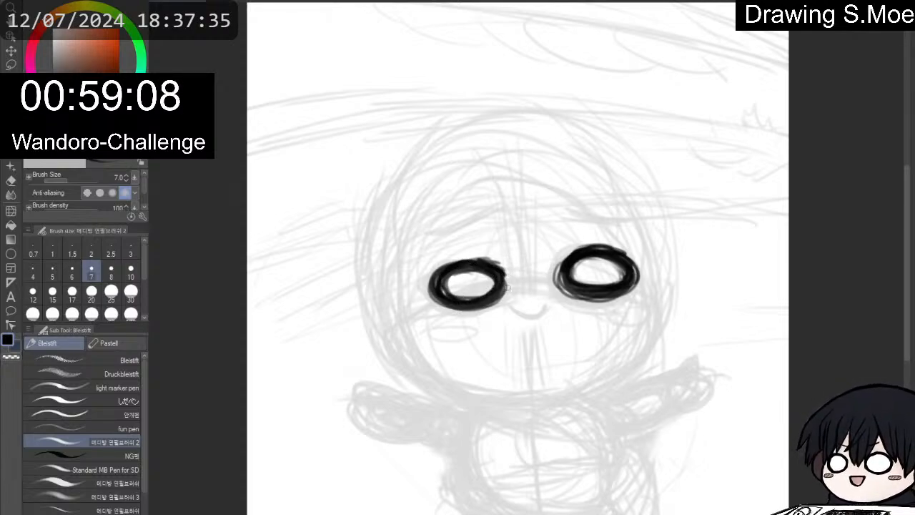
# Draw a small smiling mouth and a slanted eyebrow above each eye.
pyautogui.moveTo(512, 309)
pyautogui.mouseDown()
pyautogui.moveTo(541, 307)
pyautogui.moveTo(513, 309)
pyautogui.moveTo(525, 317)
pyautogui.moveTo(540, 308)
pyautogui.moveTo(513, 312)
pyautogui.moveTo(543, 306)
pyautogui.moveTo(523, 319)
pyautogui.mouseUp()
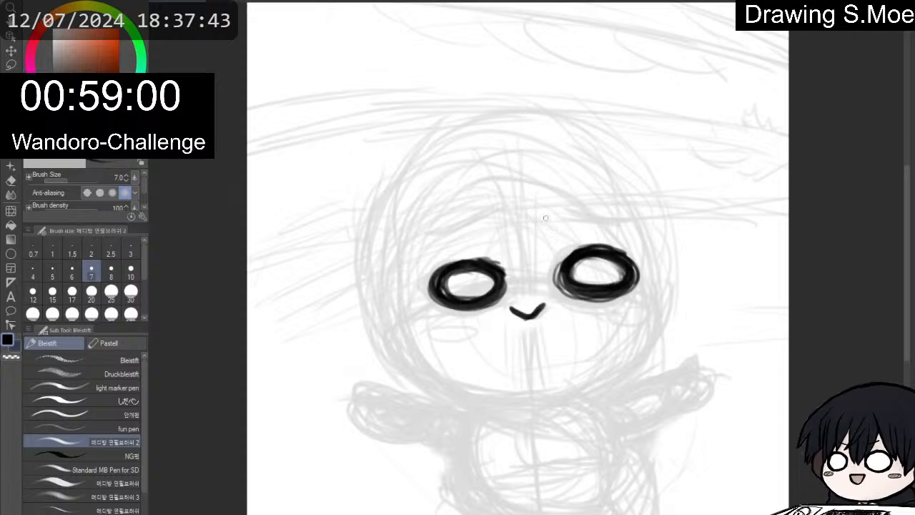
pyautogui.moveTo(565, 208); pyautogui.dragTo(619, 219)
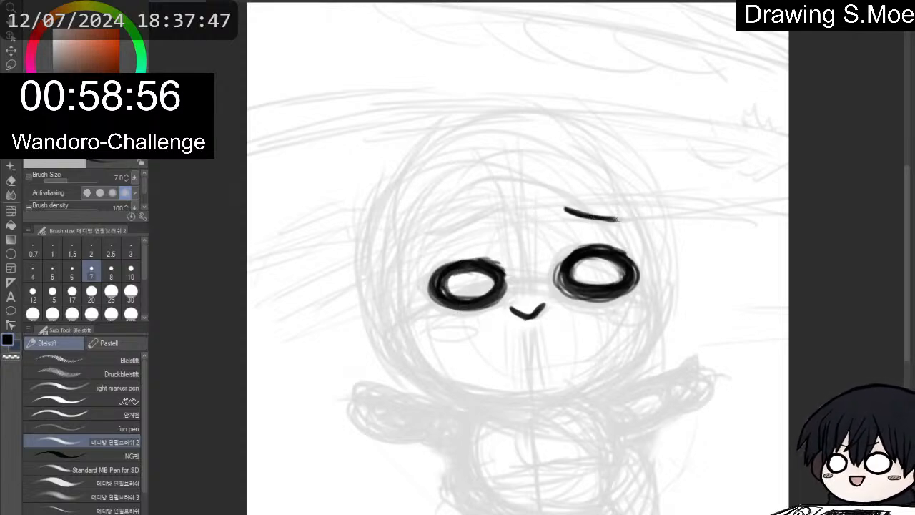
pyautogui.moveTo(436, 231)
pyautogui.mouseDown()
pyautogui.moveTo(489, 211)
pyautogui.moveTo(432, 233)
pyautogui.moveTo(492, 208)
pyautogui.mouseUp()
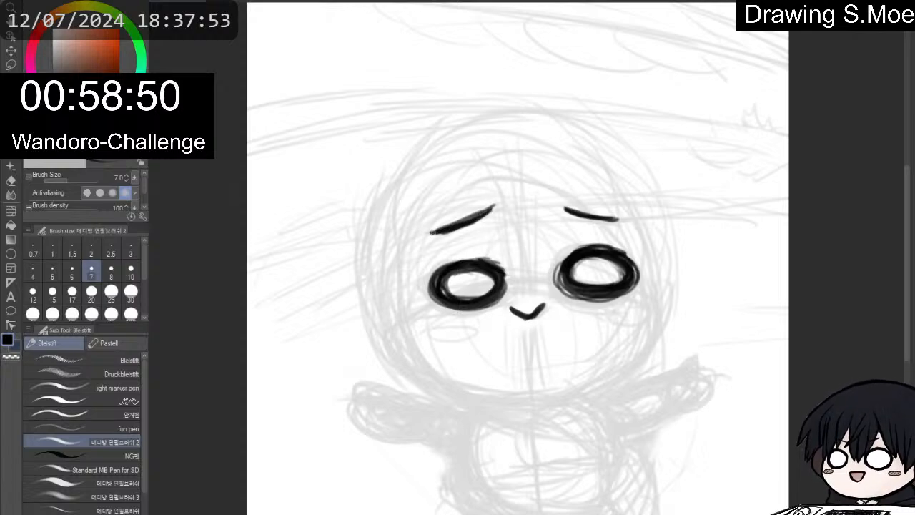
# Erase and redraw the right eyebrow slightly longer, and darken the lower end of the left eyebrow.
pyautogui.press('e')
pyautogui.moveTo(580, 228)
pyautogui.mouseDown()
pyautogui.moveTo(623, 223)
pyautogui.moveTo(573, 213)
pyautogui.moveTo(588, 212)
pyautogui.moveTo(582, 178)
pyautogui.moveTo(590, 186)
pyautogui.moveTo(564, 207)
pyautogui.moveTo(616, 214)
pyautogui.mouseUp()
pyautogui.press('p')
pyautogui.moveTo(563, 205); pyautogui.dragTo(621, 215)
pyautogui.moveTo(571, 207)
pyautogui.mouseDown()
pyautogui.moveTo(623, 215)
pyautogui.moveTo(561, 204)
pyautogui.moveTo(633, 215)
pyautogui.mouseUp()
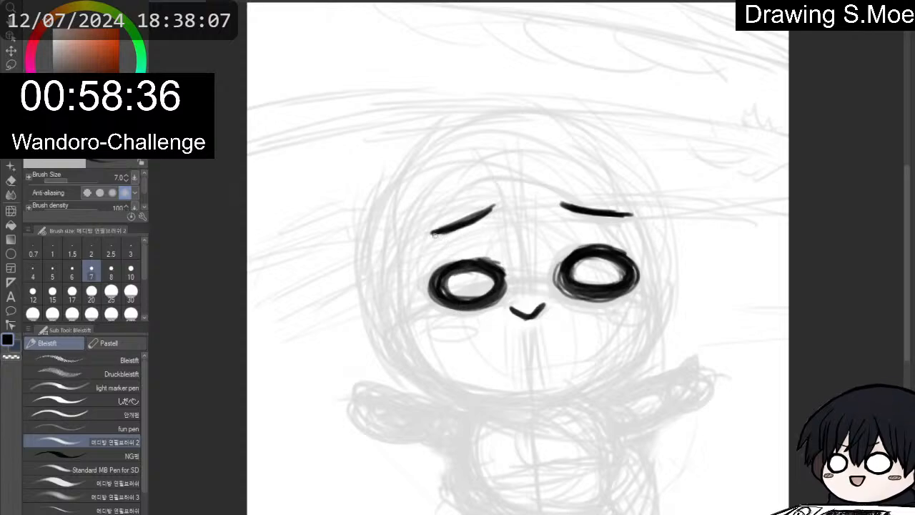
pyautogui.moveTo(434, 234); pyautogui.dragTo(457, 230)
pyautogui.moveTo(437, 232); pyautogui.dragTo(472, 219)
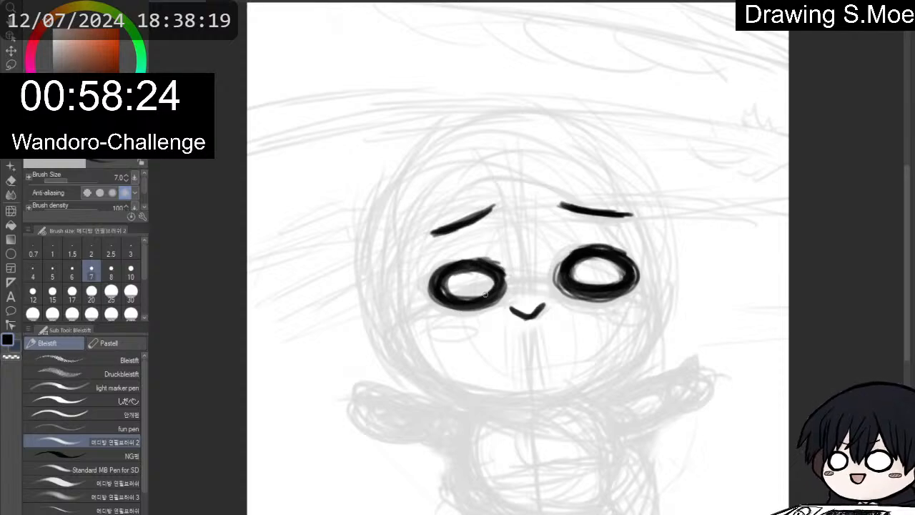
pyautogui.press('e')
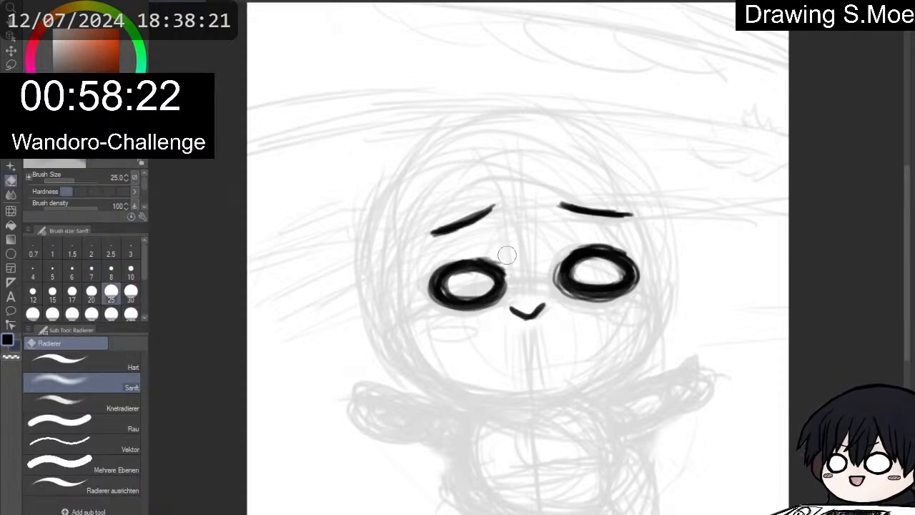
pyautogui.press('p')
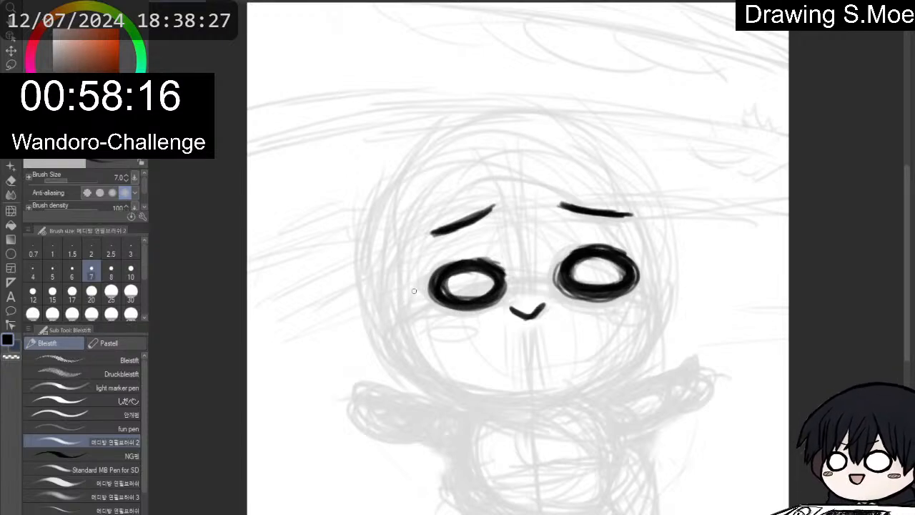
pyautogui.press('p')
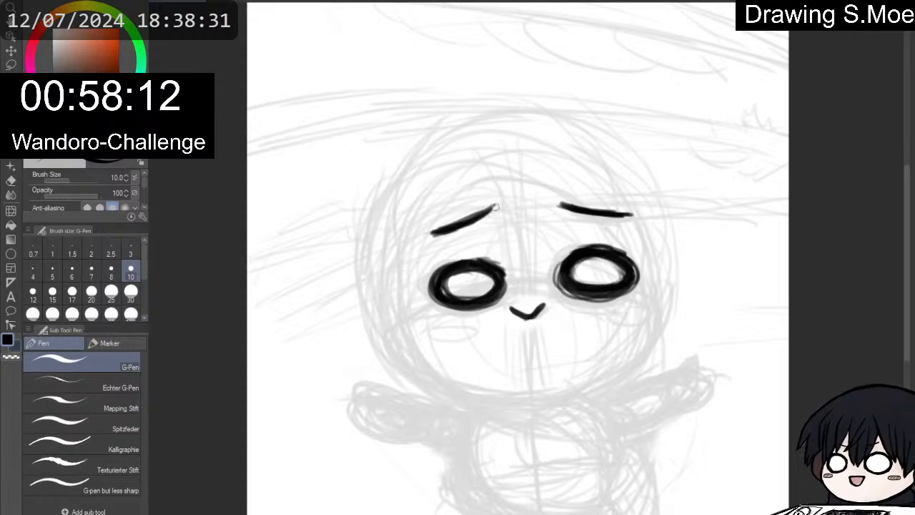
pyautogui.moveTo(508, 132); pyautogui.dragTo(520, 144)
pyautogui.moveTo(520, 132)
pyautogui.mouseDown()
pyautogui.moveTo(508, 144)
pyautogui.moveTo(533, 158)
pyautogui.mouseUp()
pyautogui.press('e')
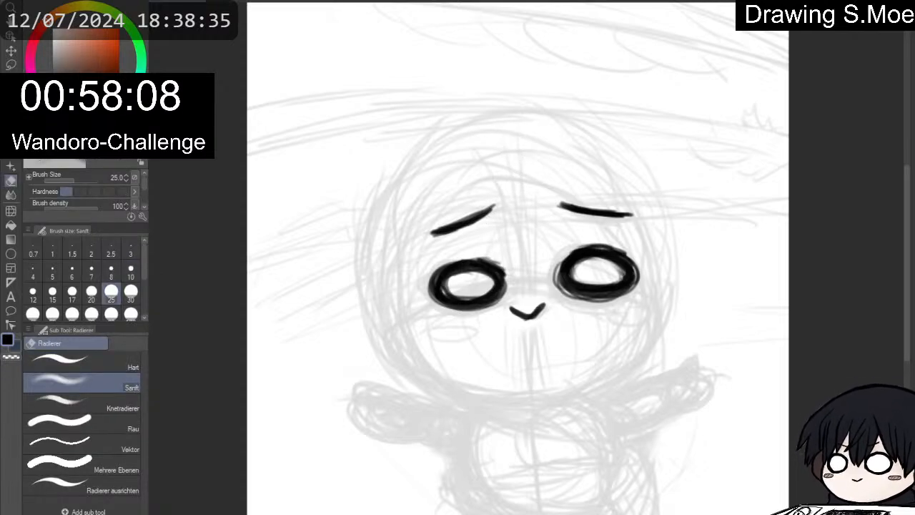
pyautogui.press('p')
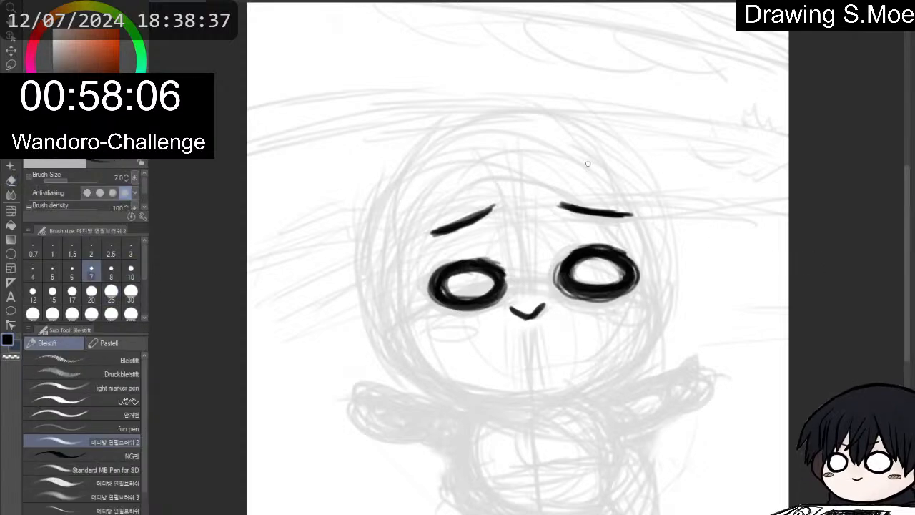
# Sketch the pointed central fringe strand from the parting down to the inner corner of the left eye.
pyautogui.moveTo(508, 128)
pyautogui.mouseDown()
pyautogui.moveTo(525, 132)
pyautogui.moveTo(485, 192)
pyautogui.mouseUp()
pyautogui.moveTo(490, 145); pyautogui.dragTo(481, 228)
pyautogui.moveTo(484, 166); pyautogui.dragTo(490, 245)
pyautogui.moveTo(482, 190); pyautogui.dragTo(503, 256)
pyautogui.moveTo(487, 217); pyautogui.dragTo(502, 254)
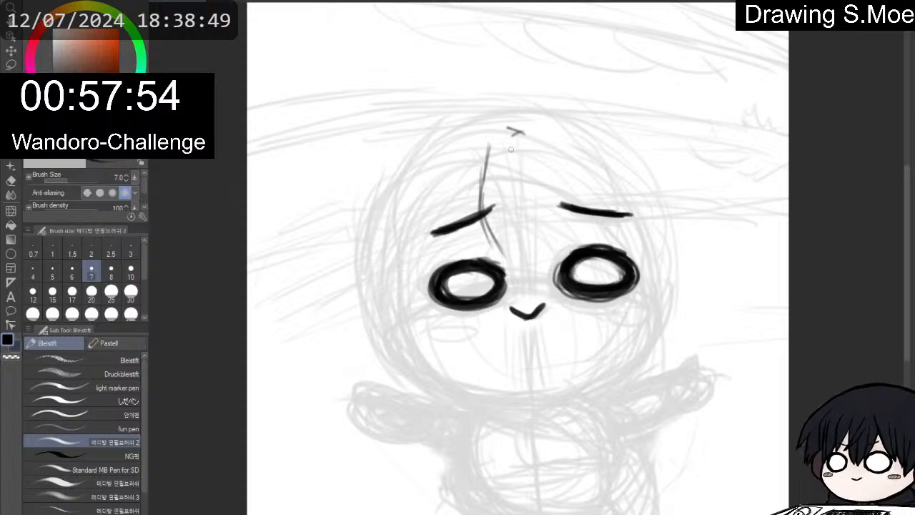
pyautogui.moveTo(511, 145)
pyautogui.mouseDown()
pyautogui.moveTo(519, 217)
pyautogui.moveTo(509, 259)
pyautogui.mouseUp()
pyautogui.moveTo(514, 156)
pyautogui.mouseDown()
pyautogui.moveTo(508, 201)
pyautogui.moveTo(505, 263)
pyautogui.mouseUp()
pyautogui.moveTo(513, 172); pyautogui.dragTo(499, 267)
pyautogui.moveTo(488, 153)
pyautogui.mouseDown()
pyautogui.moveTo(484, 220)
pyautogui.moveTo(500, 264)
pyautogui.mouseUp()
pyautogui.moveTo(490, 211); pyautogui.dragTo(503, 269)
pyautogui.moveTo(511, 174); pyautogui.dragTo(505, 244)
pyautogui.moveTo(512, 148); pyautogui.dragTo(507, 187)
# Sketch the inner edge of the right fringe, running from the parting down towards the top of the right eye.
pyautogui.moveTo(520, 164); pyautogui.dragTo(559, 234)
pyautogui.moveTo(515, 156)
pyautogui.mouseDown()
pyautogui.moveTo(550, 216)
pyautogui.moveTo(526, 166)
pyautogui.mouseUp()
pyautogui.press('e')
pyautogui.press('p')
pyautogui.moveTo(514, 128)
pyautogui.mouseDown()
pyautogui.moveTo(526, 182)
pyautogui.moveTo(557, 221)
pyautogui.mouseUp()
pyautogui.moveTo(514, 146)
pyautogui.mouseDown()
pyautogui.moveTo(556, 194)
pyautogui.moveTo(514, 135)
pyautogui.moveTo(530, 115)
pyautogui.moveTo(512, 116)
pyautogui.moveTo(522, 156)
pyautogui.moveTo(592, 244)
pyautogui.mouseUp()
pyautogui.press('e')
pyautogui.press('p')
pyautogui.moveTo(559, 202)
pyautogui.mouseDown()
pyautogui.moveTo(617, 238)
pyautogui.moveTo(606, 244)
pyautogui.mouseUp()
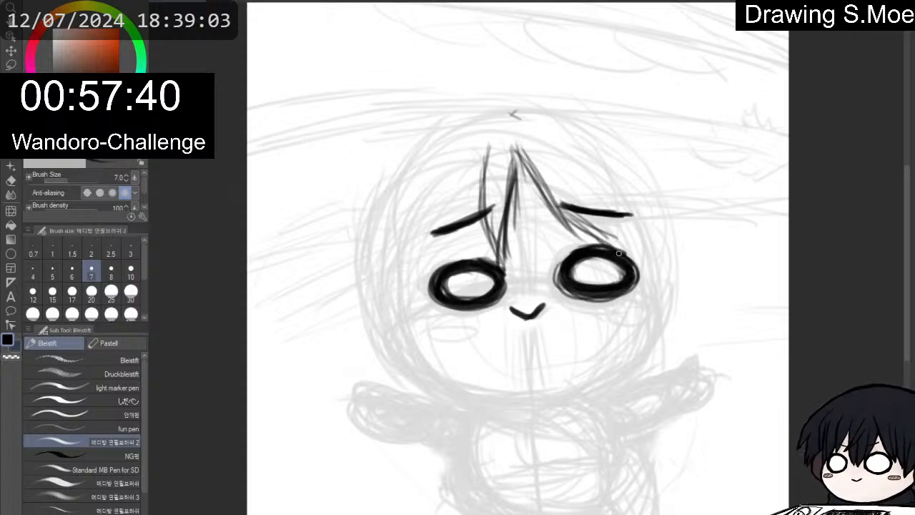
# Fill out the right fringe with diagonal hair strokes sweeping across the right eyebrow towards the temple.
pyautogui.moveTo(570, 185); pyautogui.dragTo(611, 243)
pyautogui.moveTo(561, 171); pyautogui.dragTo(591, 211)
pyautogui.moveTo(528, 141); pyautogui.dragTo(583, 205)
pyautogui.moveTo(532, 144); pyautogui.dragTo(596, 208)
pyautogui.moveTo(556, 158); pyautogui.dragTo(612, 228)
pyautogui.moveTo(575, 179); pyautogui.dragTo(628, 235)
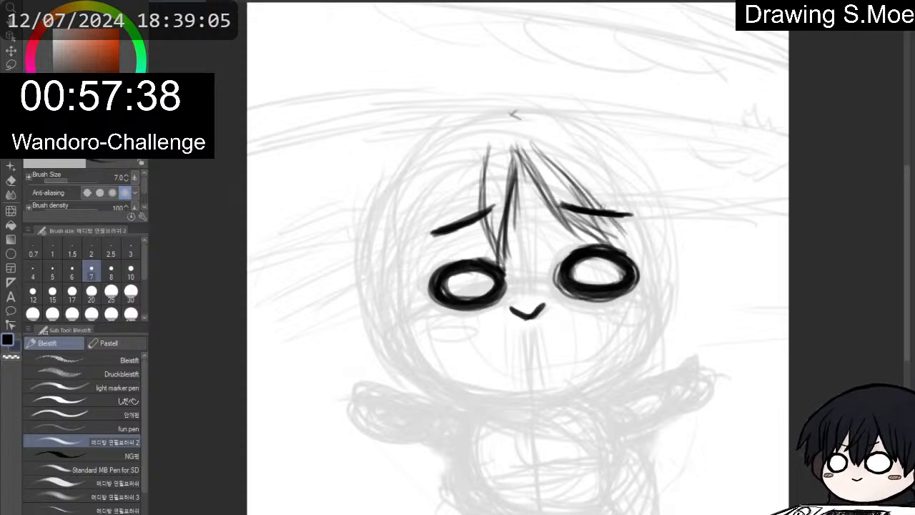
pyautogui.moveTo(591, 194); pyautogui.dragTo(636, 244)
pyautogui.moveTo(577, 184); pyautogui.dragTo(645, 249)
pyautogui.moveTo(605, 218); pyautogui.dragTo(644, 249)
pyautogui.moveTo(614, 218); pyautogui.dragTo(652, 254)
pyautogui.moveTo(626, 203)
pyautogui.mouseDown()
pyautogui.moveTo(649, 250)
pyautogui.moveTo(641, 235)
pyautogui.mouseUp()
pyautogui.moveTo(613, 180)
pyautogui.mouseDown()
pyautogui.moveTo(636, 227)
pyautogui.moveTo(616, 195)
pyautogui.mouseUp()
pyautogui.moveTo(593, 162); pyautogui.dragTo(618, 207)
pyautogui.moveTo(562, 136); pyautogui.dragTo(605, 187)
pyautogui.moveTo(579, 156); pyautogui.dragTo(611, 195)
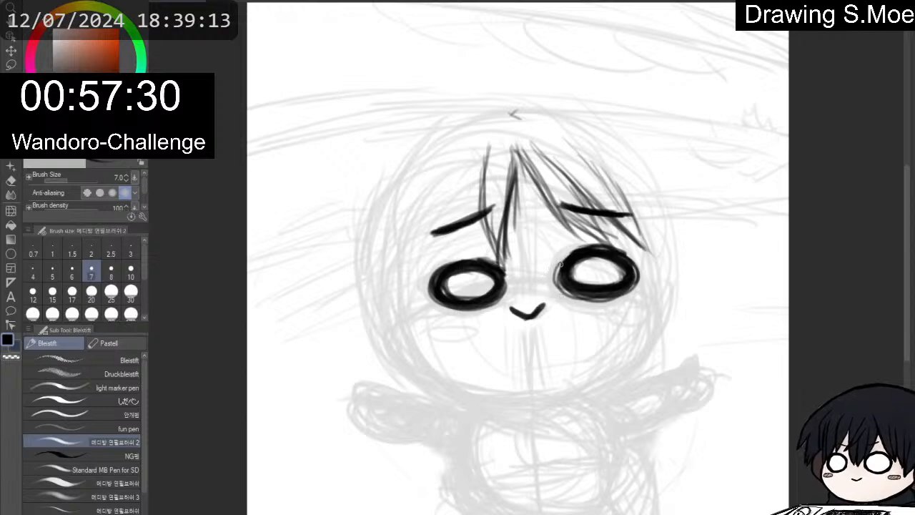
pyautogui.moveTo(562, 262)
pyautogui.mouseDown()
pyautogui.moveTo(544, 279)
pyautogui.moveTo(552, 303)
pyautogui.moveTo(605, 322)
pyautogui.moveTo(649, 289)
pyautogui.moveTo(634, 262)
pyautogui.moveTo(644, 276)
pyautogui.moveTo(642, 309)
pyautogui.moveTo(611, 314)
pyautogui.moveTo(556, 268)
pyautogui.moveTo(545, 300)
pyautogui.moveTo(586, 319)
pyautogui.moveTo(621, 316)
pyautogui.moveTo(643, 288)
pyautogui.moveTo(630, 261)
pyautogui.moveTo(648, 279)
pyautogui.moveTo(677, 277)
pyautogui.mouseUp()
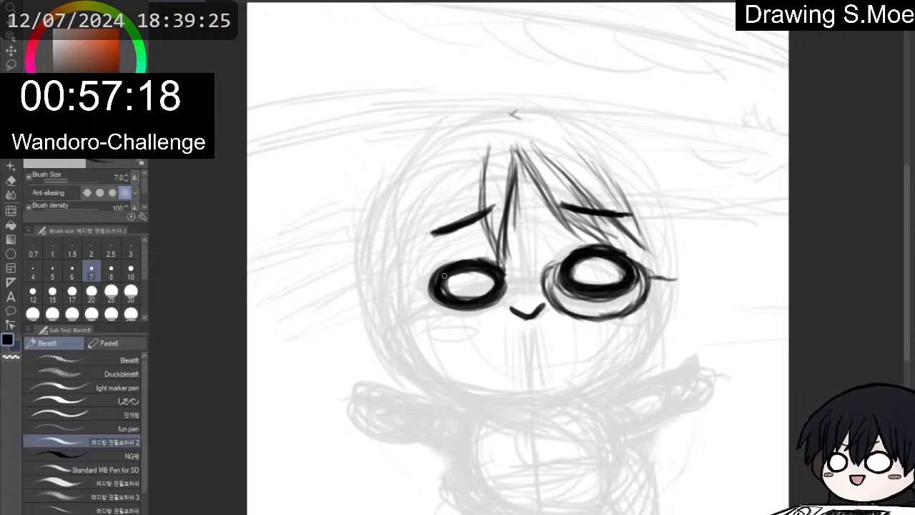
pyautogui.moveTo(428, 278)
pyautogui.mouseDown()
pyautogui.moveTo(422, 302)
pyautogui.moveTo(459, 323)
pyautogui.mouseUp()
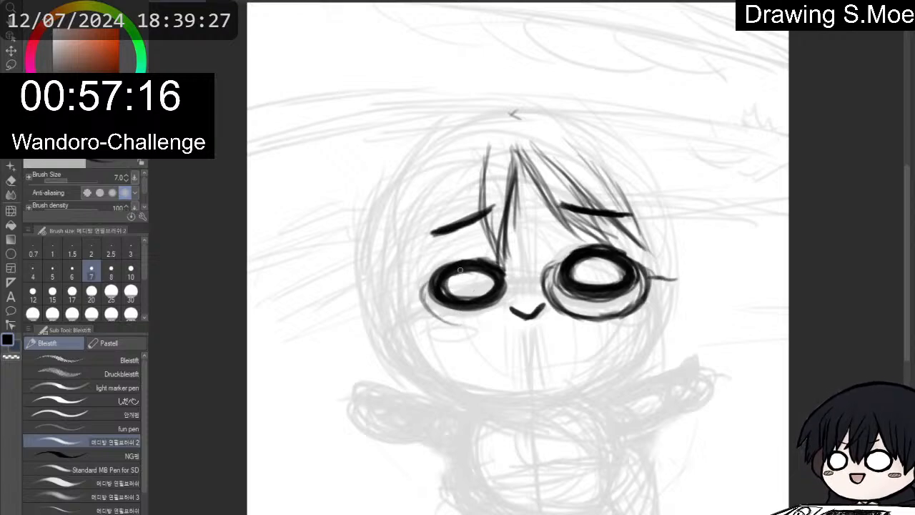
pyautogui.hotkey('ctrl', 'z')
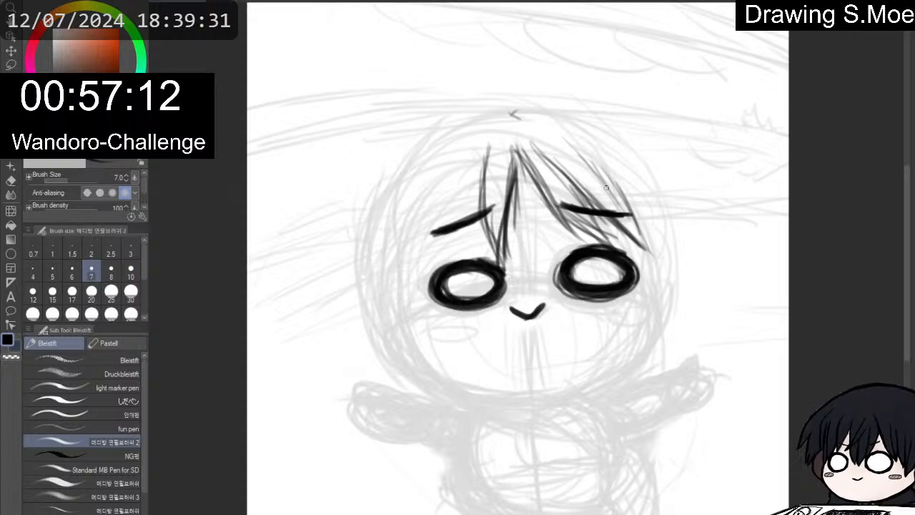
# Sketch the outer hair strands along the right side of the head, ending beside the right eye.
pyautogui.moveTo(613, 169); pyautogui.dragTo(671, 231)
pyautogui.moveTo(618, 182); pyautogui.dragTo(676, 255)
pyautogui.moveTo(674, 253)
pyautogui.mouseDown()
pyautogui.moveTo(652, 221)
pyautogui.moveTo(631, 148)
pyautogui.moveTo(671, 270)
pyautogui.mouseUp()
pyautogui.moveTo(662, 213); pyautogui.dragTo(666, 286)
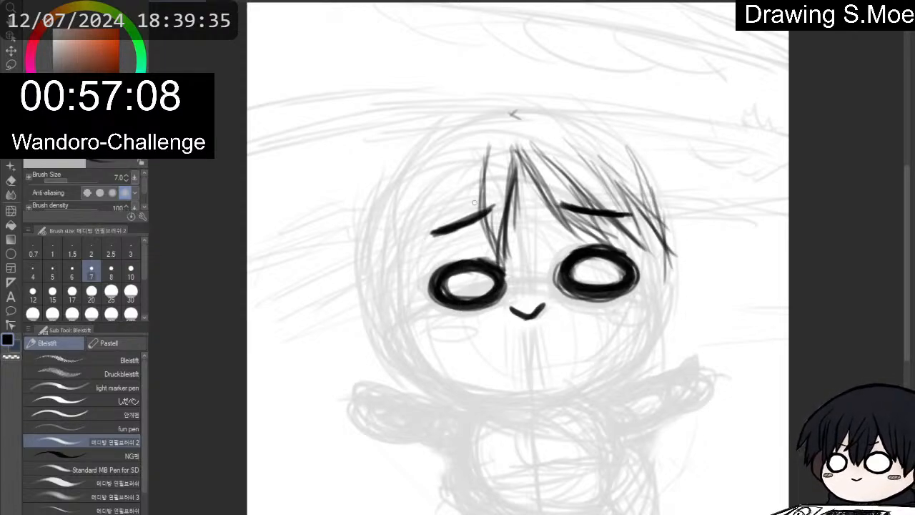
# Sketch the left fringe strands falling across the left eyebrow towards the left eye.
pyautogui.moveTo(468, 160); pyautogui.dragTo(460, 221)
pyautogui.moveTo(461, 187); pyautogui.dragTo(441, 268)
pyautogui.moveTo(445, 166); pyautogui.dragTo(427, 266)
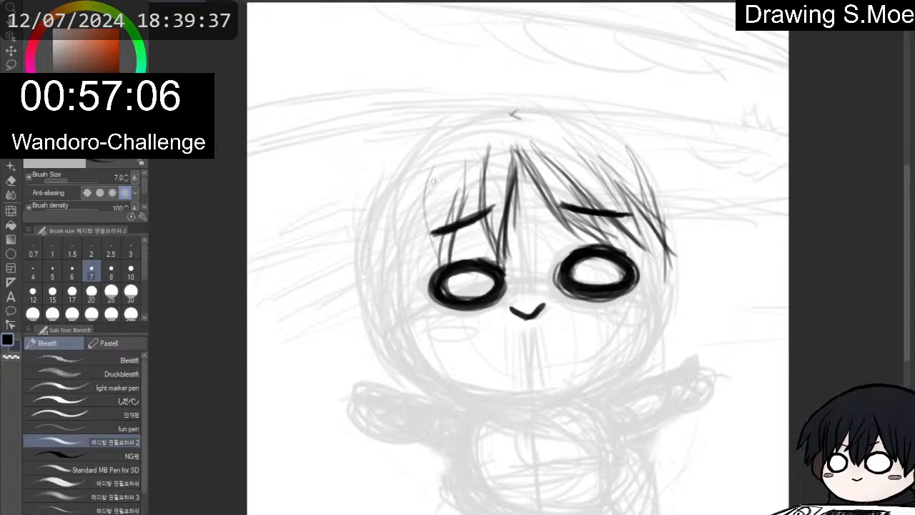
pyautogui.moveTo(452, 140)
pyautogui.mouseDown()
pyautogui.moveTo(415, 231)
pyautogui.moveTo(433, 227)
pyautogui.mouseUp()
pyautogui.moveTo(439, 165); pyautogui.dragTo(419, 254)
pyautogui.moveTo(440, 176); pyautogui.dragTo(429, 277)
# Sketch the long side lock along the left edge of the face, from the temple down to the cheek.
pyautogui.moveTo(434, 208)
pyautogui.mouseDown()
pyautogui.moveTo(419, 293)
pyautogui.moveTo(433, 315)
pyautogui.mouseUp()
pyautogui.moveTo(397, 279); pyautogui.dragTo(447, 333)
pyautogui.moveTo(412, 156)
pyautogui.mouseDown()
pyautogui.moveTo(387, 259)
pyautogui.moveTo(392, 270)
pyautogui.mouseUp()
pyautogui.moveTo(393, 215)
pyautogui.mouseDown()
pyautogui.moveTo(392, 259)
pyautogui.moveTo(414, 326)
pyautogui.mouseUp()
pyautogui.moveTo(374, 251)
pyautogui.mouseDown()
pyautogui.moveTo(415, 332)
pyautogui.moveTo(433, 347)
pyautogui.mouseUp()
pyautogui.moveTo(404, 252)
pyautogui.mouseDown()
pyautogui.moveTo(406, 304)
pyautogui.moveTo(427, 360)
pyautogui.mouseUp()
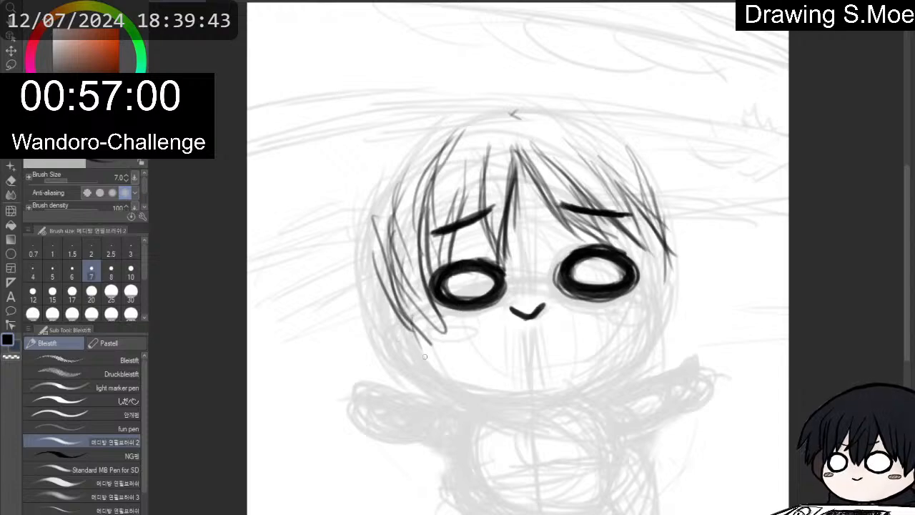
# Outline the lower face with thick overlapping strokes from the left cheek around the chin to the right cheek.
pyautogui.moveTo(402, 325)
pyautogui.mouseDown()
pyautogui.moveTo(440, 374)
pyautogui.moveTo(420, 367)
pyautogui.moveTo(397, 328)
pyautogui.moveTo(449, 380)
pyautogui.mouseUp()
pyautogui.moveTo(400, 344)
pyautogui.mouseDown()
pyautogui.moveTo(472, 393)
pyautogui.moveTo(496, 394)
pyautogui.mouseUp()
pyautogui.moveTo(439, 370); pyautogui.dragTo(519, 399)
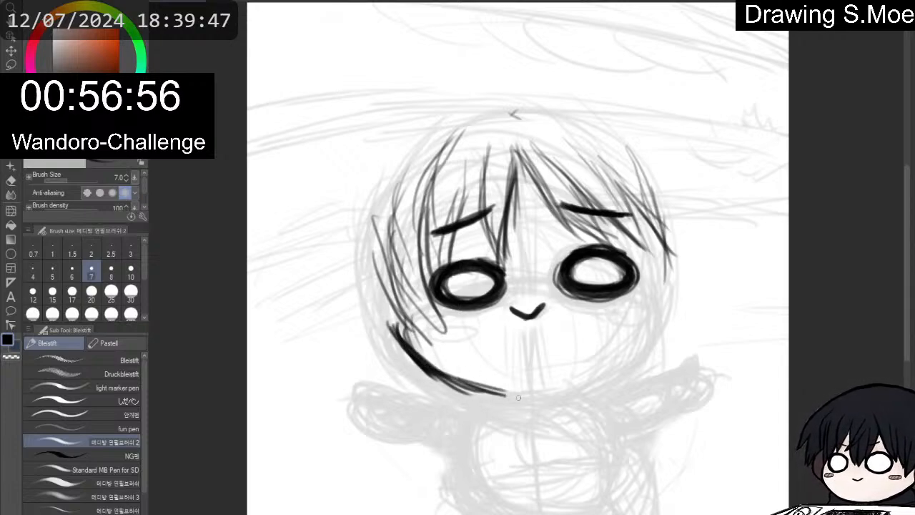
pyautogui.moveTo(469, 380); pyautogui.dragTo(542, 396)
pyautogui.moveTo(429, 380); pyautogui.dragTo(544, 394)
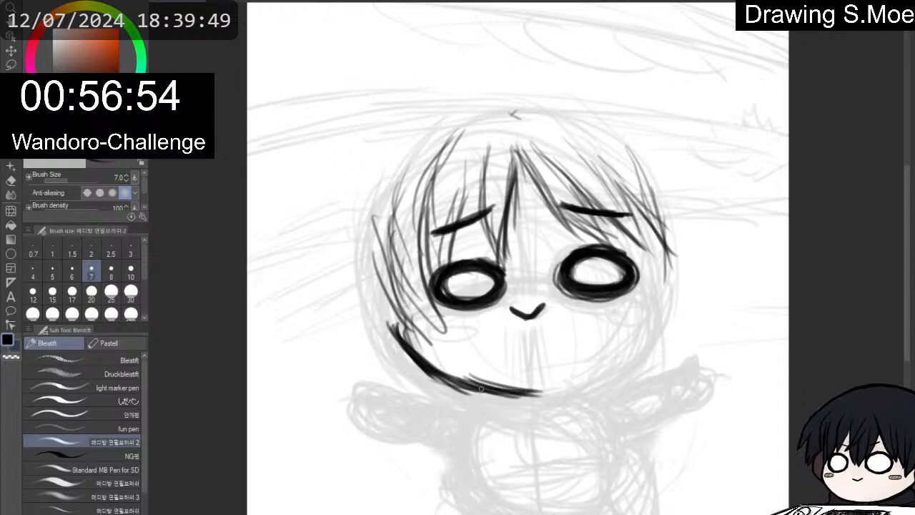
pyautogui.moveTo(479, 386)
pyautogui.mouseDown()
pyautogui.moveTo(587, 385)
pyautogui.moveTo(651, 309)
pyautogui.moveTo(672, 309)
pyautogui.moveTo(664, 294)
pyautogui.moveTo(648, 335)
pyautogui.mouseUp()
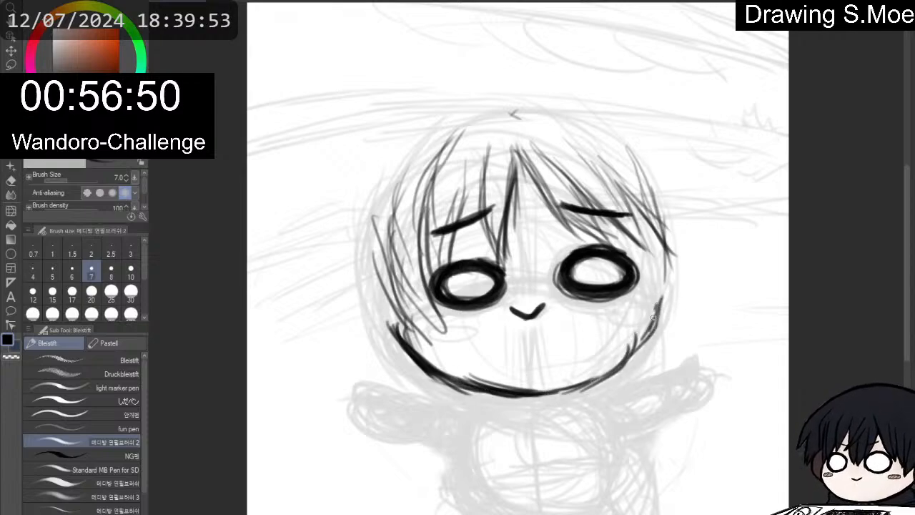
pyautogui.moveTo(656, 301); pyautogui.dragTo(643, 347)
pyautogui.moveTo(660, 283); pyautogui.dragTo(619, 364)
pyautogui.moveTo(644, 332)
pyautogui.mouseDown()
pyautogui.moveTo(612, 363)
pyautogui.moveTo(571, 385)
pyautogui.mouseUp()
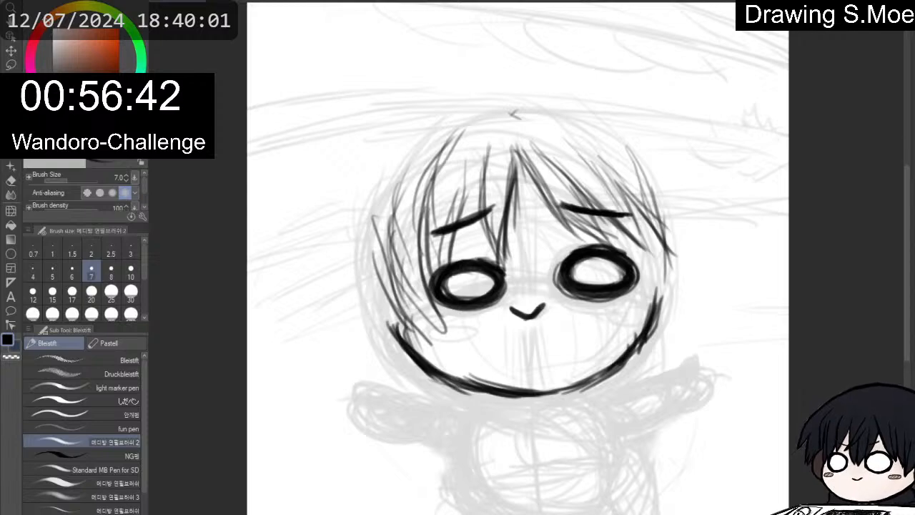
# Flip the canvas view horizontally, and erase and redraw the mouth slightly further left.
pyautogui.press('h')
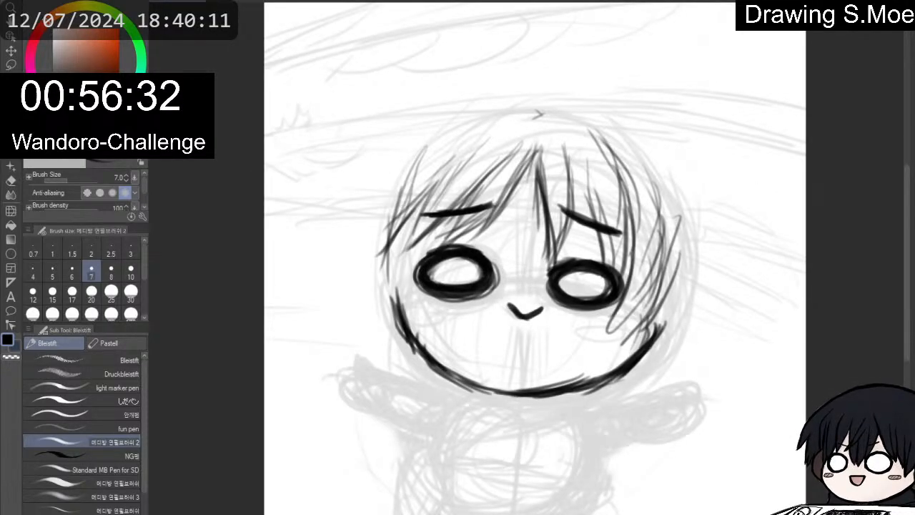
pyautogui.press('e')
pyautogui.moveTo(516, 315)
pyautogui.mouseDown()
pyautogui.moveTo(537, 309)
pyautogui.moveTo(501, 305)
pyautogui.moveTo(512, 315)
pyautogui.moveTo(533, 306)
pyautogui.moveTo(505, 309)
pyautogui.mouseUp()
pyautogui.press('p')
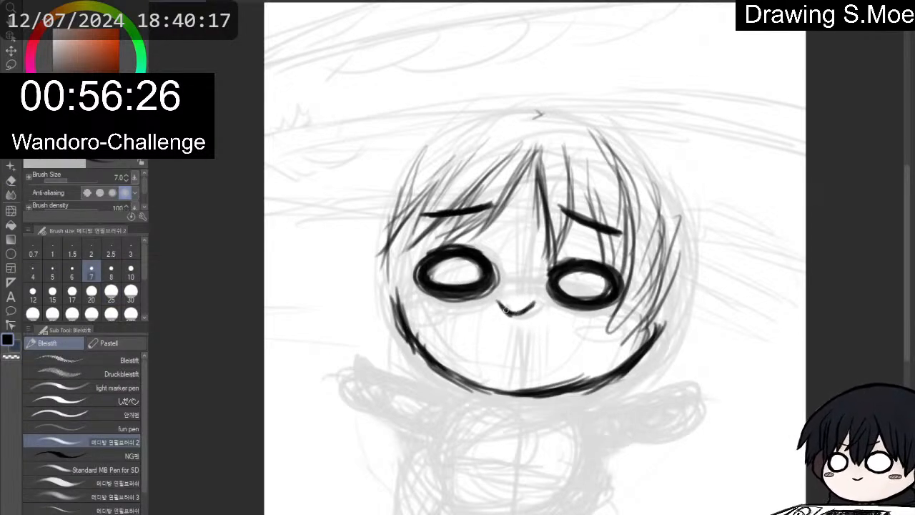
# Try reworking the mouth line with the size 10 G-Pen, and remove the inked mouth.
pyautogui.press('p')
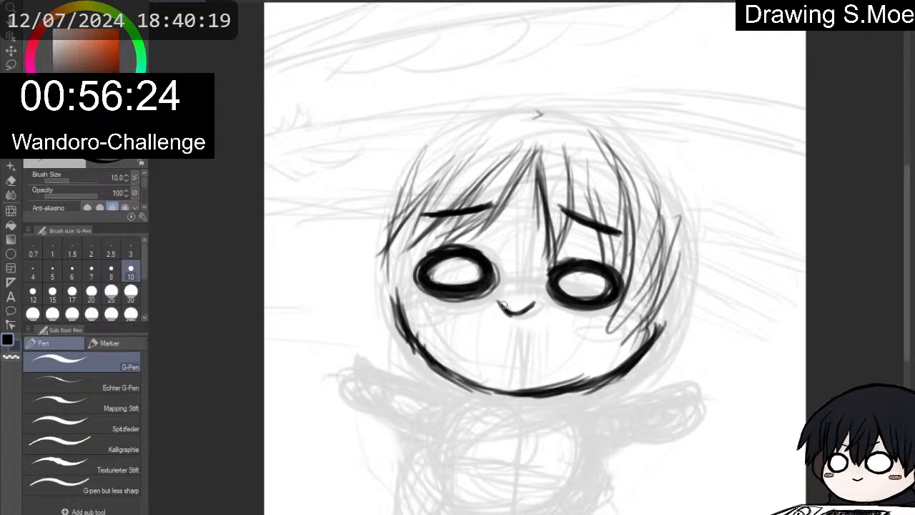
pyautogui.moveTo(504, 305)
pyautogui.mouseDown()
pyautogui.moveTo(509, 314)
pyautogui.moveTo(530, 307)
pyautogui.mouseUp()
pyautogui.press('e')
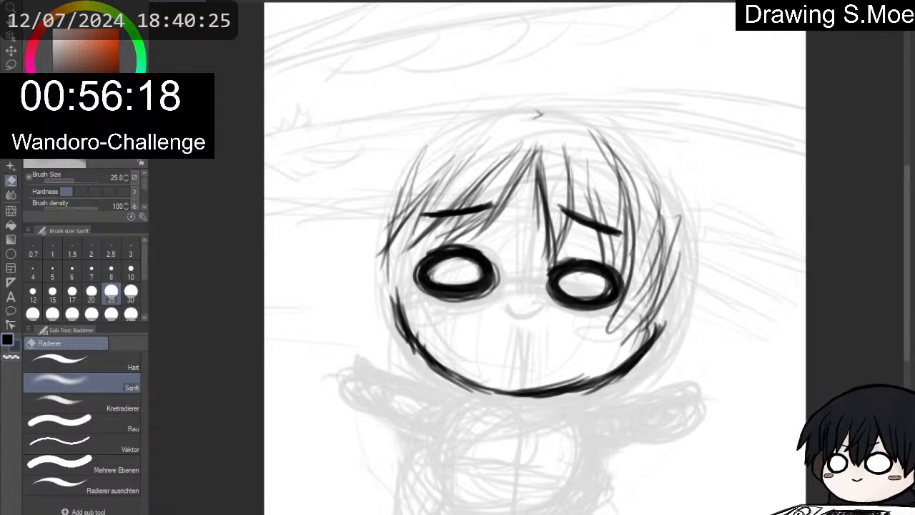
pyautogui.hotkey('ctrl', 'z')
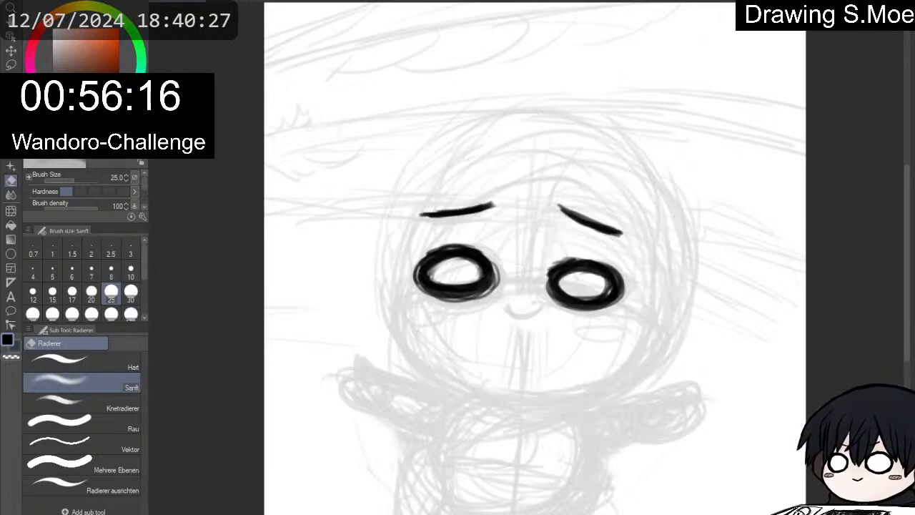
# Undo the inked eyes and eyebrows, mirror the canvas, and draw the right eye as a thick black oval with the size 7 pencil brush.
pyautogui.hotkey('ctrl', 'z')
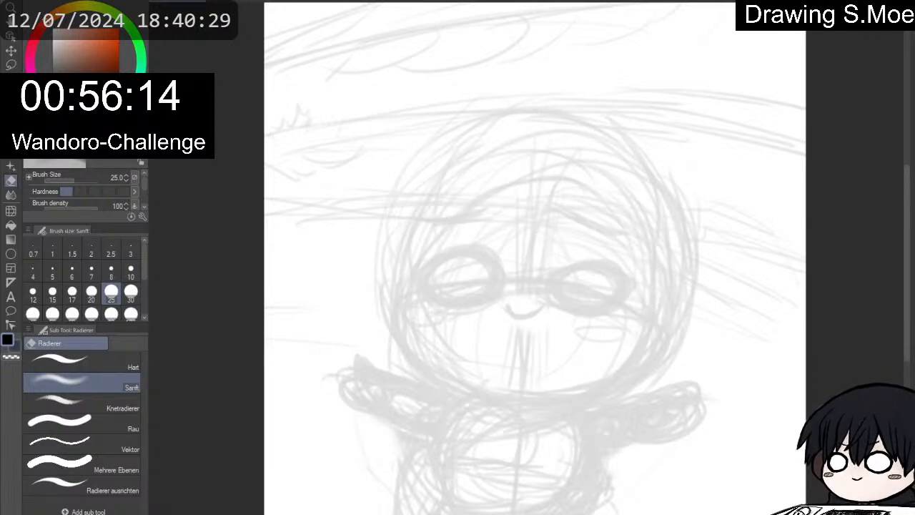
pyautogui.press('p')
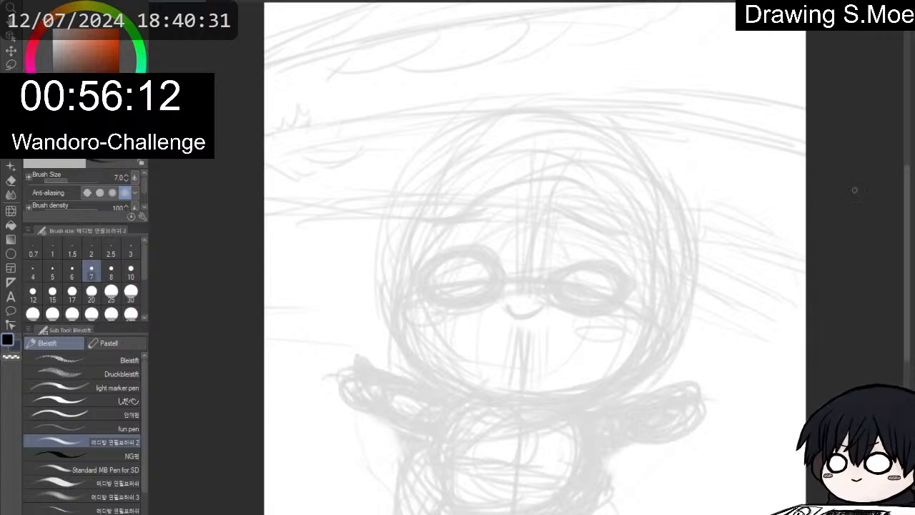
pyautogui.press('h')
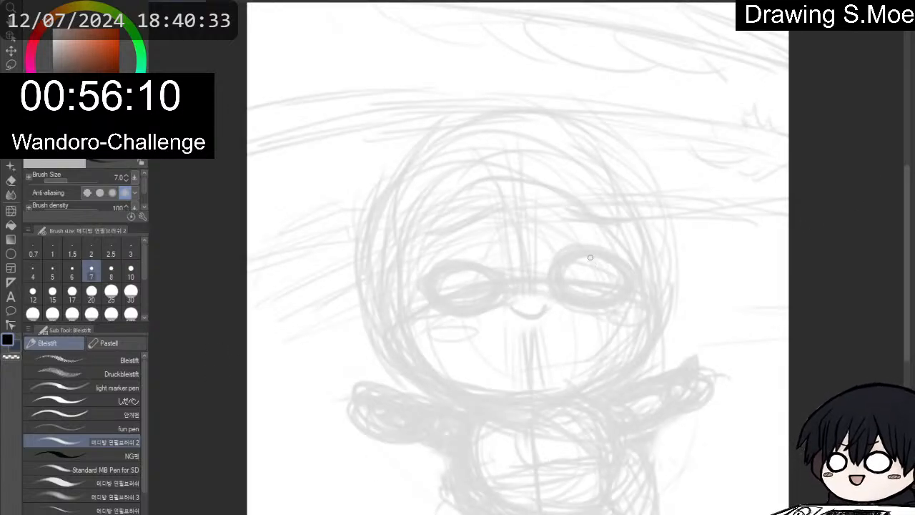
pyautogui.moveTo(590, 255)
pyautogui.mouseDown()
pyautogui.moveTo(557, 276)
pyautogui.moveTo(571, 280)
pyautogui.moveTo(564, 293)
pyautogui.moveTo(559, 278)
pyautogui.moveTo(601, 294)
pyautogui.moveTo(582, 296)
pyautogui.moveTo(623, 289)
pyautogui.moveTo(609, 261)
pyautogui.moveTo(580, 253)
pyautogui.moveTo(577, 296)
pyautogui.moveTo(608, 292)
pyautogui.moveTo(610, 266)
pyautogui.moveTo(599, 255)
pyautogui.moveTo(571, 262)
pyautogui.moveTo(600, 255)
pyautogui.moveTo(622, 267)
pyautogui.moveTo(589, 261)
pyautogui.moveTo(556, 281)
pyautogui.moveTo(606, 298)
pyautogui.moveTo(630, 293)
pyautogui.moveTo(612, 292)
pyautogui.moveTo(603, 262)
pyautogui.moveTo(578, 259)
pyautogui.moveTo(582, 293)
pyautogui.moveTo(571, 293)
pyautogui.moveTo(606, 291)
pyautogui.moveTo(619, 271)
pyautogui.moveTo(608, 255)
pyautogui.moveTo(577, 272)
pyautogui.moveTo(570, 293)
pyautogui.moveTo(576, 261)
pyautogui.moveTo(593, 259)
pyautogui.moveTo(625, 261)
pyautogui.moveTo(619, 294)
pyautogui.moveTo(613, 258)
pyautogui.moveTo(590, 256)
pyautogui.moveTo(578, 261)
pyautogui.moveTo(580, 296)
pyautogui.moveTo(568, 291)
pyautogui.moveTo(615, 286)
pyautogui.moveTo(627, 266)
pyautogui.moveTo(613, 261)
pyautogui.moveTo(587, 254)
pyautogui.moveTo(565, 271)
pyautogui.moveTo(599, 251)
pyautogui.moveTo(623, 266)
pyautogui.moveTo(611, 296)
pyautogui.mouseUp()
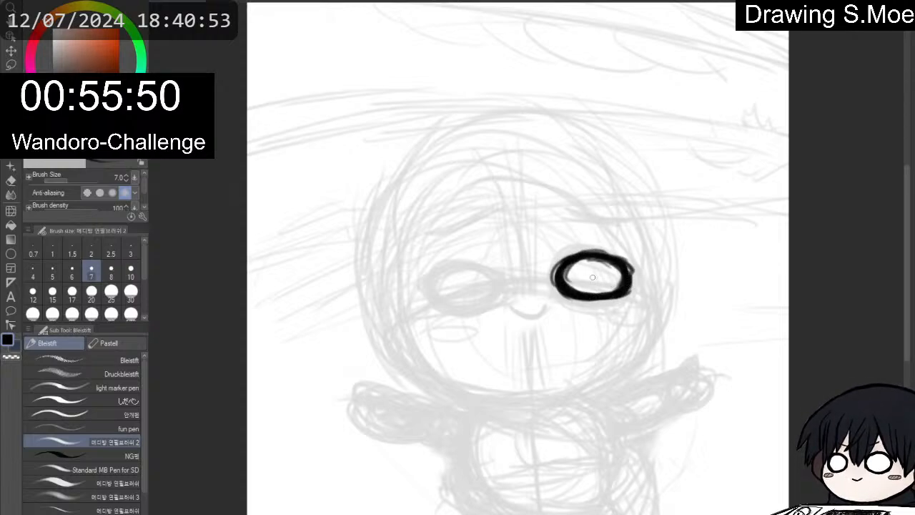
# Mirror the canvas back, and outline the second eye as a thick oval, erasing and redrawing its outer edge.
pyautogui.moveTo(442, 274)
pyautogui.mouseDown()
pyautogui.moveTo(472, 267)
pyautogui.moveTo(434, 288)
pyautogui.moveTo(444, 278)
pyautogui.moveTo(434, 304)
pyautogui.mouseUp()
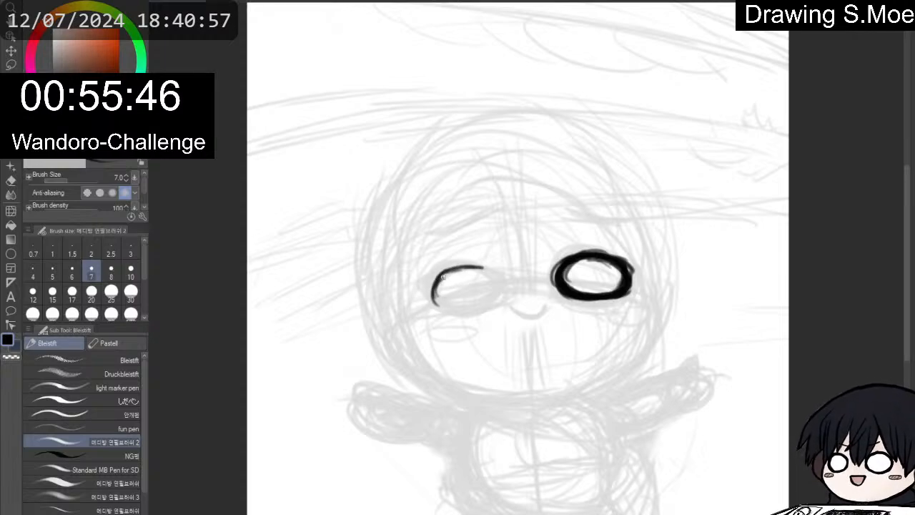
pyautogui.press('h')
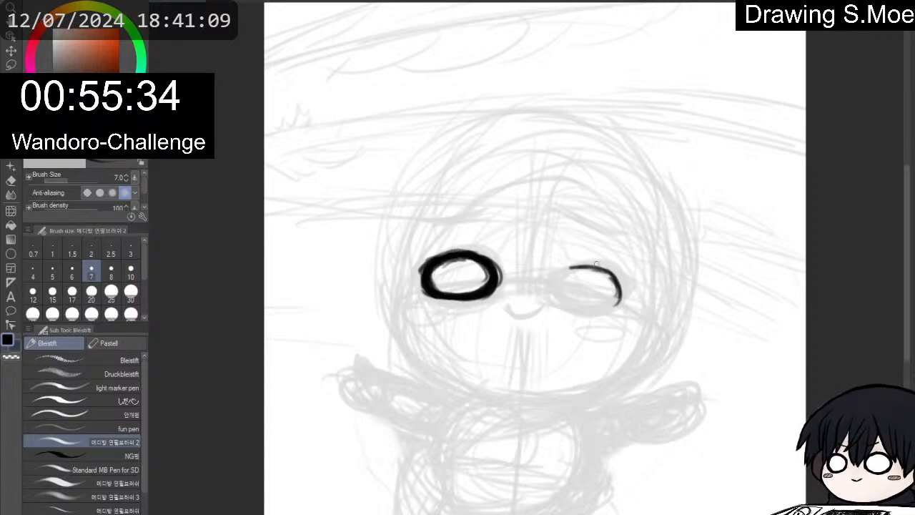
pyautogui.press('e')
pyautogui.moveTo(599, 286); pyautogui.dragTo(613, 302)
pyautogui.press('p')
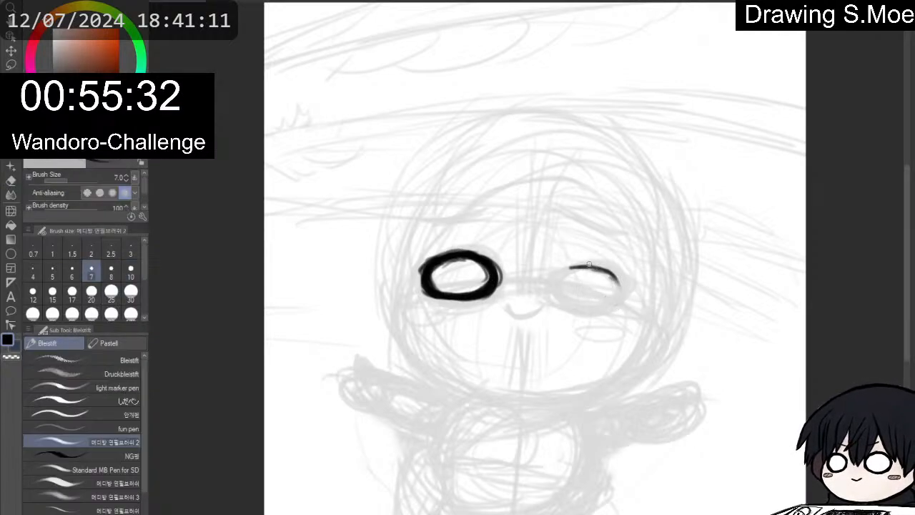
pyautogui.moveTo(586, 268)
pyautogui.mouseDown()
pyautogui.moveTo(609, 270)
pyautogui.moveTo(578, 265)
pyautogui.moveTo(560, 275)
pyautogui.moveTo(552, 291)
pyautogui.moveTo(557, 280)
pyautogui.moveTo(569, 306)
pyautogui.moveTo(555, 291)
pyautogui.moveTo(575, 304)
pyautogui.moveTo(559, 300)
pyautogui.moveTo(610, 302)
pyautogui.moveTo(590, 306)
pyautogui.moveTo(620, 297)
pyautogui.moveTo(623, 284)
pyautogui.moveTo(607, 267)
pyautogui.moveTo(565, 270)
pyautogui.moveTo(590, 261)
pyautogui.moveTo(619, 279)
pyautogui.moveTo(608, 266)
pyautogui.moveTo(622, 292)
pyautogui.moveTo(618, 280)
pyautogui.moveTo(607, 305)
pyautogui.moveTo(613, 298)
pyautogui.moveTo(592, 307)
pyautogui.moveTo(552, 289)
pyautogui.moveTo(567, 292)
pyautogui.moveTo(552, 269)
pyautogui.moveTo(572, 263)
pyautogui.moveTo(561, 286)
pyautogui.moveTo(569, 300)
pyautogui.moveTo(604, 301)
pyautogui.moveTo(620, 275)
pyautogui.mouseUp()
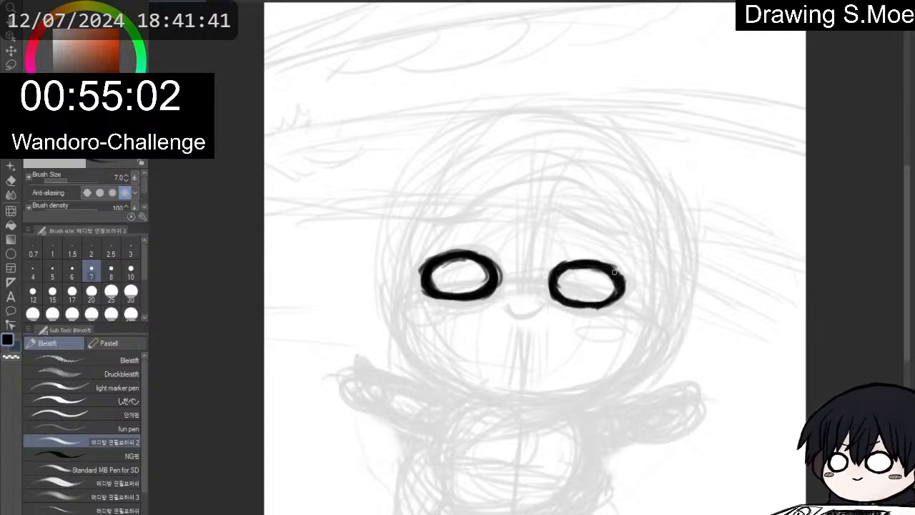
# Thicken and even out the right eye's outline, and reinforce the outer edge of the left eye.
pyautogui.press('e')
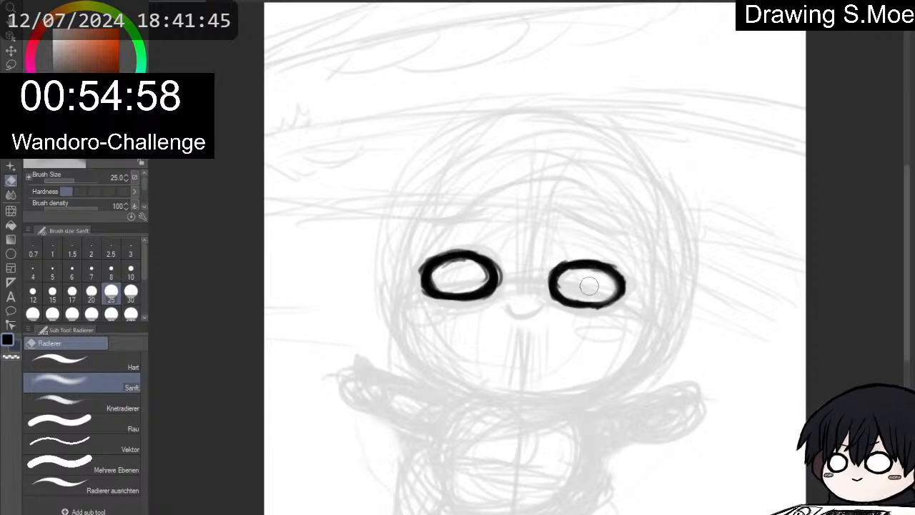
pyautogui.press('p')
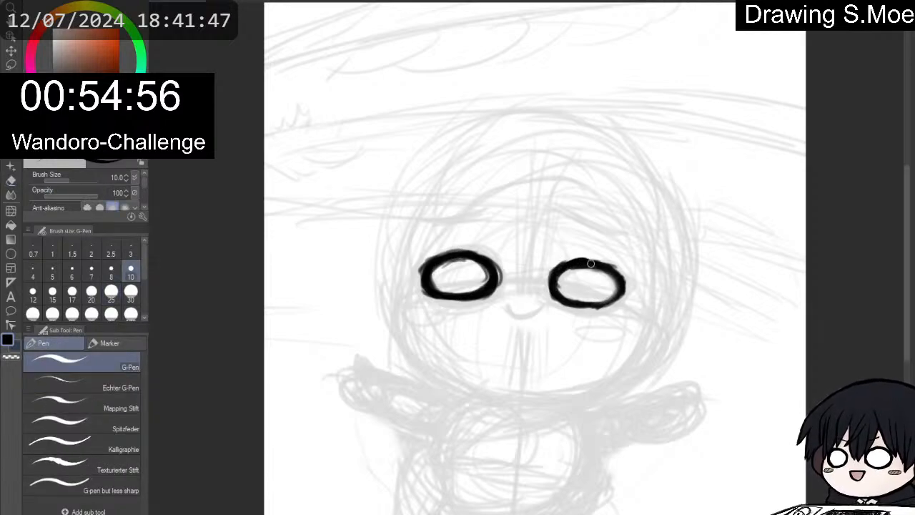
pyautogui.press('p')
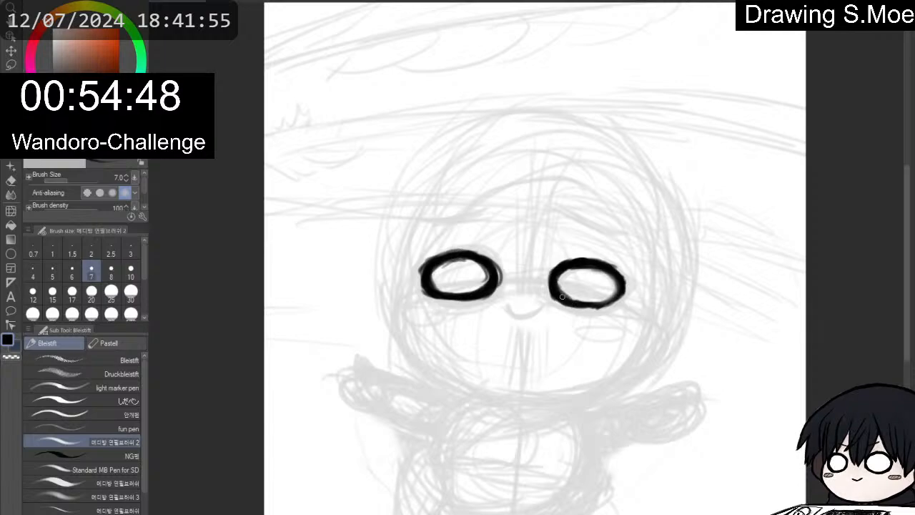
pyautogui.moveTo(567, 296)
pyautogui.mouseDown()
pyautogui.moveTo(606, 303)
pyautogui.moveTo(623, 276)
pyautogui.moveTo(624, 289)
pyautogui.mouseUp()
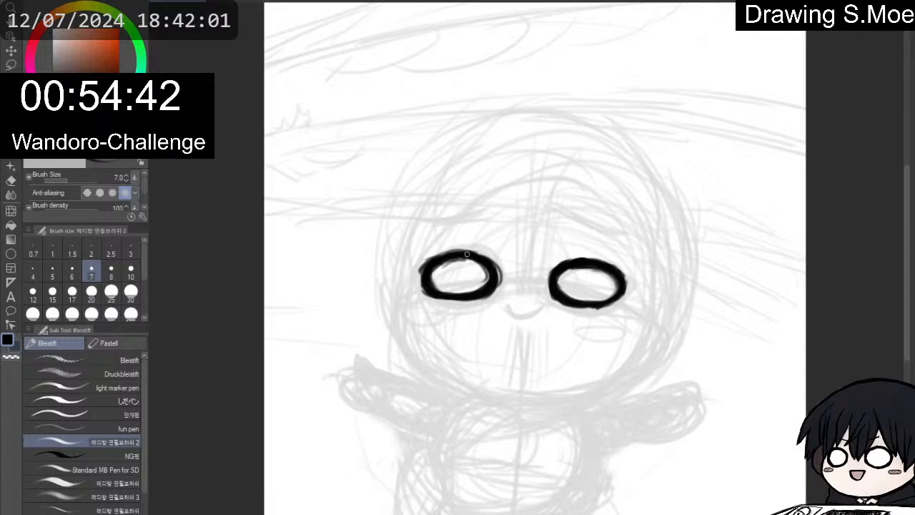
pyautogui.moveTo(425, 267); pyautogui.dragTo(425, 291)
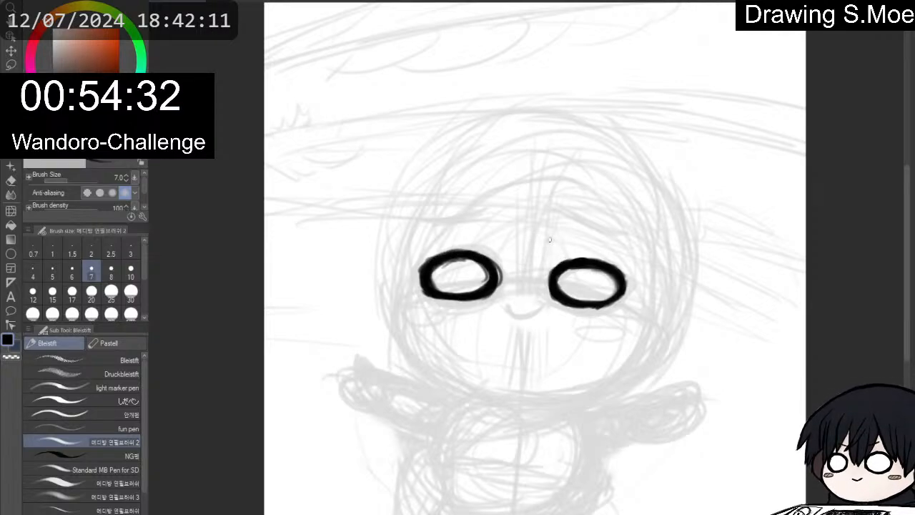
# Clean up inside both eyes with the soft eraser, and smooth their oval outlines with short pencil strokes.
pyautogui.press('e')
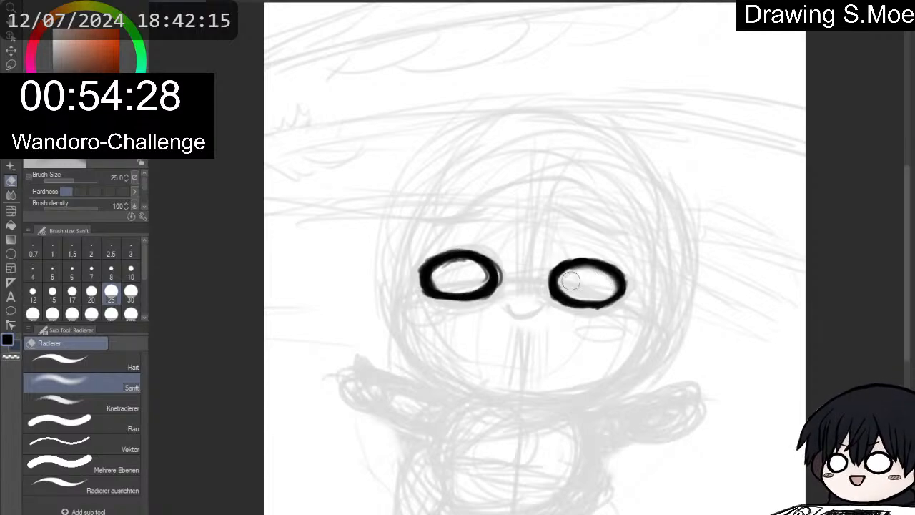
pyautogui.press('p')
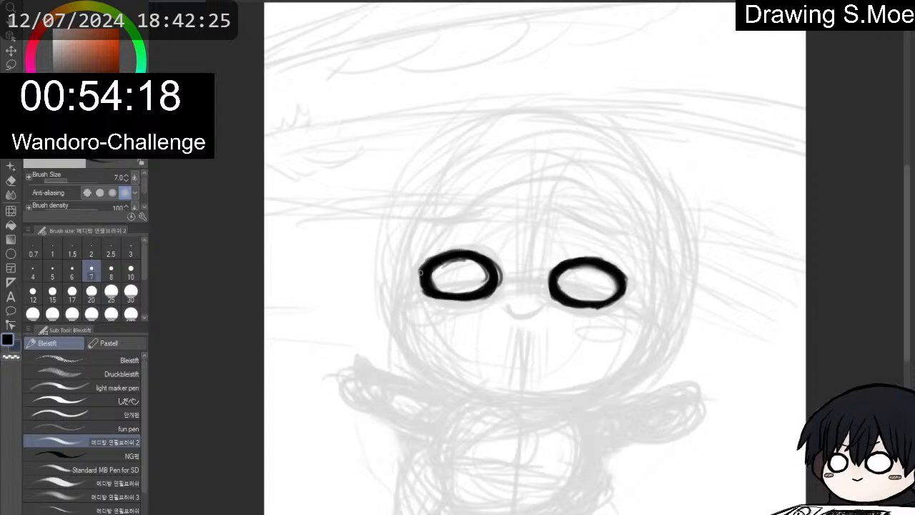
pyautogui.press('e')
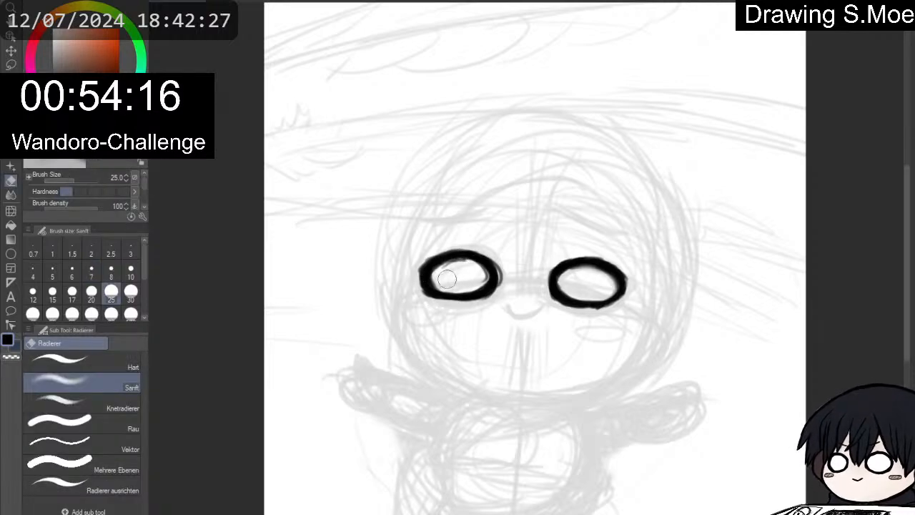
pyautogui.press('p')
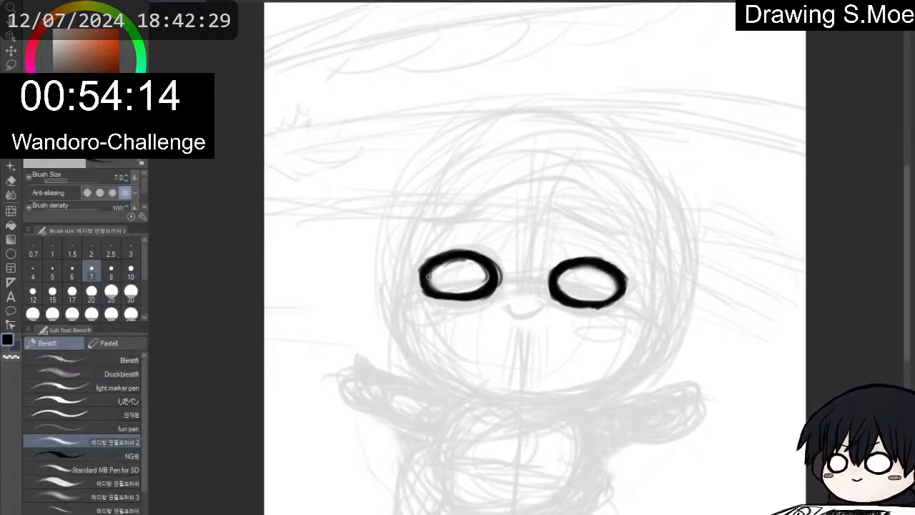
pyautogui.moveTo(421, 272)
pyautogui.mouseDown()
pyautogui.moveTo(427, 287)
pyautogui.moveTo(450, 261)
pyautogui.mouseUp()
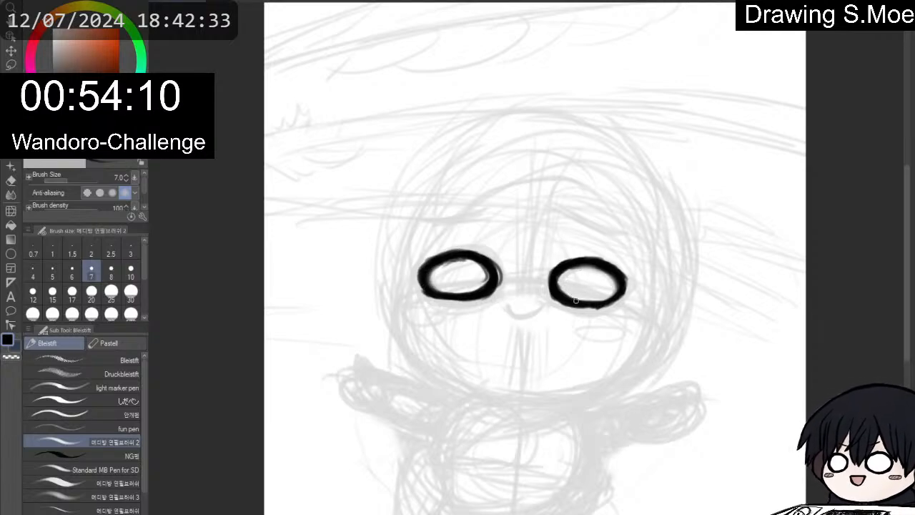
pyautogui.moveTo(605, 305)
pyautogui.mouseDown()
pyautogui.moveTo(621, 298)
pyautogui.moveTo(614, 268)
pyautogui.mouseUp()
# Draw a small curved smile between the eyes over the sketched mouth, thinning it with the eraser and extending its corners.
pyautogui.moveTo(516, 311)
pyautogui.mouseDown()
pyautogui.moveTo(506, 306)
pyautogui.moveTo(535, 314)
pyautogui.mouseUp()
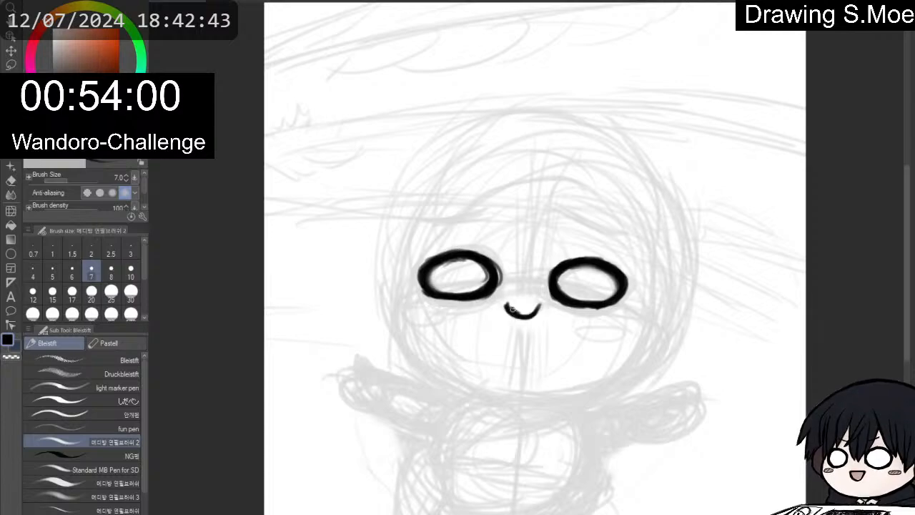
pyautogui.press('e')
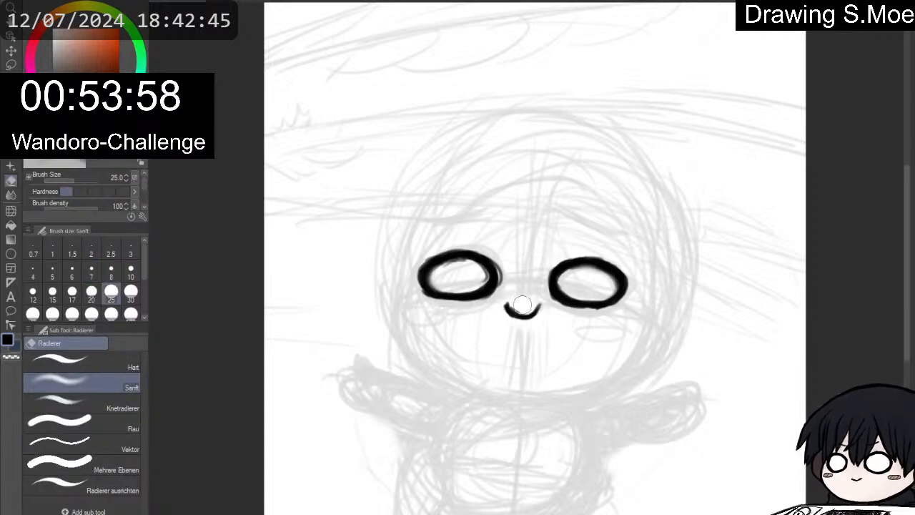
pyautogui.press('p')
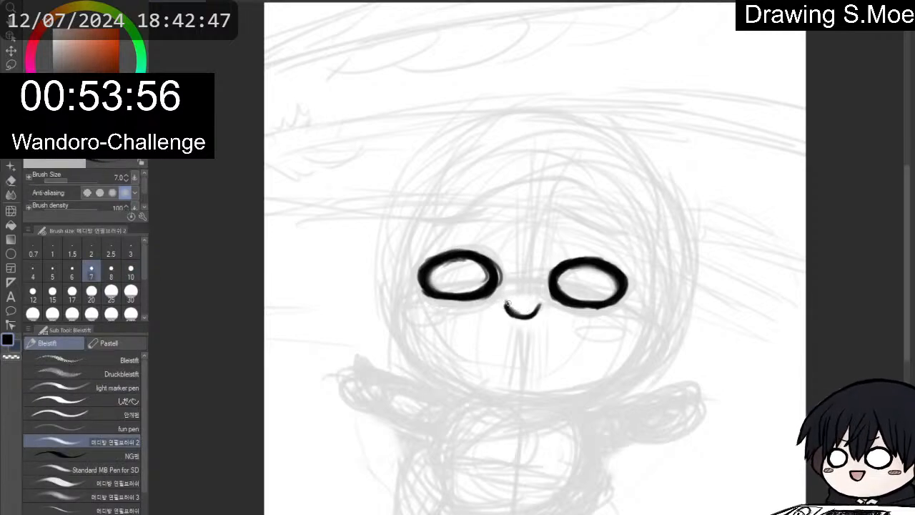
pyautogui.moveTo(504, 305)
pyautogui.mouseDown()
pyautogui.moveTo(521, 318)
pyautogui.moveTo(540, 308)
pyautogui.mouseUp()
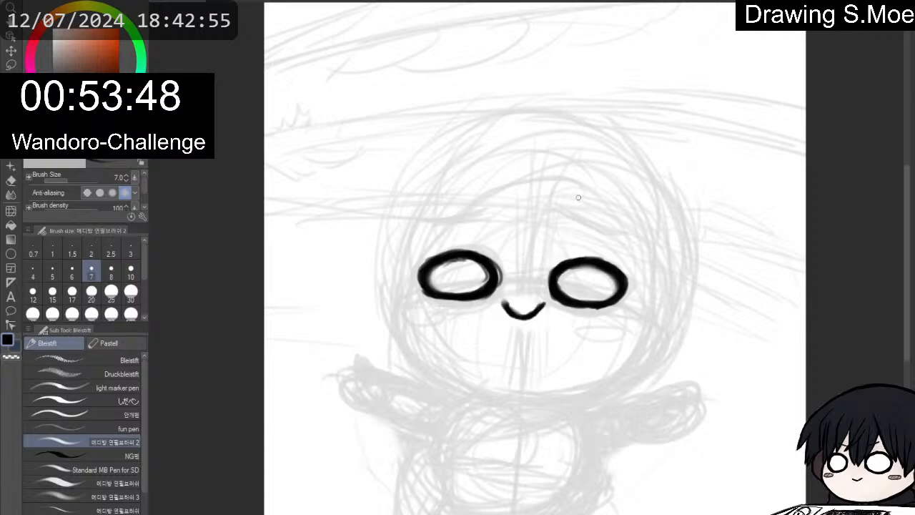
# Mirror the canvas, replace the first eyebrow with a thinner, steeper curve, and draw a matching worried eyebrow above the other eye.
pyautogui.moveTo(565, 198)
pyautogui.mouseDown()
pyautogui.moveTo(627, 215)
pyautogui.moveTo(569, 199)
pyautogui.moveTo(599, 210)
pyautogui.mouseUp()
pyautogui.press('h')
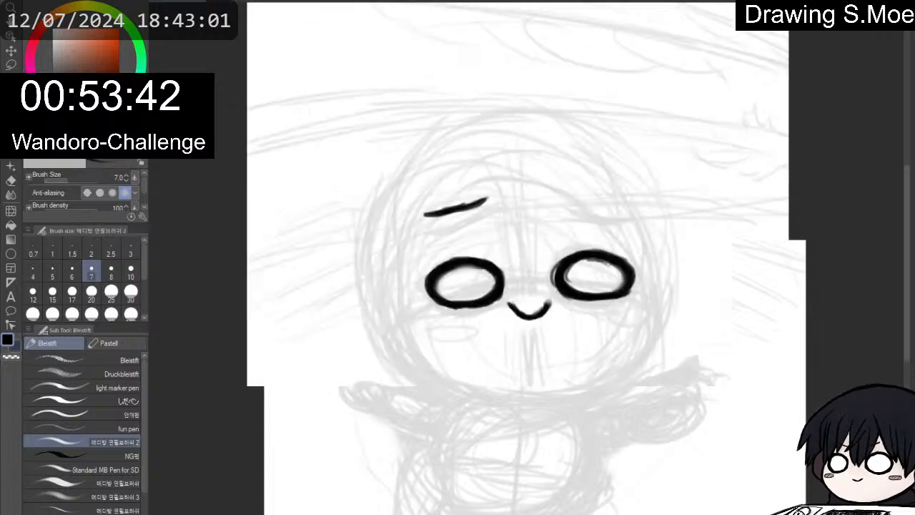
pyautogui.press('e')
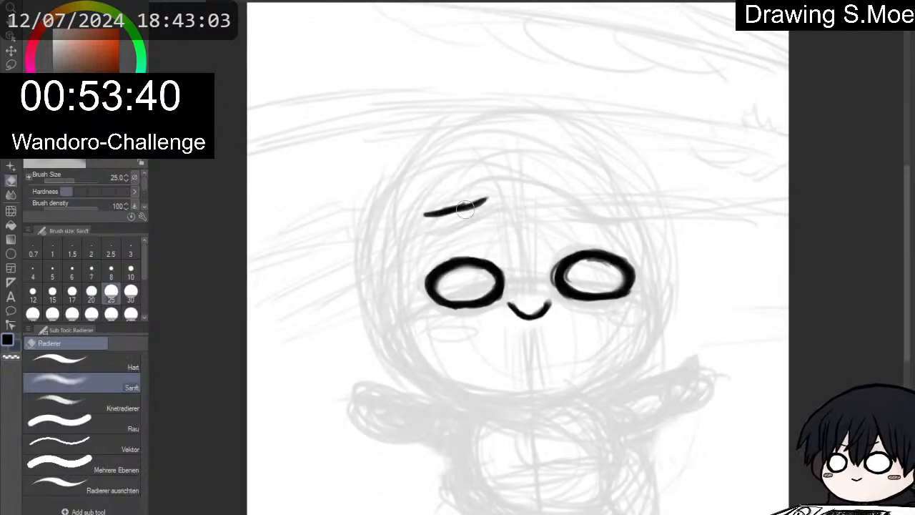
pyautogui.moveTo(501, 201)
pyautogui.mouseDown()
pyautogui.moveTo(474, 214)
pyautogui.moveTo(441, 213)
pyautogui.moveTo(478, 193)
pyautogui.moveTo(472, 205)
pyautogui.moveTo(428, 221)
pyautogui.mouseUp()
pyautogui.press('p')
pyautogui.moveTo(568, 191); pyautogui.dragTo(617, 206)
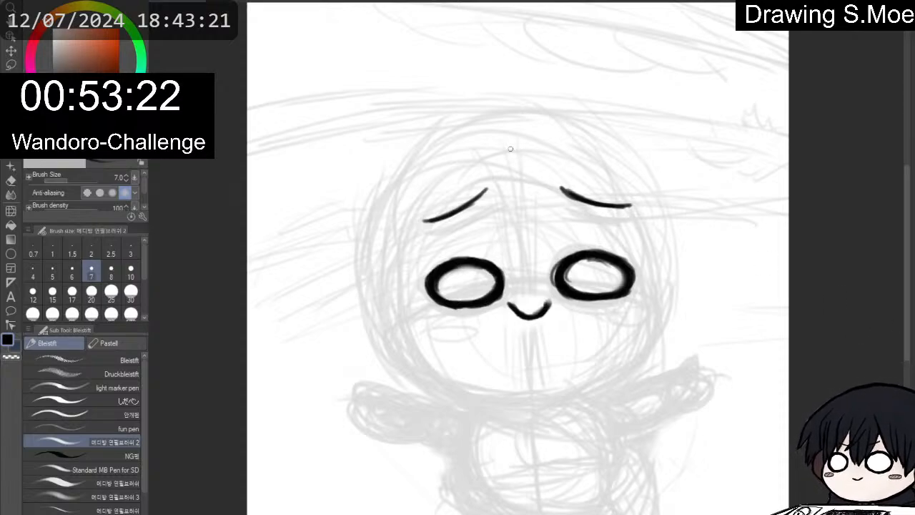
# Sketch the central parting of the bangs, with long strands sweeping toward the right eye and down between the eyebrows.
pyautogui.moveTo(513, 149); pyautogui.dragTo(570, 231)
pyautogui.moveTo(530, 187)
pyautogui.mouseDown()
pyautogui.moveTo(583, 241)
pyautogui.moveTo(523, 182)
pyautogui.moveTo(569, 235)
pyautogui.moveTo(601, 249)
pyautogui.moveTo(501, 108)
pyautogui.mouseUp()
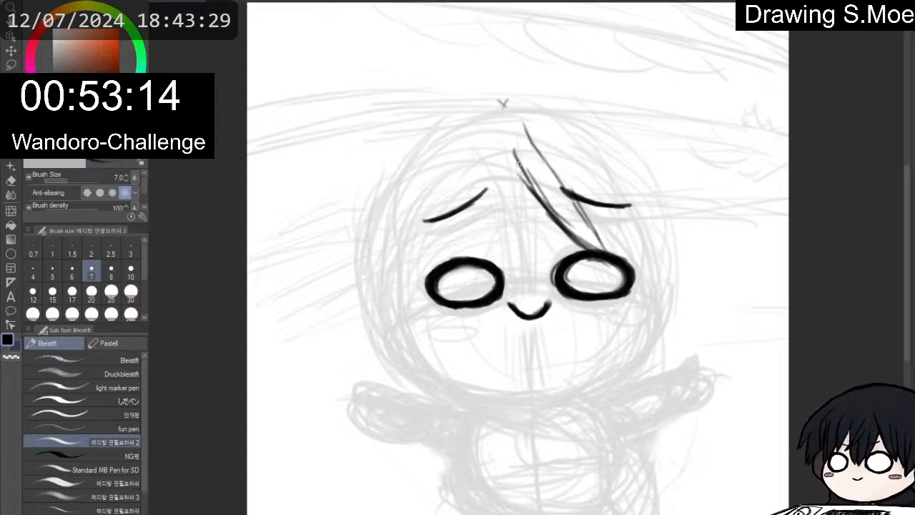
pyautogui.moveTo(509, 177)
pyautogui.mouseDown()
pyautogui.moveTo(511, 135)
pyautogui.moveTo(501, 193)
pyautogui.mouseUp()
pyautogui.moveTo(505, 133); pyautogui.dragTo(496, 207)
pyautogui.moveTo(501, 160); pyautogui.dragTo(498, 236)
pyautogui.moveTo(499, 201); pyautogui.dragTo(493, 260)
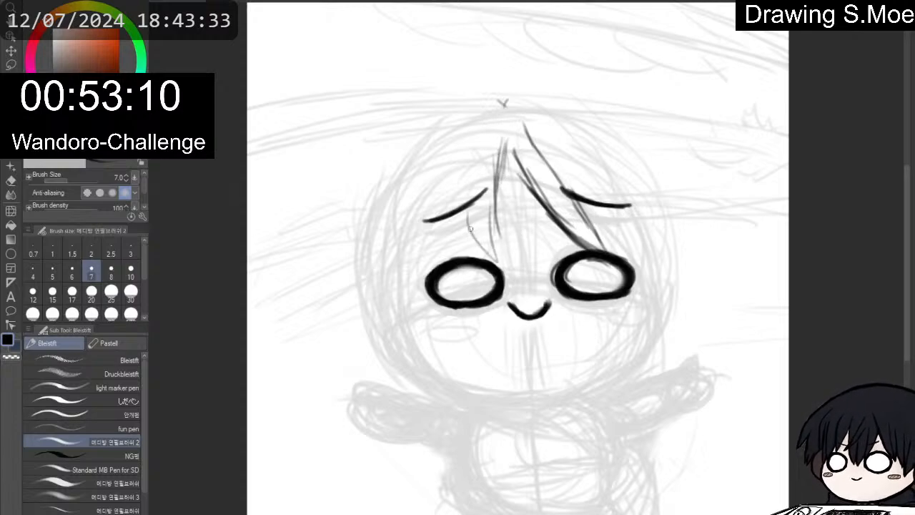
# Sketch the bangs over the left eyebrow with near-vertical strands reaching down to the left eye.
pyautogui.moveTo(472, 150)
pyautogui.mouseDown()
pyautogui.moveTo(463, 229)
pyautogui.moveTo(459, 207)
pyautogui.moveTo(449, 236)
pyautogui.mouseUp()
pyautogui.moveTo(462, 168); pyautogui.dragTo(451, 254)
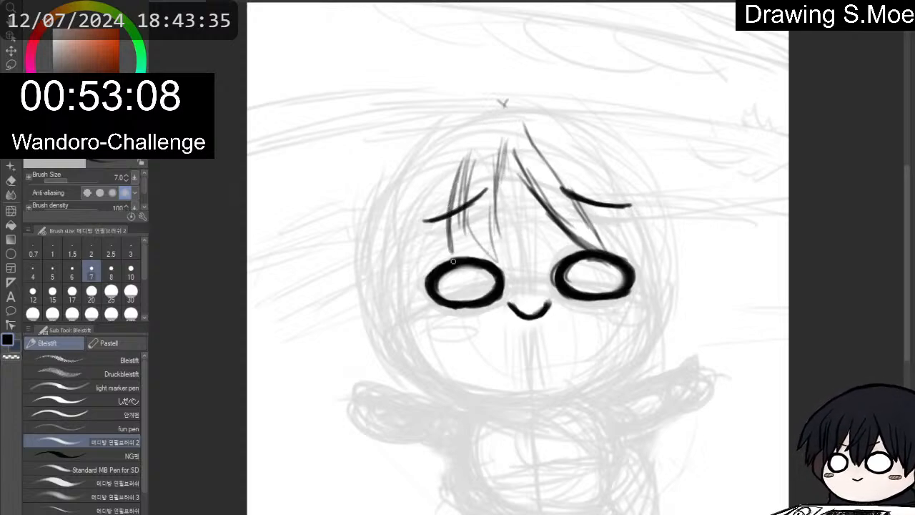
pyautogui.moveTo(444, 180); pyautogui.dragTo(423, 261)
pyautogui.moveTo(434, 167); pyautogui.dragTo(425, 243)
pyautogui.moveTo(436, 134)
pyautogui.mouseDown()
pyautogui.moveTo(419, 191)
pyautogui.moveTo(421, 260)
pyautogui.mouseUp()
# Sketch the side hair strands beside the left eye, tapering down to the cheek.
pyautogui.moveTo(425, 223); pyautogui.dragTo(442, 326)
pyautogui.moveTo(411, 203); pyautogui.dragTo(418, 293)
pyautogui.moveTo(405, 208); pyautogui.dragTo(420, 327)
pyautogui.moveTo(407, 247); pyautogui.dragTo(412, 293)
pyautogui.moveTo(385, 258)
pyautogui.mouseDown()
pyautogui.moveTo(422, 331)
pyautogui.moveTo(395, 283)
pyautogui.mouseUp()
pyautogui.moveTo(392, 196); pyautogui.dragTo(383, 247)
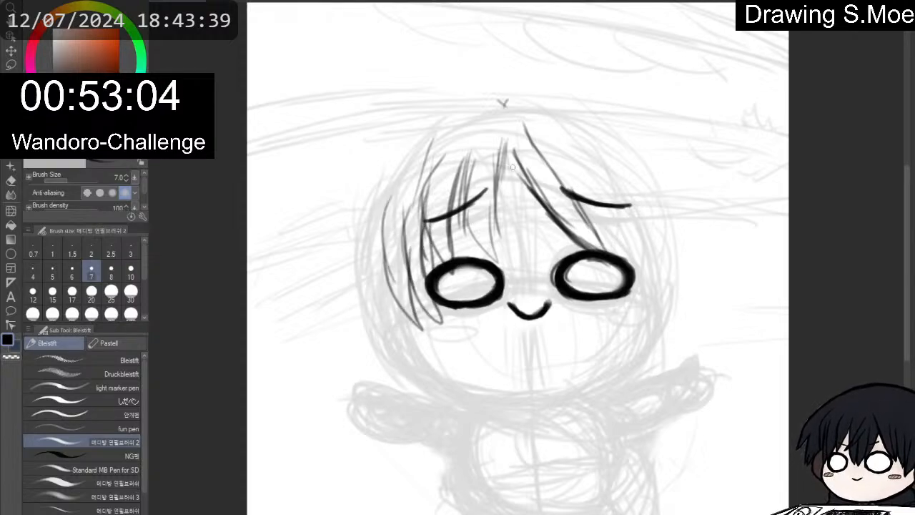
# Sketch diagonal bangs sweeping over the right eyebrow toward the right temple.
pyautogui.moveTo(544, 150); pyautogui.dragTo(590, 207)
pyautogui.moveTo(545, 168); pyautogui.dragTo(620, 242)
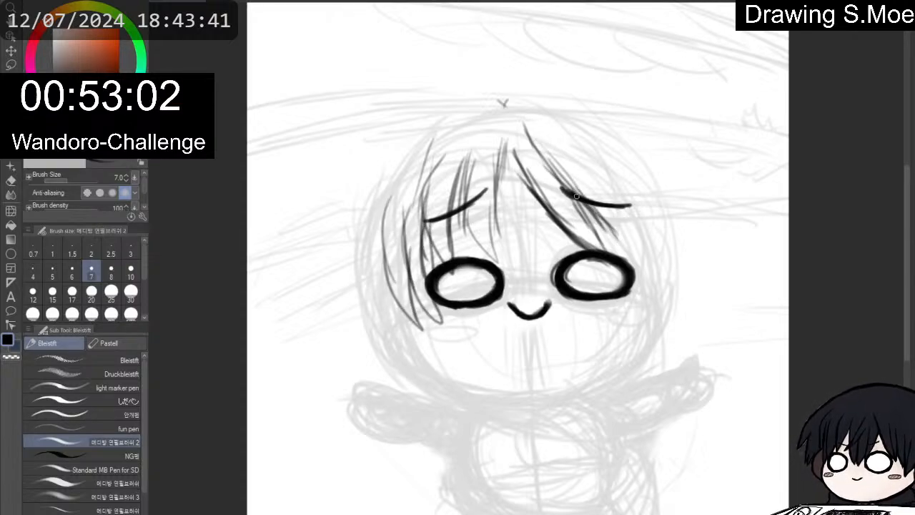
pyautogui.moveTo(594, 211); pyautogui.dragTo(651, 262)
pyautogui.moveTo(606, 178); pyautogui.dragTo(658, 261)
pyautogui.moveTo(630, 213); pyautogui.dragTo(670, 269)
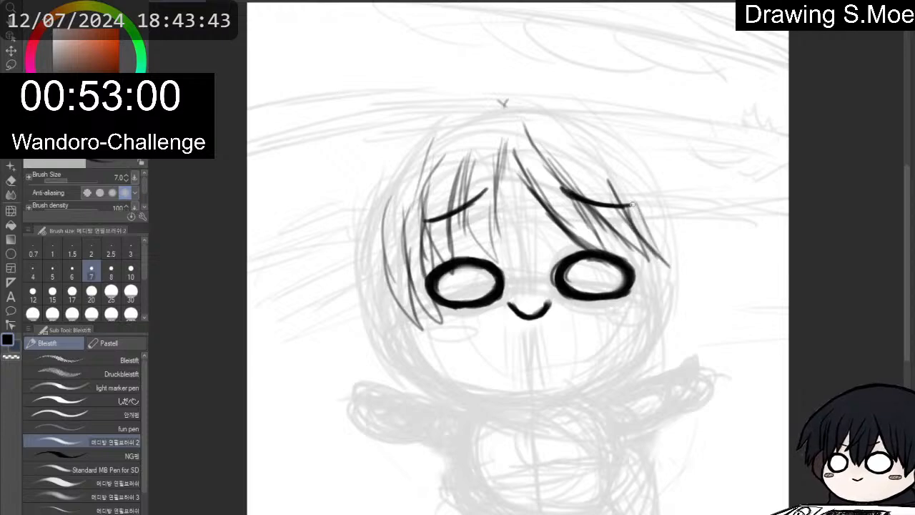
# Sketch a long side strand from the upper right of the head down past the right eye to the cheek.
pyautogui.moveTo(620, 159); pyautogui.dragTo(661, 247)
pyautogui.moveTo(601, 132); pyautogui.dragTo(646, 213)
pyautogui.moveTo(582, 109); pyautogui.dragTo(648, 209)
pyautogui.moveTo(635, 173); pyautogui.dragTo(668, 279)
pyautogui.moveTo(654, 228)
pyautogui.mouseDown()
pyautogui.moveTo(657, 273)
pyautogui.moveTo(669, 319)
pyautogui.mouseUp()
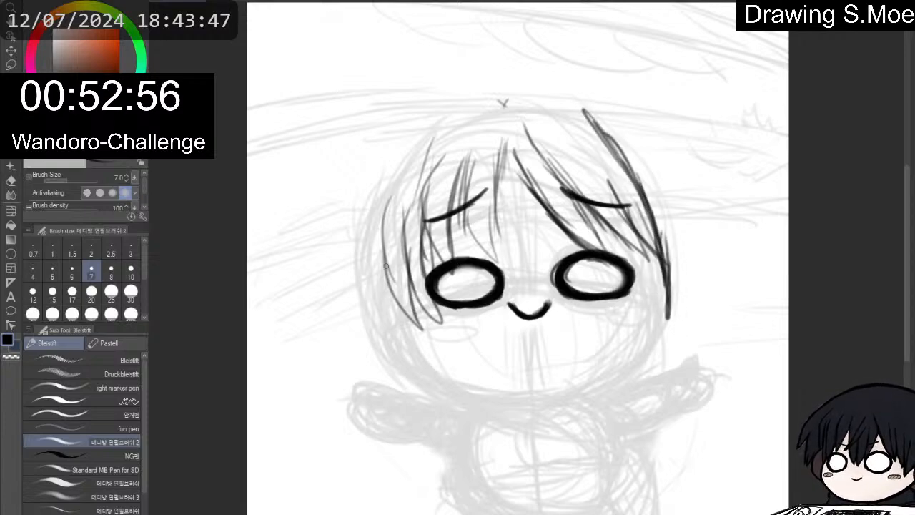
# Fill out the left side lock with curved strands, and sketch the outer left edge of the hair.
pyautogui.moveTo(385, 262); pyautogui.dragTo(426, 331)
pyautogui.moveTo(367, 242)
pyautogui.mouseDown()
pyautogui.moveTo(417, 331)
pyautogui.moveTo(405, 325)
pyautogui.mouseUp()
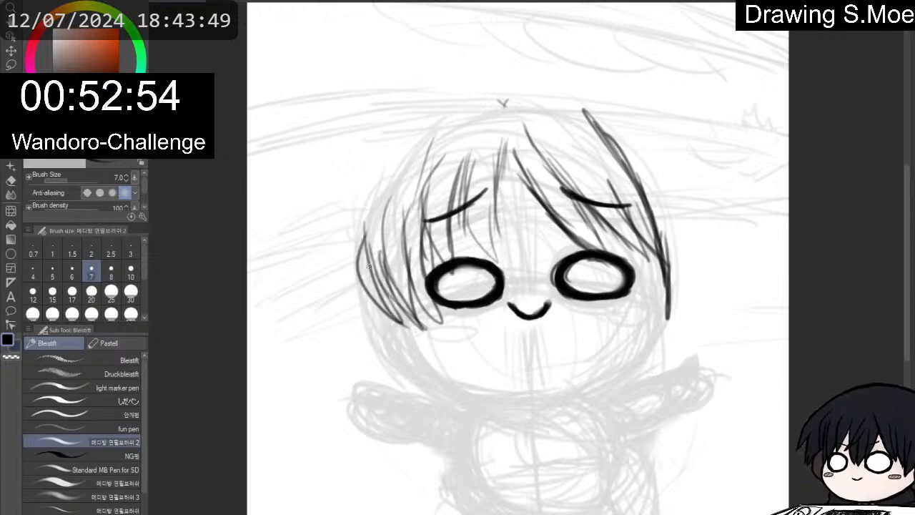
pyautogui.moveTo(370, 187); pyautogui.dragTo(356, 280)
pyautogui.moveTo(356, 215); pyautogui.dragTo(409, 138)
# Sketch the crown of the hair as a rounded arc from the upper left over the top to the upper right.
pyautogui.moveTo(368, 165)
pyautogui.mouseDown()
pyautogui.moveTo(426, 113)
pyautogui.moveTo(450, 105)
pyautogui.mouseUp()
pyautogui.moveTo(414, 114)
pyautogui.mouseDown()
pyautogui.moveTo(483, 90)
pyautogui.moveTo(547, 87)
pyautogui.mouseUp()
pyautogui.moveTo(535, 83)
pyautogui.mouseDown()
pyautogui.moveTo(583, 100)
pyautogui.moveTo(635, 141)
pyautogui.mouseUp()
pyautogui.moveTo(587, 107); pyautogui.dragTo(647, 165)
pyautogui.moveTo(618, 108); pyautogui.dragTo(665, 163)
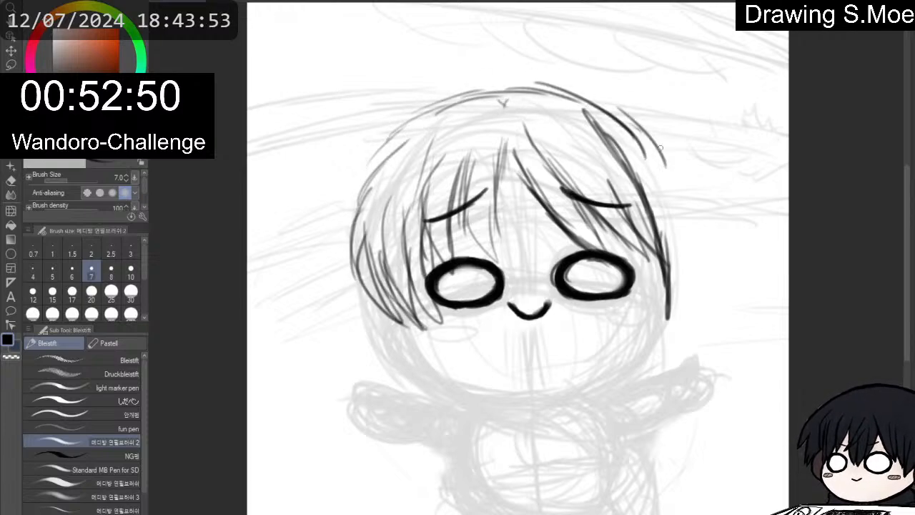
# Extend the hair outline down the right side of the head, and erase the upper part of the inner right strand.
pyautogui.moveTo(632, 128)
pyautogui.mouseDown()
pyautogui.moveTo(681, 195)
pyautogui.moveTo(681, 231)
pyautogui.mouseUp()
pyautogui.moveTo(643, 153); pyautogui.dragTo(672, 246)
pyautogui.moveTo(661, 188)
pyautogui.mouseDown()
pyautogui.moveTo(667, 241)
pyautogui.moveTo(683, 268)
pyautogui.mouseUp()
pyautogui.press('e')
pyautogui.moveTo(586, 115)
pyautogui.mouseDown()
pyautogui.moveTo(661, 218)
pyautogui.moveTo(658, 232)
pyautogui.mouseUp()
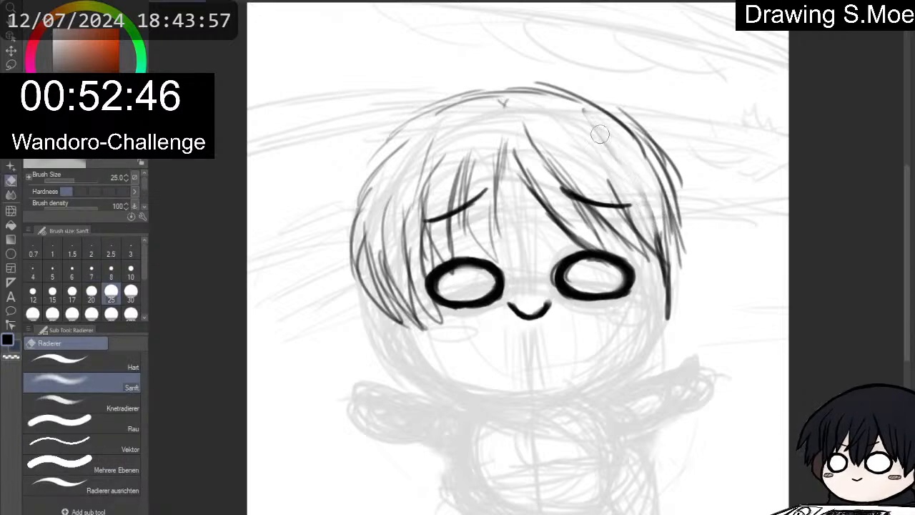
# Draw long strands down the right side of the hair, ending in a pointed lock beside the right cheek.
pyautogui.moveTo(637, 186); pyautogui.dragTo(673, 264)
pyautogui.press('p')
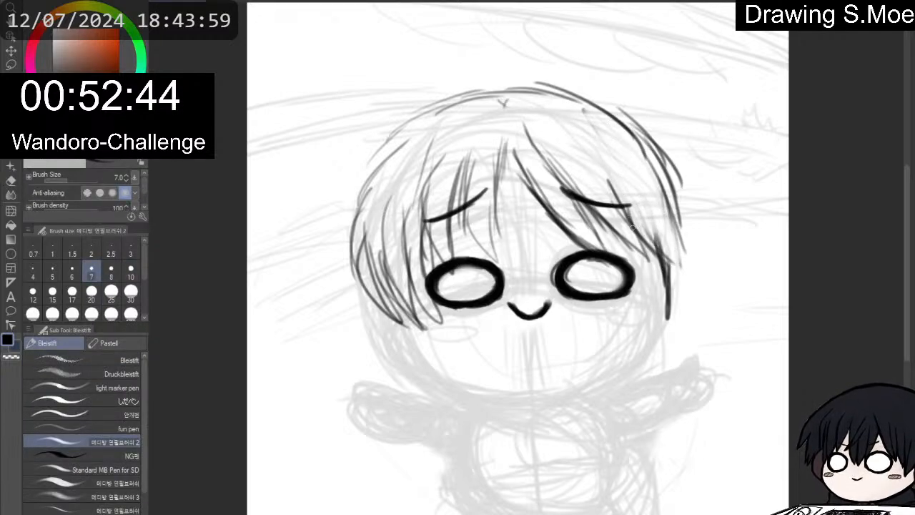
pyautogui.moveTo(631, 225); pyautogui.dragTo(676, 274)
pyautogui.moveTo(658, 158); pyautogui.dragTo(668, 239)
pyautogui.moveTo(609, 121)
pyautogui.mouseDown()
pyautogui.moveTo(666, 221)
pyautogui.moveTo(653, 213)
pyautogui.moveTo(668, 273)
pyautogui.mouseUp()
pyautogui.moveTo(659, 236); pyautogui.dragTo(668, 305)
pyautogui.moveTo(666, 266); pyautogui.dragTo(668, 321)
# Extend the outer right edge of the hair down to the lock's tip and darken it with overlapping strands.
pyautogui.moveTo(689, 259); pyautogui.dragTo(676, 305)
pyautogui.moveTo(685, 224); pyautogui.dragTo(679, 293)
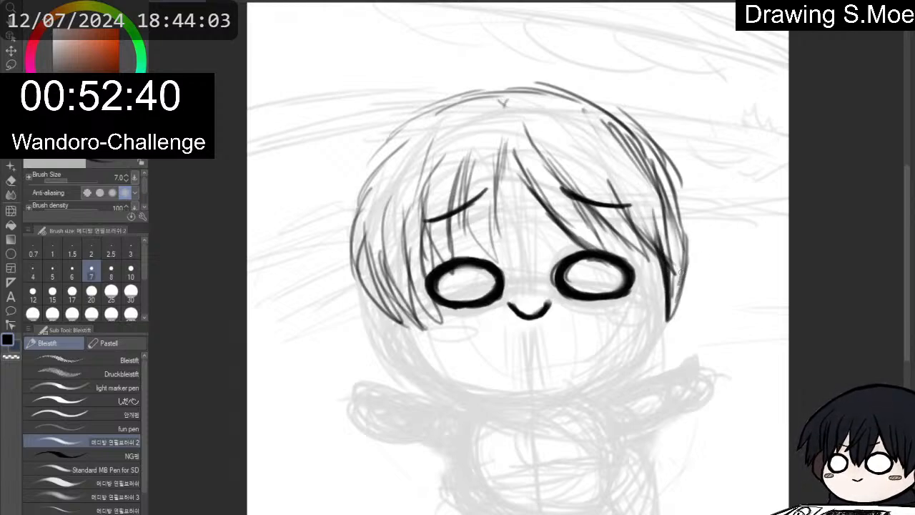
pyautogui.moveTo(673, 175); pyautogui.dragTo(684, 264)
pyautogui.moveTo(657, 152); pyautogui.dragTo(685, 233)
pyautogui.moveTo(619, 107); pyautogui.dragTo(658, 187)
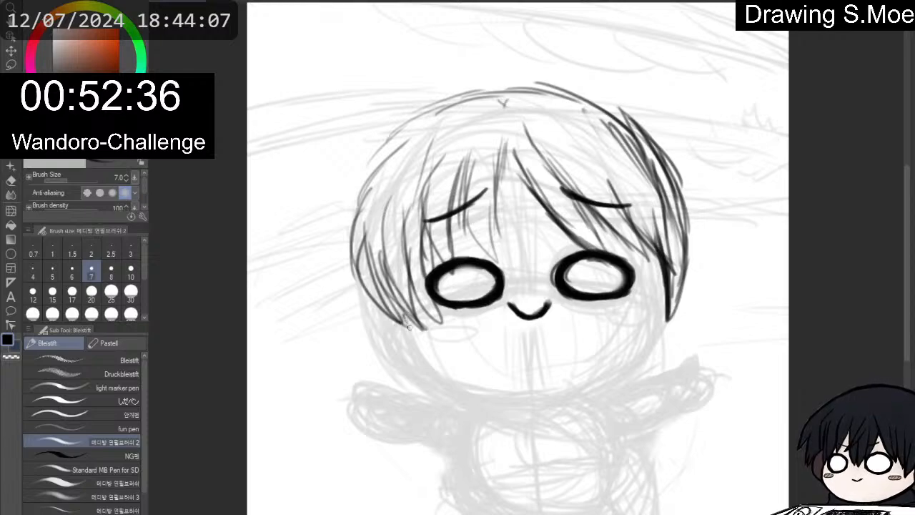
# Draw the jawline from the left hair lock around under the mouth and up to the right lock.
pyautogui.moveTo(407, 315); pyautogui.dragTo(454, 383)
pyautogui.moveTo(398, 341); pyautogui.dragTo(449, 386)
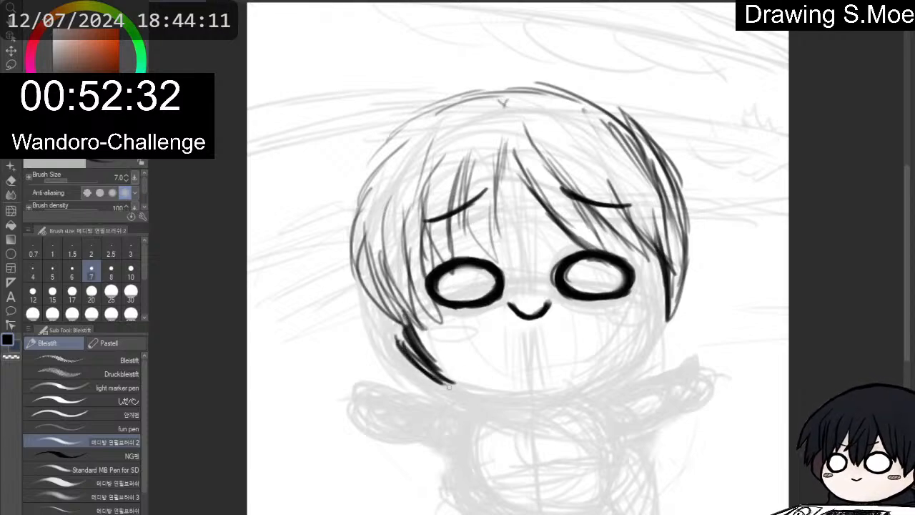
pyautogui.moveTo(409, 356); pyautogui.dragTo(482, 393)
pyautogui.moveTo(439, 374); pyautogui.dragTo(495, 395)
pyautogui.moveTo(441, 377)
pyautogui.mouseDown()
pyautogui.moveTo(516, 400)
pyautogui.moveTo(608, 376)
pyautogui.mouseUp()
pyautogui.moveTo(552, 391)
pyautogui.mouseDown()
pyautogui.moveTo(631, 354)
pyautogui.moveTo(661, 280)
pyautogui.moveTo(626, 346)
pyautogui.mouseUp()
pyautogui.moveTo(652, 318)
pyautogui.mouseDown()
pyautogui.moveTo(616, 366)
pyautogui.moveTo(535, 397)
pyautogui.moveTo(548, 409)
pyautogui.moveTo(522, 389)
pyautogui.mouseUp()
# Thicken the jawline on both sides and trim the short neck ends beneath the chin.
pyautogui.press('e')
pyautogui.press('p')
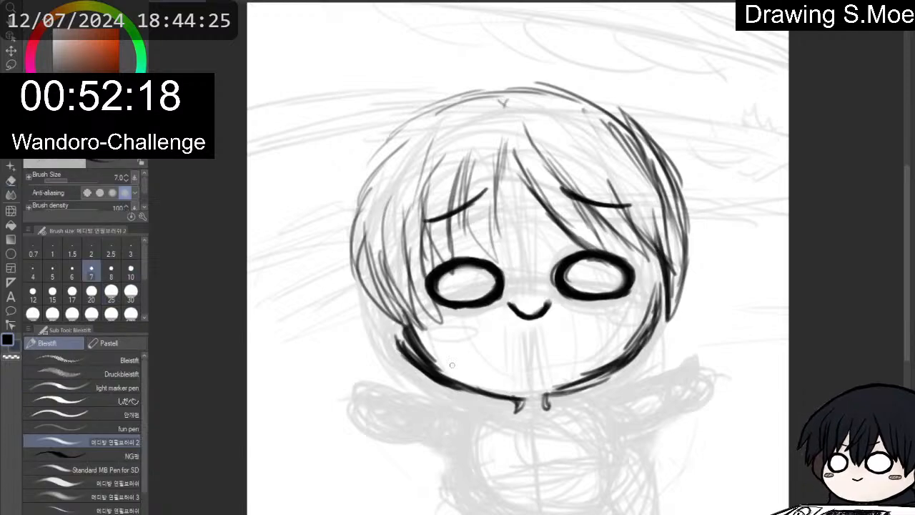
pyautogui.moveTo(447, 373)
pyautogui.mouseDown()
pyautogui.moveTo(519, 394)
pyautogui.moveTo(520, 407)
pyautogui.moveTo(581, 387)
pyautogui.moveTo(640, 347)
pyautogui.mouseUp()
pyautogui.press('e')
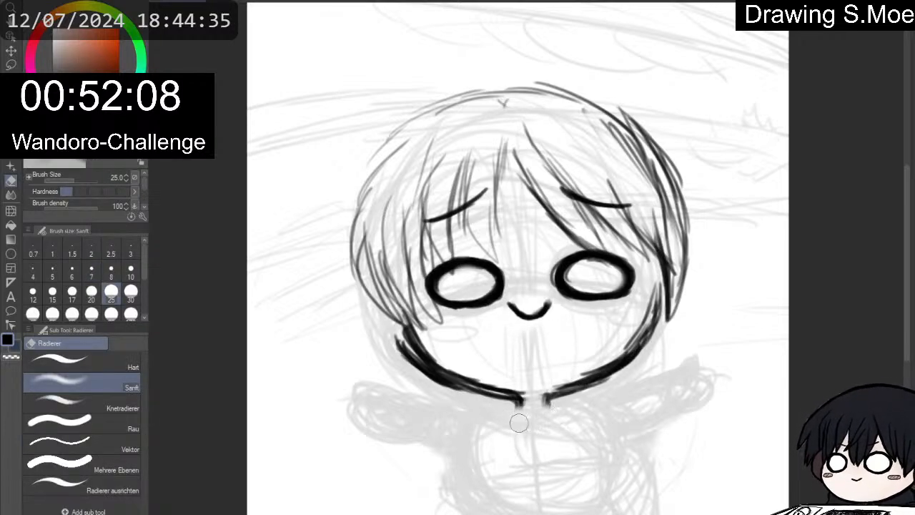
pyautogui.press('p')
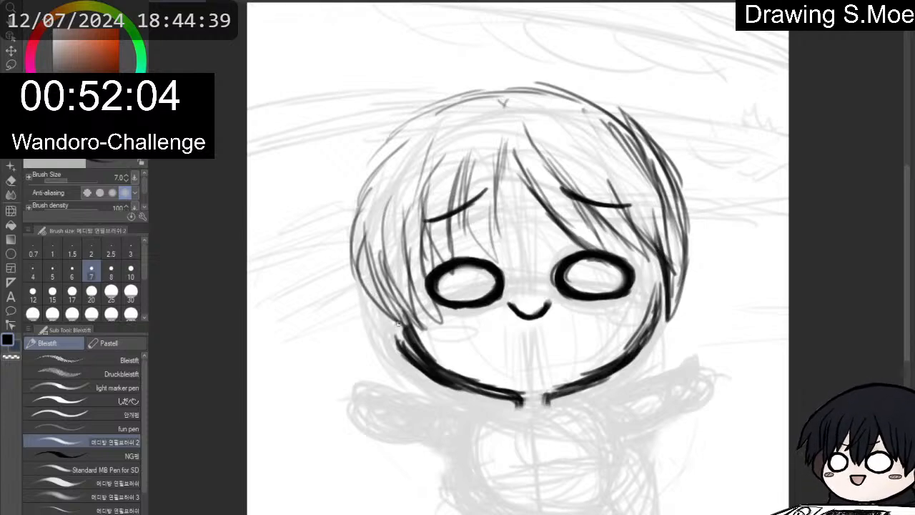
# Erase the stray strokes where the left lock meets the jaw, and clean the inner edge of the right jawline.
pyautogui.press('e')
pyautogui.moveTo(419, 338); pyautogui.dragTo(416, 336)
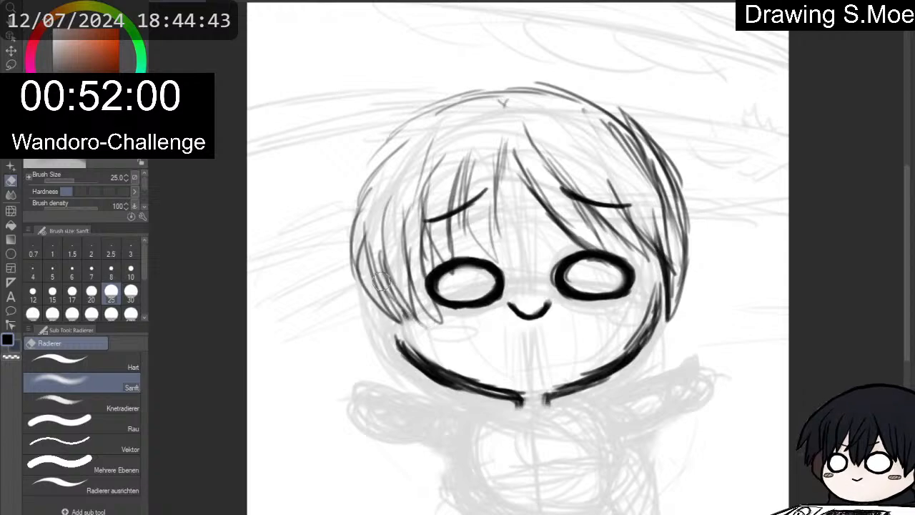
pyautogui.press('p')
pyautogui.press('e')
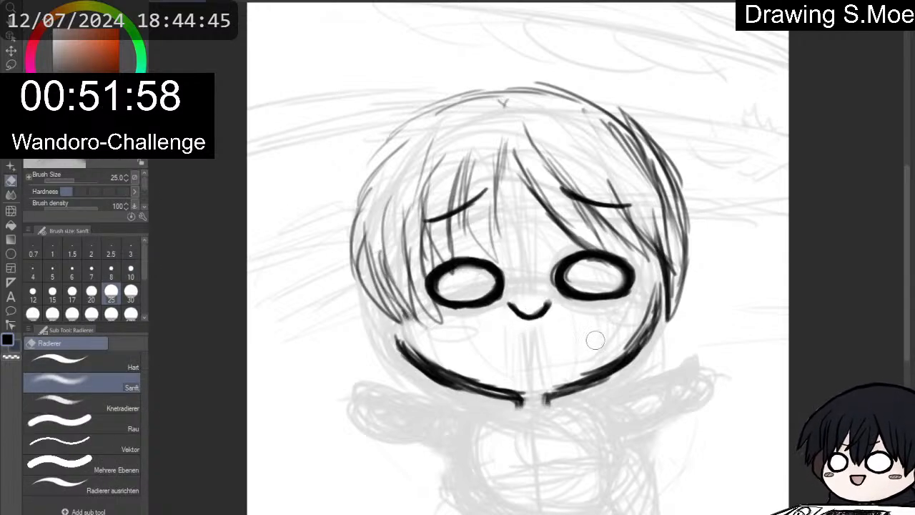
pyautogui.moveTo(633, 336)
pyautogui.mouseDown()
pyautogui.moveTo(636, 324)
pyautogui.moveTo(588, 364)
pyautogui.moveTo(648, 307)
pyautogui.mouseUp()
pyautogui.press('p')
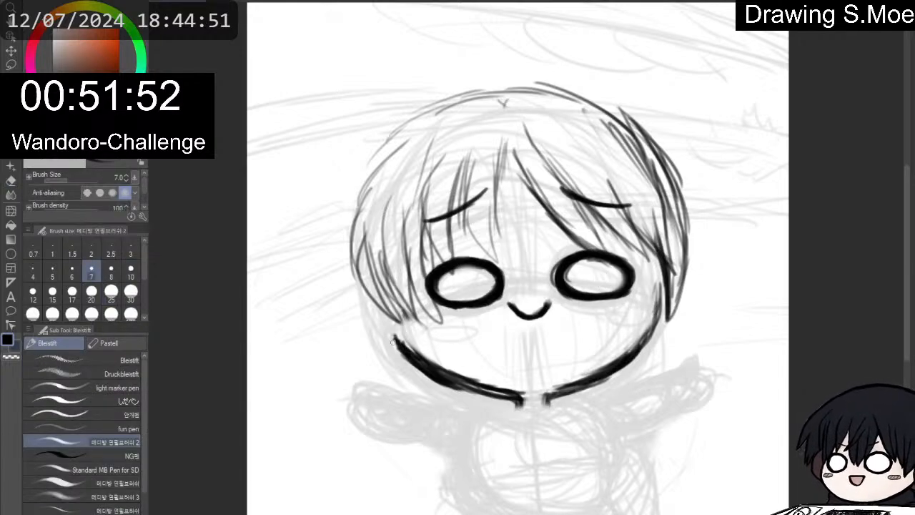
# Smooth the left part of the chin line and extend both ends of the jawline up into the side hair.
pyautogui.moveTo(488, 388); pyautogui.dragTo(516, 397)
pyautogui.moveTo(369, 300)
pyautogui.mouseDown()
pyautogui.moveTo(371, 325)
pyautogui.moveTo(394, 347)
pyautogui.moveTo(374, 336)
pyautogui.moveTo(392, 340)
pyautogui.moveTo(387, 334)
pyautogui.mouseUp()
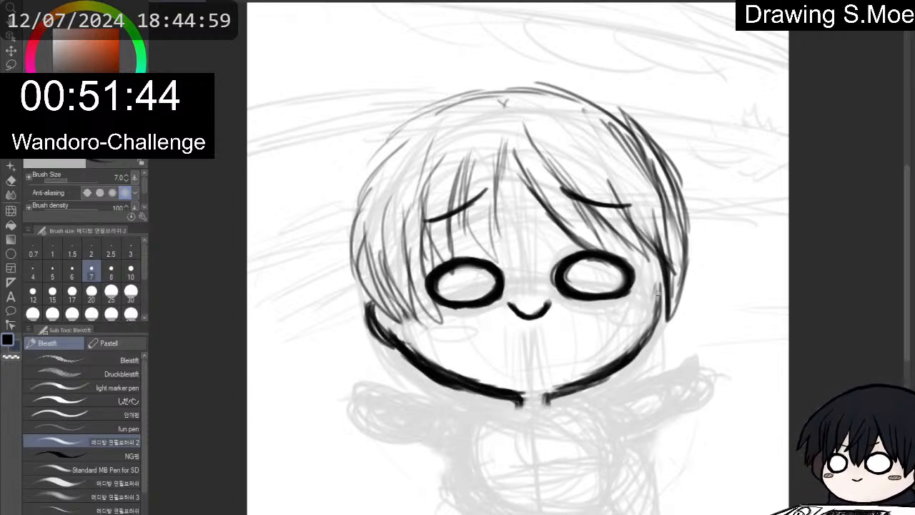
pyautogui.moveTo(657, 289)
pyautogui.mouseDown()
pyautogui.moveTo(658, 261)
pyautogui.moveTo(655, 328)
pyautogui.moveTo(675, 287)
pyautogui.moveTo(661, 331)
pyautogui.mouseUp()
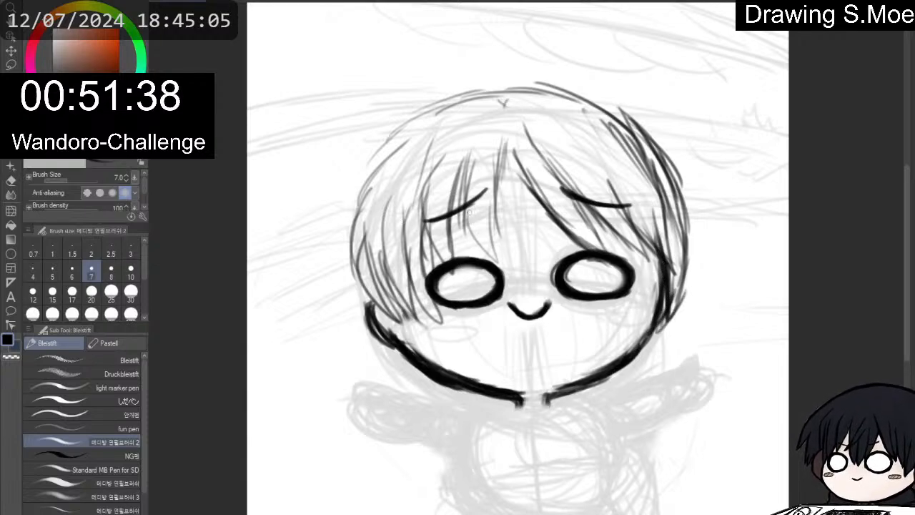
# Darken the central fringe strands above the left eye up to a pointed parting on the forehead.
pyautogui.moveTo(478, 144); pyautogui.dragTo(464, 248)
pyautogui.moveTo(463, 191); pyautogui.dragTo(481, 252)
pyautogui.moveTo(472, 212)
pyautogui.mouseDown()
pyautogui.moveTo(495, 261)
pyautogui.moveTo(492, 207)
pyautogui.moveTo(505, 147)
pyautogui.mouseUp()
pyautogui.moveTo(499, 182); pyautogui.dragTo(511, 139)
pyautogui.moveTo(500, 179)
pyautogui.mouseDown()
pyautogui.moveTo(515, 133)
pyautogui.moveTo(536, 200)
pyautogui.mouseUp()
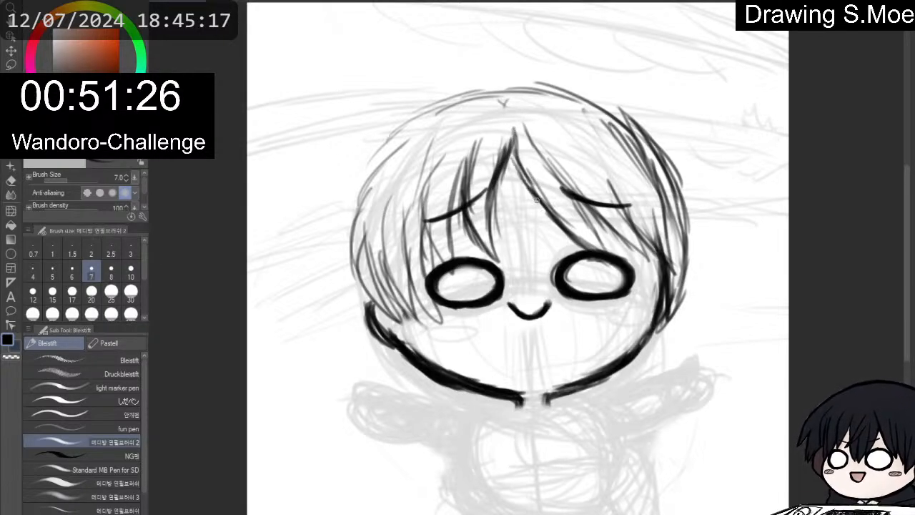
# Thicken the right fringe strands from the parting down across the right eyebrow to above the right eye.
pyautogui.moveTo(514, 156); pyautogui.dragTo(557, 217)
pyautogui.moveTo(545, 203); pyautogui.dragTo(596, 244)
pyautogui.moveTo(561, 218)
pyautogui.mouseDown()
pyautogui.moveTo(606, 250)
pyautogui.moveTo(588, 211)
pyautogui.mouseUp()
pyautogui.moveTo(602, 243)
pyautogui.mouseDown()
pyautogui.moveTo(575, 187)
pyautogui.moveTo(541, 150)
pyautogui.moveTo(609, 232)
pyautogui.mouseUp()
pyautogui.moveTo(589, 201); pyautogui.dragTo(625, 249)
pyautogui.moveTo(596, 217); pyautogui.dragTo(647, 262)
pyautogui.moveTo(602, 175); pyautogui.dragTo(651, 250)
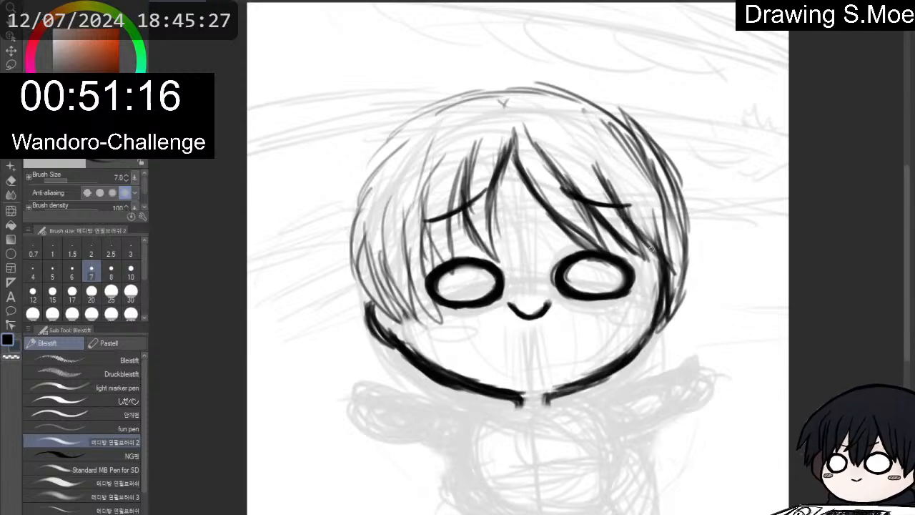
# Darken the inner strands on the right side of the head from beside the right eye up to the crown.
pyautogui.moveTo(628, 222); pyautogui.dragTo(670, 261)
pyautogui.moveTo(654, 210); pyautogui.dragTo(672, 264)
pyautogui.moveTo(635, 160); pyautogui.dragTo(670, 241)
pyautogui.moveTo(617, 127)
pyautogui.mouseDown()
pyautogui.moveTo(657, 201)
pyautogui.moveTo(636, 155)
pyautogui.mouseUp()
pyautogui.moveTo(571, 100); pyautogui.dragTo(612, 143)
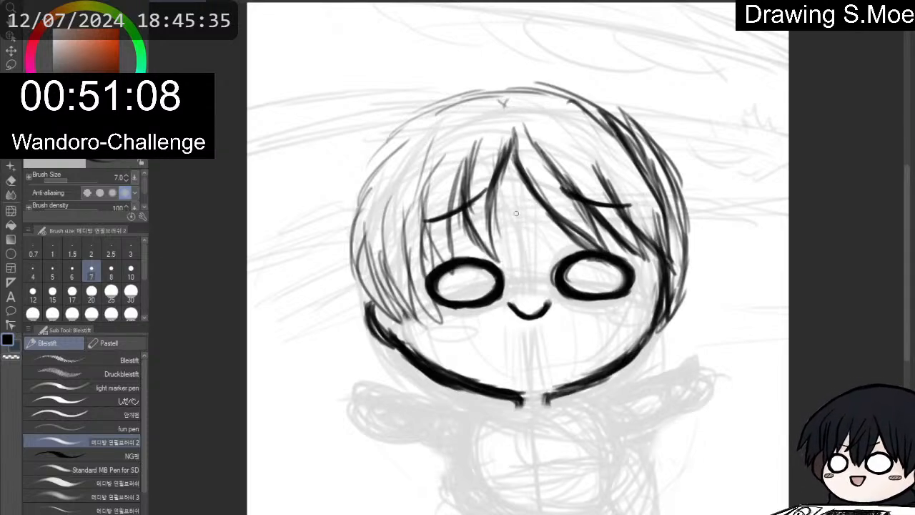
# Even out the right half of the jawline by filling its stroke and erasing along its inner edge.
pyautogui.press('e')
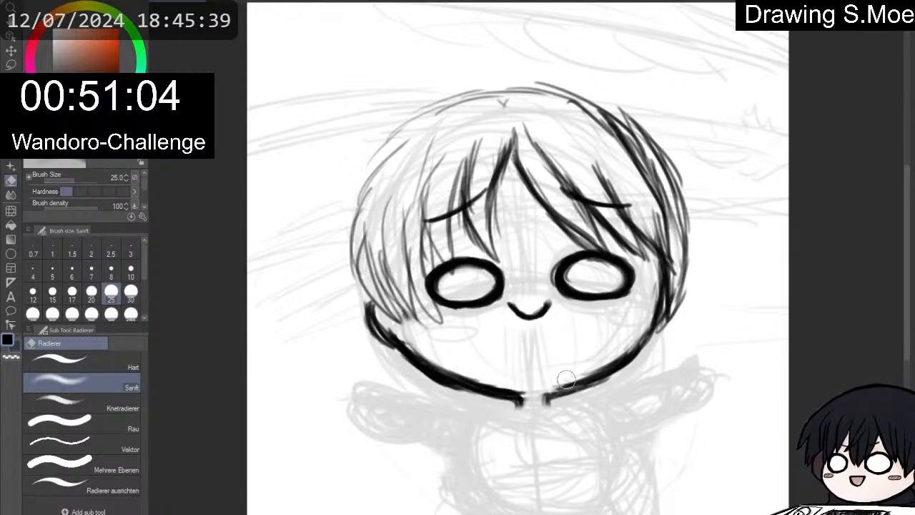
pyautogui.press('p')
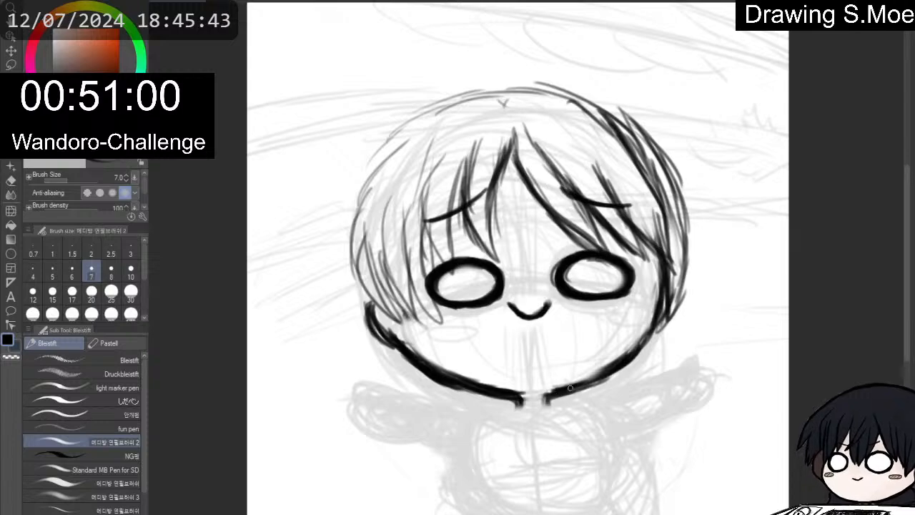
pyautogui.moveTo(549, 390)
pyautogui.mouseDown()
pyautogui.moveTo(612, 372)
pyautogui.moveTo(626, 354)
pyautogui.mouseUp()
pyautogui.moveTo(575, 385); pyautogui.dragTo(621, 352)
pyautogui.press('e')
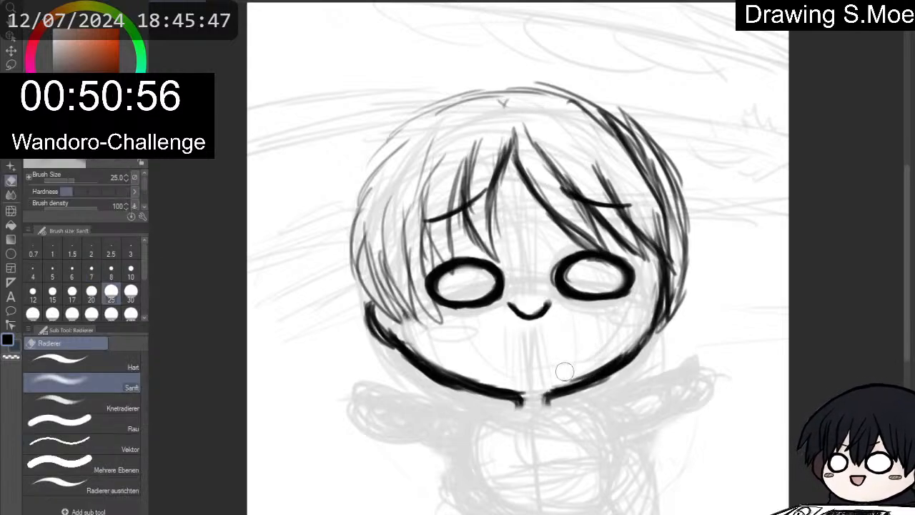
pyautogui.moveTo(565, 371)
pyautogui.mouseDown()
pyautogui.moveTo(593, 369)
pyautogui.moveTo(635, 342)
pyautogui.moveTo(644, 320)
pyautogui.mouseUp()
pyautogui.press('p')
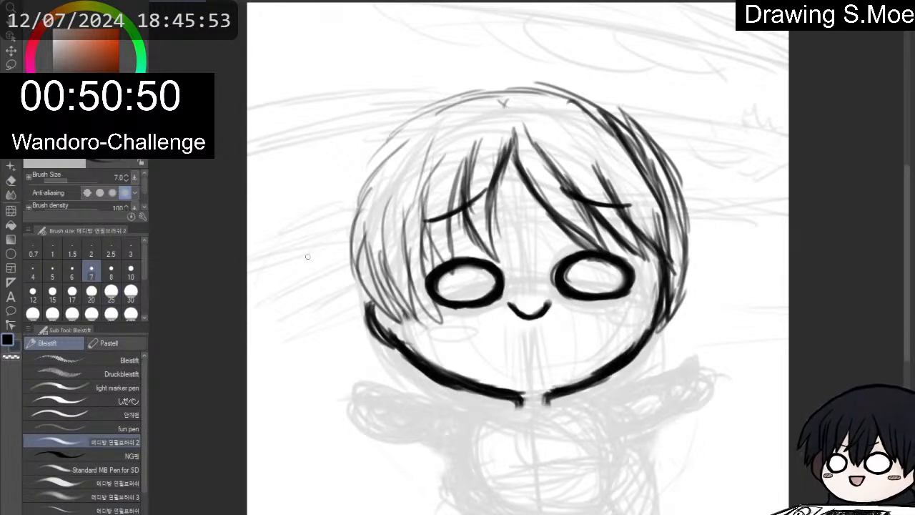
# Redraw the left side lock with a thick lower edge and darker inner strands, erasing the stray strands beside the left eye.
pyautogui.moveTo(346, 258)
pyautogui.mouseDown()
pyautogui.moveTo(378, 310)
pyautogui.moveTo(401, 320)
pyautogui.moveTo(371, 305)
pyautogui.moveTo(403, 326)
pyautogui.mouseUp()
pyautogui.moveTo(361, 288)
pyautogui.mouseDown()
pyautogui.moveTo(401, 326)
pyautogui.moveTo(391, 308)
pyautogui.mouseUp()
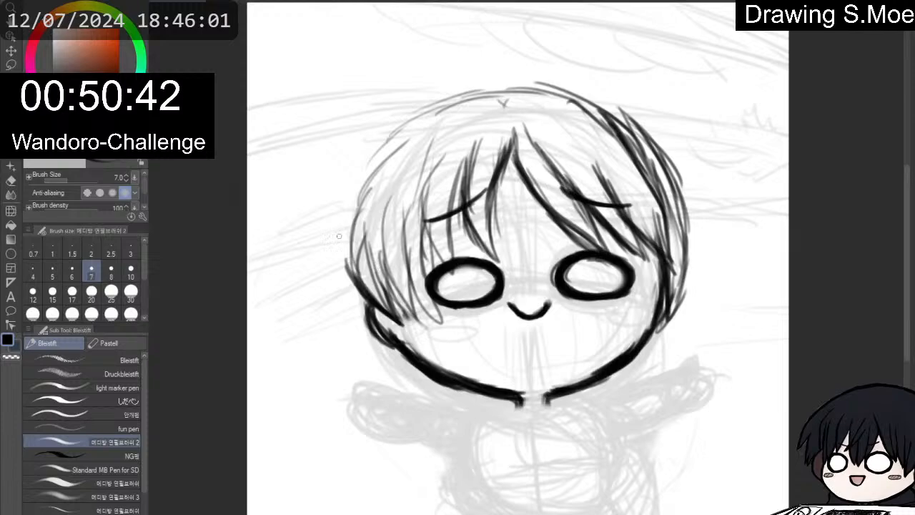
pyautogui.press('e')
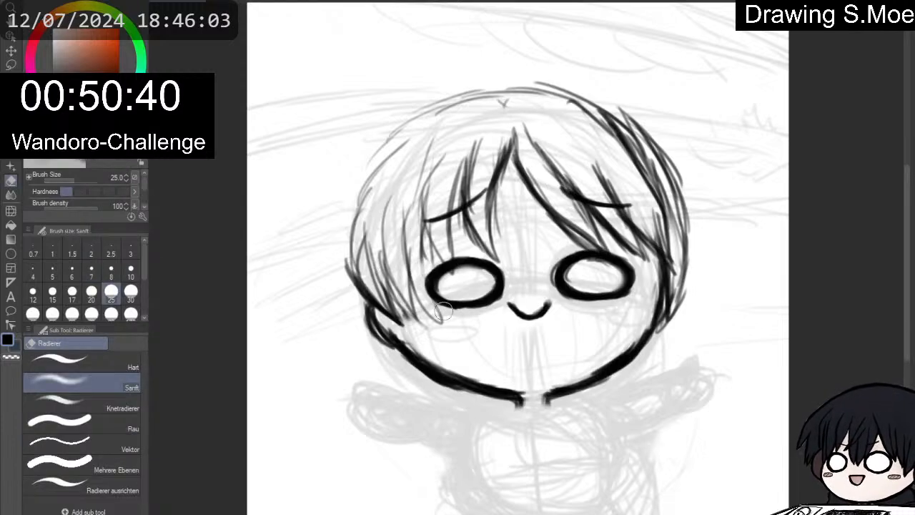
pyautogui.press('p')
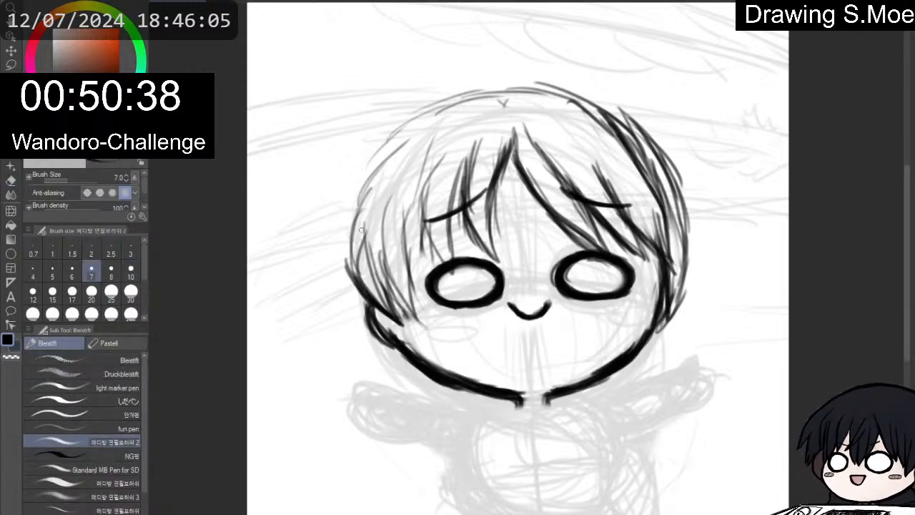
pyautogui.moveTo(379, 266)
pyautogui.mouseDown()
pyautogui.moveTo(419, 323)
pyautogui.moveTo(412, 312)
pyautogui.mouseUp()
pyautogui.moveTo(408, 275)
pyautogui.mouseDown()
pyautogui.moveTo(427, 175)
pyautogui.moveTo(431, 261)
pyautogui.moveTo(428, 247)
pyautogui.moveTo(457, 259)
pyautogui.moveTo(432, 209)
pyautogui.mouseUp()
pyautogui.press('e')
pyautogui.press('p')
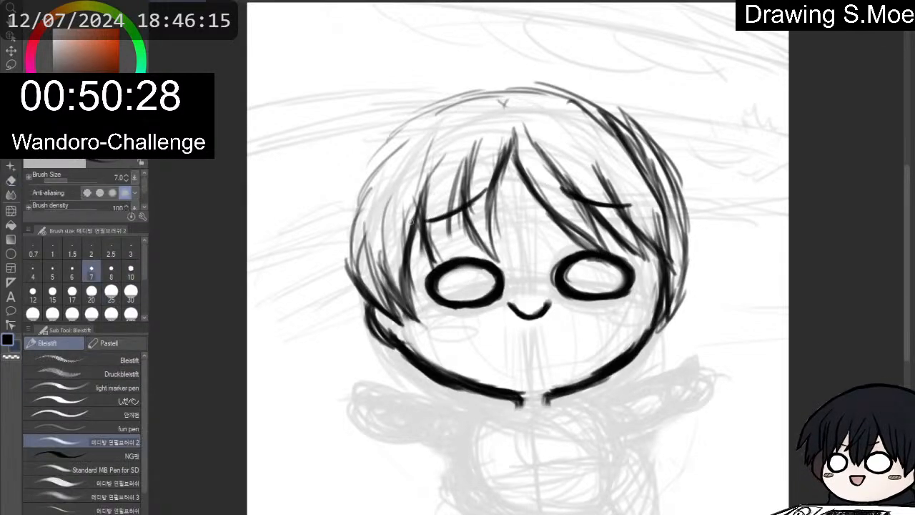
# Darken the short fringe strands between the left lock and the left eyebrow into a pointed tip.
pyautogui.moveTo(428, 240); pyautogui.dragTo(434, 268)
pyautogui.moveTo(448, 219)
pyautogui.mouseDown()
pyautogui.moveTo(436, 265)
pyautogui.moveTo(439, 251)
pyautogui.mouseUp()
pyautogui.moveTo(464, 179)
pyautogui.mouseDown()
pyautogui.moveTo(440, 232)
pyautogui.moveTo(456, 184)
pyautogui.mouseUp()
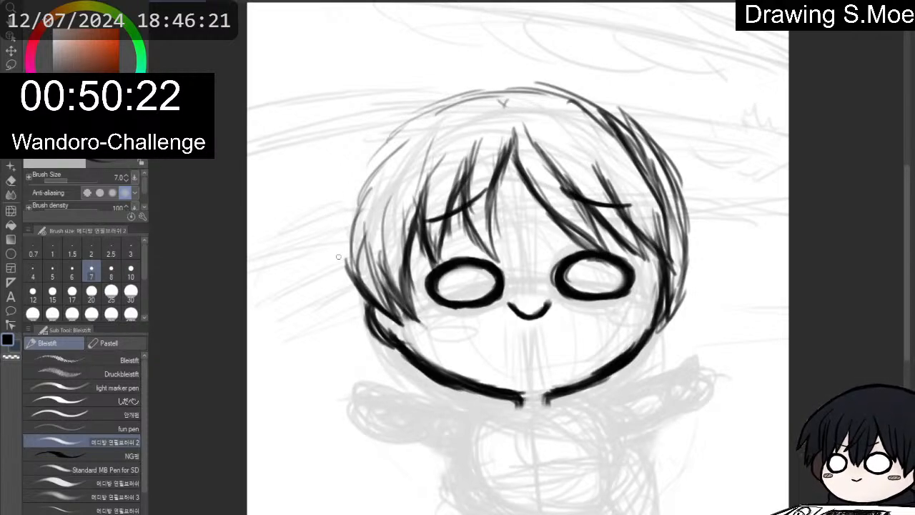
# Draw a bold outer hair outline from the left lock up around the head and over the crown to the upper right.
pyautogui.moveTo(346, 272); pyautogui.dragTo(367, 313)
pyautogui.moveTo(346, 270)
pyautogui.mouseDown()
pyautogui.moveTo(366, 316)
pyautogui.moveTo(362, 307)
pyautogui.mouseUp()
pyautogui.moveTo(355, 221); pyautogui.dragTo(342, 282)
pyautogui.moveTo(366, 183); pyautogui.dragTo(347, 246)
pyautogui.moveTo(379, 142)
pyautogui.mouseDown()
pyautogui.moveTo(359, 203)
pyautogui.moveTo(394, 122)
pyautogui.moveTo(350, 190)
pyautogui.mouseUp()
pyautogui.moveTo(395, 127)
pyautogui.mouseDown()
pyautogui.moveTo(349, 191)
pyautogui.moveTo(396, 135)
pyautogui.moveTo(375, 141)
pyautogui.moveTo(355, 179)
pyautogui.mouseUp()
pyautogui.moveTo(426, 101); pyautogui.dragTo(368, 154)
pyautogui.moveTo(459, 88)
pyautogui.mouseDown()
pyautogui.moveTo(402, 119)
pyautogui.moveTo(563, 82)
pyautogui.moveTo(641, 137)
pyautogui.mouseUp()
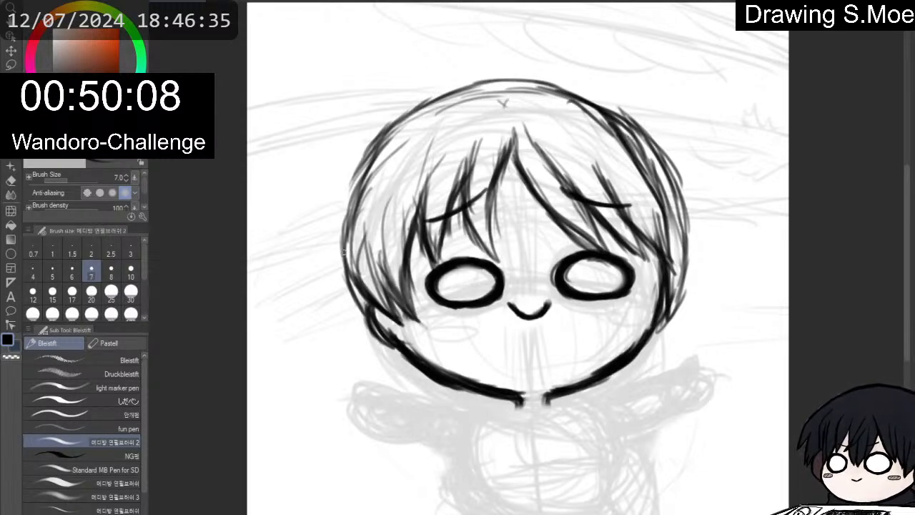
# Draw a hair tie at the left edge of the head with a curved pigtail hanging down from it.
pyautogui.moveTo(334, 254); pyautogui.dragTo(349, 293)
pyautogui.moveTo(329, 243)
pyautogui.mouseDown()
pyautogui.moveTo(320, 278)
pyautogui.moveTo(328, 264)
pyautogui.moveTo(302, 264)
pyautogui.moveTo(317, 263)
pyautogui.moveTo(296, 310)
pyautogui.moveTo(337, 405)
pyautogui.mouseUp()
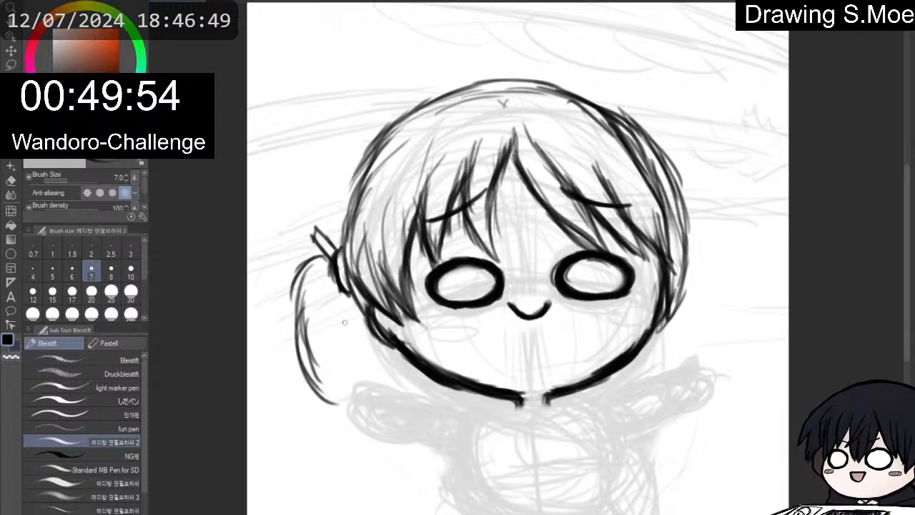
pyautogui.moveTo(344, 294)
pyautogui.mouseDown()
pyautogui.moveTo(346, 320)
pyautogui.moveTo(334, 358)
pyautogui.moveTo(325, 355)
pyautogui.moveTo(341, 314)
pyautogui.moveTo(336, 364)
pyautogui.moveTo(340, 295)
pyautogui.moveTo(372, 377)
pyautogui.moveTo(409, 404)
pyautogui.mouseUp()
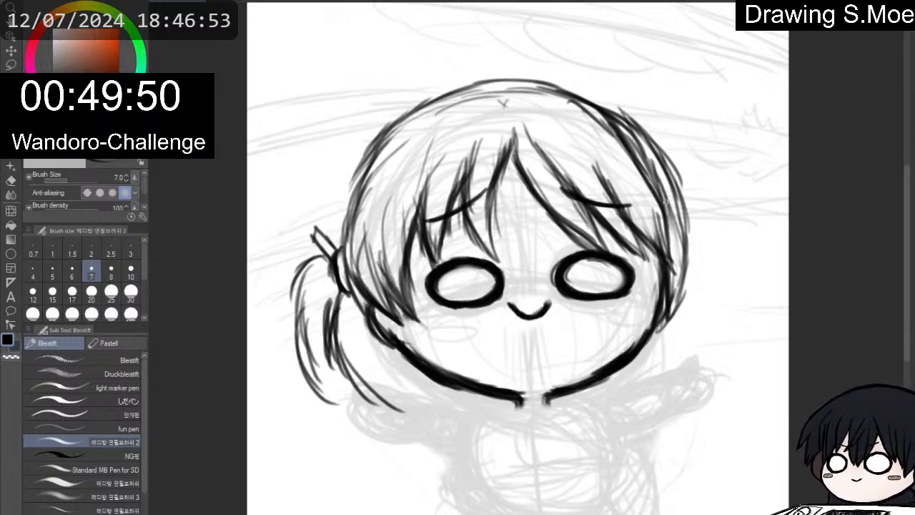
# Draw a hair tie at the right edge of the head and the curved upper part of the right pigtail.
pyautogui.moveTo(690, 218)
pyautogui.mouseDown()
pyautogui.moveTo(703, 235)
pyautogui.moveTo(692, 218)
pyautogui.moveTo(717, 219)
pyautogui.moveTo(733, 234)
pyautogui.moveTo(733, 257)
pyautogui.moveTo(695, 256)
pyautogui.moveTo(720, 289)
pyautogui.moveTo(688, 315)
pyautogui.mouseUp()
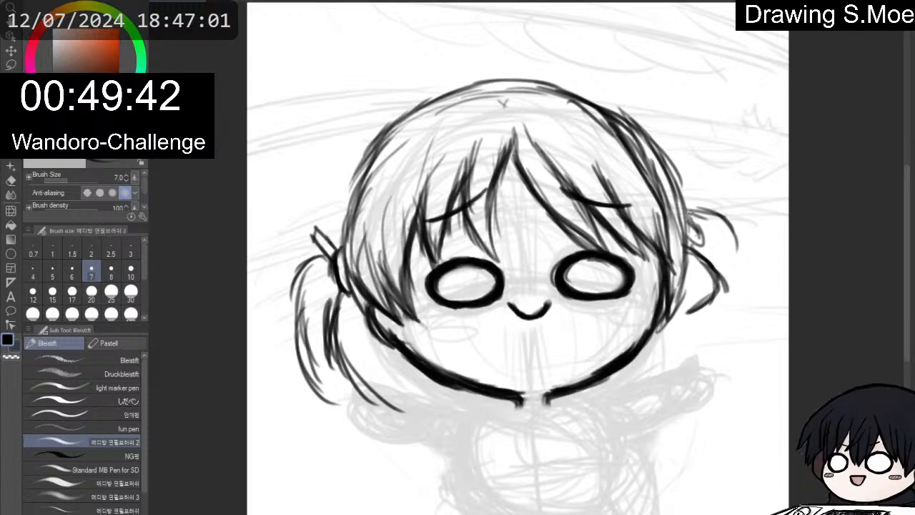
pyautogui.moveTo(691, 214); pyautogui.dragTo(724, 228)
pyautogui.moveTo(711, 215)
pyautogui.mouseDown()
pyautogui.moveTo(739, 270)
pyautogui.moveTo(742, 261)
pyautogui.moveTo(712, 215)
pyautogui.moveTo(728, 245)
pyautogui.moveTo(741, 245)
pyautogui.moveTo(734, 231)
pyautogui.moveTo(751, 269)
pyautogui.moveTo(716, 324)
pyautogui.moveTo(739, 301)
pyautogui.moveTo(705, 326)
pyautogui.mouseUp()
pyautogui.moveTo(710, 295)
pyautogui.mouseDown()
pyautogui.moveTo(668, 326)
pyautogui.moveTo(658, 379)
pyautogui.mouseUp()
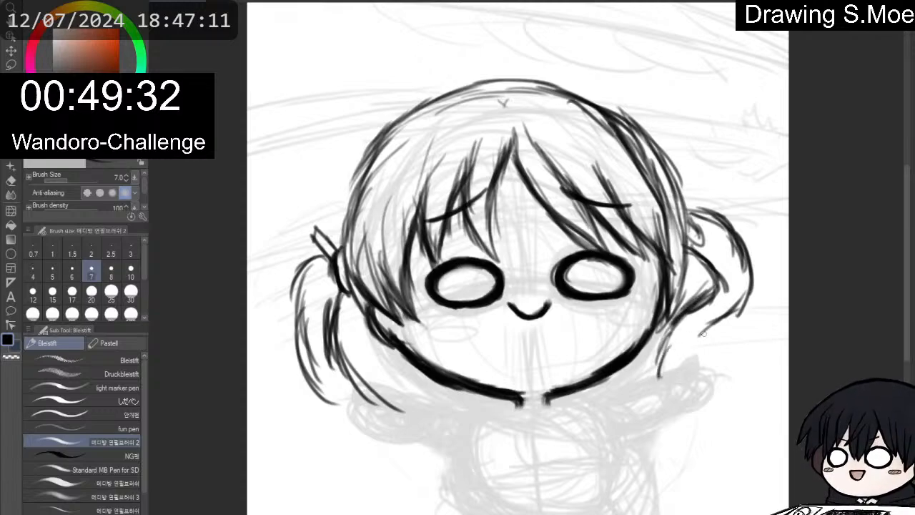
# Complete the lower part of the right pigtail with a jagged tip, and darken its outer edge.
pyautogui.moveTo(708, 324)
pyautogui.mouseDown()
pyautogui.moveTo(690, 372)
pyautogui.moveTo(660, 376)
pyautogui.moveTo(658, 362)
pyautogui.moveTo(647, 408)
pyautogui.mouseUp()
pyautogui.moveTo(658, 373)
pyautogui.mouseDown()
pyautogui.moveTo(654, 412)
pyautogui.moveTo(668, 418)
pyautogui.mouseUp()
pyautogui.moveTo(682, 362); pyautogui.dragTo(675, 399)
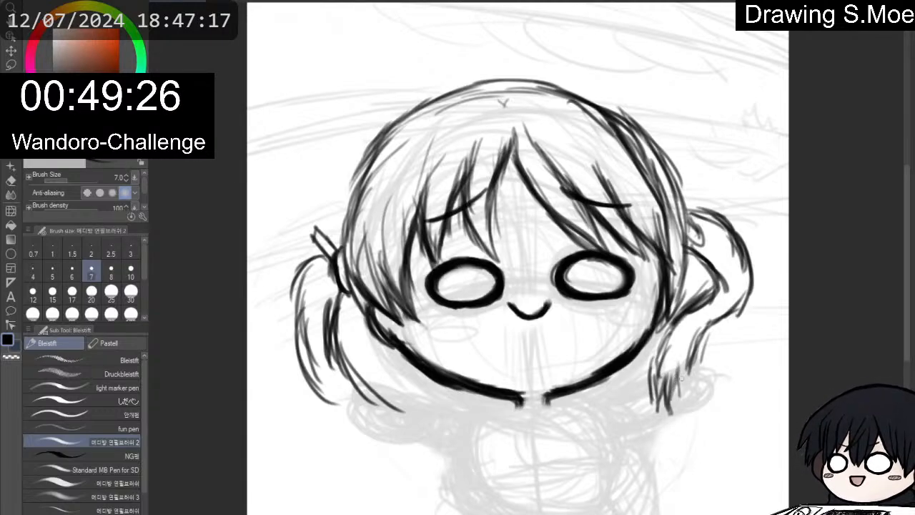
pyautogui.moveTo(691, 343)
pyautogui.mouseDown()
pyautogui.moveTo(681, 400)
pyautogui.moveTo(685, 378)
pyautogui.mouseUp()
pyautogui.moveTo(704, 338)
pyautogui.mouseDown()
pyautogui.moveTo(692, 373)
pyautogui.moveTo(696, 356)
pyautogui.mouseUp()
pyautogui.moveTo(719, 316)
pyautogui.mouseDown()
pyautogui.moveTo(699, 344)
pyautogui.moveTo(706, 338)
pyautogui.mouseUp()
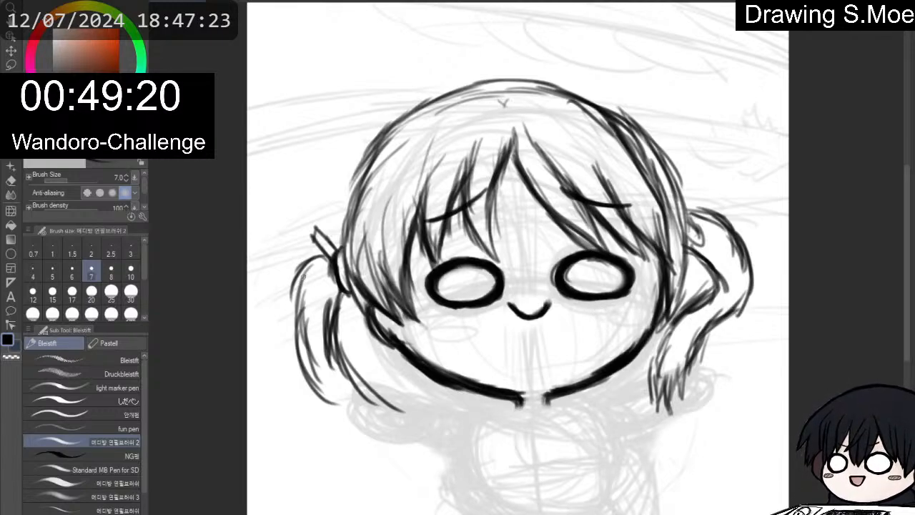
# Widen the left pigtail with extra strands along its outer edge and extend its tip toward the left arm.
pyautogui.moveTo(301, 274)
pyautogui.mouseDown()
pyautogui.moveTo(299, 304)
pyautogui.moveTo(301, 285)
pyautogui.moveTo(309, 349)
pyautogui.moveTo(290, 291)
pyautogui.moveTo(301, 340)
pyautogui.moveTo(286, 362)
pyautogui.mouseUp()
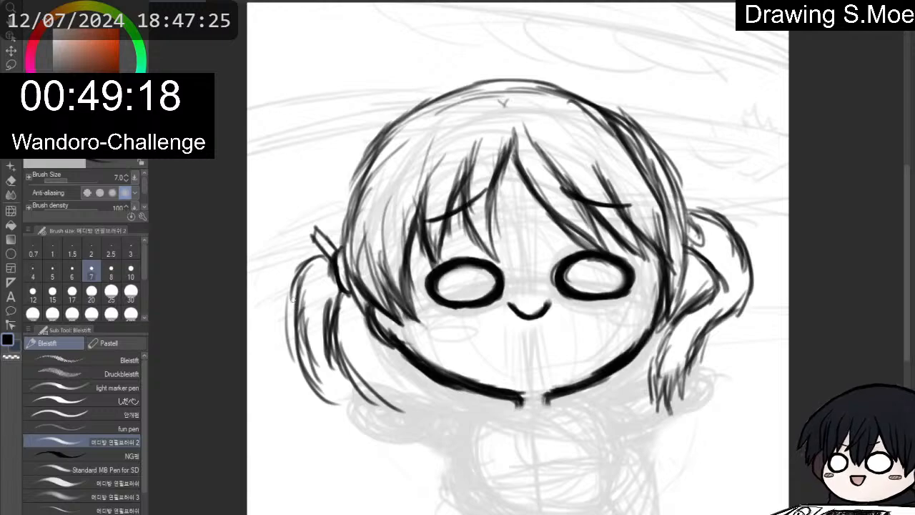
pyautogui.moveTo(295, 299); pyautogui.dragTo(292, 366)
pyautogui.moveTo(291, 319); pyautogui.dragTo(301, 390)
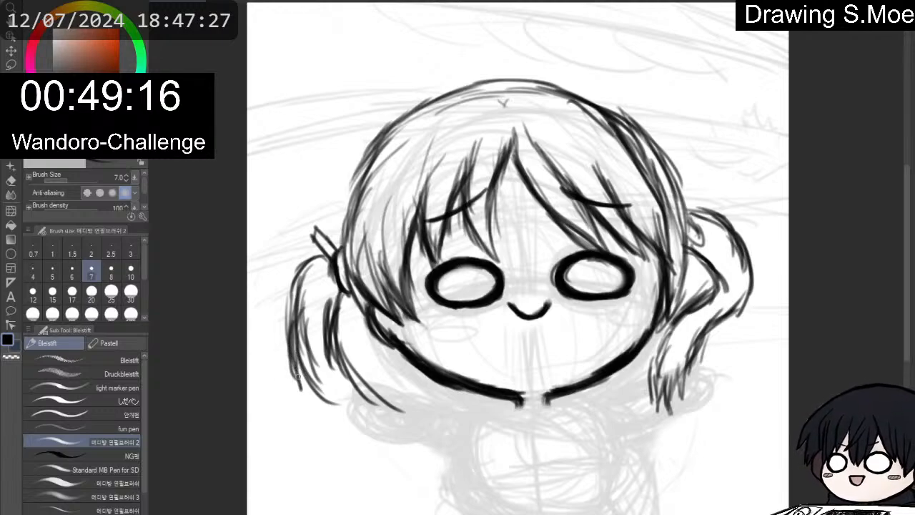
pyautogui.moveTo(299, 342)
pyautogui.mouseDown()
pyautogui.moveTo(298, 386)
pyautogui.moveTo(319, 388)
pyautogui.moveTo(353, 412)
pyautogui.mouseUp()
pyautogui.moveTo(325, 384); pyautogui.dragTo(368, 424)
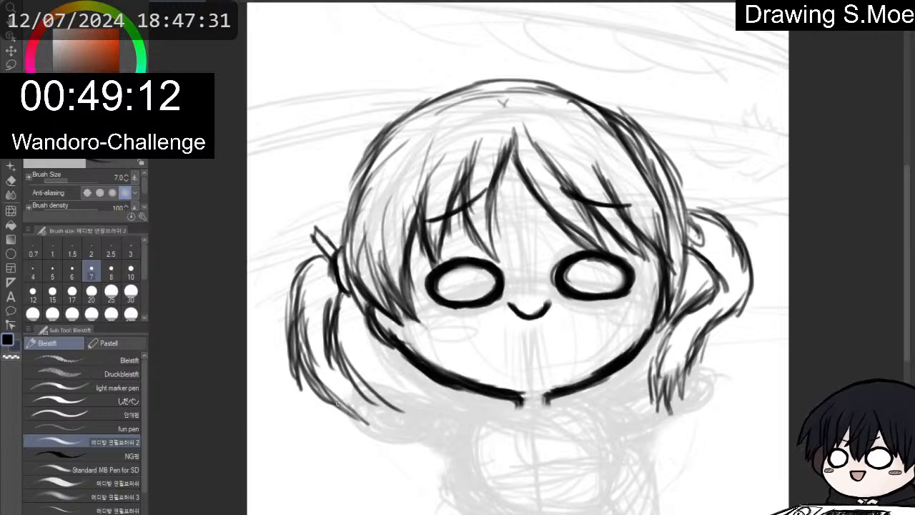
pyautogui.moveTo(338, 383)
pyautogui.mouseDown()
pyautogui.moveTo(355, 416)
pyautogui.moveTo(405, 429)
pyautogui.mouseUp()
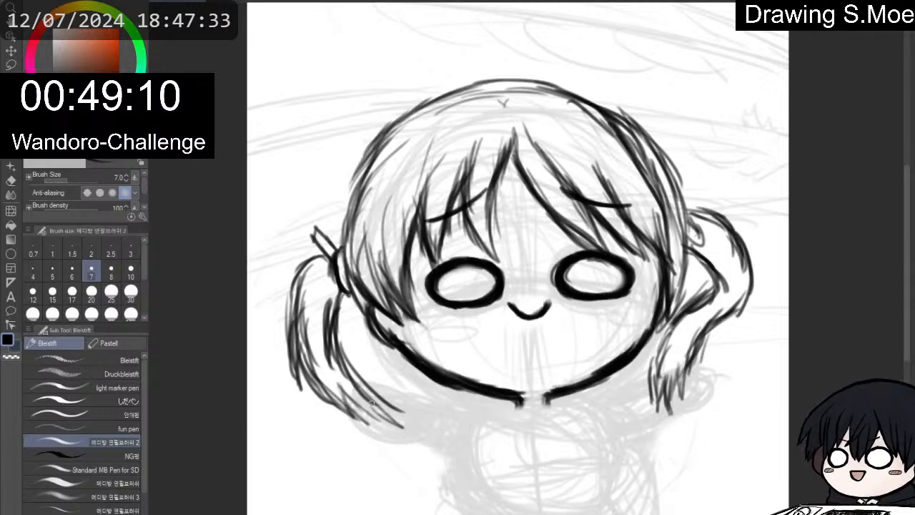
# Touch up the left pigtail's inner strand and erase the heavy inner lines along the upper right of the head outline.
pyautogui.moveTo(345, 349); pyautogui.dragTo(373, 406)
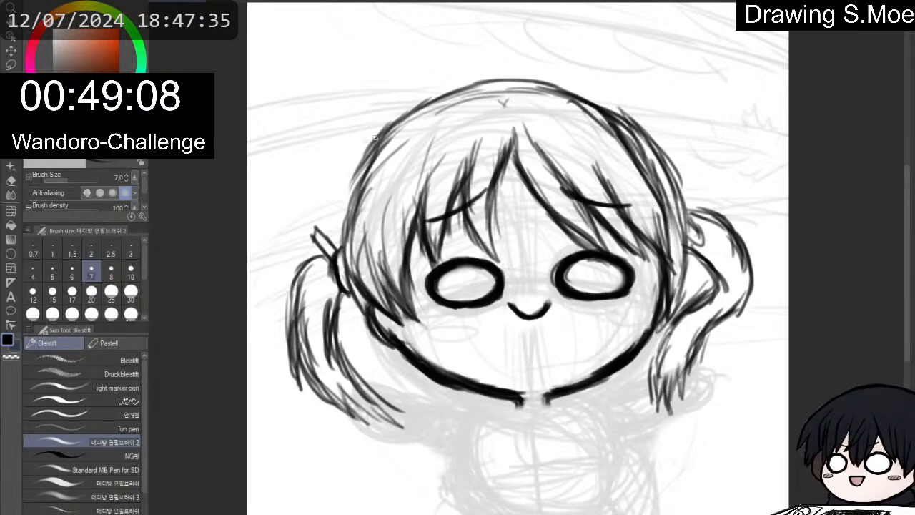
pyautogui.press('e')
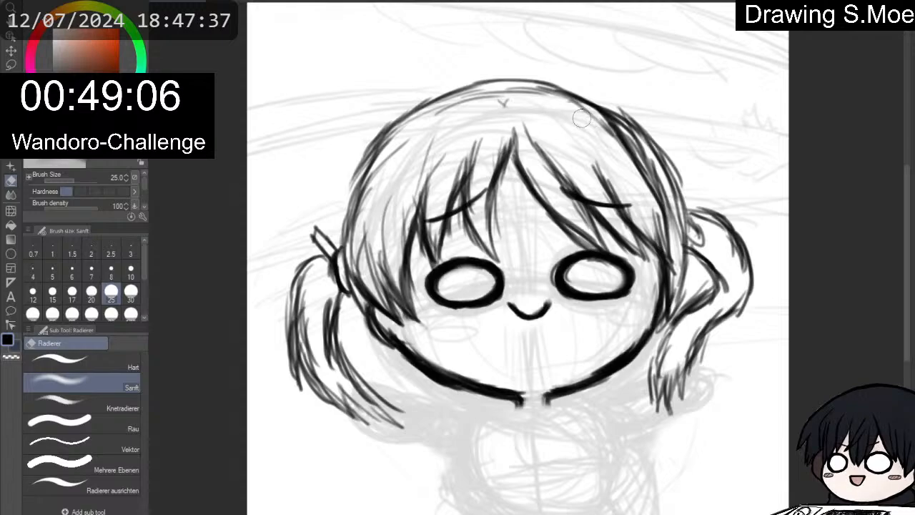
pyautogui.moveTo(593, 124)
pyautogui.mouseDown()
pyautogui.moveTo(615, 135)
pyautogui.moveTo(641, 174)
pyautogui.mouseUp()
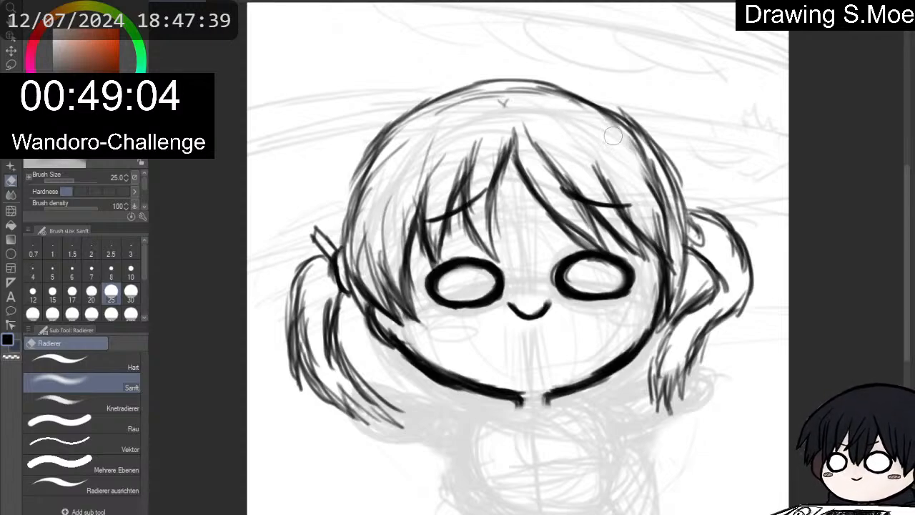
pyautogui.moveTo(610, 136); pyautogui.dragTo(590, 118)
# Redraw the right side of the head outline with the 7 px pencil, from the crown down past the right hair tie.
pyautogui.press('p')
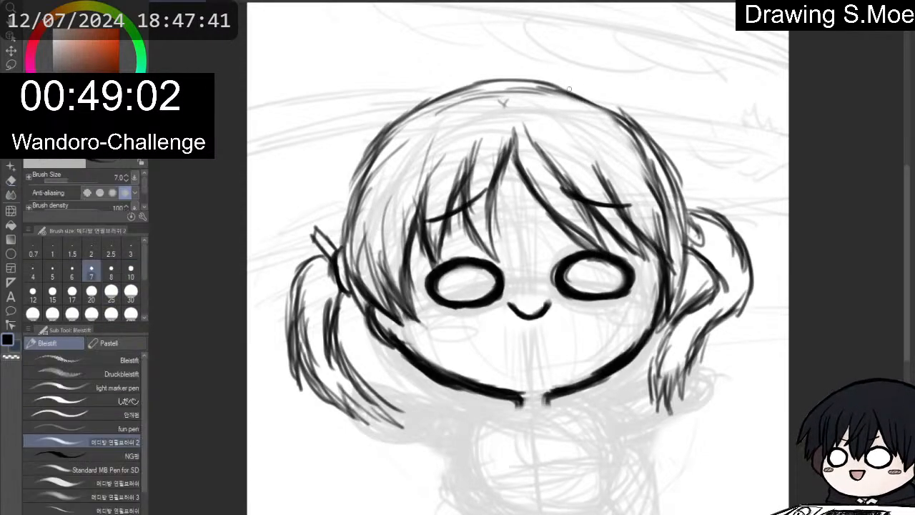
pyautogui.moveTo(544, 84)
pyautogui.mouseDown()
pyautogui.moveTo(618, 105)
pyautogui.moveTo(678, 165)
pyautogui.mouseUp()
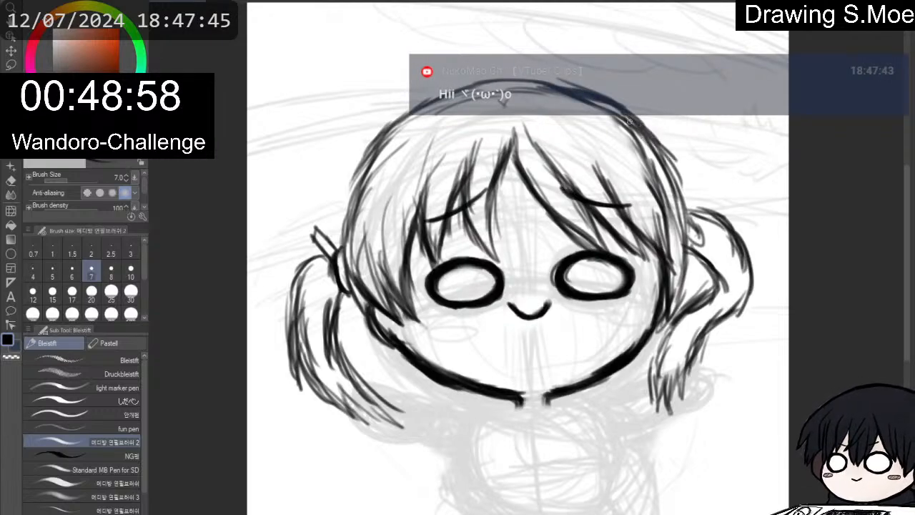
pyautogui.moveTo(628, 117); pyautogui.dragTo(690, 190)
pyautogui.moveTo(662, 146)
pyautogui.mouseDown()
pyautogui.moveTo(692, 187)
pyautogui.moveTo(691, 236)
pyautogui.mouseUp()
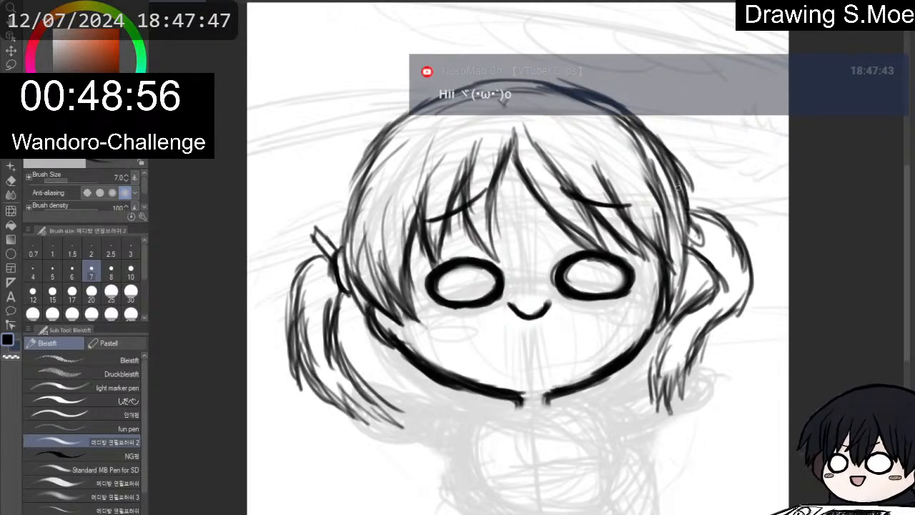
pyautogui.moveTo(681, 188); pyautogui.dragTo(691, 271)
pyautogui.moveTo(689, 221); pyautogui.dragTo(685, 298)
pyautogui.moveTo(686, 266); pyautogui.dragTo(681, 300)
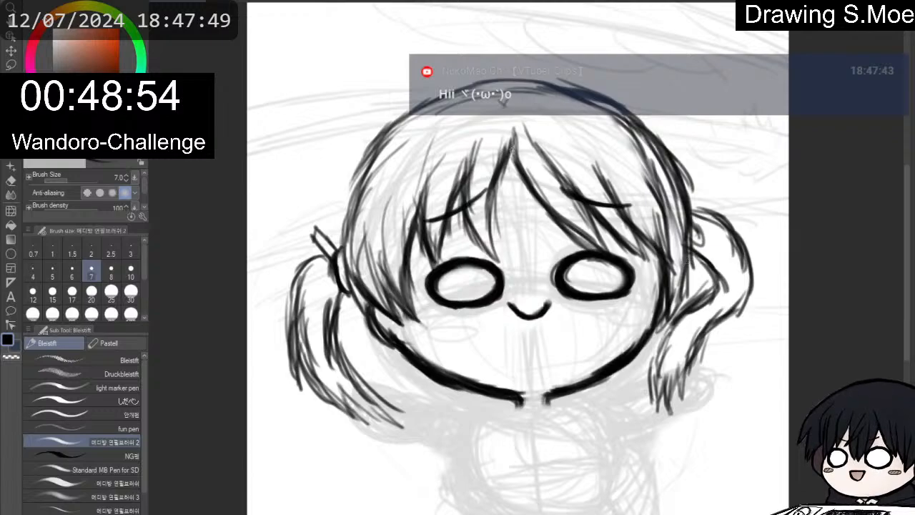
# Darken the left side of the head outline with overlapping strokes from the upper curve down to the left hair tie.
pyautogui.moveTo(393, 128); pyautogui.dragTo(372, 183)
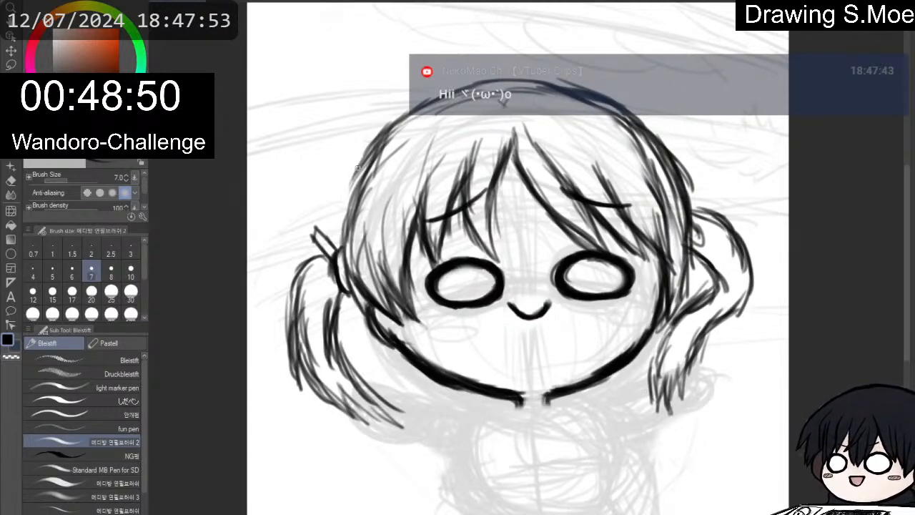
pyautogui.moveTo(379, 136); pyautogui.dragTo(352, 188)
pyautogui.moveTo(368, 150); pyautogui.dragTo(340, 239)
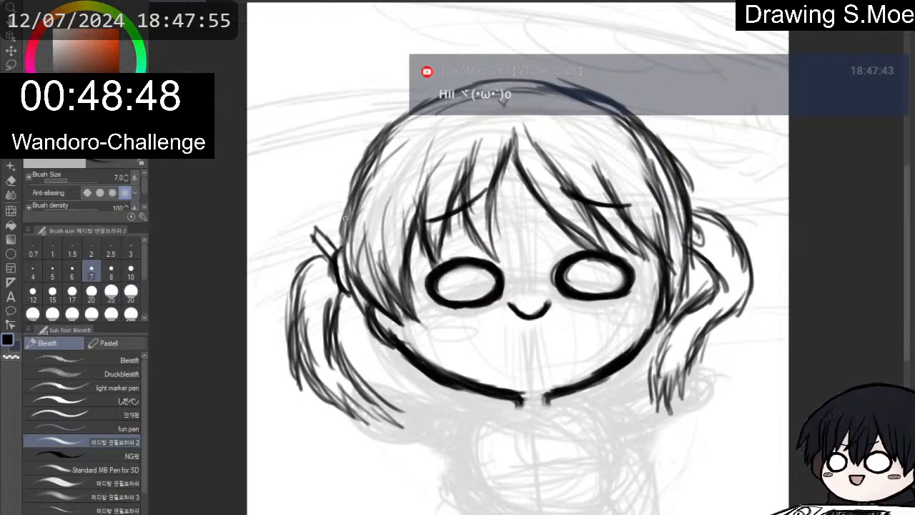
pyautogui.moveTo(349, 199); pyautogui.dragTo(344, 243)
pyautogui.moveTo(369, 165); pyautogui.dragTo(350, 240)
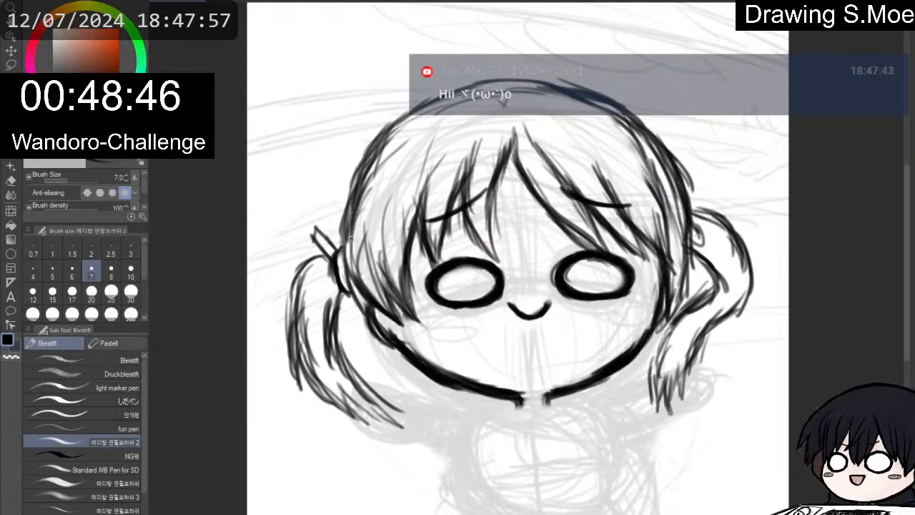
pyautogui.moveTo(358, 182); pyautogui.dragTo(343, 260)
pyautogui.moveTo(354, 202); pyautogui.dragTo(342, 279)
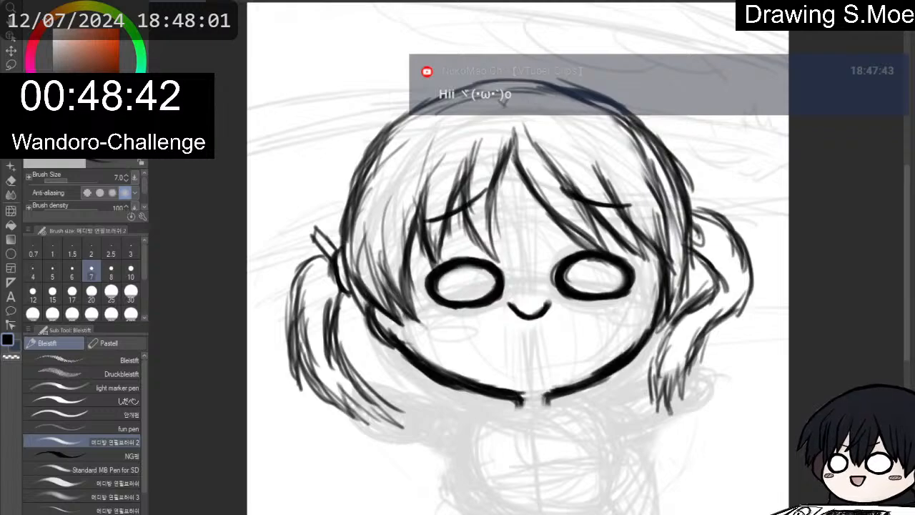
# Draw two tall, narrow ears with rounded tips on top of the head, one on each side.
pyautogui.scroll(2, 906, 195)
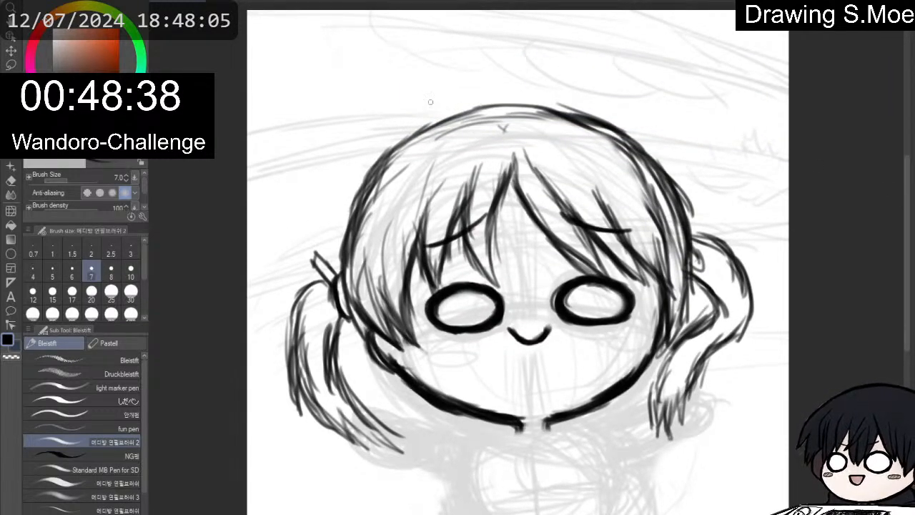
pyautogui.moveTo(403, 146)
pyautogui.mouseDown()
pyautogui.moveTo(412, 70)
pyautogui.moveTo(428, 68)
pyautogui.mouseUp()
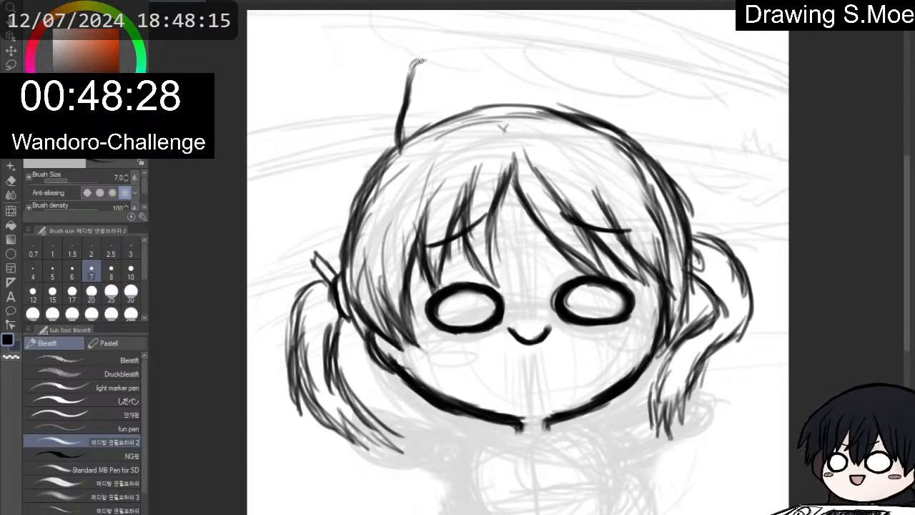
pyautogui.moveTo(431, 60); pyautogui.dragTo(466, 133)
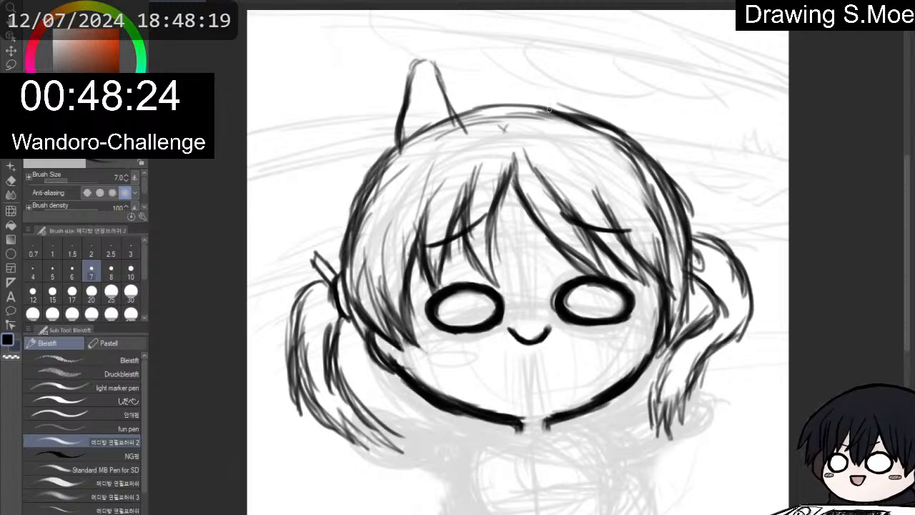
pyautogui.moveTo(549, 115)
pyautogui.mouseDown()
pyautogui.moveTo(559, 65)
pyautogui.moveTo(591, 55)
pyautogui.moveTo(612, 127)
pyautogui.moveTo(572, 52)
pyautogui.mouseUp()
pyautogui.moveTo(562, 97)
pyautogui.mouseDown()
pyautogui.moveTo(560, 130)
pyautogui.moveTo(538, 118)
pyautogui.moveTo(447, 130)
pyautogui.mouseUp()
# Clean up the lines at the left ear's base with the soft eraser and redraw its outline there.
pyautogui.press('e')
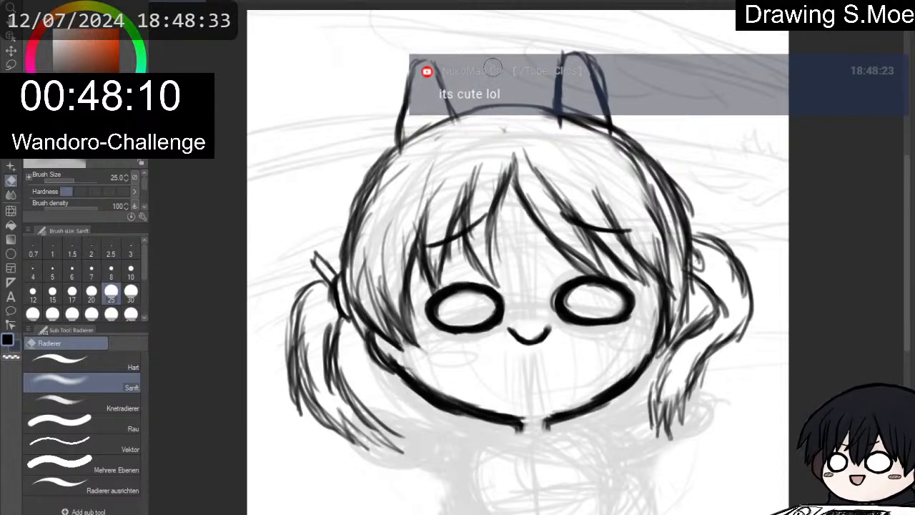
pyautogui.press('p')
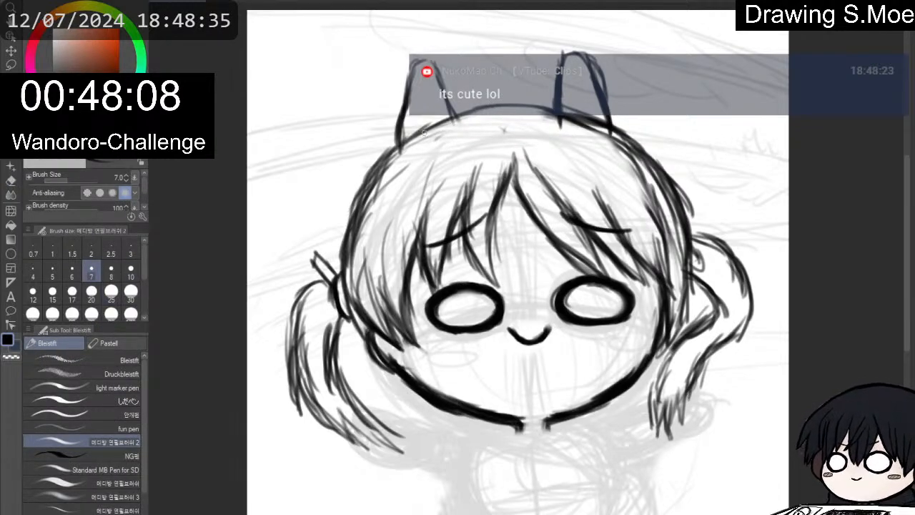
pyautogui.moveTo(397, 138)
pyautogui.mouseDown()
pyautogui.moveTo(408, 74)
pyautogui.moveTo(420, 64)
pyautogui.moveTo(442, 75)
pyautogui.moveTo(458, 121)
pyautogui.mouseUp()
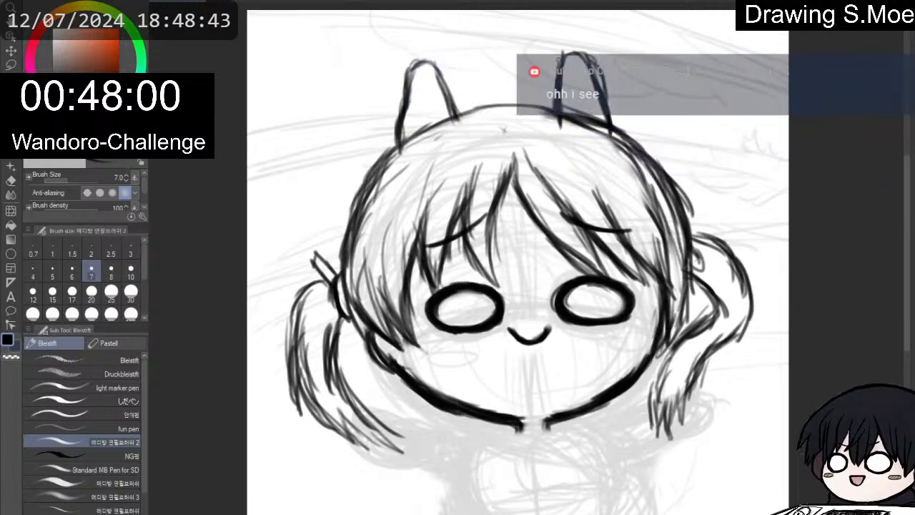
# Erase the head line crossing the right ear, thin its outer edge, and redraw that edge down to the head.
pyautogui.press('e')
pyautogui.moveTo(576, 117)
pyautogui.mouseDown()
pyautogui.moveTo(578, 106)
pyautogui.moveTo(572, 115)
pyautogui.moveTo(607, 143)
pyautogui.moveTo(585, 66)
pyautogui.moveTo(576, 65)
pyautogui.mouseUp()
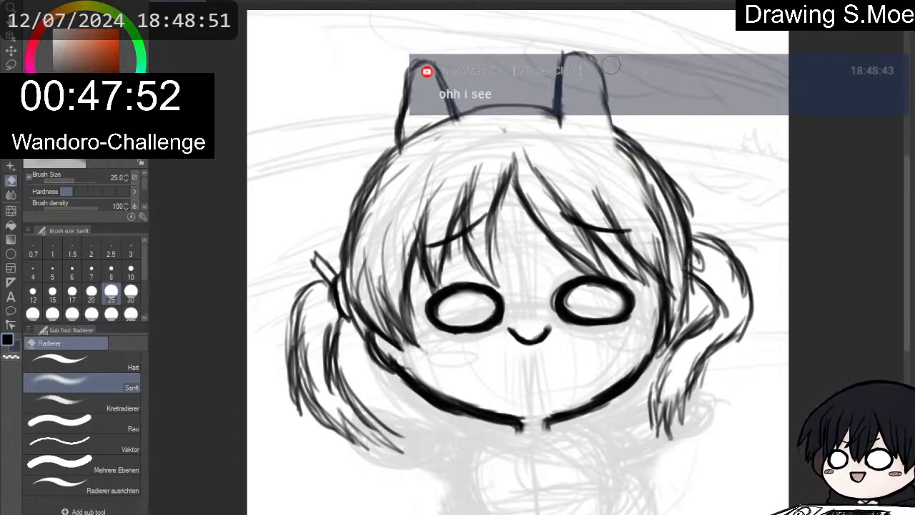
pyautogui.press('p')
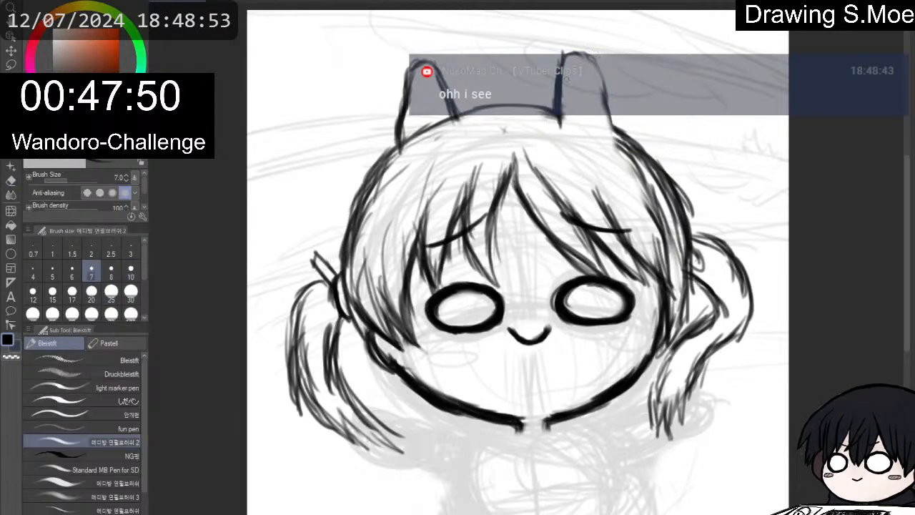
pyautogui.moveTo(577, 53)
pyautogui.mouseDown()
pyautogui.moveTo(594, 64)
pyautogui.moveTo(617, 140)
pyautogui.mouseUp()
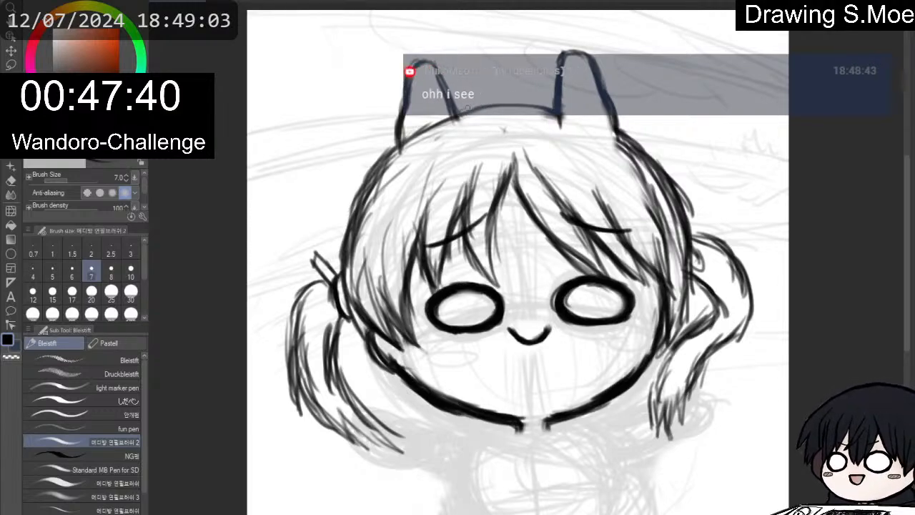
# Strengthen the head outline between the ears and add a second line just beneath it that continues under the left ear.
pyautogui.moveTo(456, 116); pyautogui.dragTo(535, 107)
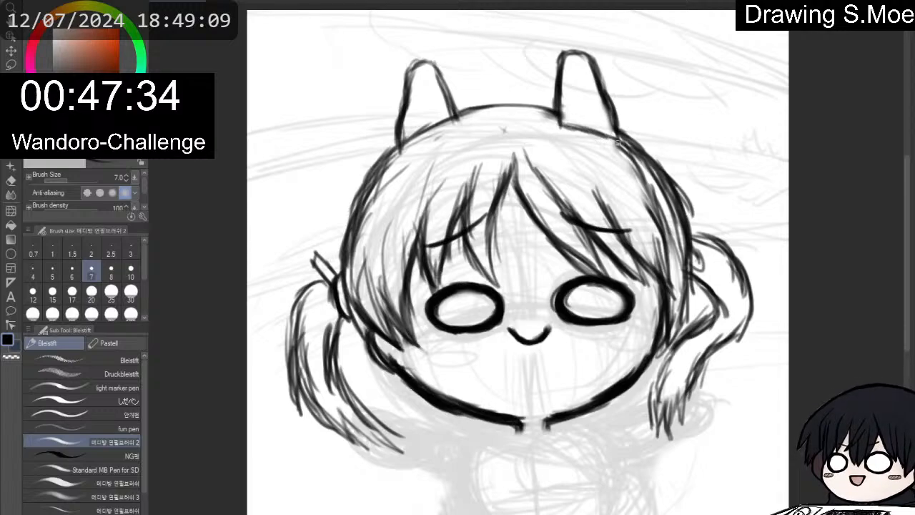
pyautogui.moveTo(562, 121); pyautogui.dragTo(538, 113)
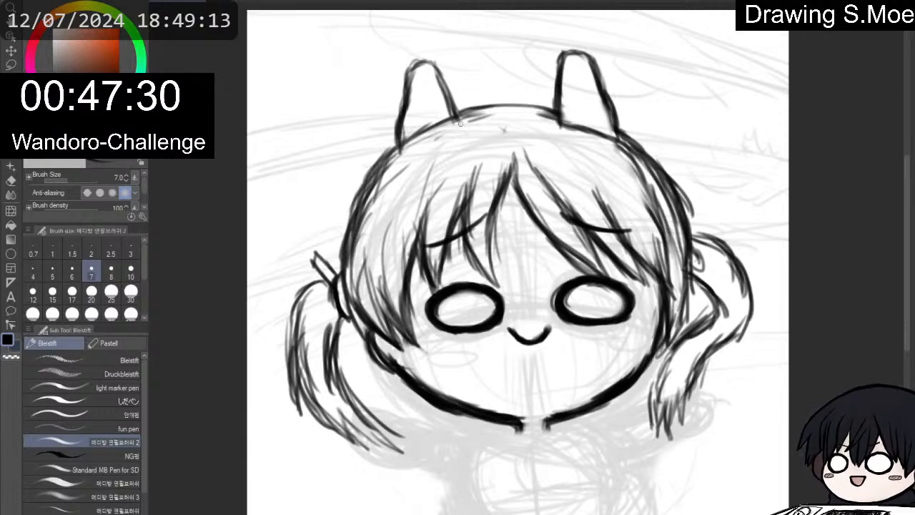
pyautogui.moveTo(470, 119); pyautogui.dragTo(540, 116)
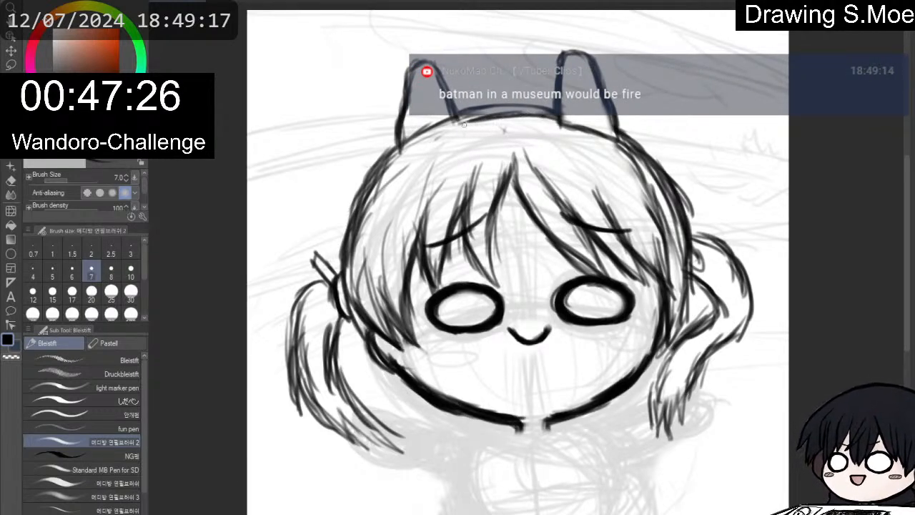
pyautogui.moveTo(453, 124); pyautogui.dragTo(417, 149)
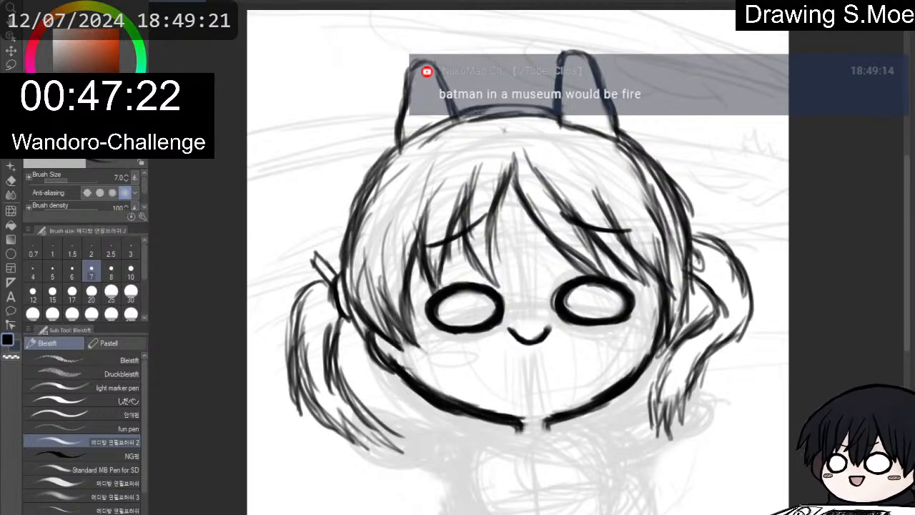
pyautogui.moveTo(486, 109); pyautogui.dragTo(536, 105)
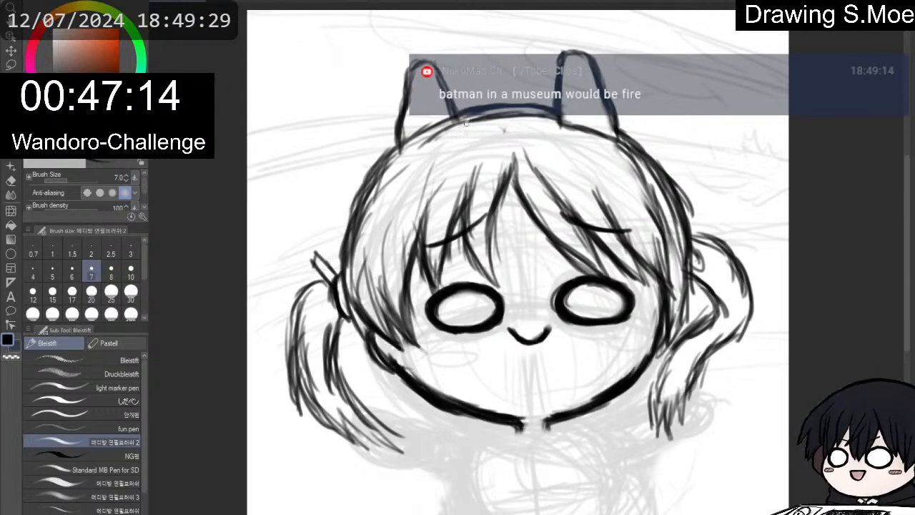
# Thicken the upper left head outline with overlapping strokes running from the left ear down toward the left hair tie.
pyautogui.moveTo(459, 120); pyautogui.dragTo(411, 157)
pyautogui.moveTo(450, 129)
pyautogui.mouseDown()
pyautogui.moveTo(386, 182)
pyautogui.moveTo(408, 153)
pyautogui.moveTo(377, 194)
pyautogui.mouseUp()
pyautogui.moveTo(423, 146)
pyautogui.mouseDown()
pyautogui.moveTo(386, 181)
pyautogui.moveTo(391, 172)
pyautogui.mouseUp()
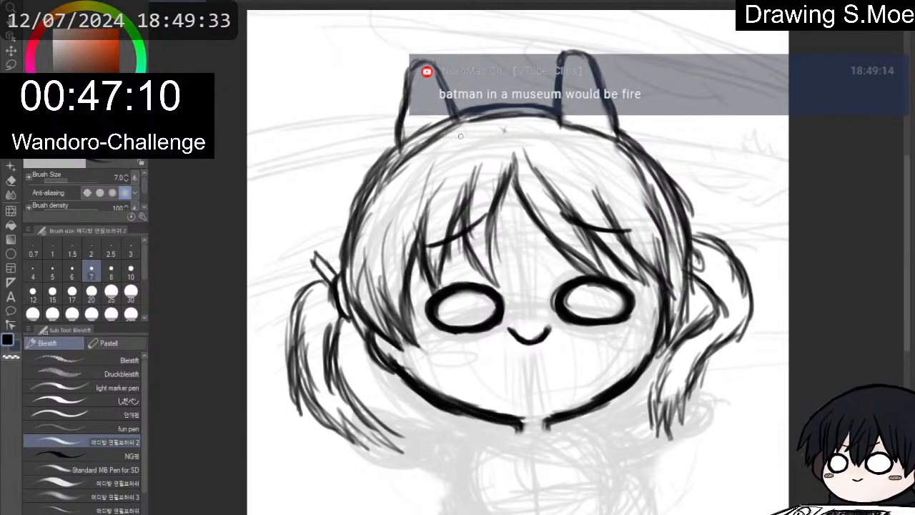
pyautogui.moveTo(456, 129); pyautogui.dragTo(368, 204)
pyautogui.moveTo(384, 176); pyautogui.dragTo(363, 231)
pyautogui.moveTo(394, 160)
pyautogui.mouseDown()
pyautogui.moveTo(364, 217)
pyautogui.moveTo(359, 203)
pyautogui.moveTo(356, 226)
pyautogui.mouseUp()
pyautogui.moveTo(366, 190)
pyautogui.mouseDown()
pyautogui.moveTo(345, 246)
pyautogui.moveTo(345, 230)
pyautogui.mouseUp()
pyautogui.moveTo(390, 153); pyautogui.dragTo(362, 185)
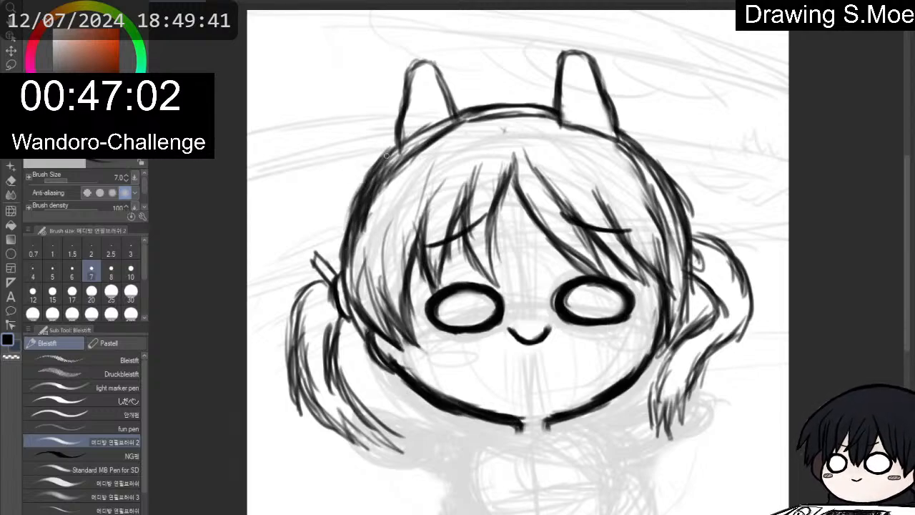
pyautogui.moveTo(389, 151); pyautogui.dragTo(382, 158)
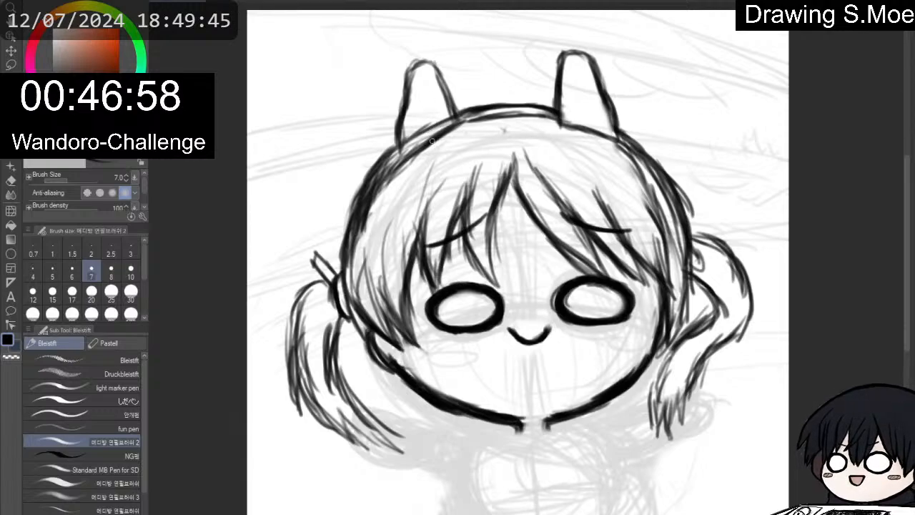
# Darken the outlines of both ears down to where they meet the head.
pyautogui.moveTo(402, 147)
pyautogui.mouseDown()
pyautogui.moveTo(452, 115)
pyautogui.moveTo(435, 70)
pyautogui.mouseUp()
pyautogui.moveTo(452, 103)
pyautogui.mouseDown()
pyautogui.moveTo(427, 65)
pyautogui.moveTo(407, 97)
pyautogui.moveTo(400, 148)
pyautogui.mouseUp()
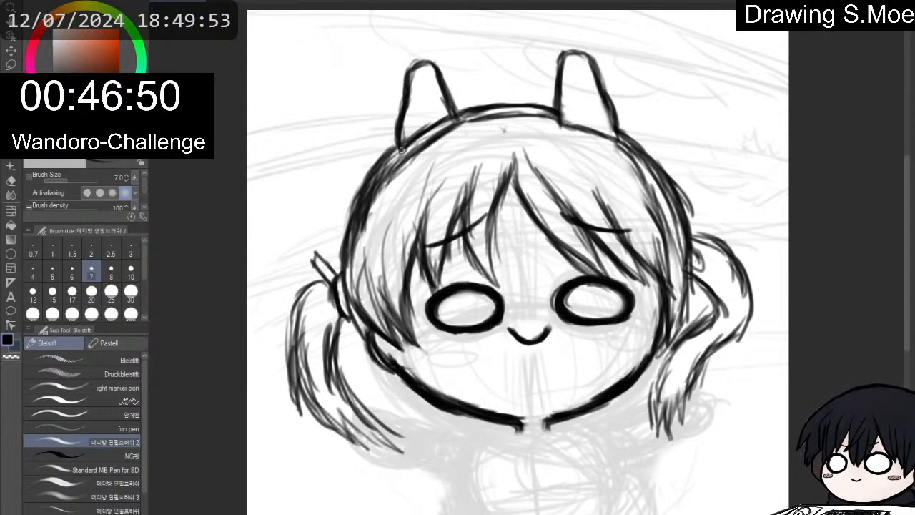
pyautogui.moveTo(564, 79)
pyautogui.mouseDown()
pyautogui.moveTo(567, 122)
pyautogui.moveTo(618, 137)
pyautogui.mouseUp()
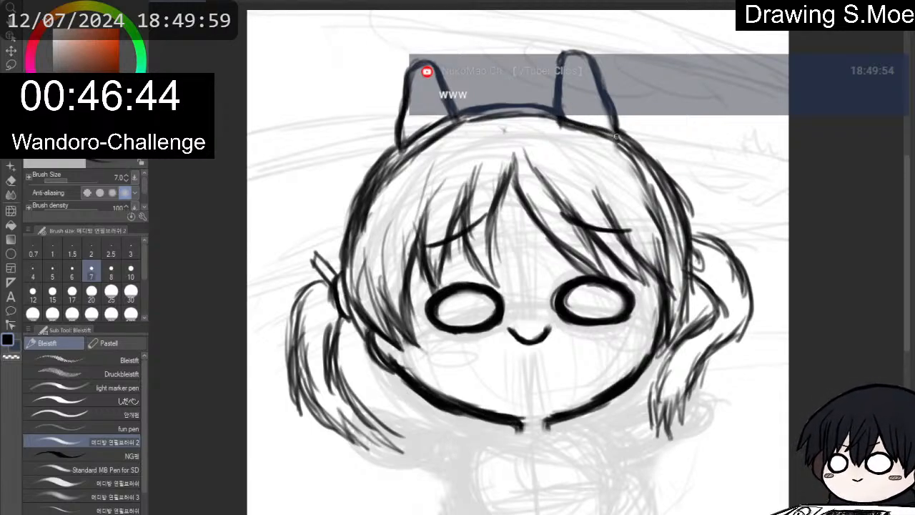
# Erase the rough line at the right ear's base and redraw the base cleanly, joined to the ear's inner edge.
pyautogui.press('e')
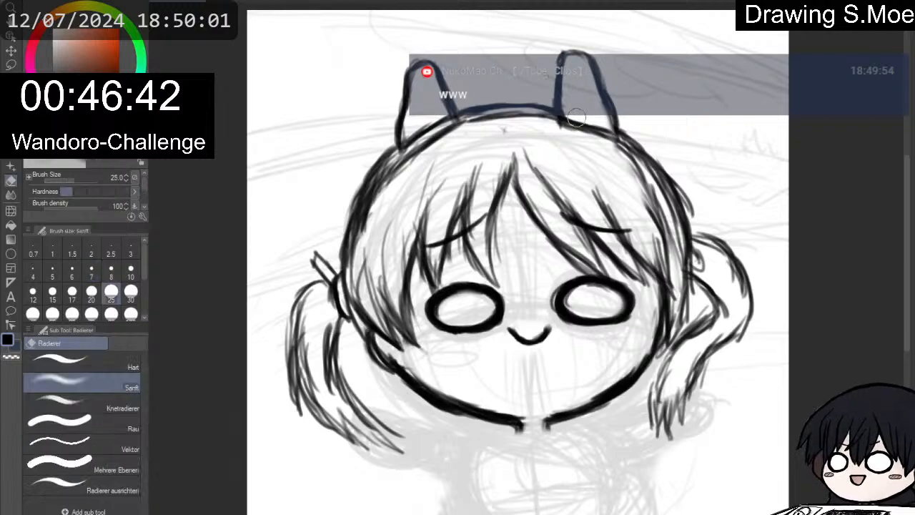
pyautogui.moveTo(593, 134)
pyautogui.mouseDown()
pyautogui.moveTo(603, 132)
pyautogui.moveTo(552, 124)
pyautogui.moveTo(603, 138)
pyautogui.mouseUp()
pyautogui.press('p')
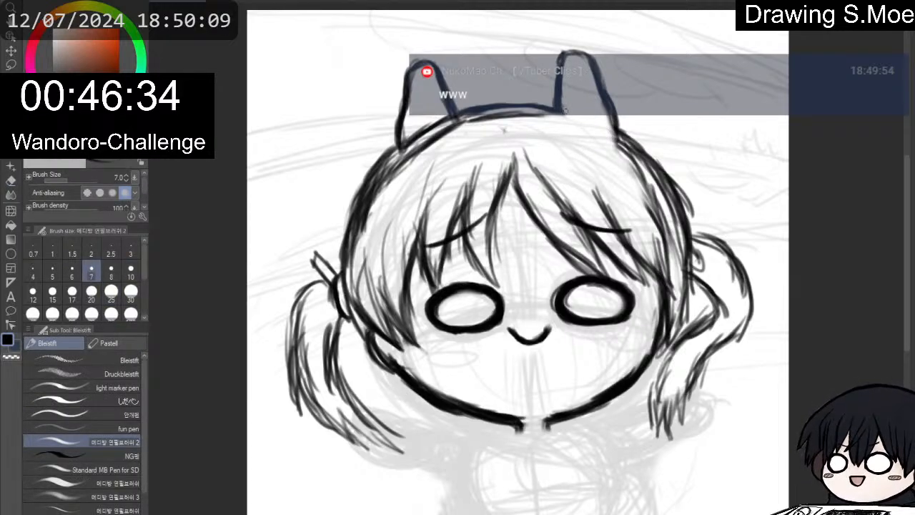
pyautogui.moveTo(560, 112)
pyautogui.mouseDown()
pyautogui.moveTo(617, 134)
pyautogui.moveTo(595, 125)
pyautogui.moveTo(586, 53)
pyautogui.moveTo(557, 87)
pyautogui.mouseUp()
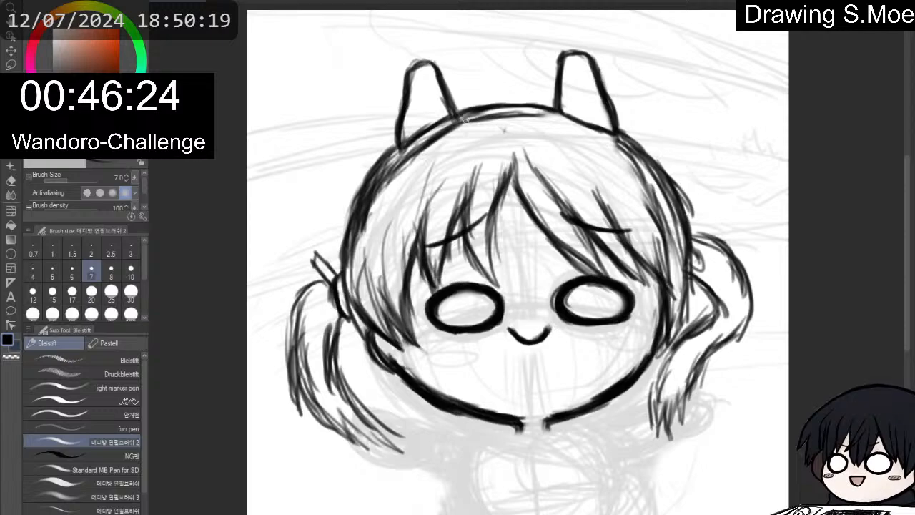
# Extend the second line beneath the top head outline across to the right ear and thicken the outline down the right side.
pyautogui.moveTo(461, 120)
pyautogui.mouseDown()
pyautogui.moveTo(517, 110)
pyautogui.moveTo(496, 116)
pyautogui.moveTo(560, 112)
pyautogui.mouseUp()
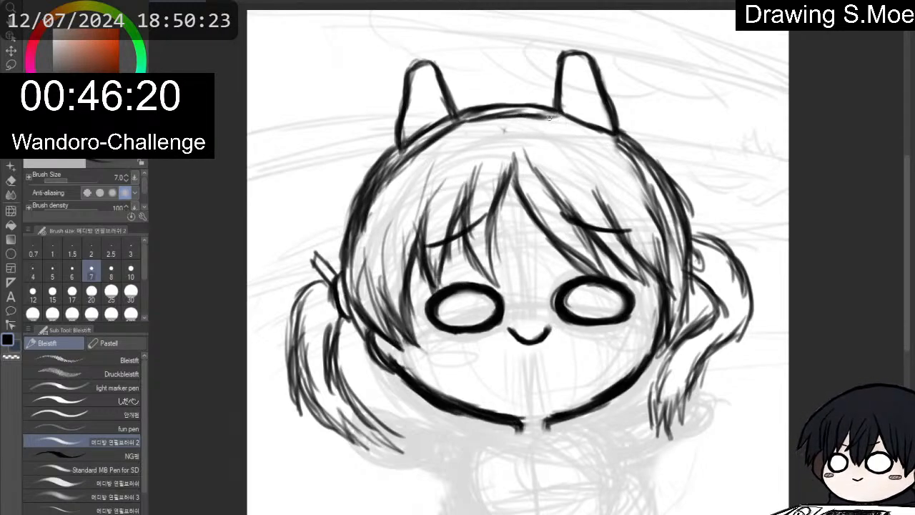
pyautogui.moveTo(556, 118); pyautogui.dragTo(656, 171)
pyautogui.moveTo(636, 152); pyautogui.dragTo(663, 177)
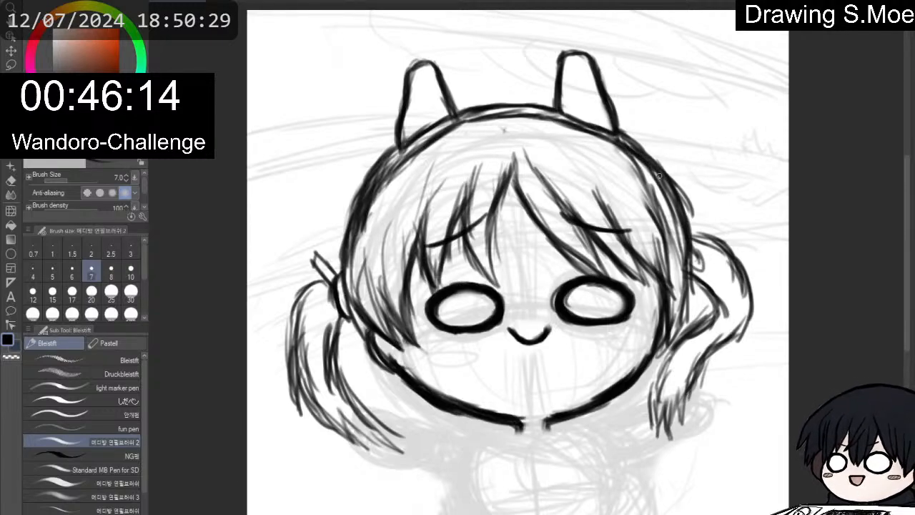
# Soften the rough line along the inner side of the upper right head outline with the soft eraser.
pyautogui.press('e')
pyautogui.moveTo(616, 159); pyautogui.dragTo(641, 174)
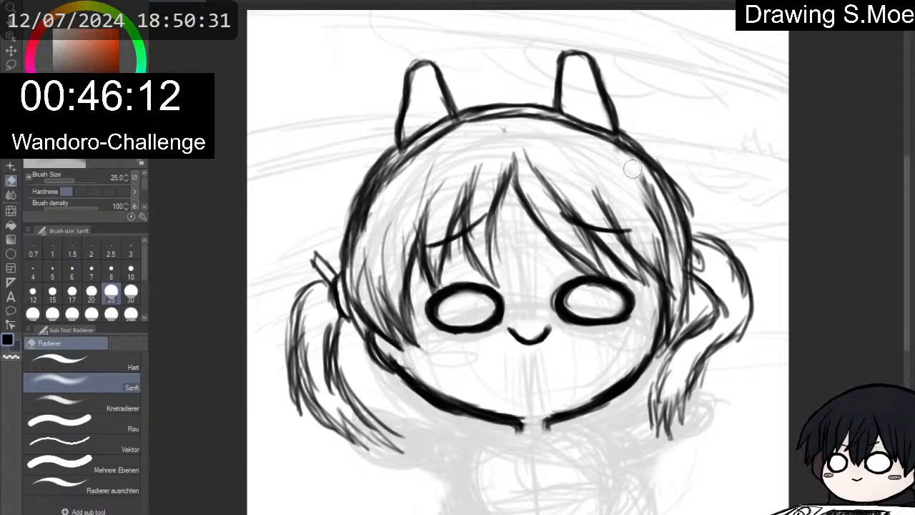
pyautogui.press('p')
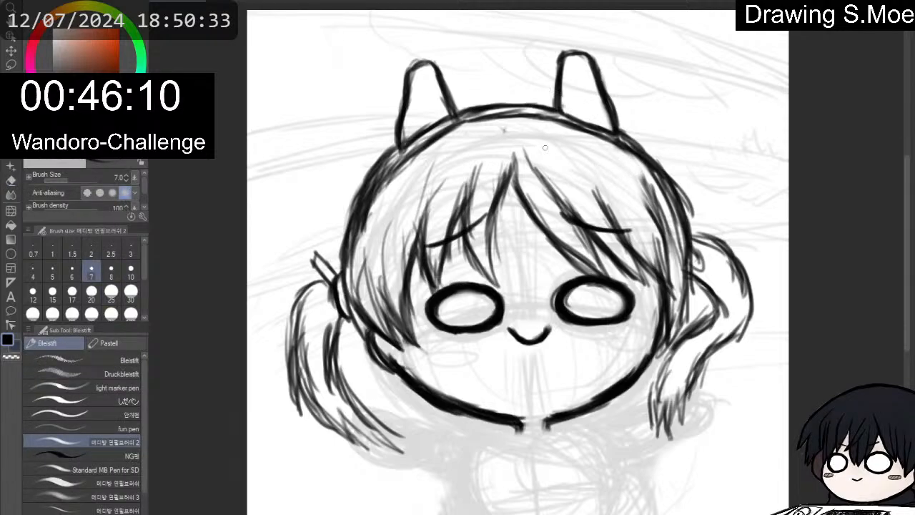
# Darken the bang strands left of the parting down to the left eye's inner corner.
pyautogui.moveTo(470, 180)
pyautogui.mouseDown()
pyautogui.moveTo(465, 226)
pyautogui.moveTo(498, 285)
pyautogui.mouseUp()
pyautogui.moveTo(501, 249); pyautogui.dragTo(493, 290)
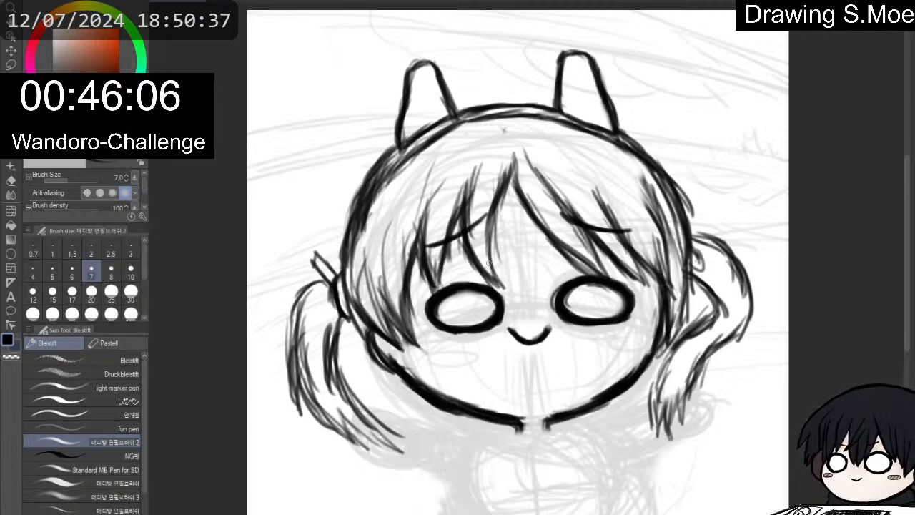
pyautogui.moveTo(489, 232); pyautogui.dragTo(490, 266)
pyautogui.moveTo(495, 218)
pyautogui.mouseDown()
pyautogui.moveTo(499, 259)
pyautogui.moveTo(489, 239)
pyautogui.mouseUp()
# Darken the bang strands sweeping from the parting down over the right eye.
pyautogui.moveTo(511, 177)
pyautogui.mouseDown()
pyautogui.moveTo(497, 195)
pyautogui.moveTo(527, 196)
pyautogui.moveTo(567, 252)
pyautogui.moveTo(601, 270)
pyautogui.mouseUp()
pyautogui.moveTo(580, 228); pyautogui.dragTo(598, 260)
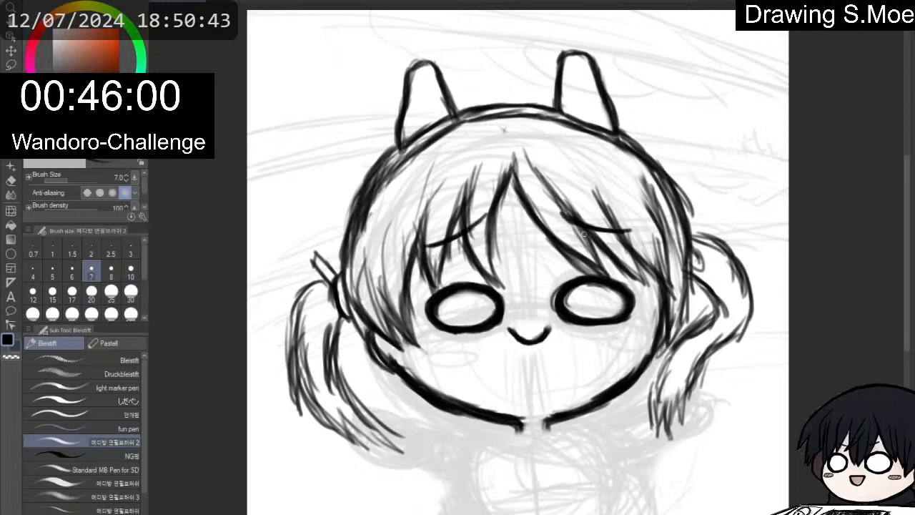
pyautogui.moveTo(544, 179)
pyautogui.mouseDown()
pyautogui.moveTo(571, 214)
pyautogui.moveTo(551, 184)
pyautogui.mouseUp()
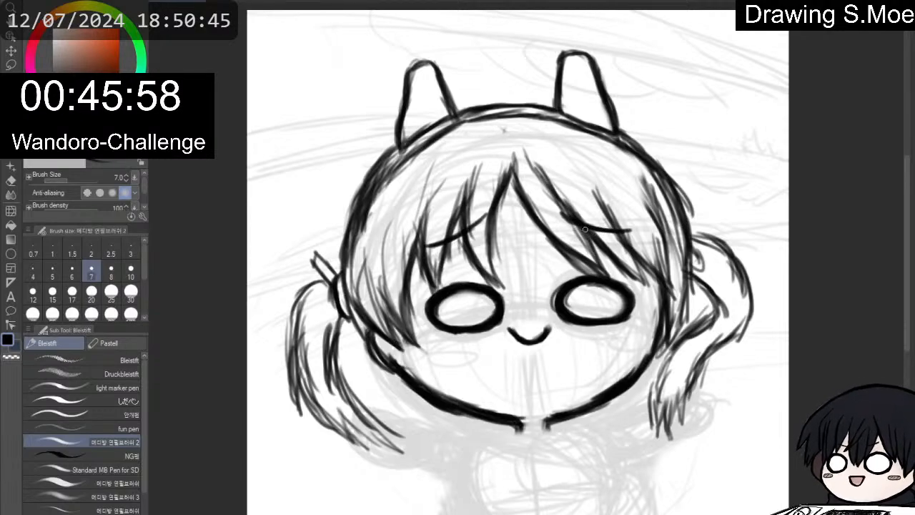
pyautogui.moveTo(633, 273); pyautogui.dragTo(651, 288)
pyautogui.moveTo(622, 236); pyautogui.dragTo(638, 271)
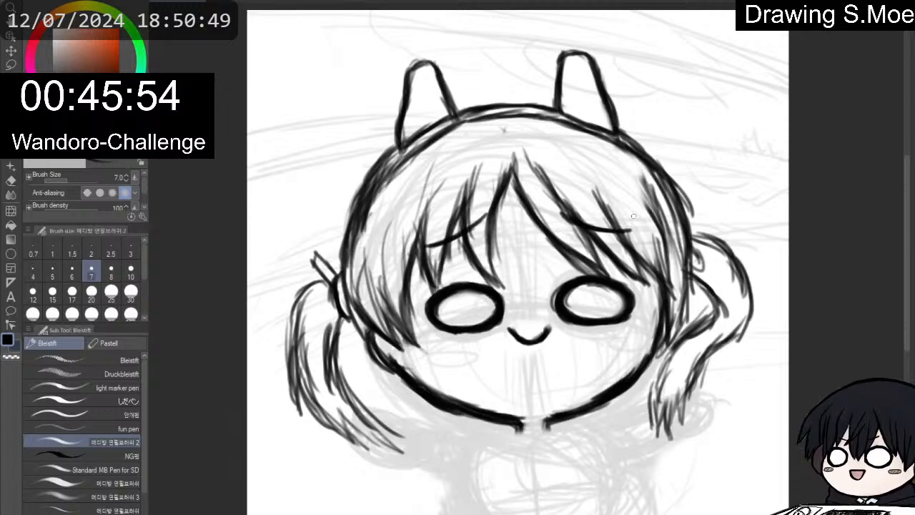
# Thicken the hair outline down the right side of the head and down the left side past the hair tie to the jaw.
pyautogui.moveTo(645, 155)
pyautogui.mouseDown()
pyautogui.moveTo(695, 234)
pyautogui.moveTo(682, 209)
pyautogui.moveTo(695, 298)
pyautogui.mouseUp()
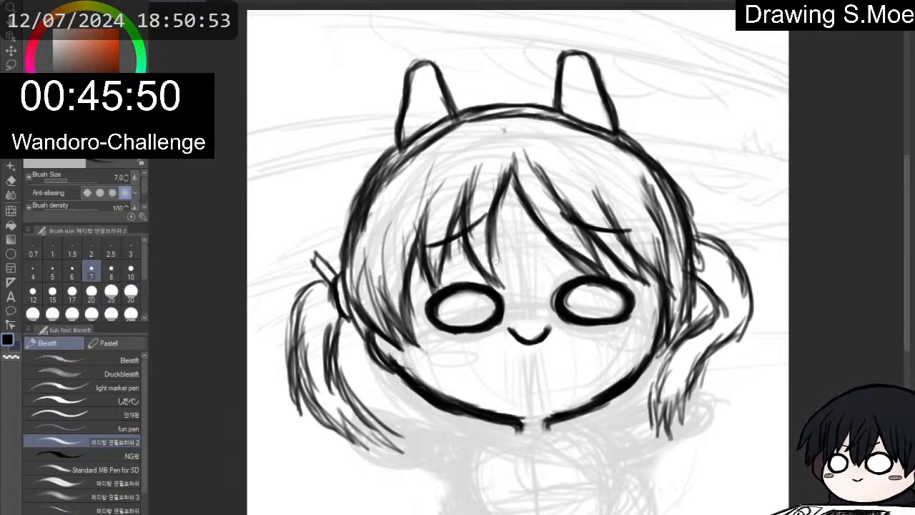
pyautogui.moveTo(396, 148)
pyautogui.mouseDown()
pyautogui.moveTo(350, 239)
pyautogui.moveTo(356, 311)
pyautogui.mouseUp()
pyautogui.moveTo(347, 280)
pyautogui.mouseDown()
pyautogui.moveTo(363, 319)
pyautogui.moveTo(402, 349)
pyautogui.mouseUp()
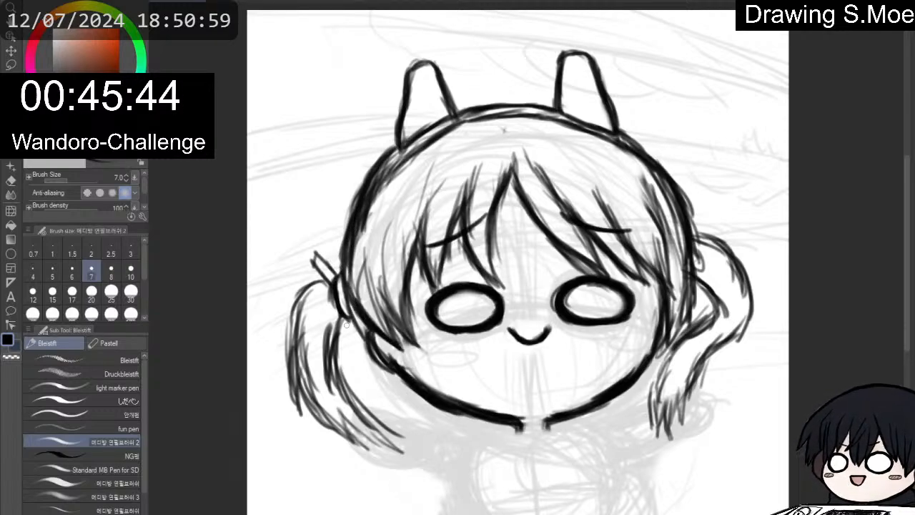
pyautogui.moveTo(345, 309)
pyautogui.mouseDown()
pyautogui.moveTo(369, 357)
pyautogui.moveTo(359, 343)
pyautogui.mouseUp()
pyautogui.moveTo(356, 339)
pyautogui.mouseDown()
pyautogui.moveTo(369, 359)
pyautogui.moveTo(357, 335)
pyautogui.mouseUp()
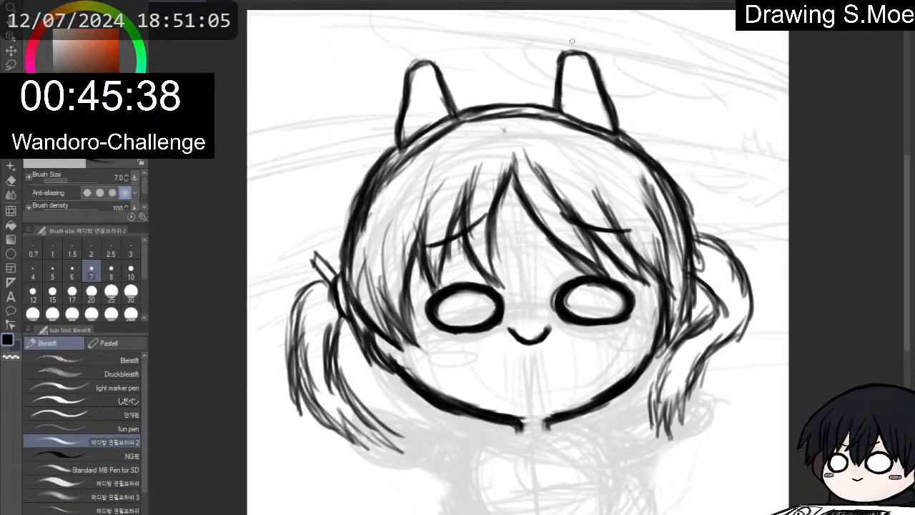
pyautogui.moveTo(637, 28); pyautogui.dragTo(651, 50)
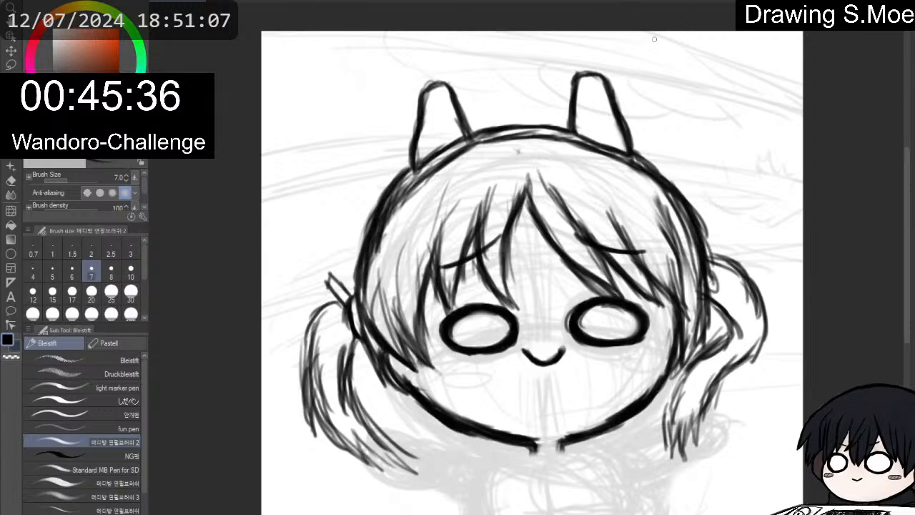
pyautogui.press('p')
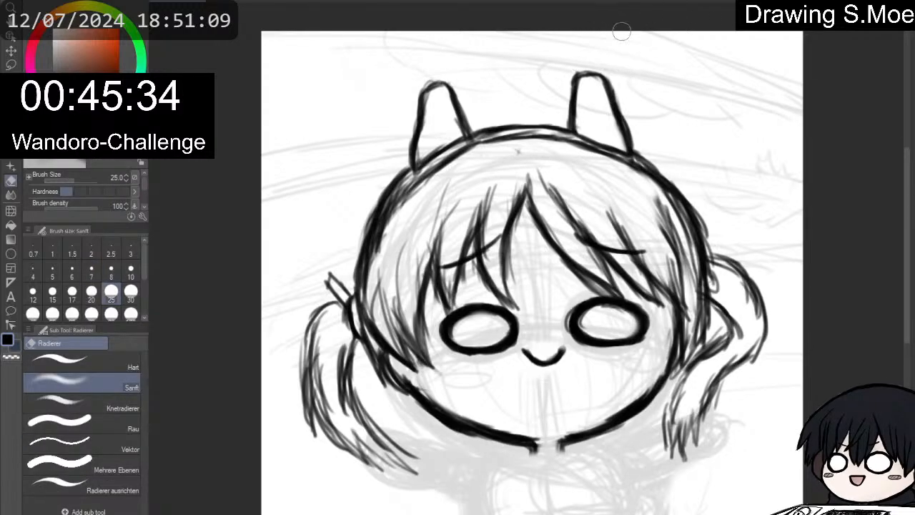
pyautogui.press('e')
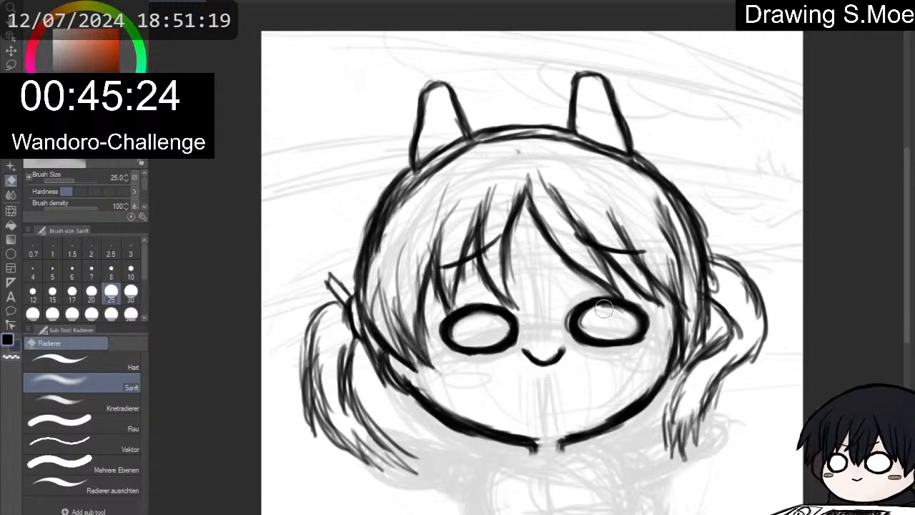
# Add layered hair strands inside the right side of the head, running from below the right ear to beside the right eye.
pyautogui.press('p')
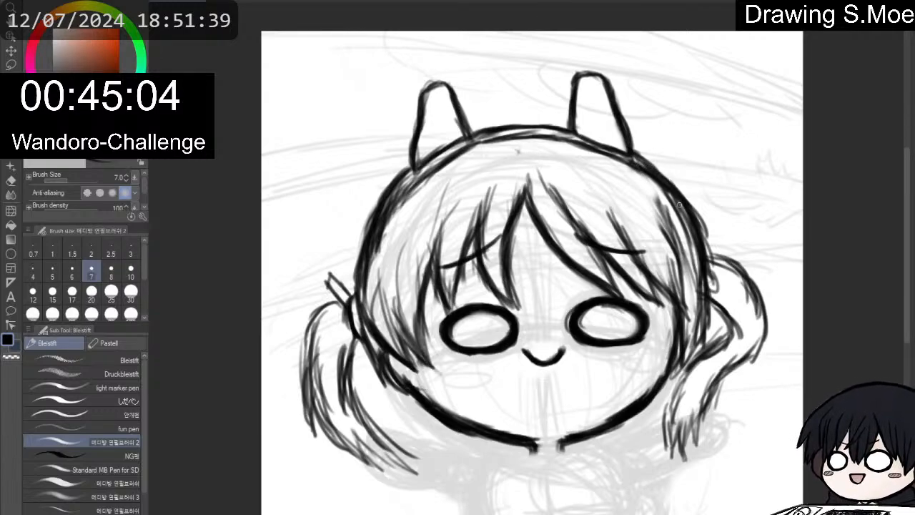
pyautogui.moveTo(649, 198)
pyautogui.mouseDown()
pyautogui.moveTo(670, 235)
pyautogui.moveTo(661, 225)
pyautogui.mouseUp()
pyautogui.moveTo(644, 200); pyautogui.dragTo(664, 229)
pyautogui.moveTo(633, 181); pyautogui.dragTo(670, 240)
pyautogui.moveTo(651, 204)
pyautogui.mouseDown()
pyautogui.moveTo(677, 264)
pyautogui.moveTo(650, 267)
pyautogui.moveTo(668, 237)
pyautogui.moveTo(691, 327)
pyautogui.mouseUp()
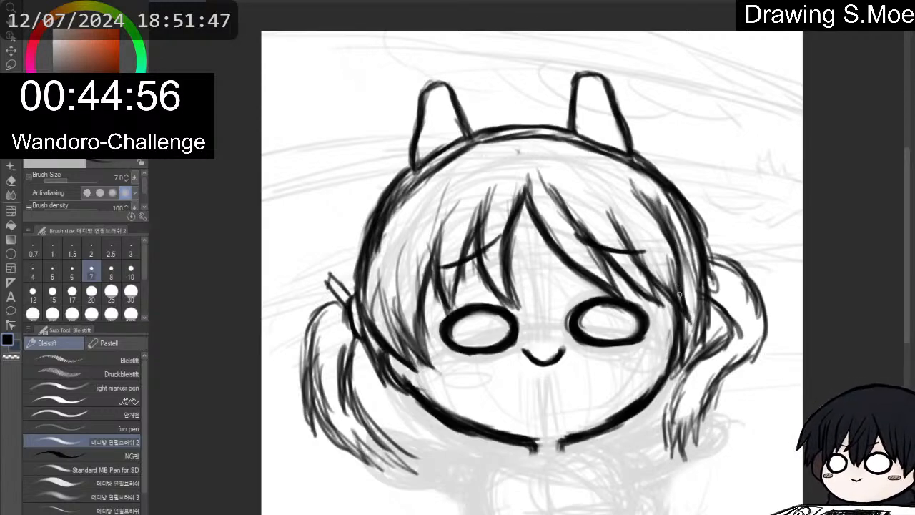
pyautogui.moveTo(667, 240)
pyautogui.mouseDown()
pyautogui.moveTo(680, 297)
pyautogui.moveTo(676, 288)
pyautogui.mouseUp()
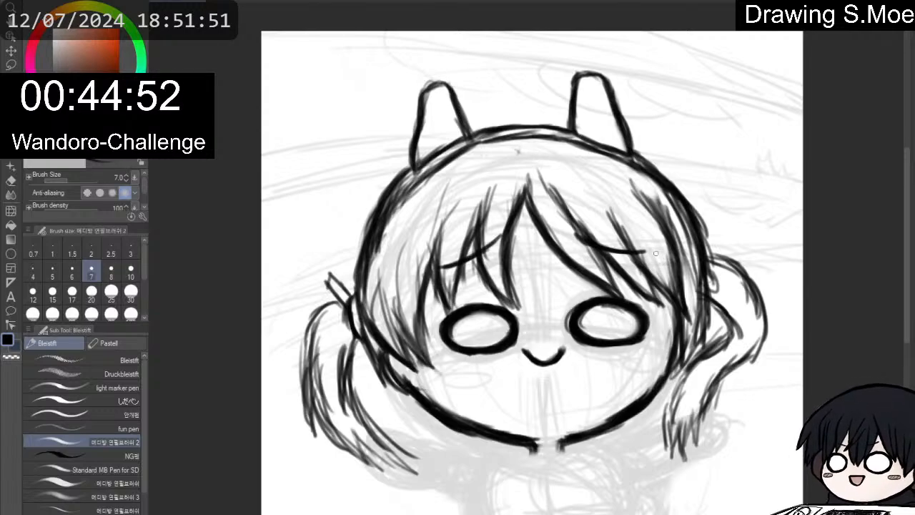
pyautogui.moveTo(667, 262); pyautogui.dragTo(601, 175)
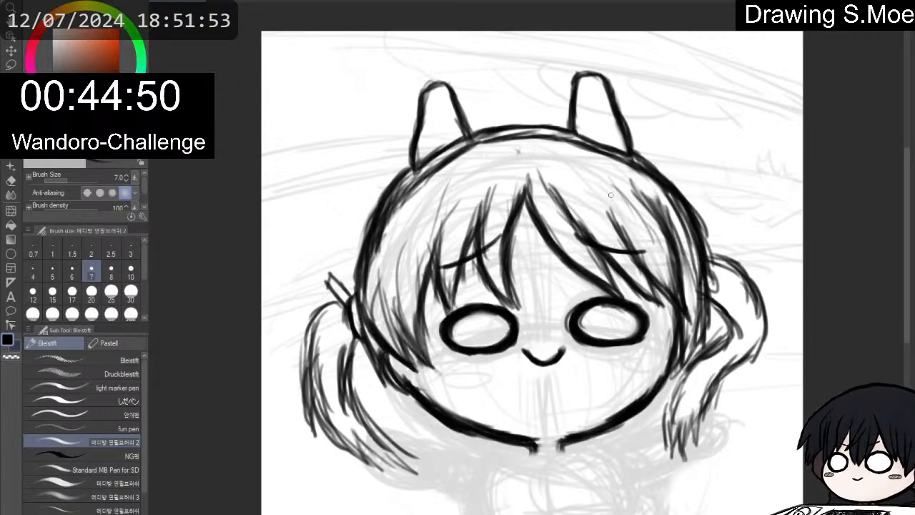
# Darken the left pigtail's outer outline from the hair tie down to its tip, adding strands inside it.
pyautogui.moveTo(361, 254)
pyautogui.mouseDown()
pyautogui.moveTo(365, 310)
pyautogui.moveTo(385, 330)
pyautogui.mouseUp()
pyautogui.moveTo(341, 304)
pyautogui.mouseDown()
pyautogui.moveTo(315, 318)
pyautogui.moveTo(301, 369)
pyautogui.mouseUp()
pyautogui.moveTo(312, 325)
pyautogui.mouseDown()
pyautogui.moveTo(300, 386)
pyautogui.moveTo(320, 436)
pyautogui.mouseUp()
pyautogui.moveTo(305, 405)
pyautogui.mouseDown()
pyautogui.moveTo(314, 429)
pyautogui.moveTo(311, 383)
pyautogui.moveTo(330, 442)
pyautogui.moveTo(382, 472)
pyautogui.mouseUp()
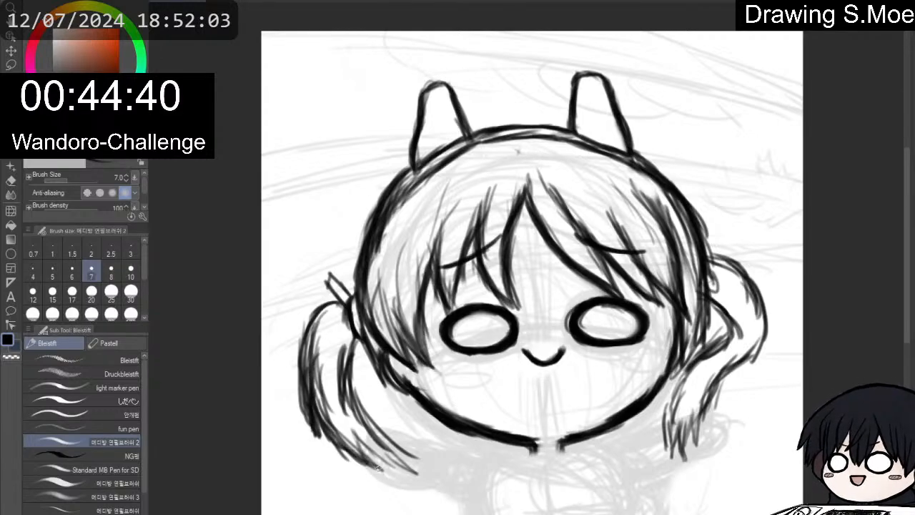
pyautogui.moveTo(347, 419)
pyautogui.mouseDown()
pyautogui.moveTo(382, 471)
pyautogui.moveTo(405, 468)
pyautogui.mouseUp()
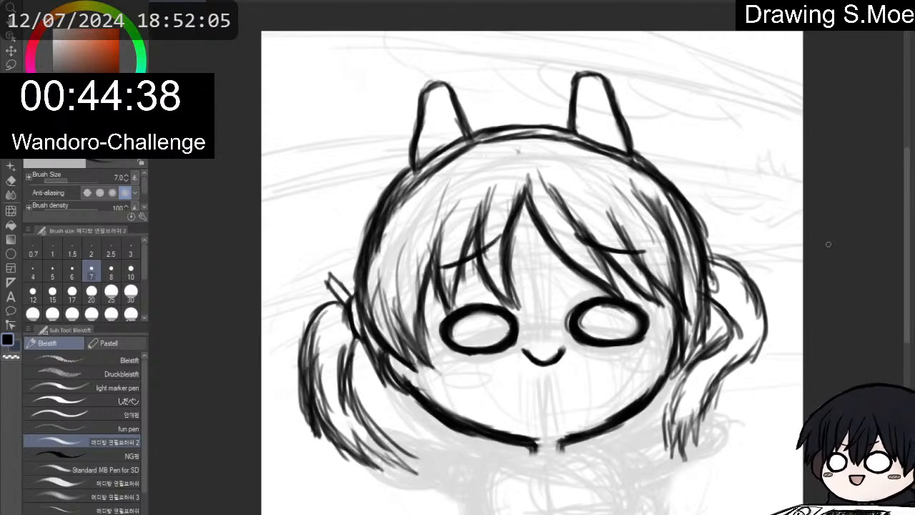
# Erase the lower tip of the right pigtail where it overlaps the sketched raised arm.
pyautogui.moveTo(518, 152)
pyautogui.mouseDown()
pyautogui.moveTo(524, 114)
pyautogui.moveTo(505, 94)
pyautogui.mouseUp()
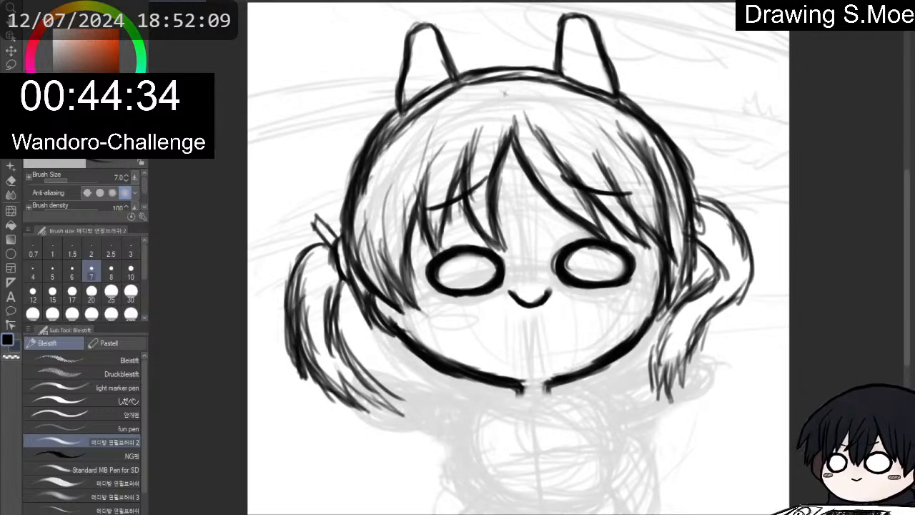
pyautogui.moveTo(505, 94); pyautogui.dragTo(515, 102)
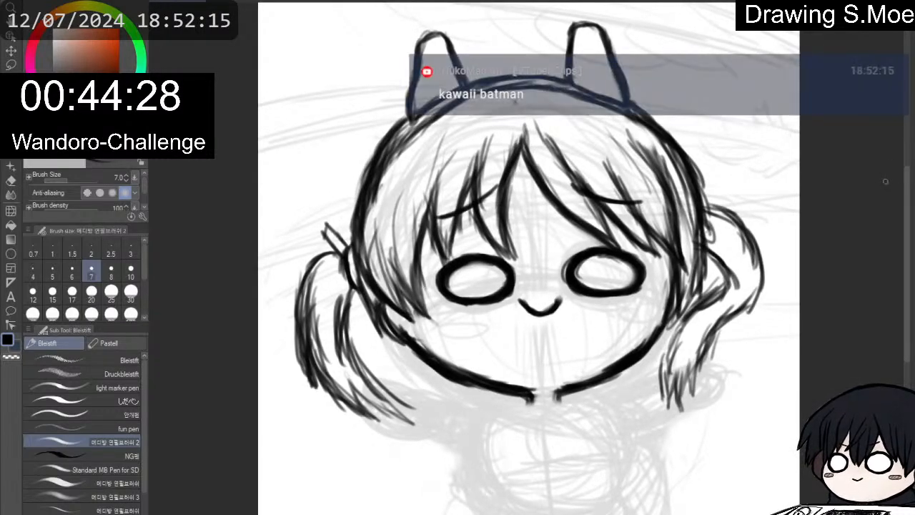
pyautogui.press('e')
pyautogui.moveTo(683, 374)
pyautogui.mouseDown()
pyautogui.moveTo(679, 389)
pyautogui.moveTo(712, 368)
pyautogui.moveTo(658, 397)
pyautogui.moveTo(672, 402)
pyautogui.moveTo(675, 390)
pyautogui.mouseUp()
pyautogui.press('p')
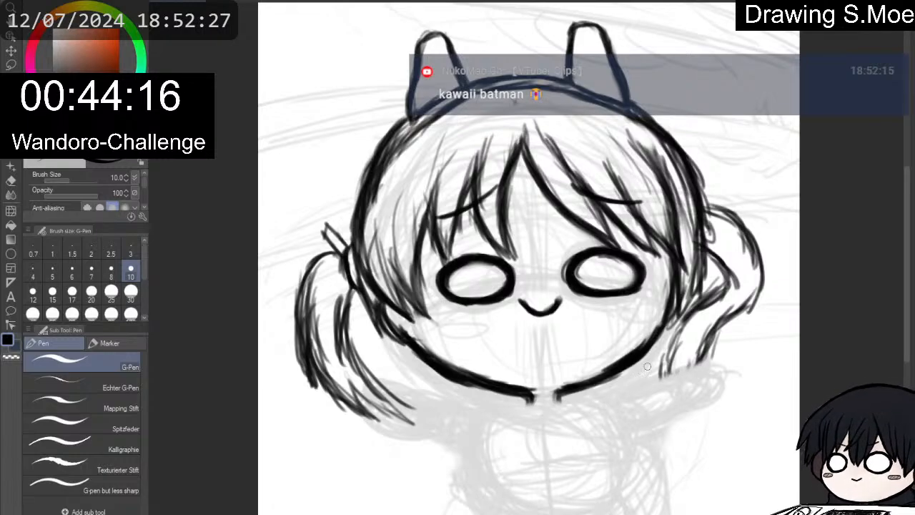
pyautogui.press('e')
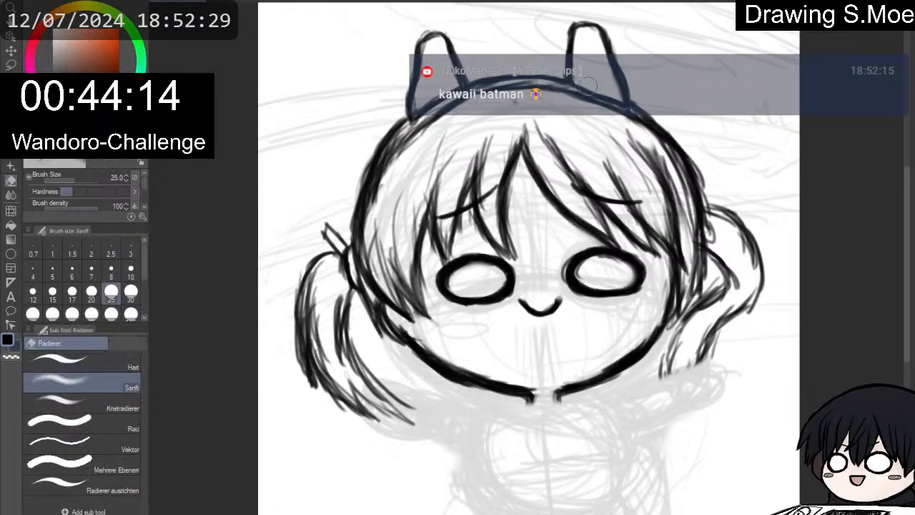
pyautogui.press('p')
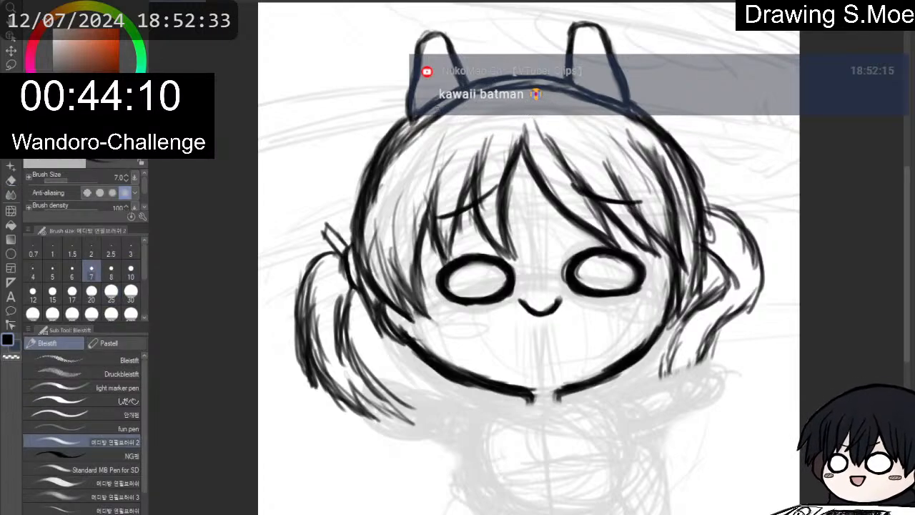
# Draw the left half of the collar beneath the chin with a small inner fold and a curved outer edge.
pyautogui.moveTo(529, 243); pyautogui.dragTo(542, 290)
pyautogui.moveTo(859, 203)
pyautogui.mouseDown()
pyautogui.moveTo(851, 211)
pyautogui.moveTo(848, 110)
pyautogui.mouseUp()
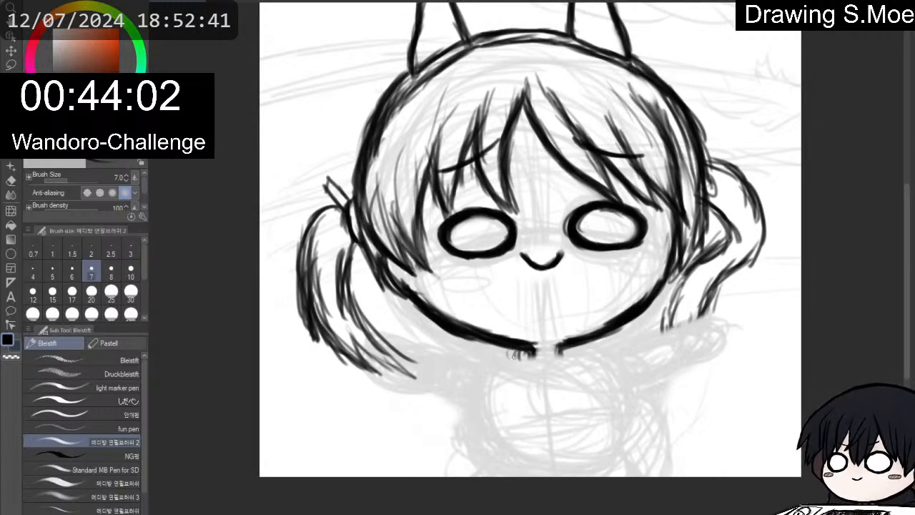
pyautogui.moveTo(510, 356)
pyautogui.mouseDown()
pyautogui.moveTo(531, 358)
pyautogui.moveTo(552, 383)
pyautogui.moveTo(521, 368)
pyautogui.moveTo(526, 353)
pyautogui.mouseUp()
pyautogui.press('e')
pyautogui.press('p')
pyautogui.moveTo(511, 357)
pyautogui.mouseDown()
pyautogui.moveTo(480, 358)
pyautogui.moveTo(475, 366)
pyautogui.moveTo(485, 373)
pyautogui.moveTo(476, 366)
pyautogui.mouseUp()
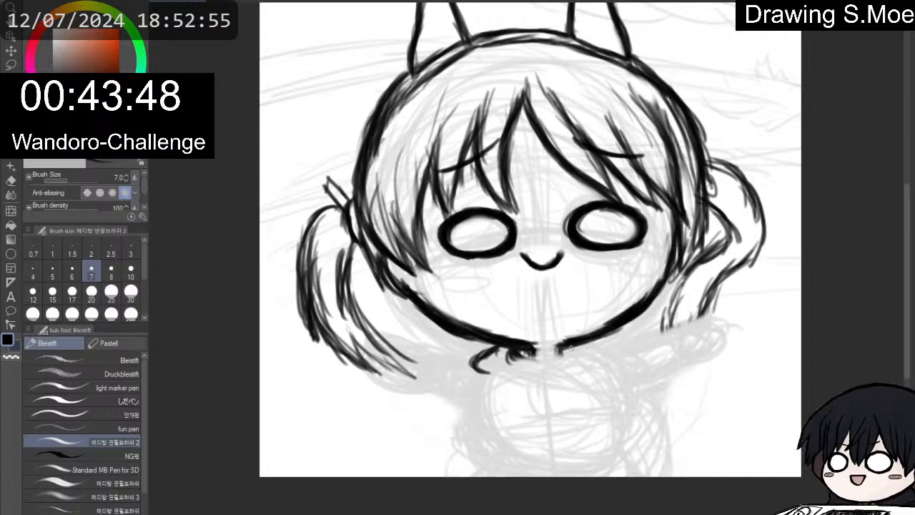
# Draw the collar's right half and central V, and outline its lower edge to join both sides.
pyautogui.moveTo(571, 349)
pyautogui.mouseDown()
pyautogui.moveTo(578, 353)
pyautogui.moveTo(563, 356)
pyautogui.moveTo(569, 366)
pyautogui.moveTo(520, 363)
pyautogui.mouseUp()
pyautogui.moveTo(512, 354)
pyautogui.mouseDown()
pyautogui.moveTo(543, 379)
pyautogui.moveTo(563, 365)
pyautogui.mouseUp()
pyautogui.moveTo(600, 340)
pyautogui.mouseDown()
pyautogui.moveTo(595, 375)
pyautogui.moveTo(568, 382)
pyautogui.mouseUp()
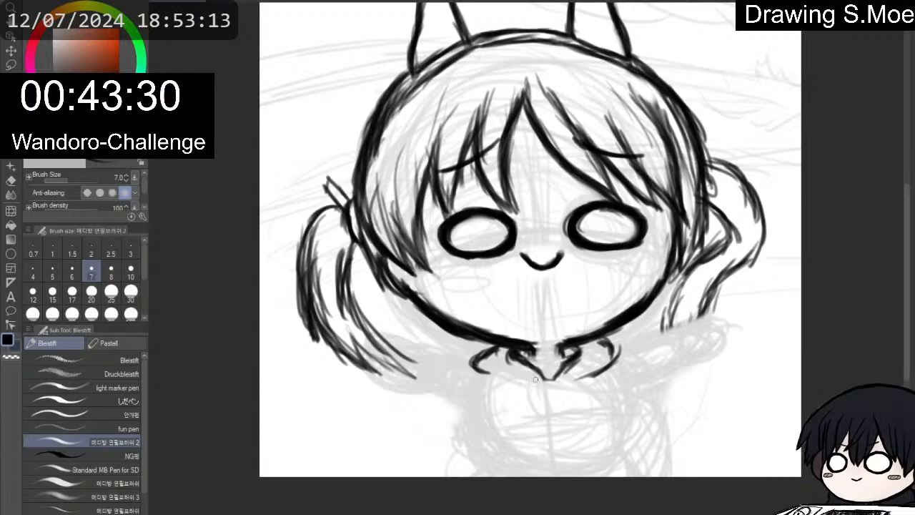
pyautogui.moveTo(511, 380); pyautogui.dragTo(520, 381)
pyautogui.moveTo(580, 377)
pyautogui.mouseDown()
pyautogui.moveTo(545, 384)
pyautogui.moveTo(604, 367)
pyautogui.moveTo(621, 349)
pyautogui.moveTo(602, 336)
pyautogui.moveTo(616, 357)
pyautogui.mouseUp()
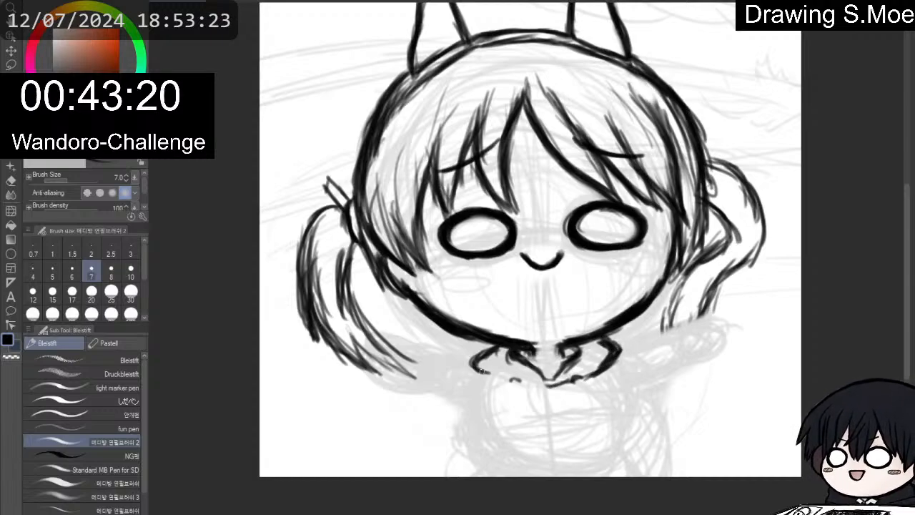
pyautogui.moveTo(491, 348)
pyautogui.mouseDown()
pyautogui.moveTo(469, 358)
pyautogui.moveTo(505, 383)
pyautogui.moveTo(548, 389)
pyautogui.moveTo(518, 391)
pyautogui.mouseUp()
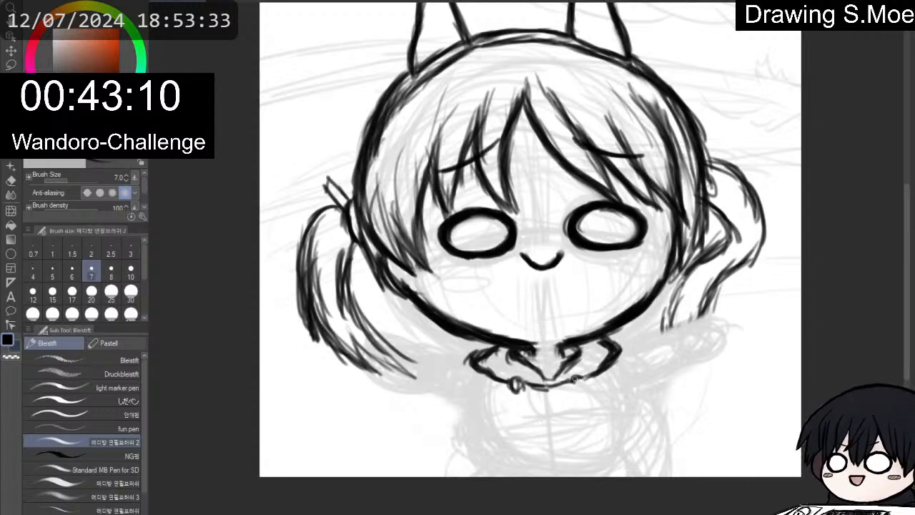
# Draw two short drawstrings hanging from the collar's lower edge and darken the collar's inner folds.
pyautogui.moveTo(573, 377)
pyautogui.mouseDown()
pyautogui.moveTo(598, 417)
pyautogui.moveTo(579, 392)
pyautogui.moveTo(593, 423)
pyautogui.moveTo(596, 397)
pyautogui.moveTo(581, 381)
pyautogui.moveTo(593, 431)
pyautogui.mouseUp()
pyautogui.moveTo(516, 392)
pyautogui.mouseDown()
pyautogui.moveTo(528, 412)
pyautogui.moveTo(518, 395)
pyautogui.moveTo(537, 422)
pyautogui.moveTo(520, 386)
pyautogui.moveTo(555, 430)
pyautogui.moveTo(525, 404)
pyautogui.moveTo(524, 385)
pyautogui.moveTo(572, 382)
pyautogui.mouseUp()
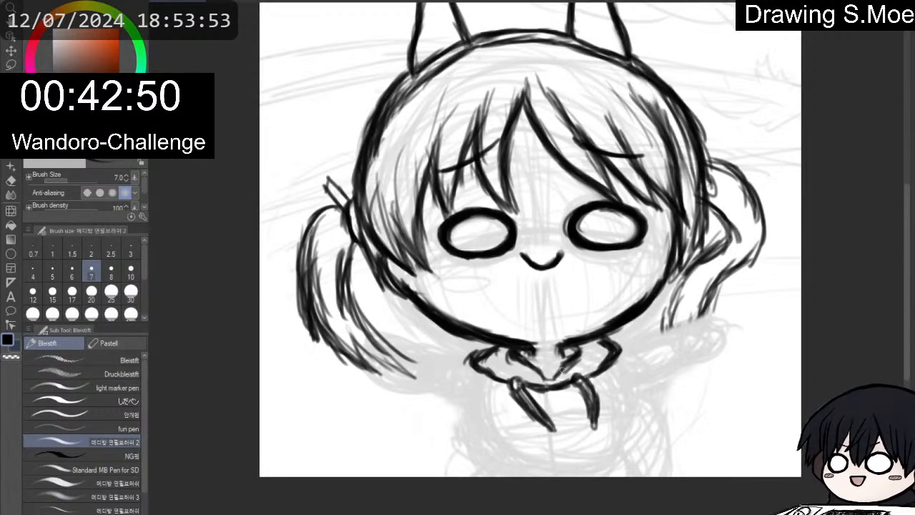
pyautogui.moveTo(522, 358)
pyautogui.mouseDown()
pyautogui.moveTo(548, 381)
pyautogui.moveTo(573, 353)
pyautogui.mouseUp()
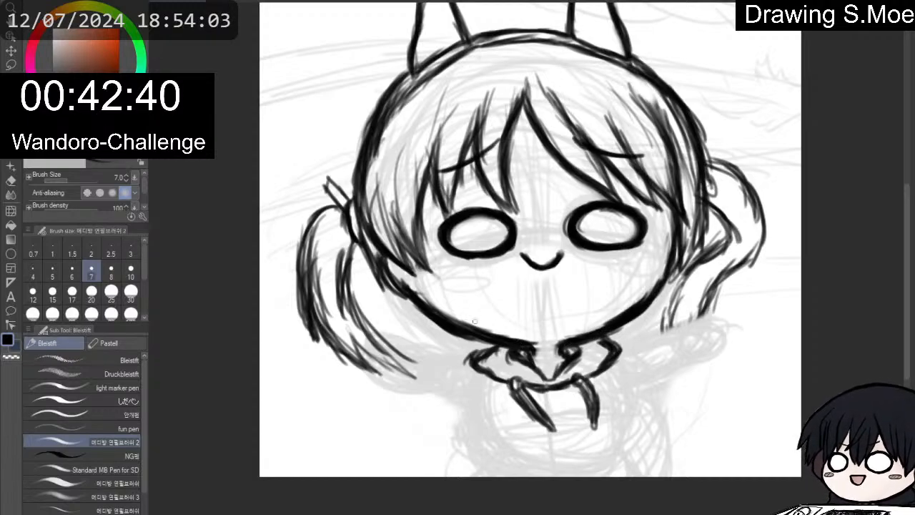
# Go over the right side of the jaw line above the collar with another pencil stroke.
pyautogui.press('e')
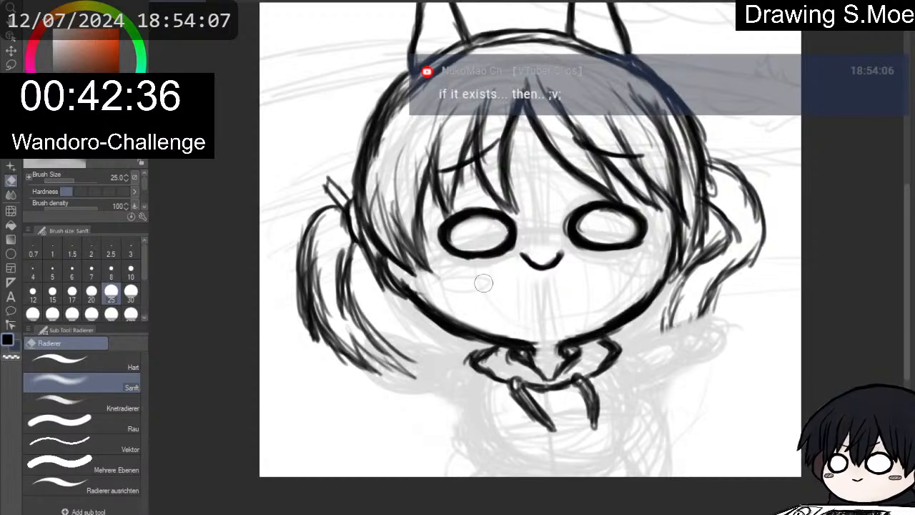
pyautogui.press('p')
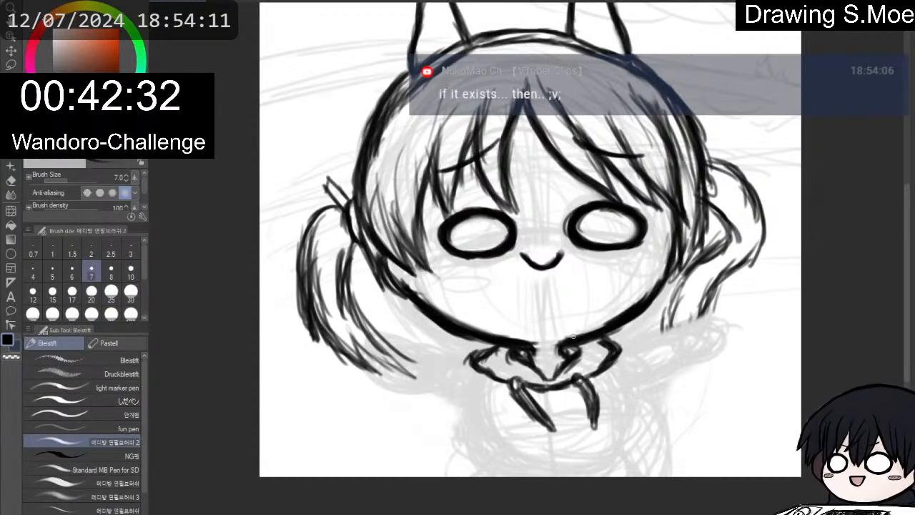
pyautogui.moveTo(571, 338); pyautogui.dragTo(627, 317)
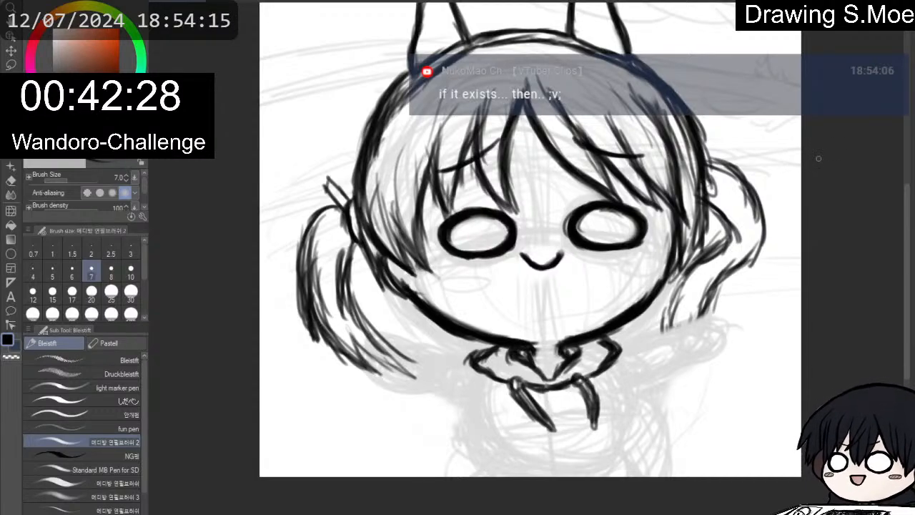
# Draw the right raised sleeve from the collar outward, with its upper edge, rounded end, lower edge and a ribbed cuff.
pyautogui.moveTo(809, 212); pyautogui.dragTo(795, 223)
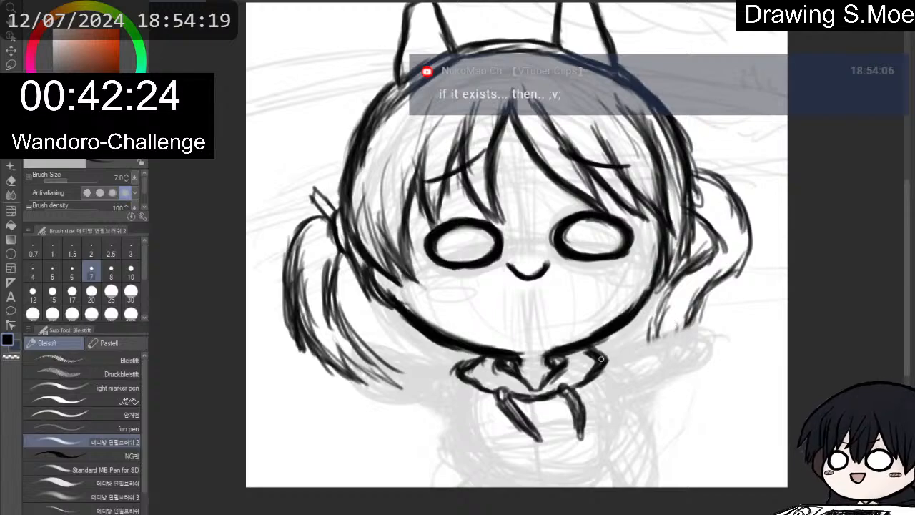
pyautogui.moveTo(606, 359)
pyautogui.mouseDown()
pyautogui.moveTo(626, 345)
pyautogui.moveTo(605, 357)
pyautogui.moveTo(692, 328)
pyautogui.mouseUp()
pyautogui.moveTo(657, 337); pyautogui.dragTo(696, 326)
pyautogui.moveTo(680, 330); pyautogui.dragTo(710, 327)
pyautogui.moveTo(697, 325)
pyautogui.mouseDown()
pyautogui.moveTo(718, 348)
pyautogui.moveTo(708, 326)
pyautogui.moveTo(686, 328)
pyautogui.moveTo(717, 347)
pyautogui.moveTo(708, 394)
pyautogui.mouseUp()
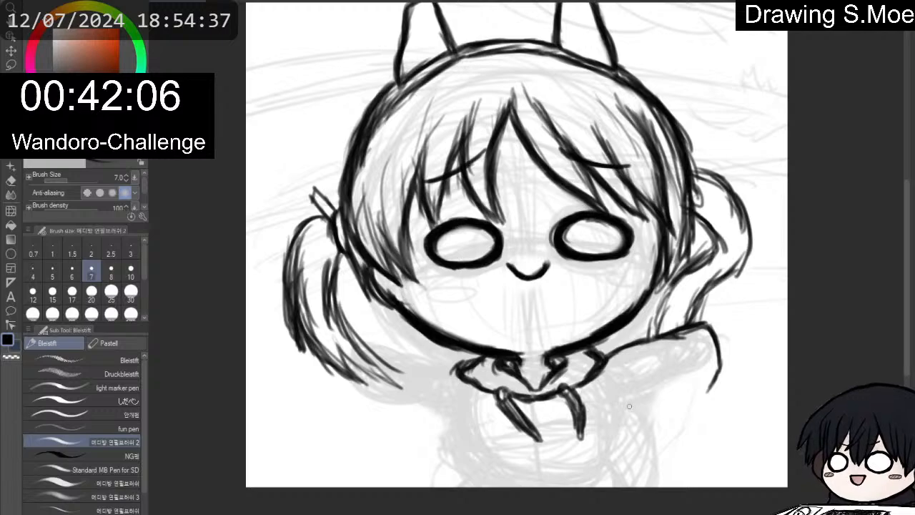
pyautogui.moveTo(621, 404); pyautogui.dragTo(647, 398)
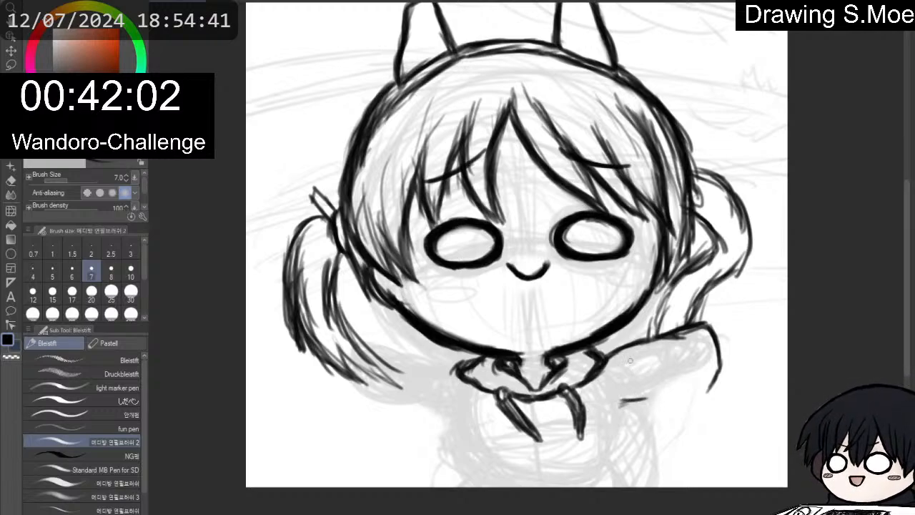
pyautogui.moveTo(626, 369)
pyautogui.mouseDown()
pyautogui.moveTo(639, 396)
pyautogui.moveTo(688, 404)
pyautogui.moveTo(715, 384)
pyautogui.moveTo(721, 323)
pyautogui.moveTo(731, 353)
pyautogui.moveTo(725, 360)
pyautogui.moveTo(731, 342)
pyautogui.moveTo(718, 323)
pyautogui.moveTo(708, 329)
pyautogui.moveTo(728, 335)
pyautogui.moveTo(723, 348)
pyautogui.moveTo(730, 339)
pyautogui.moveTo(720, 329)
pyautogui.mouseUp()
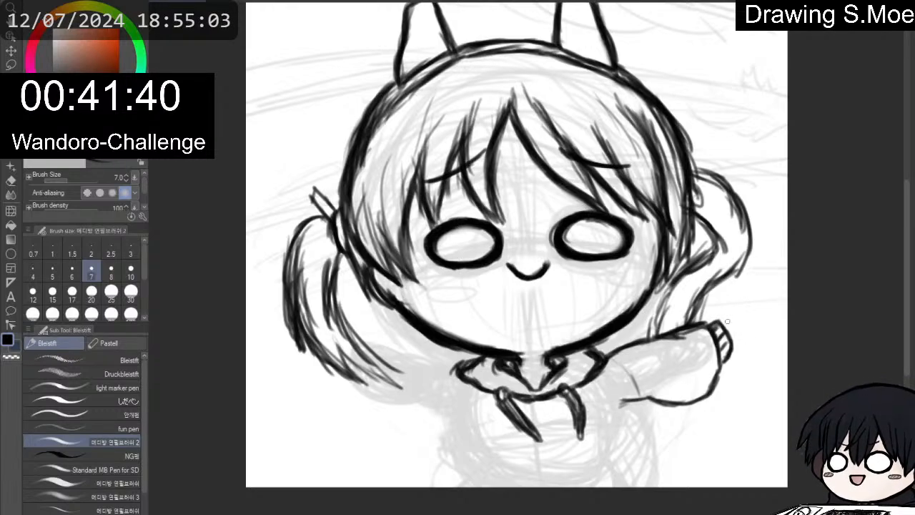
# Draw a small open hand beyond the right cuff, then erase and redraw its outer fingers in a mirrored view.
pyautogui.moveTo(722, 321)
pyautogui.mouseDown()
pyautogui.moveTo(752, 311)
pyautogui.moveTo(745, 324)
pyautogui.moveTo(763, 322)
pyautogui.moveTo(751, 333)
pyautogui.moveTo(760, 323)
pyautogui.moveTo(752, 333)
pyautogui.moveTo(768, 329)
pyautogui.moveTo(748, 335)
pyautogui.moveTo(762, 341)
pyautogui.moveTo(735, 349)
pyautogui.moveTo(744, 353)
pyautogui.moveTo(759, 348)
pyautogui.moveTo(747, 335)
pyautogui.mouseUp()
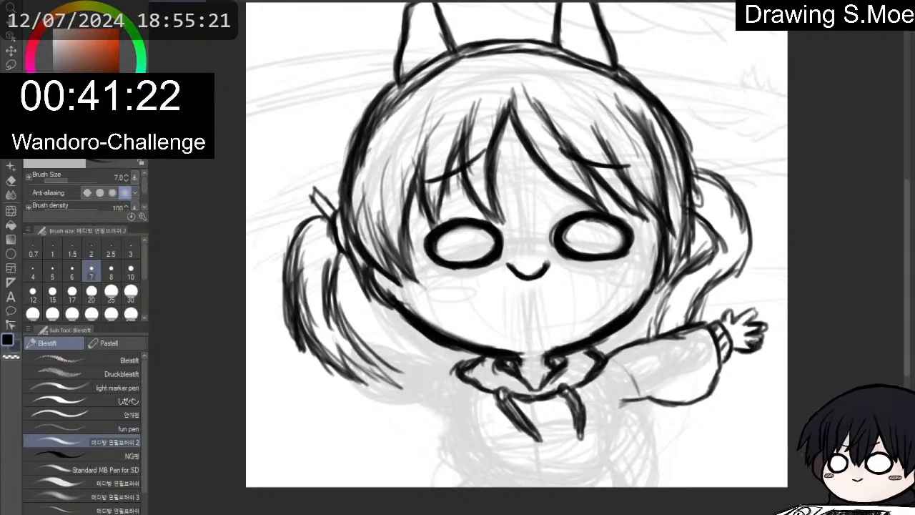
pyautogui.press('h')
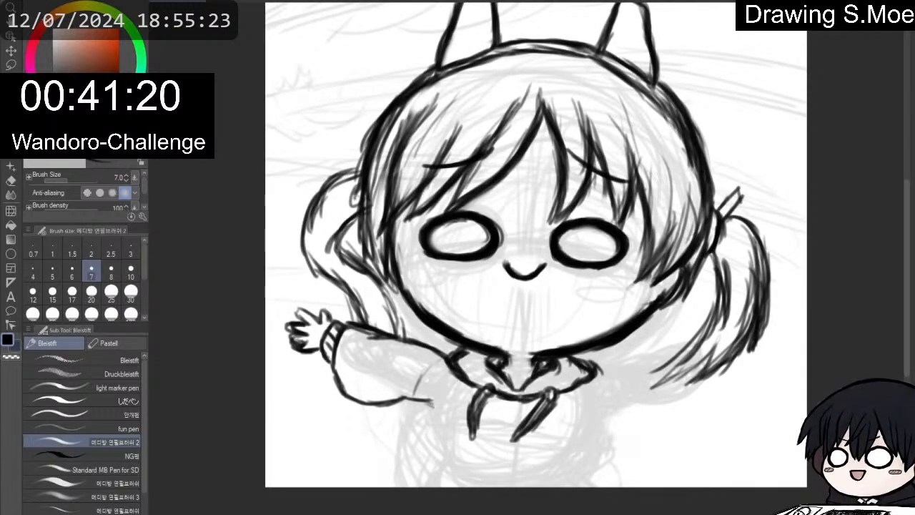
pyautogui.press('e')
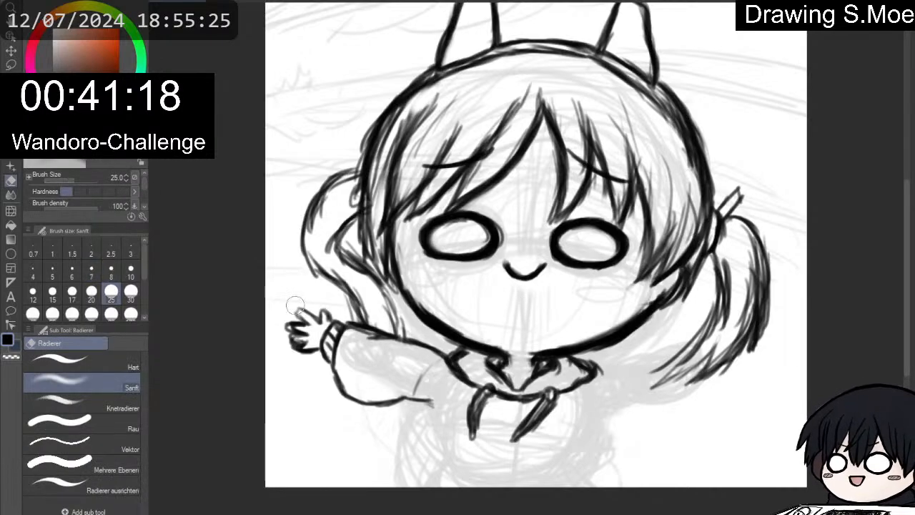
pyautogui.press('p')
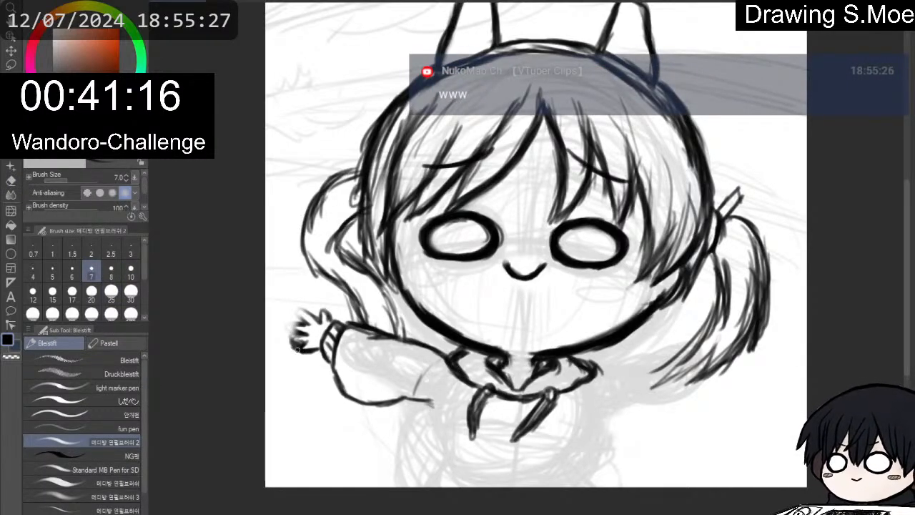
pyautogui.moveTo(293, 332)
pyautogui.mouseDown()
pyautogui.moveTo(296, 329)
pyautogui.moveTo(330, 312)
pyautogui.moveTo(301, 317)
pyautogui.moveTo(306, 325)
pyautogui.moveTo(294, 332)
pyautogui.moveTo(320, 352)
pyautogui.mouseUp()
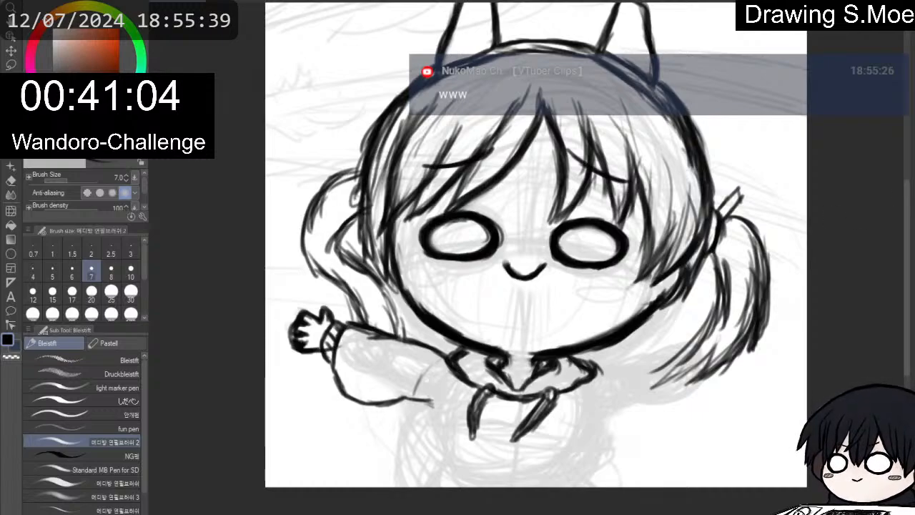
pyautogui.press('h')
# Outline the left sleeve with its upper edge, slightly curved outer end and wavy lower edge running back to the armpit.
pyautogui.moveTo(430, 373)
pyautogui.mouseDown()
pyautogui.moveTo(457, 372)
pyautogui.moveTo(380, 360)
pyautogui.moveTo(390, 362)
pyautogui.moveTo(351, 370)
pyautogui.moveTo(366, 379)
pyautogui.moveTo(331, 374)
pyautogui.moveTo(372, 380)
pyautogui.moveTo(350, 373)
pyautogui.moveTo(368, 367)
pyautogui.moveTo(351, 374)
pyautogui.moveTo(362, 361)
pyautogui.moveTo(431, 363)
pyautogui.mouseUp()
pyautogui.press('e')
pyautogui.press('p')
pyautogui.press('p')
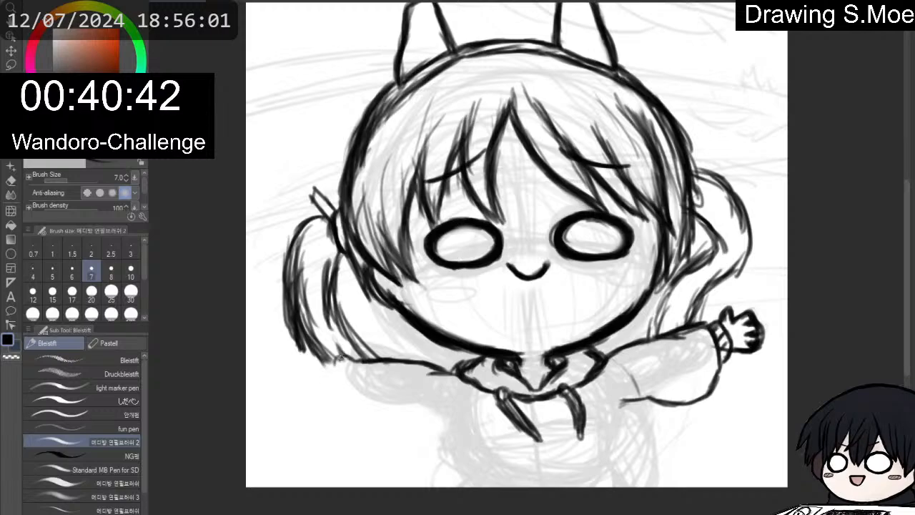
pyautogui.moveTo(347, 383)
pyautogui.mouseDown()
pyautogui.moveTo(354, 406)
pyautogui.moveTo(337, 355)
pyautogui.moveTo(358, 408)
pyautogui.mouseUp()
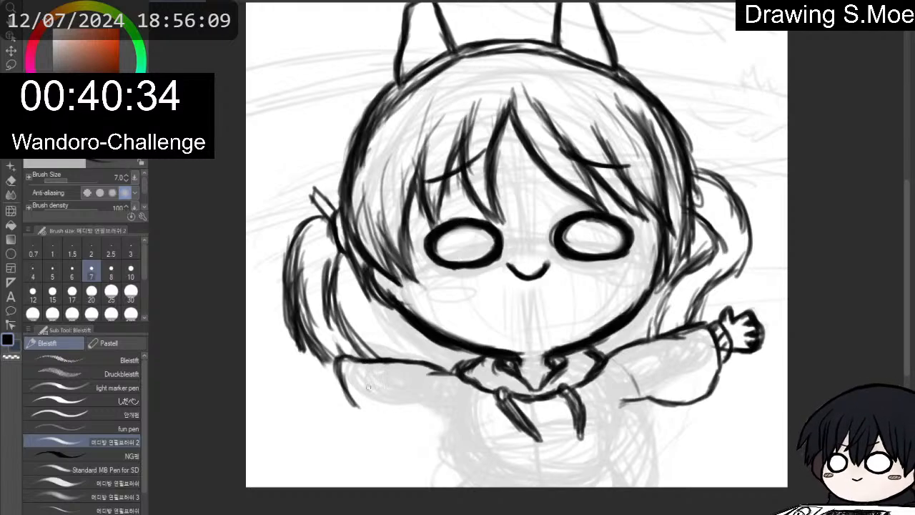
pyautogui.press('e')
pyautogui.moveTo(352, 400)
pyautogui.mouseDown()
pyautogui.moveTo(346, 379)
pyautogui.moveTo(337, 395)
pyautogui.mouseUp()
pyautogui.press('p')
pyautogui.moveTo(339, 363)
pyautogui.mouseDown()
pyautogui.moveTo(347, 412)
pyautogui.moveTo(338, 396)
pyautogui.moveTo(364, 426)
pyautogui.moveTo(355, 424)
pyautogui.moveTo(435, 415)
pyautogui.moveTo(444, 422)
pyautogui.mouseUp()
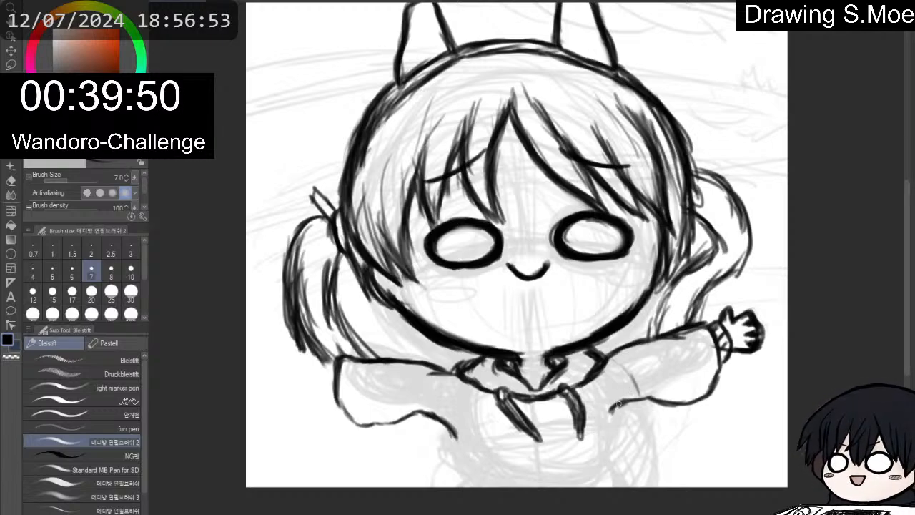
# Draw both sides of the hoodie's torso below the armpits and join them with a curved lower edge.
pyautogui.moveTo(615, 411); pyautogui.dragTo(609, 427)
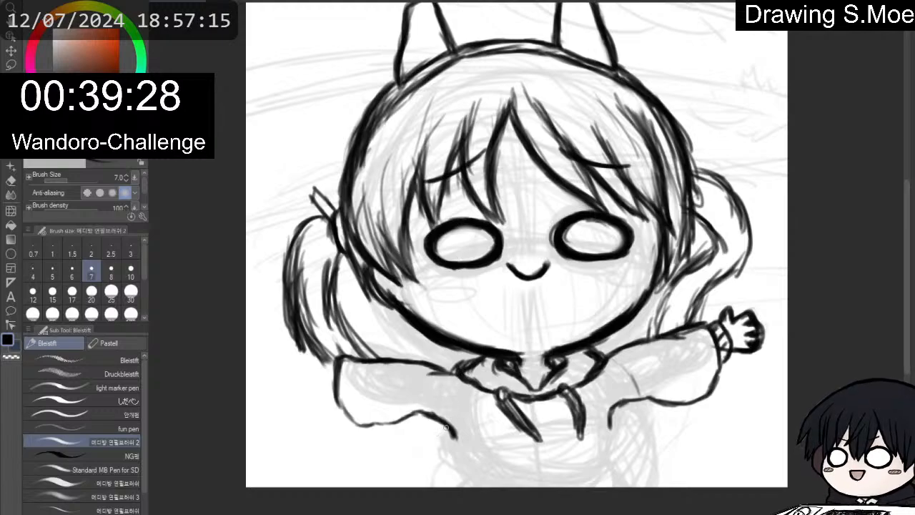
pyautogui.moveTo(453, 433); pyautogui.dragTo(451, 447)
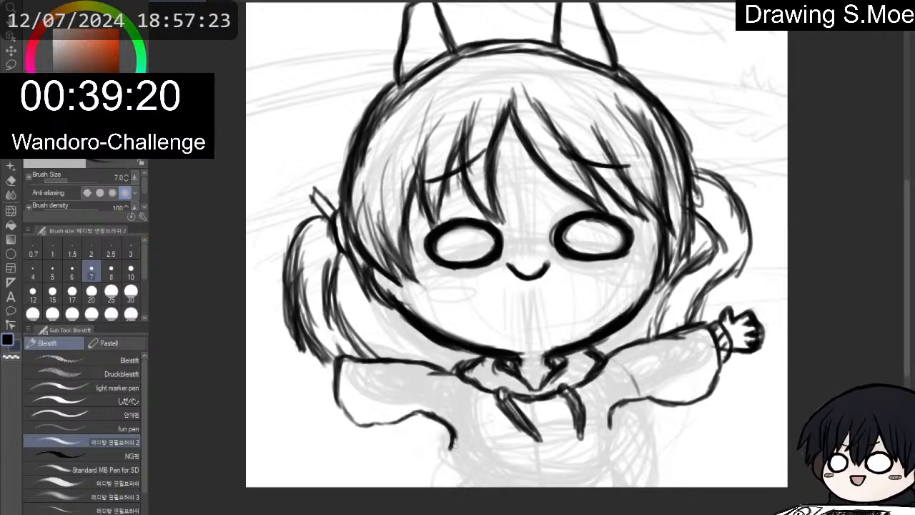
pyautogui.moveTo(451, 449)
pyautogui.mouseDown()
pyautogui.moveTo(511, 461)
pyautogui.moveTo(561, 449)
pyautogui.moveTo(591, 455)
pyautogui.moveTo(581, 457)
pyautogui.moveTo(613, 444)
pyautogui.moveTo(623, 433)
pyautogui.moveTo(609, 404)
pyautogui.moveTo(621, 351)
pyautogui.moveTo(625, 369)
pyautogui.moveTo(609, 398)
pyautogui.moveTo(616, 400)
pyautogui.moveTo(607, 392)
pyautogui.moveTo(620, 439)
pyautogui.mouseUp()
pyautogui.press('e')
pyautogui.press('p')
pyautogui.moveTo(620, 405); pyautogui.dragTo(622, 422)
pyautogui.moveTo(611, 391)
pyautogui.mouseDown()
pyautogui.moveTo(620, 433)
pyautogui.moveTo(611, 446)
pyautogui.mouseUp()
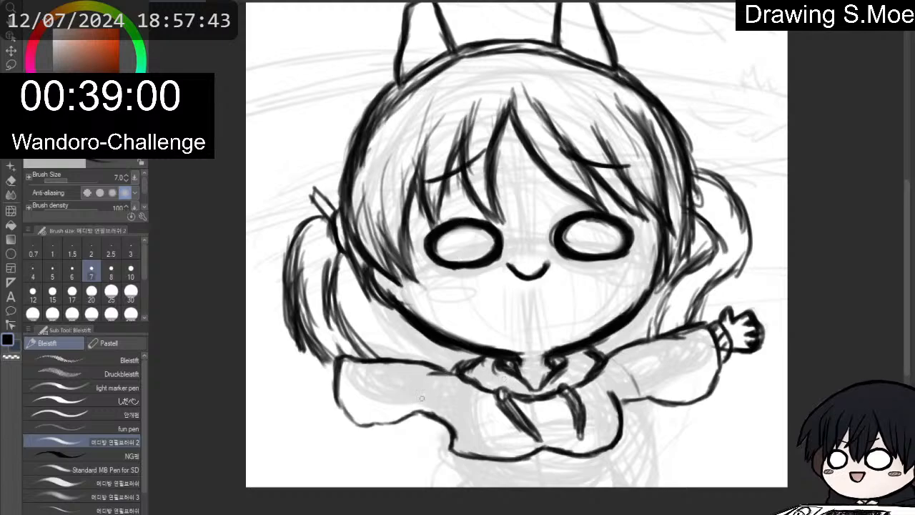
# Add a fold line inside the torso's left side and draw a ribbed waistband along the hoodie's lower edge.
pyautogui.moveTo(462, 406)
pyautogui.mouseDown()
pyautogui.moveTo(461, 434)
pyautogui.moveTo(463, 398)
pyautogui.moveTo(466, 436)
pyautogui.moveTo(454, 426)
pyautogui.moveTo(463, 399)
pyautogui.moveTo(468, 464)
pyautogui.mouseUp()
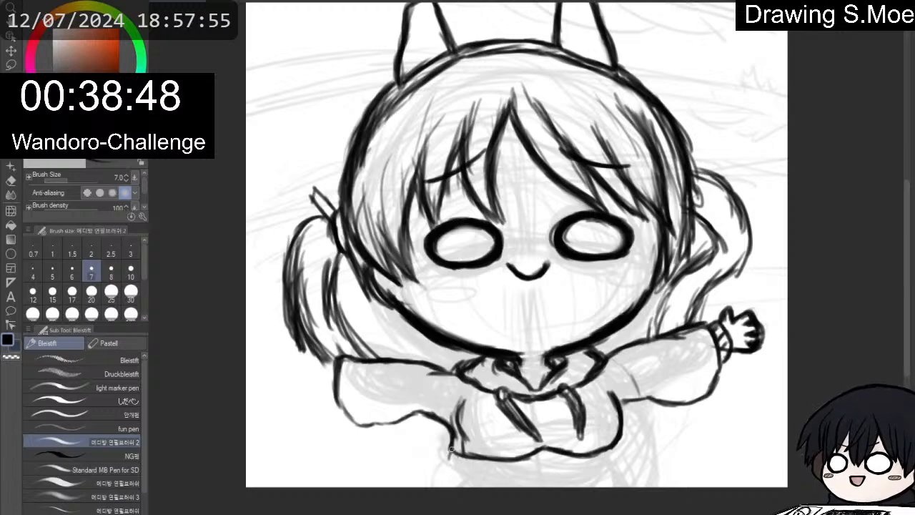
pyautogui.moveTo(452, 453)
pyautogui.mouseDown()
pyautogui.moveTo(449, 465)
pyautogui.moveTo(472, 471)
pyautogui.moveTo(587, 469)
pyautogui.moveTo(609, 464)
pyautogui.moveTo(625, 440)
pyautogui.moveTo(619, 458)
pyautogui.moveTo(624, 414)
pyautogui.mouseUp()
pyautogui.press('e')
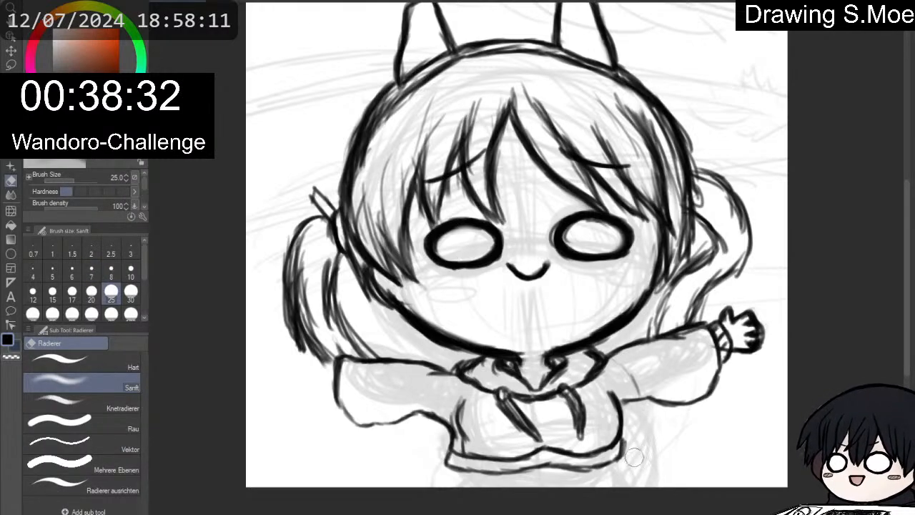
pyautogui.press('p')
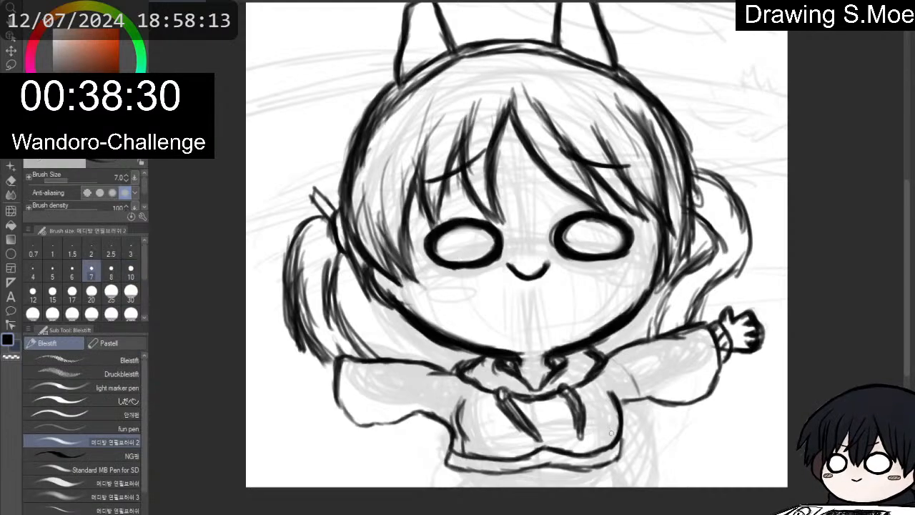
pyautogui.moveTo(619, 443)
pyautogui.mouseDown()
pyautogui.moveTo(619, 455)
pyautogui.moveTo(597, 467)
pyautogui.moveTo(508, 473)
pyautogui.mouseUp()
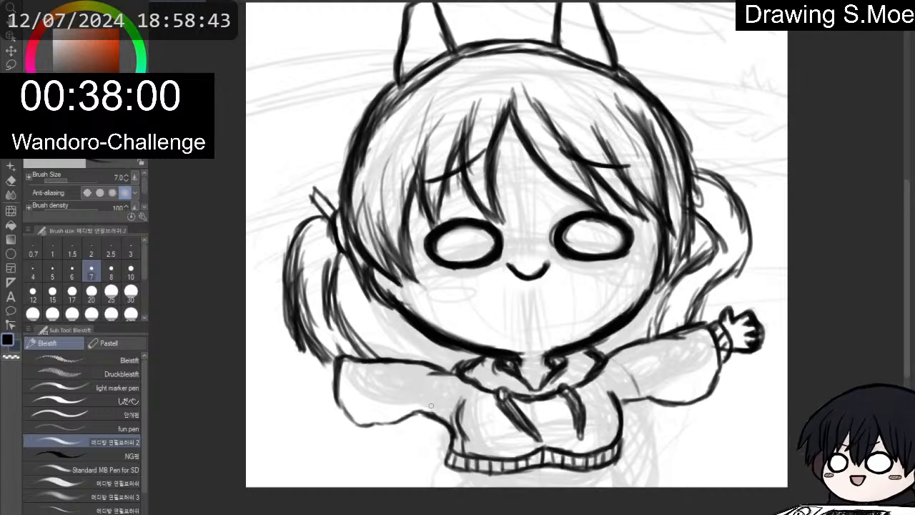
# Add short seam lines at both shoulders and draw a ribbed cuff at the end of the left sleeve.
pyautogui.moveTo(427, 410); pyautogui.dragTo(433, 381)
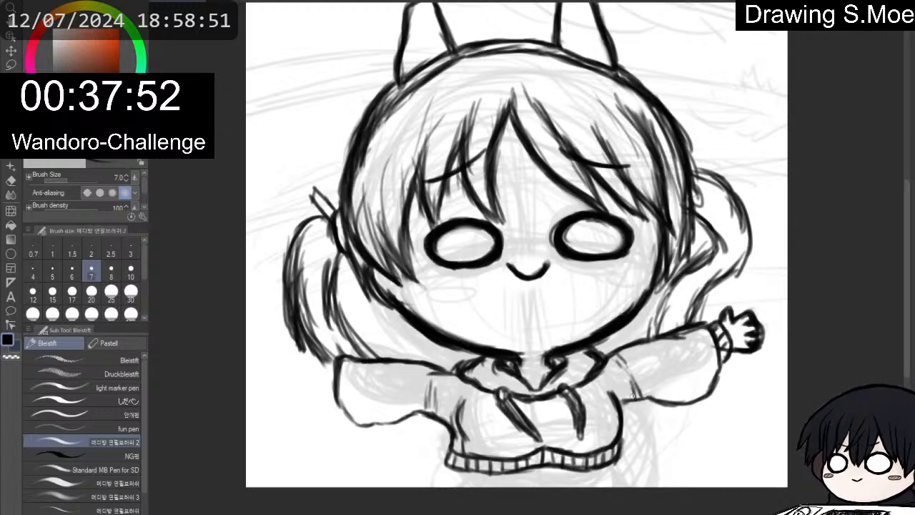
pyautogui.moveTo(619, 404)
pyautogui.mouseDown()
pyautogui.moveTo(702, 397)
pyautogui.moveTo(716, 380)
pyautogui.moveTo(715, 339)
pyautogui.mouseUp()
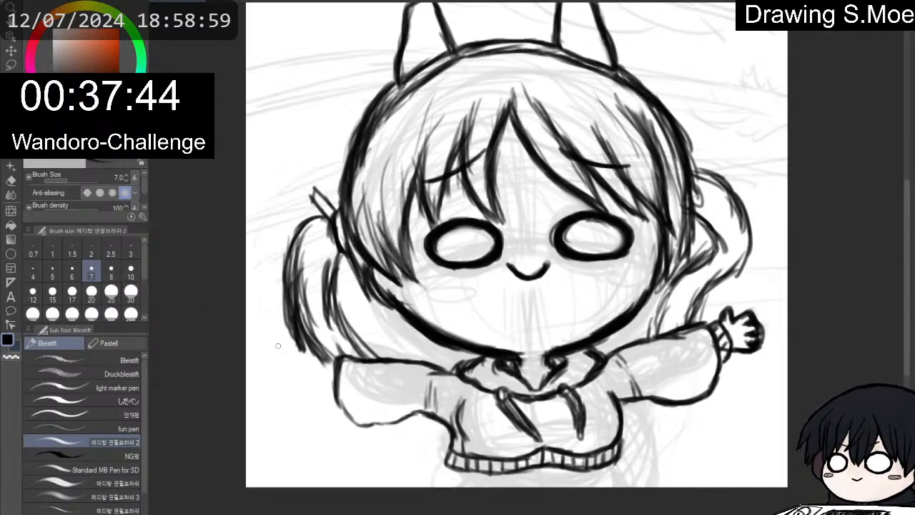
pyautogui.moveTo(337, 361)
pyautogui.mouseDown()
pyautogui.moveTo(321, 368)
pyautogui.moveTo(322, 413)
pyautogui.moveTo(321, 405)
pyautogui.moveTo(329, 416)
pyautogui.moveTo(343, 405)
pyautogui.moveTo(361, 428)
pyautogui.mouseUp()
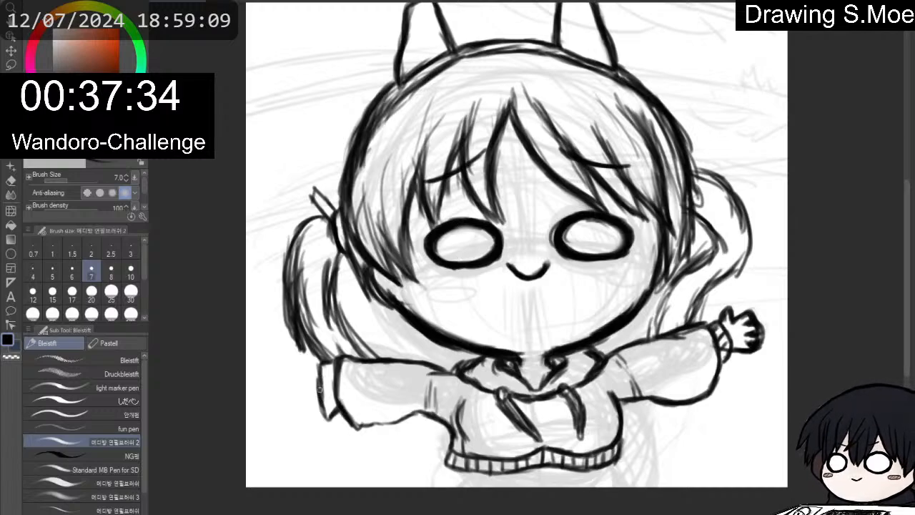
pyautogui.moveTo(321, 391)
pyautogui.mouseDown()
pyautogui.moveTo(336, 377)
pyautogui.moveTo(337, 397)
pyautogui.mouseUp()
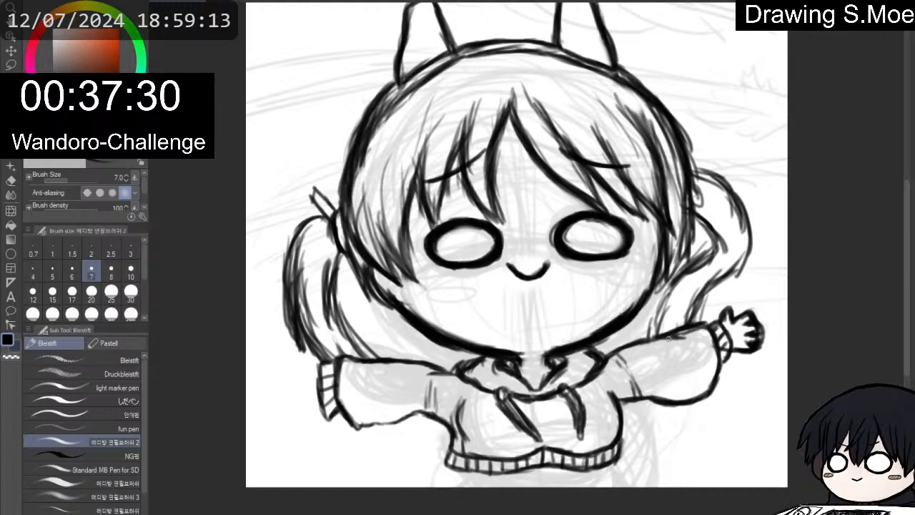
# Clean up the lower corners of both sleeve cuffs by erasing stray lines and redrawing their edges.
pyautogui.press('e')
pyautogui.press('p')
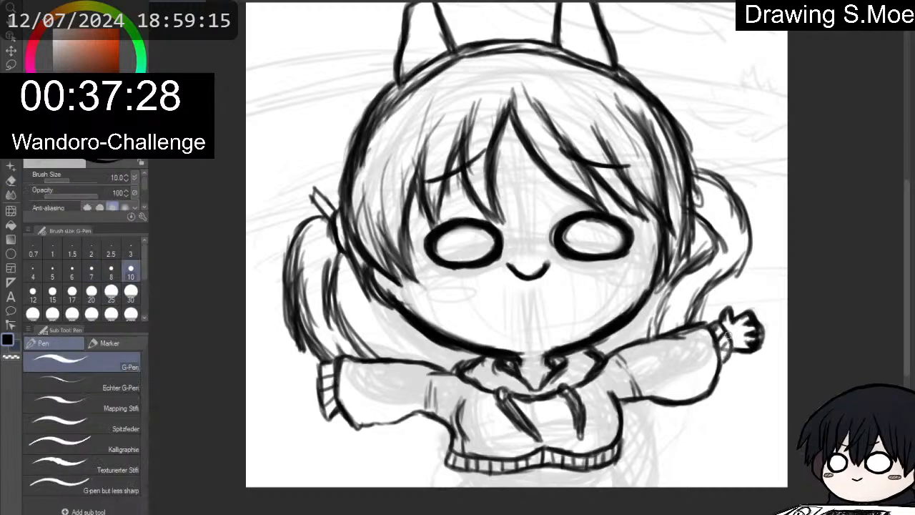
pyautogui.press('e')
pyautogui.moveTo(727, 354); pyautogui.dragTo(730, 351)
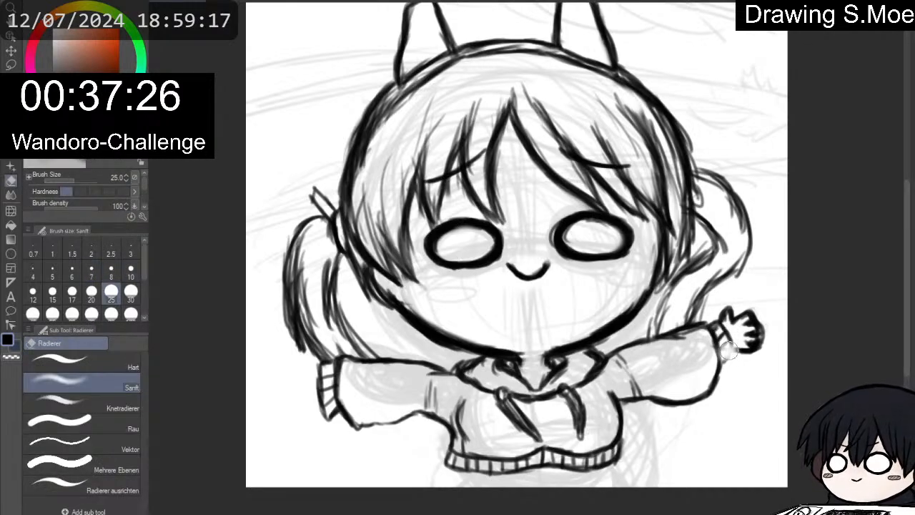
pyautogui.press('p')
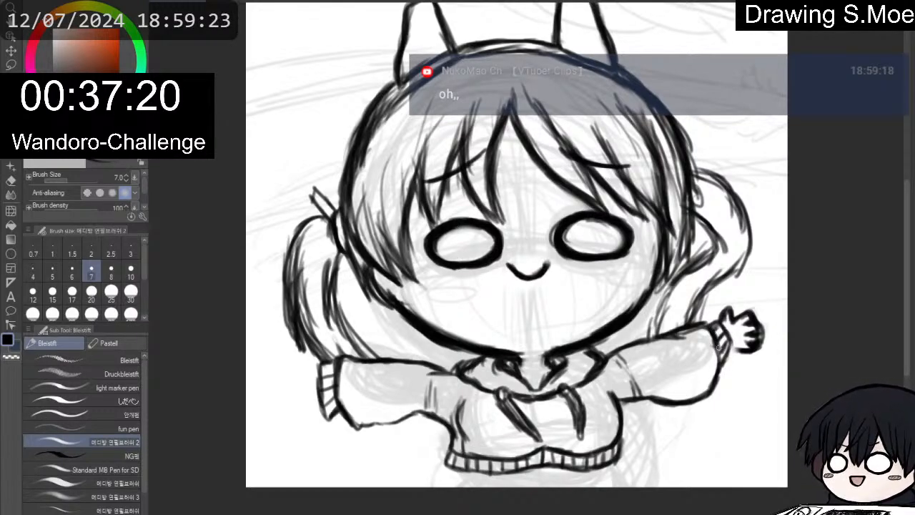
pyautogui.moveTo(729, 346); pyautogui.dragTo(751, 349)
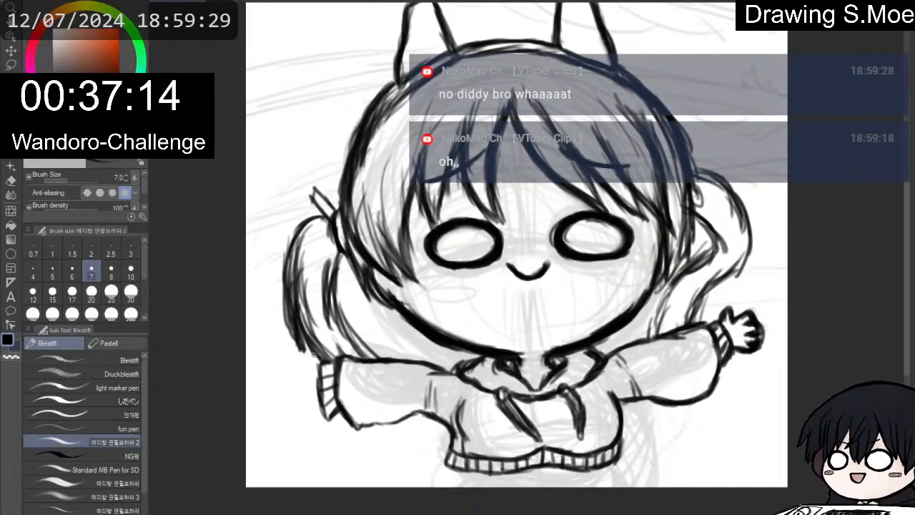
pyautogui.press('e')
pyautogui.press('p')
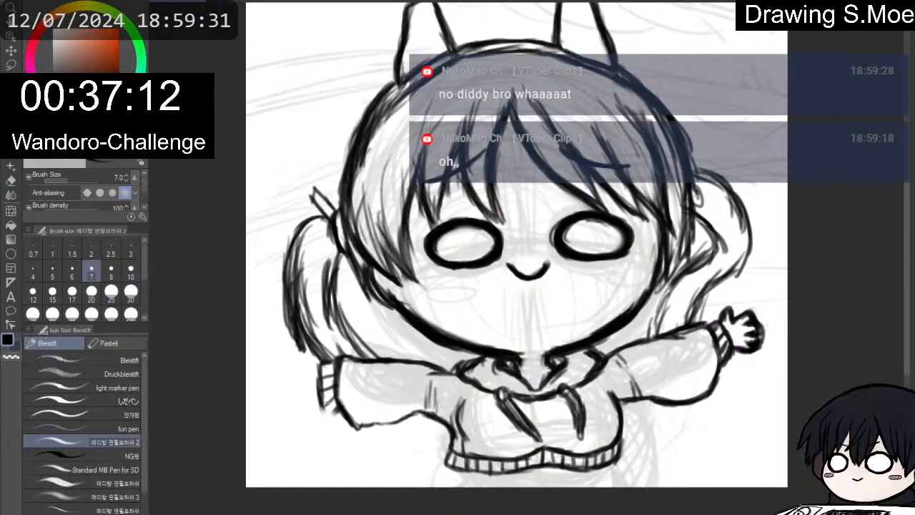
pyautogui.moveTo(328, 412); pyautogui.dragTo(338, 410)
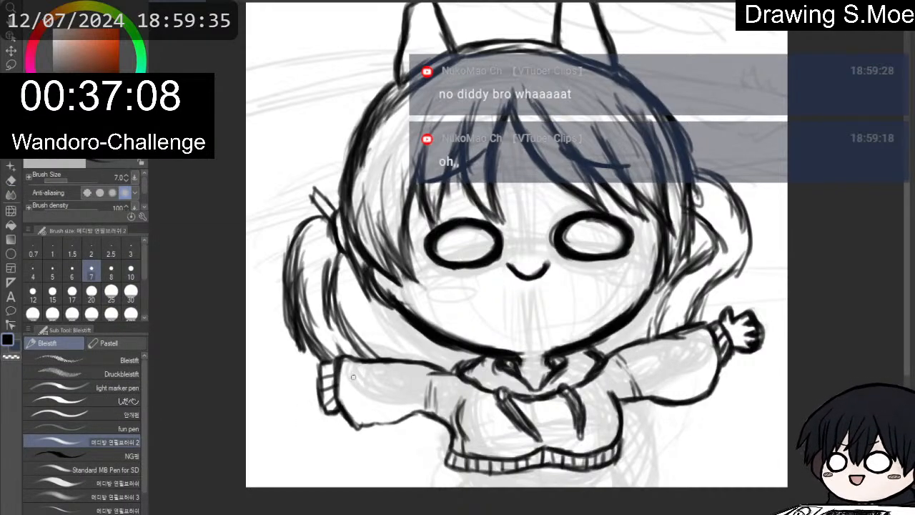
# Draw a small hand with a thumb and curled fingers beyond the left cuff, and go over the left sleeve's lower edge.
pyautogui.press('p')
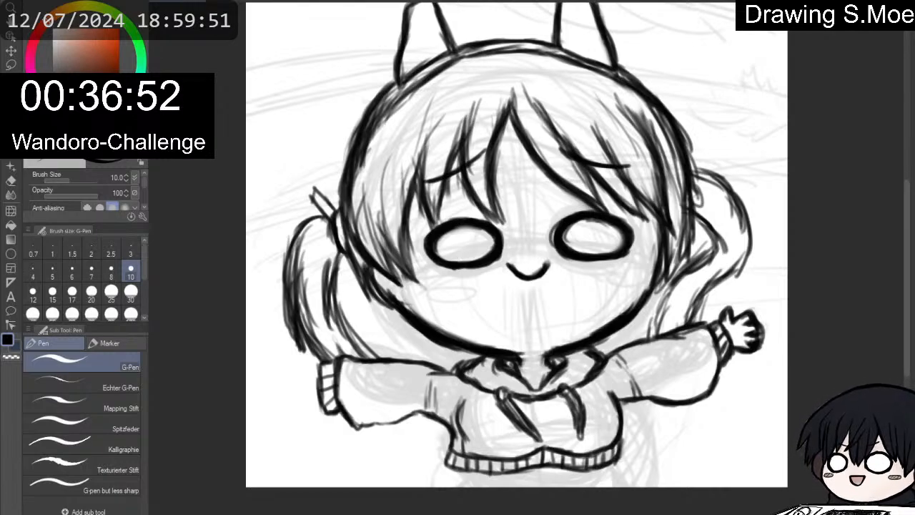
pyautogui.moveTo(319, 366); pyautogui.dragTo(309, 364)
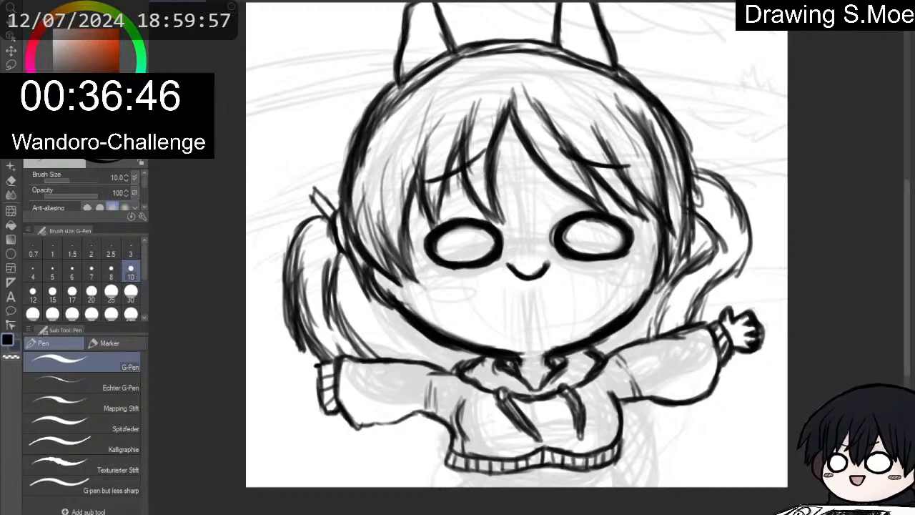
pyautogui.press('p')
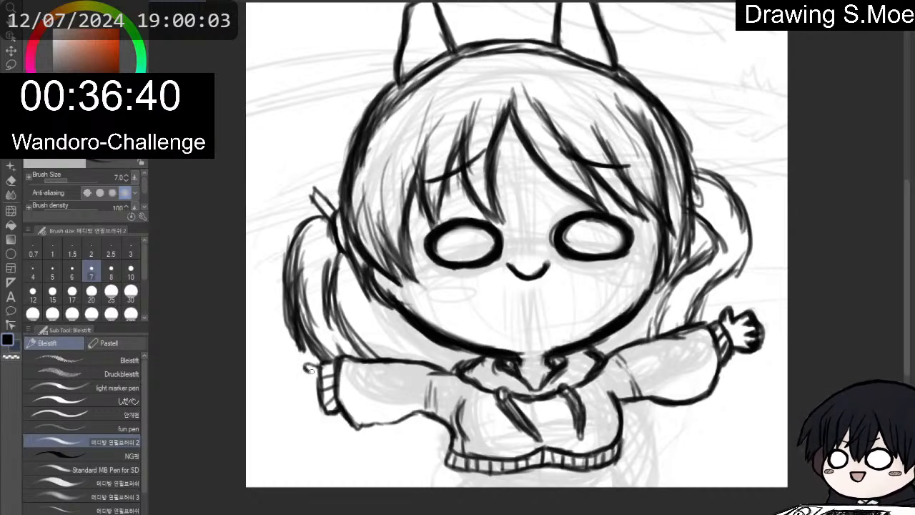
pyautogui.moveTo(297, 376)
pyautogui.mouseDown()
pyautogui.moveTo(293, 389)
pyautogui.moveTo(317, 401)
pyautogui.mouseUp()
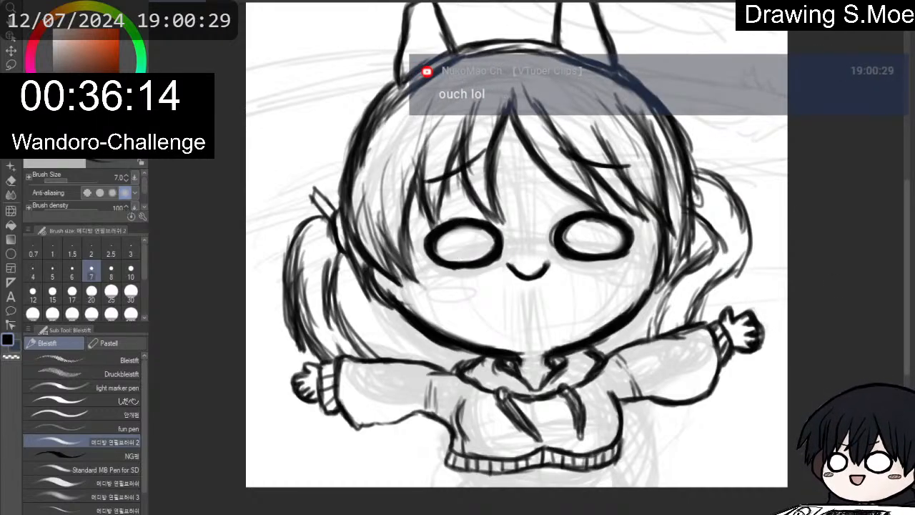
pyautogui.moveTo(342, 409)
pyautogui.mouseDown()
pyautogui.moveTo(357, 427)
pyautogui.moveTo(386, 425)
pyautogui.mouseUp()
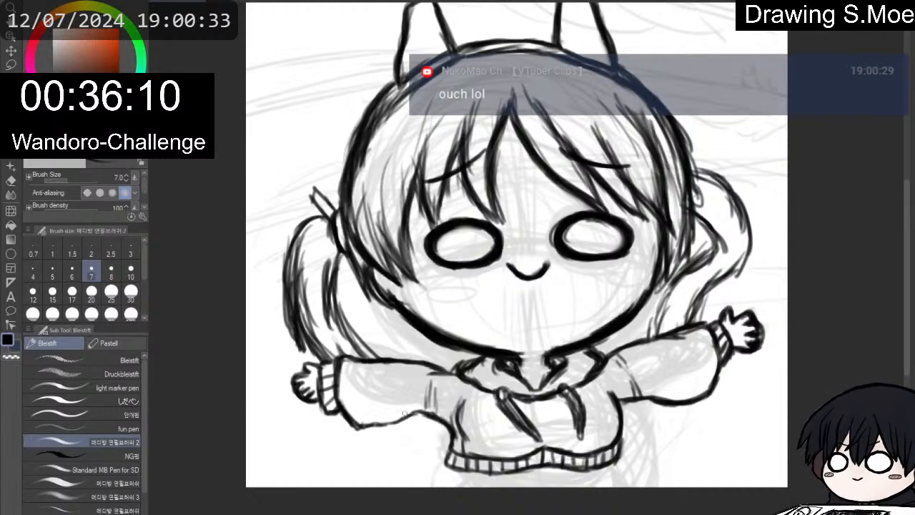
pyautogui.moveTo(398, 422); pyautogui.dragTo(420, 417)
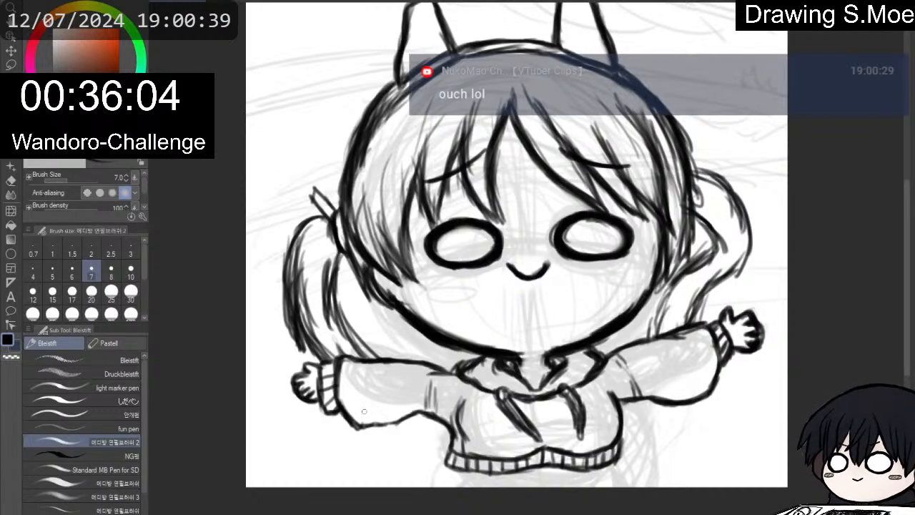
# Erase the lower strands of the right pigtail, redraw its inner strand as a short curve and trim its outer edge.
pyautogui.press('h')
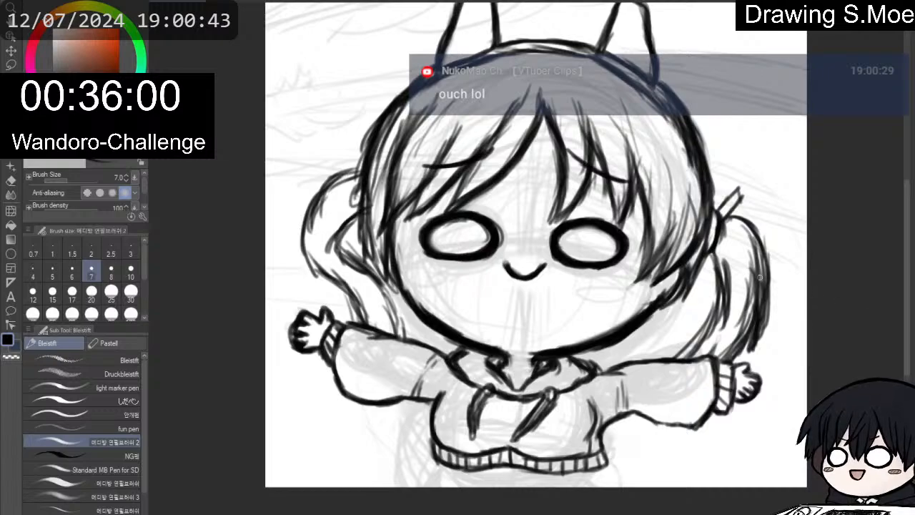
pyautogui.press('e')
pyautogui.moveTo(350, 247)
pyautogui.mouseDown()
pyautogui.moveTo(390, 322)
pyautogui.moveTo(376, 288)
pyautogui.moveTo(350, 264)
pyautogui.moveTo(365, 315)
pyautogui.moveTo(351, 307)
pyautogui.moveTo(404, 327)
pyautogui.mouseUp()
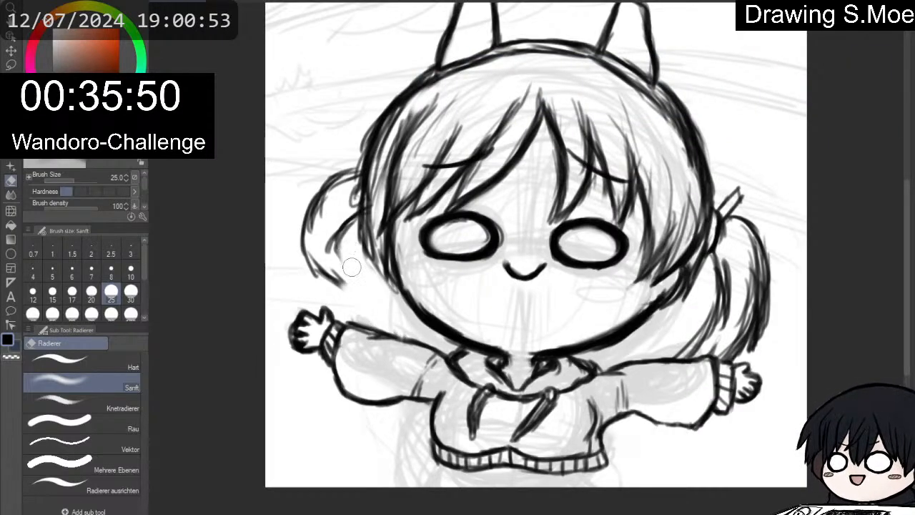
pyautogui.press('p')
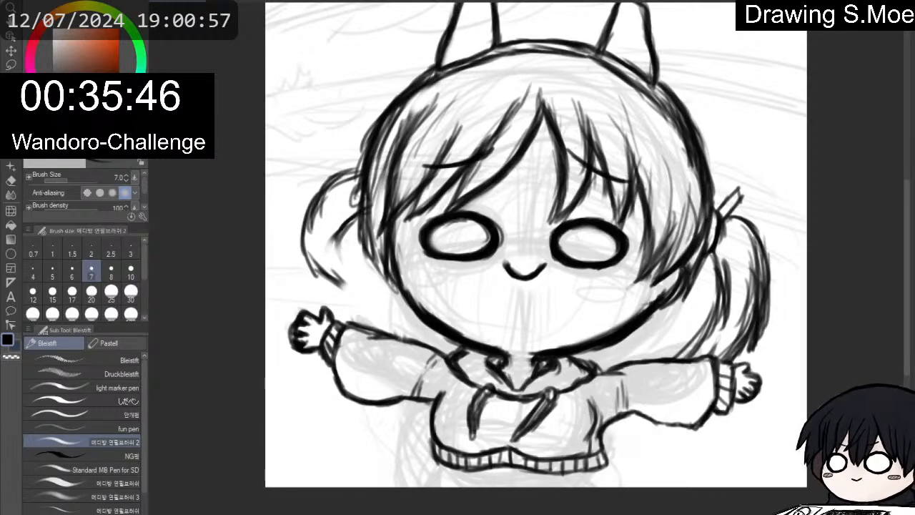
pyautogui.press('h')
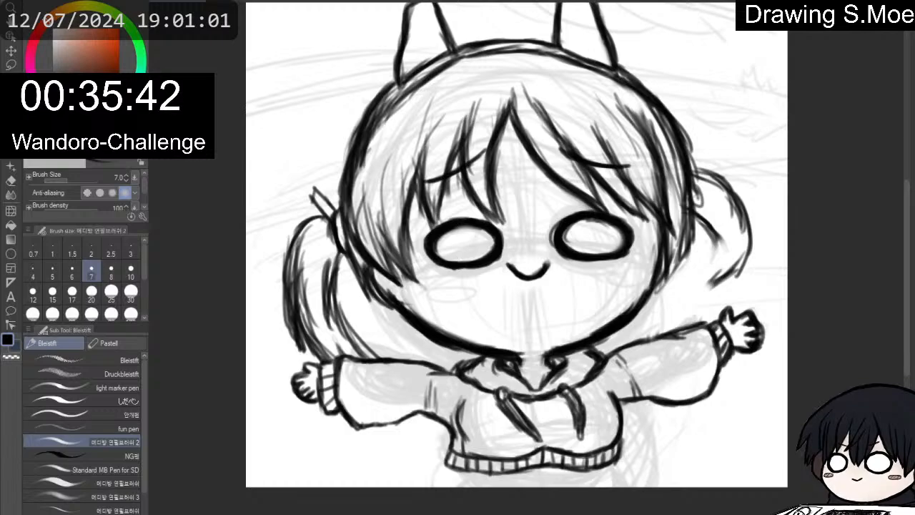
pyautogui.moveTo(700, 219)
pyautogui.mouseDown()
pyautogui.moveTo(722, 259)
pyautogui.moveTo(707, 281)
pyautogui.moveTo(739, 282)
pyautogui.moveTo(715, 265)
pyautogui.moveTo(706, 229)
pyautogui.moveTo(716, 256)
pyautogui.moveTo(687, 281)
pyautogui.moveTo(653, 280)
pyautogui.moveTo(653, 299)
pyautogui.moveTo(695, 242)
pyautogui.moveTo(698, 204)
pyautogui.moveTo(655, 181)
pyautogui.mouseUp()
pyautogui.press('e')
pyautogui.press('p')
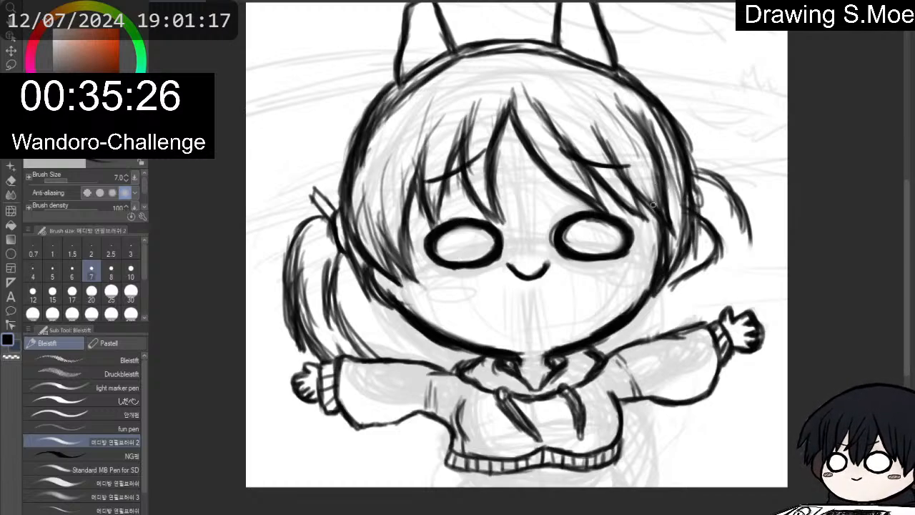
# Thicken the head outline along both sides of the hair and across the top between the ears.
pyautogui.moveTo(670, 131)
pyautogui.mouseDown()
pyautogui.moveTo(696, 167)
pyautogui.moveTo(699, 245)
pyautogui.moveTo(688, 151)
pyautogui.moveTo(682, 162)
pyautogui.mouseUp()
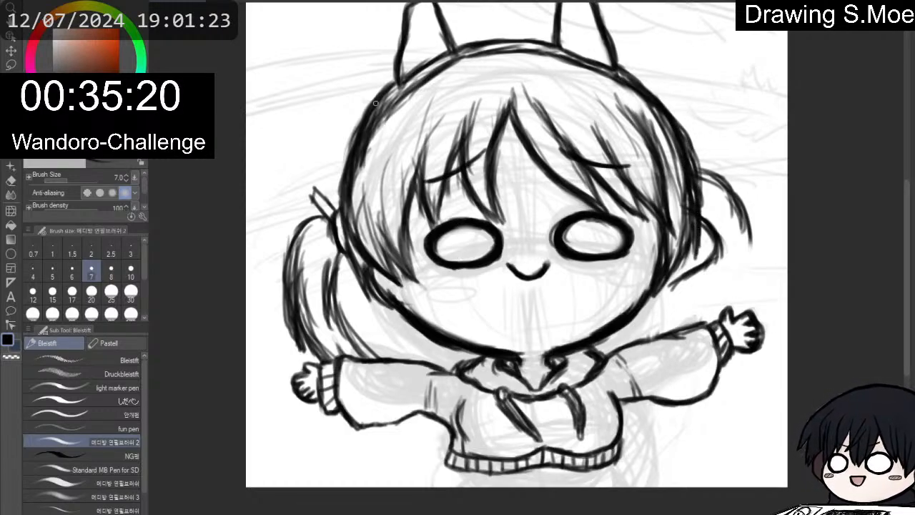
pyautogui.moveTo(364, 116); pyautogui.dragTo(348, 183)
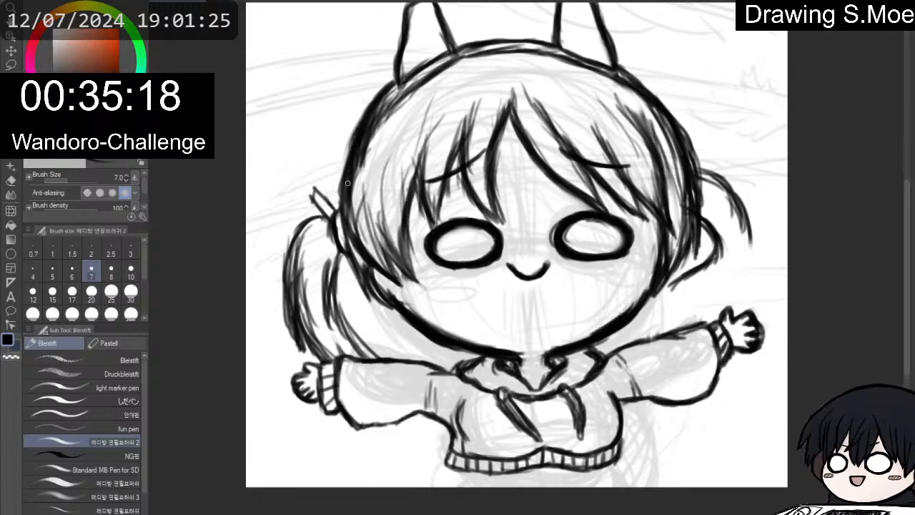
pyautogui.moveTo(356, 146)
pyautogui.mouseDown()
pyautogui.moveTo(346, 204)
pyautogui.moveTo(341, 193)
pyautogui.mouseUp()
pyautogui.moveTo(357, 128); pyautogui.dragTo(344, 159)
pyautogui.moveTo(363, 117); pyautogui.dragTo(344, 159)
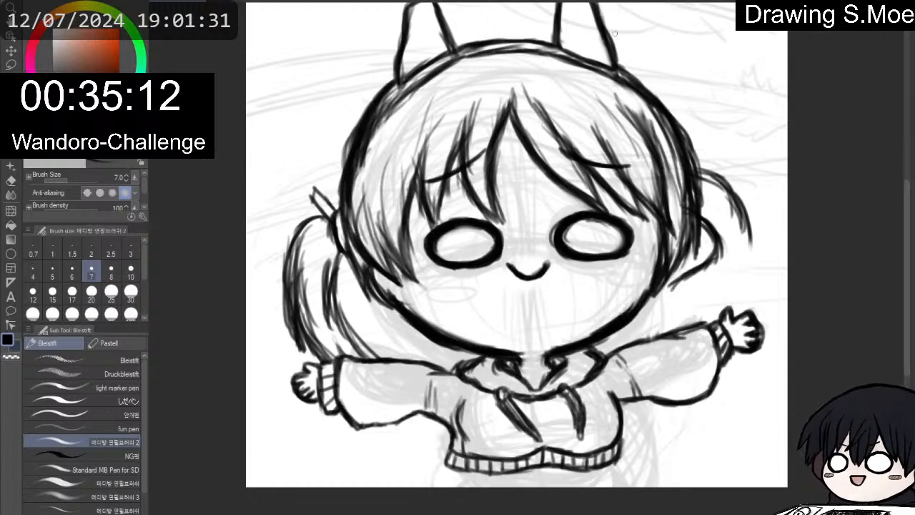
pyautogui.moveTo(464, 48)
pyautogui.mouseDown()
pyautogui.moveTo(532, 37)
pyautogui.moveTo(514, 41)
pyautogui.moveTo(564, 47)
pyautogui.mouseUp()
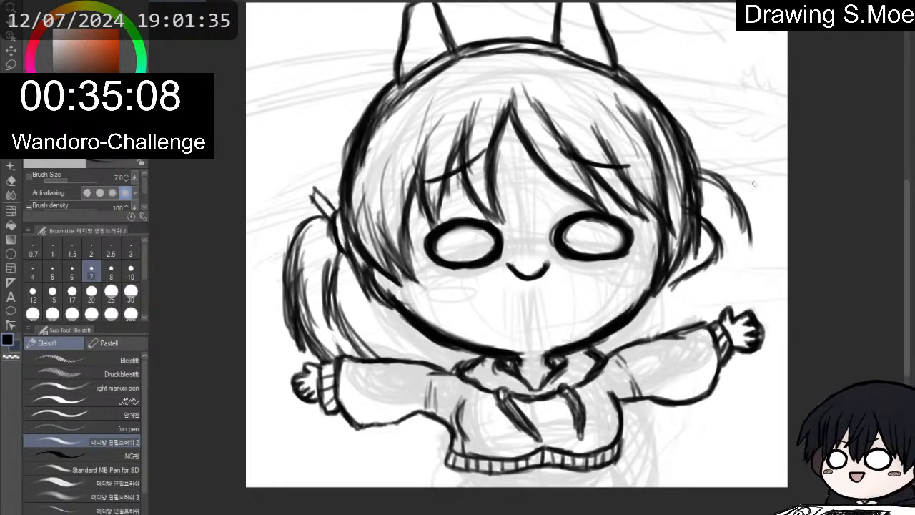
# Draw the right pigtail's wavy outer contour down to the sleeve and add strand lines along its inner edge and tip.
pyautogui.moveTo(715, 179)
pyautogui.mouseDown()
pyautogui.moveTo(757, 258)
pyautogui.moveTo(751, 224)
pyautogui.moveTo(742, 277)
pyautogui.mouseUp()
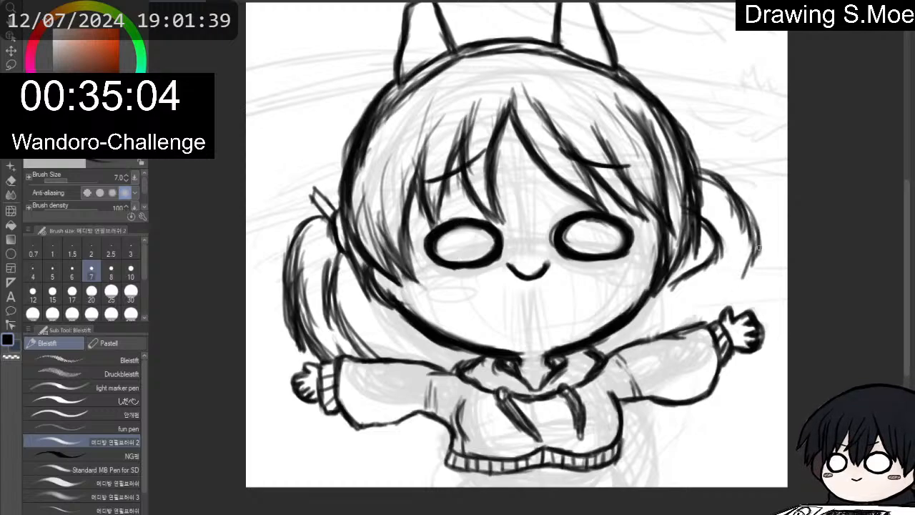
pyautogui.moveTo(758, 248)
pyautogui.mouseDown()
pyautogui.moveTo(723, 282)
pyautogui.moveTo(668, 286)
pyautogui.moveTo(655, 318)
pyautogui.mouseUp()
pyautogui.moveTo(672, 287); pyautogui.dragTo(658, 335)
pyautogui.moveTo(719, 283)
pyautogui.mouseDown()
pyautogui.moveTo(698, 323)
pyautogui.moveTo(681, 332)
pyautogui.mouseUp()
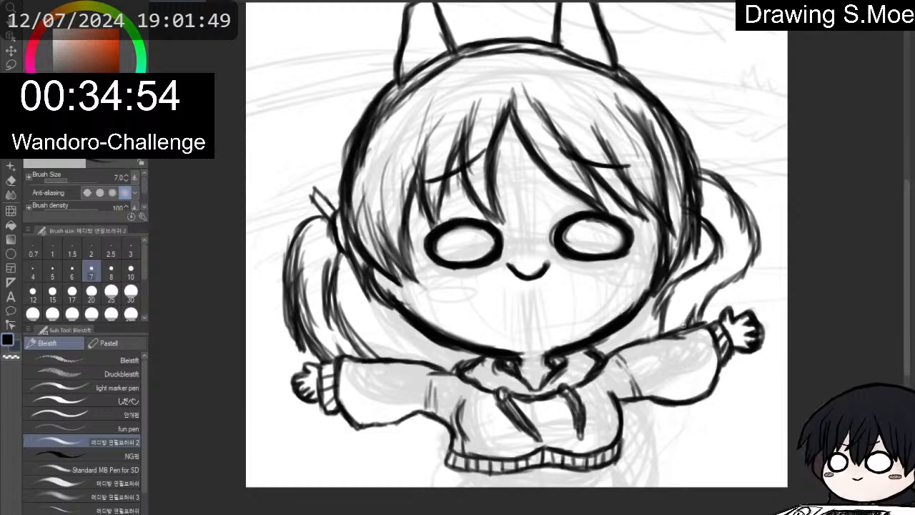
pyautogui.moveTo(695, 300); pyautogui.dragTo(681, 336)
pyautogui.moveTo(673, 286)
pyautogui.mouseDown()
pyautogui.moveTo(654, 324)
pyautogui.moveTo(657, 301)
pyautogui.mouseUp()
pyautogui.moveTo(695, 265); pyautogui.dragTo(671, 283)
pyautogui.moveTo(713, 244); pyautogui.dragTo(687, 277)
pyautogui.moveTo(703, 177)
pyautogui.mouseDown()
pyautogui.moveTo(725, 183)
pyautogui.moveTo(749, 227)
pyautogui.mouseUp()
pyautogui.moveTo(740, 195)
pyautogui.mouseDown()
pyautogui.moveTo(761, 249)
pyautogui.moveTo(755, 269)
pyautogui.moveTo(715, 292)
pyautogui.mouseUp()
pyautogui.moveTo(757, 262); pyautogui.dragTo(700, 322)
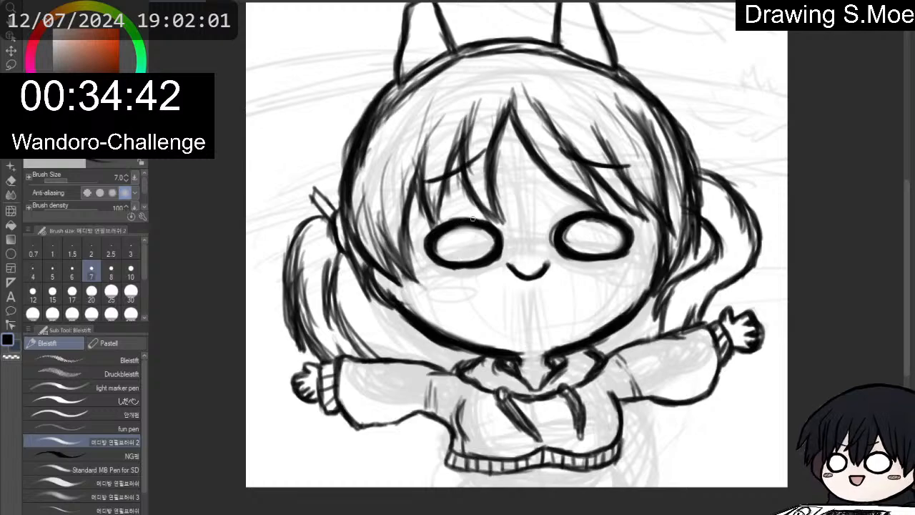
# Reinforce the left pigtail's outer curve and extend its inner strands down to the sleeve.
pyautogui.moveTo(325, 213)
pyautogui.mouseDown()
pyautogui.moveTo(288, 254)
pyautogui.moveTo(293, 239)
pyautogui.moveTo(285, 269)
pyautogui.mouseUp()
pyautogui.moveTo(290, 231)
pyautogui.mouseDown()
pyautogui.moveTo(279, 282)
pyautogui.moveTo(286, 290)
pyautogui.moveTo(282, 261)
pyautogui.mouseUp()
pyautogui.moveTo(307, 219)
pyautogui.mouseDown()
pyautogui.moveTo(339, 273)
pyautogui.moveTo(342, 251)
pyautogui.moveTo(332, 290)
pyautogui.mouseUp()
pyautogui.moveTo(335, 258)
pyautogui.mouseDown()
pyautogui.moveTo(330, 309)
pyautogui.moveTo(371, 356)
pyautogui.mouseUp()
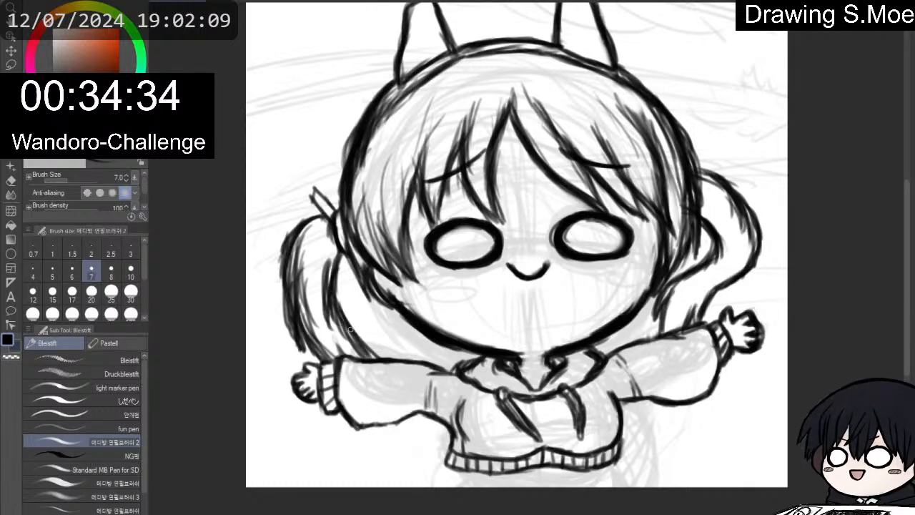
pyautogui.moveTo(344, 322); pyautogui.dragTo(383, 357)
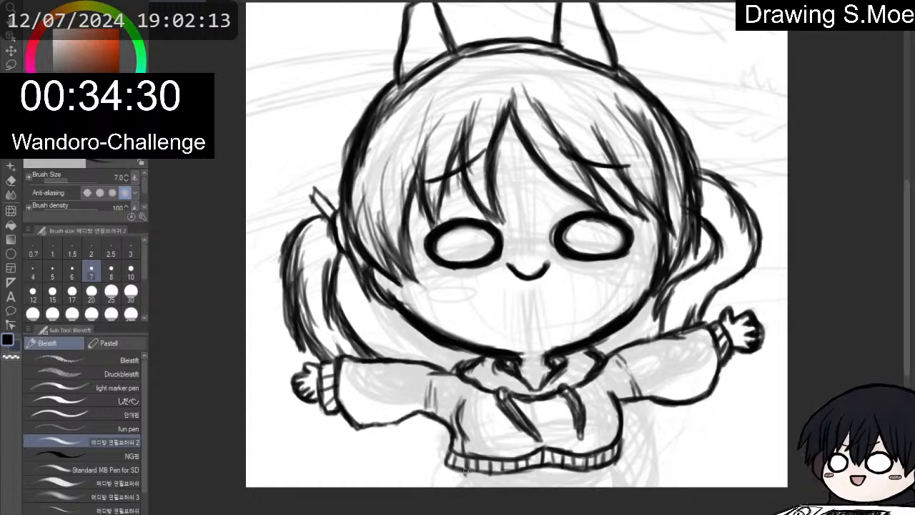
# Draw short leg lines below both ends of the hoodie's waistband and hide the rough sketch.
pyautogui.moveTo(465, 471)
pyautogui.mouseDown()
pyautogui.moveTo(466, 486)
pyautogui.moveTo(451, 477)
pyautogui.moveTo(464, 481)
pyautogui.mouseUp()
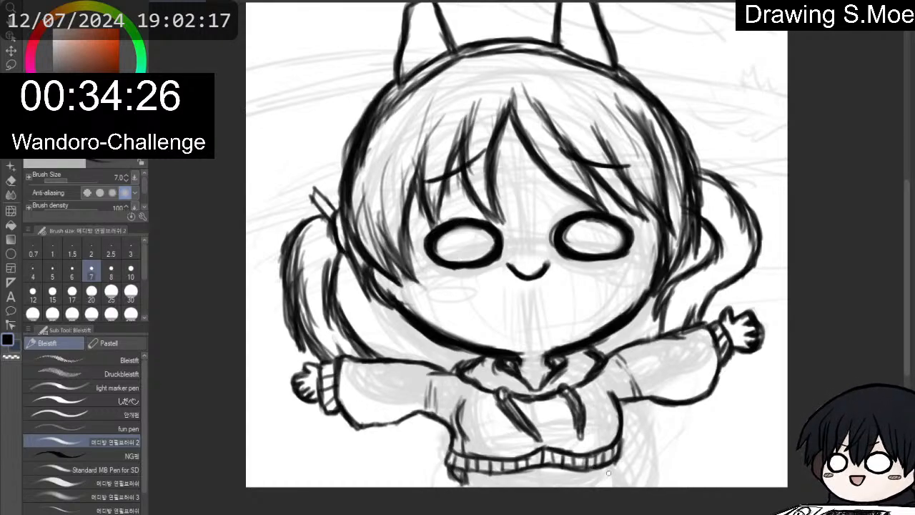
pyautogui.moveTo(608, 469); pyautogui.dragTo(612, 485)
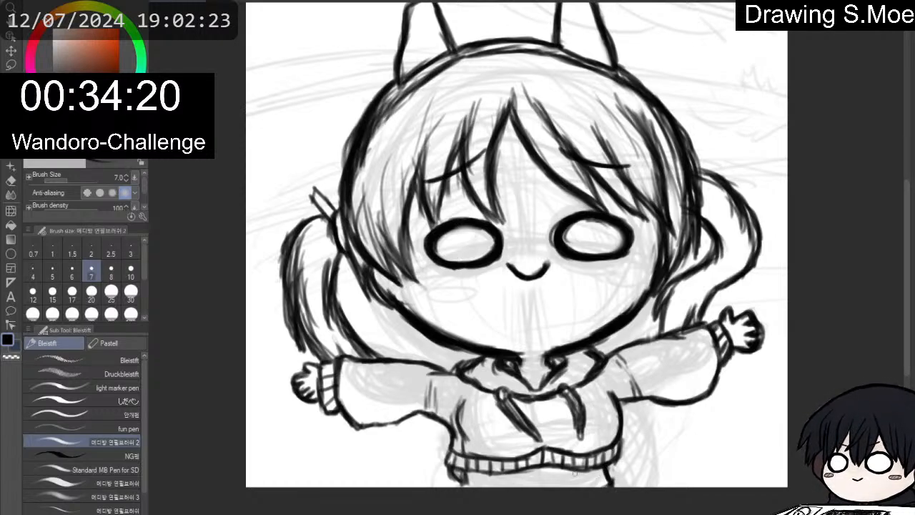
pyautogui.moveTo(467, 470)
pyautogui.mouseDown()
pyautogui.moveTo(462, 486)
pyautogui.moveTo(470, 486)
pyautogui.mouseUp()
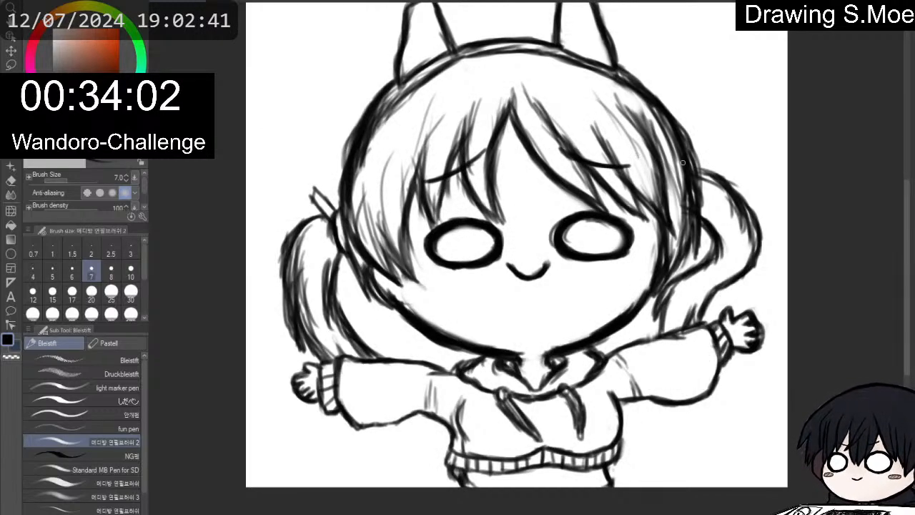
# Clean up and darken the hair strands along the upper right side of the head.
pyautogui.press('e')
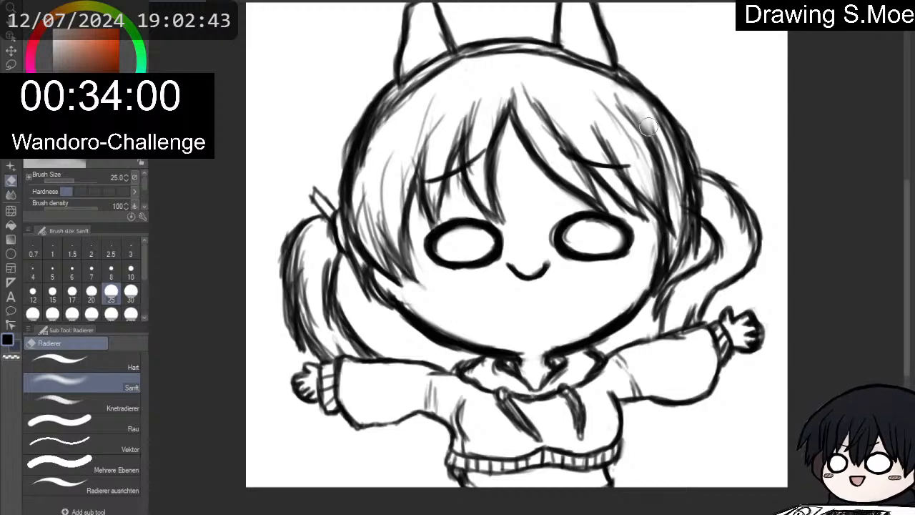
pyautogui.press('p')
pyautogui.moveTo(630, 115)
pyautogui.mouseDown()
pyautogui.moveTo(662, 162)
pyautogui.moveTo(648, 136)
pyautogui.mouseUp()
pyautogui.moveTo(623, 75)
pyautogui.mouseDown()
pyautogui.moveTo(641, 87)
pyautogui.moveTo(689, 161)
pyautogui.mouseUp()
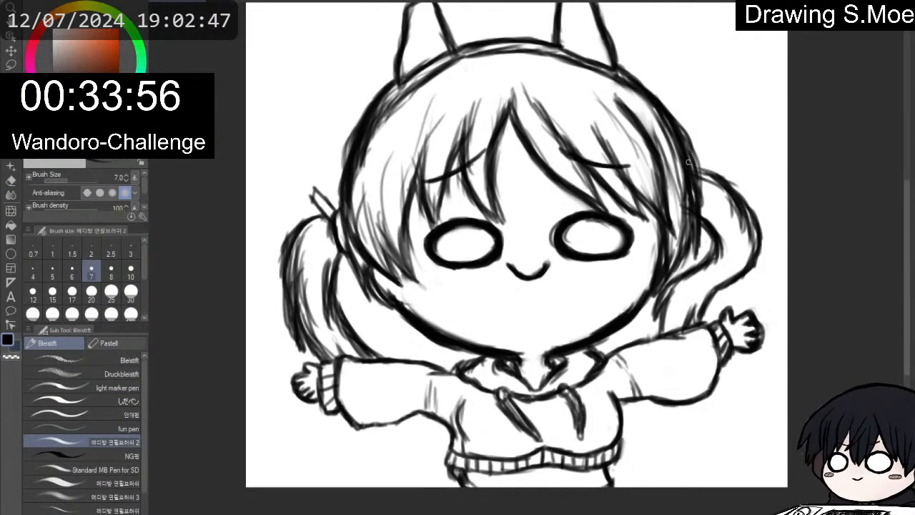
pyautogui.moveTo(663, 110); pyautogui.dragTo(687, 173)
# Mirror the canvas, clean up the side hair lock beside the right cheek and redraw its pointed tip.
pyautogui.press('h')
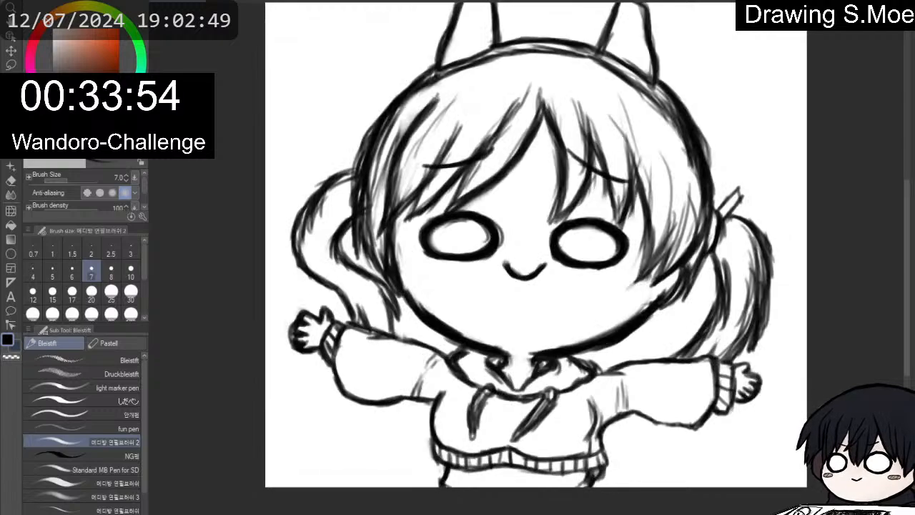
pyautogui.press('e')
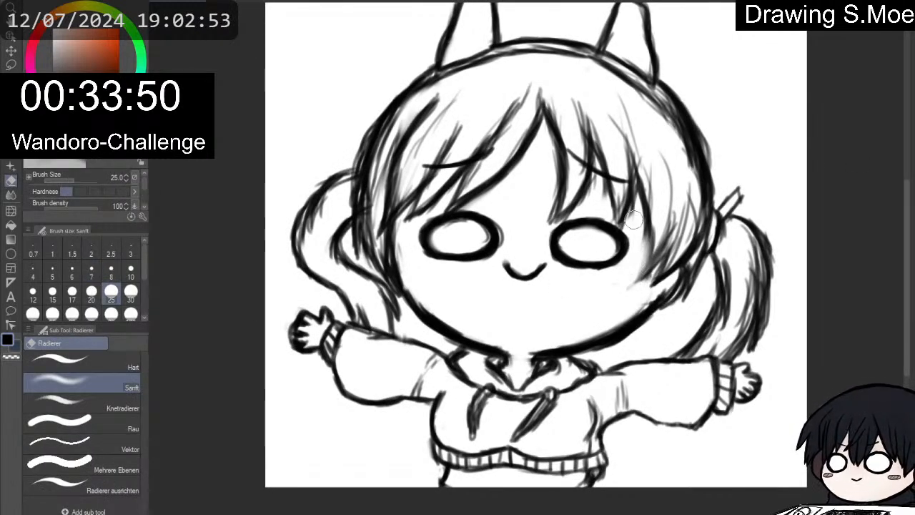
pyautogui.press('p')
pyautogui.moveTo(648, 234); pyautogui.dragTo(634, 282)
pyautogui.moveTo(646, 250)
pyautogui.mouseDown()
pyautogui.moveTo(631, 284)
pyautogui.moveTo(658, 268)
pyautogui.mouseUp()
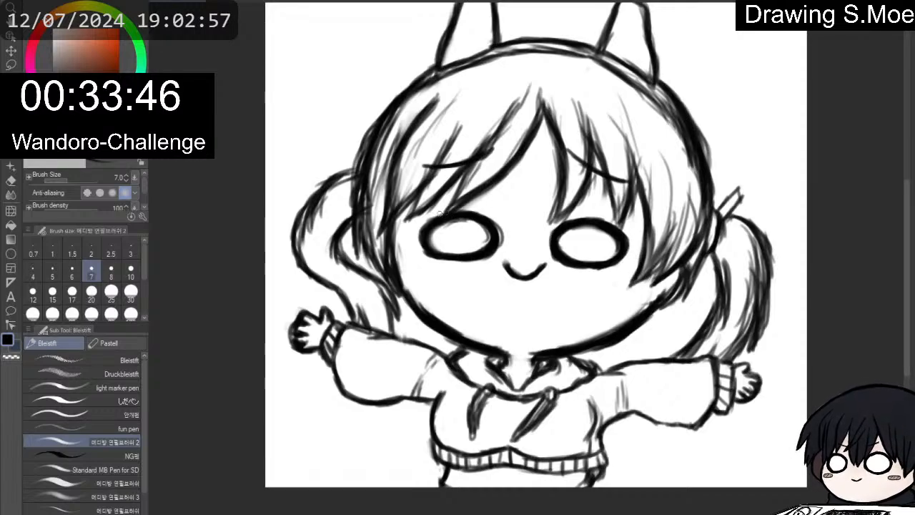
# Erase stray marks around both eyes in the mirrored view and go over the left edges of their outlines.
pyautogui.press('e')
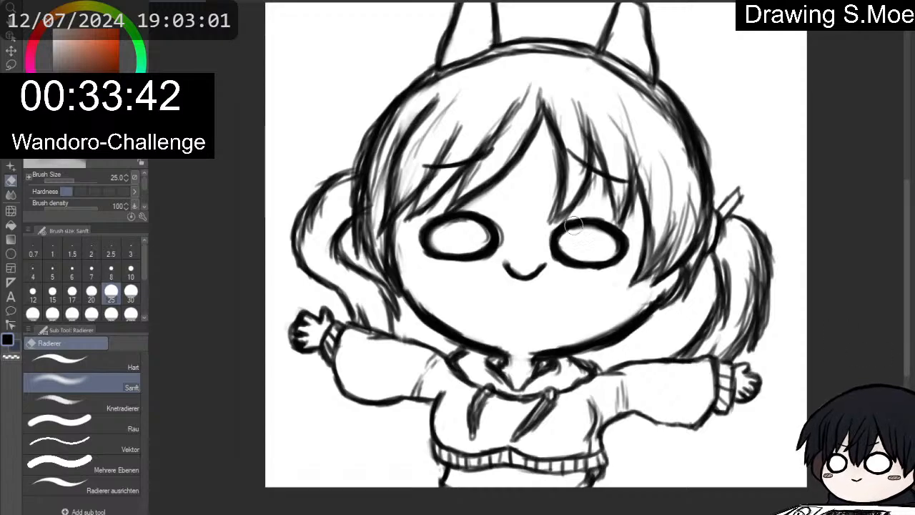
pyautogui.press('p')
pyautogui.press('e')
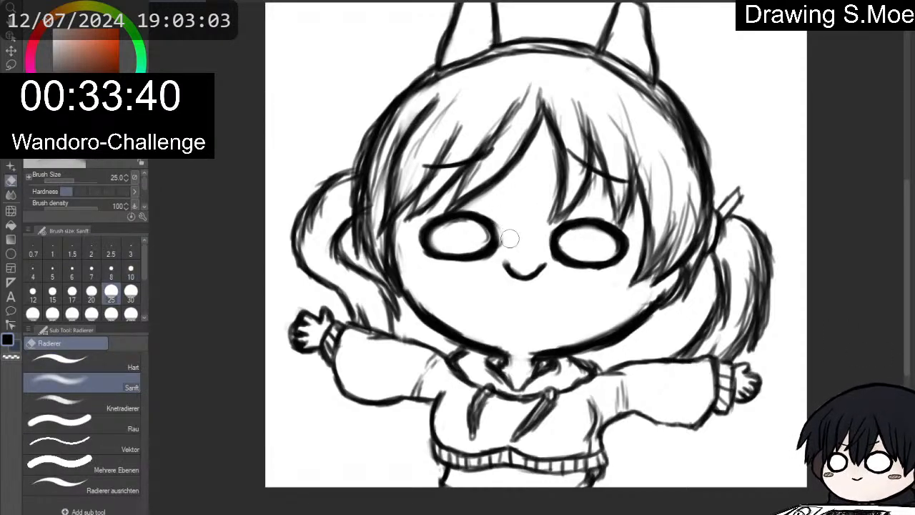
pyautogui.press('p')
pyautogui.moveTo(427, 241)
pyautogui.mouseDown()
pyautogui.moveTo(426, 255)
pyautogui.moveTo(450, 259)
pyautogui.moveTo(494, 248)
pyautogui.moveTo(493, 228)
pyautogui.moveTo(439, 224)
pyautogui.moveTo(482, 223)
pyautogui.moveTo(446, 222)
pyautogui.mouseUp()
pyautogui.moveTo(569, 229)
pyautogui.mouseDown()
pyautogui.moveTo(607, 233)
pyautogui.moveTo(574, 225)
pyautogui.moveTo(561, 249)
pyautogui.mouseUp()
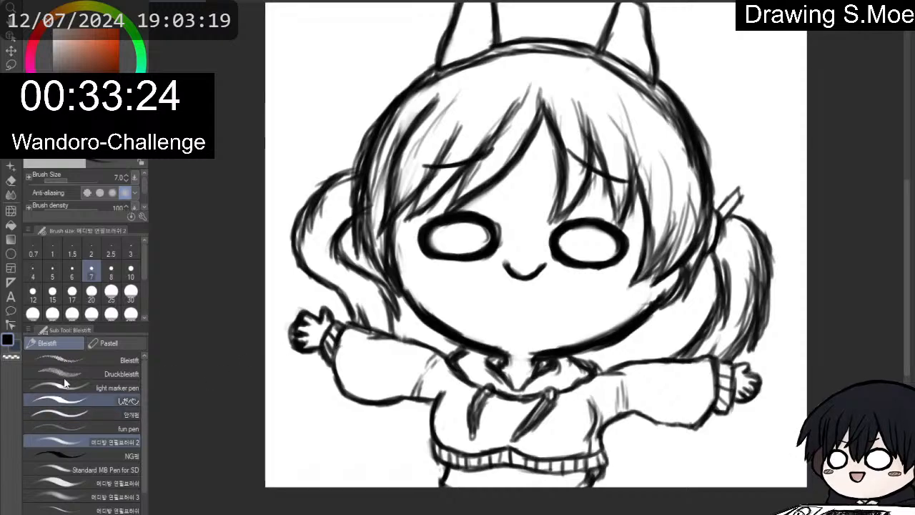
# Mirror the canvas back, then erase the rough outer and inner edges of the right eye and redraw its outline.
pyautogui.scroll(3, 533, 196)
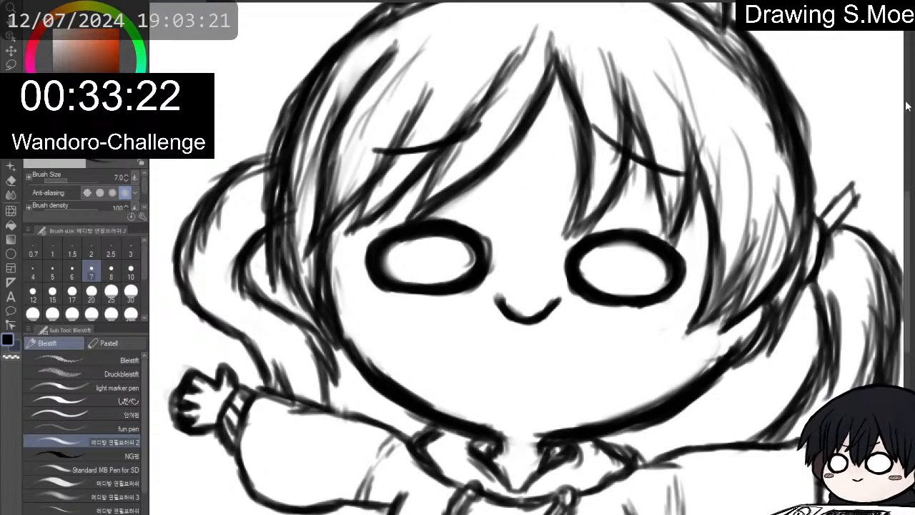
pyautogui.press('h')
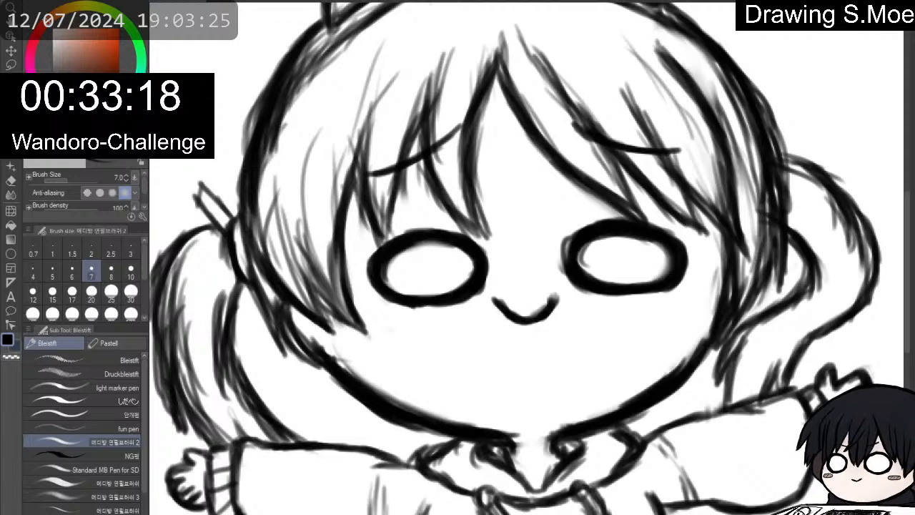
pyautogui.press('h')
pyautogui.press('h')
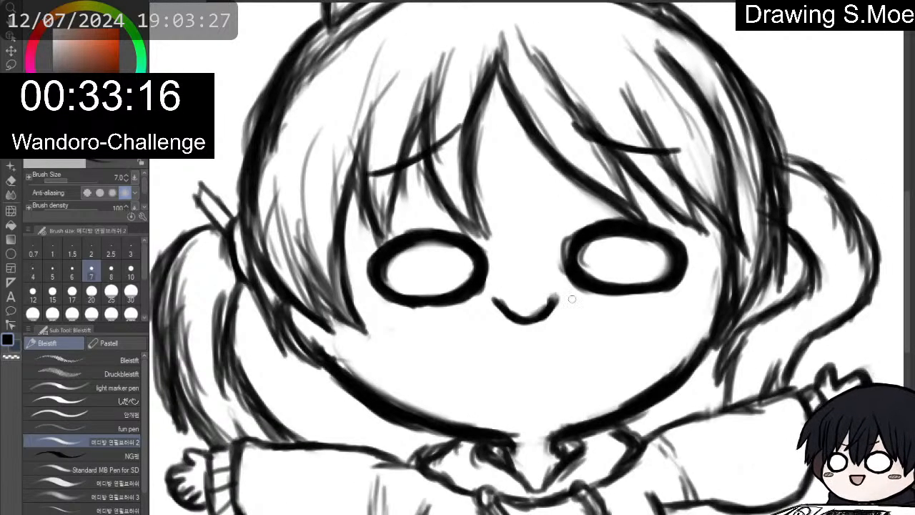
pyautogui.press('e')
pyautogui.moveTo(676, 241)
pyautogui.mouseDown()
pyautogui.moveTo(687, 289)
pyautogui.moveTo(659, 243)
pyautogui.mouseUp()
pyautogui.press('p')
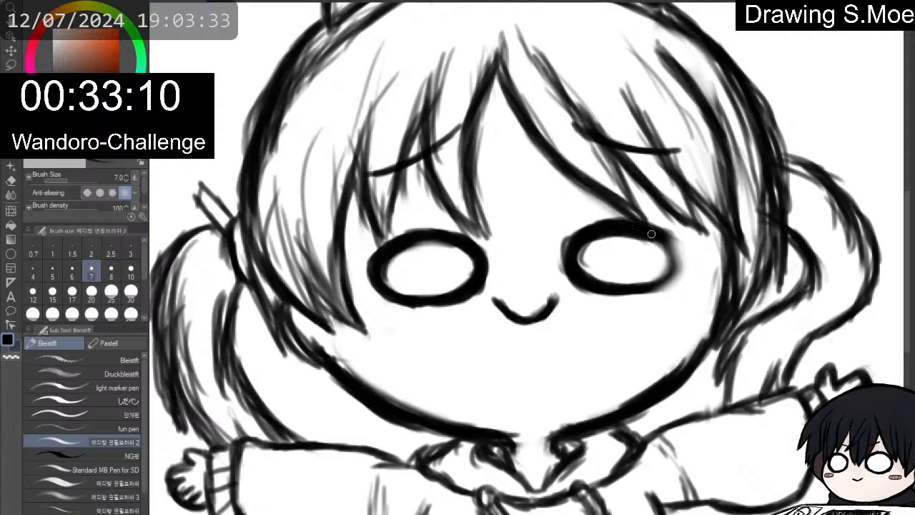
pyautogui.moveTo(652, 235)
pyautogui.mouseDown()
pyautogui.moveTo(675, 257)
pyautogui.moveTo(676, 272)
pyautogui.moveTo(645, 284)
pyautogui.mouseUp()
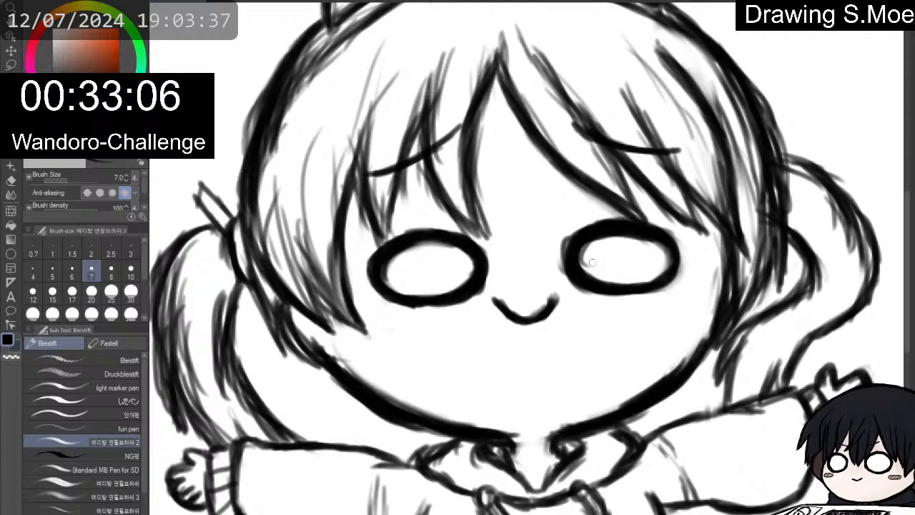
pyautogui.press('e')
pyautogui.moveTo(618, 253)
pyautogui.mouseDown()
pyautogui.moveTo(650, 257)
pyautogui.moveTo(639, 262)
pyautogui.moveTo(606, 232)
pyautogui.moveTo(590, 245)
pyautogui.moveTo(607, 229)
pyautogui.moveTo(594, 231)
pyautogui.moveTo(653, 223)
pyautogui.moveTo(604, 229)
pyautogui.moveTo(649, 233)
pyautogui.moveTo(633, 224)
pyautogui.moveTo(659, 236)
pyautogui.mouseUp()
pyautogui.press('p')
pyautogui.moveTo(597, 233)
pyautogui.mouseDown()
pyautogui.moveTo(580, 274)
pyautogui.moveTo(622, 287)
pyautogui.moveTo(672, 275)
pyautogui.moveTo(620, 283)
pyautogui.moveTo(582, 273)
pyautogui.moveTo(601, 233)
pyautogui.mouseUp()
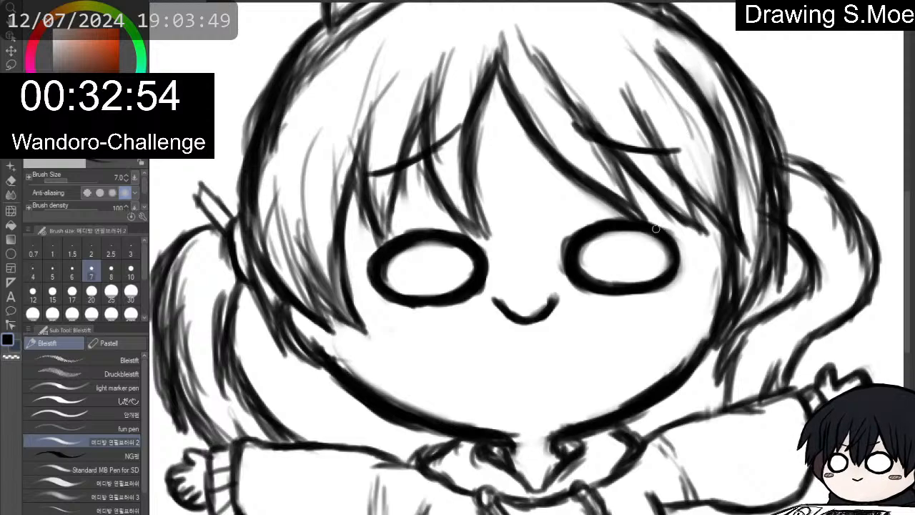
# Erase stray marks beside the right eye and smooth the lower left outlines of both eyes.
pyautogui.press('e')
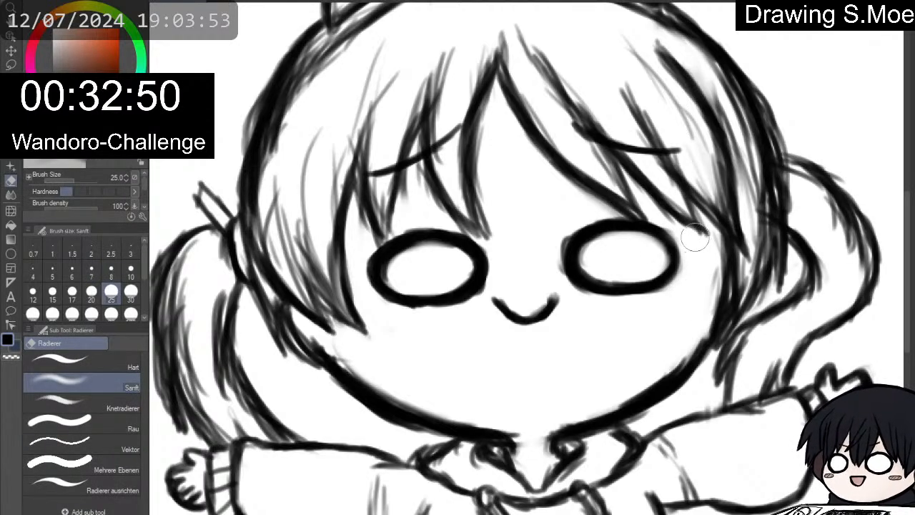
pyautogui.press('p')
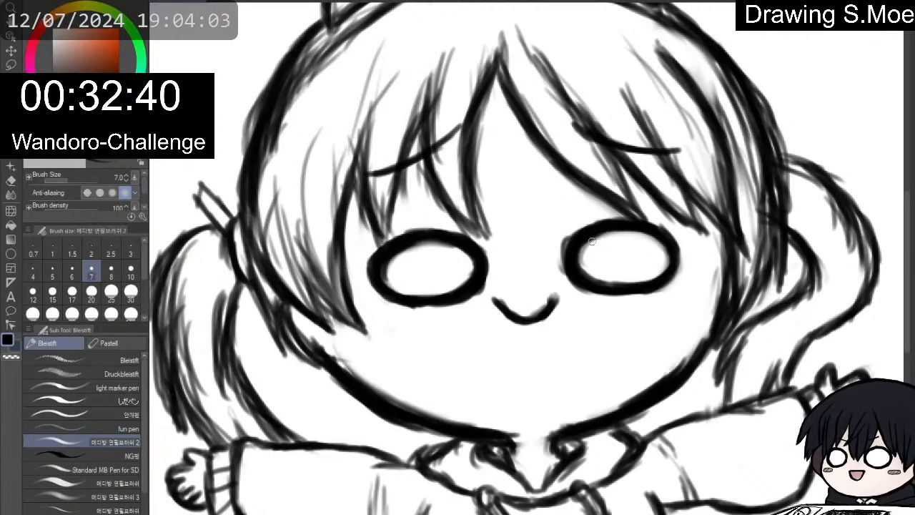
pyautogui.moveTo(574, 277); pyautogui.dragTo(626, 284)
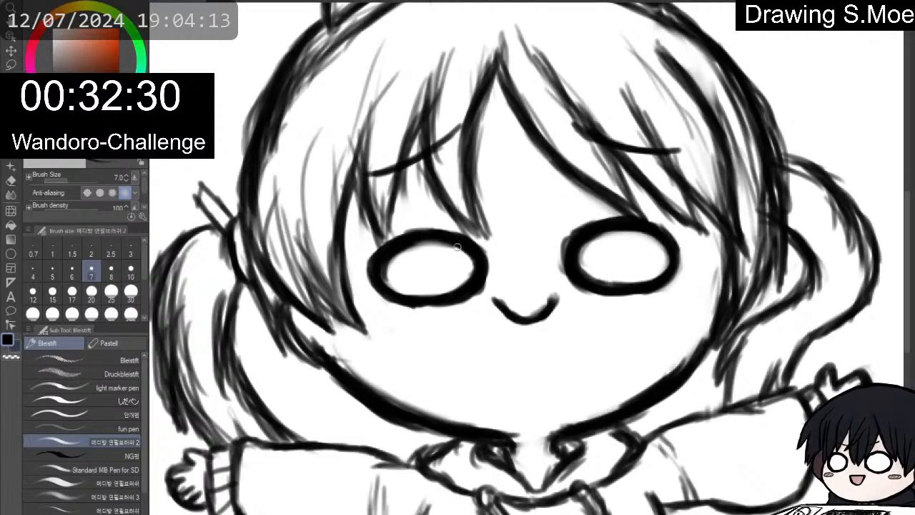
pyautogui.moveTo(387, 249)
pyautogui.mouseDown()
pyautogui.moveTo(389, 296)
pyautogui.moveTo(441, 301)
pyautogui.mouseUp()
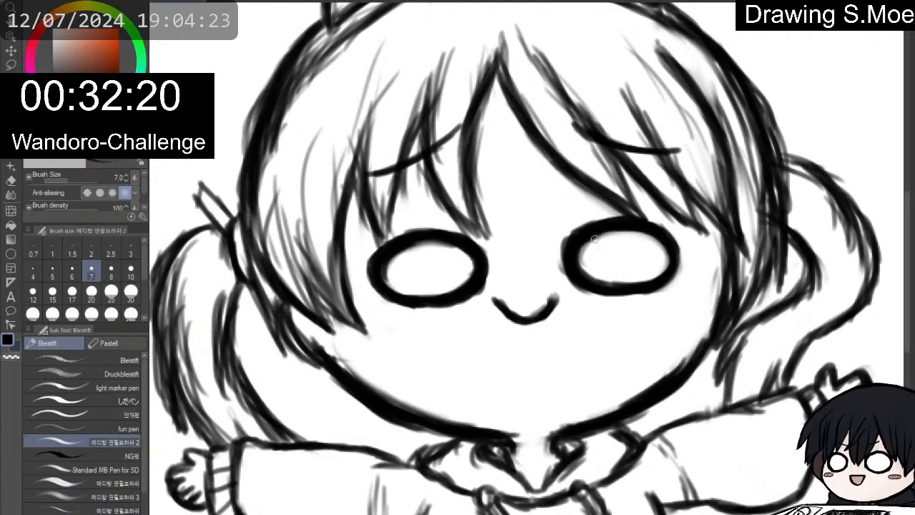
# Smooth the left edge of the right eye's outline with the size 7 pencil brush.
pyautogui.press('e')
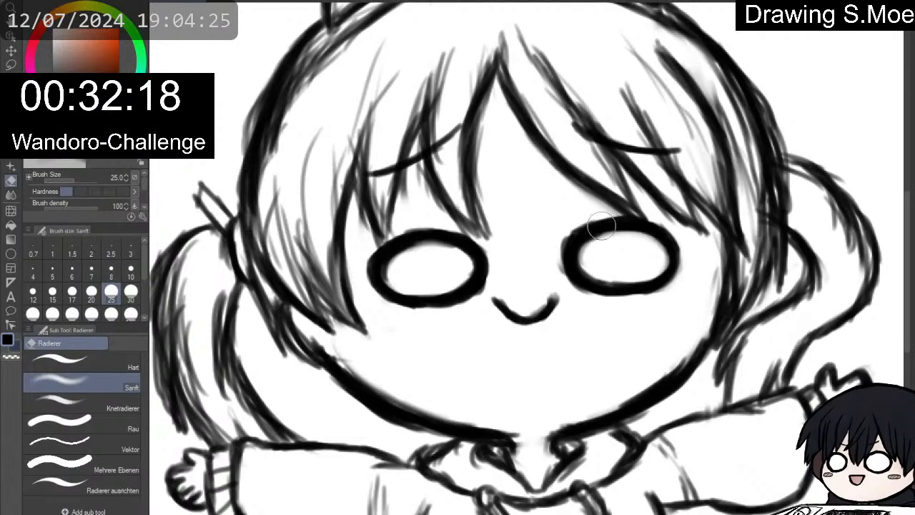
pyautogui.press('p')
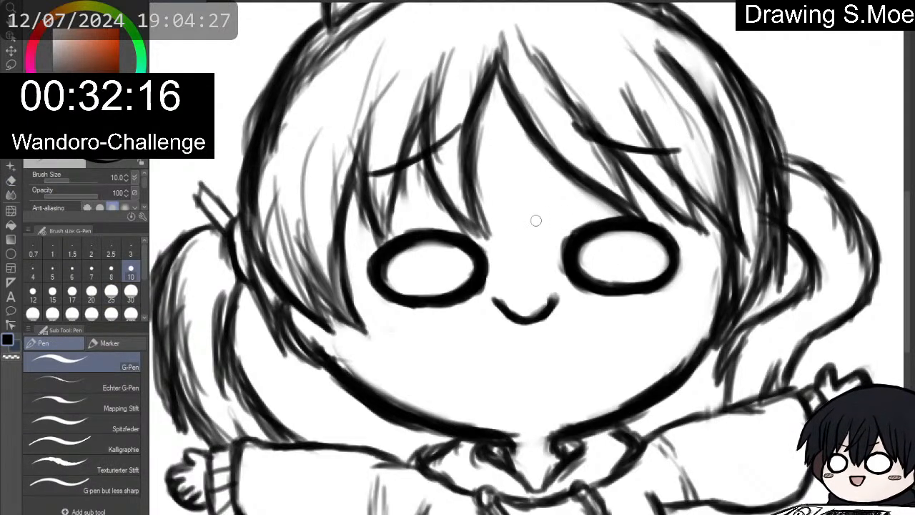
pyautogui.press('e')
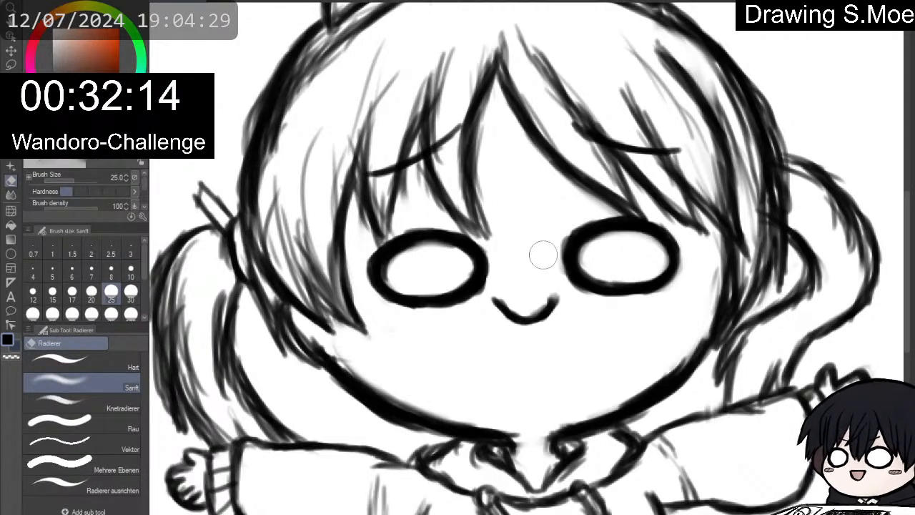
pyautogui.press('b')
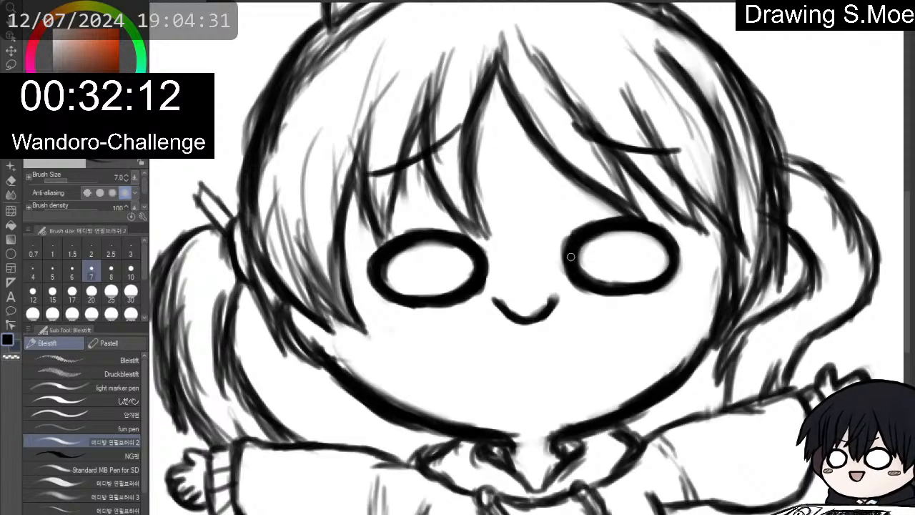
pyautogui.moveTo(571, 244); pyautogui.dragTo(586, 281)
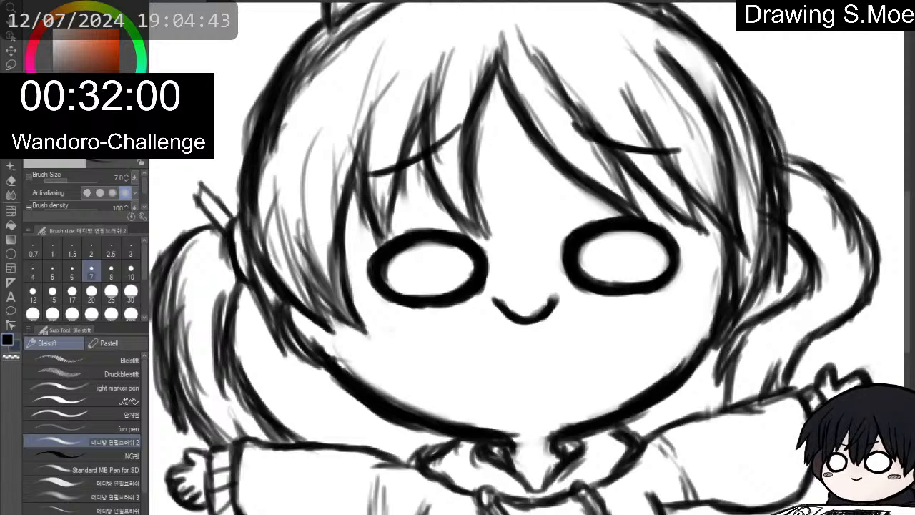
# Mirror the canvas, retouch the eye's outer edge and the hair beside it, and mirror the canvas back.
pyautogui.press('h')
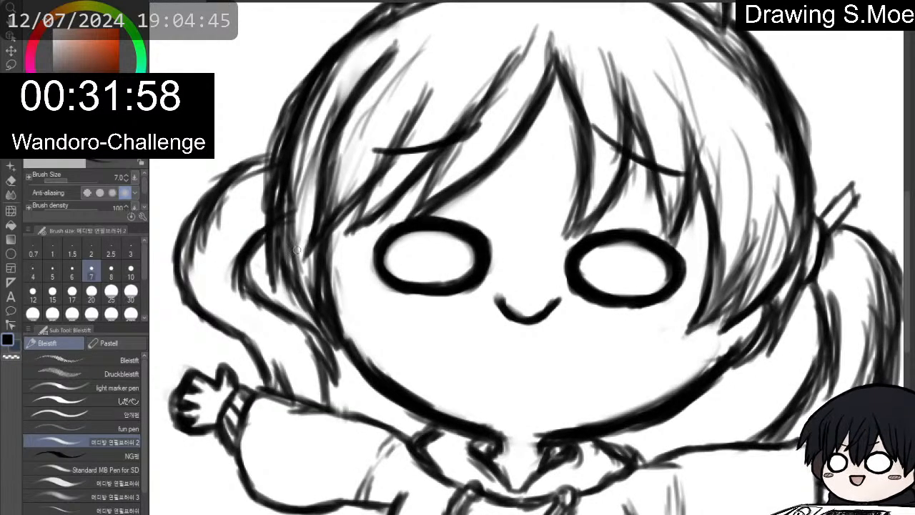
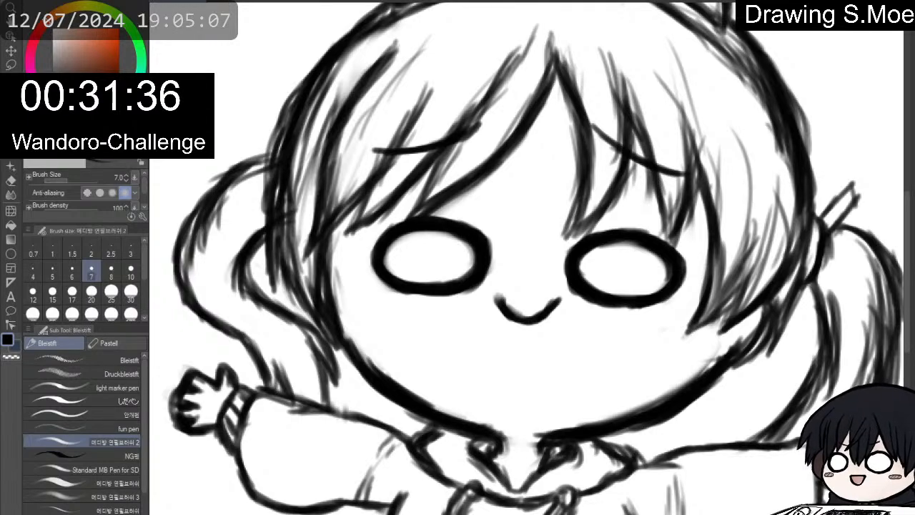
pyautogui.scroll(-4, 743, 151)
pyautogui.scroll(2, 743, 152)
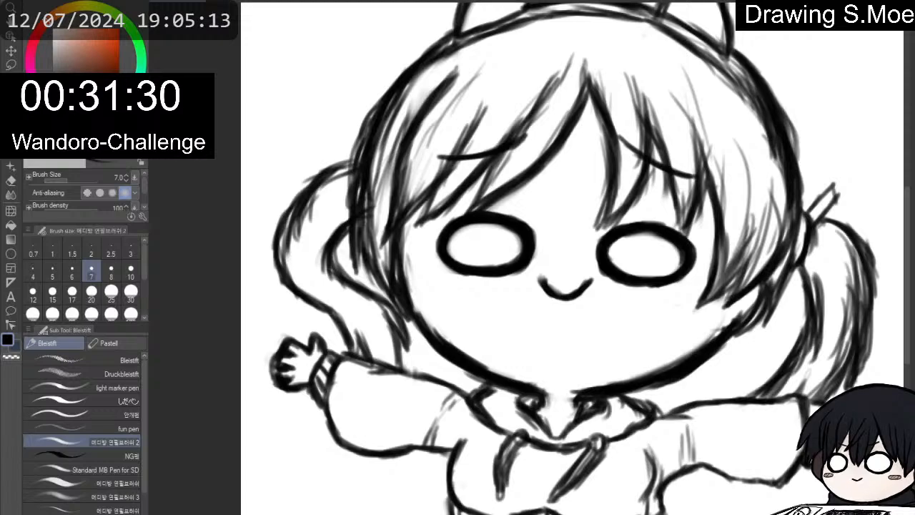
pyautogui.press('h')
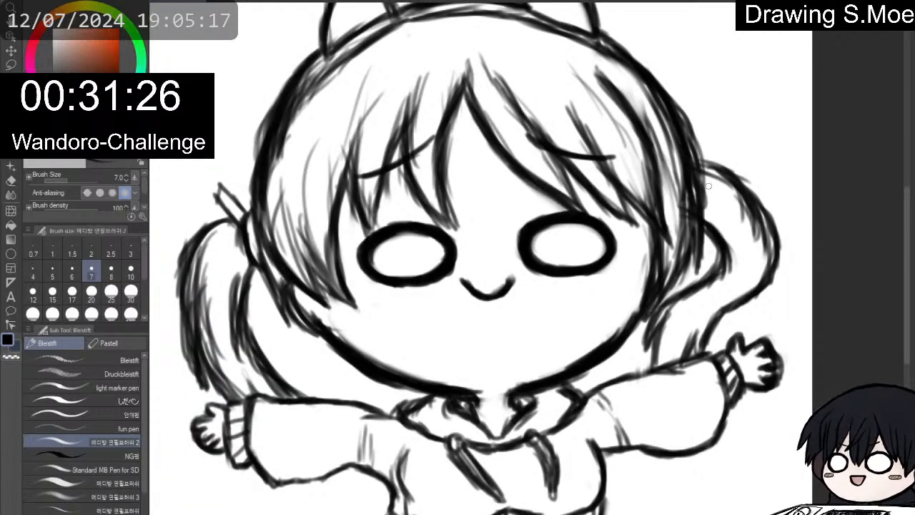
# Erase the thick rough line between the right eye and the side hair with the soft eraser.
pyautogui.press('p')
pyautogui.press('p')
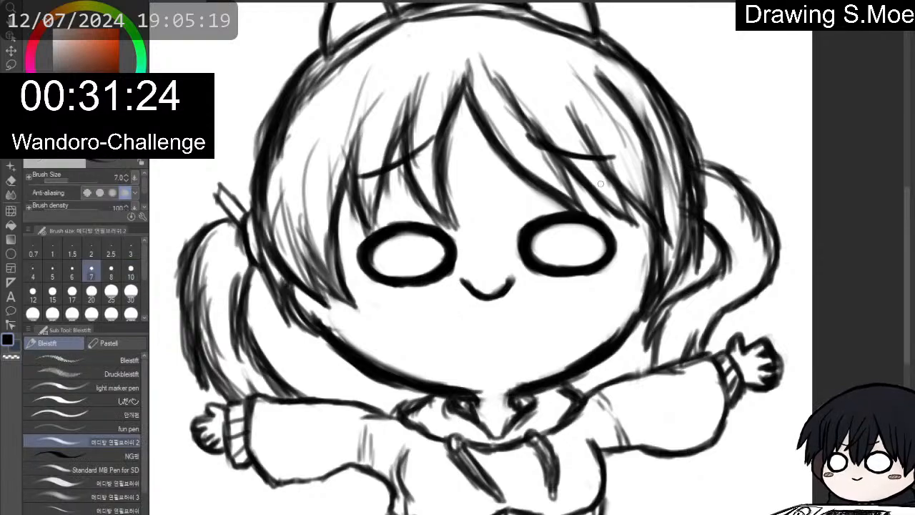
pyautogui.press('e')
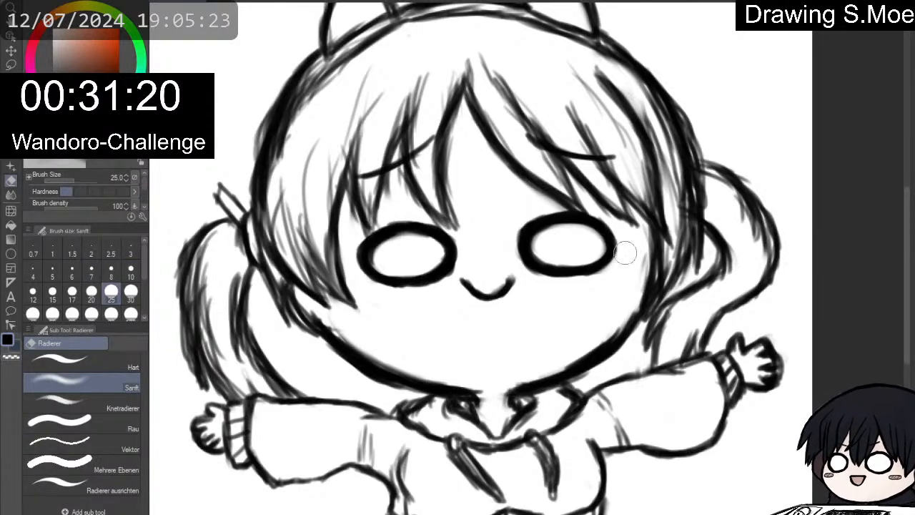
pyautogui.moveTo(652, 266)
pyautogui.mouseDown()
pyautogui.moveTo(643, 290)
pyautogui.moveTo(652, 245)
pyautogui.moveTo(655, 279)
pyautogui.mouseUp()
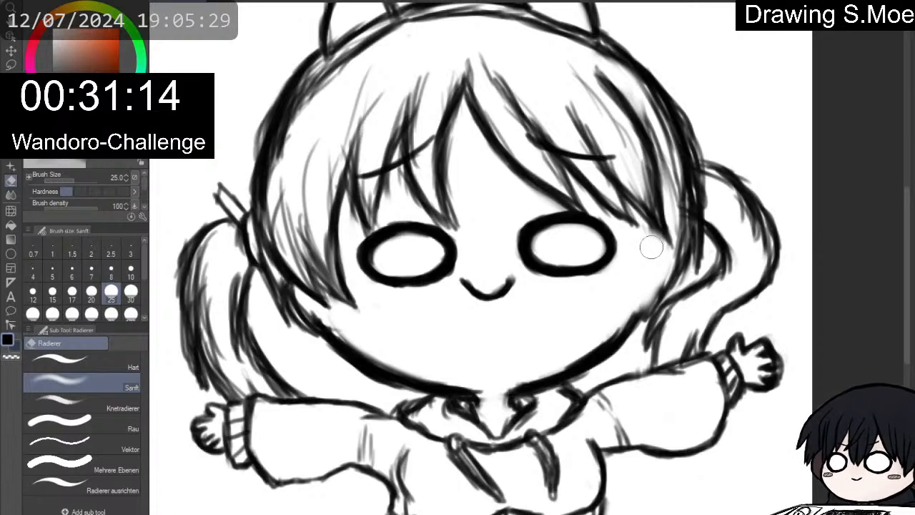
# Redraw the side hair strands beside the right cheek, tapering down toward the jaw.
pyautogui.press('p')
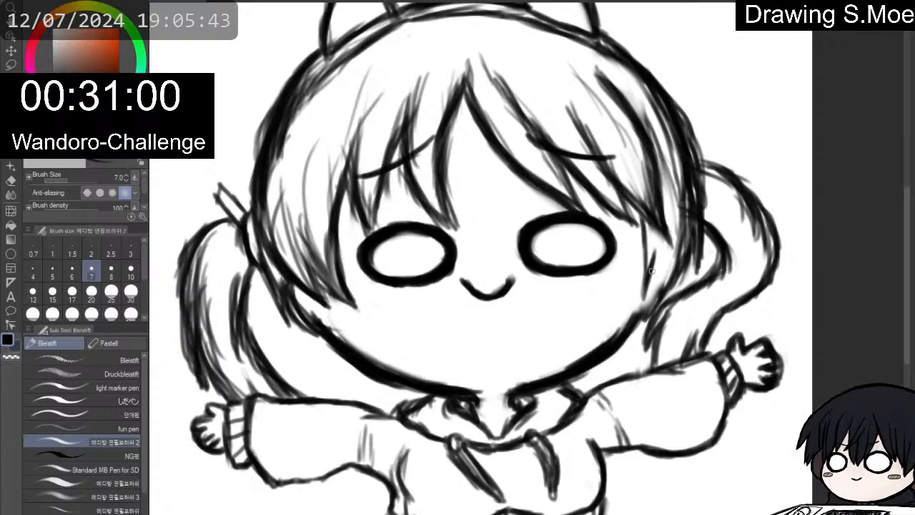
pyautogui.moveTo(651, 303); pyautogui.dragTo(680, 247)
pyautogui.moveTo(661, 287); pyautogui.dragTo(679, 246)
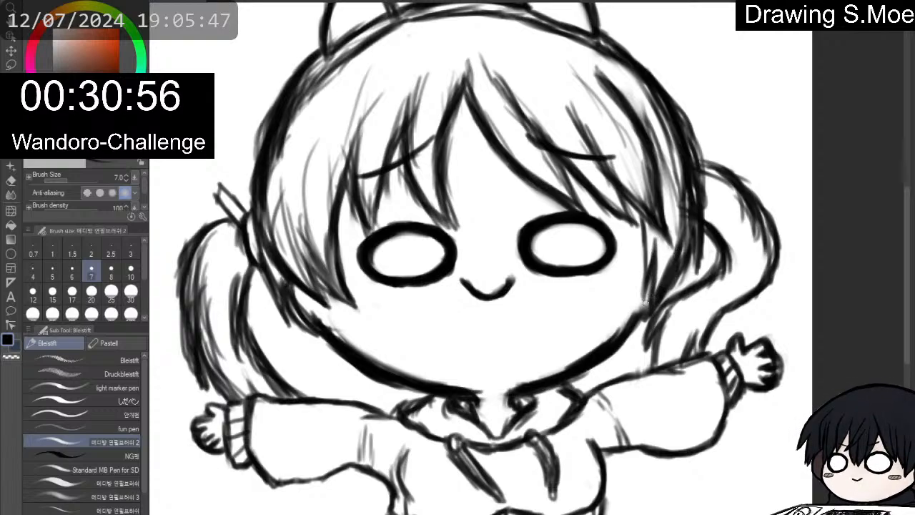
# Redraw the right cheek contour from the fringe tip down to the jaw line.
pyautogui.moveTo(636, 317); pyautogui.dragTo(646, 289)
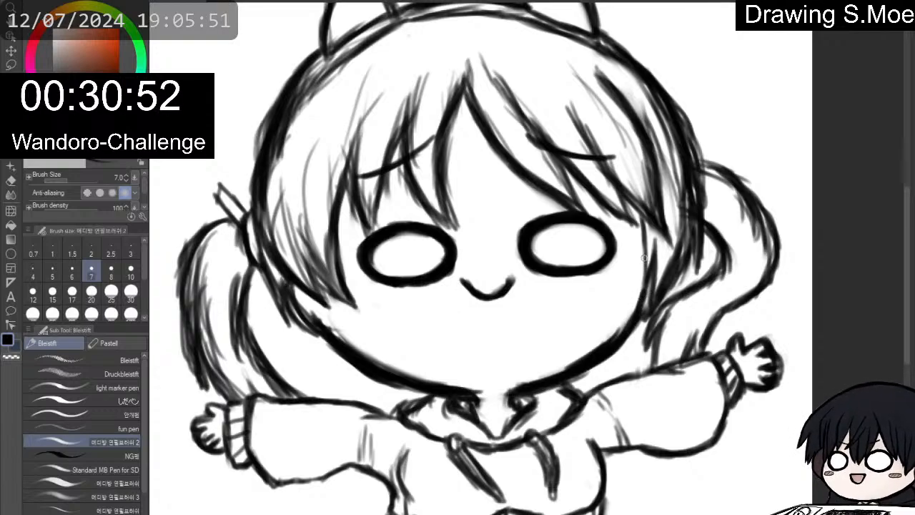
pyautogui.moveTo(639, 218); pyautogui.dragTo(644, 292)
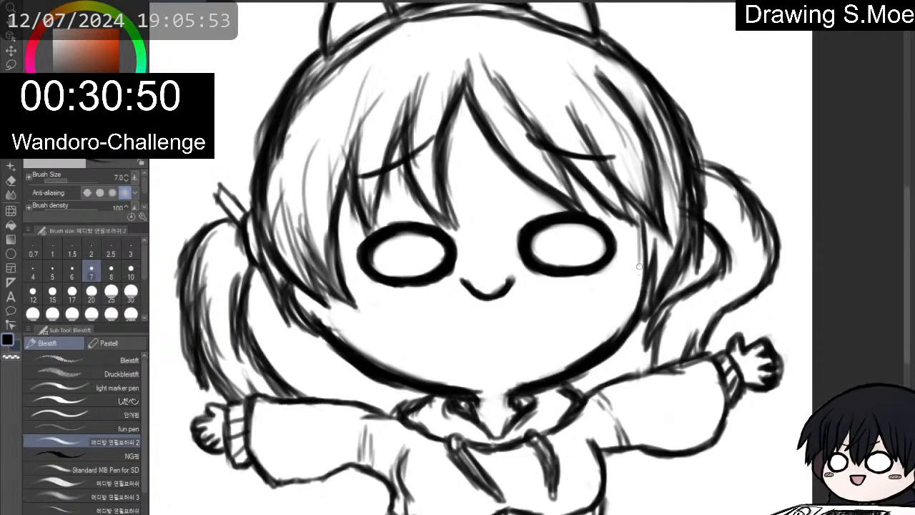
pyautogui.moveTo(642, 244); pyautogui.dragTo(638, 304)
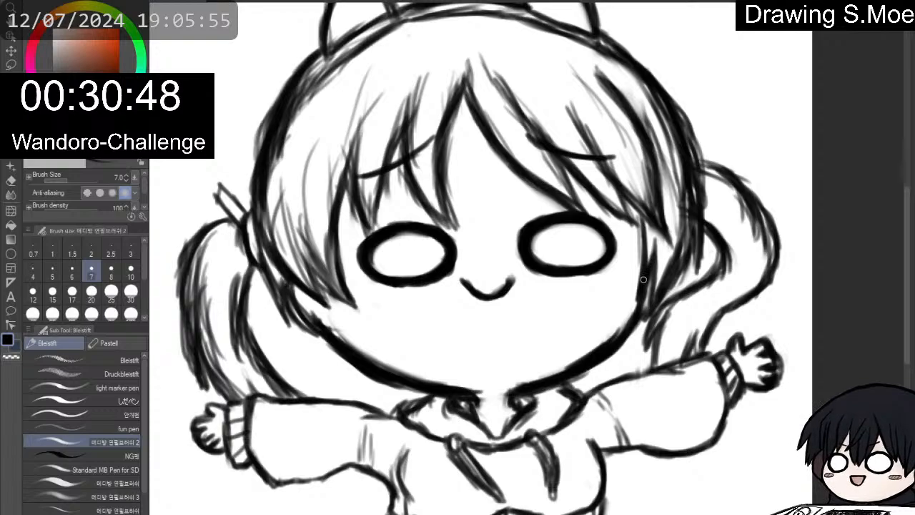
pyautogui.moveTo(642, 233)
pyautogui.mouseDown()
pyautogui.moveTo(641, 269)
pyautogui.moveTo(643, 245)
pyautogui.mouseUp()
pyautogui.moveTo(638, 213)
pyautogui.mouseDown()
pyautogui.moveTo(642, 266)
pyautogui.moveTo(637, 221)
pyautogui.mouseUp()
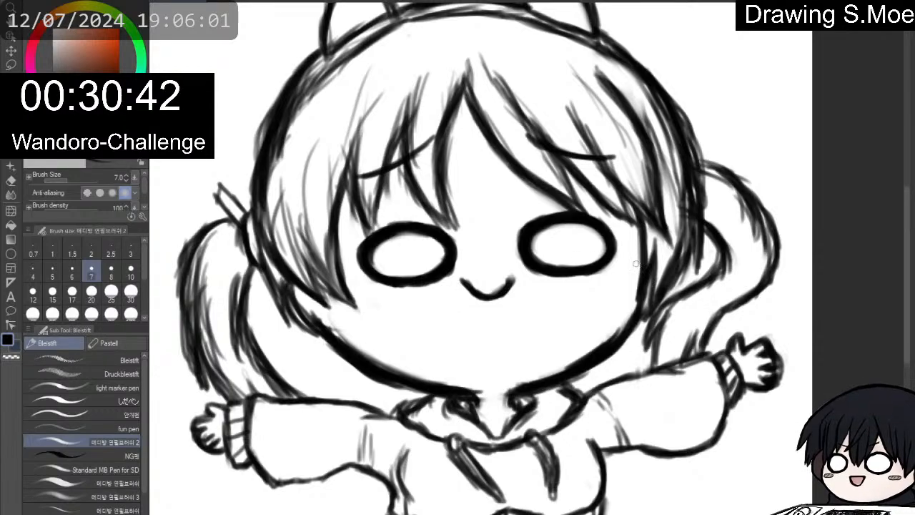
# Clean up and thicken the left jaw line below the side lock, and redraw the neck lines under the chin.
pyautogui.press('e')
pyautogui.moveTo(333, 317); pyautogui.dragTo(360, 332)
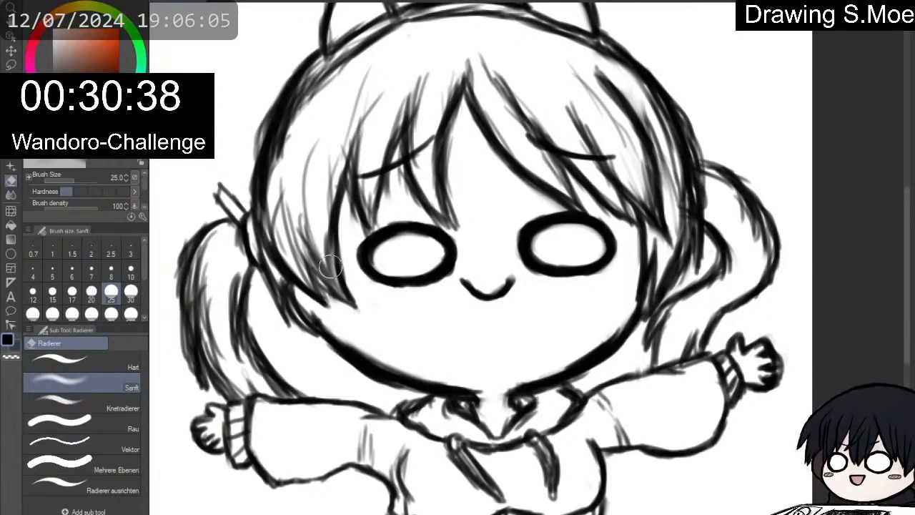
pyautogui.press('p')
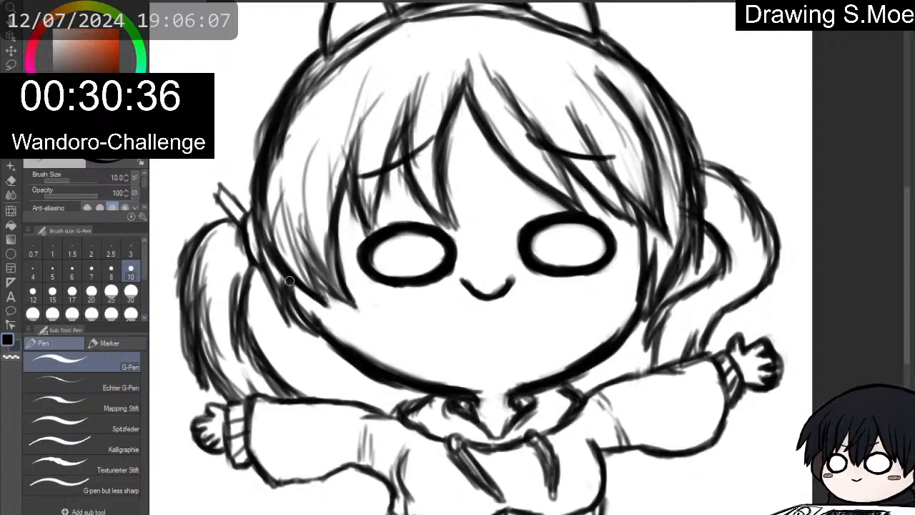
pyautogui.moveTo(288, 278); pyautogui.dragTo(301, 321)
pyautogui.press('p')
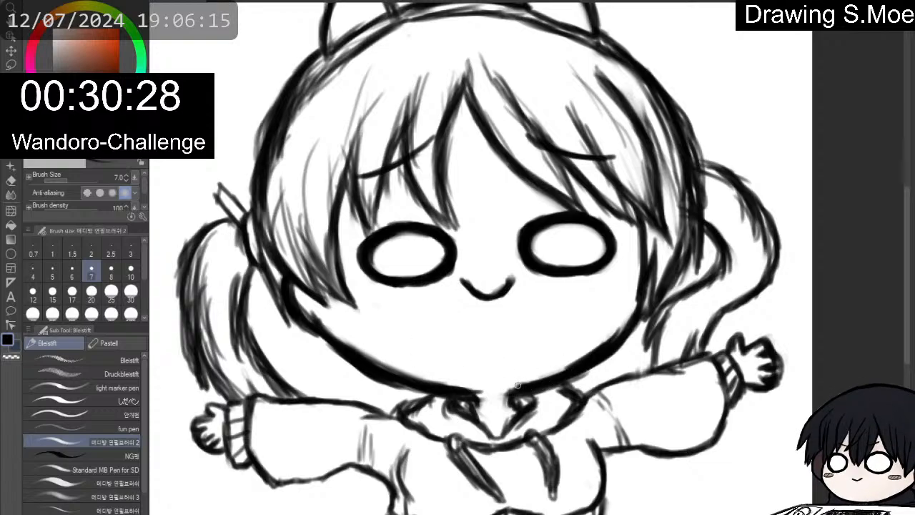
pyautogui.press('e')
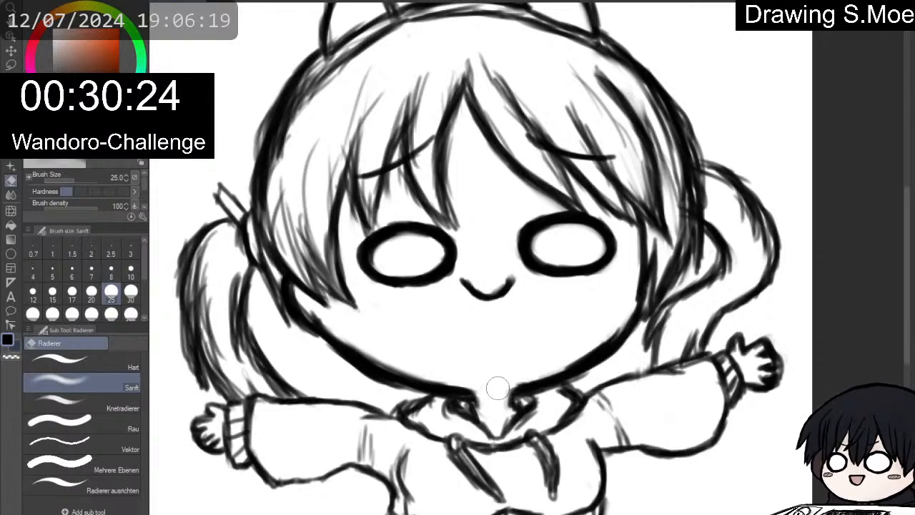
pyautogui.press('p')
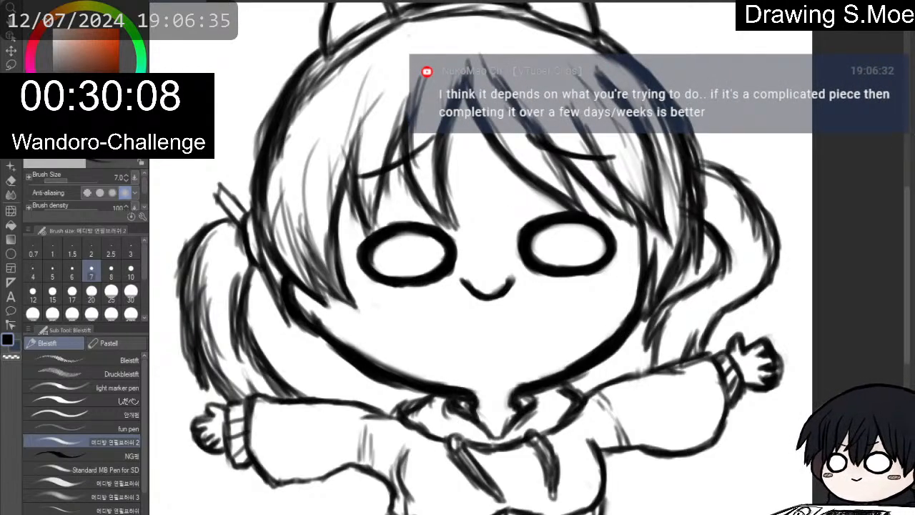
# Go over the fringe strands above the left eye to darken and sharpen their edges.
pyautogui.moveTo(599, 92); pyautogui.dragTo(635, 133)
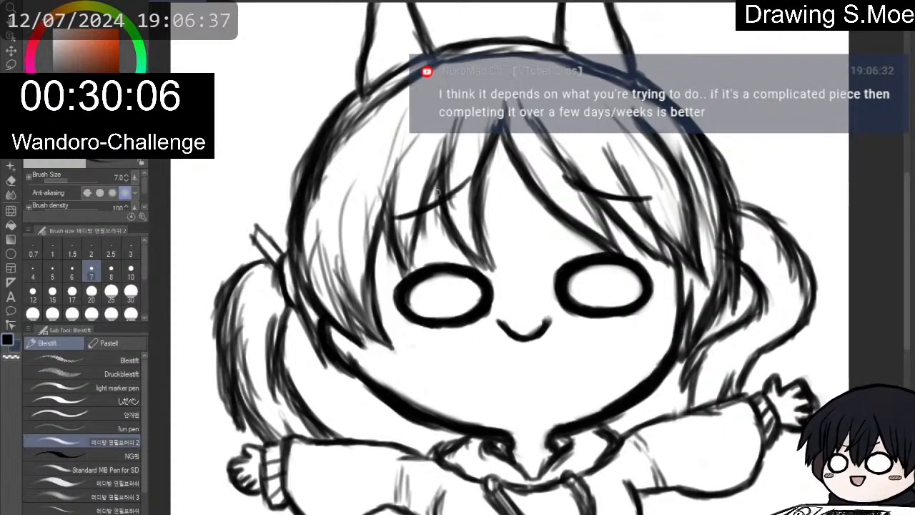
pyautogui.moveTo(450, 224)
pyautogui.mouseDown()
pyautogui.moveTo(489, 270)
pyautogui.moveTo(484, 181)
pyautogui.moveTo(497, 157)
pyautogui.mouseUp()
pyautogui.moveTo(440, 215)
pyautogui.mouseDown()
pyautogui.moveTo(436, 185)
pyautogui.moveTo(445, 230)
pyautogui.mouseUp()
pyautogui.moveTo(437, 177)
pyautogui.mouseDown()
pyautogui.moveTo(411, 269)
pyautogui.moveTo(394, 224)
pyautogui.moveTo(396, 192)
pyautogui.mouseUp()
pyautogui.moveTo(384, 218); pyautogui.dragTo(392, 179)
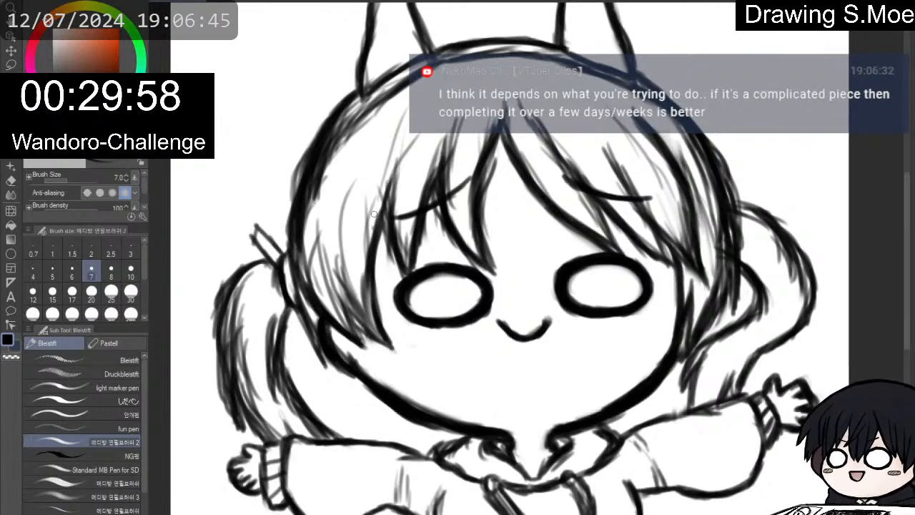
# Darken the left side hair lock and redraw its pointed tips beside the left cheek.
pyautogui.moveTo(371, 279); pyautogui.dragTo(379, 311)
pyautogui.moveTo(372, 259)
pyautogui.mouseDown()
pyautogui.moveTo(379, 326)
pyautogui.moveTo(366, 276)
pyautogui.moveTo(387, 343)
pyautogui.mouseUp()
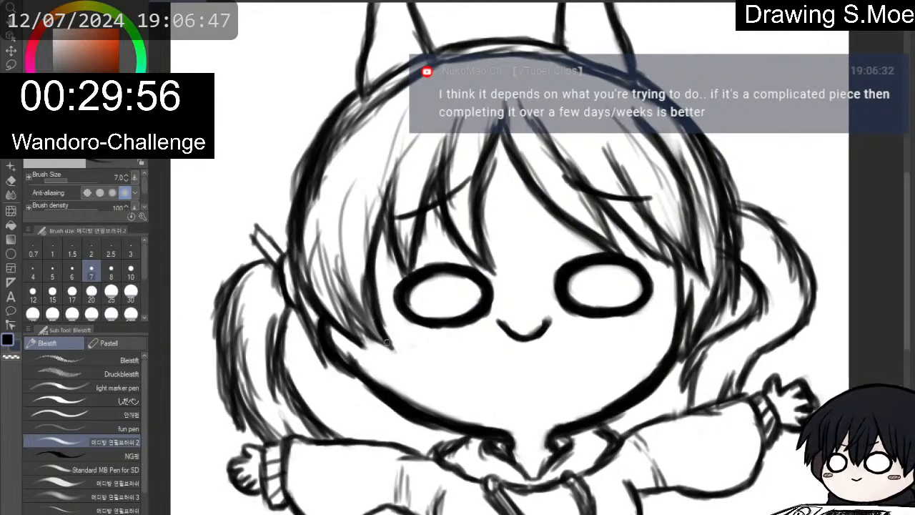
pyautogui.moveTo(345, 305)
pyautogui.mouseDown()
pyautogui.moveTo(335, 280)
pyautogui.moveTo(354, 312)
pyautogui.mouseUp()
pyautogui.moveTo(330, 259)
pyautogui.mouseDown()
pyautogui.moveTo(372, 332)
pyautogui.moveTo(341, 298)
pyautogui.moveTo(392, 346)
pyautogui.mouseUp()
pyautogui.moveTo(341, 290); pyautogui.dragTo(363, 344)
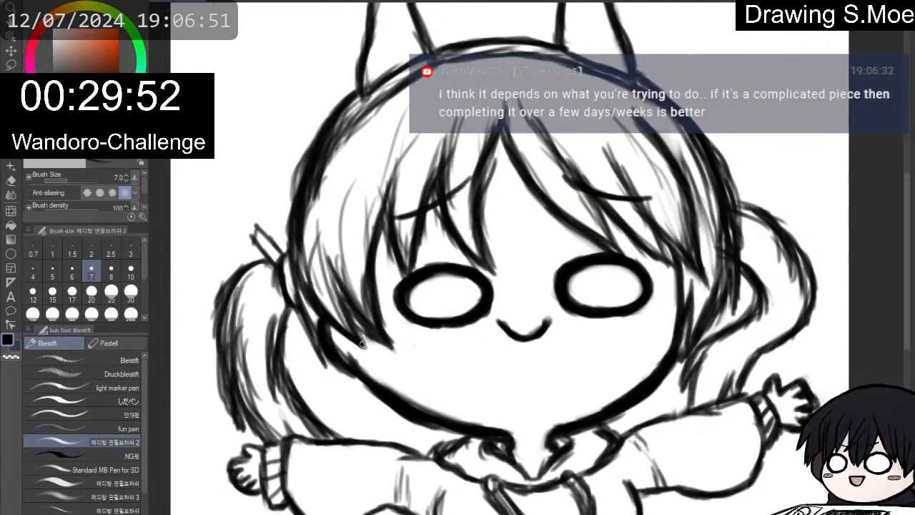
# Strengthen the upper left head outline and erase the rough strokes along its inner edge.
pyautogui.moveTo(299, 204); pyautogui.dragTo(310, 166)
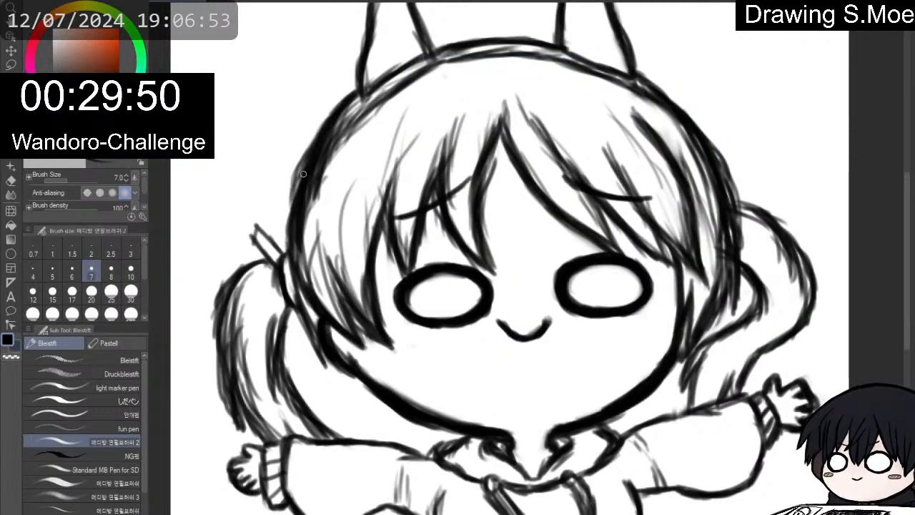
pyautogui.press('e')
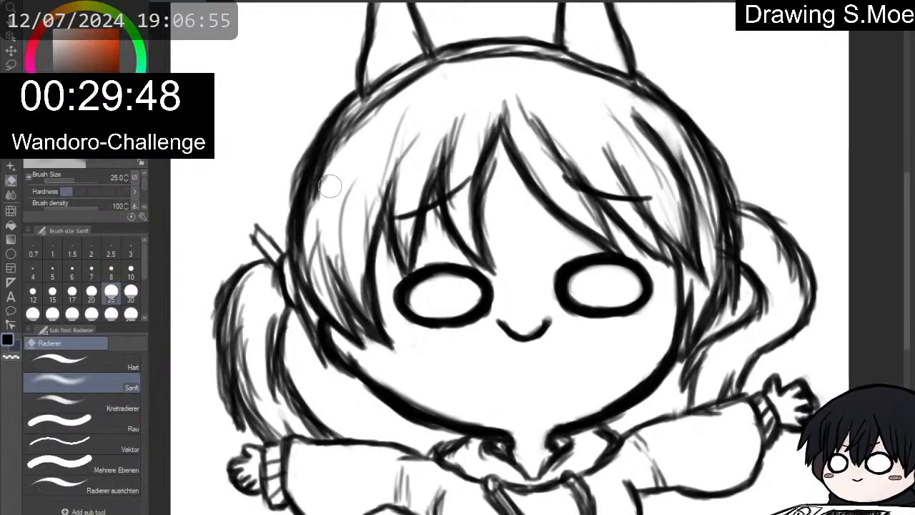
pyautogui.moveTo(325, 187)
pyautogui.mouseDown()
pyautogui.moveTo(349, 148)
pyautogui.moveTo(312, 206)
pyautogui.moveTo(317, 223)
pyautogui.moveTo(325, 119)
pyautogui.moveTo(290, 222)
pyautogui.moveTo(291, 203)
pyautogui.moveTo(295, 257)
pyautogui.moveTo(300, 155)
pyautogui.moveTo(298, 164)
pyautogui.moveTo(334, 113)
pyautogui.moveTo(313, 136)
pyautogui.mouseUp()
pyautogui.press('p')
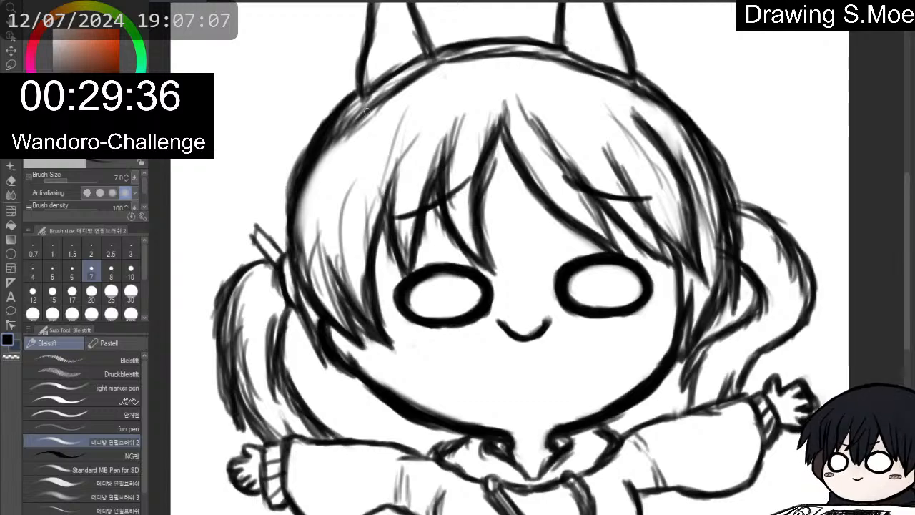
# Draw curved hair strands along the inside of the left head outline, running down from below the ear.
pyautogui.moveTo(367, 111); pyautogui.dragTo(328, 163)
pyautogui.moveTo(348, 128); pyautogui.dragTo(314, 201)
pyautogui.moveTo(329, 156); pyautogui.dragTo(295, 244)
pyautogui.moveTo(316, 184); pyautogui.dragTo(296, 231)
pyautogui.moveTo(318, 178); pyautogui.dragTo(297, 239)
pyautogui.moveTo(323, 166); pyautogui.dragTo(309, 215)
pyautogui.moveTo(337, 143); pyautogui.dragTo(325, 169)
pyautogui.moveTo(353, 122); pyautogui.dragTo(324, 164)
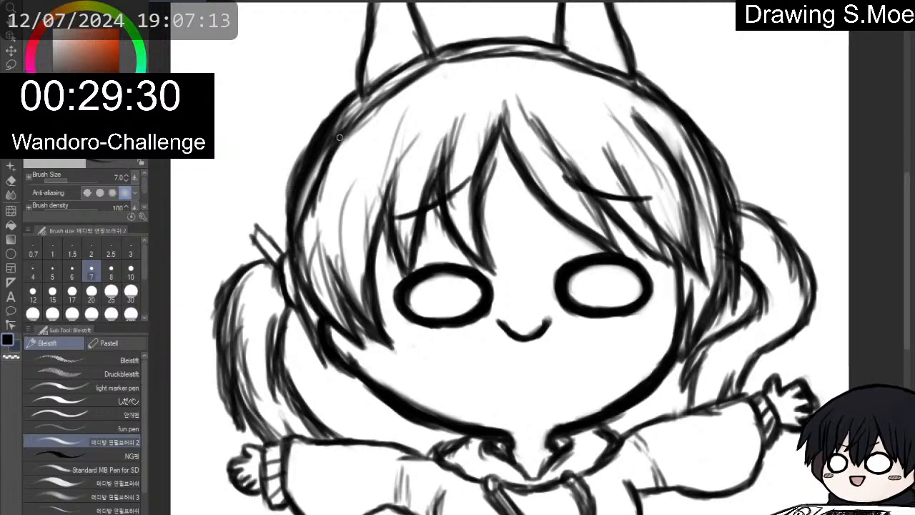
# Go over the inner line of the band across the top of the head, from the left ear to the right ear.
pyautogui.moveTo(372, 105)
pyautogui.mouseDown()
pyautogui.moveTo(410, 100)
pyautogui.moveTo(360, 118)
pyautogui.mouseUp()
pyautogui.moveTo(427, 73); pyautogui.dragTo(372, 104)
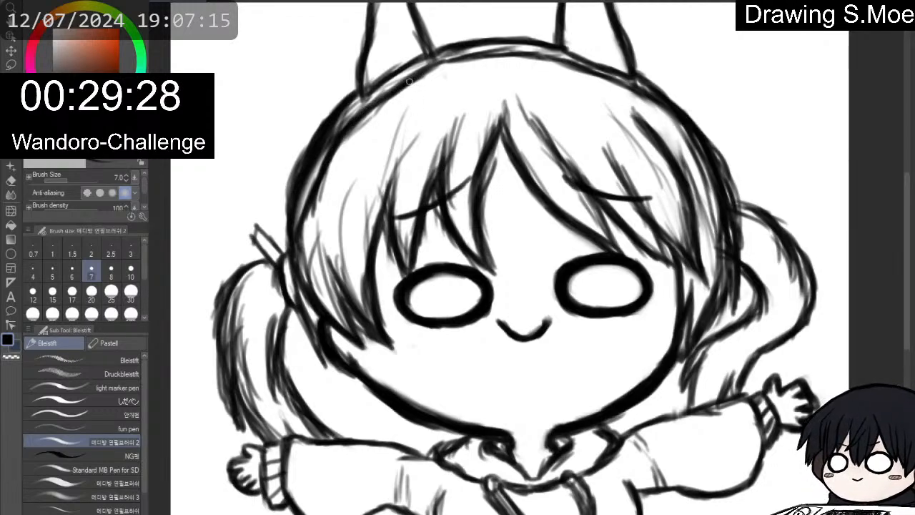
pyautogui.moveTo(453, 61)
pyautogui.mouseDown()
pyautogui.moveTo(418, 77)
pyautogui.moveTo(426, 72)
pyautogui.mouseUp()
pyautogui.moveTo(505, 50)
pyautogui.mouseDown()
pyautogui.moveTo(465, 60)
pyautogui.moveTo(578, 63)
pyautogui.mouseUp()
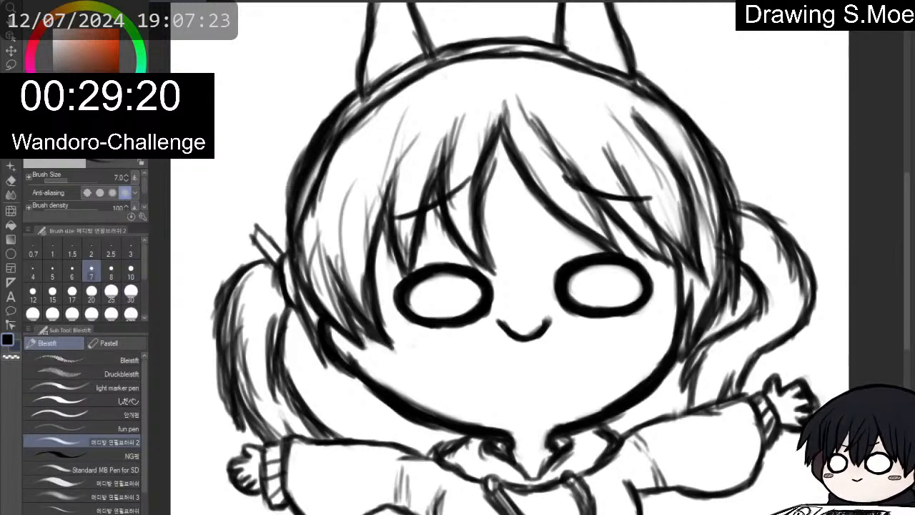
# Mirror the canvas, thicken the head outline below the right ear, and soft-erase the inner part of that heavy line.
pyautogui.press('h')
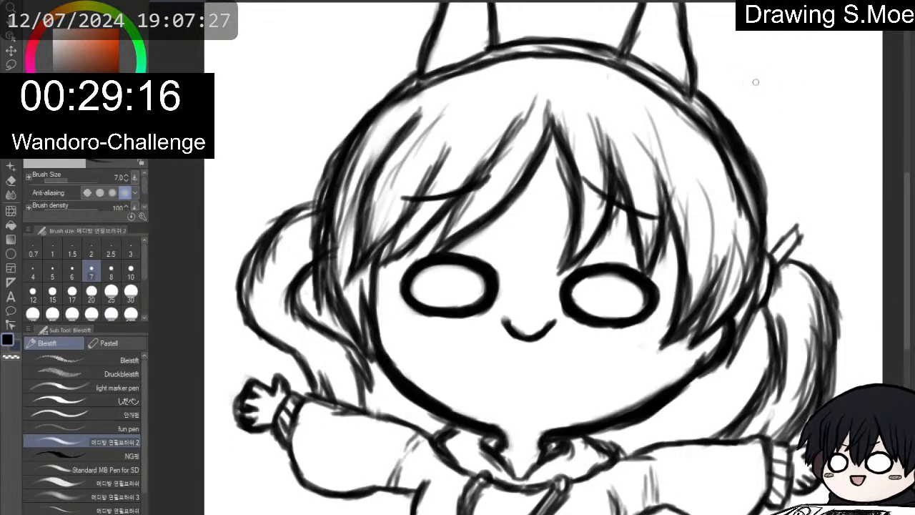
pyautogui.press('p')
pyautogui.press('p')
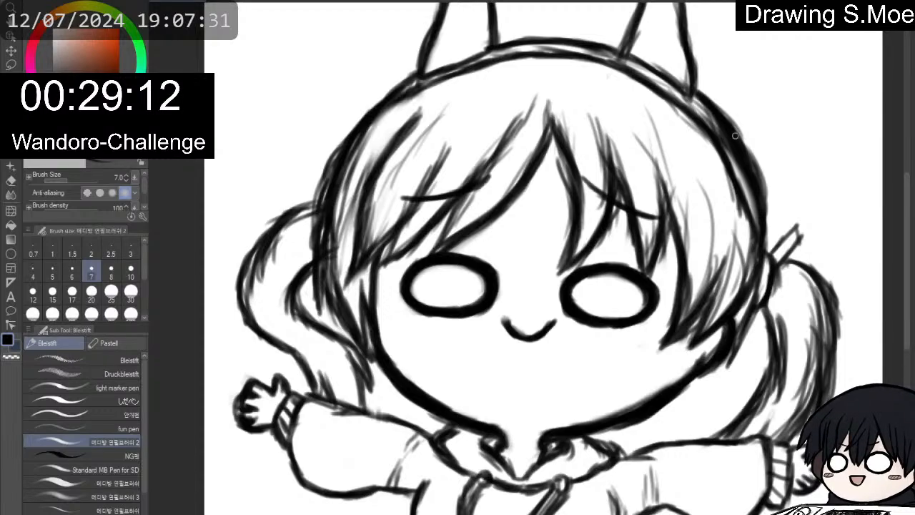
pyautogui.moveTo(731, 129)
pyautogui.mouseDown()
pyautogui.moveTo(756, 172)
pyautogui.moveTo(766, 249)
pyautogui.mouseUp()
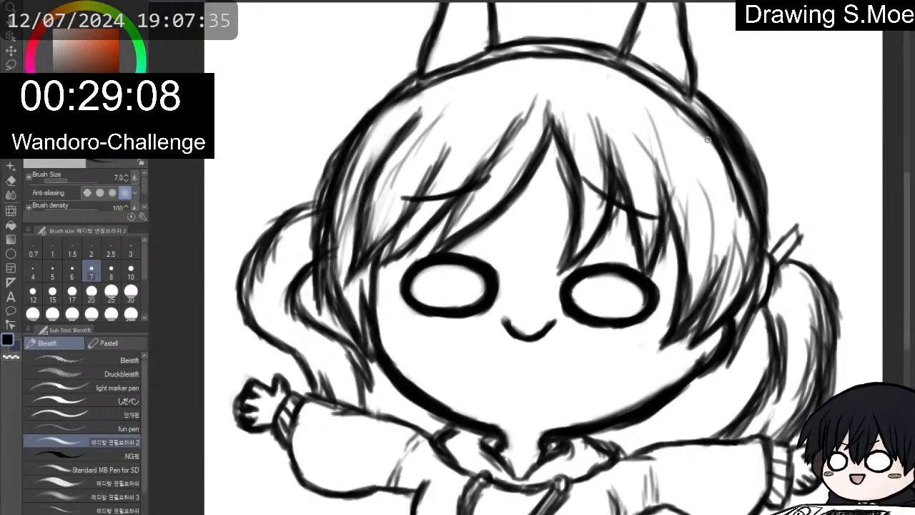
pyautogui.press('e')
pyautogui.moveTo(723, 137)
pyautogui.mouseDown()
pyautogui.moveTo(753, 194)
pyautogui.moveTo(723, 130)
pyautogui.mouseUp()
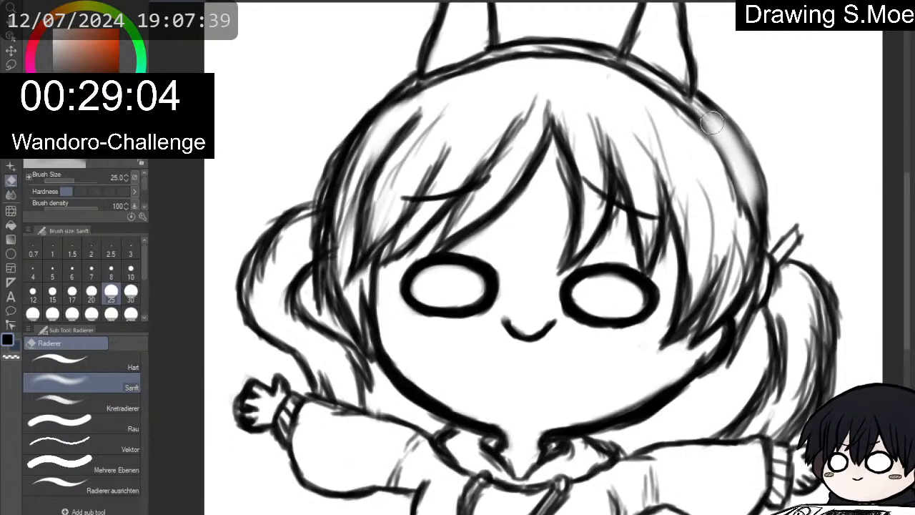
# Redraw the outer head outline with the pencil from below the right ear down to the right hair tie.
pyautogui.press('p')
pyautogui.moveTo(706, 100); pyautogui.dragTo(748, 152)
pyautogui.moveTo(734, 119); pyautogui.dragTo(761, 168)
pyautogui.moveTo(712, 107)
pyautogui.mouseDown()
pyautogui.moveTo(754, 158)
pyautogui.moveTo(765, 193)
pyautogui.mouseUp()
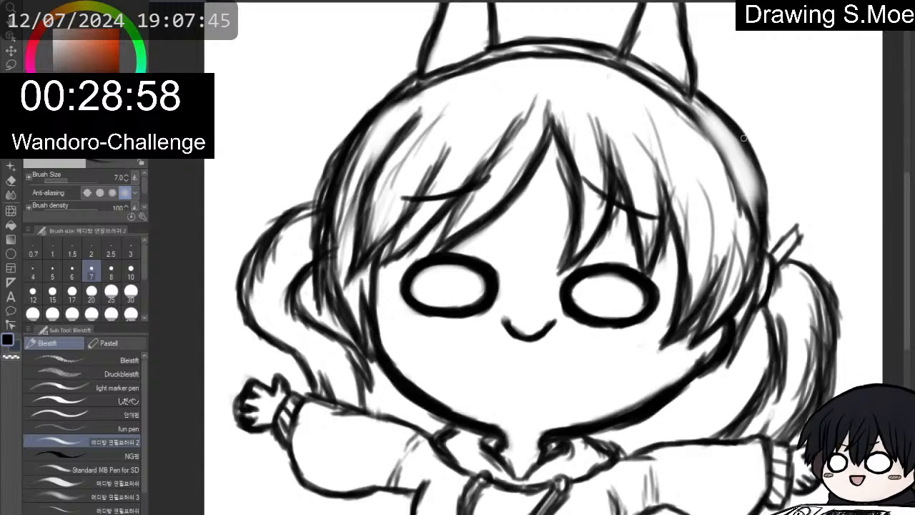
pyautogui.moveTo(748, 159)
pyautogui.mouseDown()
pyautogui.moveTo(770, 224)
pyautogui.moveTo(762, 213)
pyautogui.moveTo(765, 247)
pyautogui.mouseUp()
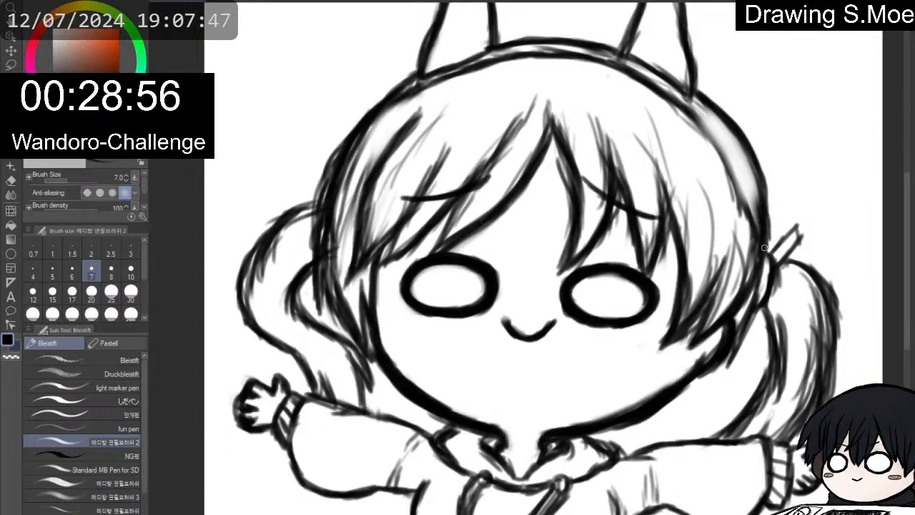
# Redraw the inner line of the head band with curved strokes running down from below the right ear.
pyautogui.moveTo(687, 110); pyautogui.dragTo(737, 183)
pyautogui.moveTo(710, 135); pyautogui.dragTo(751, 207)
pyautogui.moveTo(729, 162); pyautogui.dragTo(758, 220)
pyautogui.moveTo(738, 187); pyautogui.dragTo(757, 229)
pyautogui.moveTo(724, 164); pyautogui.dragTo(757, 231)
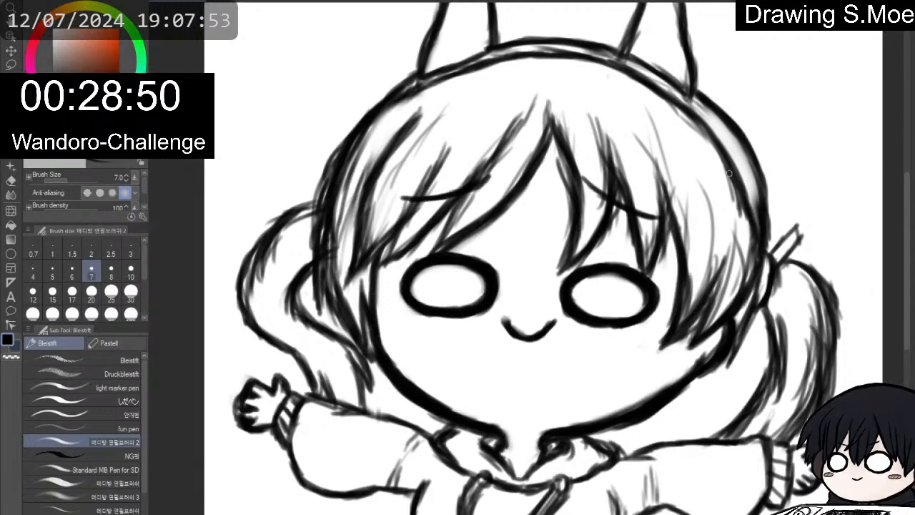
pyautogui.moveTo(718, 140); pyautogui.dragTo(755, 223)
pyautogui.moveTo(743, 190)
pyautogui.mouseDown()
pyautogui.moveTo(758, 231)
pyautogui.moveTo(734, 168)
pyautogui.moveTo(755, 208)
pyautogui.mouseUp()
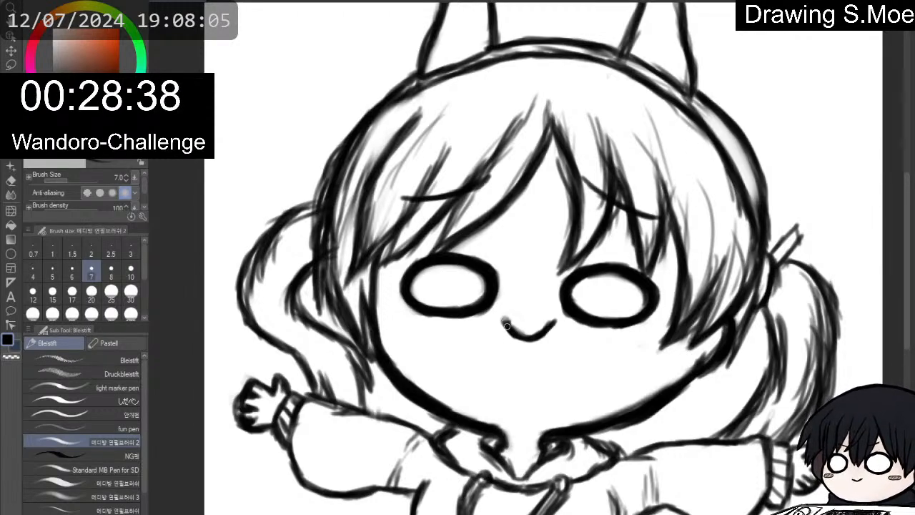
# Go over the smiling mouth curve from corner to corner to even out the line.
pyautogui.moveTo(525, 338); pyautogui.dragTo(551, 329)
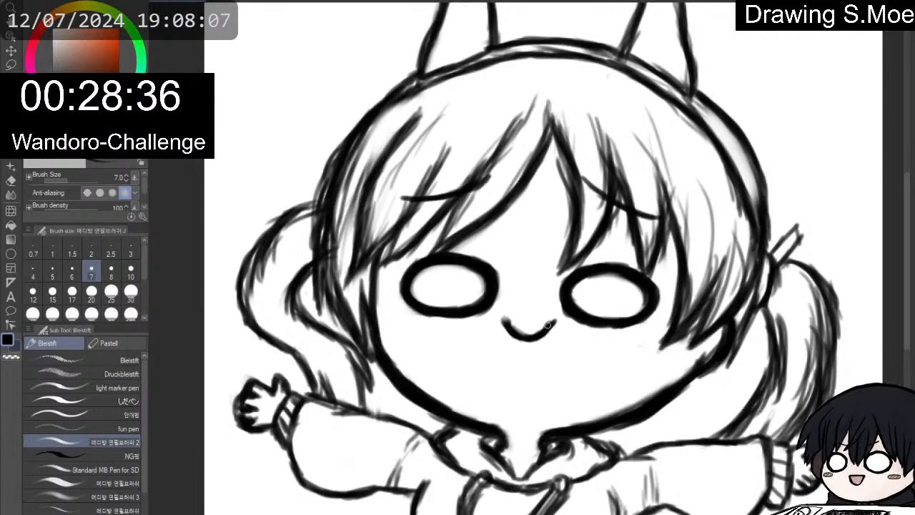
pyautogui.press('p')
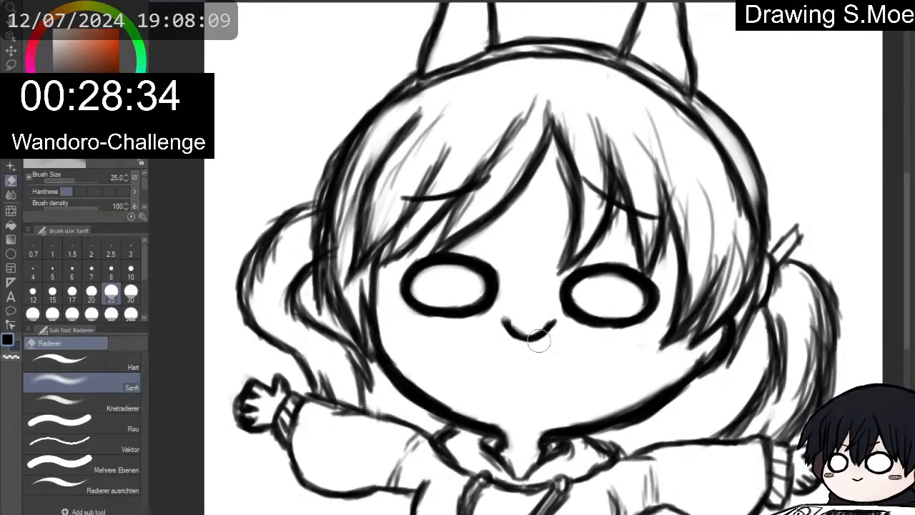
pyautogui.press('p')
pyautogui.moveTo(505, 322)
pyautogui.mouseDown()
pyautogui.moveTo(523, 336)
pyautogui.moveTo(553, 324)
pyautogui.mouseUp()
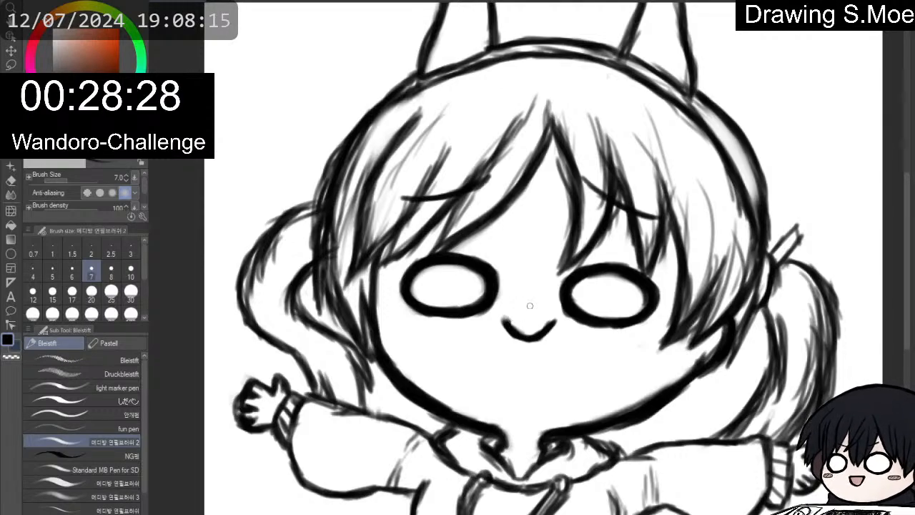
# Strengthen the outlines of both ears and the base lines where they meet the head band.
pyautogui.moveTo(914, 111); pyautogui.dragTo(914, 101)
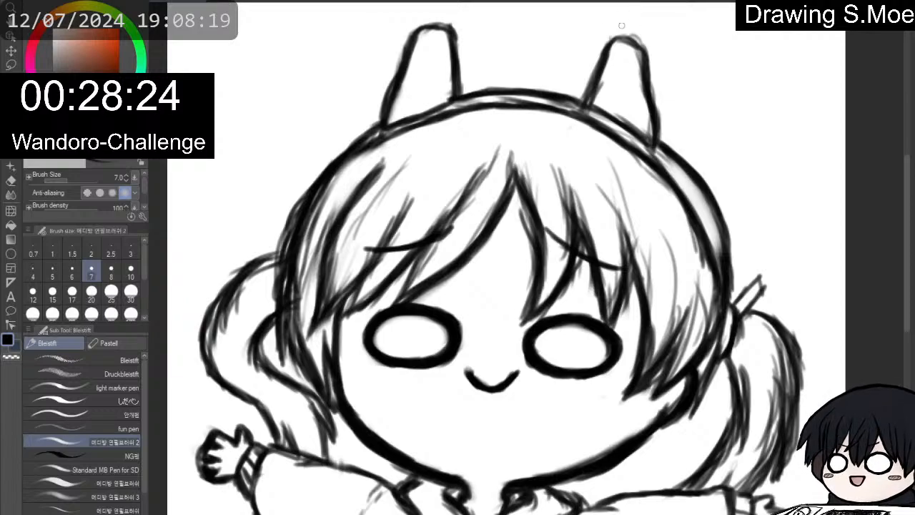
pyautogui.press('p')
pyautogui.press('e')
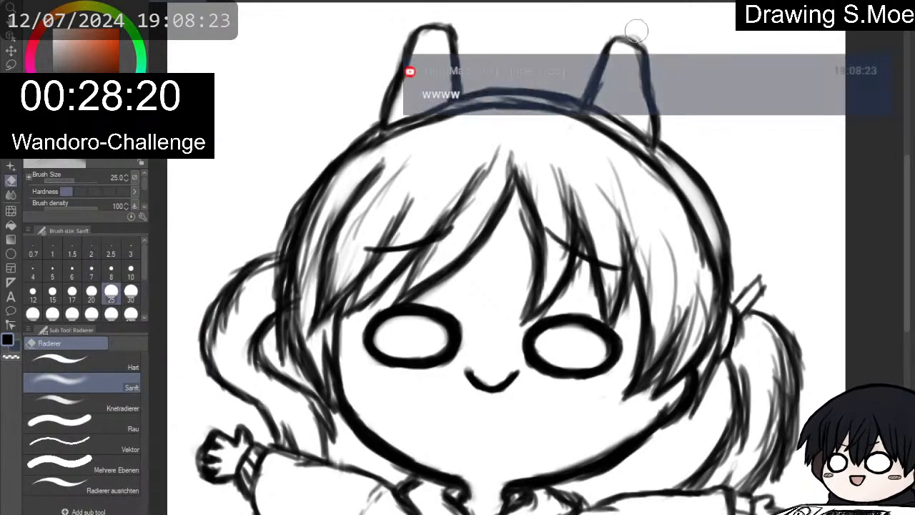
pyautogui.press('p')
pyautogui.press('p')
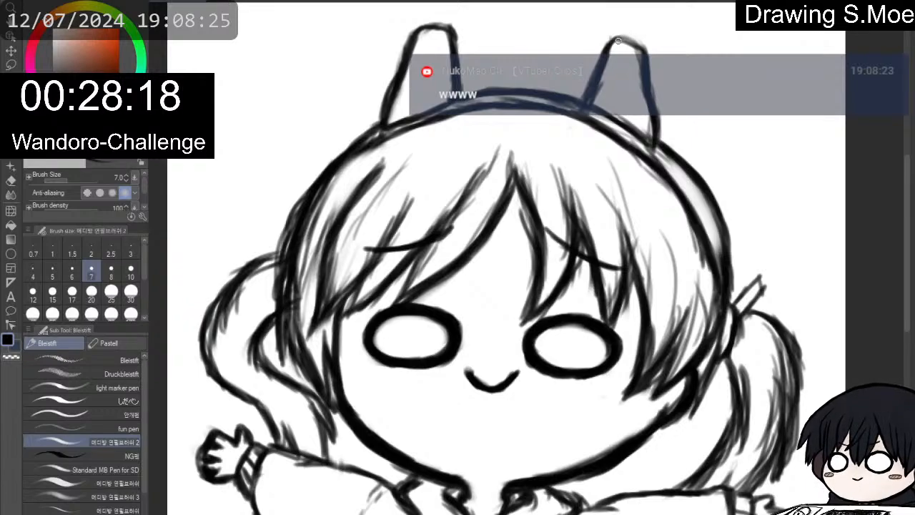
pyautogui.moveTo(607, 45)
pyautogui.mouseDown()
pyautogui.moveTo(647, 49)
pyautogui.moveTo(611, 38)
pyautogui.moveTo(603, 59)
pyautogui.moveTo(613, 39)
pyautogui.moveTo(646, 46)
pyautogui.moveTo(659, 145)
pyautogui.mouseUp()
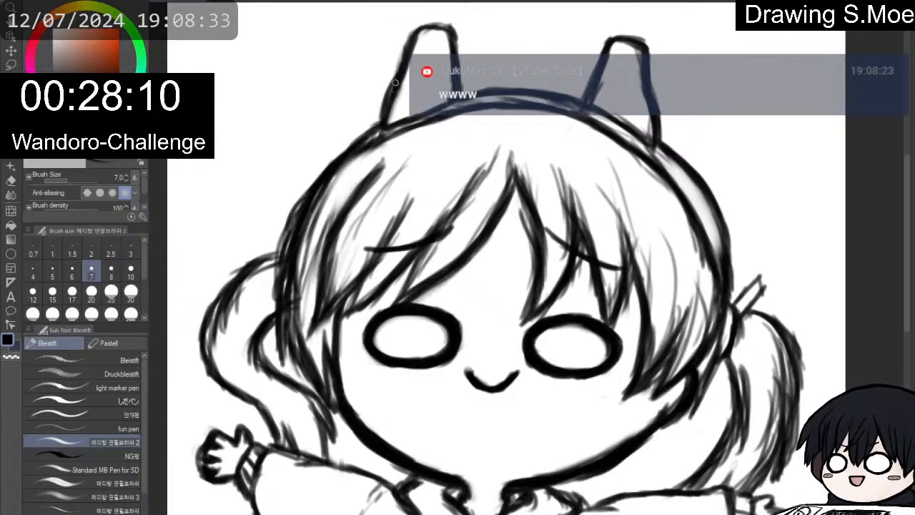
pyautogui.moveTo(395, 84)
pyautogui.mouseDown()
pyautogui.moveTo(381, 120)
pyautogui.moveTo(412, 43)
pyautogui.moveTo(438, 27)
pyautogui.moveTo(455, 35)
pyautogui.mouseUp()
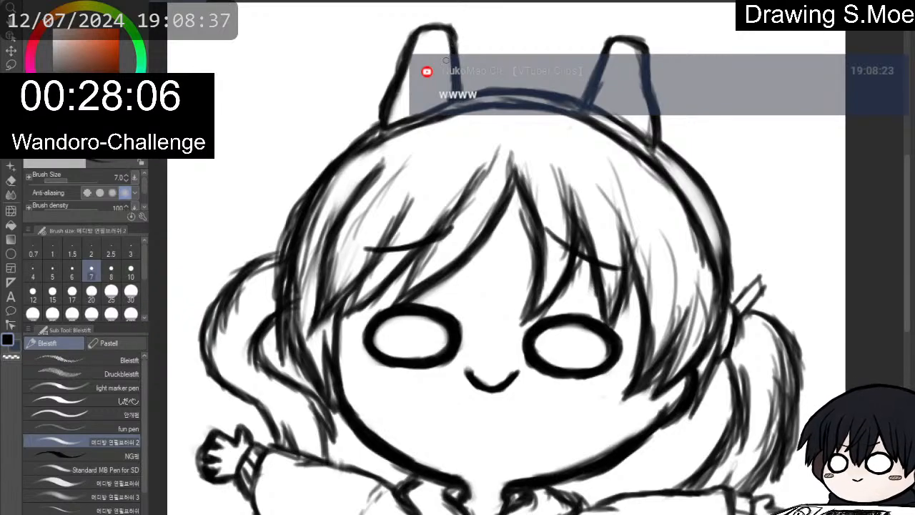
pyautogui.moveTo(387, 127); pyautogui.dragTo(414, 116)
pyautogui.moveTo(589, 102); pyautogui.dragTo(647, 142)
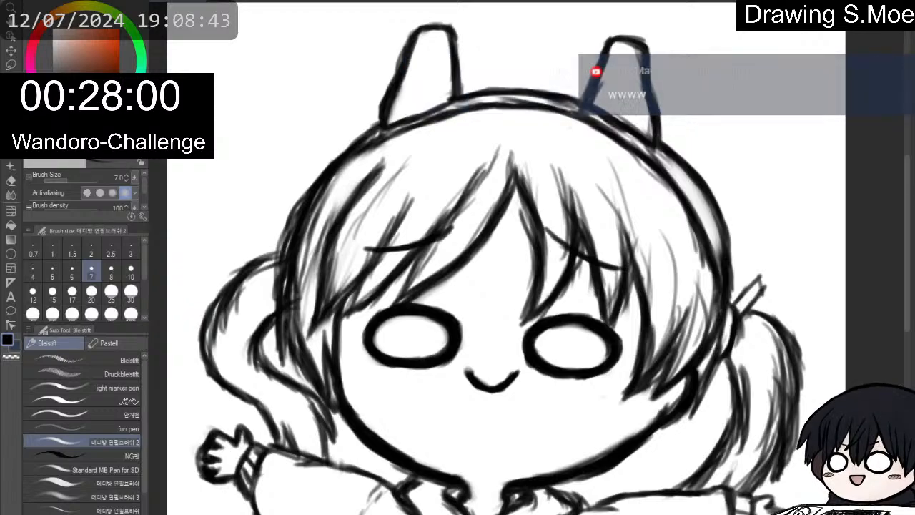
# Strengthen the outer and inner contours of the left pigtail down to the sleeve.
pyautogui.moveTo(772, 200); pyautogui.dragTo(878, 117)
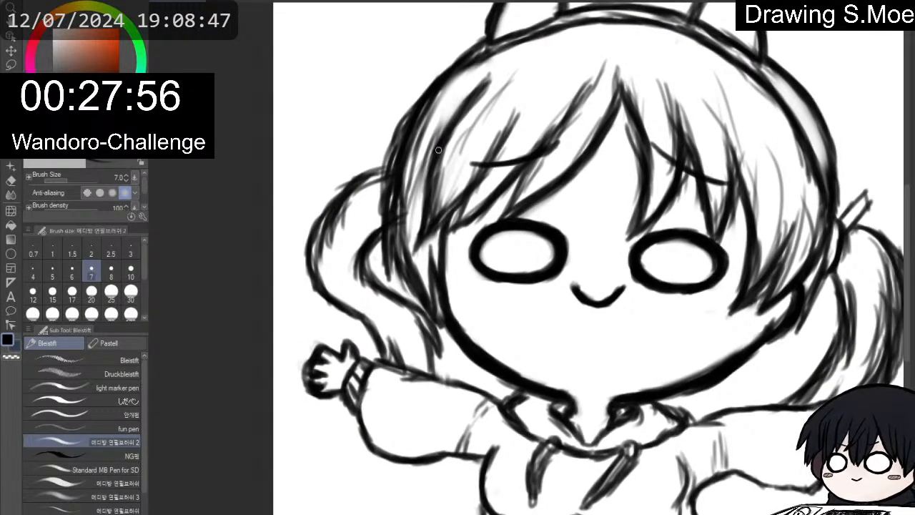
pyautogui.moveTo(382, 169)
pyautogui.mouseDown()
pyautogui.moveTo(360, 177)
pyautogui.moveTo(326, 218)
pyautogui.mouseUp()
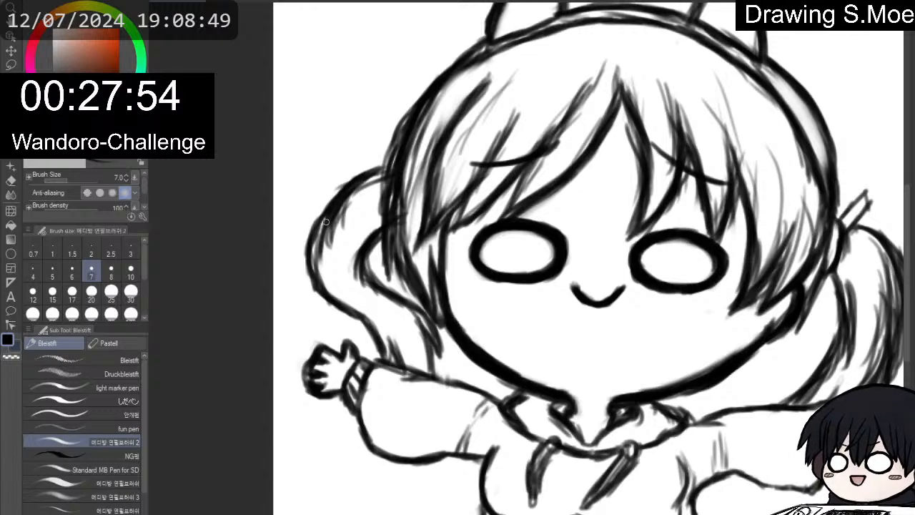
pyautogui.moveTo(358, 178); pyautogui.dragTo(315, 244)
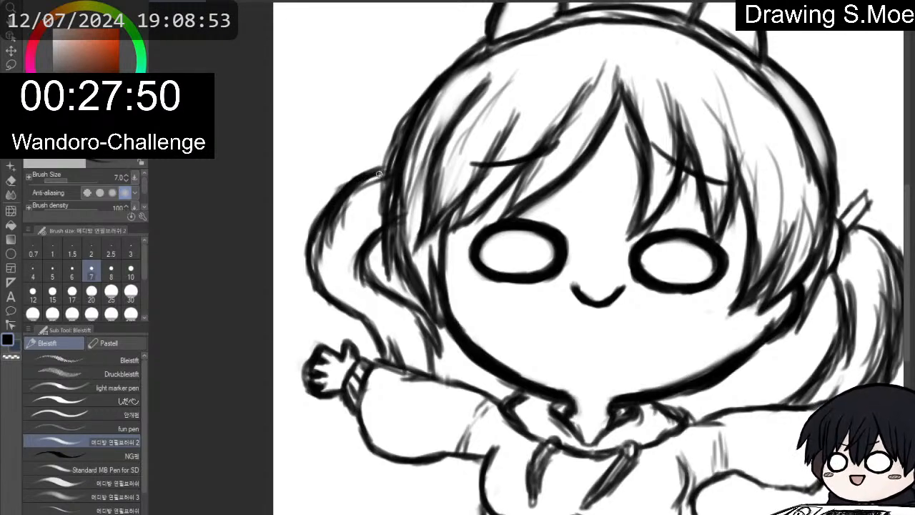
pyautogui.moveTo(316, 234); pyautogui.dragTo(310, 262)
pyautogui.moveTo(311, 239)
pyautogui.mouseDown()
pyautogui.moveTo(313, 270)
pyautogui.moveTo(346, 313)
pyautogui.moveTo(367, 323)
pyautogui.moveTo(387, 362)
pyautogui.moveTo(438, 365)
pyautogui.moveTo(433, 374)
pyautogui.mouseUp()
pyautogui.moveTo(425, 337)
pyautogui.mouseDown()
pyautogui.moveTo(432, 356)
pyautogui.moveTo(435, 349)
pyautogui.mouseUp()
pyautogui.moveTo(421, 316)
pyautogui.mouseDown()
pyautogui.moveTo(433, 339)
pyautogui.moveTo(366, 264)
pyautogui.mouseUp()
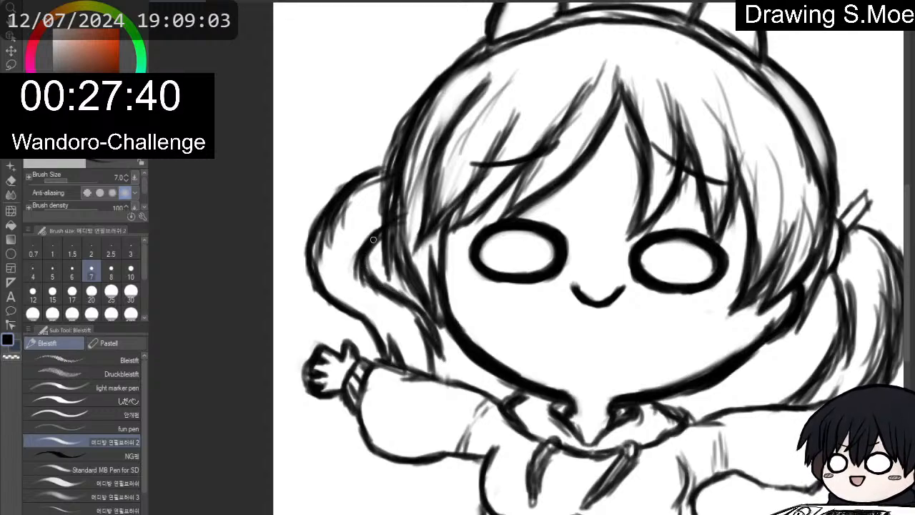
# Darken the right hair tie and go over the outer and inner contours of the right pigtail.
pyautogui.moveTo(643, 286)
pyautogui.mouseDown()
pyautogui.moveTo(695, 277)
pyautogui.moveTo(567, 195)
pyautogui.moveTo(584, 214)
pyautogui.mouseUp()
pyautogui.moveTo(828, 130); pyautogui.dragTo(848, 189)
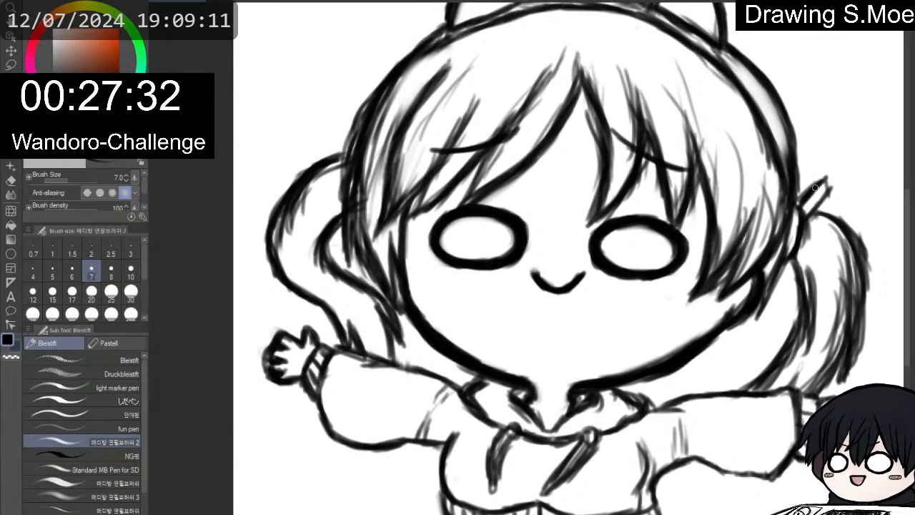
pyautogui.moveTo(813, 191)
pyautogui.mouseDown()
pyautogui.moveTo(824, 177)
pyautogui.moveTo(827, 194)
pyautogui.moveTo(815, 212)
pyautogui.moveTo(844, 226)
pyautogui.moveTo(866, 264)
pyautogui.mouseUp()
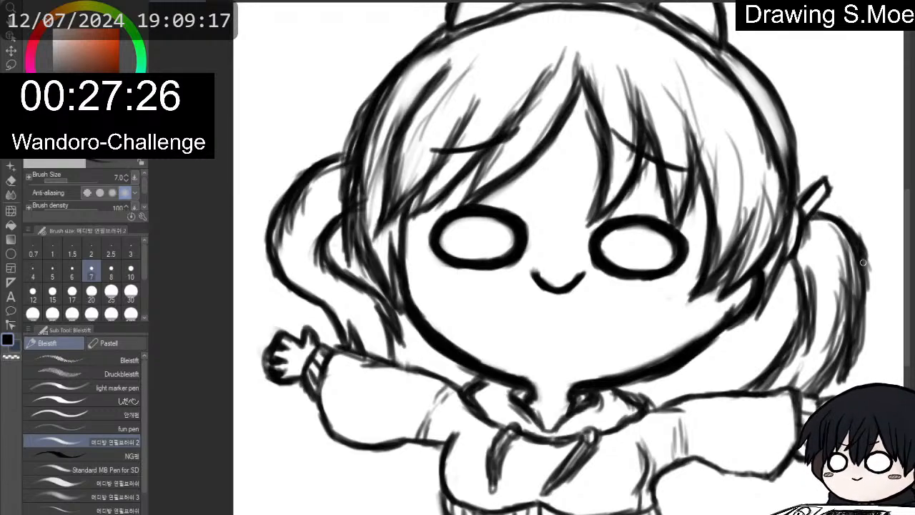
pyautogui.moveTo(791, 261)
pyautogui.mouseDown()
pyautogui.moveTo(802, 323)
pyautogui.moveTo(797, 345)
pyautogui.moveTo(762, 385)
pyautogui.mouseUp()
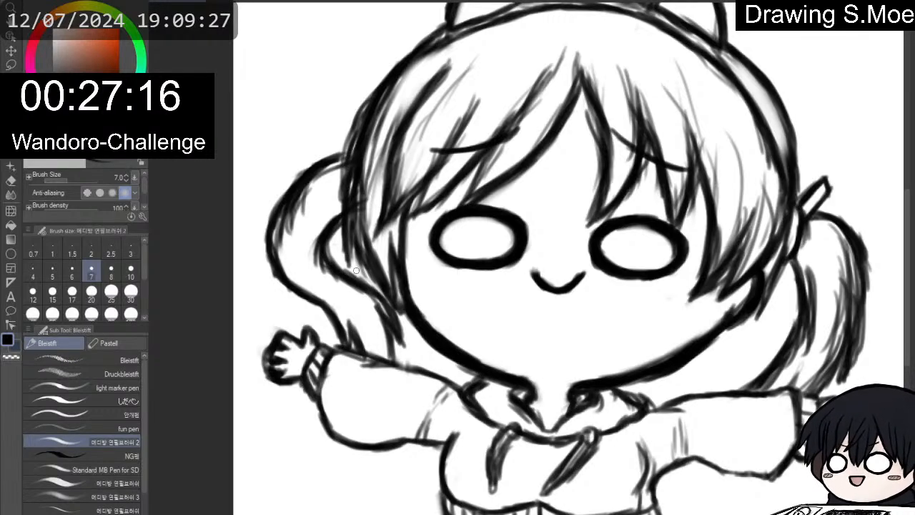
# Go over the outline of the left hand from the fingers down to the sleeve cuff.
pyautogui.press('e')
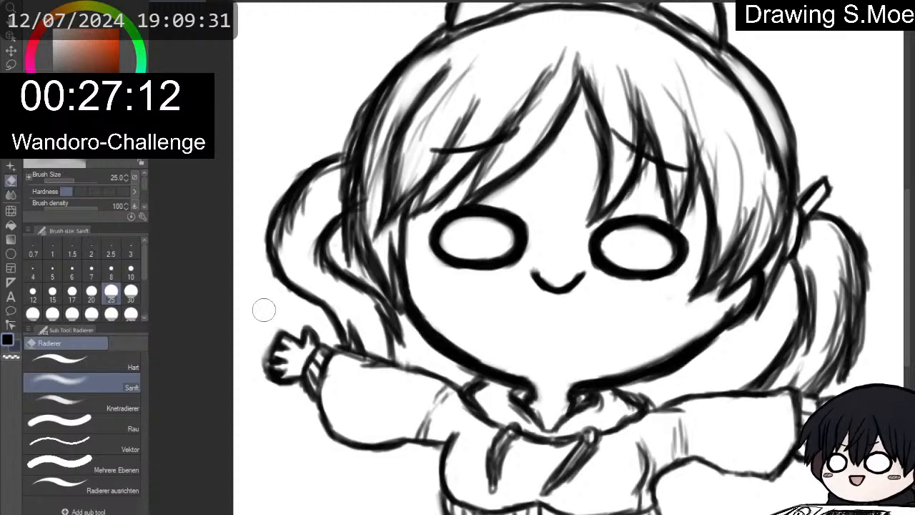
pyautogui.press('p')
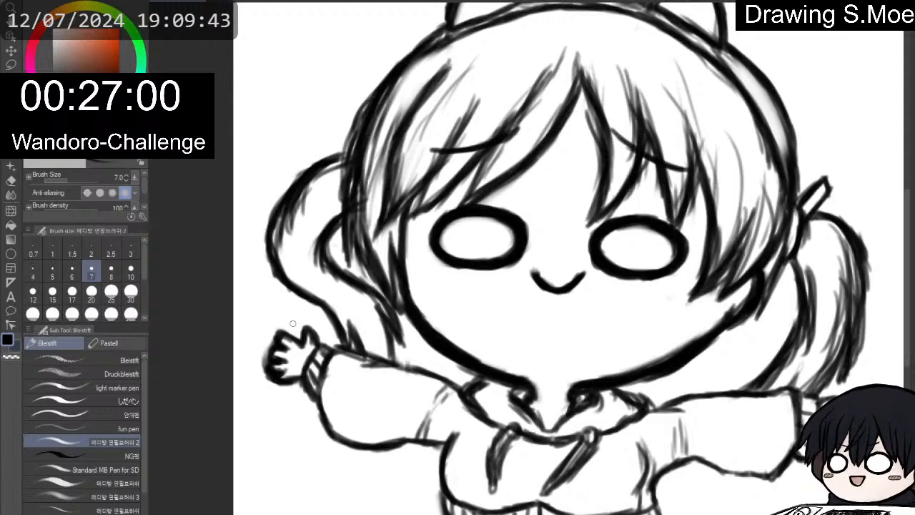
pyautogui.moveTo(288, 327)
pyautogui.mouseDown()
pyautogui.moveTo(299, 392)
pyautogui.moveTo(319, 404)
pyautogui.moveTo(306, 402)
pyautogui.mouseUp()
pyautogui.press('p')
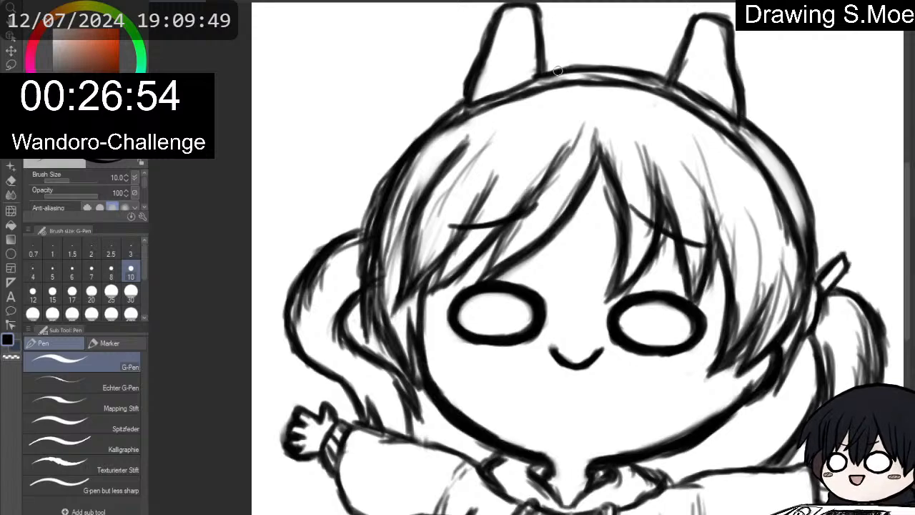
pyautogui.moveTo(551, 70); pyautogui.dragTo(588, 65)
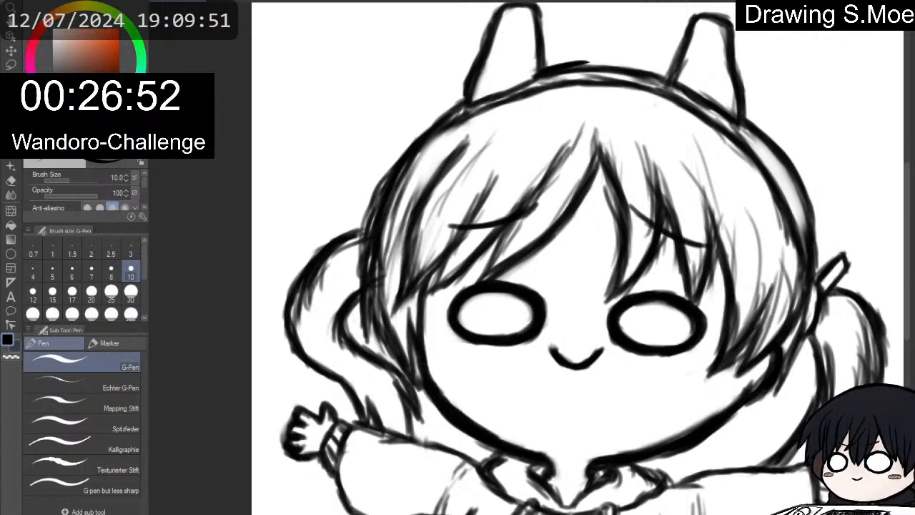
pyautogui.hotkey('ctrl', 'z')
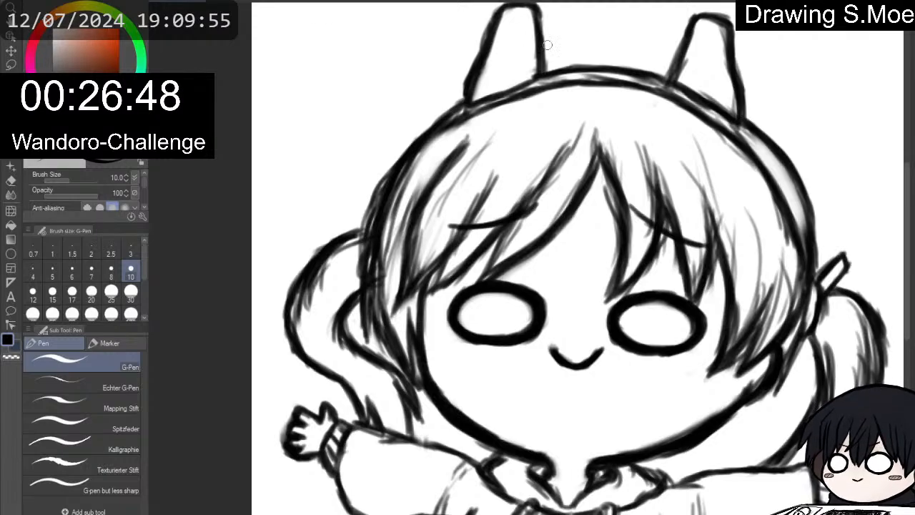
pyautogui.moveTo(549, 75); pyautogui.dragTo(639, 70)
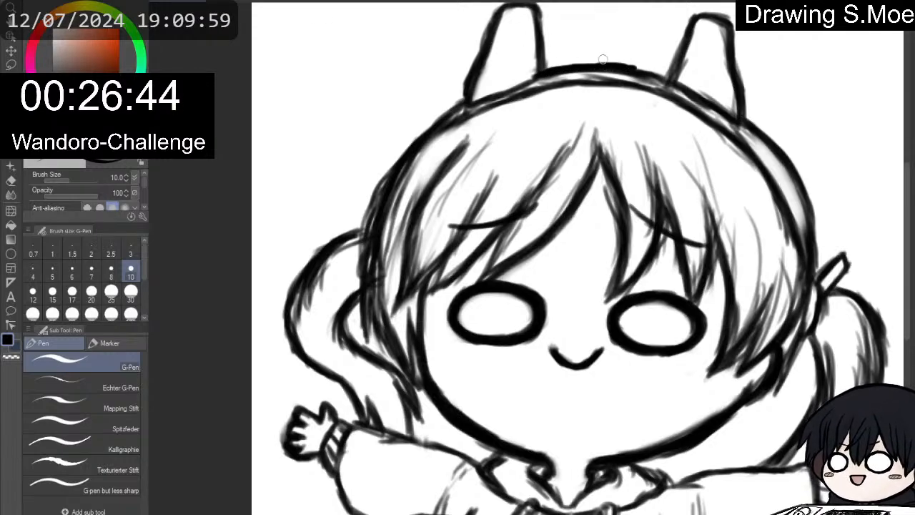
pyautogui.hotkey('ctrl', 'z')
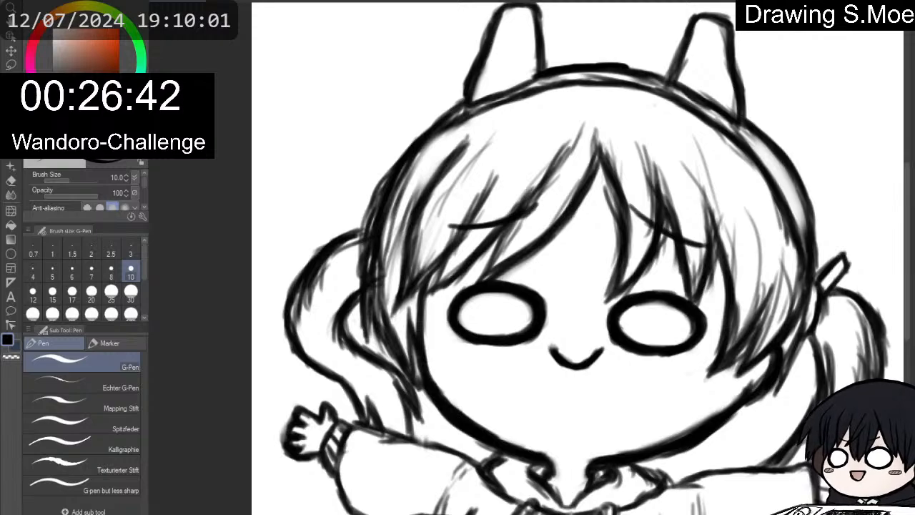
pyautogui.hotkey('ctrl', 'z')
# Go over the outer line of the head band between the ears with the size 7 pencil brush.
pyautogui.press('p')
pyautogui.moveTo(571, 69); pyautogui.dragTo(667, 74)
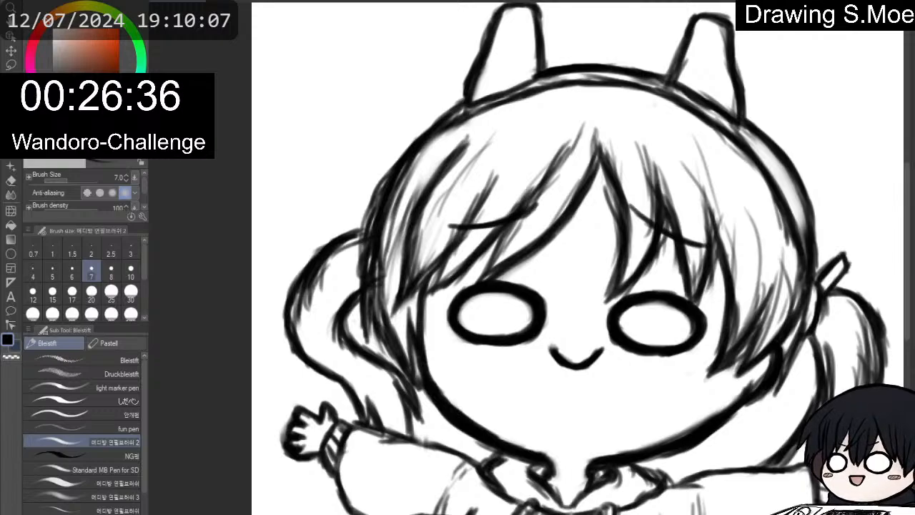
# Mirror the canvas and review the whole character, from the ears down to the hoodie.
pyautogui.press('h')
pyautogui.scroll(1, 617, 322)
pyautogui.scroll(-5, 583, 340)
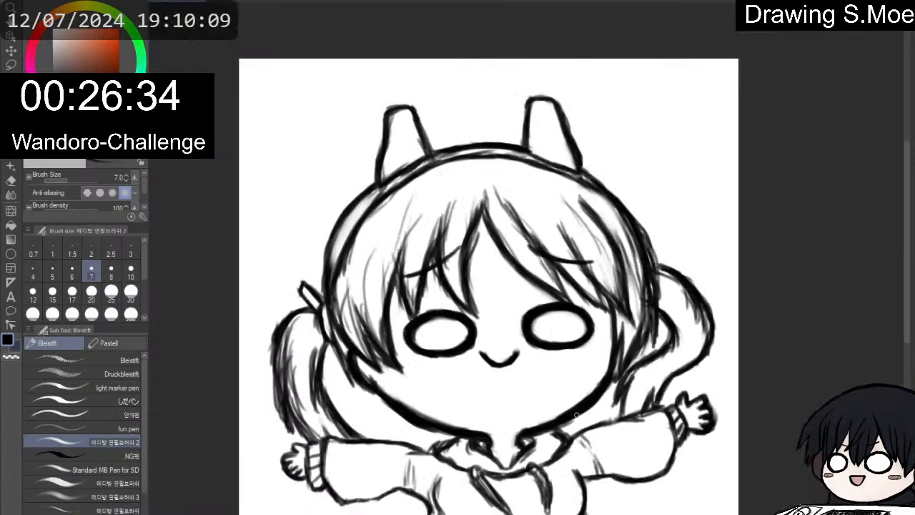
pyautogui.moveTo(629, 514); pyautogui.dragTo(713, 416)
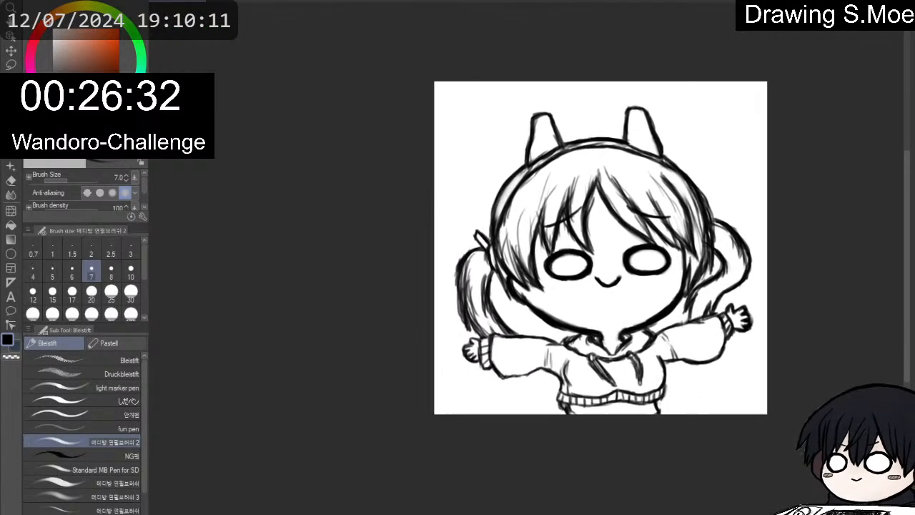
pyautogui.scroll(2, 712, 418)
pyautogui.scroll(1, 706, 433)
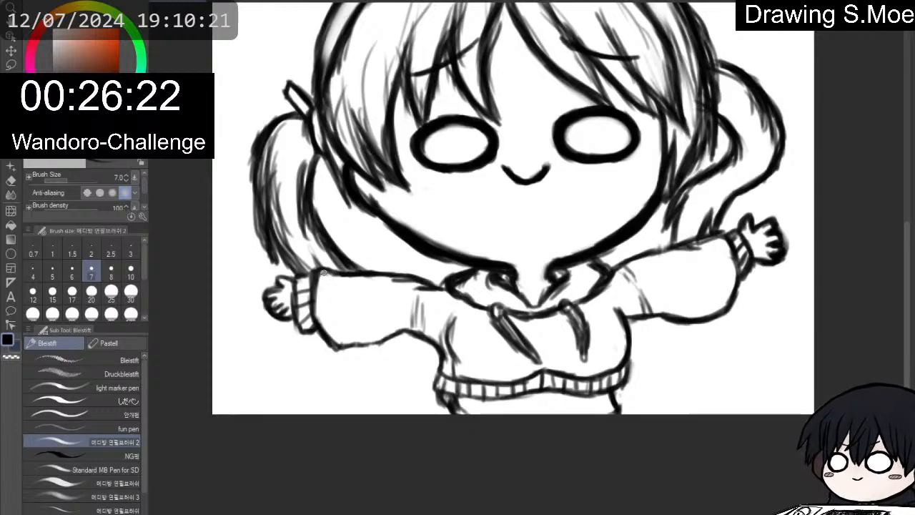
# Go over the outlines of the hoodie's sleeves, body sides and ribbed waistband with the size 7 pencil brush.
pyautogui.moveTo(333, 271); pyautogui.dragTo(414, 280)
pyautogui.moveTo(614, 269)
pyautogui.mouseDown()
pyautogui.moveTo(688, 243)
pyautogui.moveTo(681, 243)
pyautogui.moveTo(735, 247)
pyautogui.moveTo(734, 238)
pyautogui.mouseUp()
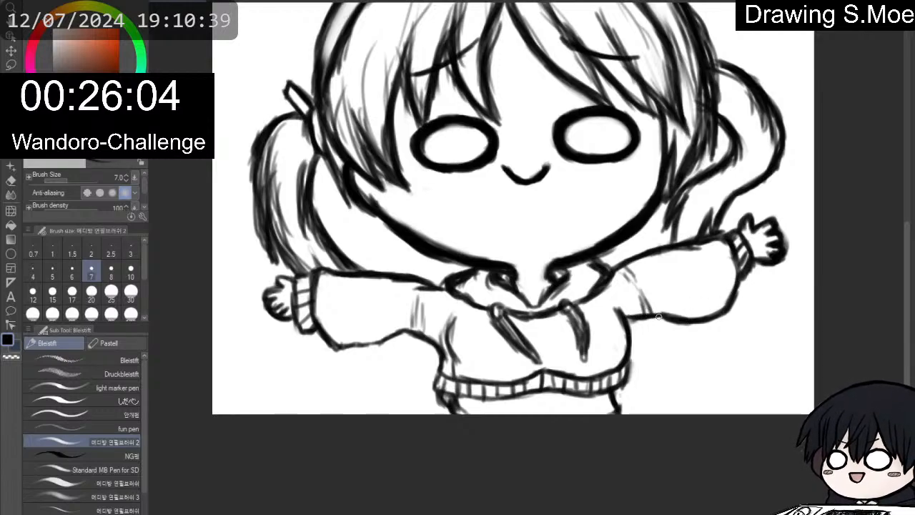
pyautogui.moveTo(615, 307); pyautogui.dragTo(629, 370)
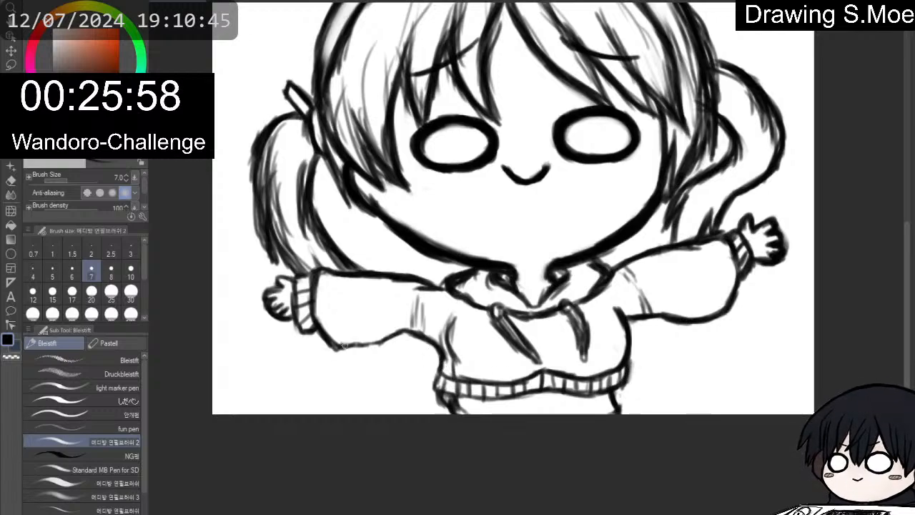
pyautogui.moveTo(337, 348)
pyautogui.mouseDown()
pyautogui.moveTo(417, 336)
pyautogui.moveTo(444, 365)
pyautogui.moveTo(439, 398)
pyautogui.mouseUp()
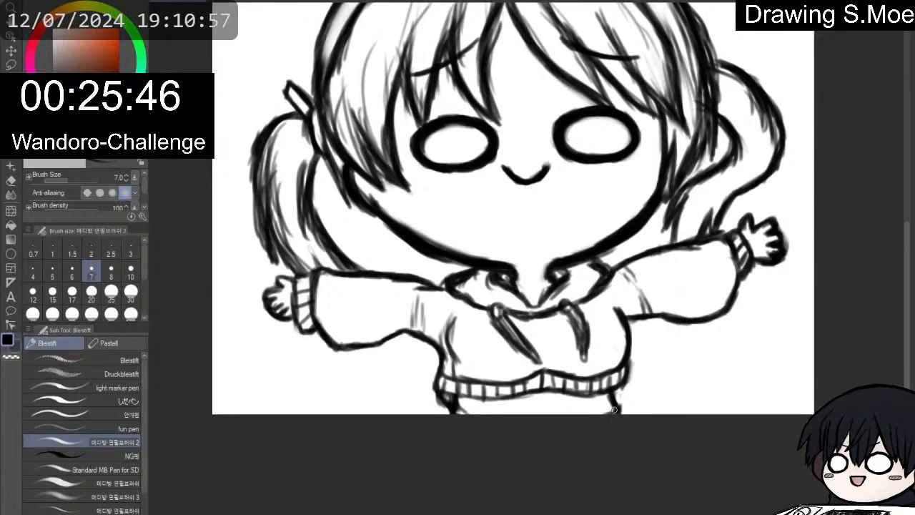
pyautogui.moveTo(439, 394)
pyautogui.mouseDown()
pyautogui.moveTo(605, 391)
pyautogui.moveTo(623, 380)
pyautogui.mouseUp()
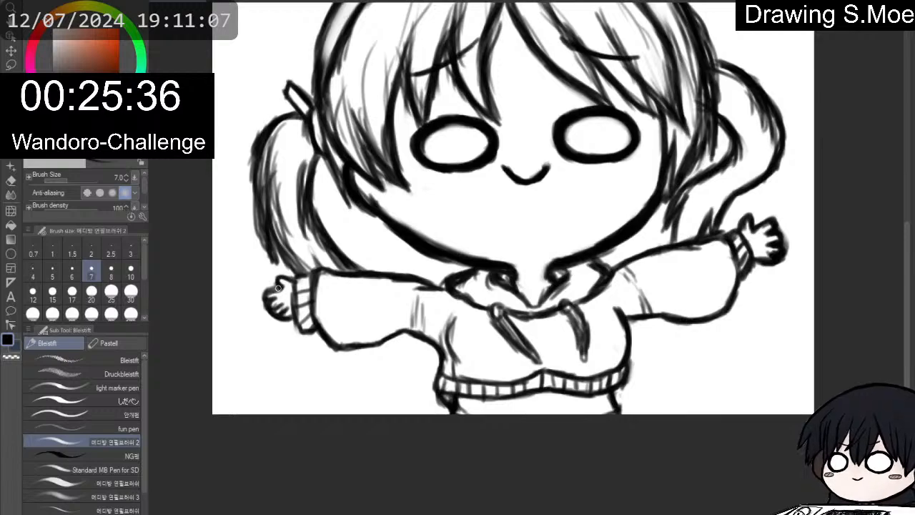
# Darken the left hand, its cuff and sleeve, and the right side line of the hoodie down to the hips.
pyautogui.moveTo(266, 299); pyautogui.dragTo(296, 315)
pyautogui.moveTo(300, 279)
pyautogui.mouseDown()
pyautogui.moveTo(300, 324)
pyautogui.moveTo(307, 332)
pyautogui.moveTo(317, 323)
pyautogui.mouseUp()
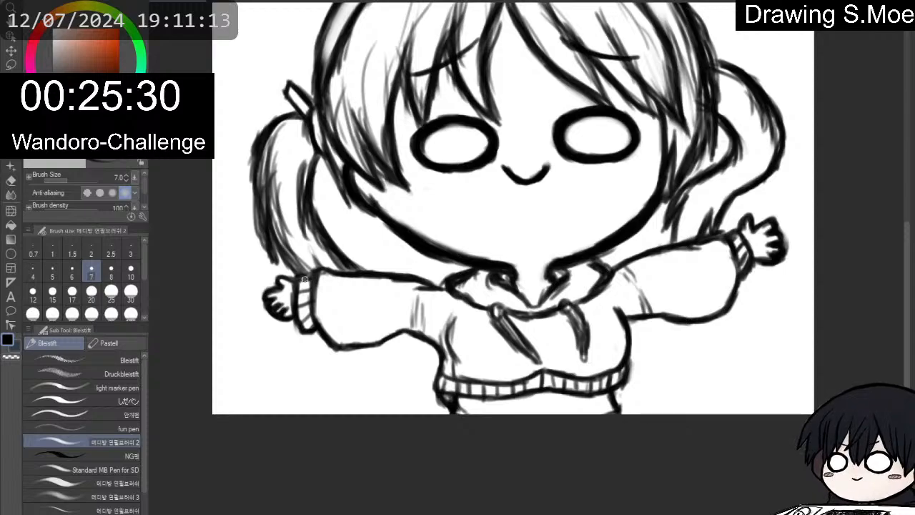
pyautogui.moveTo(314, 274)
pyautogui.mouseDown()
pyautogui.moveTo(314, 318)
pyautogui.moveTo(314, 306)
pyautogui.moveTo(327, 340)
pyautogui.moveTo(366, 347)
pyautogui.moveTo(349, 348)
pyautogui.moveTo(404, 331)
pyautogui.moveTo(429, 344)
pyautogui.mouseUp()
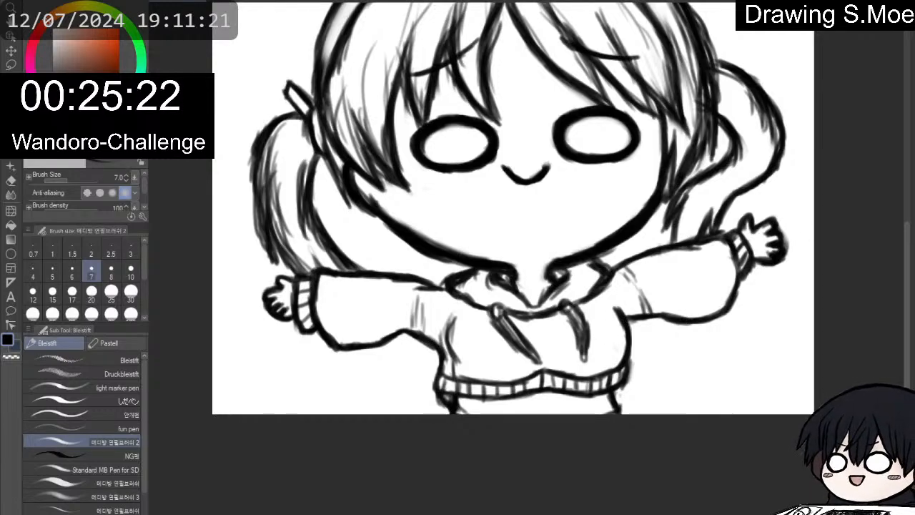
pyautogui.moveTo(625, 326)
pyautogui.mouseDown()
pyautogui.moveTo(666, 379)
pyautogui.moveTo(623, 429)
pyautogui.mouseUp()
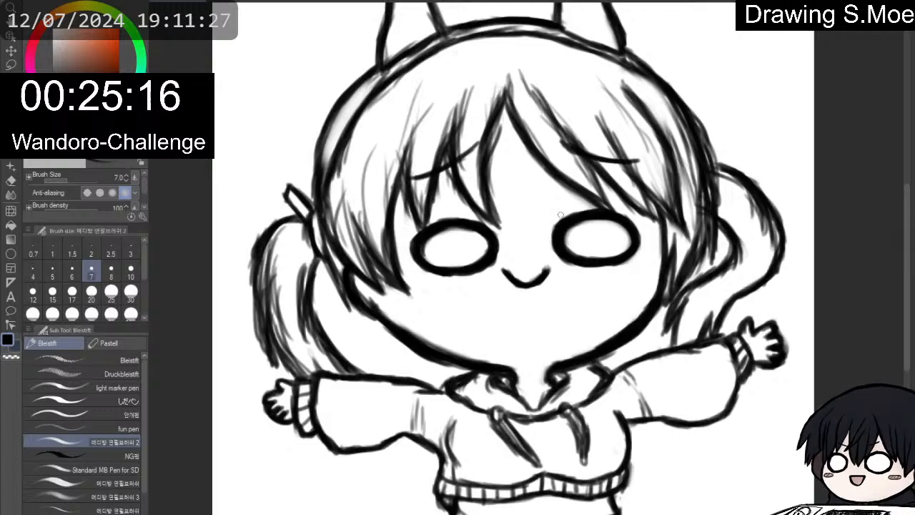
# Clean up the hair beside the right of the fringe with the size 25 soft eraser and redraw its strands with the size 7 pencil.
pyautogui.press('e')
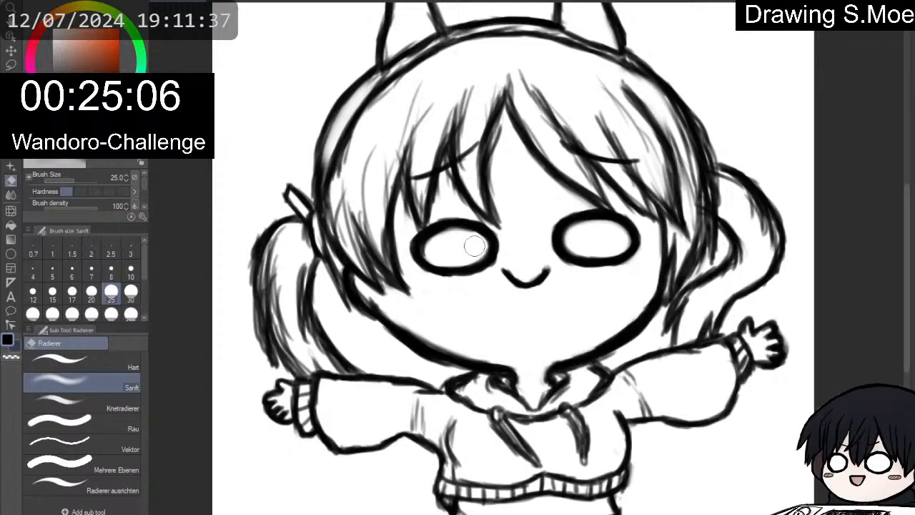
pyautogui.press('p')
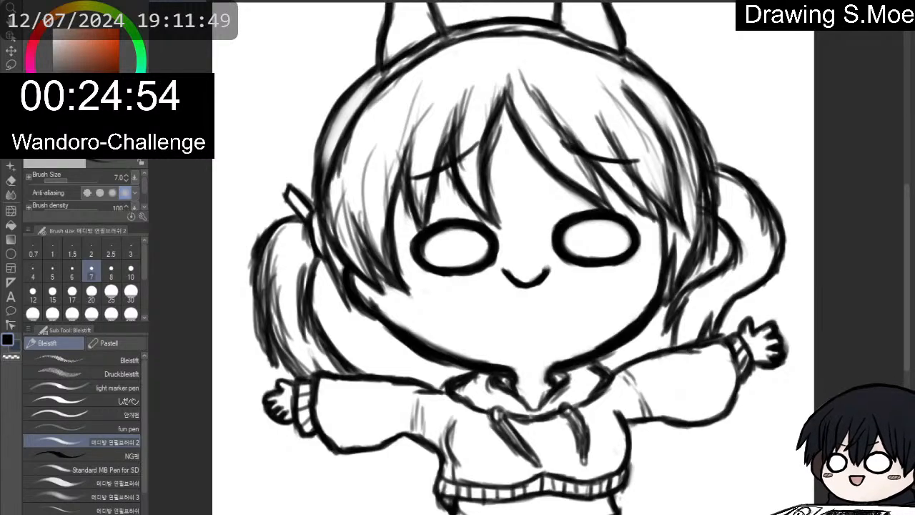
pyautogui.press('e')
pyautogui.moveTo(644, 79)
pyautogui.mouseDown()
pyautogui.moveTo(679, 154)
pyautogui.moveTo(681, 136)
pyautogui.moveTo(690, 211)
pyautogui.moveTo(664, 96)
pyautogui.moveTo(655, 85)
pyautogui.moveTo(625, 84)
pyautogui.moveTo(663, 140)
pyautogui.moveTo(651, 109)
pyautogui.moveTo(686, 224)
pyautogui.moveTo(690, 192)
pyautogui.mouseUp()
pyautogui.press('p')
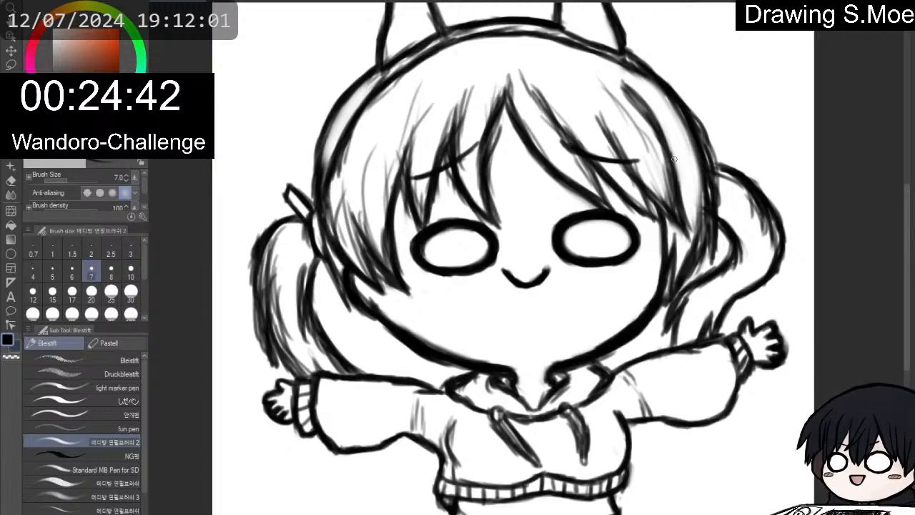
pyautogui.moveTo(659, 107)
pyautogui.mouseDown()
pyautogui.moveTo(655, 92)
pyautogui.moveTo(698, 206)
pyautogui.mouseUp()
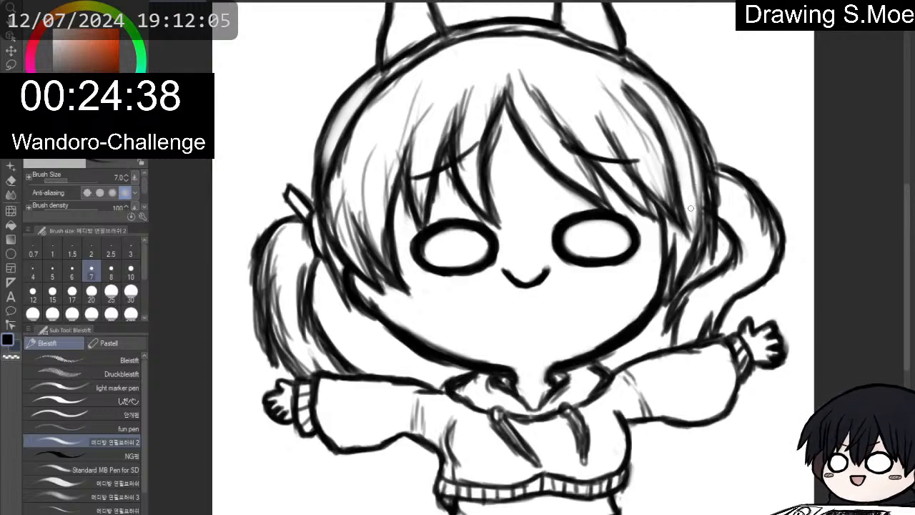
# Thicken the outer contour of the head band on both sides, from the ears down to the pigtails.
pyautogui.moveTo(331, 171)
pyautogui.mouseDown()
pyautogui.moveTo(340, 135)
pyautogui.moveTo(333, 158)
pyautogui.moveTo(380, 83)
pyautogui.moveTo(427, 56)
pyautogui.moveTo(349, 97)
pyautogui.moveTo(326, 154)
pyautogui.moveTo(331, 120)
pyautogui.moveTo(321, 141)
pyautogui.moveTo(315, 190)
pyautogui.moveTo(314, 179)
pyautogui.mouseUp()
pyautogui.moveTo(316, 148)
pyautogui.mouseDown()
pyautogui.moveTo(313, 185)
pyautogui.moveTo(319, 126)
pyautogui.mouseUp()
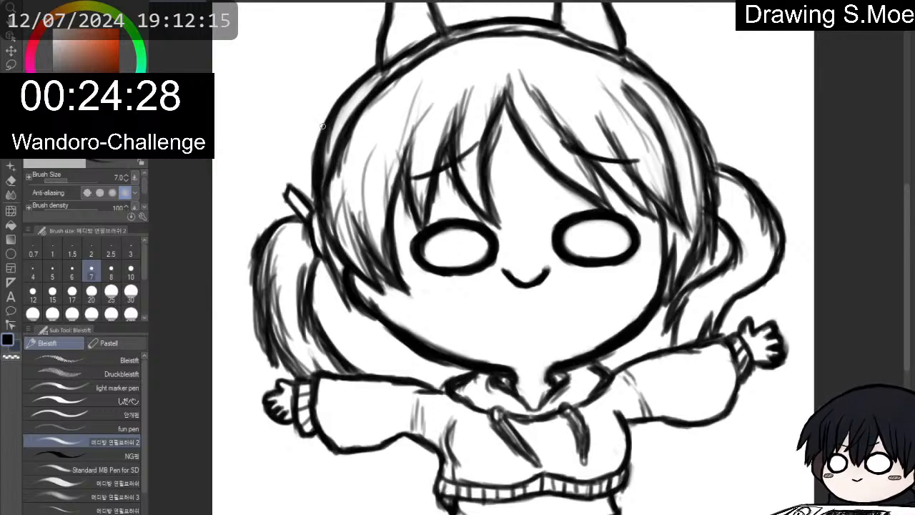
pyautogui.moveTo(310, 179)
pyautogui.mouseDown()
pyautogui.moveTo(325, 127)
pyautogui.moveTo(387, 66)
pyautogui.mouseUp()
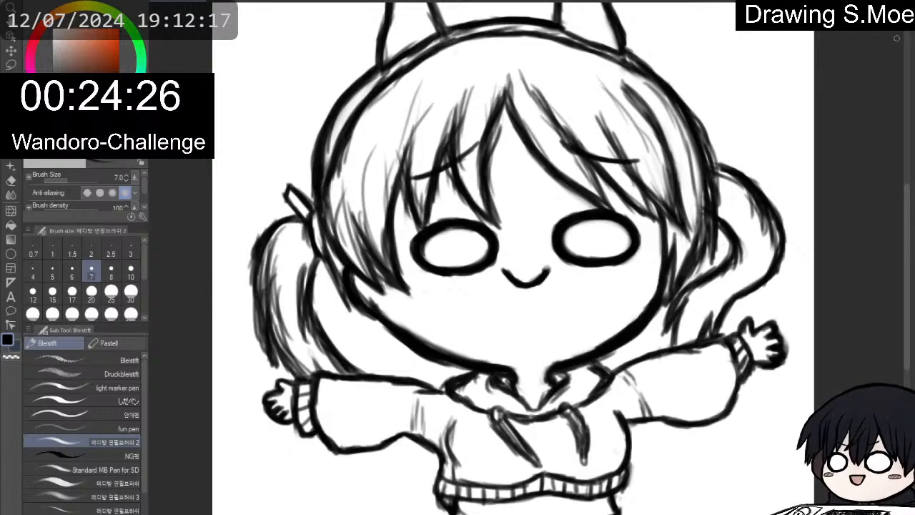
pyautogui.moveTo(604, 36); pyautogui.dragTo(590, 117)
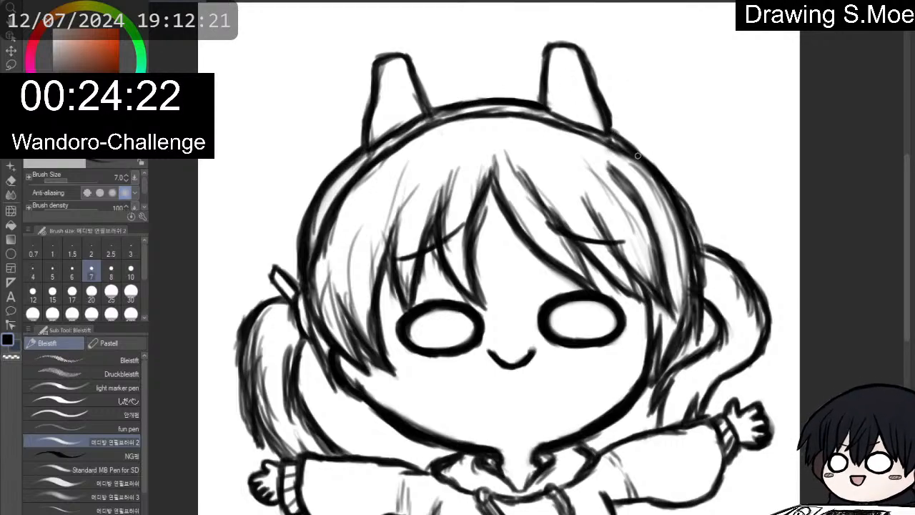
pyautogui.moveTo(622, 144)
pyautogui.mouseDown()
pyautogui.moveTo(660, 171)
pyautogui.moveTo(636, 149)
pyautogui.moveTo(683, 202)
pyautogui.moveTo(660, 175)
pyautogui.moveTo(701, 247)
pyautogui.moveTo(678, 214)
pyautogui.moveTo(738, 274)
pyautogui.moveTo(695, 247)
pyautogui.mouseUp()
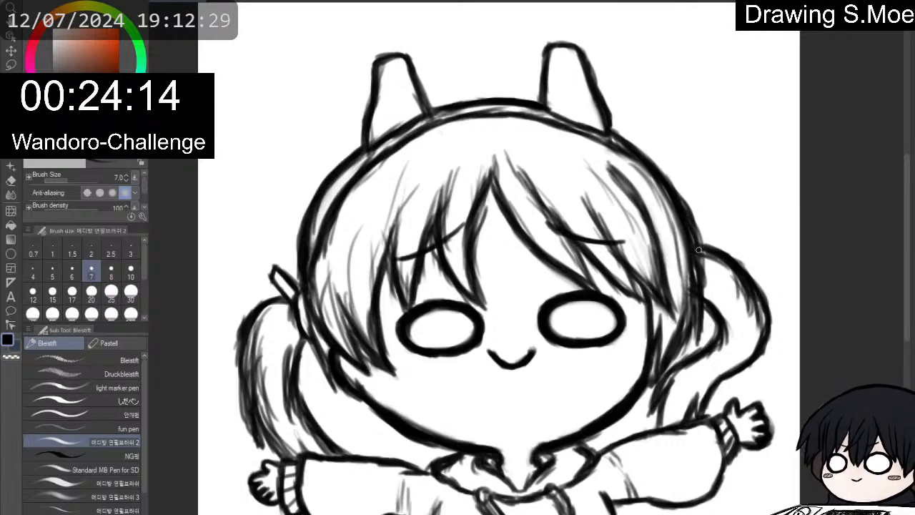
# Darken the outer contour of the left pigtail down to the hand and touch up the right pigtail's inner strand beside the cheek.
pyautogui.press('p')
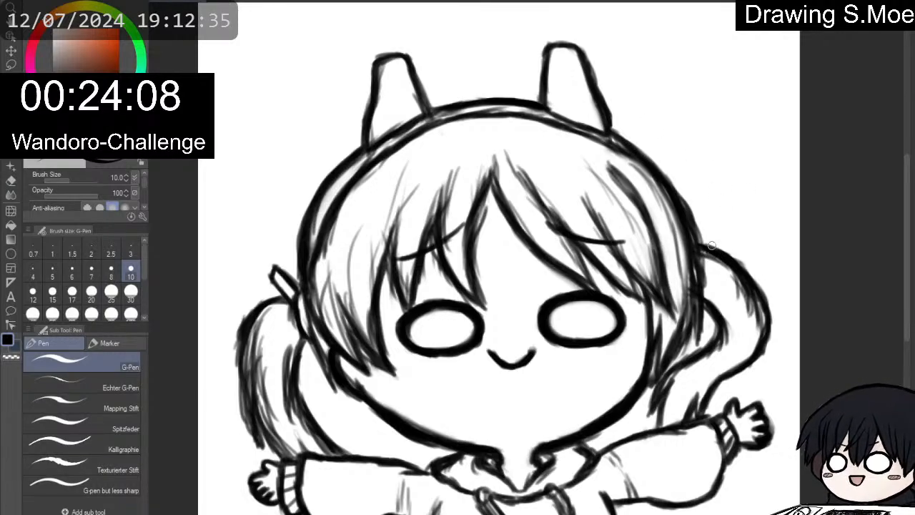
pyautogui.moveTo(247, 328)
pyautogui.mouseDown()
pyautogui.moveTo(237, 378)
pyautogui.moveTo(246, 407)
pyautogui.mouseUp()
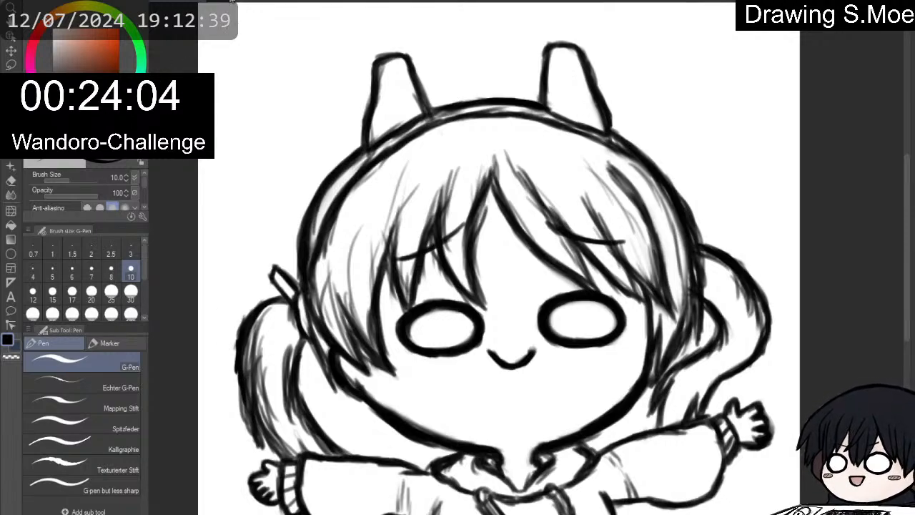
pyautogui.press('p')
pyautogui.press('p')
pyautogui.press('p')
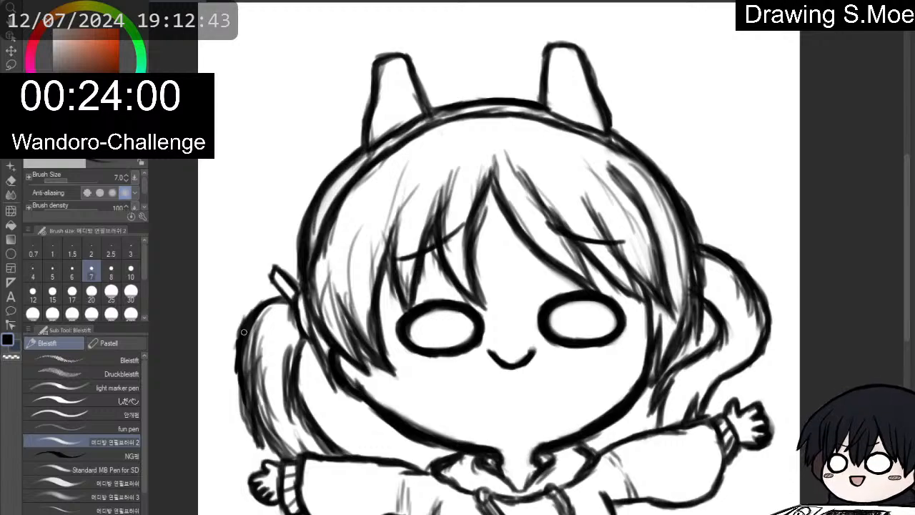
pyautogui.moveTo(239, 365)
pyautogui.mouseDown()
pyautogui.moveTo(245, 414)
pyautogui.moveTo(238, 381)
pyautogui.moveTo(262, 443)
pyautogui.moveTo(259, 368)
pyautogui.moveTo(254, 396)
pyautogui.moveTo(256, 385)
pyautogui.moveTo(286, 454)
pyautogui.mouseUp()
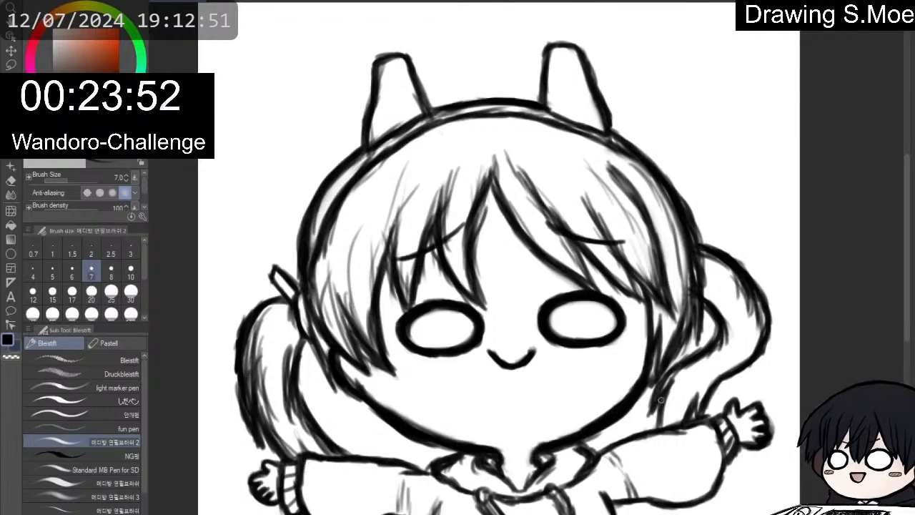
pyautogui.moveTo(656, 421); pyautogui.dragTo(661, 421)
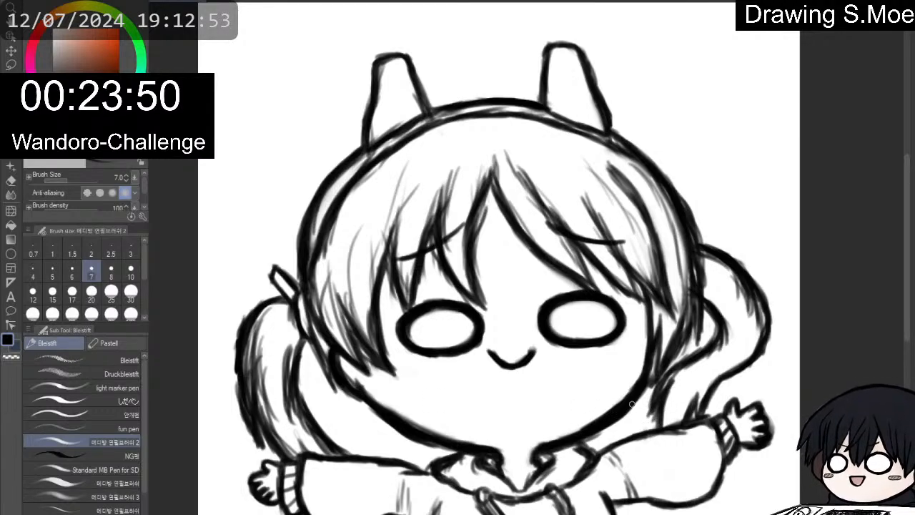
pyautogui.scroll(-1, 632, 404)
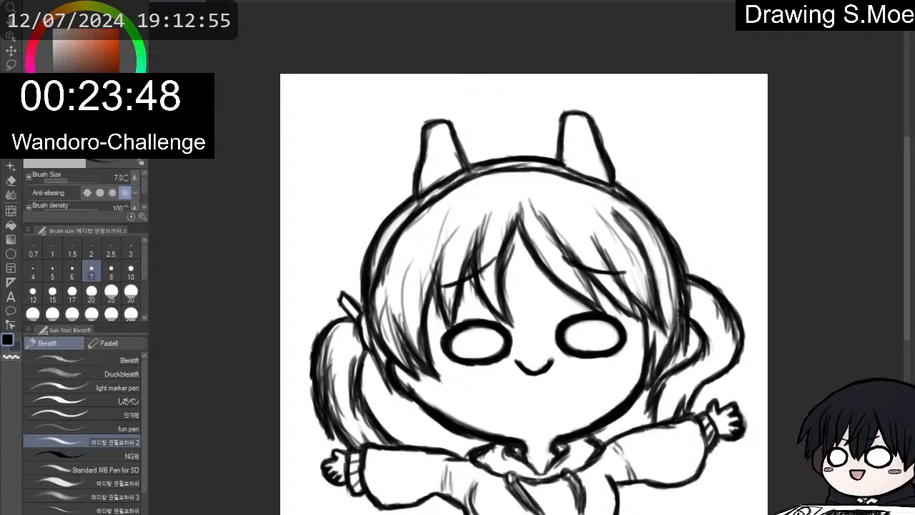
# Add a black hair stroke beside the character's cheek, near the base of the right pigtail.
pyautogui.moveTo(633, 404)
pyautogui.mouseDown()
pyautogui.moveTo(659, 338)
pyautogui.moveTo(678, 338)
pyautogui.moveTo(647, 342)
pyautogui.mouseUp()
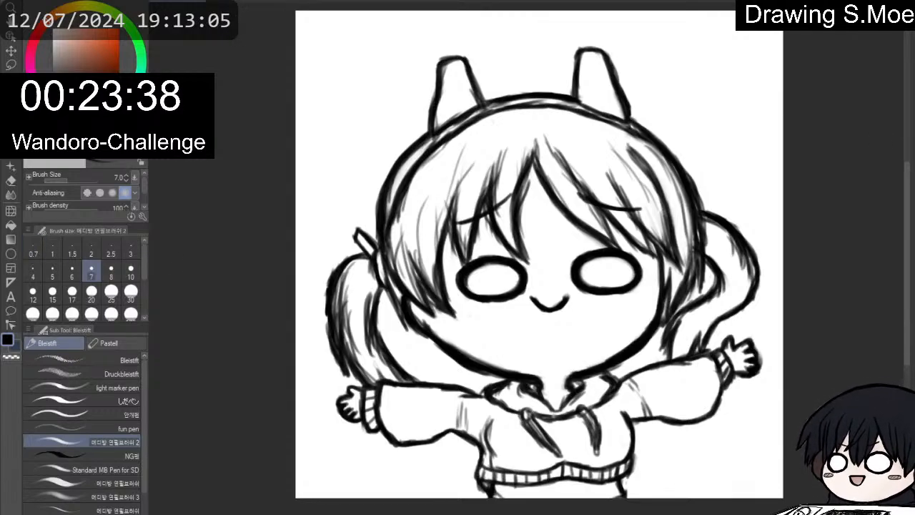
# Fill the entire canvas with a pale skin tone, with the fill referring only to the edited layer.
pyautogui.press('x')
pyautogui.scroll(1, 434, 318)
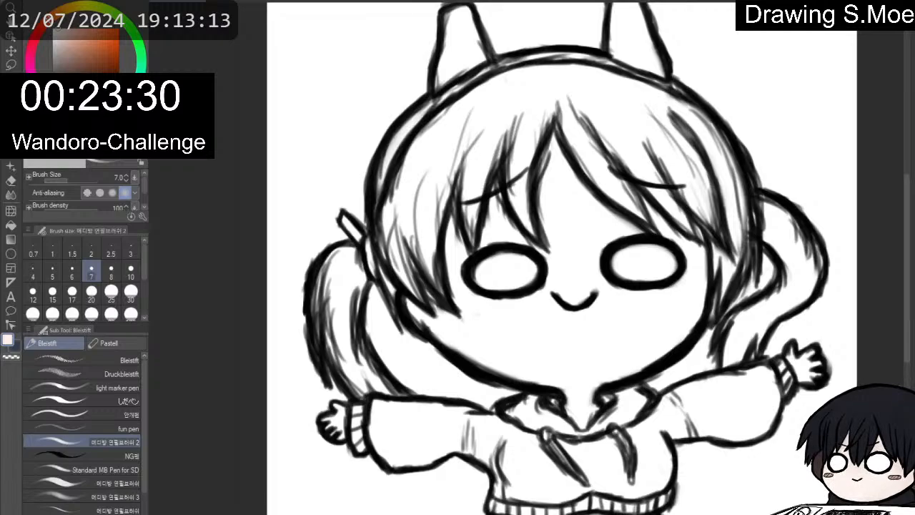
pyautogui.click(11, 225)
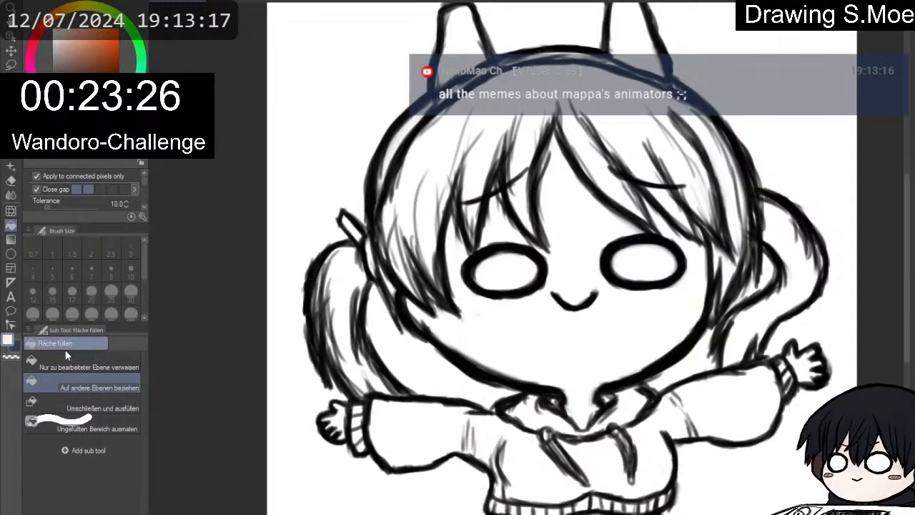
pyautogui.click(49, 371)
pyautogui.scroll(1, 594, 256)
pyautogui.scroll(-2, 668, 236)
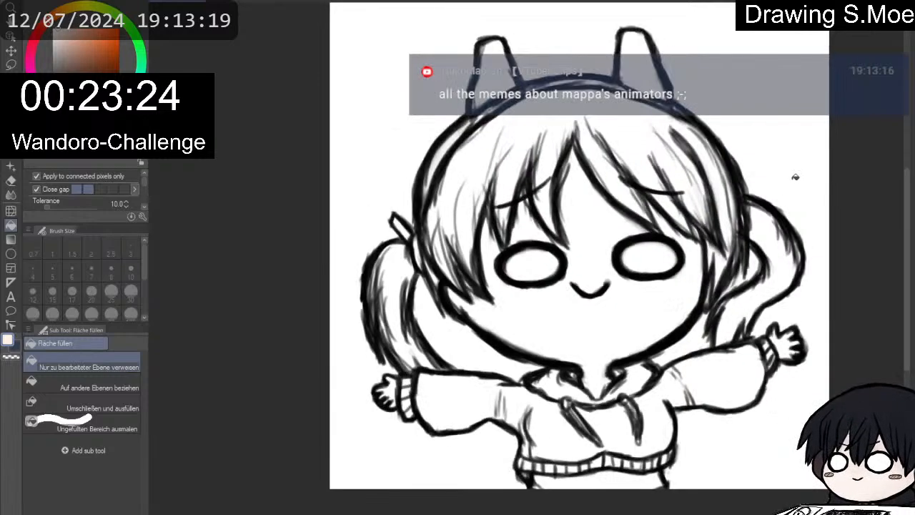
pyautogui.click(803, 169)
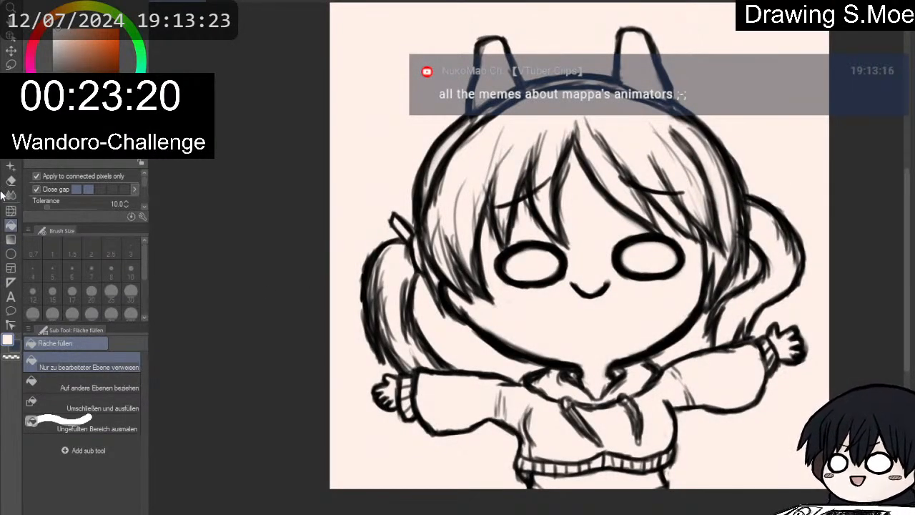
# Clear the skin tone from the background and the gaps beside the cheeks using a transparent fill that refers to other layers.
pyautogui.click(79, 385)
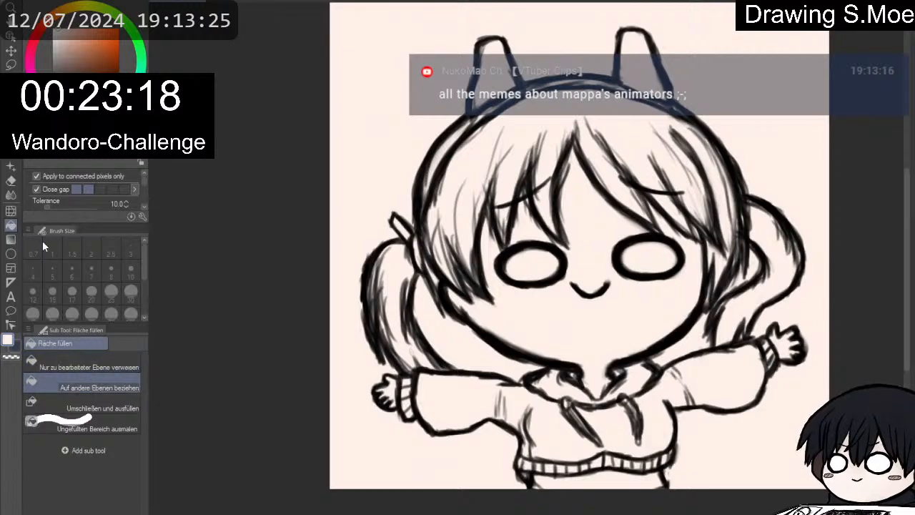
pyautogui.press('c')
pyautogui.click(400, 100)
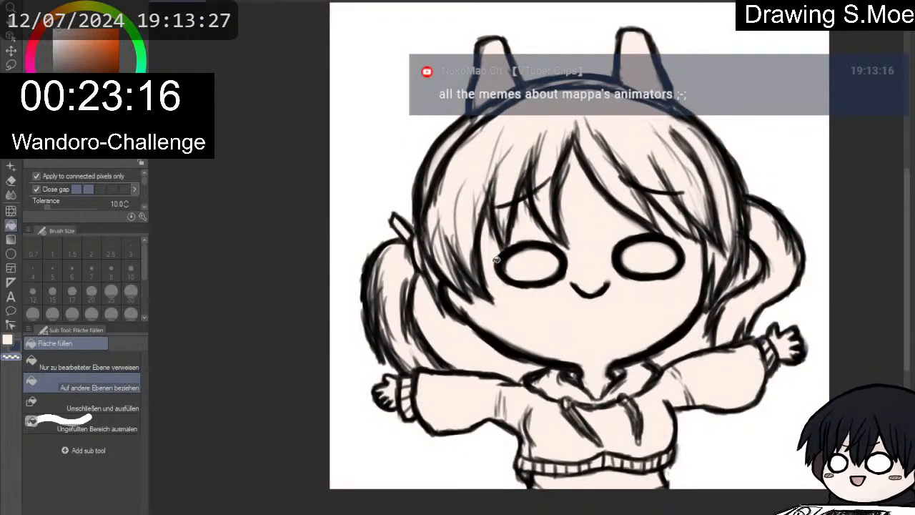
pyautogui.click(474, 359)
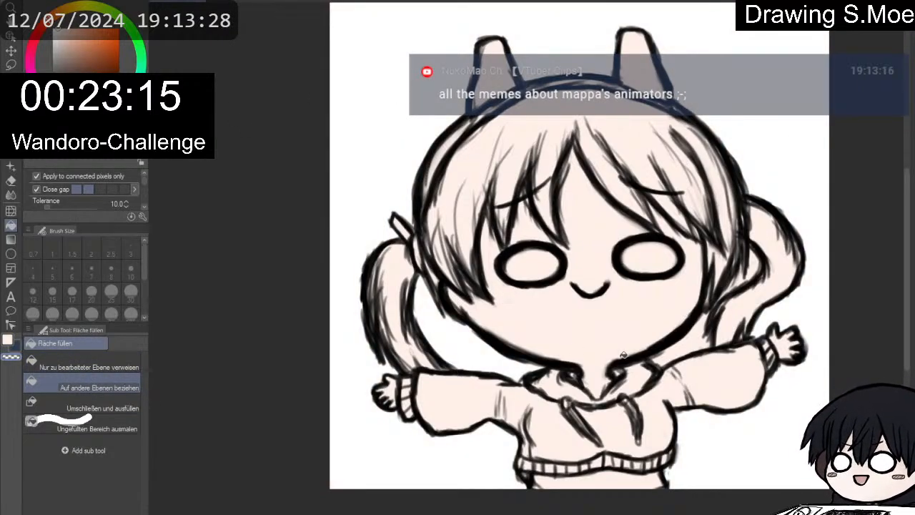
pyautogui.click(674, 351)
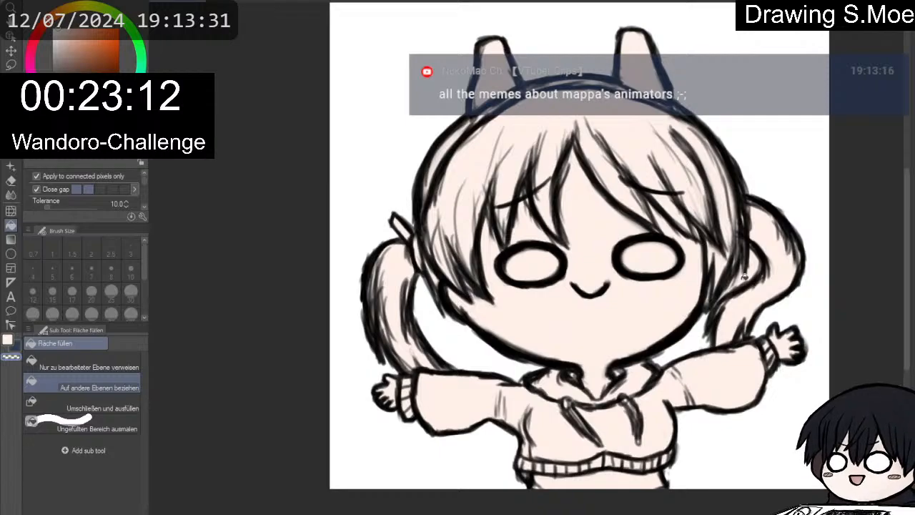
# Erase leftover skin tone around the gap between the face and the right pigtail with the soft eraser (Sanft).
pyautogui.scroll(1, 748, 279)
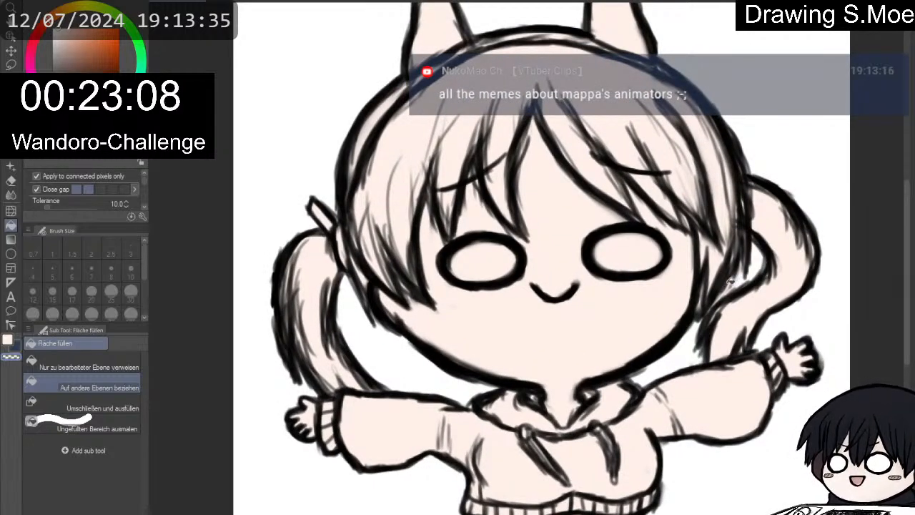
pyautogui.press('e')
pyautogui.moveTo(731, 287)
pyautogui.mouseDown()
pyautogui.moveTo(726, 294)
pyautogui.moveTo(756, 269)
pyautogui.moveTo(752, 246)
pyautogui.mouseUp()
pyautogui.scroll(-3, 608, 101)
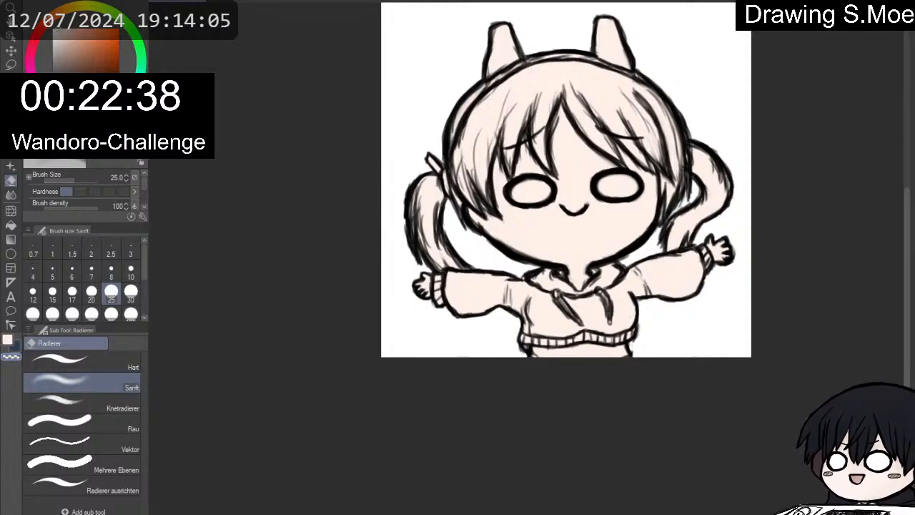
pyautogui.scroll(3, 706, 165)
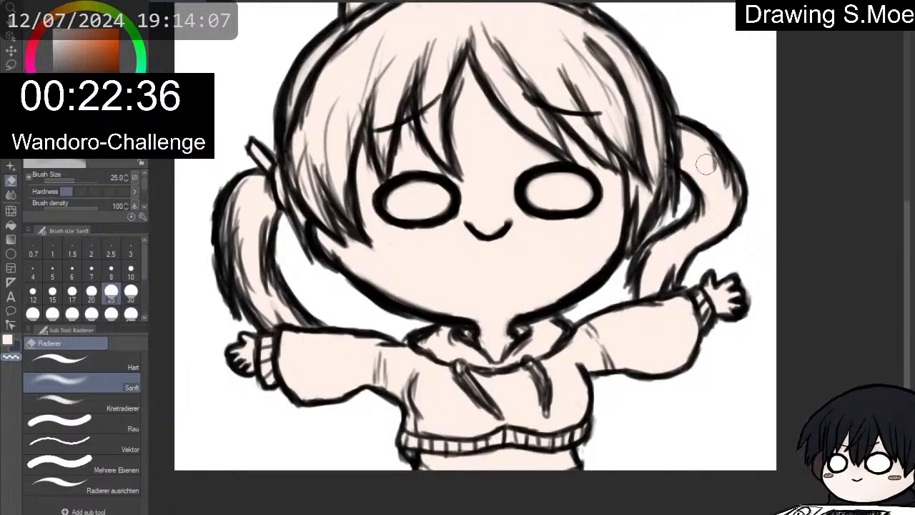
pyautogui.scroll(2, 706, 161)
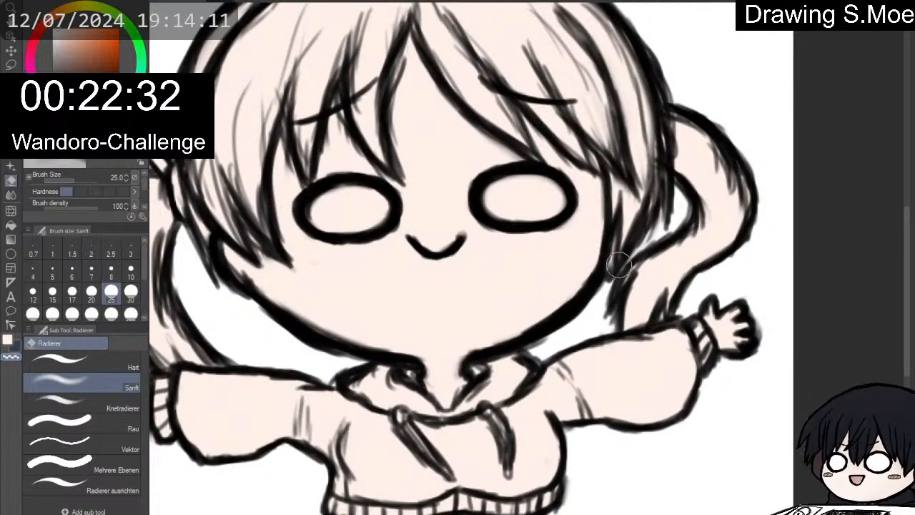
pyautogui.click(131, 271)
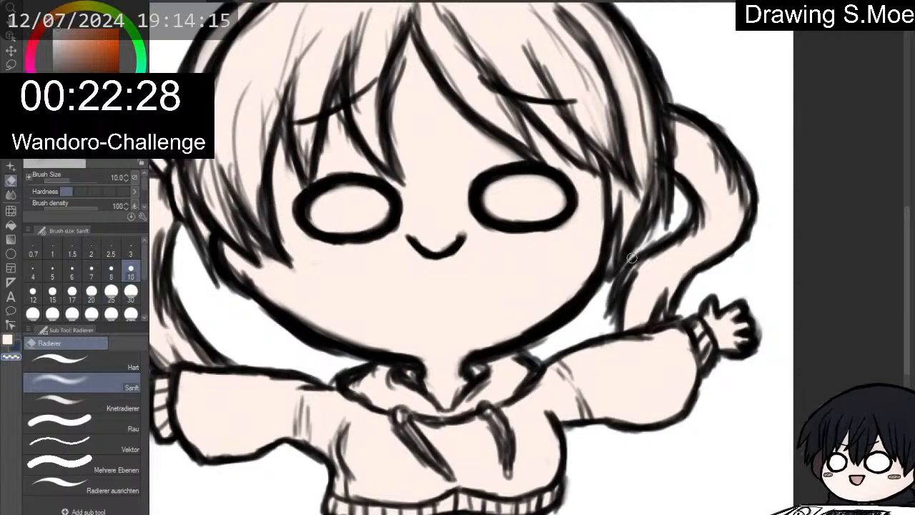
pyautogui.click(113, 293)
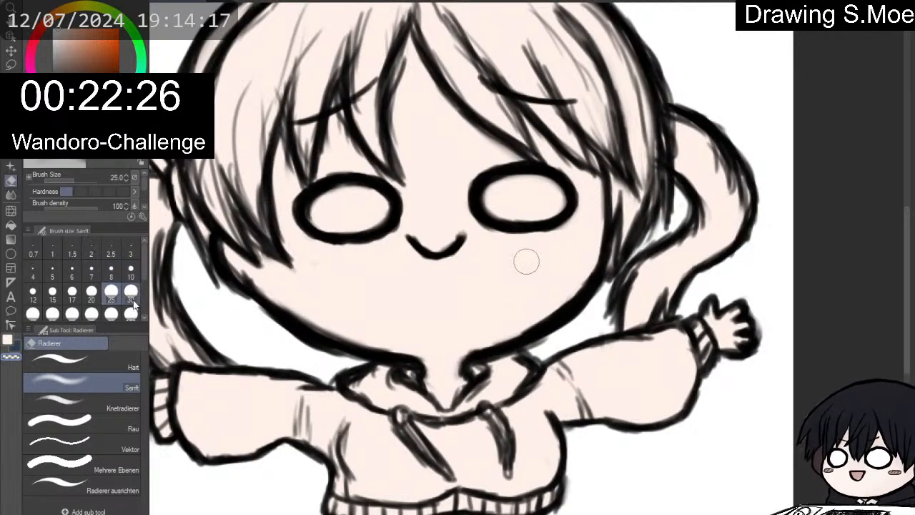
# Fill the inside of both eyes with white.
pyautogui.scroll(-5, 133, 305)
pyautogui.scroll(-3, 558, 247)
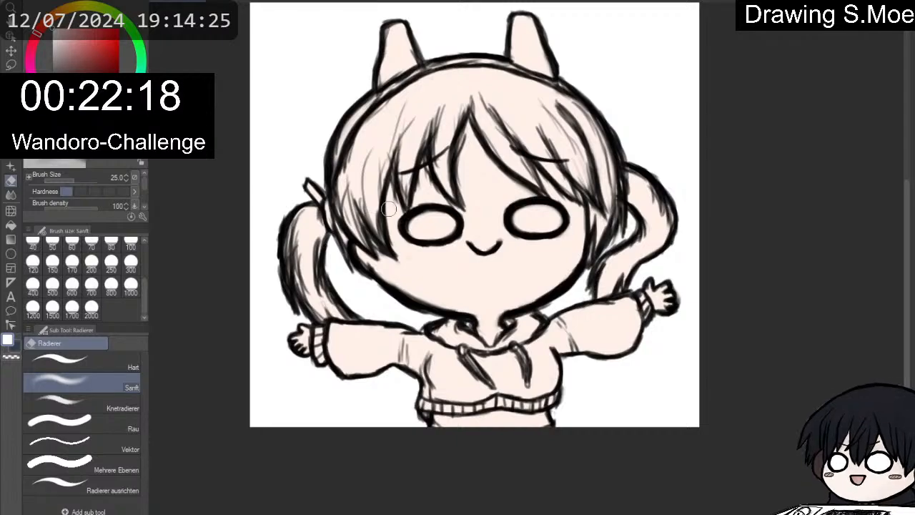
pyautogui.scroll(-1, 382, 212)
pyautogui.scroll(1, 382, 212)
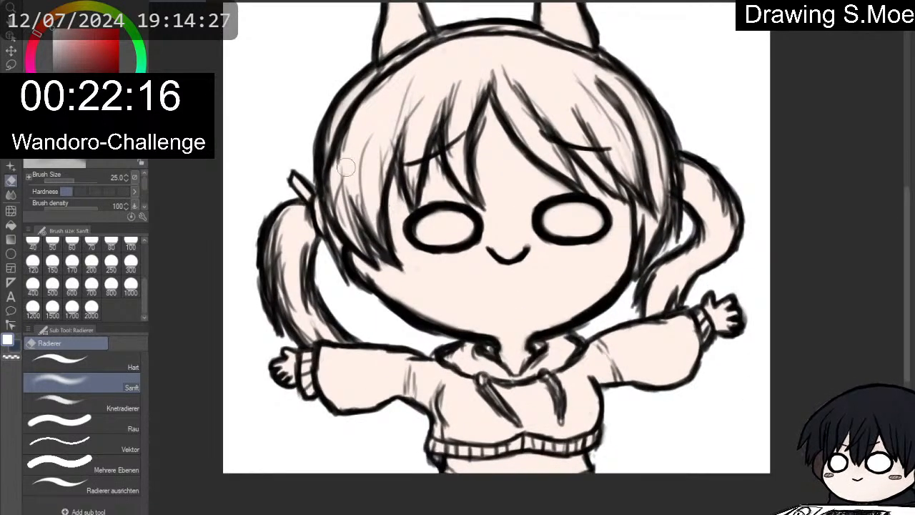
pyautogui.press('g')
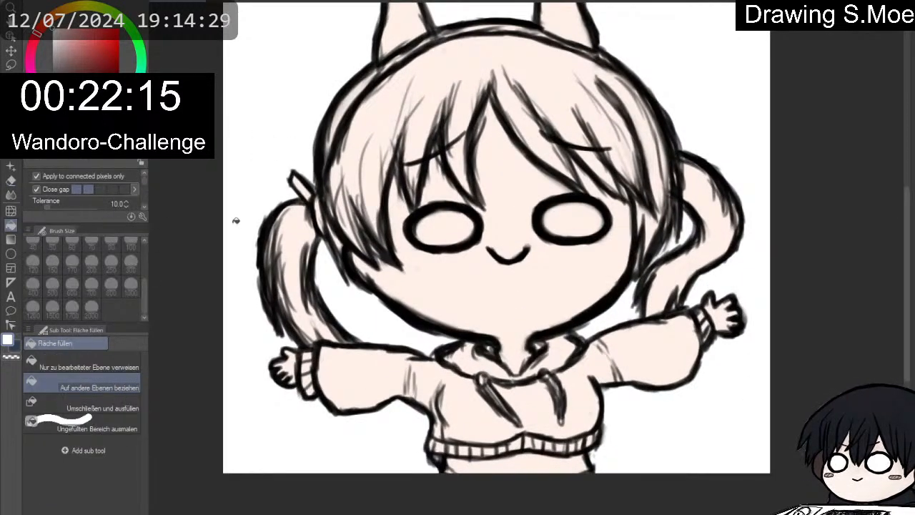
pyautogui.click(439, 225)
pyautogui.click(558, 223)
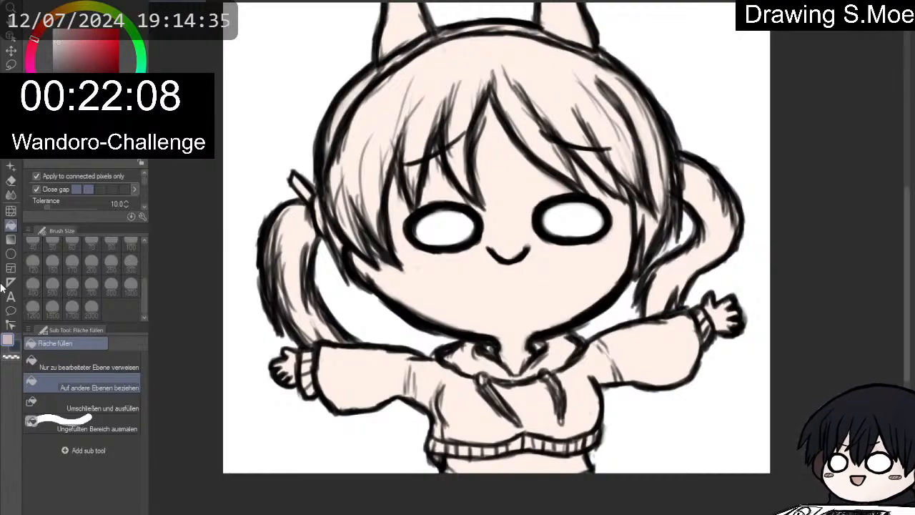
# Fill the main hair, the strand beside the right cheek and both pigtails with a muted greyish pink.
pyautogui.scroll(1, 522, 3)
pyautogui.click(478, 57)
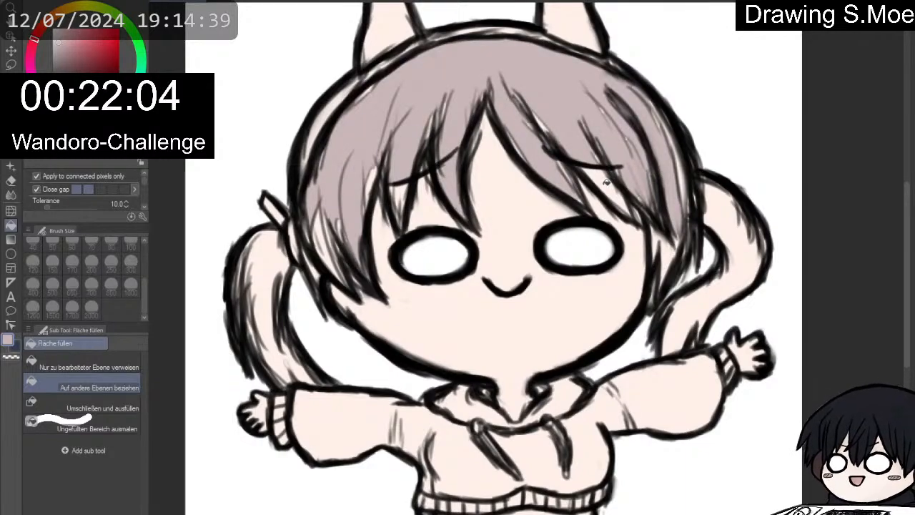
pyautogui.click(724, 210)
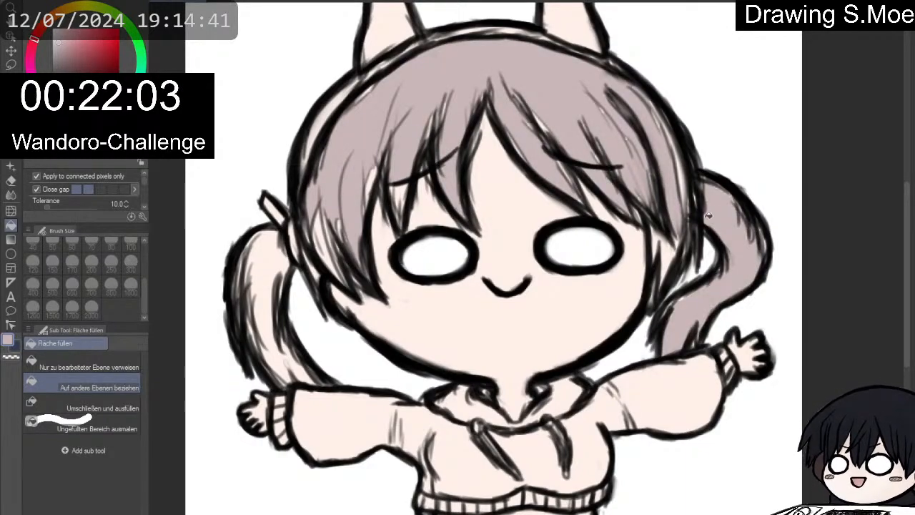
pyautogui.click(655, 247)
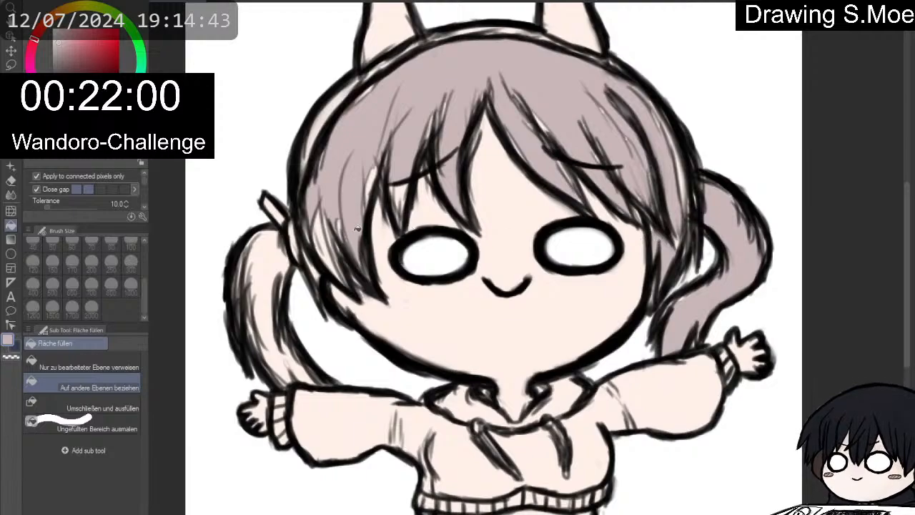
pyautogui.click(269, 249)
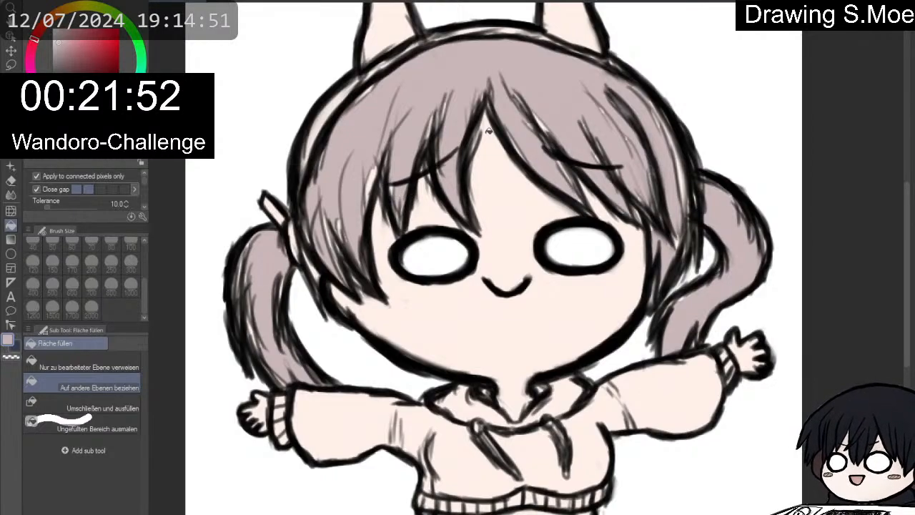
# Paint over unfilled gaps in the right side of the hair and the right pigtail with the G-Pen at size 10.
pyautogui.scroll(-2, 484, 134)
pyautogui.scroll(2, 485, 133)
pyautogui.press('p')
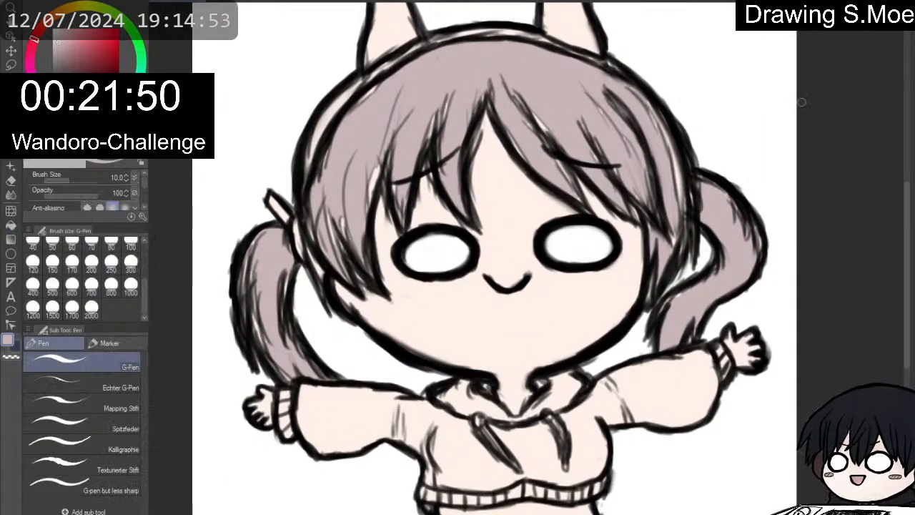
pyautogui.press('p')
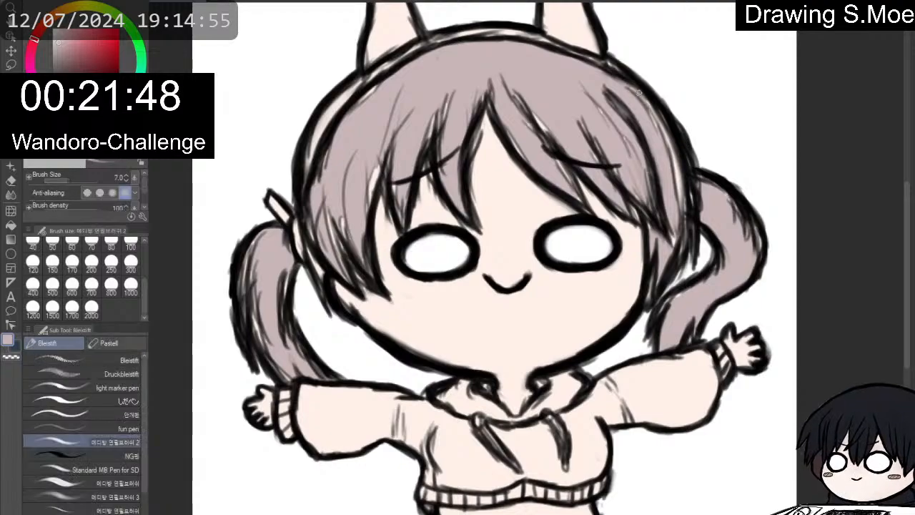
pyautogui.press('p')
pyautogui.moveTo(632, 93)
pyautogui.mouseDown()
pyautogui.moveTo(656, 127)
pyautogui.moveTo(646, 97)
pyautogui.moveTo(673, 154)
pyautogui.moveTo(661, 124)
pyautogui.moveTo(677, 187)
pyautogui.moveTo(679, 173)
pyautogui.moveTo(669, 242)
pyautogui.mouseUp()
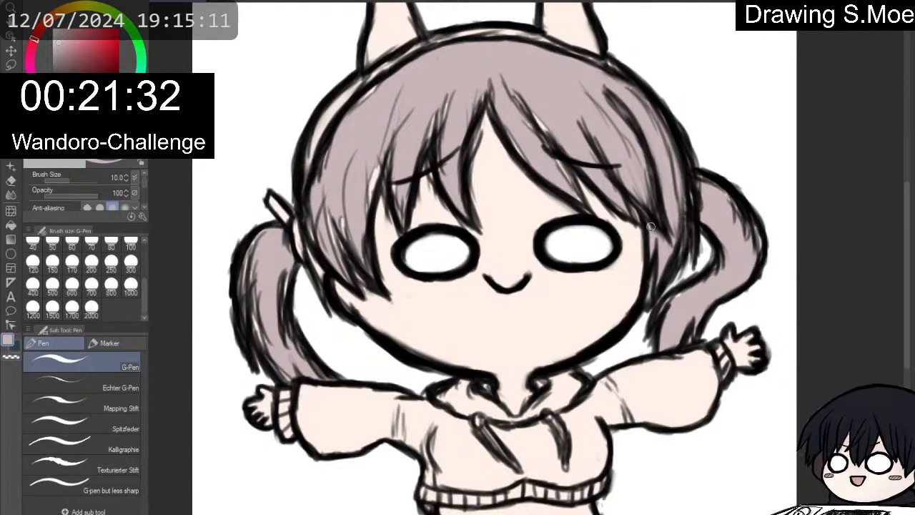
pyautogui.moveTo(704, 180)
pyautogui.mouseDown()
pyautogui.moveTo(749, 221)
pyautogui.moveTo(755, 258)
pyautogui.mouseUp()
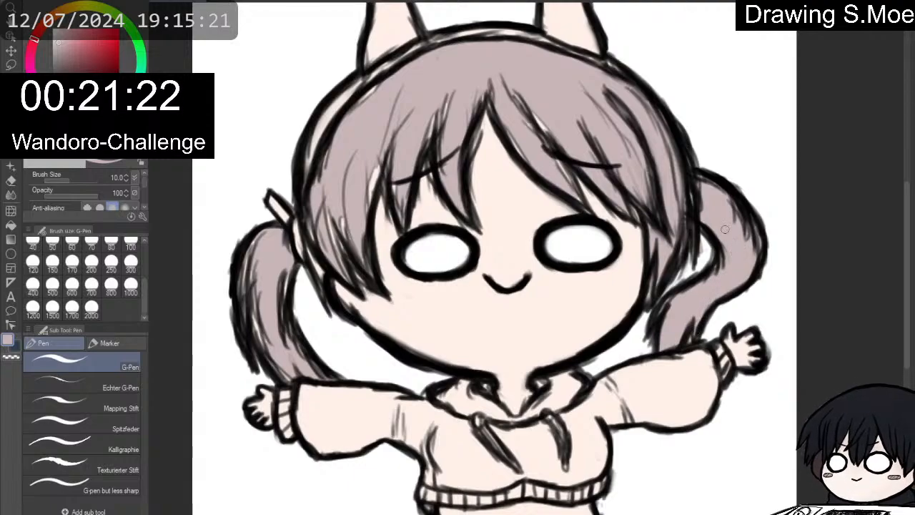
pyautogui.press('e')
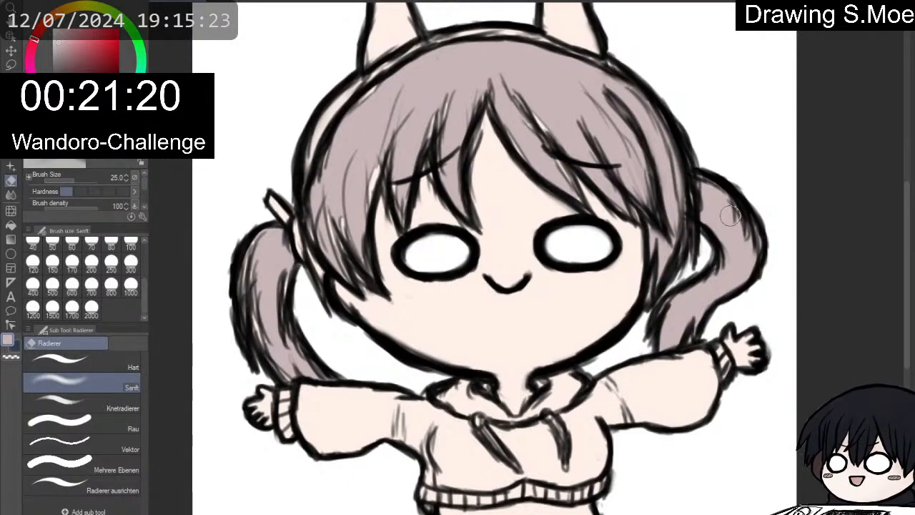
# Cover the unfilled spots in the left side of the hair and the left fringe with the G-Pen.
pyautogui.press('p')
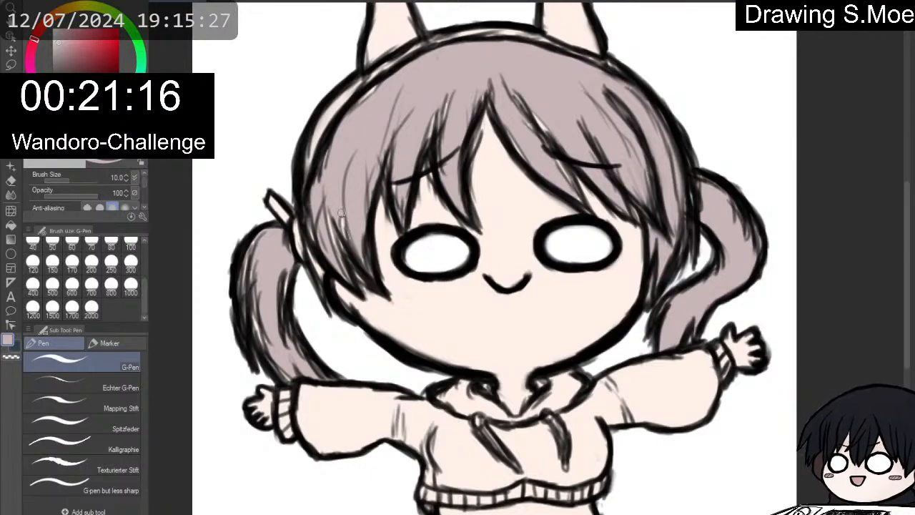
pyautogui.moveTo(339, 208)
pyautogui.mouseDown()
pyautogui.moveTo(342, 246)
pyautogui.moveTo(318, 271)
pyautogui.moveTo(311, 210)
pyautogui.mouseUp()
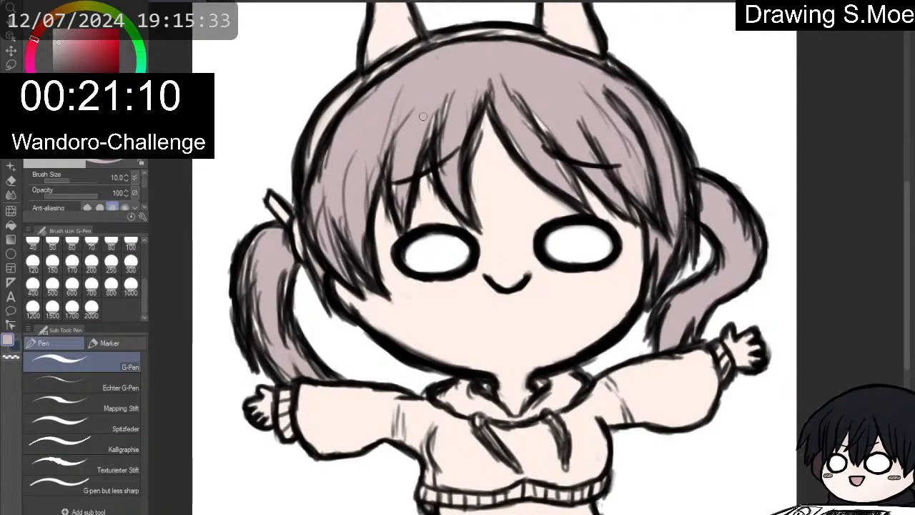
pyautogui.moveTo(439, 109); pyautogui.dragTo(431, 143)
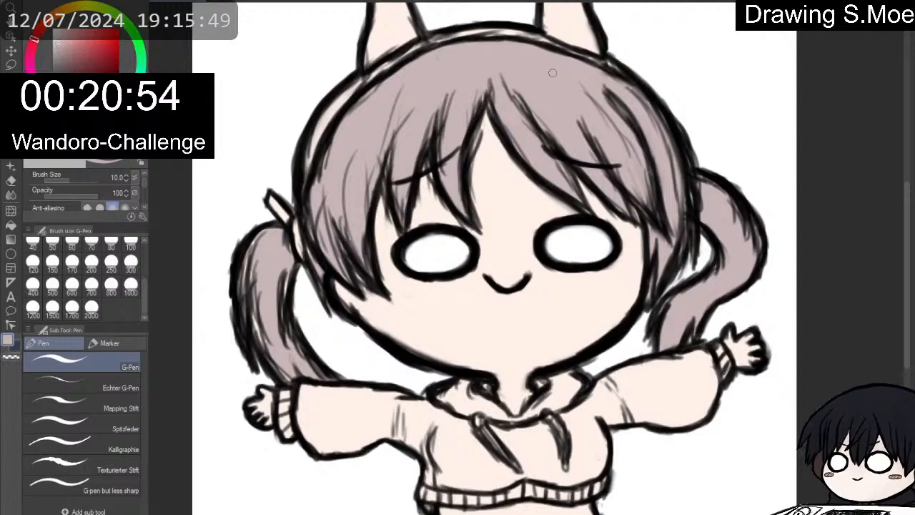
# Touch up missed areas along the outer edges of both pigtails in the greyish pink hair colour.
pyautogui.scroll(-1, 516, 67)
pyautogui.scroll(1, 504, 70)
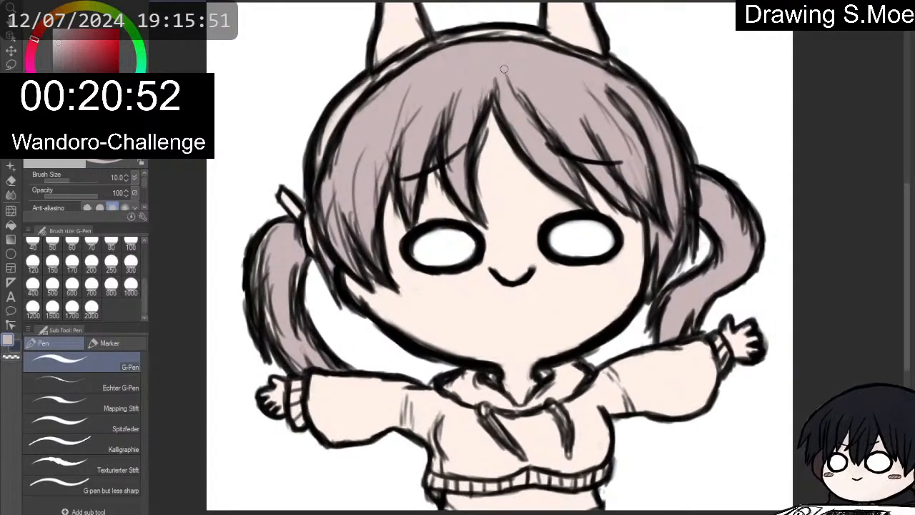
pyautogui.moveTo(267, 235); pyautogui.dragTo(257, 301)
pyautogui.moveTo(262, 261)
pyautogui.mouseDown()
pyautogui.moveTo(258, 320)
pyautogui.moveTo(282, 336)
pyautogui.moveTo(278, 329)
pyautogui.mouseUp()
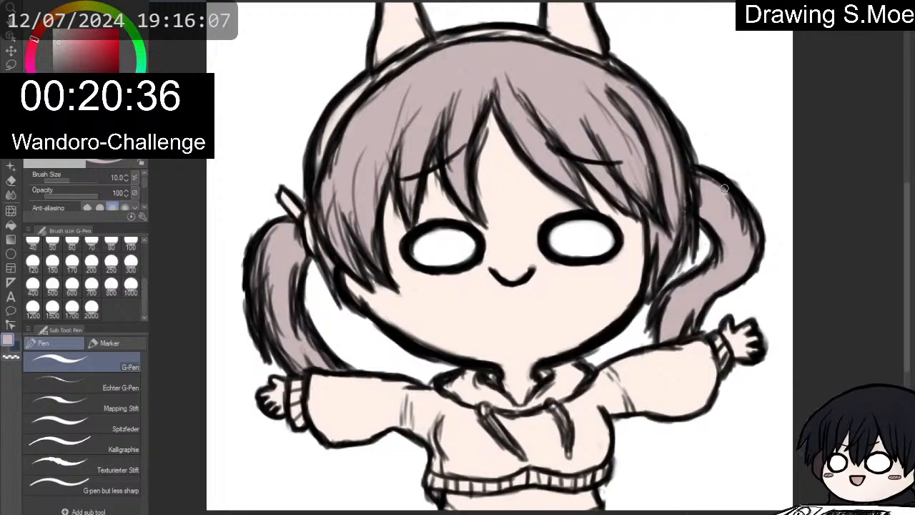
pyautogui.moveTo(715, 187); pyautogui.dragTo(758, 236)
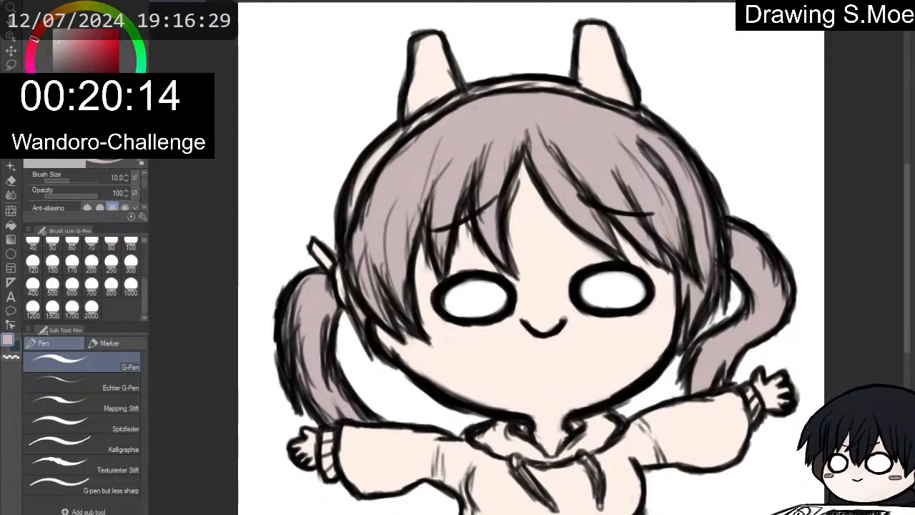
# Colour the left section of the headband and the left hair tie dark grey.
pyautogui.press('x')
pyautogui.click(88, 117)
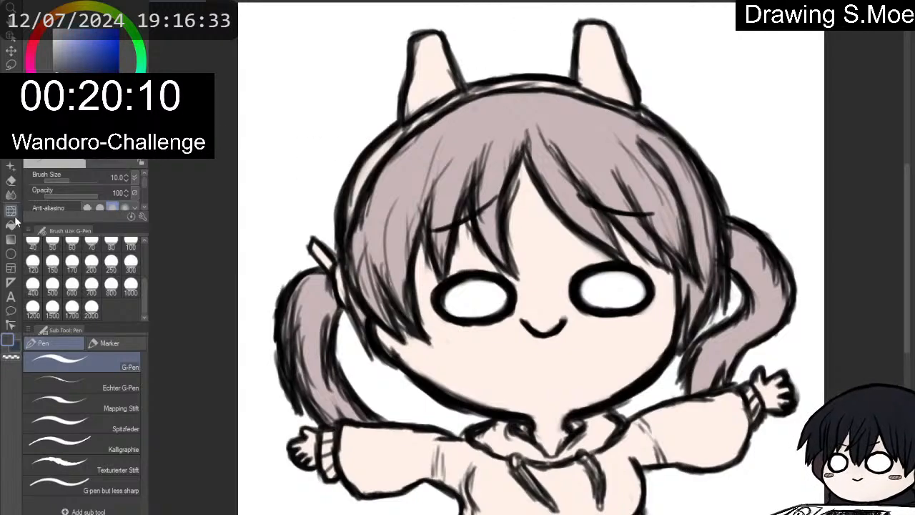
pyautogui.press('g')
pyautogui.click(375, 156)
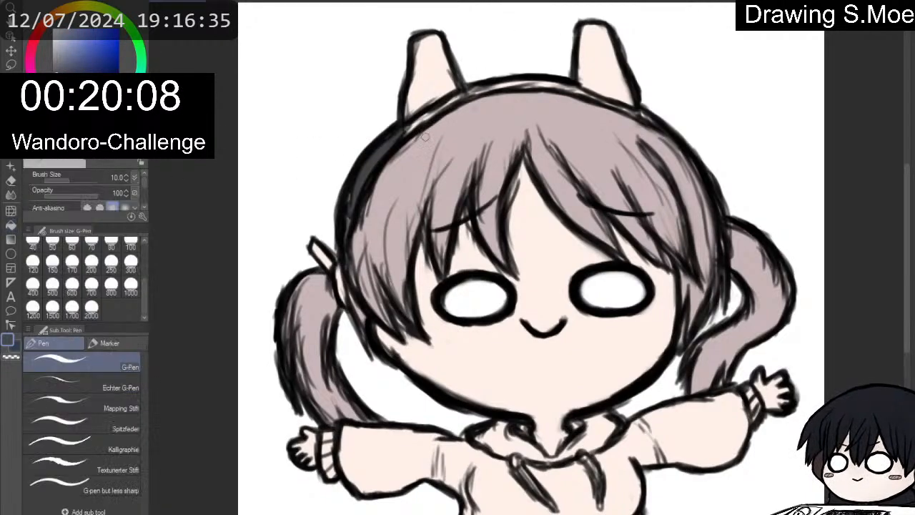
pyautogui.press('p')
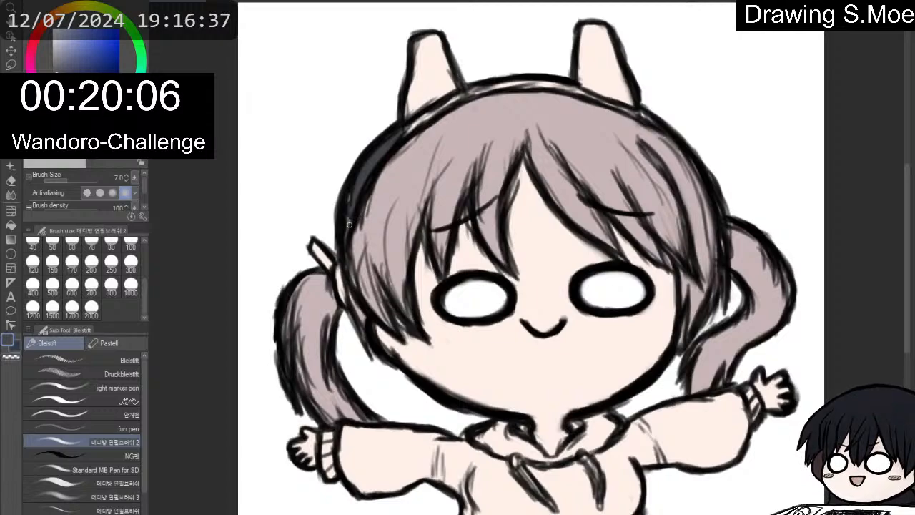
pyautogui.moveTo(312, 248)
pyautogui.mouseDown()
pyautogui.moveTo(344, 297)
pyautogui.moveTo(340, 278)
pyautogui.mouseUp()
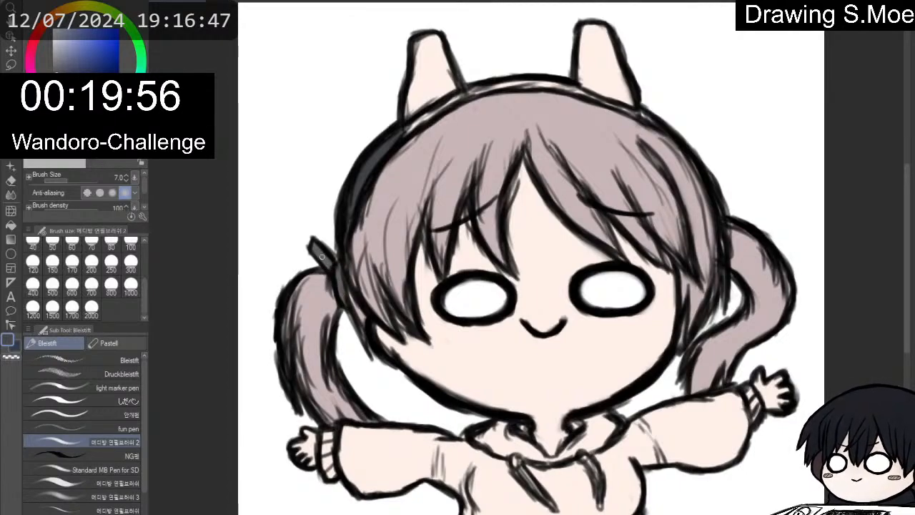
# Paint the rest of the headband across the top of the head in the same dark grey.
pyautogui.moveTo(406, 128)
pyautogui.mouseDown()
pyautogui.moveTo(412, 125)
pyautogui.moveTo(481, 88)
pyautogui.moveTo(407, 132)
pyautogui.moveTo(442, 105)
pyautogui.moveTo(499, 88)
pyautogui.moveTo(475, 89)
pyautogui.moveTo(515, 82)
pyautogui.moveTo(613, 101)
pyautogui.moveTo(578, 89)
pyautogui.moveTo(661, 122)
pyautogui.mouseUp()
pyautogui.press('p')
pyautogui.moveTo(574, 90)
pyautogui.mouseDown()
pyautogui.moveTo(593, 98)
pyautogui.moveTo(495, 86)
pyautogui.moveTo(441, 102)
pyautogui.moveTo(506, 85)
pyautogui.moveTo(565, 91)
pyautogui.moveTo(558, 85)
pyautogui.moveTo(604, 101)
pyautogui.mouseUp()
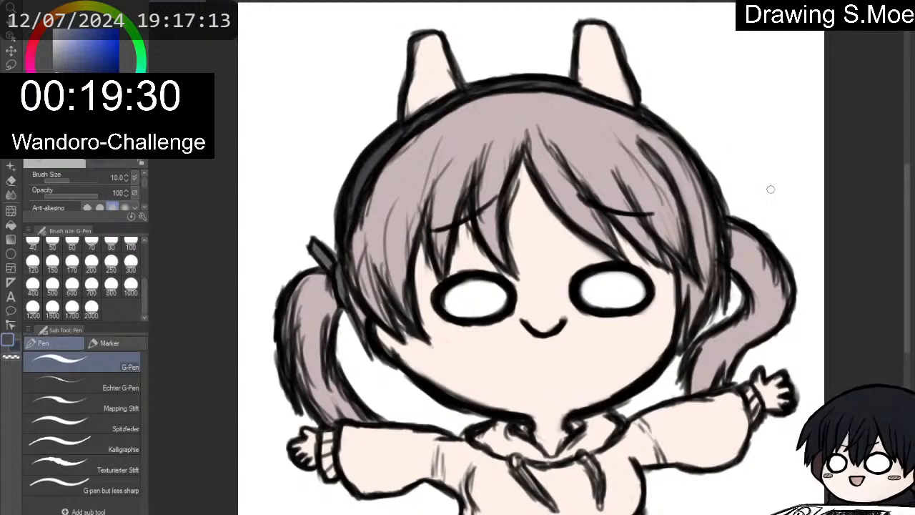
# Paint a dark grey hair tie on the right pigtail and outline it in black with the size 7 pencil brush.
pyautogui.moveTo(730, 239); pyautogui.dragTo(741, 251)
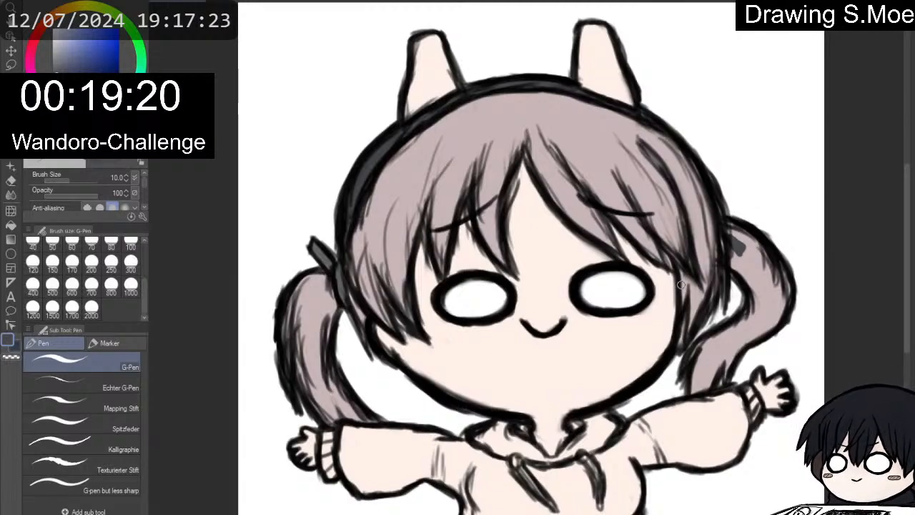
pyautogui.press('p')
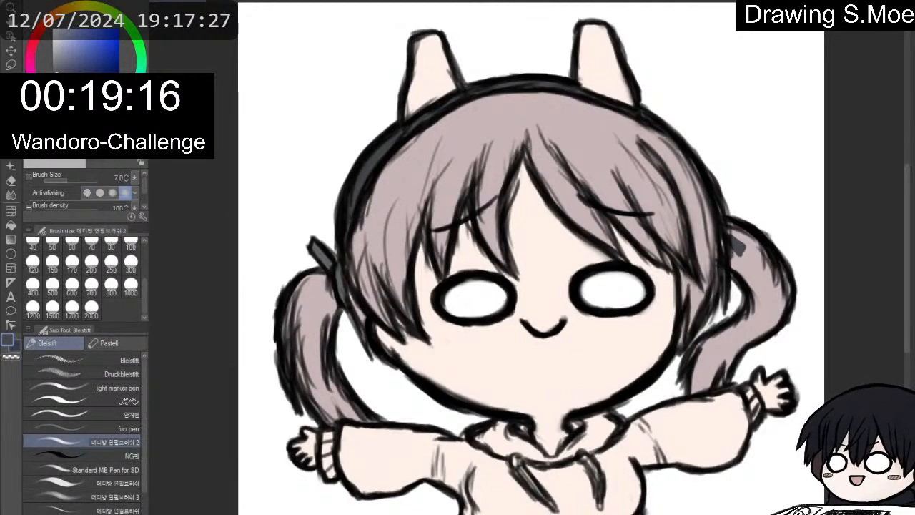
pyautogui.click(55, 93)
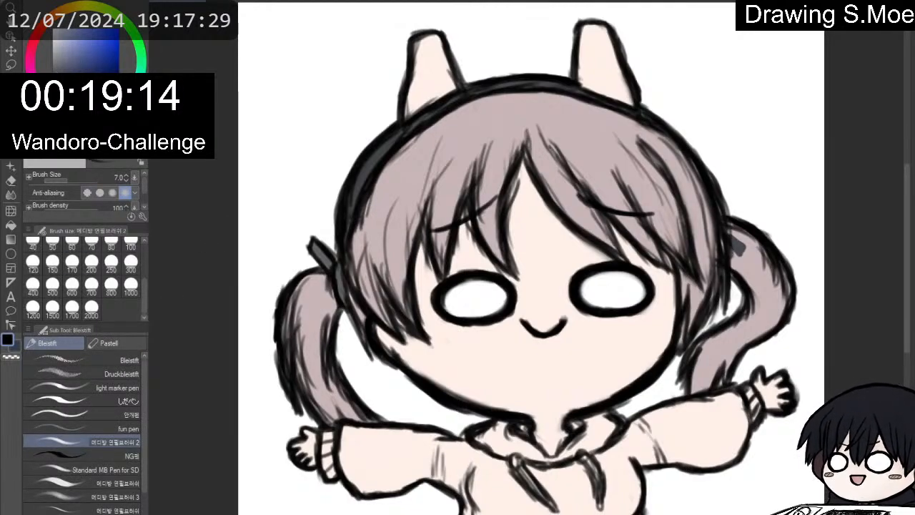
pyautogui.moveTo(726, 233)
pyautogui.mouseDown()
pyautogui.moveTo(745, 246)
pyautogui.moveTo(742, 257)
pyautogui.moveTo(727, 244)
pyautogui.moveTo(738, 256)
pyautogui.moveTo(747, 247)
pyautogui.mouseUp()
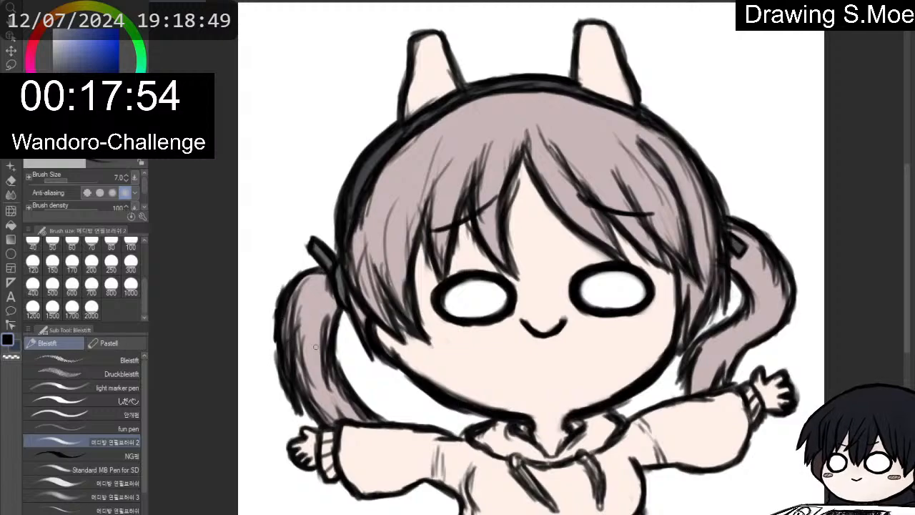
# Darken the inner strand line of the left pigtail and soften its outer shading lines with the Sanft eraser at size 25.
pyautogui.moveTo(325, 322); pyautogui.dragTo(332, 392)
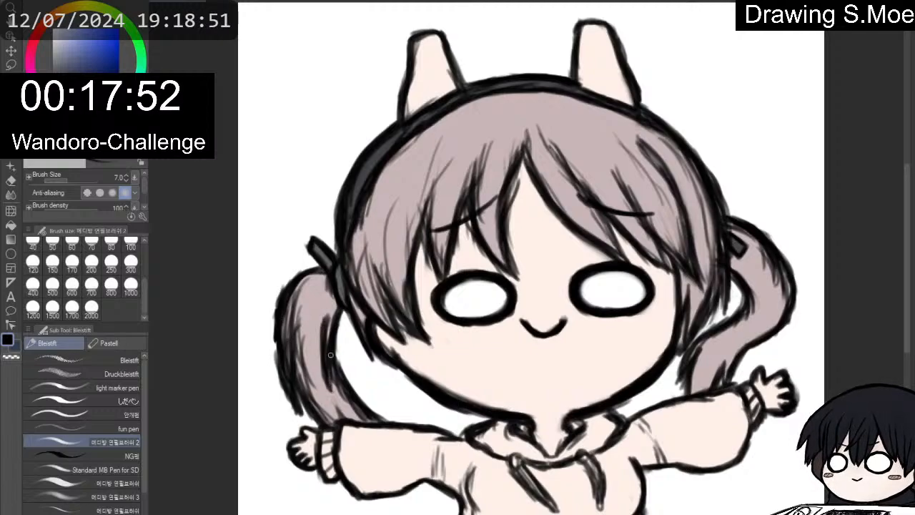
pyautogui.press('e')
pyautogui.moveTo(301, 307)
pyautogui.mouseDown()
pyautogui.moveTo(289, 358)
pyautogui.moveTo(297, 344)
pyautogui.mouseUp()
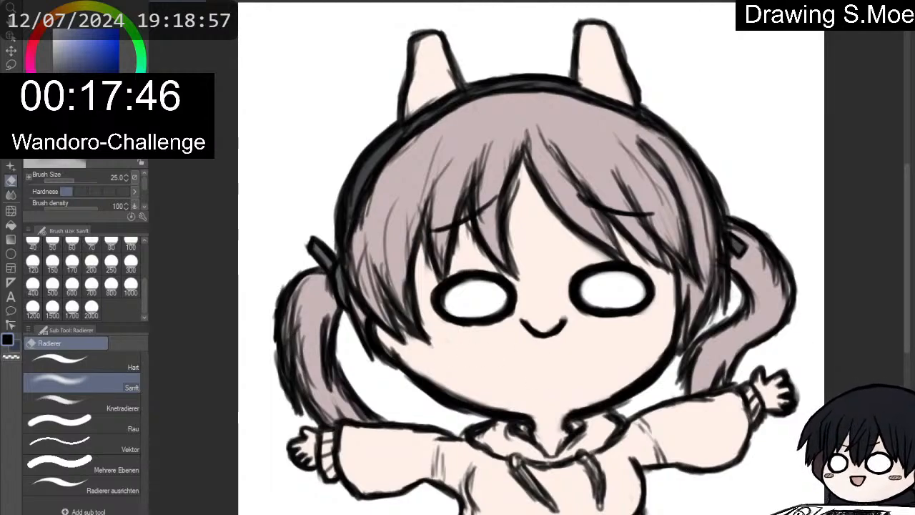
pyautogui.moveTo(296, 364)
pyautogui.mouseDown()
pyautogui.moveTo(287, 333)
pyautogui.moveTo(286, 354)
pyautogui.moveTo(294, 312)
pyautogui.mouseUp()
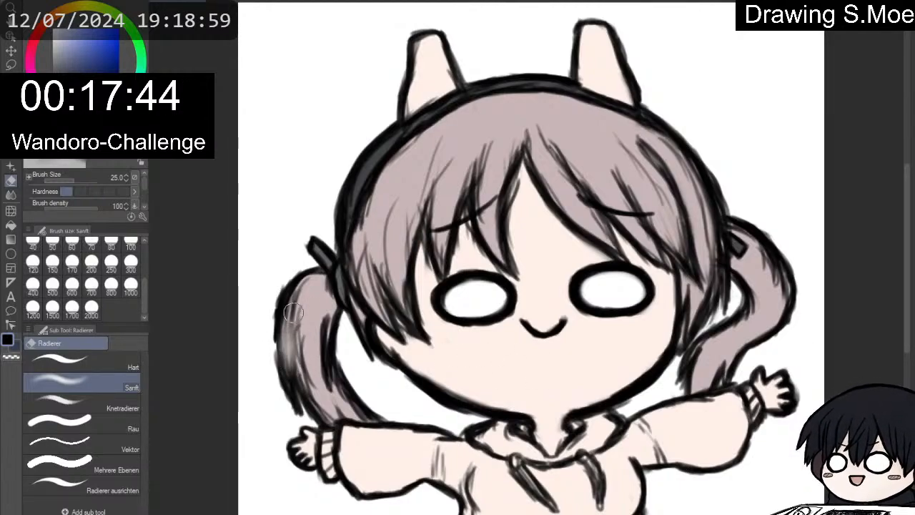
# Redraw the strand lines along the outer half of the left pigtail in black with the size 7 pencil brush.
pyautogui.press('p')
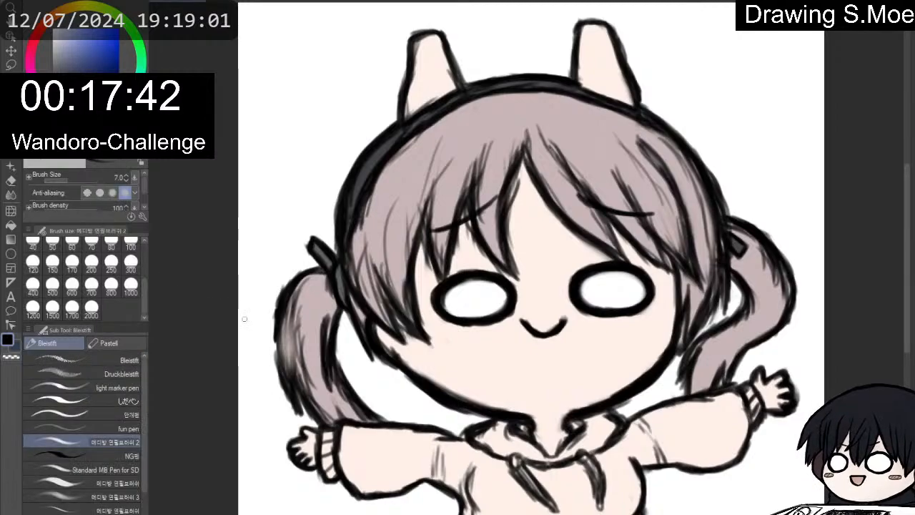
pyautogui.moveTo(278, 342)
pyautogui.mouseDown()
pyautogui.moveTo(291, 391)
pyautogui.moveTo(295, 338)
pyautogui.mouseUp()
pyautogui.moveTo(293, 372); pyautogui.dragTo(300, 311)
pyautogui.moveTo(295, 353)
pyautogui.mouseDown()
pyautogui.moveTo(299, 317)
pyautogui.moveTo(310, 404)
pyautogui.mouseUp()
pyautogui.moveTo(280, 337); pyautogui.dragTo(279, 356)
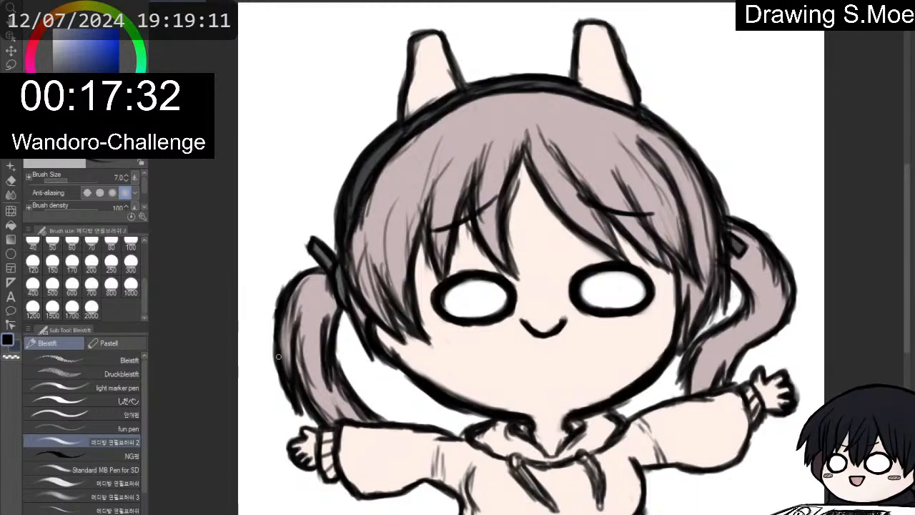
# Reinforce the black outlines of both pigtails' inner edges and the headband's left outer edge.
pyautogui.moveTo(334, 349)
pyautogui.mouseDown()
pyautogui.moveTo(354, 392)
pyautogui.moveTo(384, 420)
pyautogui.moveTo(398, 421)
pyautogui.mouseUp()
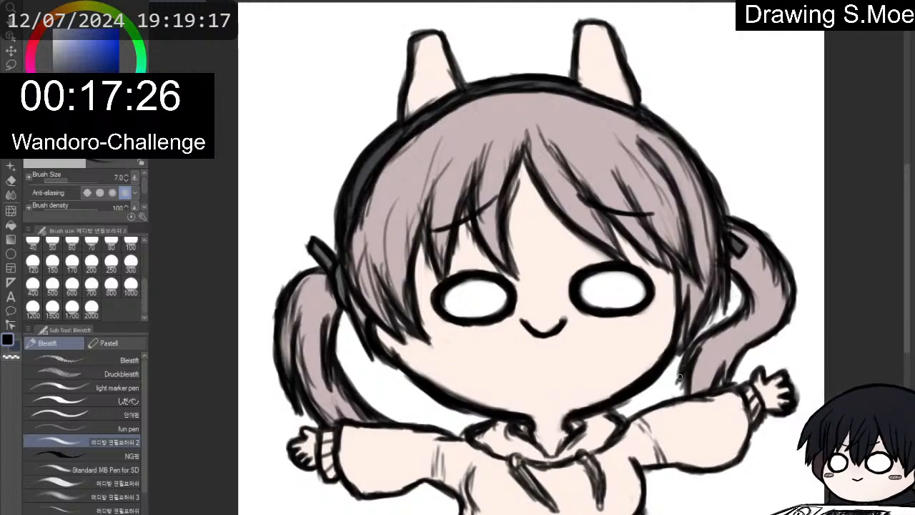
pyautogui.moveTo(681, 372)
pyautogui.mouseDown()
pyautogui.moveTo(695, 340)
pyautogui.moveTo(688, 351)
pyautogui.moveTo(734, 316)
pyautogui.mouseUp()
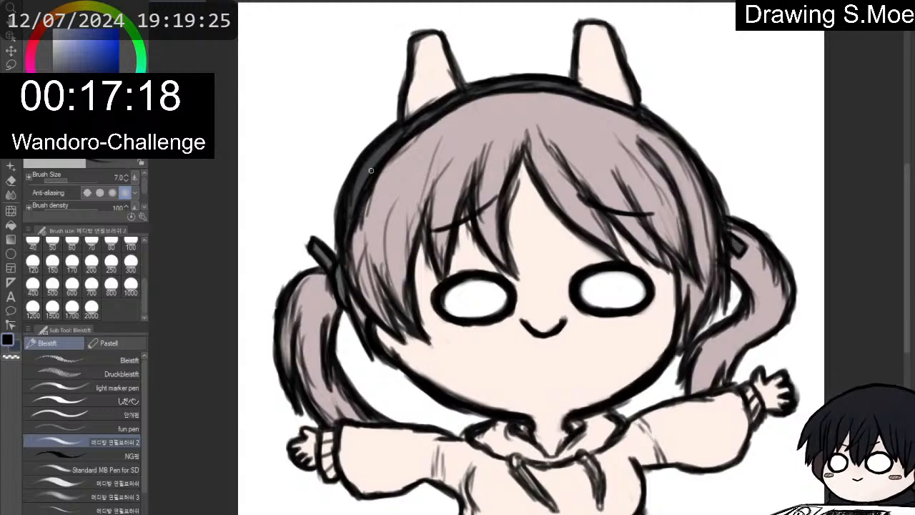
pyautogui.moveTo(337, 256); pyautogui.dragTo(340, 202)
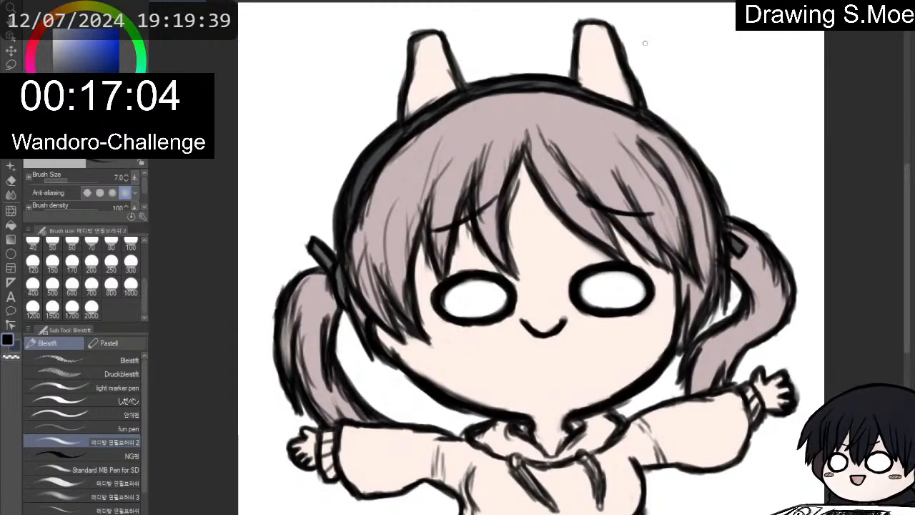
# Thicken the outer edge of the right ear and the headband outline along the right side of the head.
pyautogui.press('e')
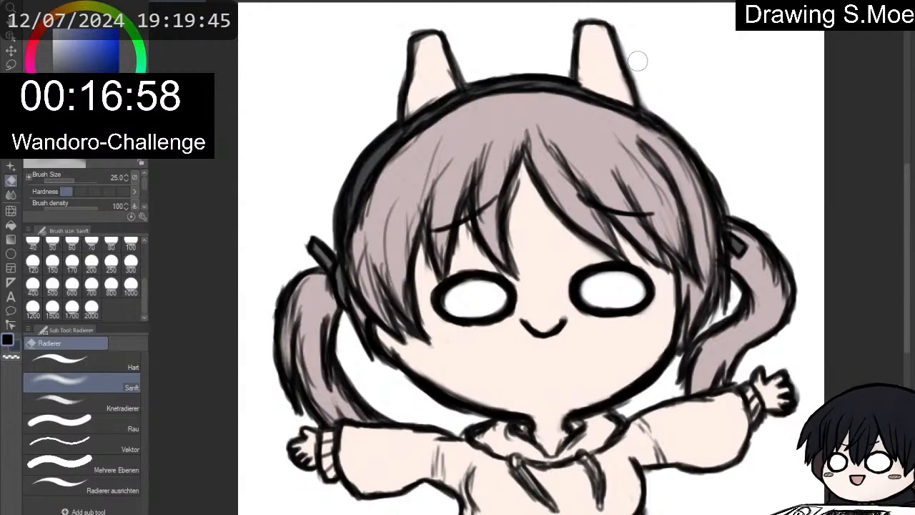
pyautogui.press('p')
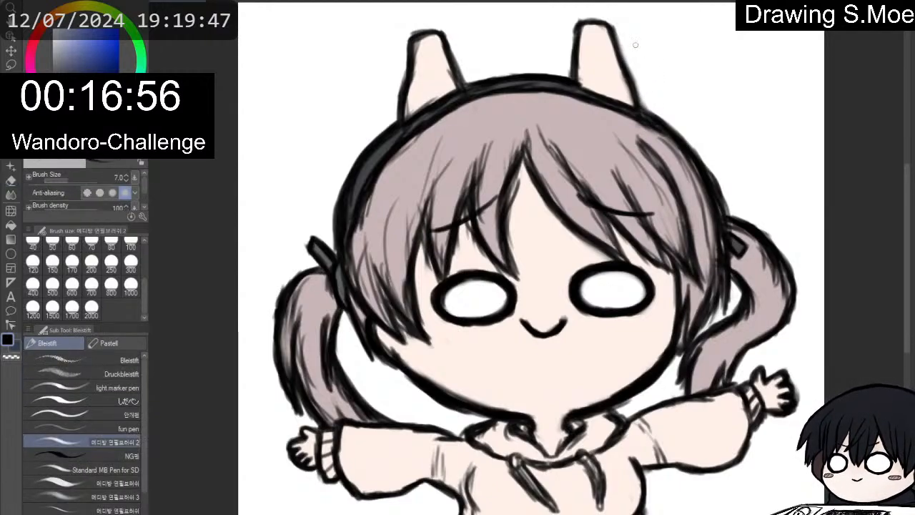
pyautogui.moveTo(622, 53); pyautogui.dragTo(645, 108)
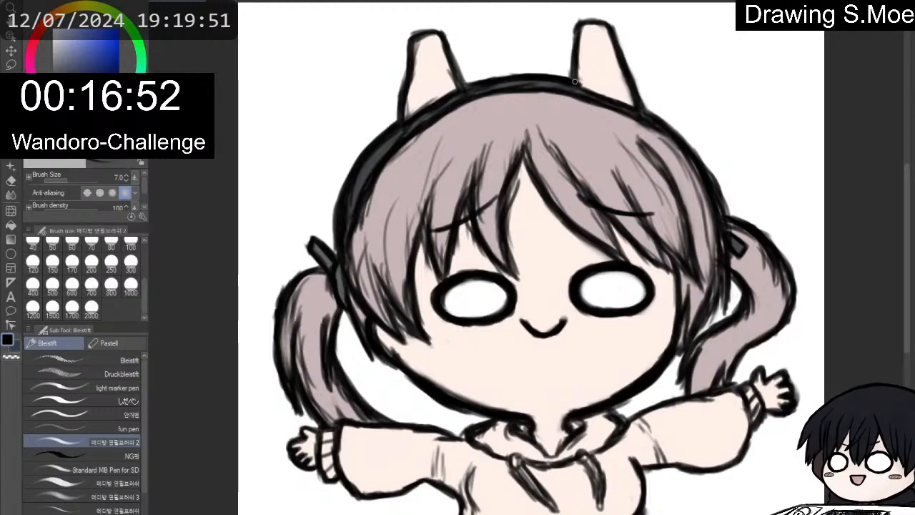
pyautogui.moveTo(576, 80)
pyautogui.mouseDown()
pyautogui.moveTo(653, 116)
pyautogui.moveTo(648, 109)
pyautogui.moveTo(704, 159)
pyautogui.mouseUp()
pyautogui.moveTo(678, 129); pyautogui.dragTo(716, 181)
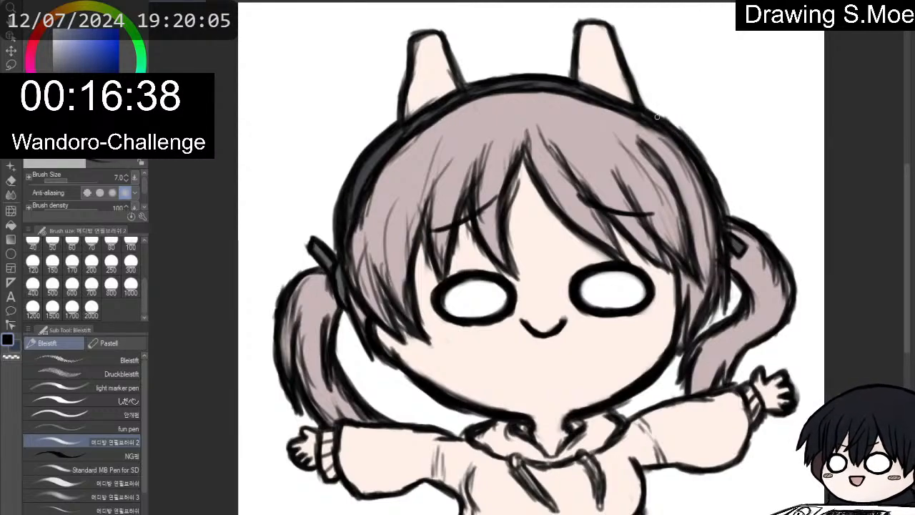
pyautogui.moveTo(642, 105); pyautogui.dragTo(682, 135)
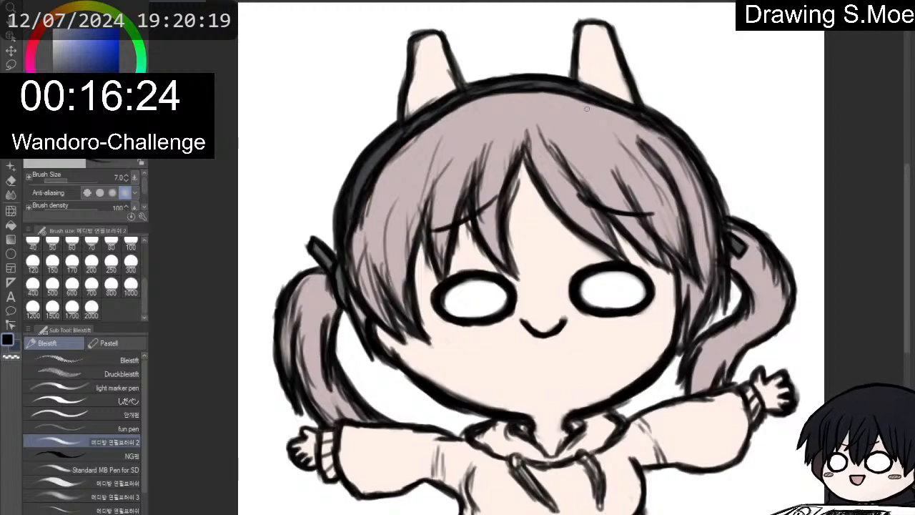
# Strengthen the black strand lines in the right side of the fringe, from the parting to the outer tips.
pyautogui.moveTo(618, 172)
pyautogui.mouseDown()
pyautogui.moveTo(648, 221)
pyautogui.moveTo(641, 217)
pyautogui.moveTo(671, 248)
pyautogui.moveTo(635, 207)
pyautogui.moveTo(677, 251)
pyautogui.mouseUp()
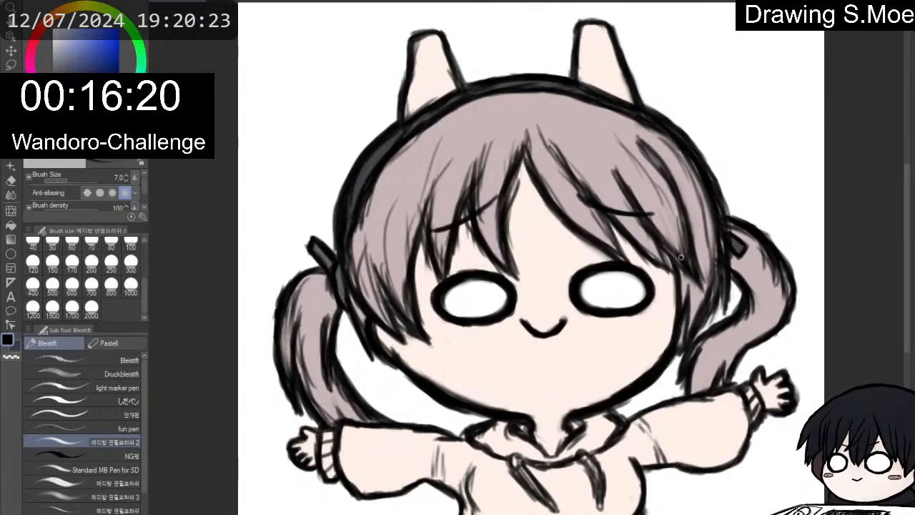
pyautogui.moveTo(647, 221); pyautogui.dragTo(704, 286)
pyautogui.moveTo(688, 239)
pyautogui.mouseDown()
pyautogui.moveTo(694, 260)
pyautogui.moveTo(688, 246)
pyautogui.mouseUp()
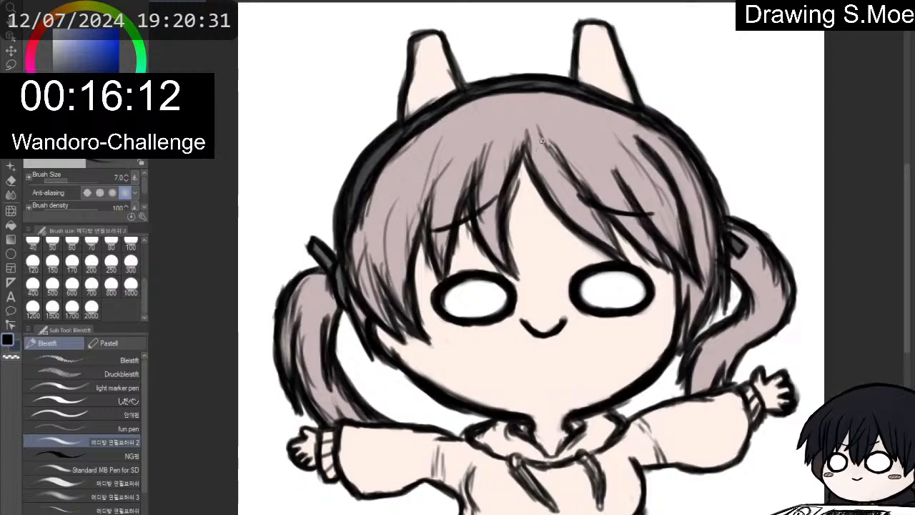
pyautogui.moveTo(535, 130); pyautogui.dragTo(602, 215)
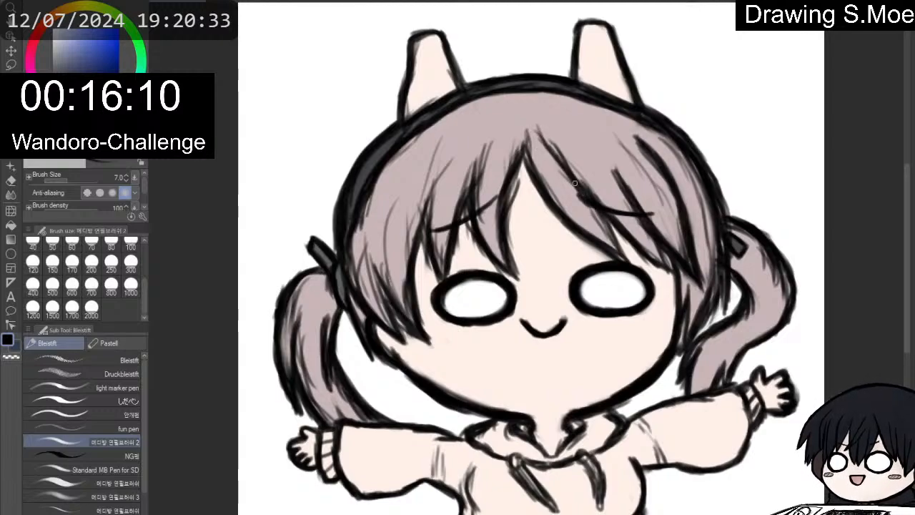
pyautogui.moveTo(575, 183); pyautogui.dragTo(611, 225)
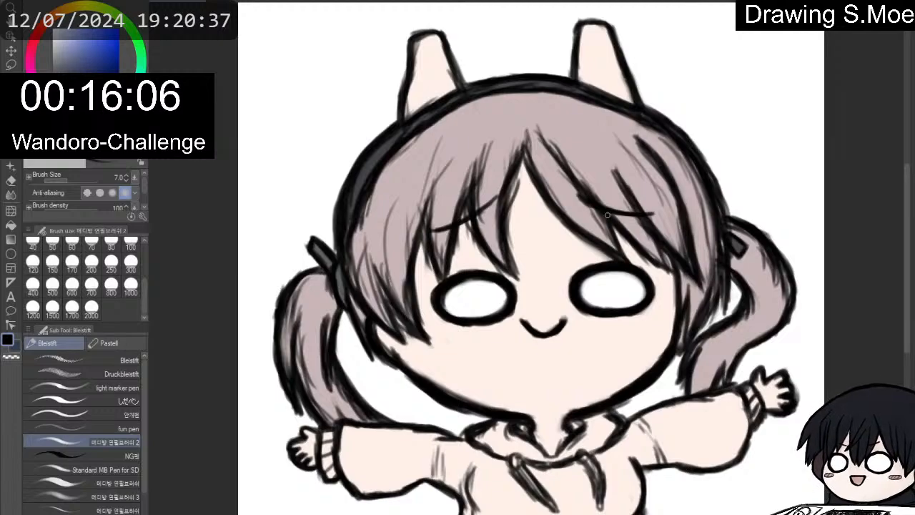
# Erase the rough line just below the hair parting and redraw the central strands of the left fringe in black.
pyautogui.press('e')
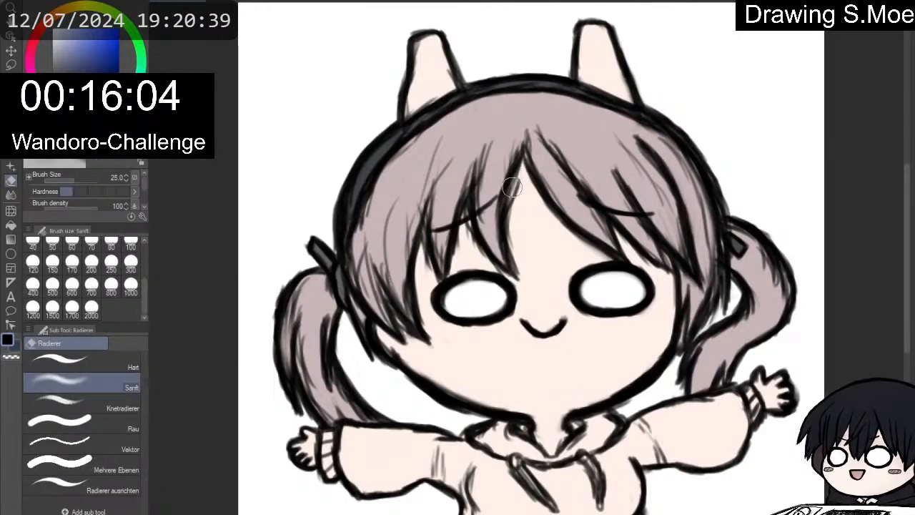
pyautogui.moveTo(523, 189)
pyautogui.mouseDown()
pyautogui.moveTo(518, 228)
pyautogui.moveTo(525, 176)
pyautogui.mouseUp()
pyautogui.press('p')
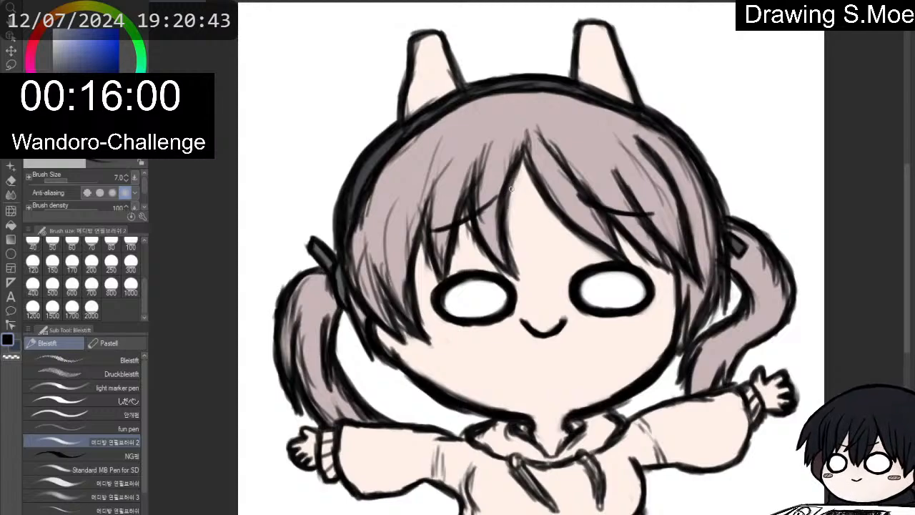
pyautogui.moveTo(510, 186)
pyautogui.mouseDown()
pyautogui.moveTo(506, 236)
pyautogui.moveTo(516, 262)
pyautogui.mouseUp()
pyautogui.moveTo(505, 220)
pyautogui.mouseDown()
pyautogui.moveTo(527, 283)
pyautogui.moveTo(499, 255)
pyautogui.mouseUp()
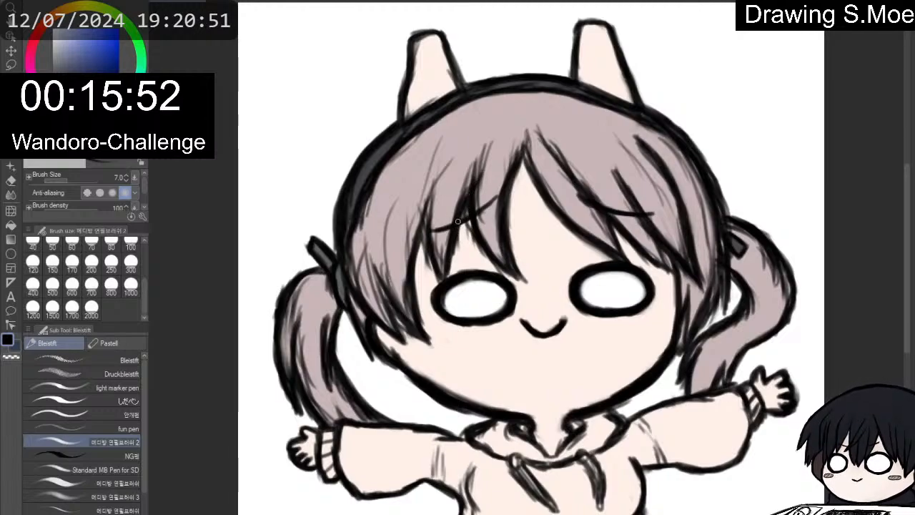
pyautogui.moveTo(455, 240); pyautogui.dragTo(446, 278)
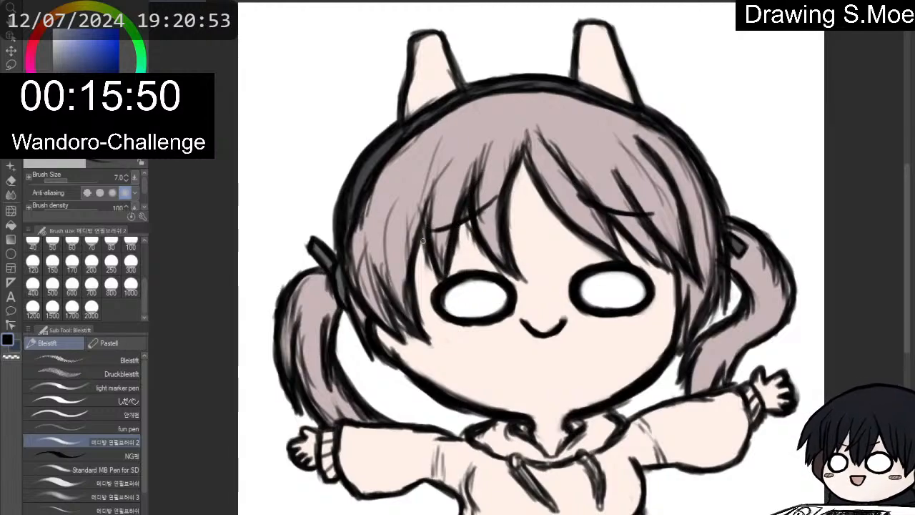
# Darken the long strand lines and tips of the outer left fringe beside the left eye.
pyautogui.moveTo(428, 210); pyautogui.dragTo(421, 245)
pyautogui.moveTo(435, 189)
pyautogui.mouseDown()
pyautogui.moveTo(414, 272)
pyautogui.moveTo(413, 263)
pyautogui.moveTo(423, 324)
pyautogui.mouseUp()
pyautogui.moveTo(409, 281)
pyautogui.mouseDown()
pyautogui.moveTo(430, 339)
pyautogui.moveTo(421, 333)
pyautogui.mouseUp()
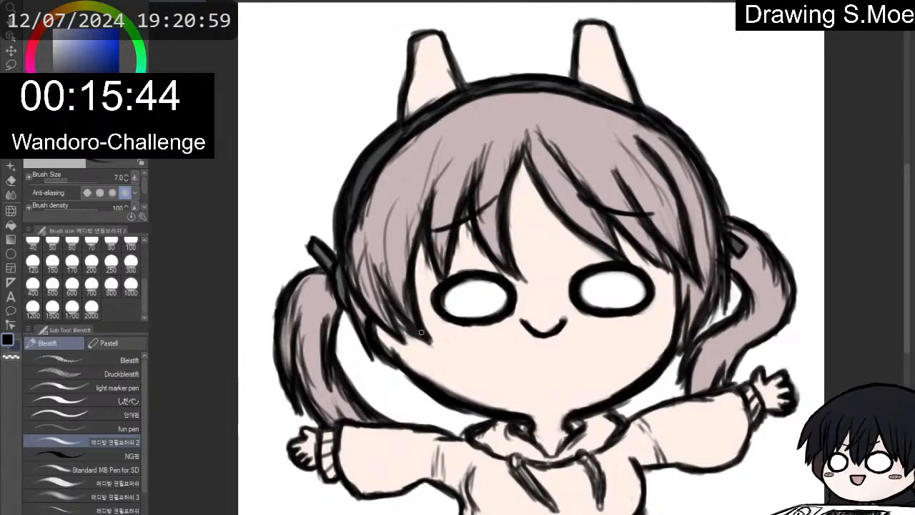
pyautogui.moveTo(379, 269); pyautogui.dragTo(387, 300)
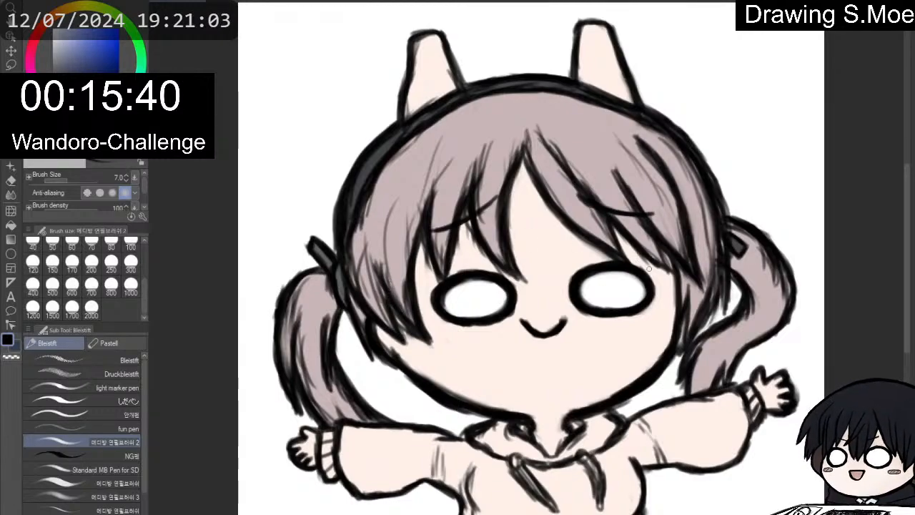
# Reinforce the black lines of the side lock between the right cheek and the right pigtail.
pyautogui.moveTo(668, 257); pyautogui.dragTo(677, 312)
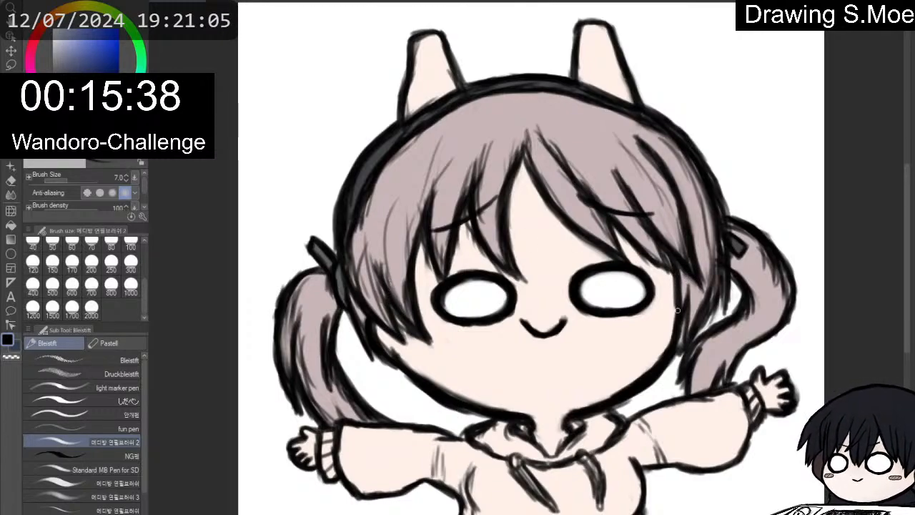
pyautogui.moveTo(672, 273)
pyautogui.mouseDown()
pyautogui.moveTo(676, 319)
pyautogui.moveTo(675, 291)
pyautogui.moveTo(713, 310)
pyautogui.mouseUp()
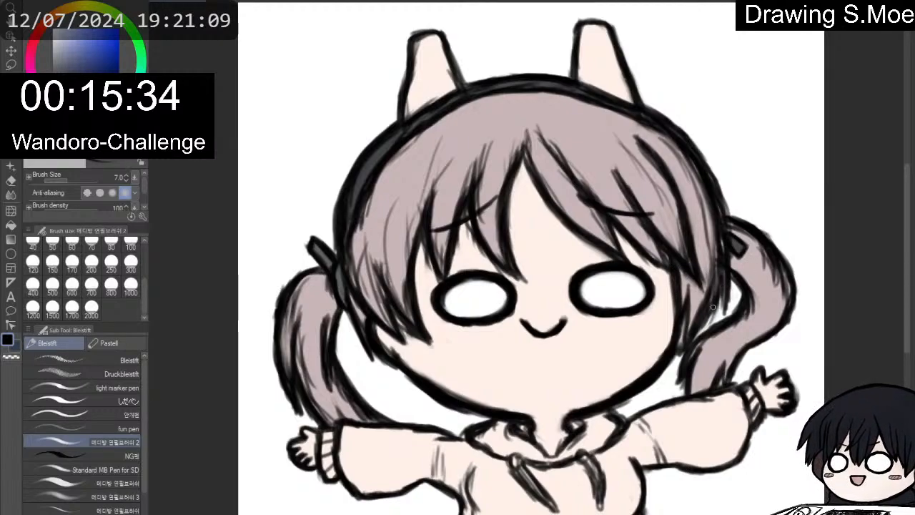
pyautogui.moveTo(717, 277); pyautogui.dragTo(725, 319)
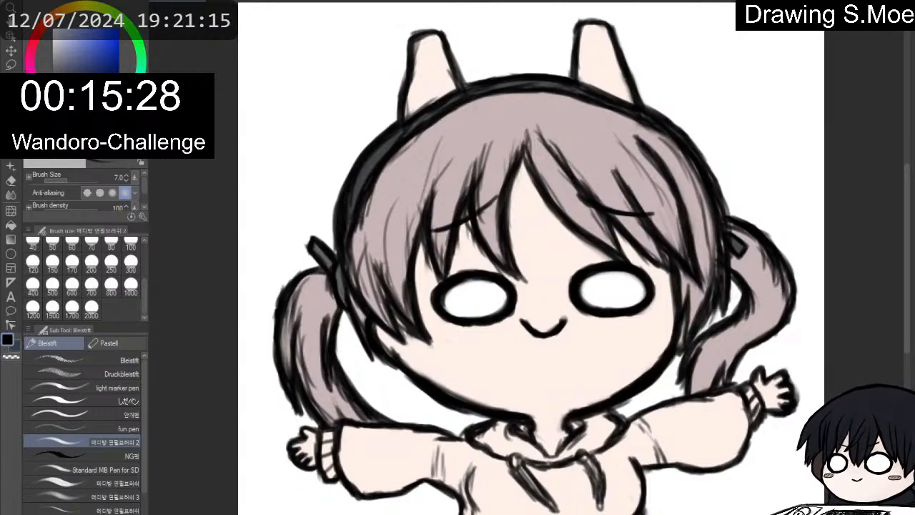
# Fill the hoodie's torso and both sleeves with light periwinkle blue.
pyautogui.moveTo(531, 286)
pyautogui.mouseDown()
pyautogui.moveTo(541, 241)
pyautogui.moveTo(564, 251)
pyautogui.moveTo(553, 251)
pyautogui.mouseUp()
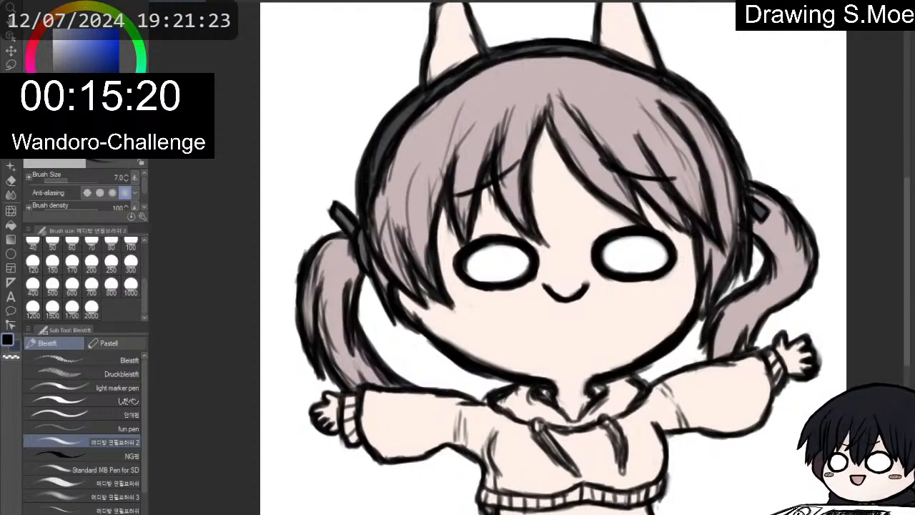
pyautogui.click(72, 36)
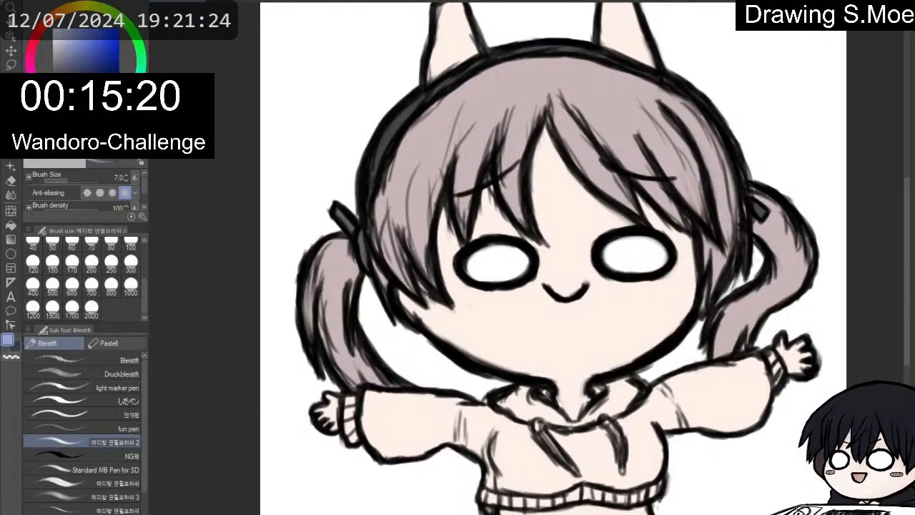
pyautogui.click(11, 224)
pyautogui.click(736, 389)
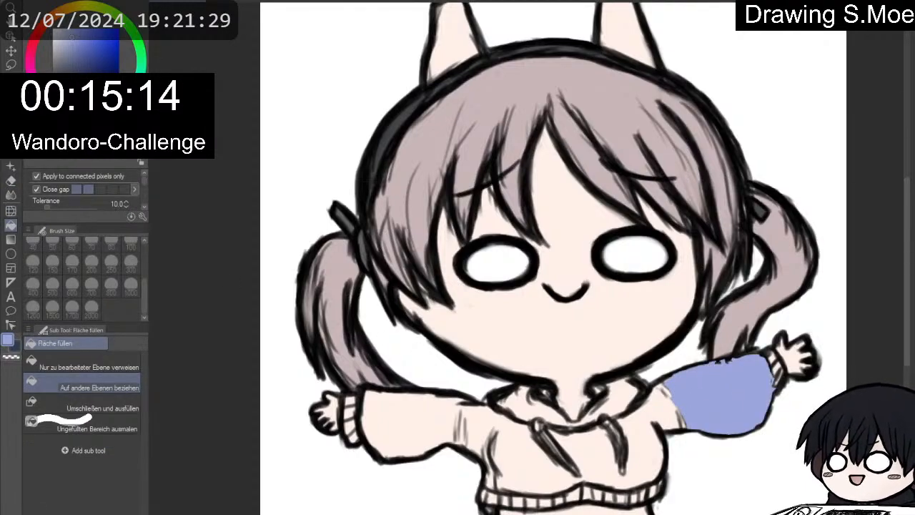
pyautogui.hotkey('ctrl', 'z')
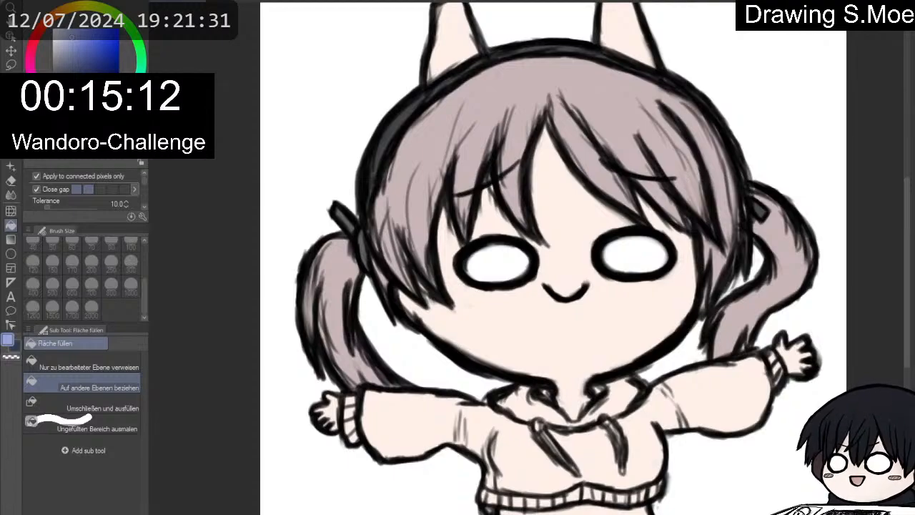
pyautogui.click(731, 403)
pyautogui.click(646, 427)
pyautogui.click(524, 449)
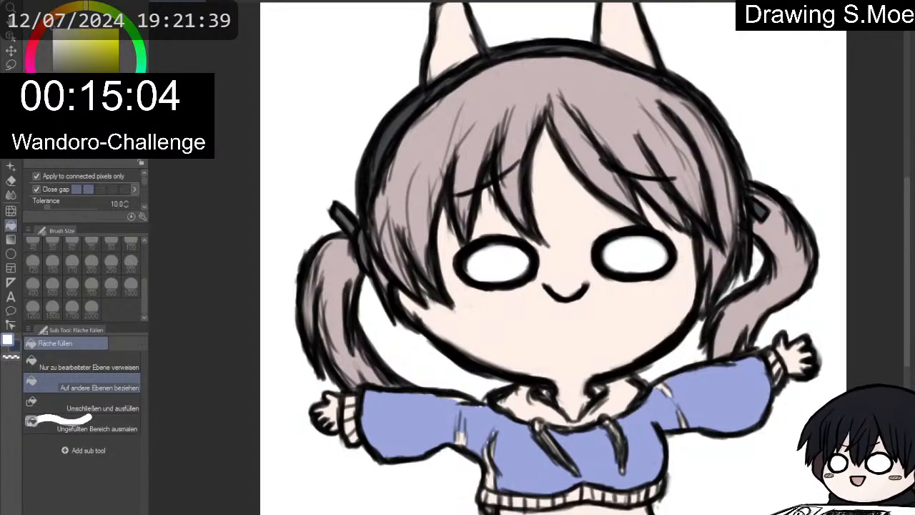
# Fill both halves of the hood around the neck with white.
pyautogui.click(612, 397)
pyautogui.click(541, 400)
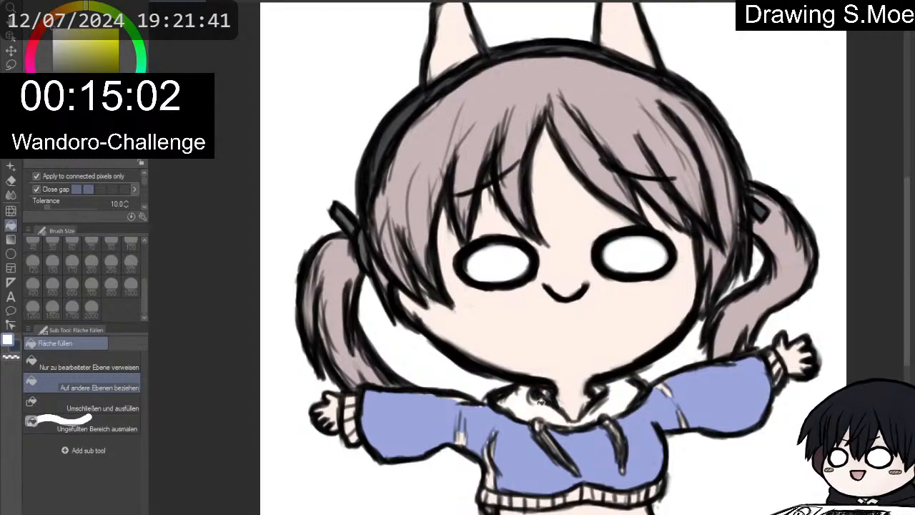
pyautogui.scroll(2, 540, 402)
pyautogui.scroll(-5, 540, 402)
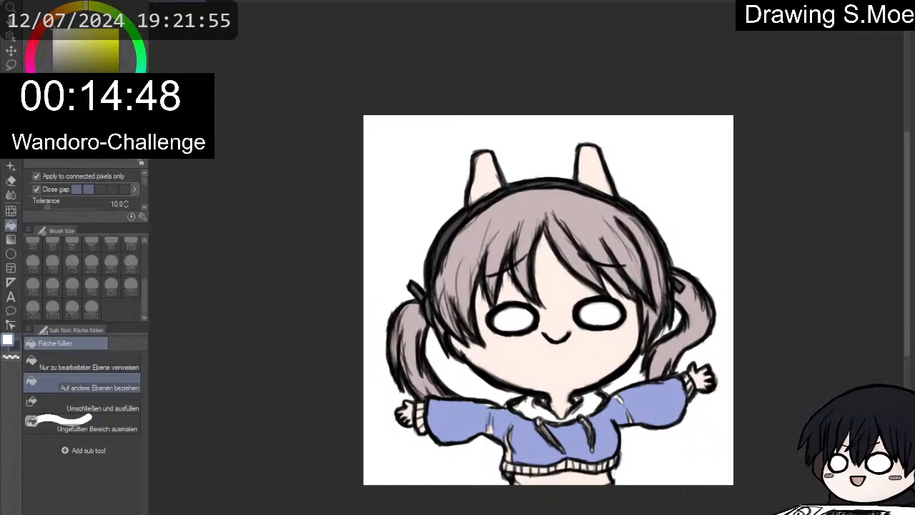
pyautogui.scroll(3, 692, 415)
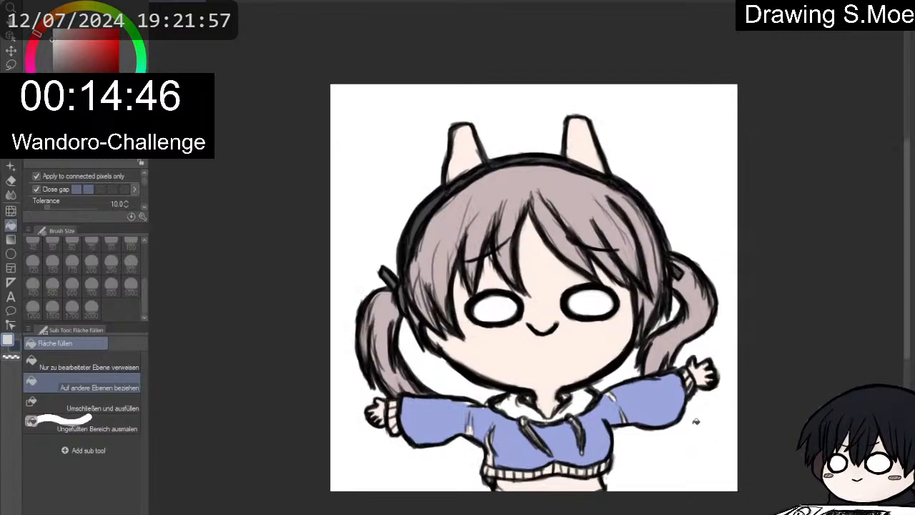
# Paint the ribbed sleeve cuffs at both wrists in a light off-white with the pencil brush.
pyautogui.press('p')
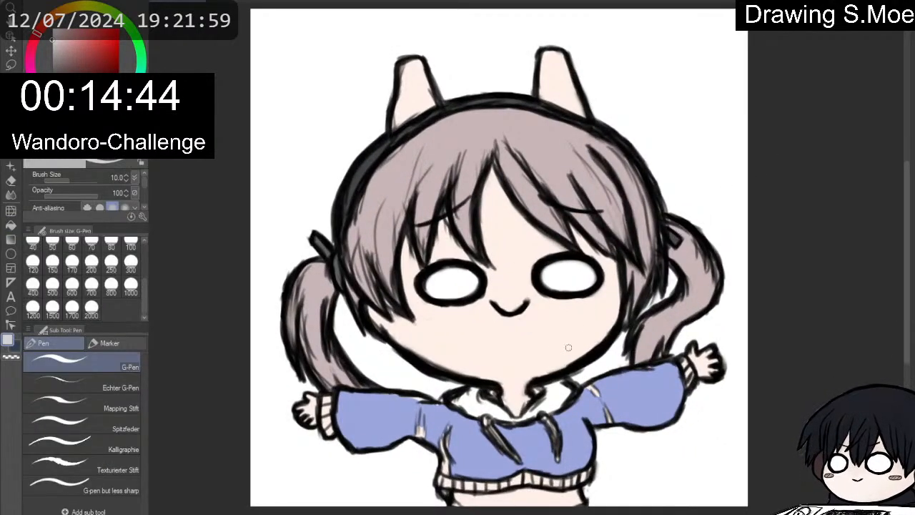
pyautogui.press('p')
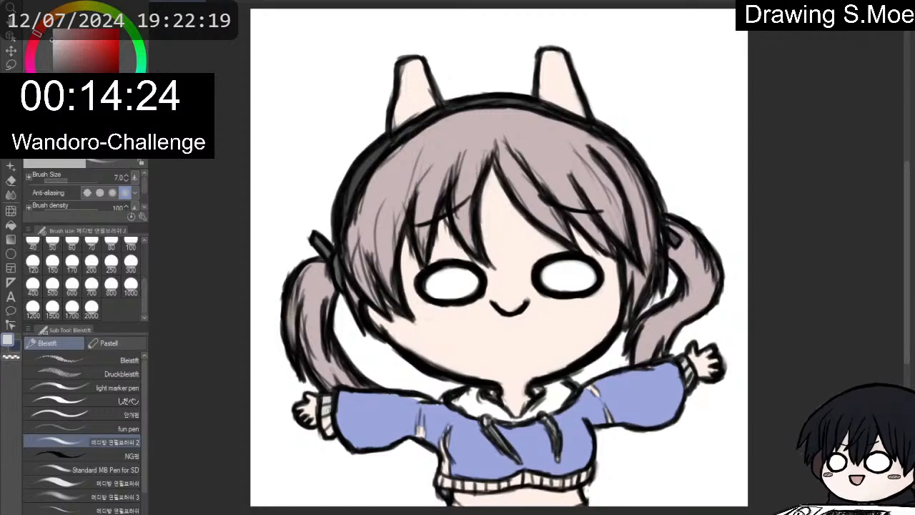
pyautogui.moveTo(327, 416); pyautogui.dragTo(327, 428)
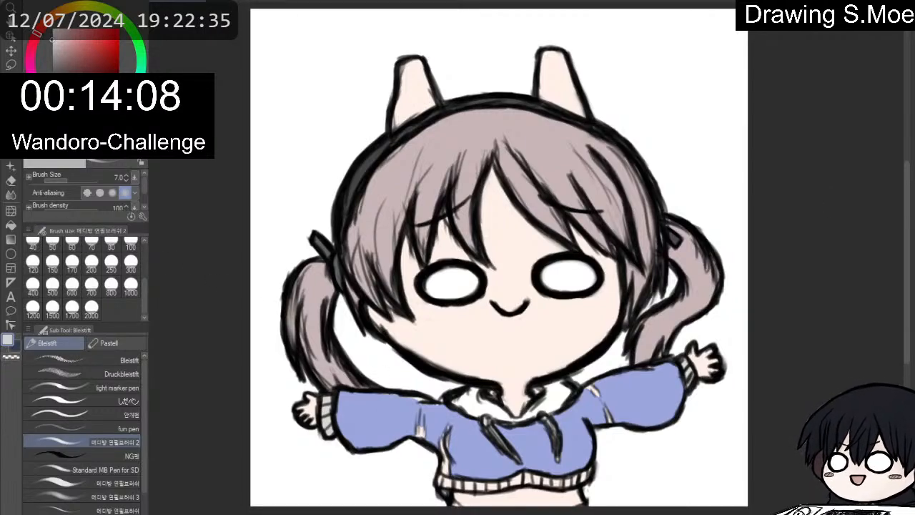
pyautogui.moveTo(815, 315)
pyautogui.mouseDown()
pyautogui.moveTo(791, 278)
pyautogui.moveTo(844, 241)
pyautogui.mouseUp()
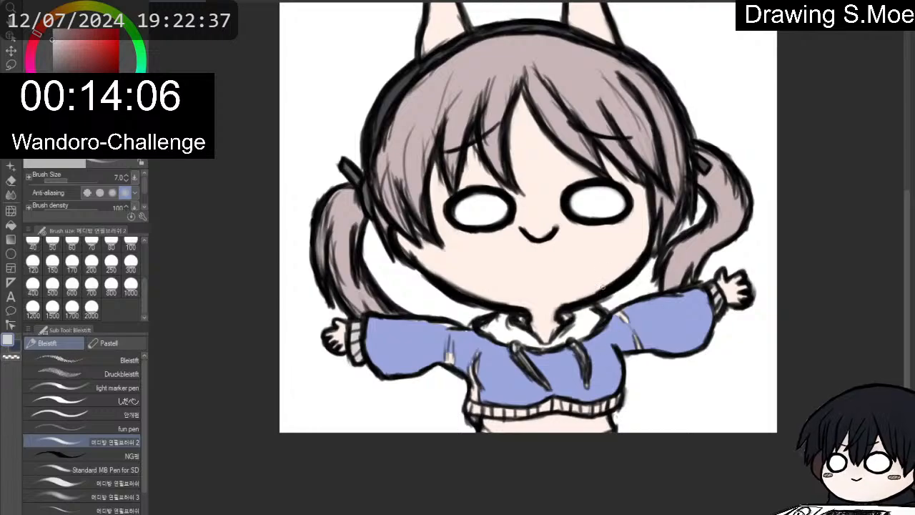
pyautogui.scroll(-3, 630, 239)
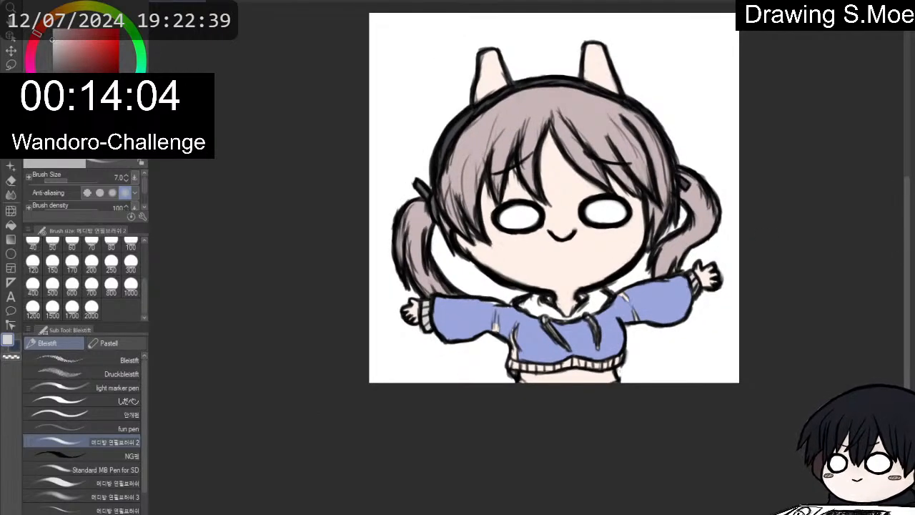
# Fill the two ears on the headband with white.
pyautogui.click(11, 210)
pyautogui.click(11, 224)
pyautogui.scroll(1, 535, 12)
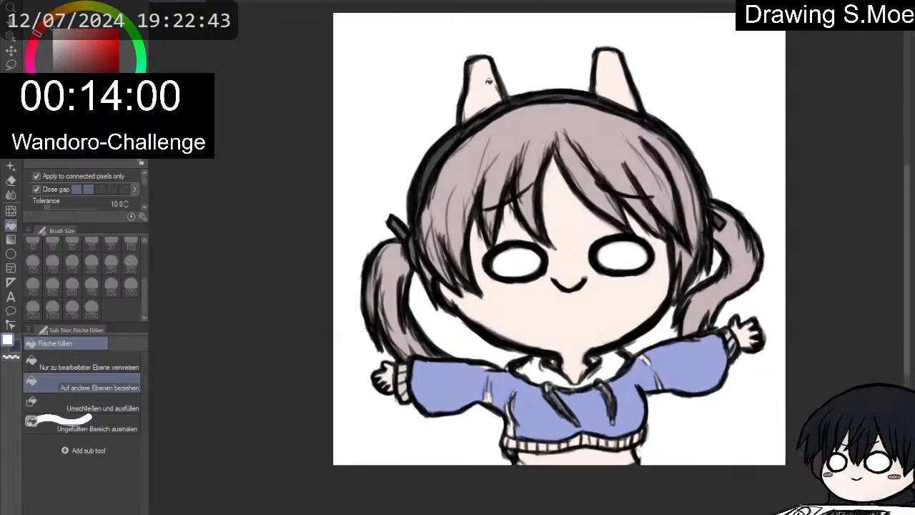
pyautogui.scroll(2, 620, 83)
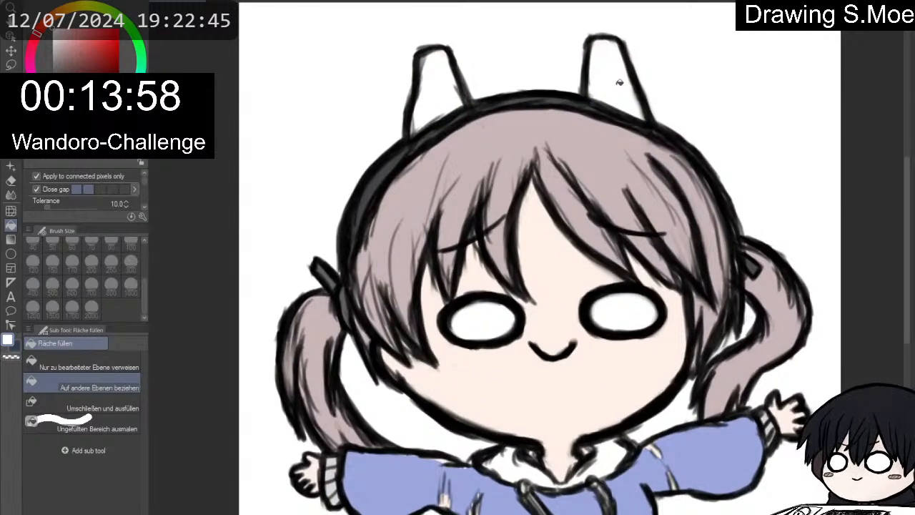
# Touch up the missed spots in the ears and paint the hoodie's cuffs and ribbed hem white.
pyautogui.press('p')
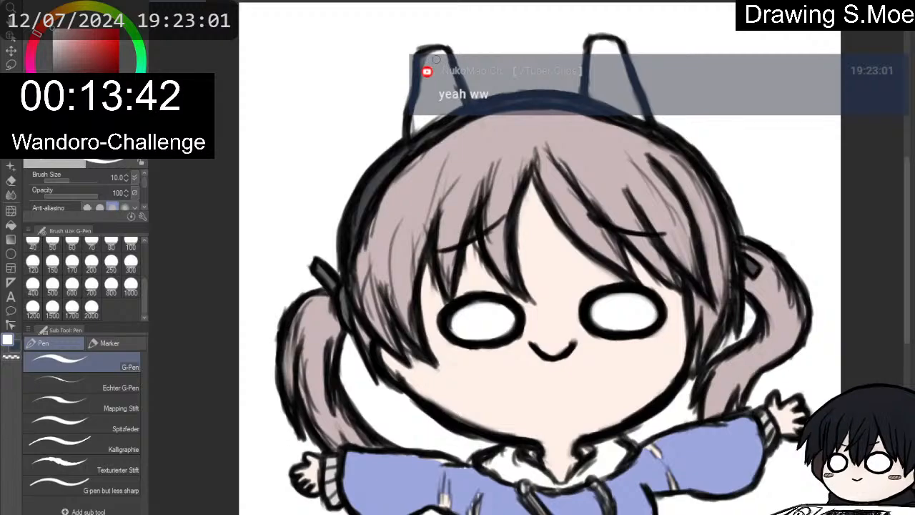
pyautogui.moveTo(572, 286); pyautogui.dragTo(602, 178)
pyautogui.moveTo(635, 233); pyautogui.dragTo(630, 231)
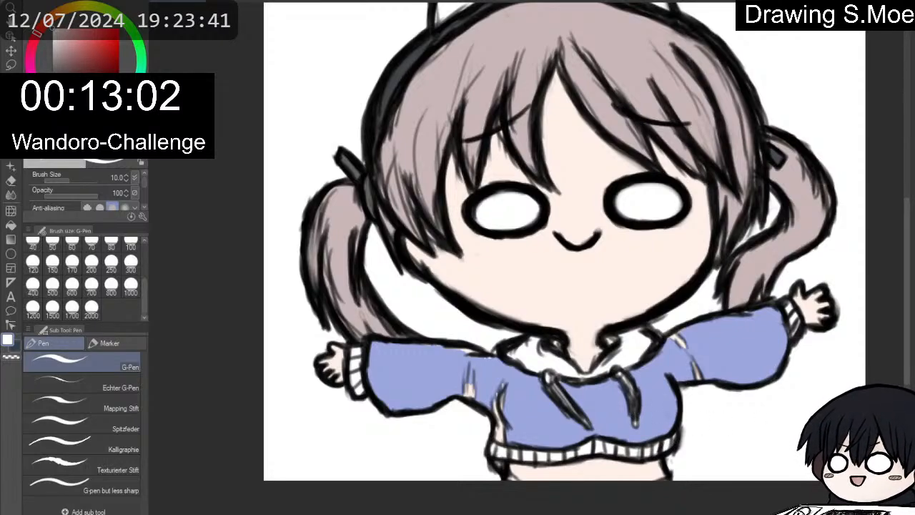
# Darken the hoodie drawstrings and paint over the unfilled gaps along the sleeve and side folds in the hoodie's blue.
pyautogui.click(58, 88)
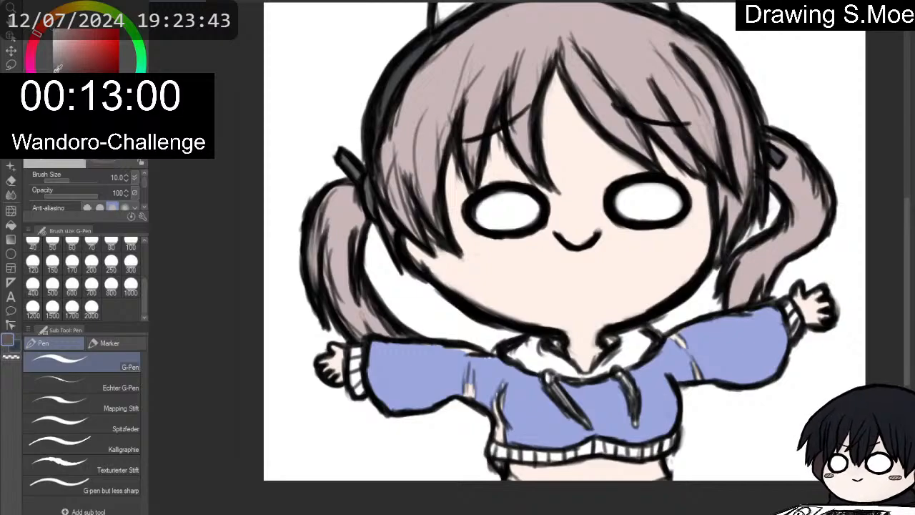
pyautogui.press('p')
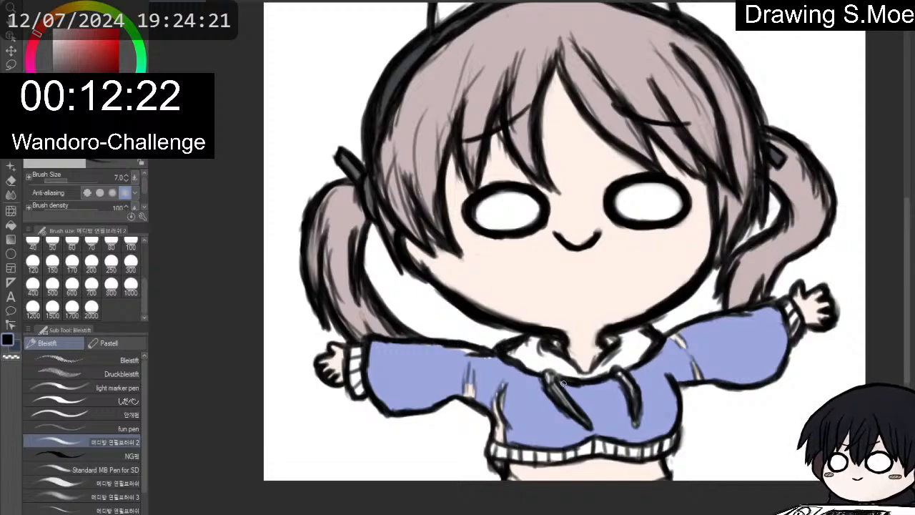
pyautogui.keyDown('alt'); pyautogui.click(767, 362); pyautogui.keyUp('alt')
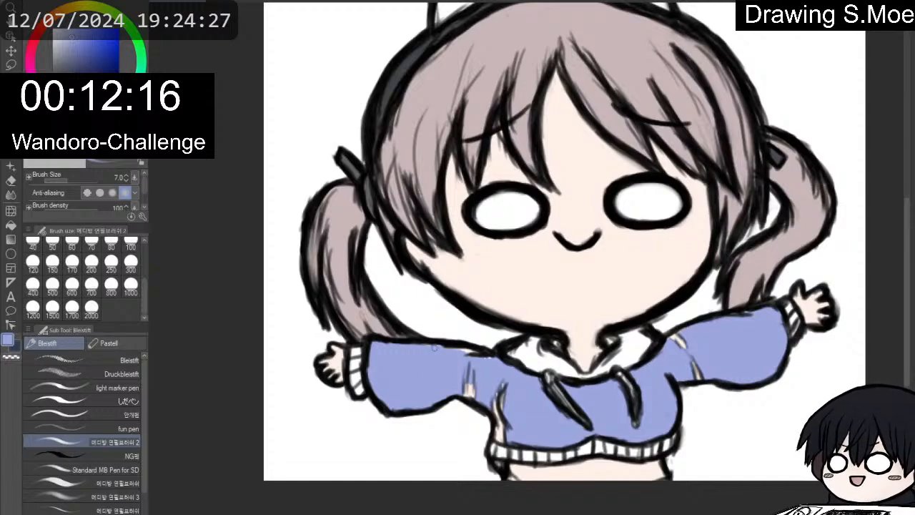
pyautogui.press('p')
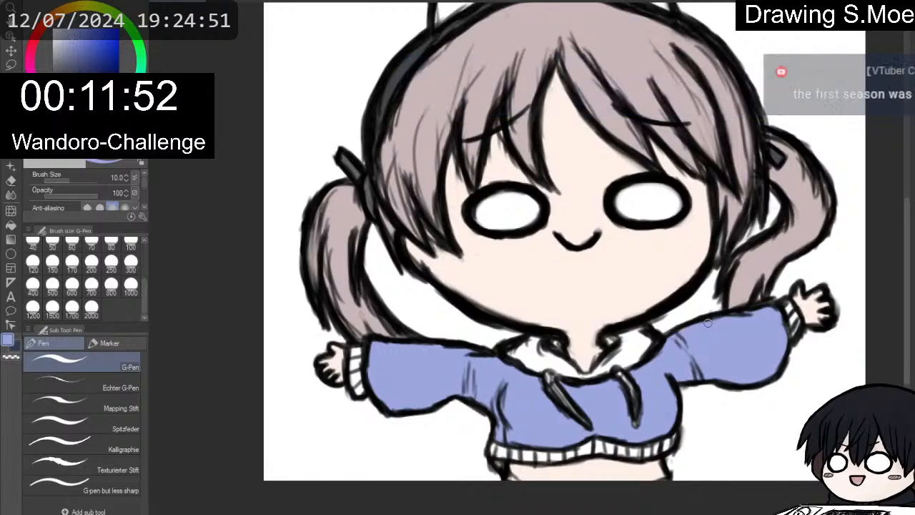
pyautogui.scroll(-1, 647, 265)
pyautogui.scroll(1, 646, 265)
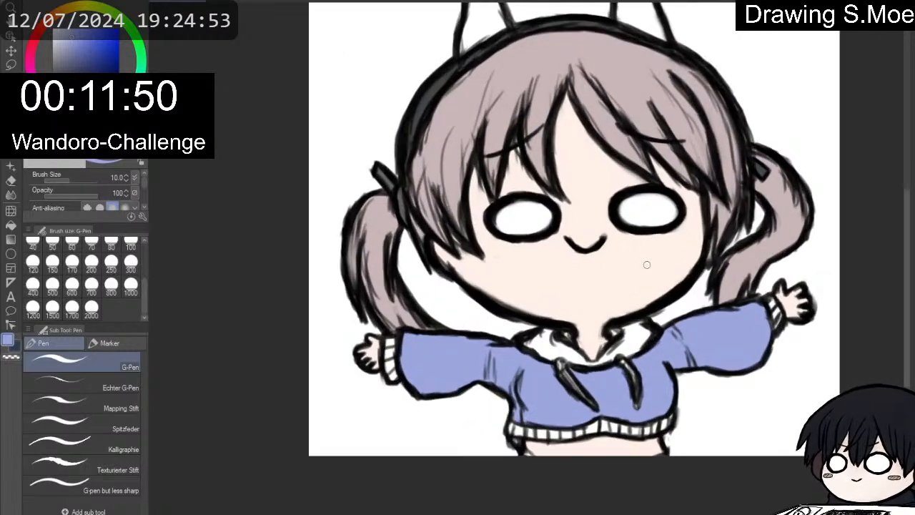
pyautogui.scroll(-1, 649, 264)
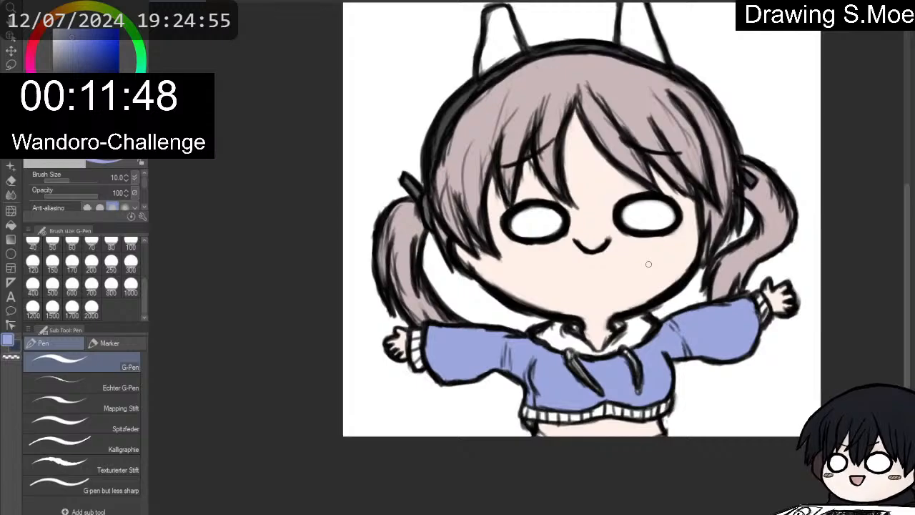
pyautogui.scroll(-1, 649, 264)
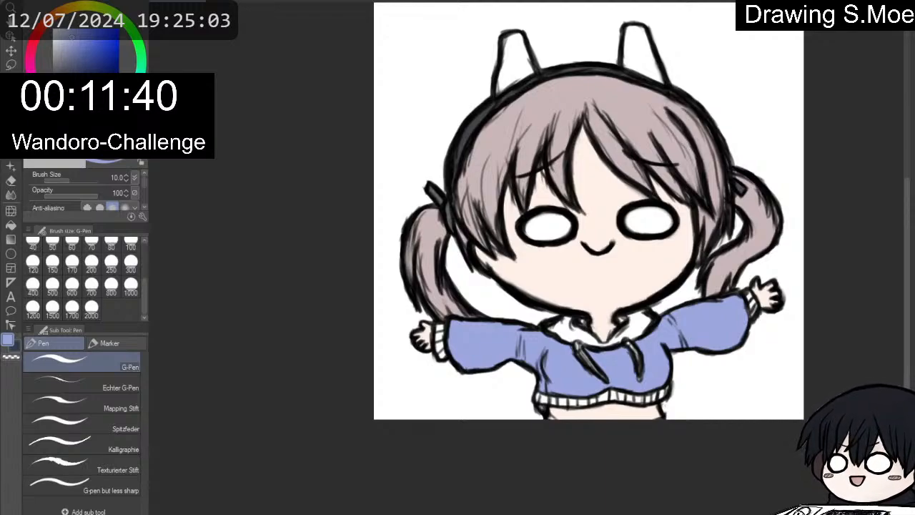
# Choose a muted magenta-pink and the pencil brush at size 7 for colouring the insides of the ears.
pyautogui.click(31, 72)
pyautogui.click(76, 49)
pyautogui.scroll(-3, 581, 80)
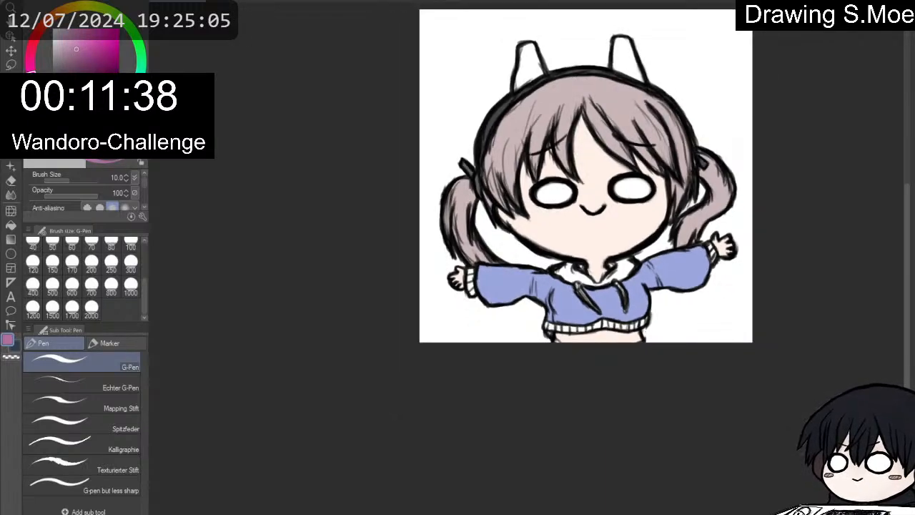
pyautogui.scroll(2, 605, 9)
pyautogui.scroll(3, 605, 8)
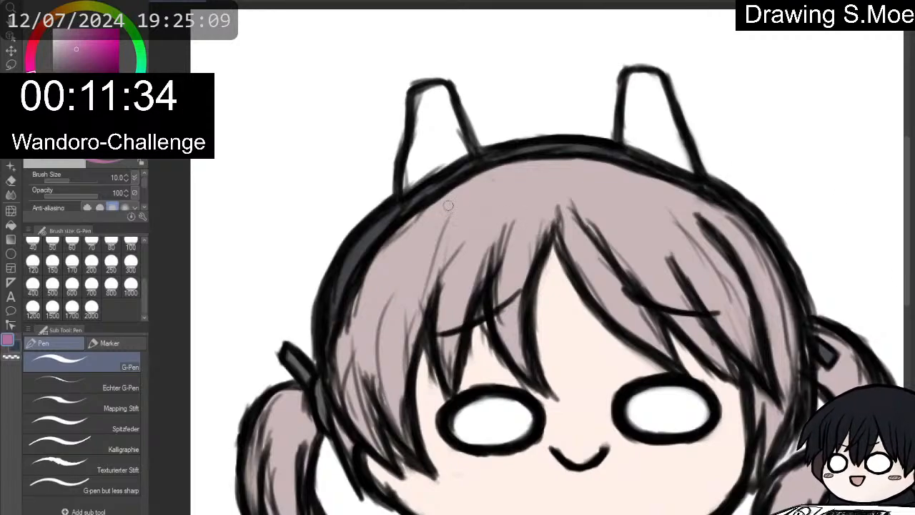
pyautogui.press('p')
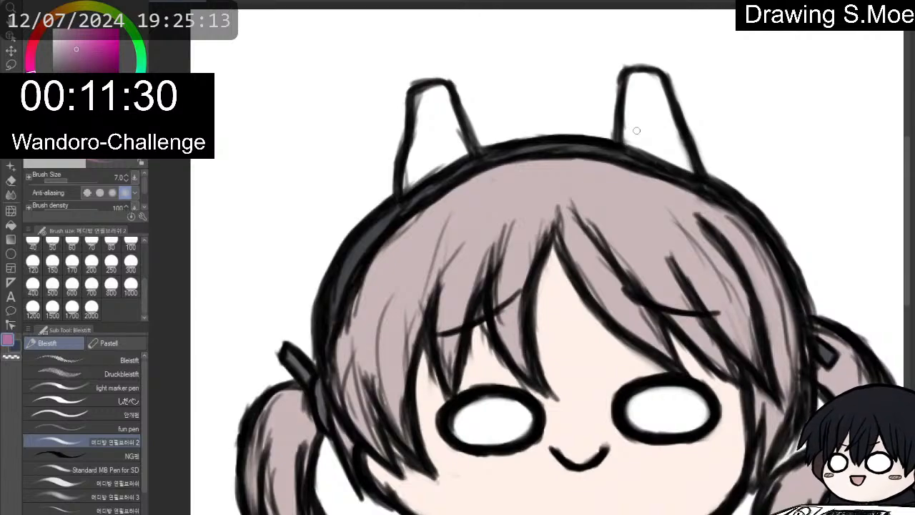
# Try a solid magenta-pink triangle at the base of the right ear and a matching stroke in the left ear.
pyautogui.moveTo(634, 140)
pyautogui.mouseDown()
pyautogui.moveTo(646, 148)
pyautogui.moveTo(637, 125)
pyautogui.mouseUp()
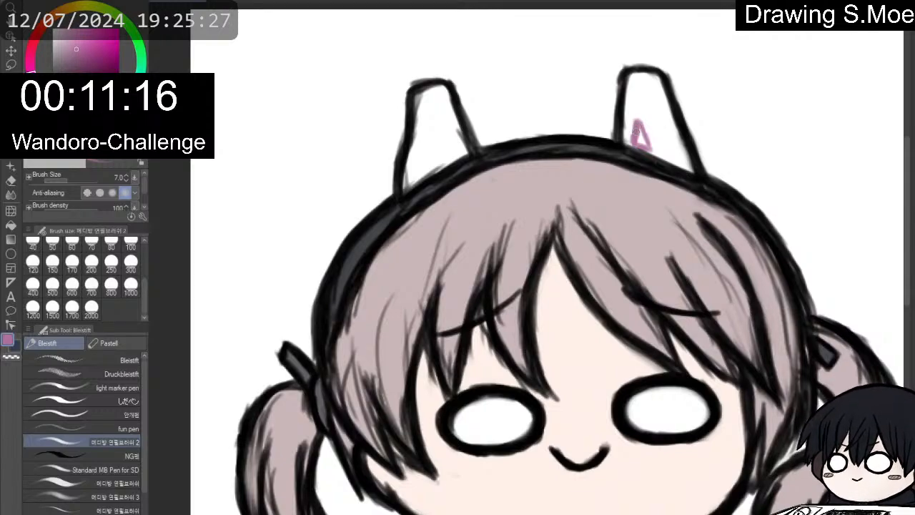
pyautogui.moveTo(639, 129); pyautogui.dragTo(644, 142)
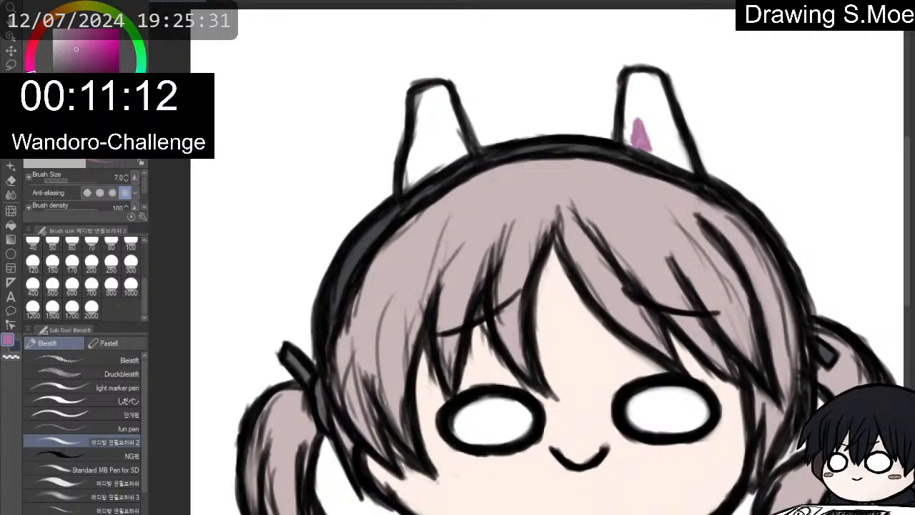
pyautogui.moveTo(637, 132); pyautogui.dragTo(639, 118)
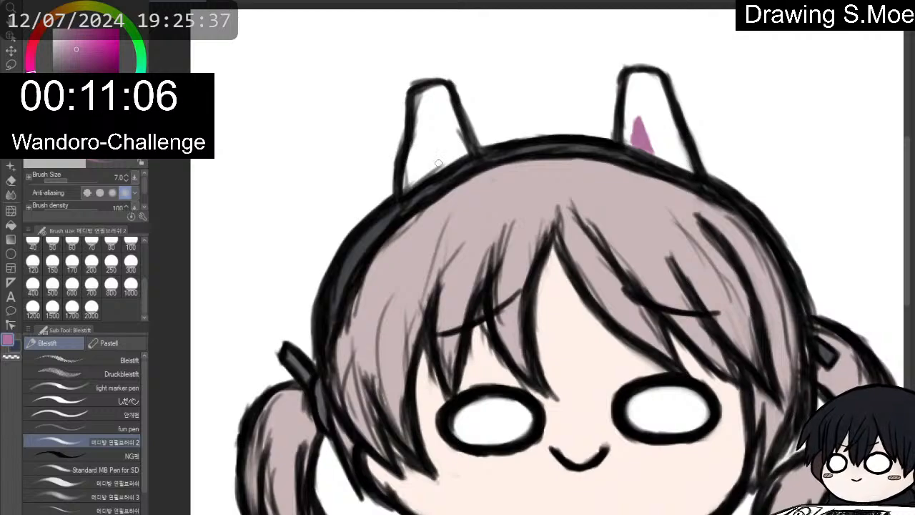
pyautogui.moveTo(439, 158)
pyautogui.mouseDown()
pyautogui.moveTo(436, 168)
pyautogui.moveTo(447, 144)
pyautogui.mouseUp()
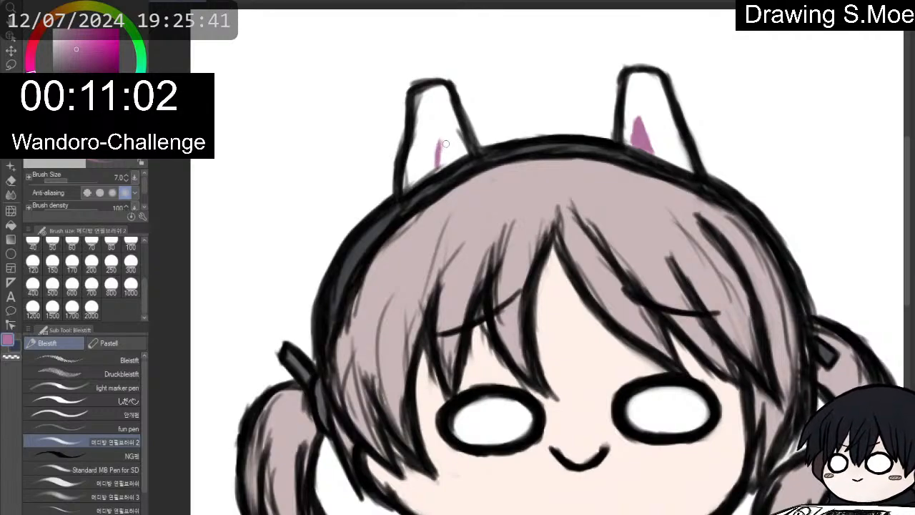
# Erase the pink marks inside both ears with the soft eraser.
pyautogui.press('e')
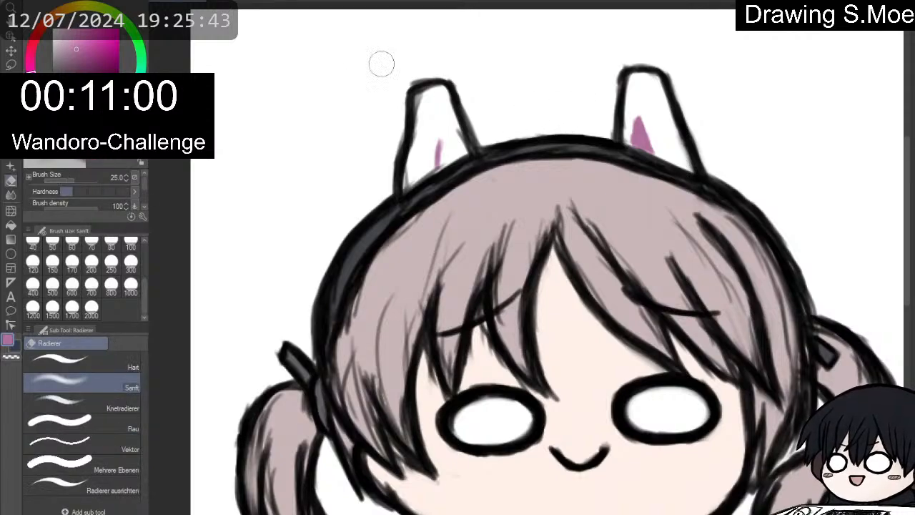
pyautogui.moveTo(439, 142); pyautogui.dragTo(438, 170)
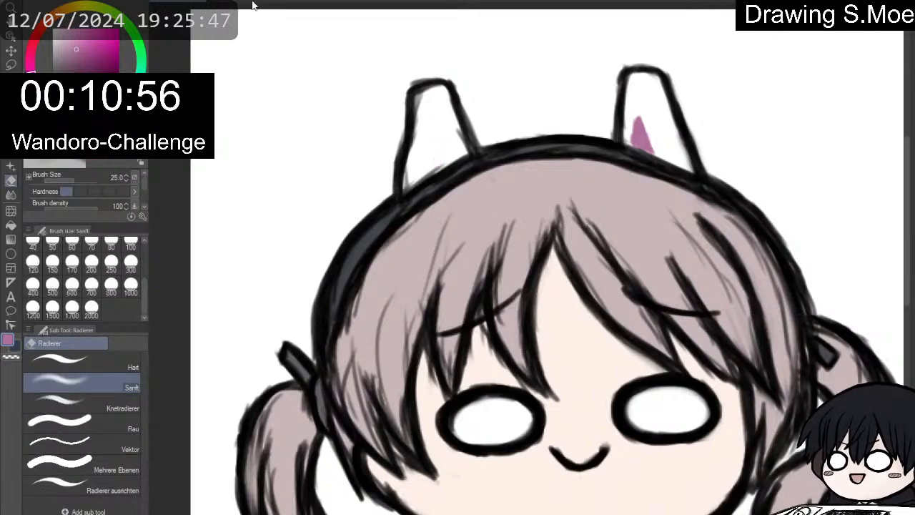
pyautogui.moveTo(640, 129)
pyautogui.mouseDown()
pyautogui.moveTo(645, 148)
pyautogui.moveTo(647, 141)
pyautogui.mouseUp()
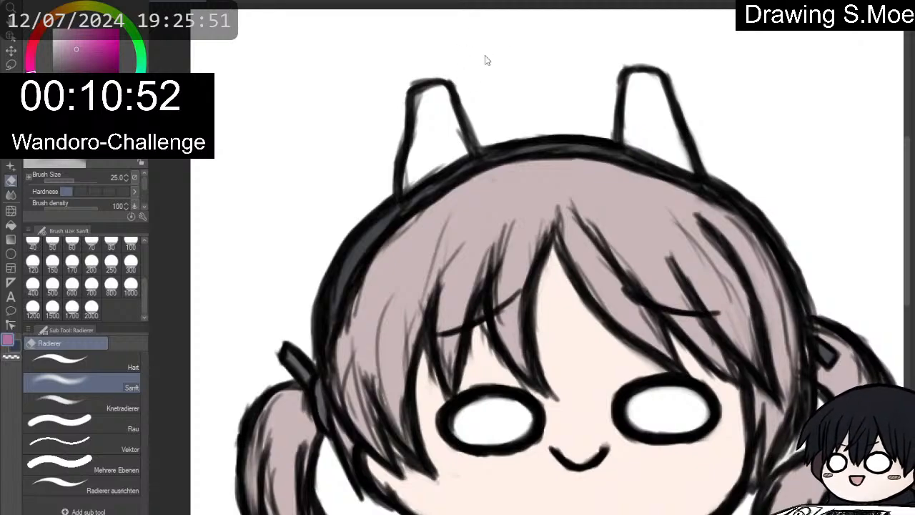
# Paint a solid magenta-pink triangle at the base of each ear with the pencil brush at size 7.
pyautogui.press('p')
pyautogui.press('p')
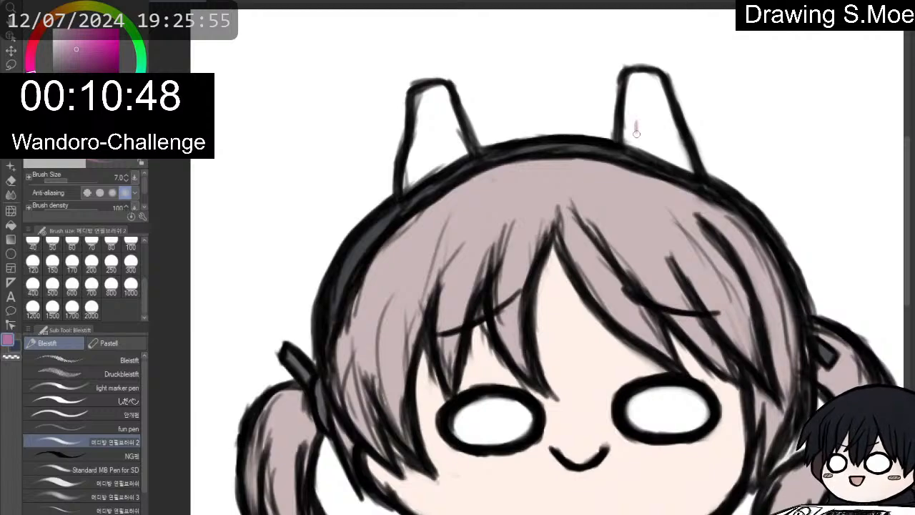
pyautogui.moveTo(636, 117); pyautogui.dragTo(645, 139)
pyautogui.moveTo(642, 129); pyautogui.dragTo(643, 139)
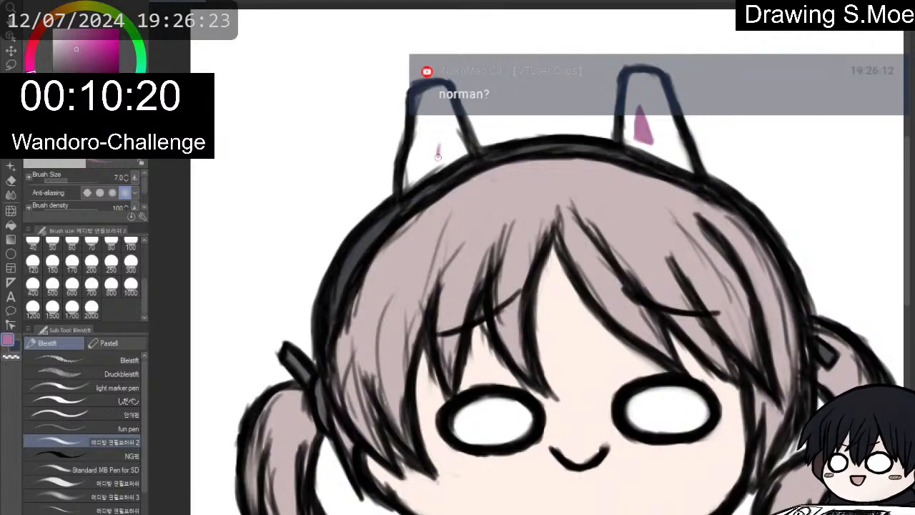
pyautogui.moveTo(440, 138)
pyautogui.mouseDown()
pyautogui.moveTo(439, 148)
pyautogui.moveTo(443, 132)
pyautogui.moveTo(452, 151)
pyautogui.mouseUp()
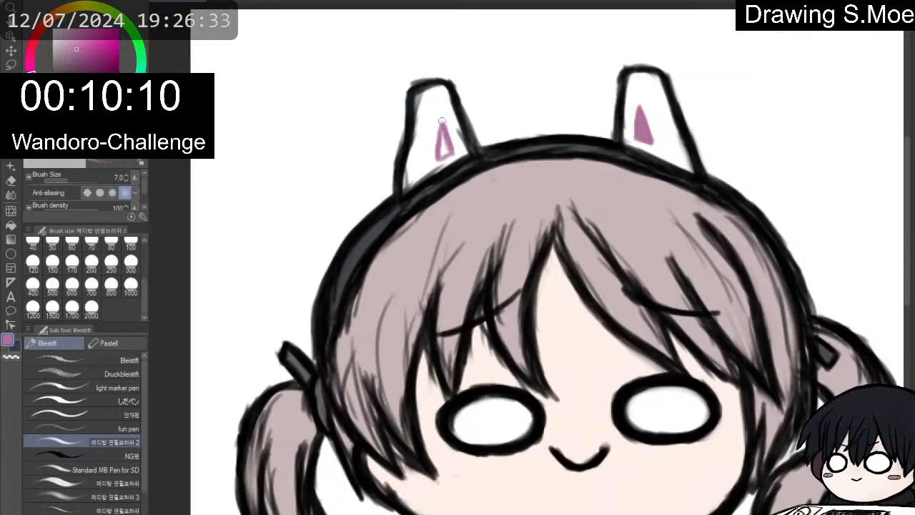
pyautogui.moveTo(443, 134)
pyautogui.mouseDown()
pyautogui.moveTo(444, 152)
pyautogui.moveTo(449, 143)
pyautogui.mouseUp()
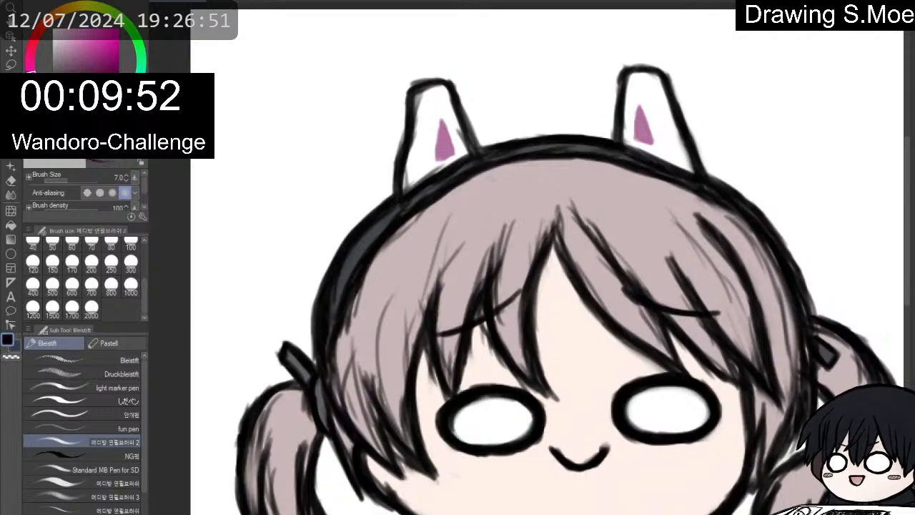
# Outline the pink inner triangles of both ears in black with the size 7 pencil brush.
pyautogui.press('x')
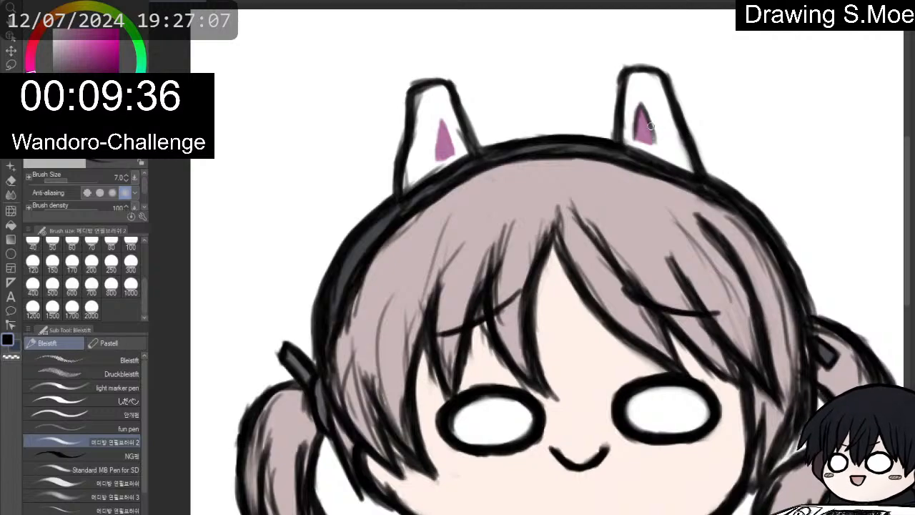
pyautogui.moveTo(636, 139); pyautogui.dragTo(653, 143)
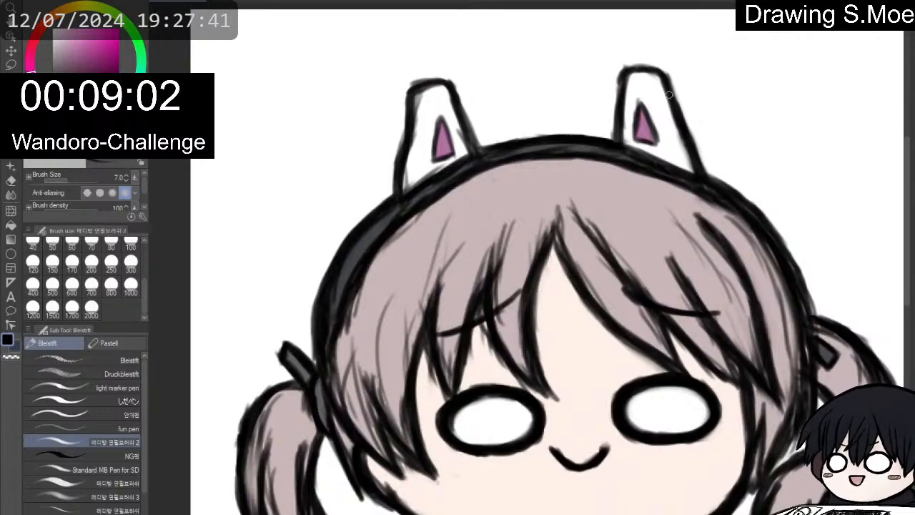
pyautogui.scroll(-2, 670, 98)
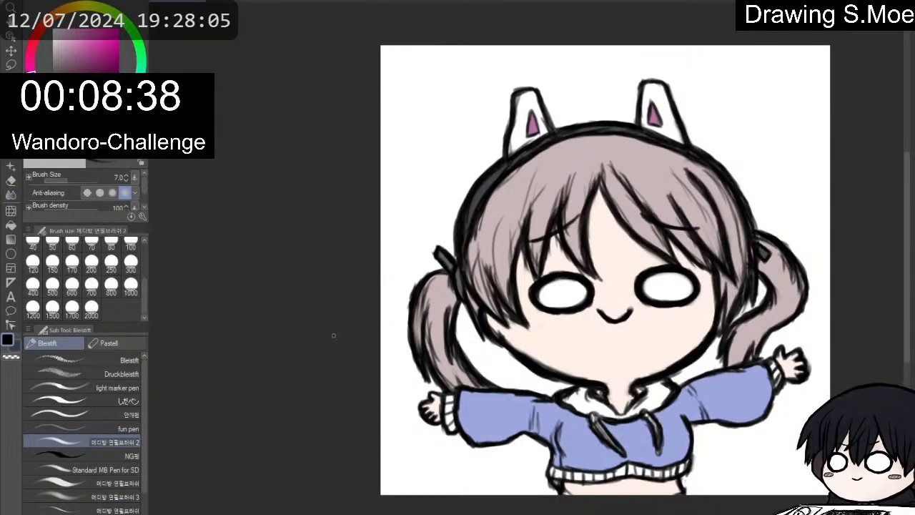
pyautogui.scroll(1, 486, 388)
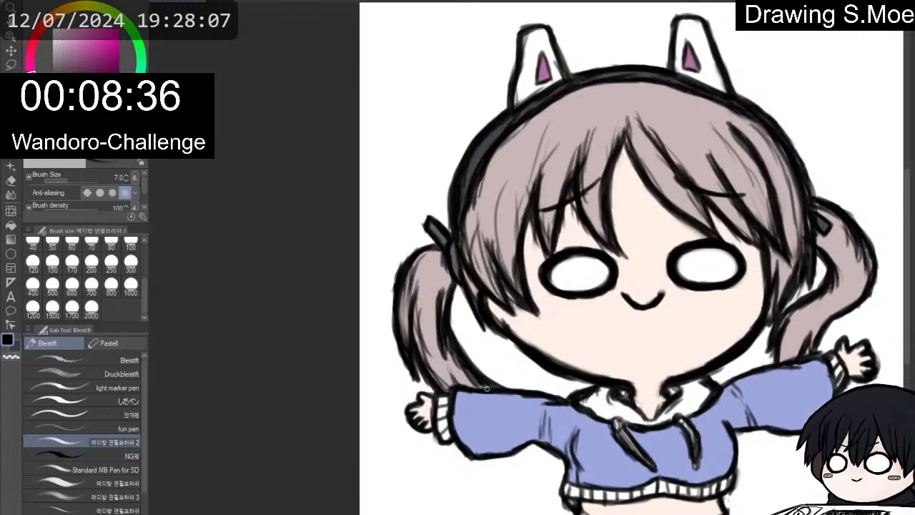
# Darken both eyebrow lines over the fringe with black strokes of the size 7 pencil brush.
pyautogui.press('e')
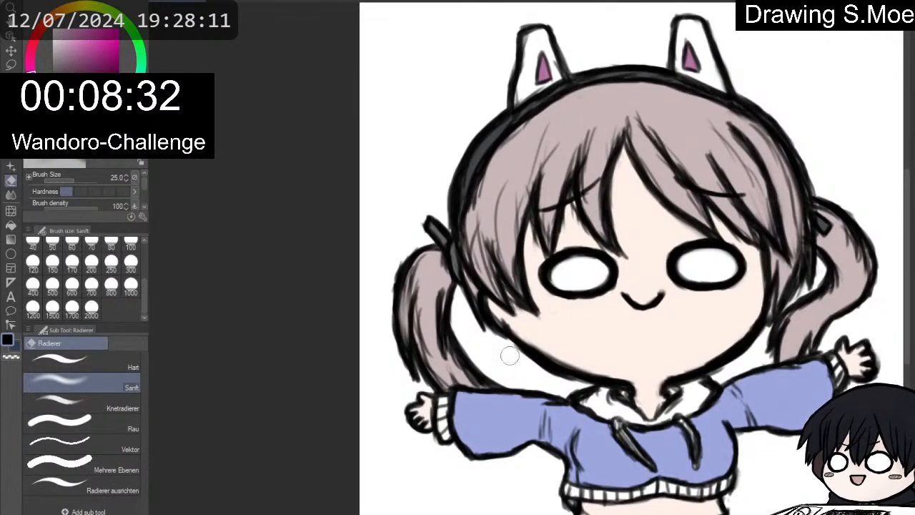
pyautogui.press('p')
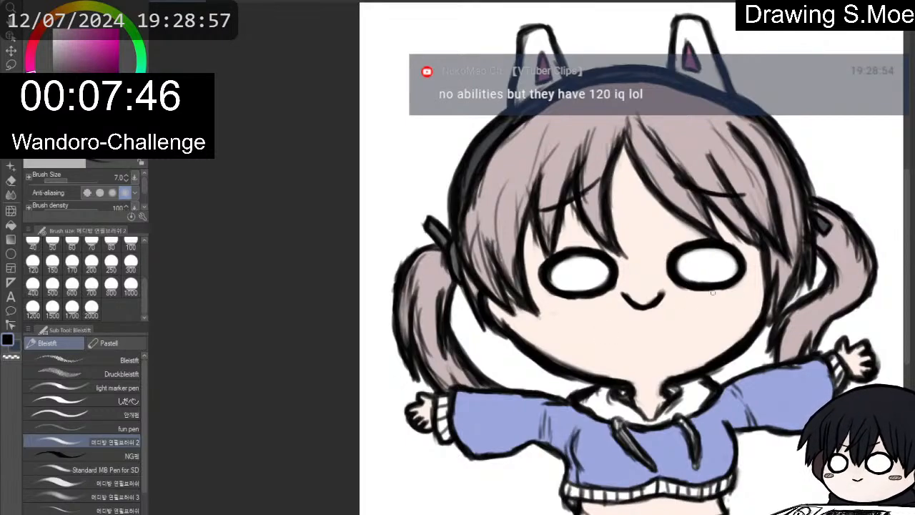
pyautogui.moveTo(629, 286)
pyautogui.mouseDown()
pyautogui.moveTo(608, 288)
pyautogui.moveTo(609, 275)
pyautogui.mouseUp()
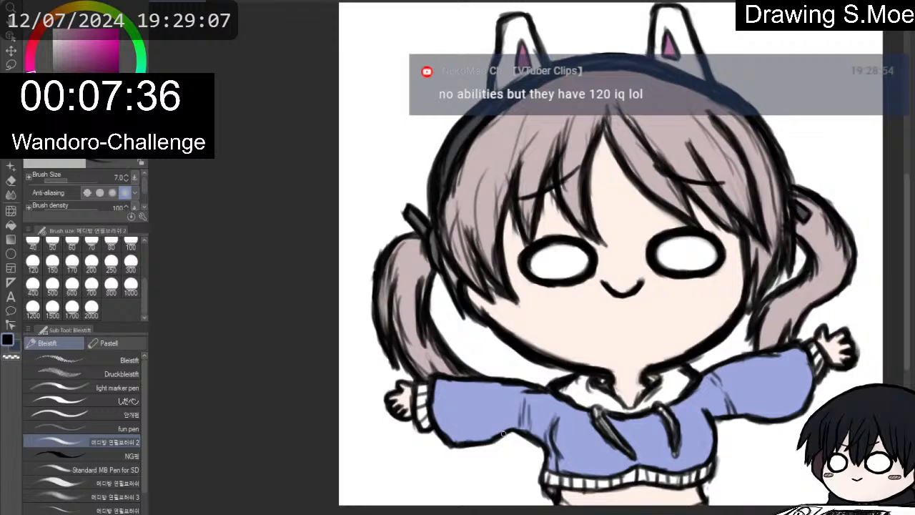
pyautogui.scroll(-1, 594, 268)
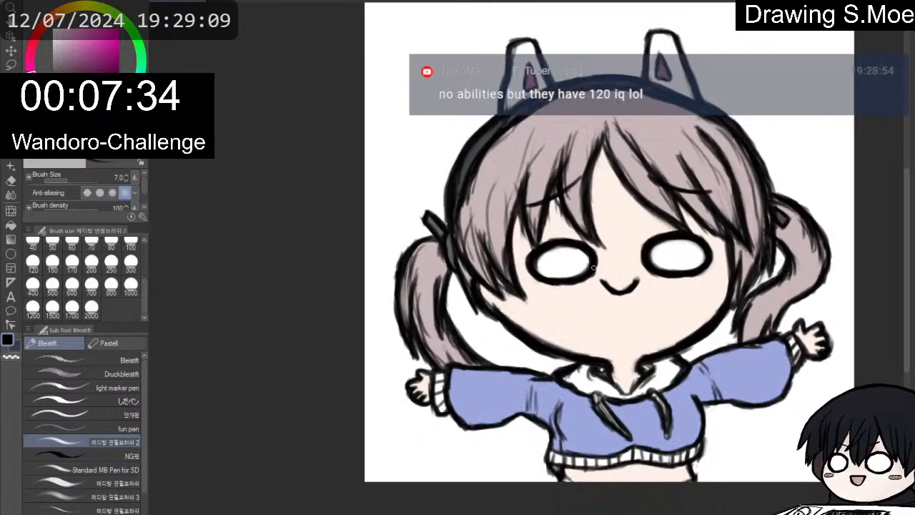
pyautogui.scroll(2, 582, 259)
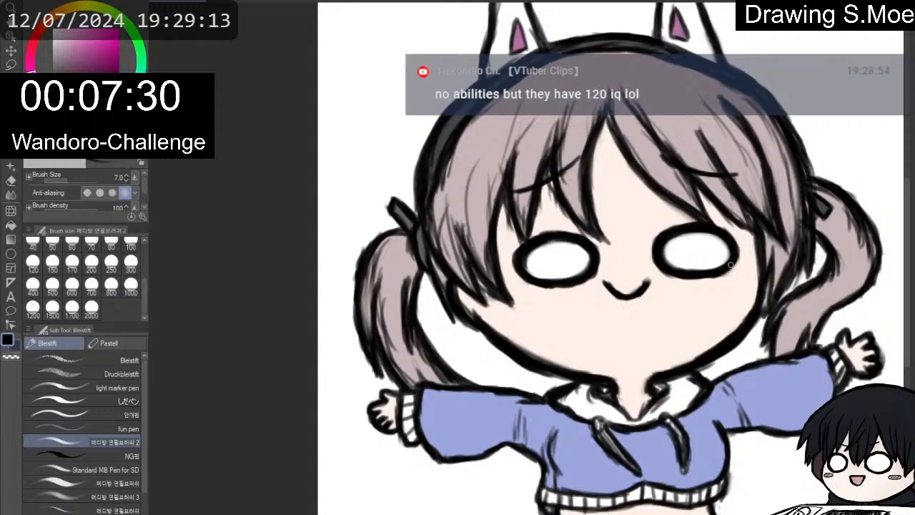
pyautogui.moveTo(520, 191); pyautogui.dragTo(580, 158)
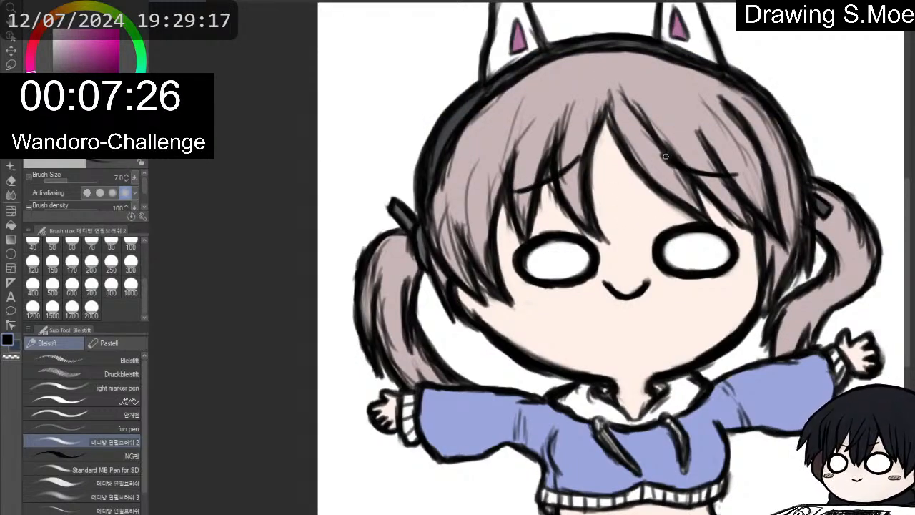
pyautogui.moveTo(675, 163); pyautogui.dragTo(726, 175)
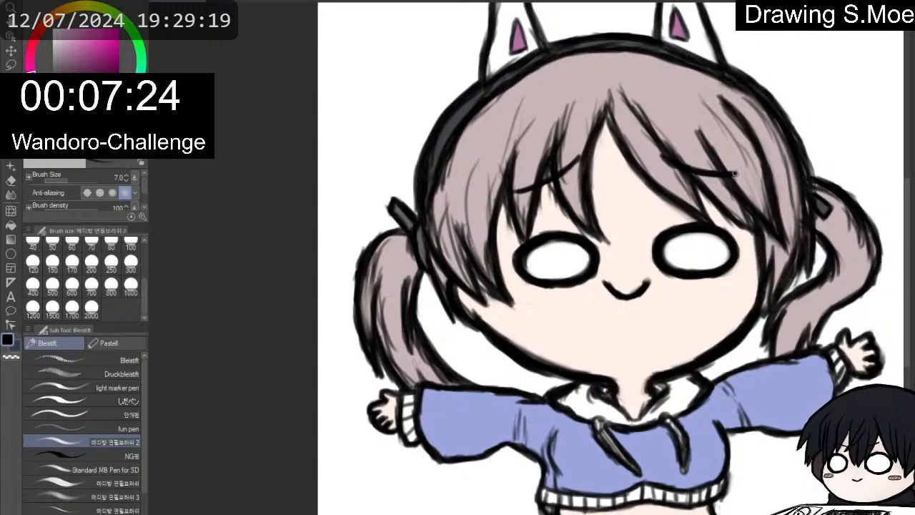
# Sample the face's skin colour, change it to a darker beige and choose the soft pencil brush 3 at size 20.
pyautogui.scroll(-2, 727, 175)
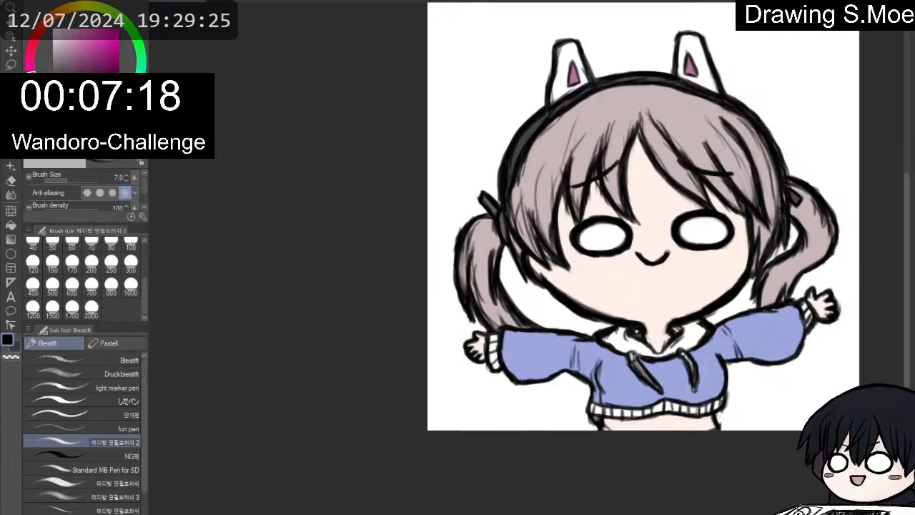
pyautogui.scroll(1, 575, 213)
pyautogui.scroll(-1, 572, 218)
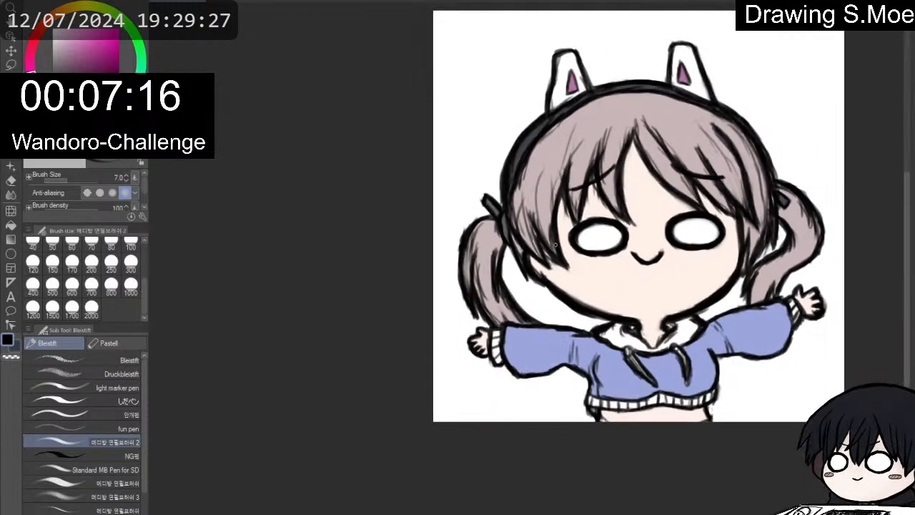
pyautogui.scroll(2, 819, 240)
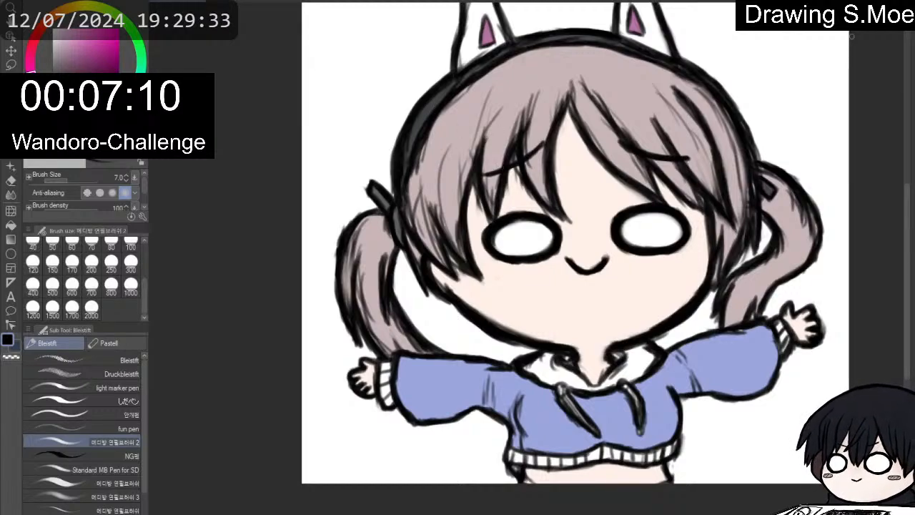
pyautogui.keyDown('alt'); pyautogui.click(586, 222); pyautogui.keyUp('alt')
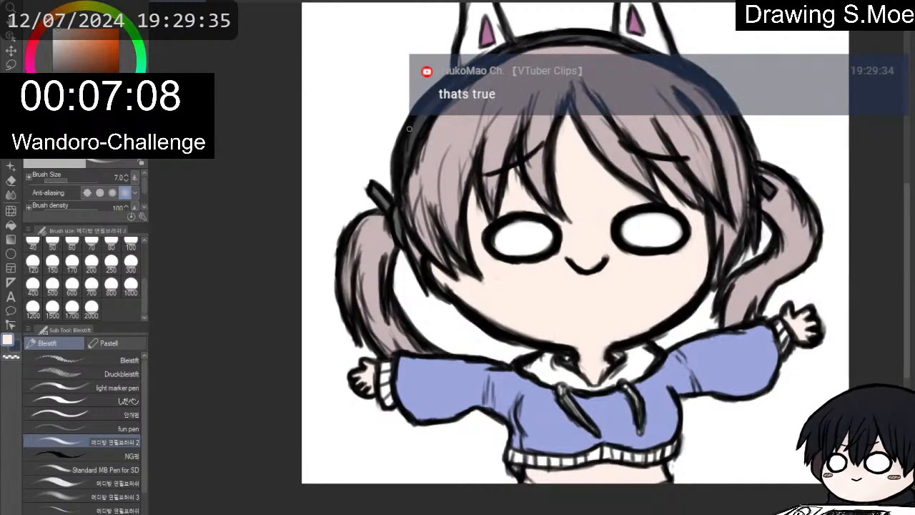
pyautogui.click(61, 41)
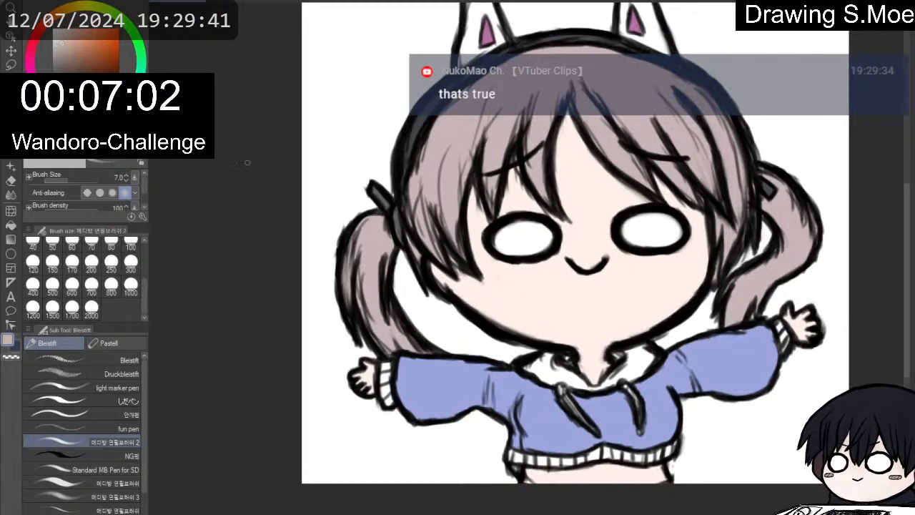
pyautogui.scroll(2, 781, 235)
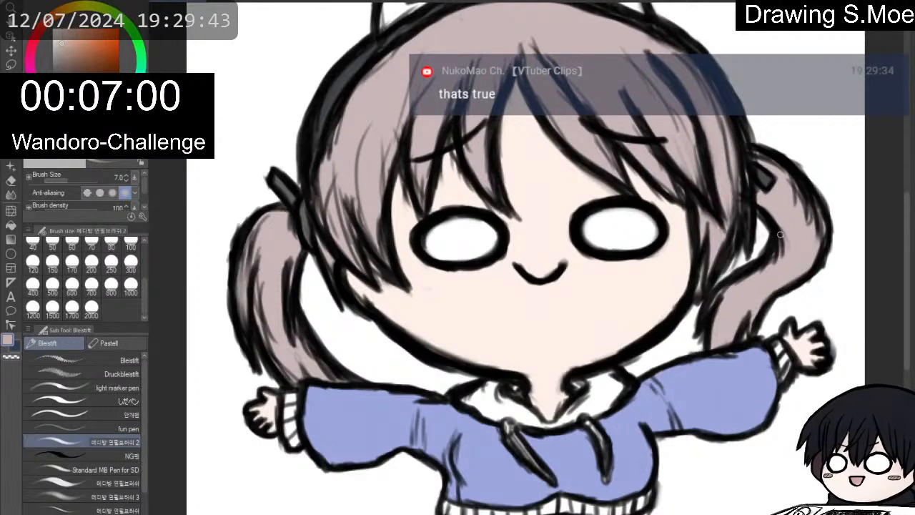
pyautogui.press('p')
pyautogui.press('p')
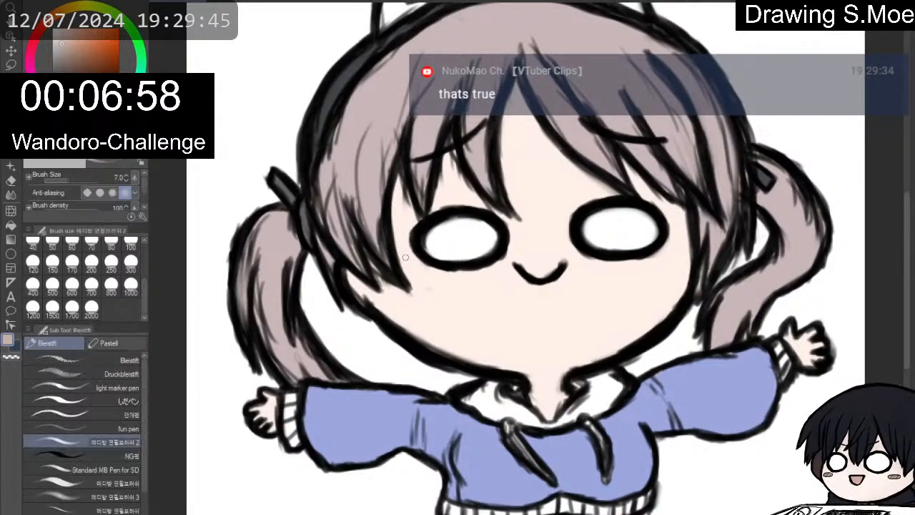
pyautogui.click(93, 497)
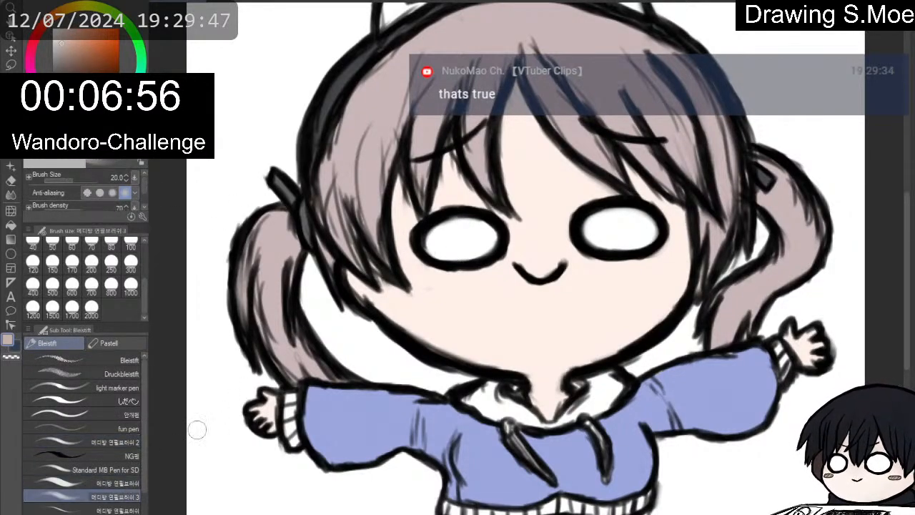
# Paint blush under both eyes, shifting the beige towards red, and soften it with the blend tool at size 30.
pyautogui.moveTo(640, 270)
pyautogui.mouseDown()
pyautogui.moveTo(671, 272)
pyautogui.moveTo(631, 273)
pyautogui.mouseUp()
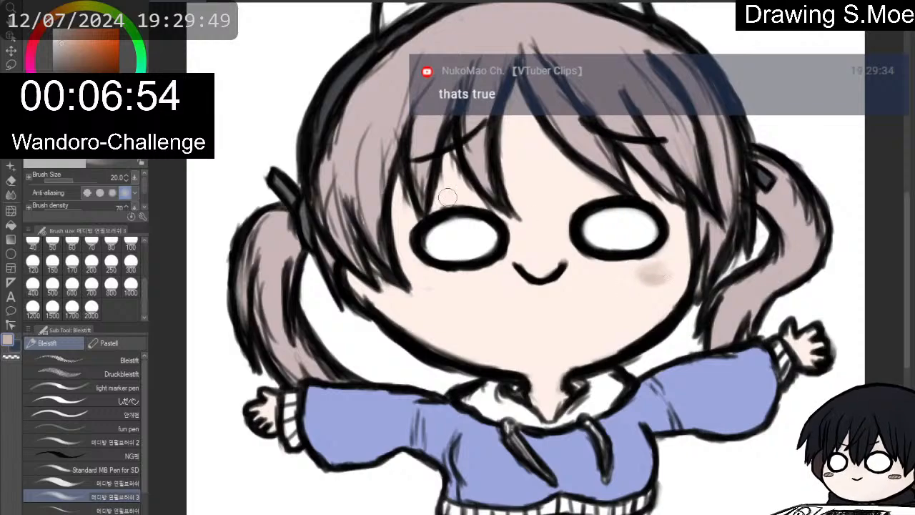
pyautogui.moveTo(38, 39); pyautogui.dragTo(41, 30)
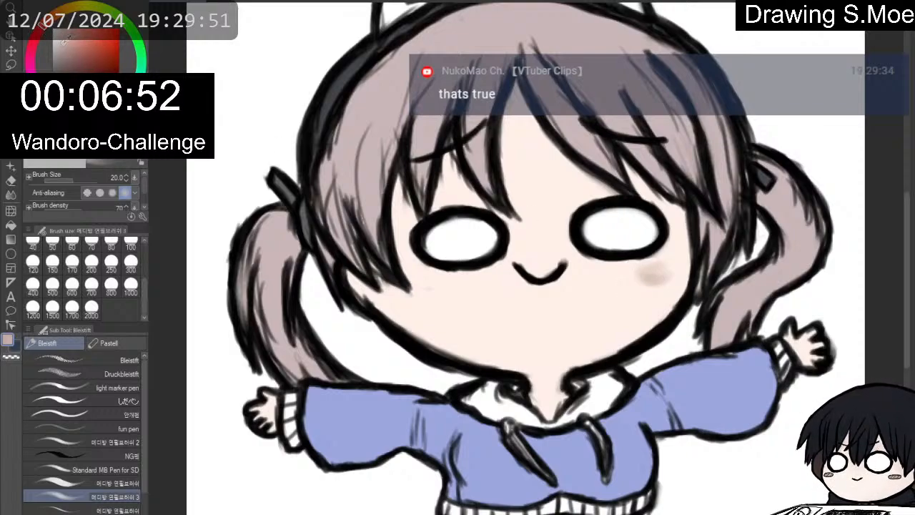
pyautogui.moveTo(654, 268)
pyautogui.mouseDown()
pyautogui.moveTo(644, 269)
pyautogui.moveTo(671, 269)
pyautogui.mouseUp()
pyautogui.moveTo(422, 269)
pyautogui.mouseDown()
pyautogui.moveTo(457, 289)
pyautogui.moveTo(452, 293)
pyautogui.moveTo(460, 288)
pyautogui.moveTo(446, 259)
pyautogui.moveTo(387, 241)
pyautogui.moveTo(446, 275)
pyautogui.moveTo(396, 294)
pyautogui.moveTo(470, 295)
pyautogui.moveTo(436, 274)
pyautogui.moveTo(416, 279)
pyautogui.moveTo(473, 277)
pyautogui.mouseUp()
pyautogui.click(11, 195)
pyautogui.moveTo(648, 270)
pyautogui.mouseDown()
pyautogui.moveTo(666, 267)
pyautogui.moveTo(670, 280)
pyautogui.moveTo(656, 272)
pyautogui.mouseUp()
pyautogui.moveTo(434, 282); pyautogui.dragTo(430, 287)
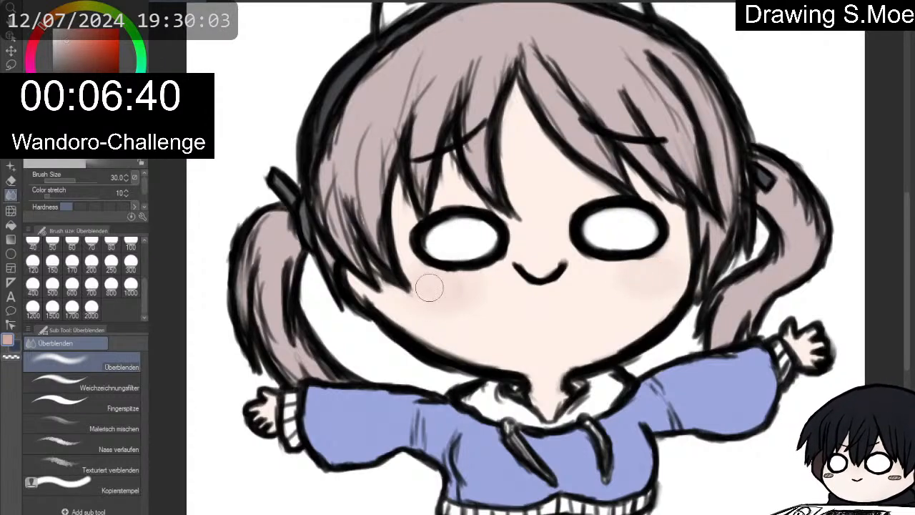
# Strengthen the blush into reddish ovals on both cheeks with the soft pencil brush 3 at size 20.
pyautogui.press('p')
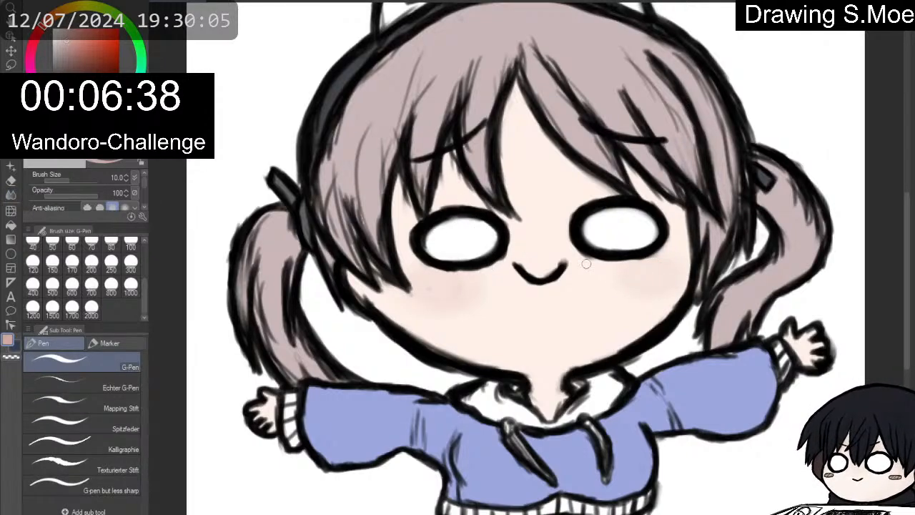
pyautogui.press('p')
pyautogui.moveTo(614, 278)
pyautogui.mouseDown()
pyautogui.moveTo(656, 271)
pyautogui.moveTo(641, 272)
pyautogui.mouseUp()
pyautogui.moveTo(422, 289); pyautogui.dragTo(429, 280)
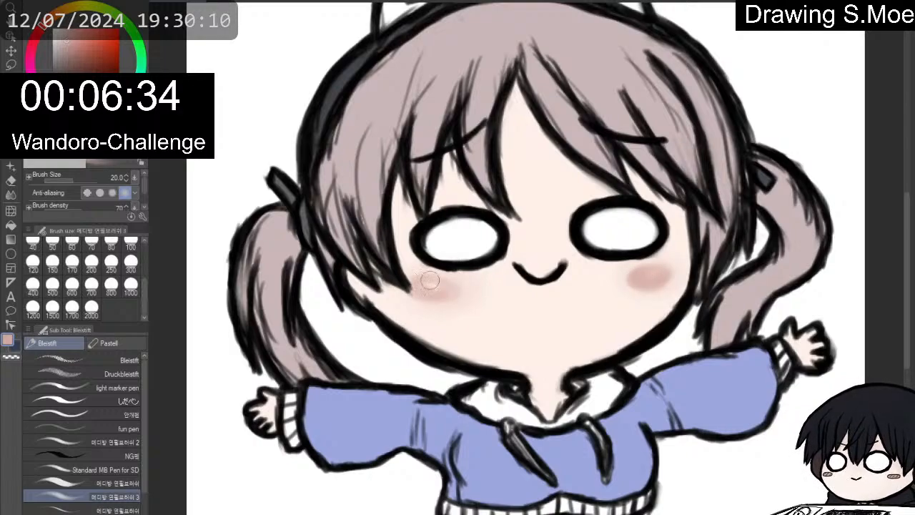
pyautogui.click(11, 195)
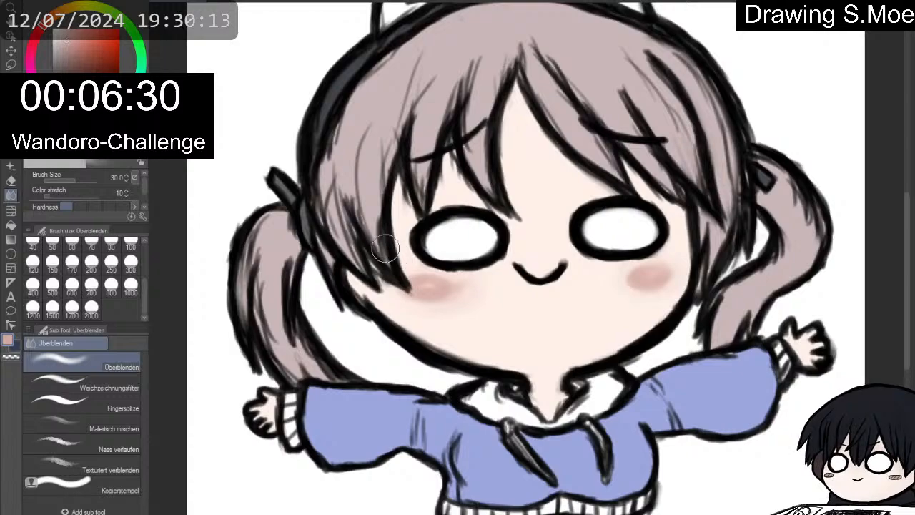
pyautogui.press('p')
pyautogui.press('p')
pyautogui.moveTo(452, 280)
pyautogui.mouseDown()
pyautogui.moveTo(417, 291)
pyautogui.moveTo(419, 283)
pyautogui.moveTo(424, 295)
pyautogui.moveTo(462, 282)
pyautogui.mouseUp()
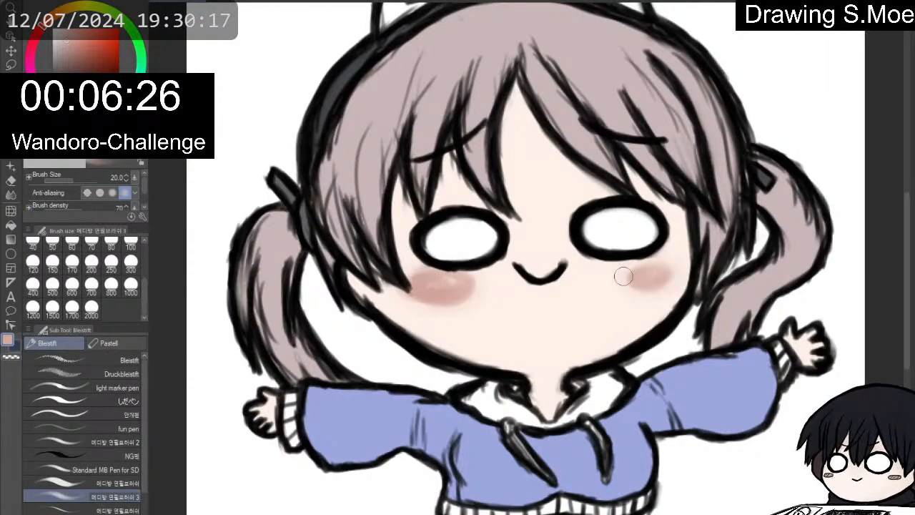
pyautogui.moveTo(625, 275)
pyautogui.mouseDown()
pyautogui.moveTo(674, 276)
pyautogui.moveTo(625, 274)
pyautogui.moveTo(645, 286)
pyautogui.mouseUp()
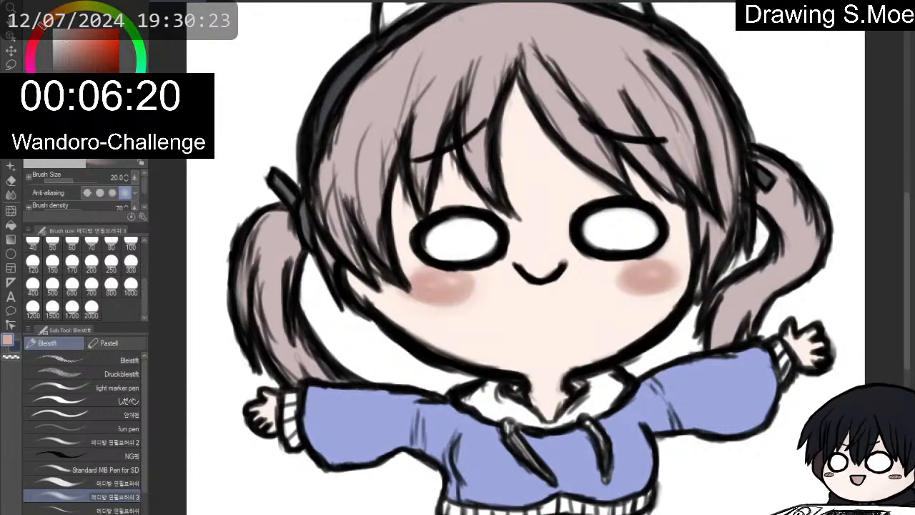
# Try sketching thin round glasses frames around both eyes, and undo the strokes.
pyautogui.moveTo(407, 242); pyautogui.dragTo(455, 291)
pyautogui.moveTo(571, 213); pyautogui.dragTo(676, 214)
pyautogui.moveTo(690, 231); pyautogui.dragTo(723, 233)
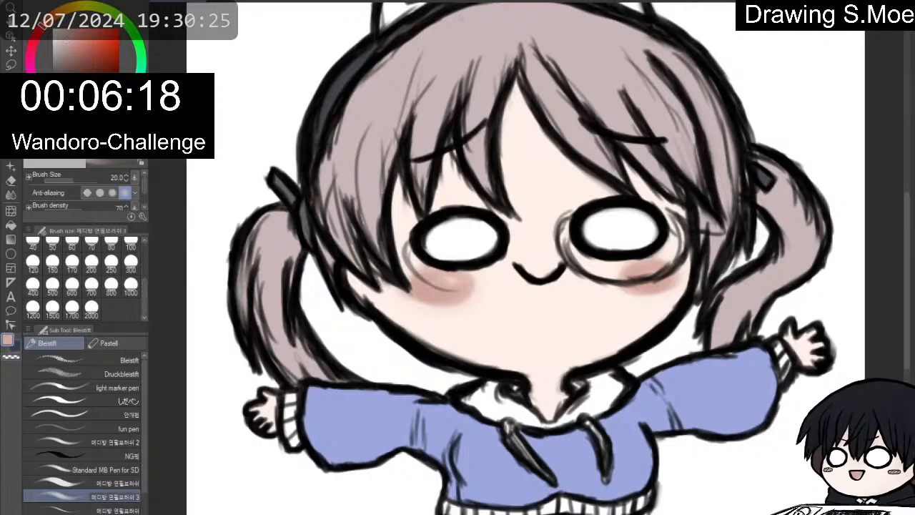
pyautogui.hotkey('ctrl', 'z')
pyautogui.hotkey('ctrl', 'z')
pyautogui.hotkey('ctrl', 'z')
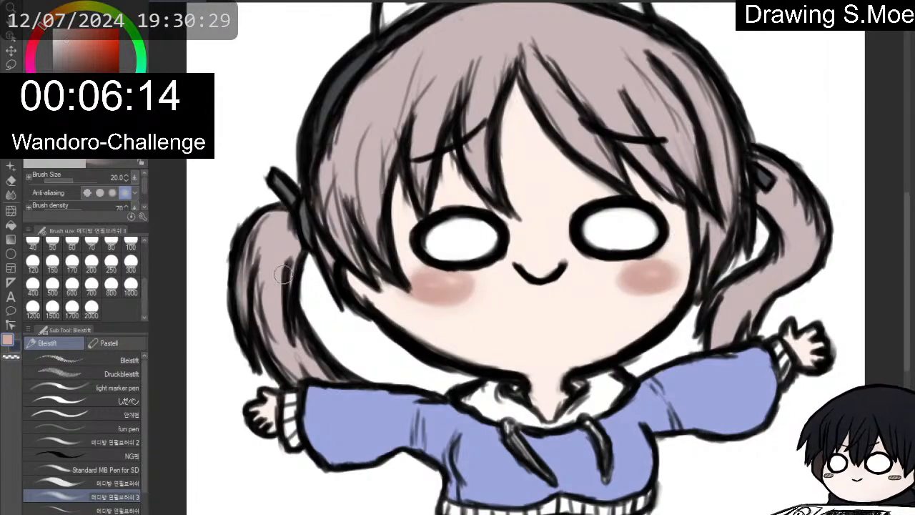
# Soften the blush ovals on both cheeks with the blend tool at size 30 and return to the pencil brushes.
pyautogui.press('j')
pyautogui.moveTo(369, 307)
pyautogui.mouseDown()
pyautogui.moveTo(466, 312)
pyautogui.moveTo(449, 313)
pyautogui.moveTo(448, 284)
pyautogui.mouseUp()
pyautogui.moveTo(663, 266)
pyautogui.mouseDown()
pyautogui.moveTo(605, 268)
pyautogui.moveTo(629, 278)
pyautogui.mouseUp()
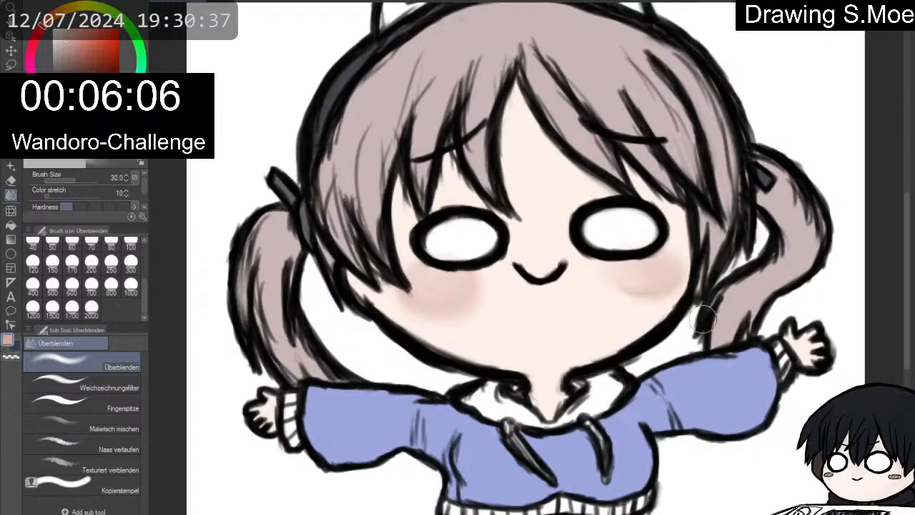
pyautogui.press('p')
pyautogui.press('p')
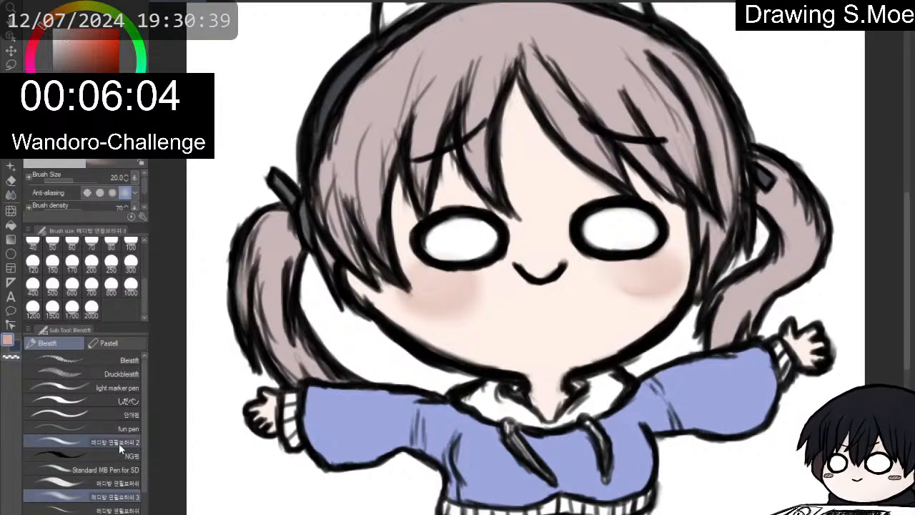
# Try sketching two small round shapes between the hoodie drawstrings with the black pencil brush 2 at size 7, and undo them.
pyautogui.click(118, 442)
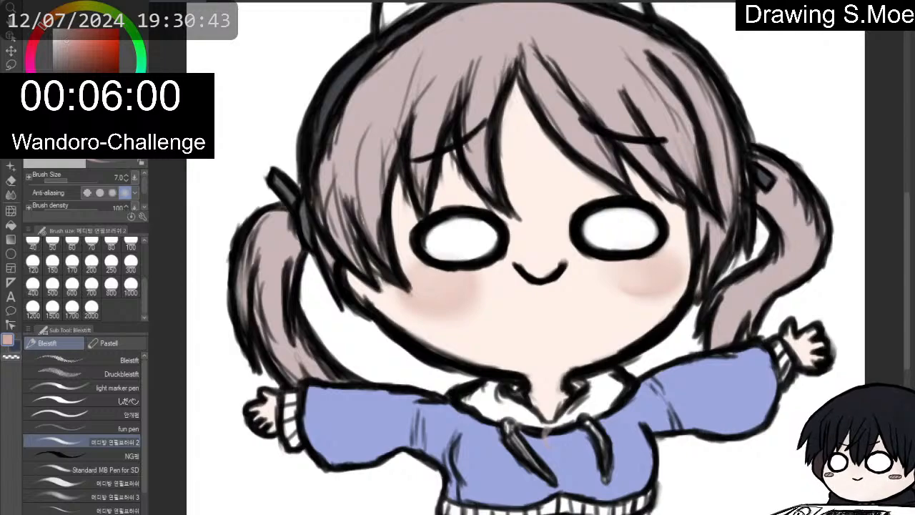
pyautogui.click(60, 93)
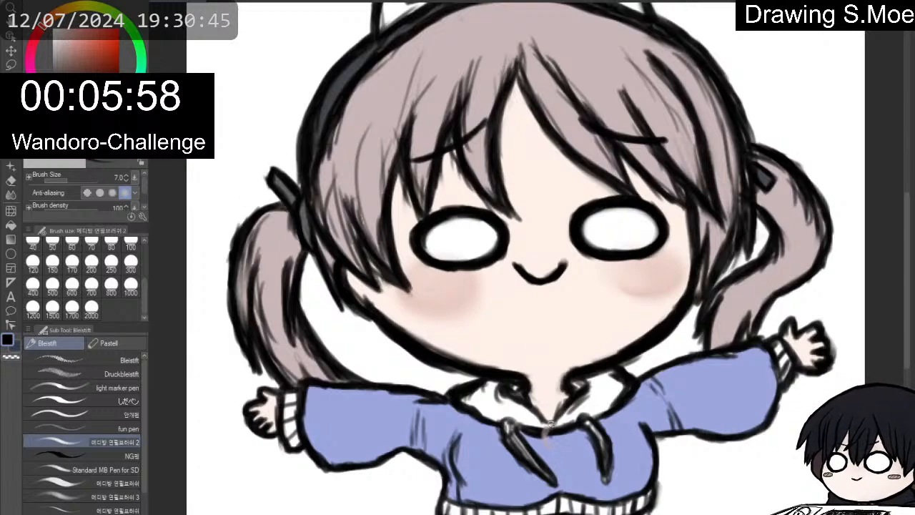
pyautogui.moveTo(553, 431)
pyautogui.mouseDown()
pyautogui.moveTo(550, 453)
pyautogui.moveTo(573, 454)
pyautogui.moveTo(573, 433)
pyautogui.moveTo(551, 453)
pyautogui.moveTo(573, 436)
pyautogui.mouseUp()
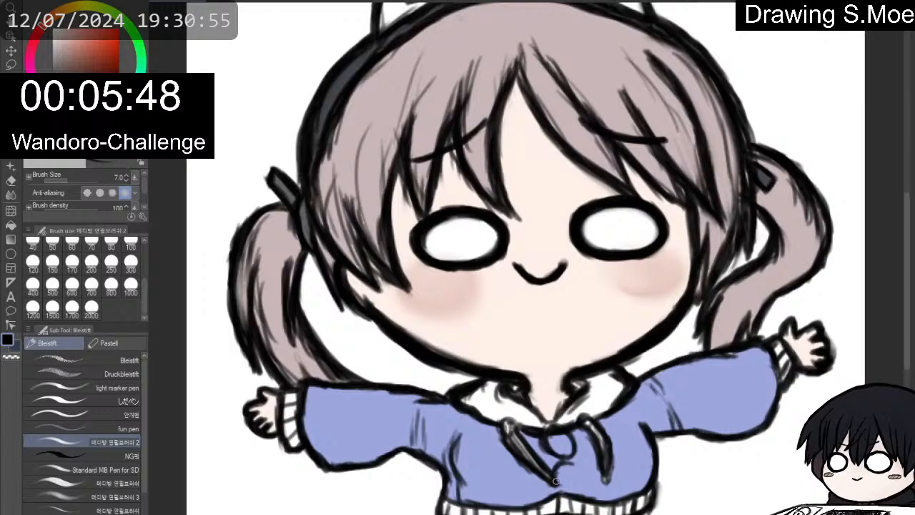
pyautogui.moveTo(566, 487)
pyautogui.mouseDown()
pyautogui.moveTo(550, 469)
pyautogui.moveTo(573, 486)
pyautogui.moveTo(569, 494)
pyautogui.moveTo(573, 480)
pyautogui.moveTo(566, 492)
pyautogui.moveTo(552, 464)
pyautogui.moveTo(580, 469)
pyautogui.moveTo(582, 487)
pyautogui.moveTo(564, 497)
pyautogui.moveTo(551, 489)
pyautogui.moveTo(563, 485)
pyautogui.moveTo(575, 505)
pyautogui.mouseUp()
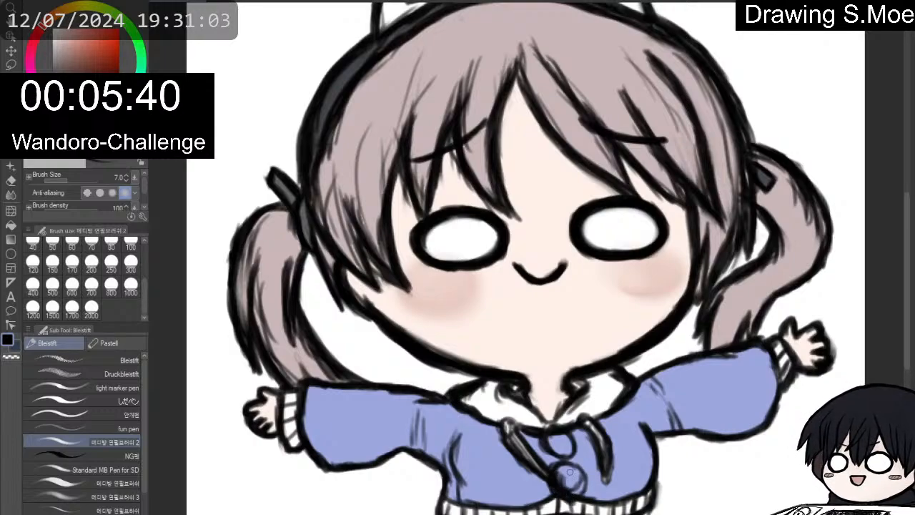
pyautogui.hotkey('ctrl', 'z')
pyautogui.hotkey('ctrl', 'z')
pyautogui.hotkey('ctrl', 'z')
pyautogui.hotkey('ctrl', 'z')
pyautogui.hotkey('ctrl', 'z')
pyautogui.hotkey('ctrl', 'z')
pyautogui.hotkey('ctrl', 'z')
pyautogui.hotkey('ctrl', 'z')
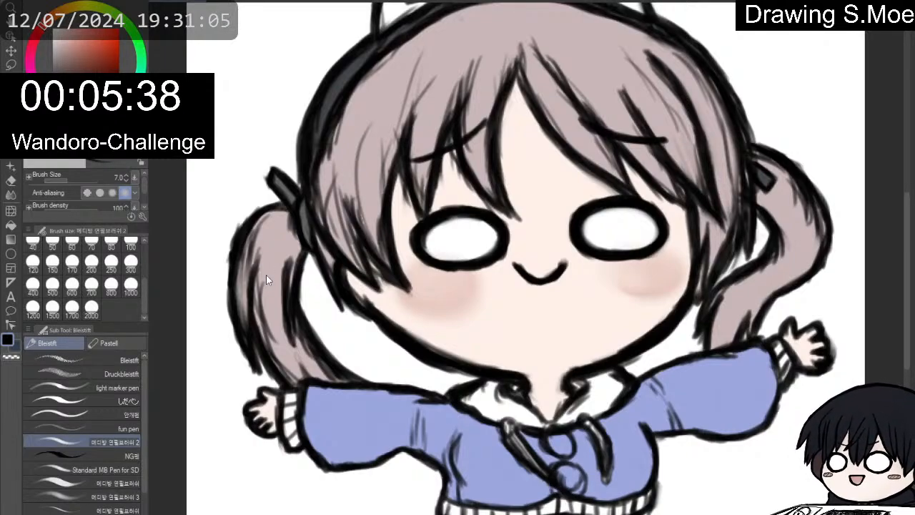
pyautogui.hotkey('ctrl', 'z')
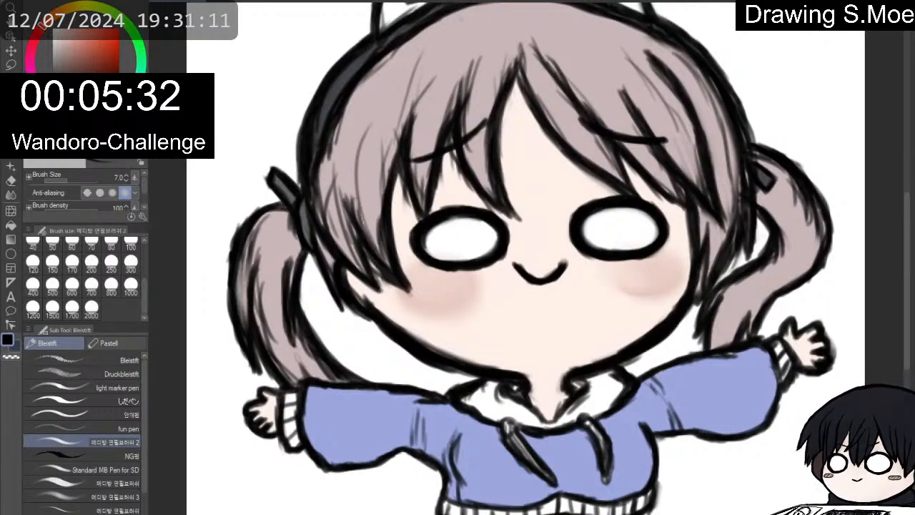
# Draw two stacked black rings between the hoodie drawstrings down to the hem with pencil brush 2 at size 7, and thicken their outlines.
pyautogui.moveTo(530, 301); pyautogui.dragTo(508, 193)
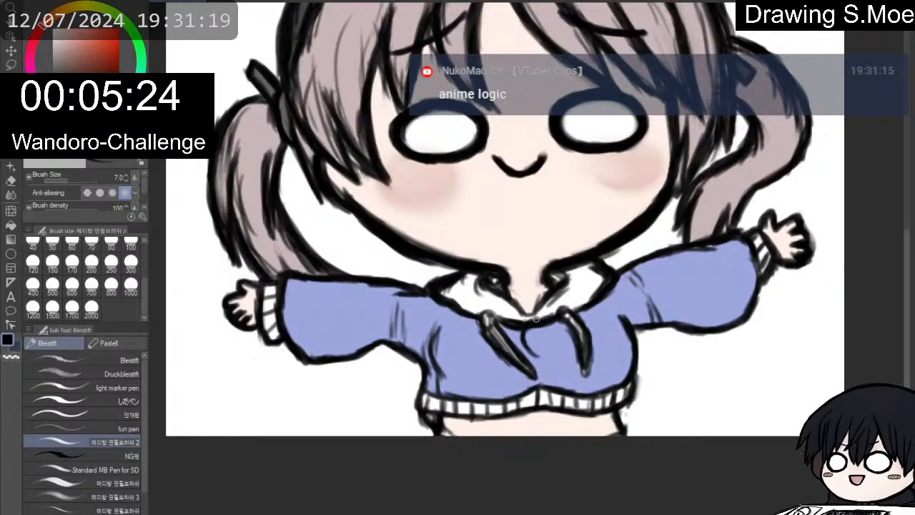
pyautogui.moveTo(538, 313)
pyautogui.mouseDown()
pyautogui.moveTo(554, 357)
pyautogui.moveTo(529, 348)
pyautogui.moveTo(534, 322)
pyautogui.moveTo(527, 350)
pyautogui.moveTo(567, 350)
pyautogui.moveTo(567, 358)
pyautogui.moveTo(571, 348)
pyautogui.moveTo(534, 352)
pyautogui.moveTo(523, 335)
pyautogui.moveTo(532, 321)
pyautogui.moveTo(531, 353)
pyautogui.moveTo(527, 344)
pyautogui.moveTo(560, 352)
pyautogui.moveTo(567, 339)
pyautogui.moveTo(533, 340)
pyautogui.moveTo(540, 322)
pyautogui.moveTo(555, 320)
pyautogui.moveTo(547, 319)
pyautogui.moveTo(568, 348)
pyautogui.moveTo(562, 362)
pyautogui.moveTo(543, 363)
pyautogui.moveTo(545, 398)
pyautogui.moveTo(554, 365)
pyautogui.moveTo(559, 412)
pyautogui.moveTo(571, 403)
pyautogui.moveTo(572, 366)
pyautogui.moveTo(584, 397)
pyautogui.moveTo(576, 406)
pyautogui.moveTo(549, 398)
pyautogui.moveTo(539, 380)
pyautogui.moveTo(555, 401)
pyautogui.moveTo(584, 389)
pyautogui.moveTo(570, 368)
pyautogui.moveTo(540, 377)
pyautogui.moveTo(569, 366)
pyautogui.moveTo(571, 407)
pyautogui.moveTo(548, 342)
pyautogui.moveTo(556, 331)
pyautogui.moveTo(549, 358)
pyautogui.moveTo(572, 403)
pyautogui.mouseUp()
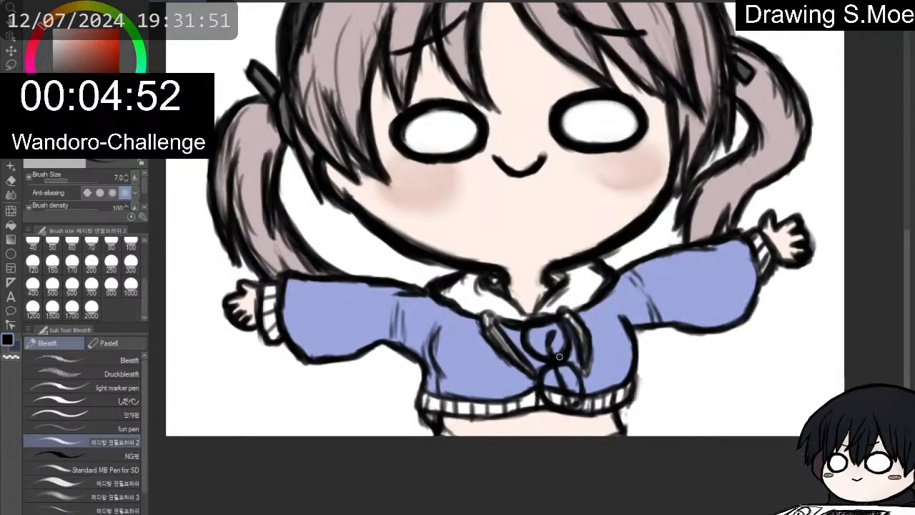
pyautogui.moveTo(575, 365)
pyautogui.mouseDown()
pyautogui.moveTo(586, 397)
pyautogui.moveTo(583, 390)
pyautogui.mouseUp()
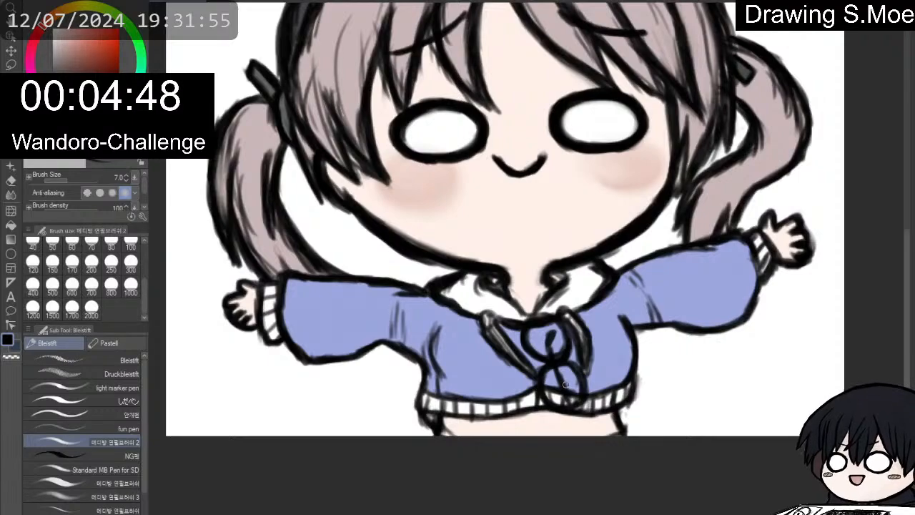
pyautogui.moveTo(515, 229); pyautogui.dragTo(526, 298)
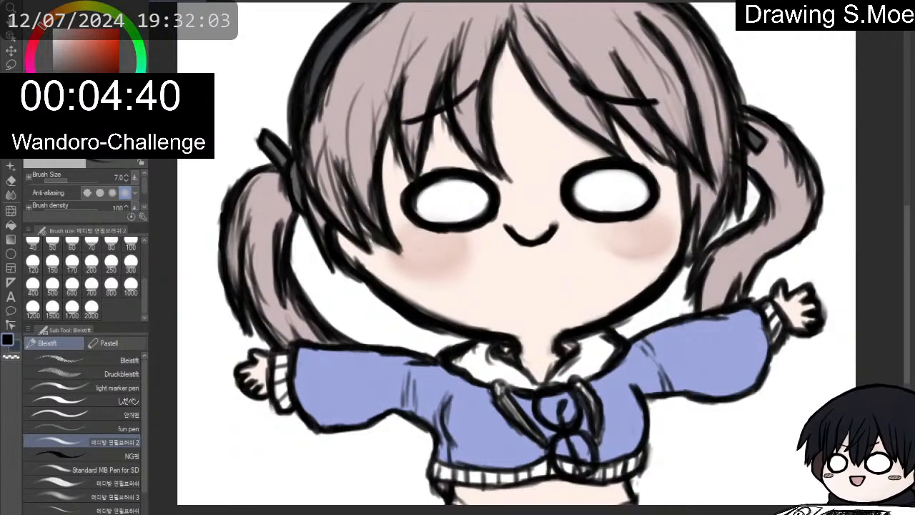
pyautogui.press('e')
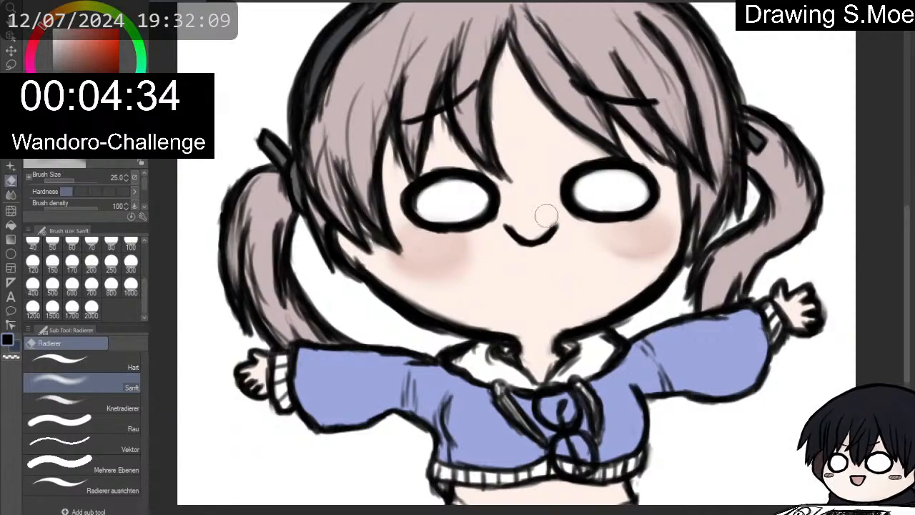
pyautogui.press('p')
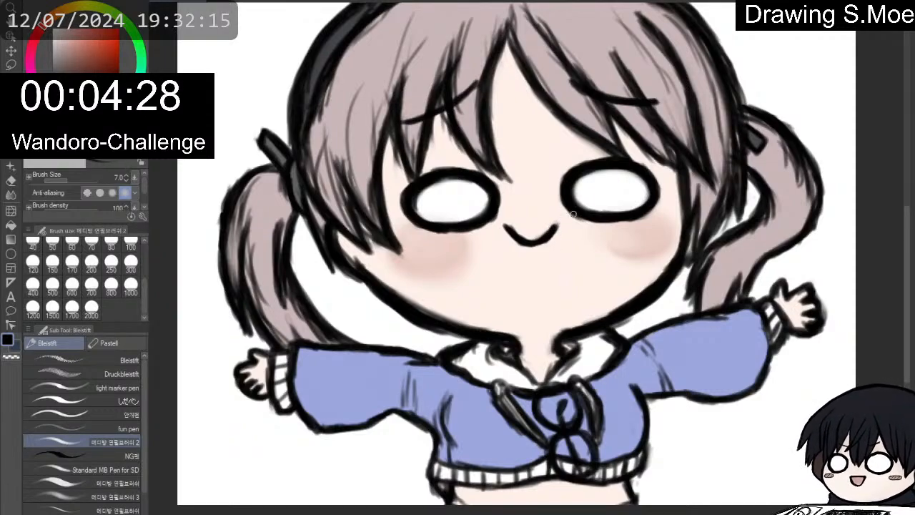
pyautogui.moveTo(543, 207)
pyautogui.mouseDown()
pyautogui.moveTo(559, 252)
pyautogui.moveTo(549, 249)
pyautogui.moveTo(584, 254)
pyautogui.moveTo(555, 246)
pyautogui.mouseUp()
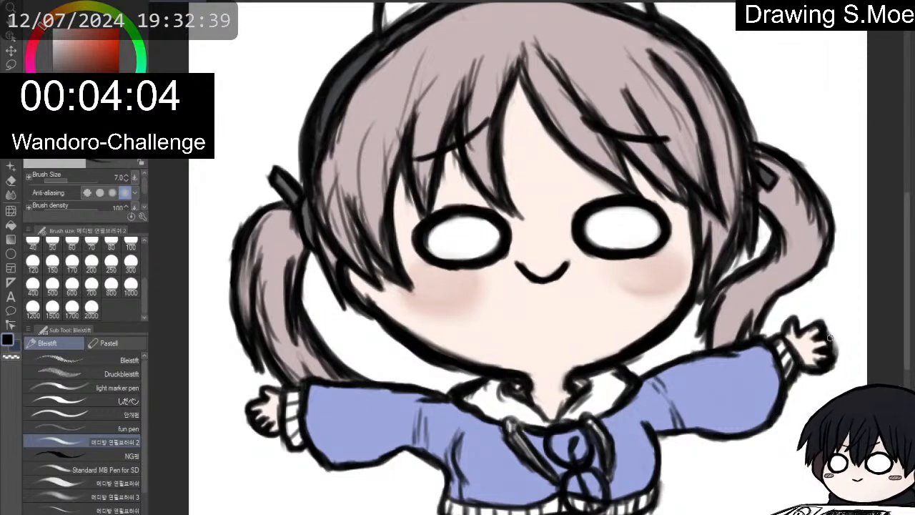
pyautogui.press('e')
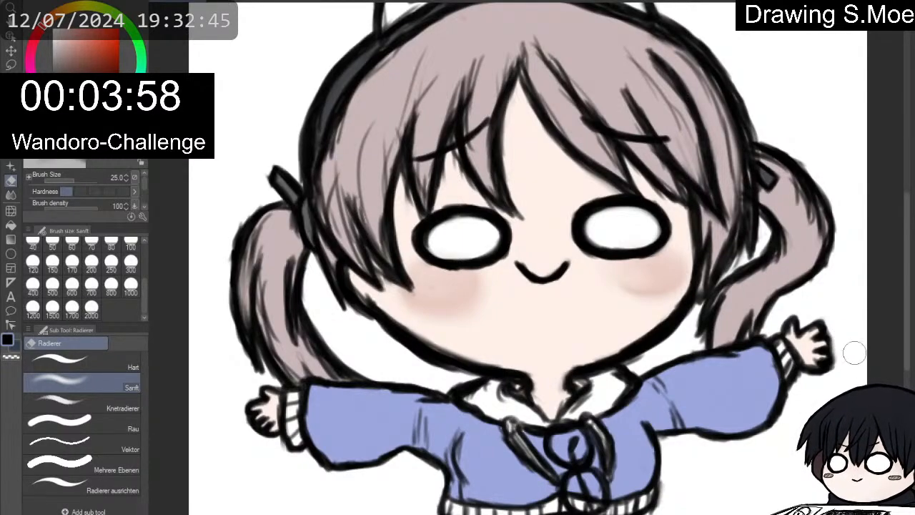
pyautogui.press('p')
pyautogui.scroll(-4, 812, 353)
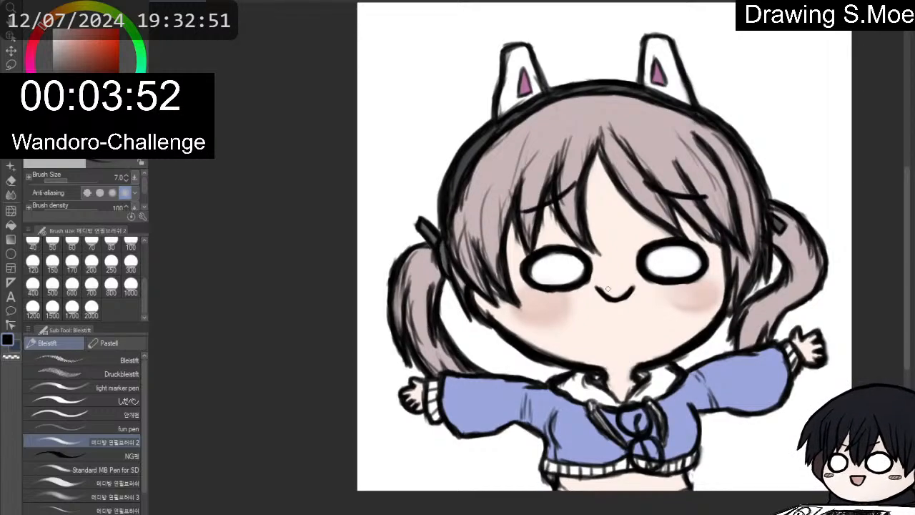
# Soften the blush on both cheeks with the blend tool at size 30.
pyautogui.click(11, 194)
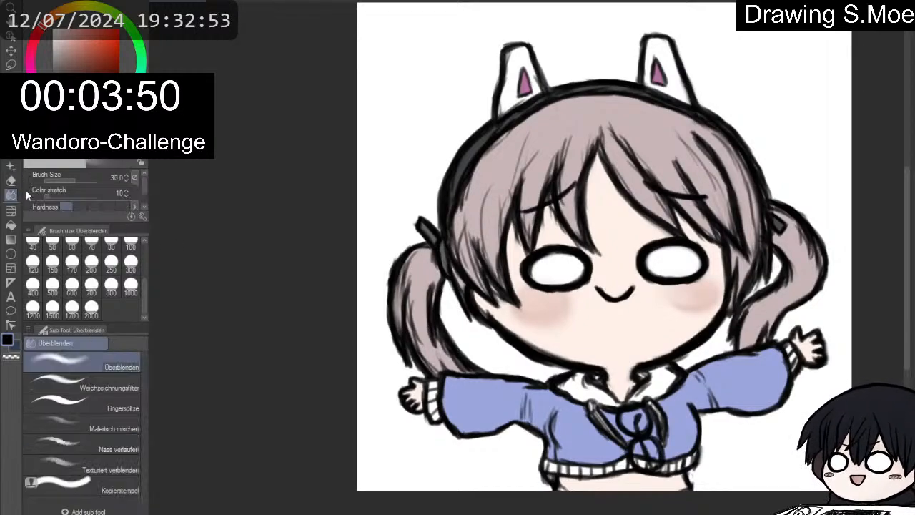
pyautogui.moveTo(509, 310)
pyautogui.mouseDown()
pyautogui.moveTo(538, 327)
pyautogui.moveTo(571, 325)
pyautogui.moveTo(549, 329)
pyautogui.mouseUp()
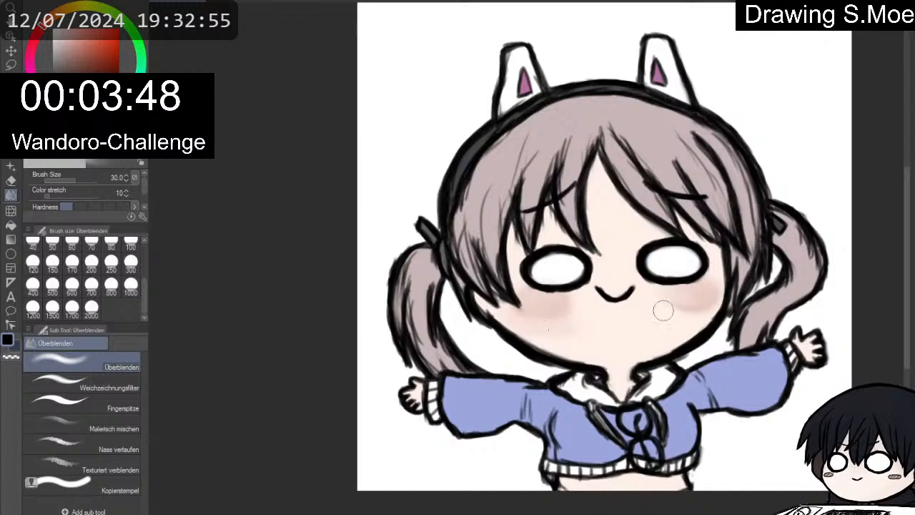
pyautogui.moveTo(664, 310)
pyautogui.mouseDown()
pyautogui.moveTo(719, 312)
pyautogui.moveTo(728, 298)
pyautogui.moveTo(719, 281)
pyautogui.mouseUp()
pyautogui.moveTo(539, 308)
pyautogui.mouseDown()
pyautogui.moveTo(505, 310)
pyautogui.moveTo(520, 286)
pyautogui.mouseUp()
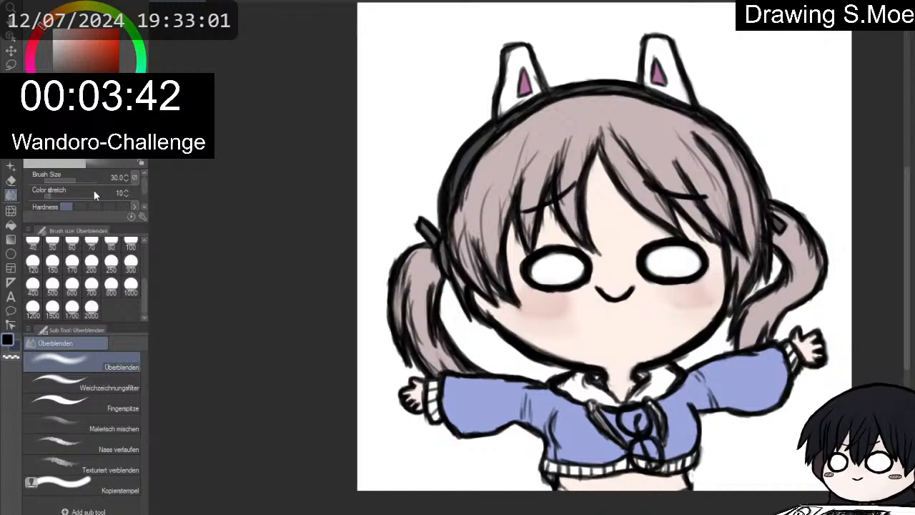
# Shade the side hair and pigtails in light reddish pink with the soft pencil brush 3 at size 20.
pyautogui.press('p')
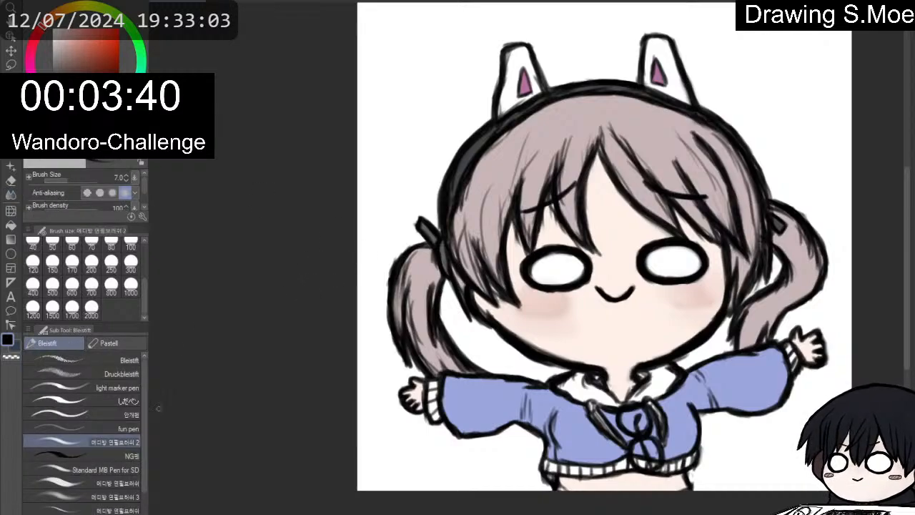
pyautogui.click(114, 497)
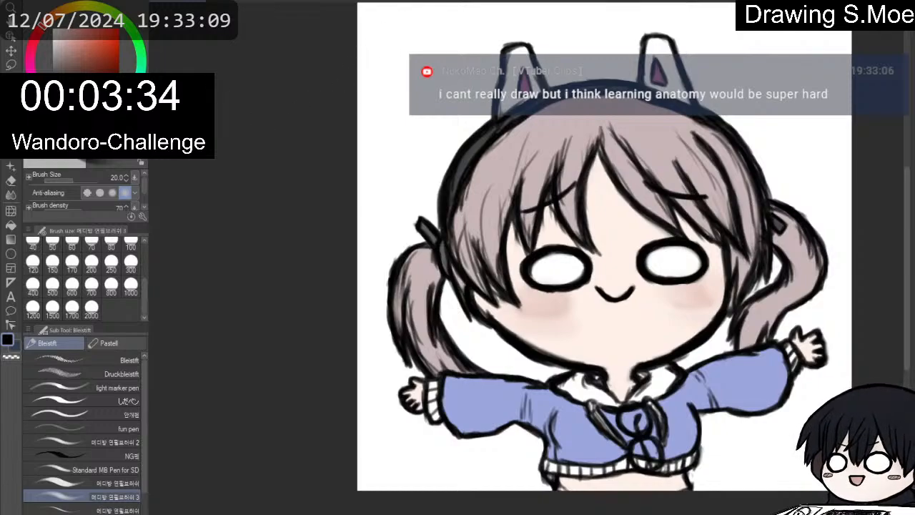
pyautogui.click(68, 34)
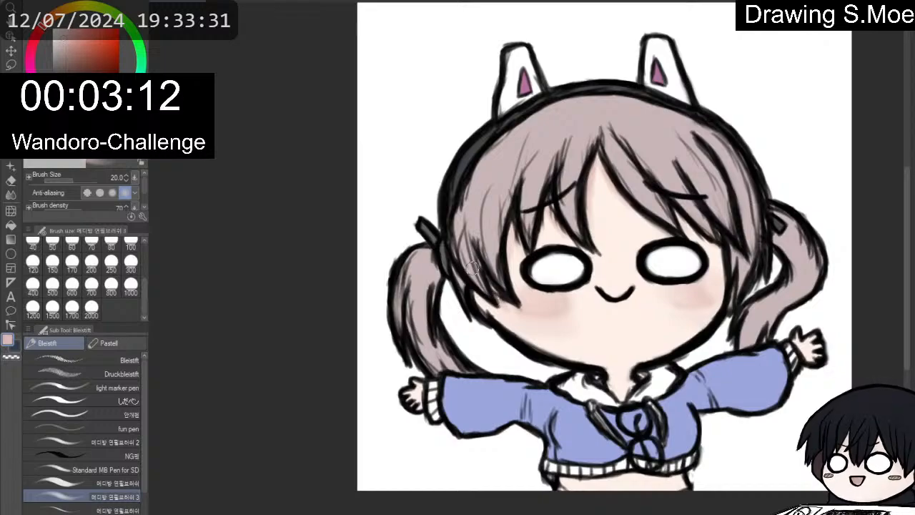
pyautogui.click(11, 194)
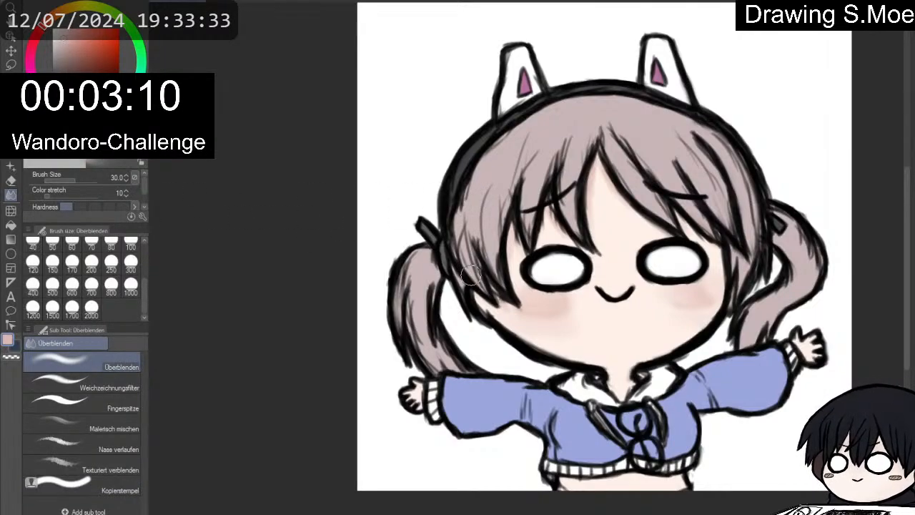
pyautogui.press('p')
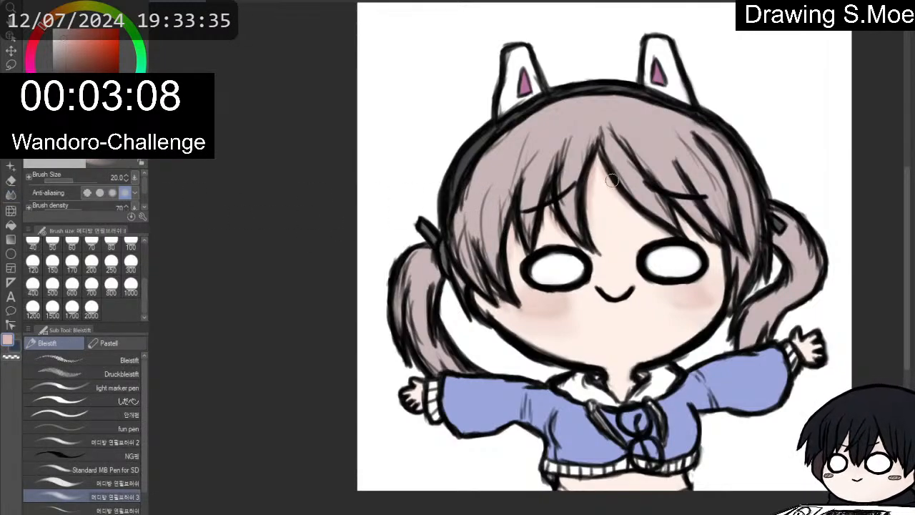
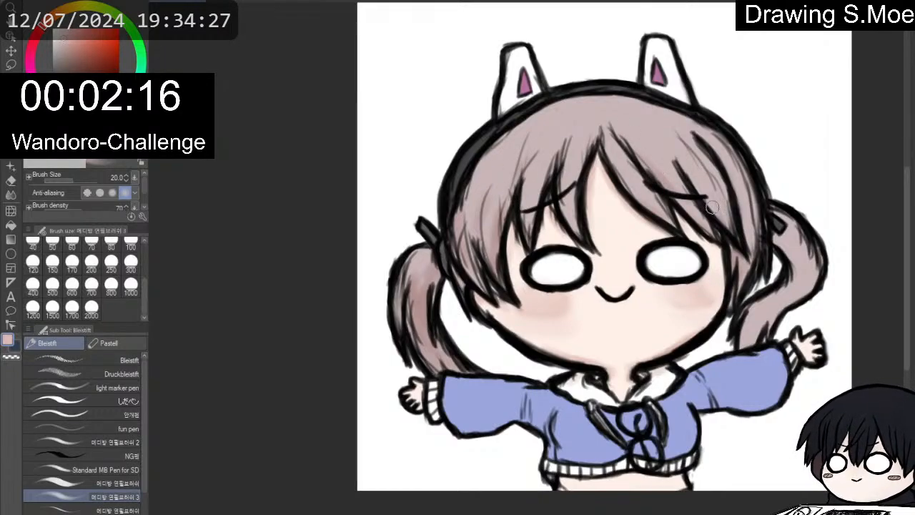
pyautogui.moveTo(688, 164)
pyautogui.mouseDown()
pyautogui.moveTo(715, 221)
pyautogui.moveTo(740, 217)
pyautogui.mouseUp()
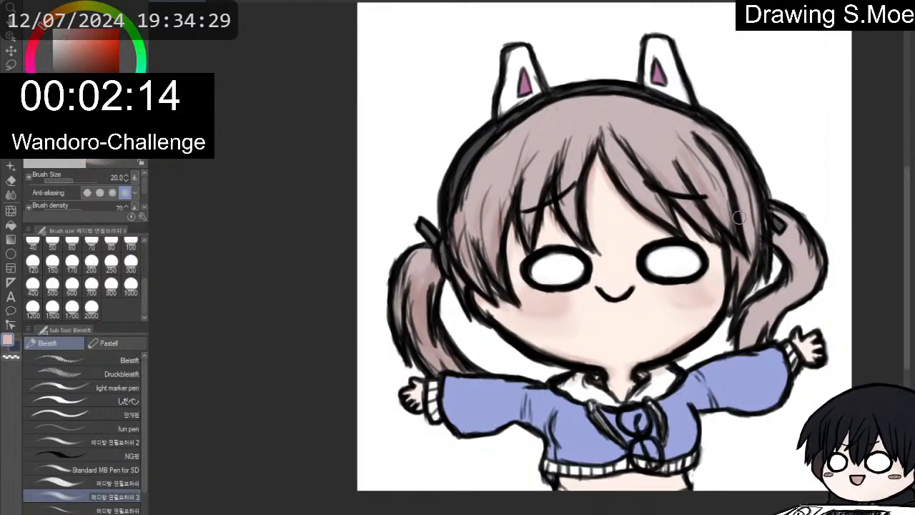
pyautogui.moveTo(727, 156)
pyautogui.mouseDown()
pyautogui.moveTo(750, 236)
pyautogui.moveTo(792, 251)
pyautogui.moveTo(783, 233)
pyautogui.moveTo(799, 257)
pyautogui.moveTo(785, 288)
pyautogui.mouseUp()
pyautogui.moveTo(747, 327); pyautogui.dragTo(746, 341)
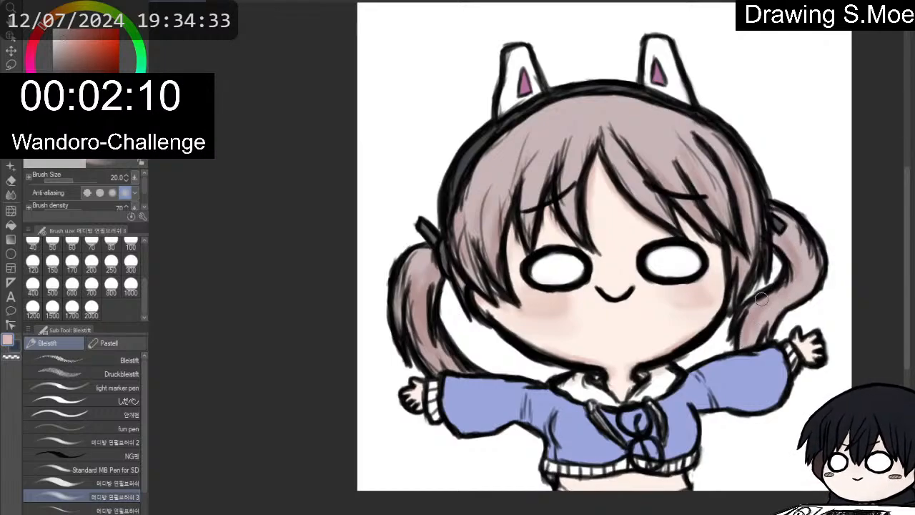
pyautogui.moveTo(769, 292); pyautogui.dragTo(752, 327)
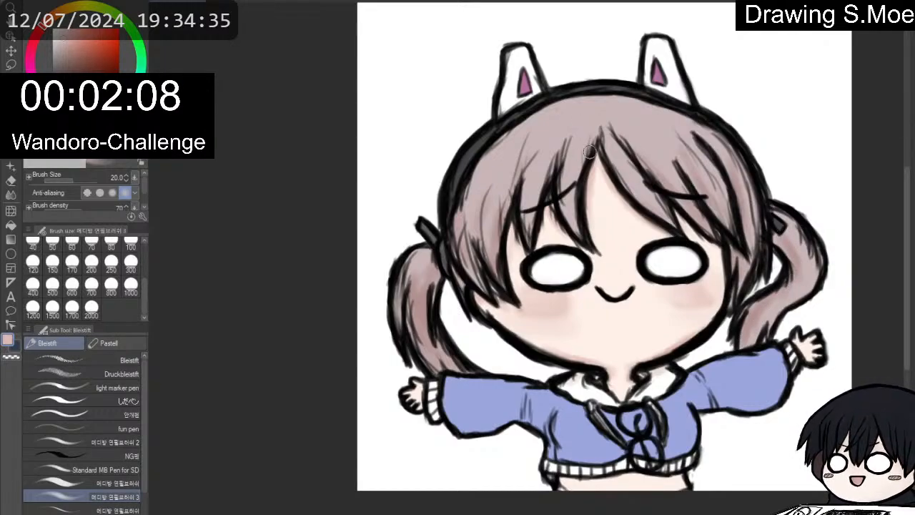
# Add reddish pink shading along the parting and the strands of the fringe with the same soft pencil brush.
pyautogui.moveTo(608, 138)
pyautogui.mouseDown()
pyautogui.moveTo(612, 172)
pyautogui.moveTo(649, 193)
pyautogui.mouseUp()
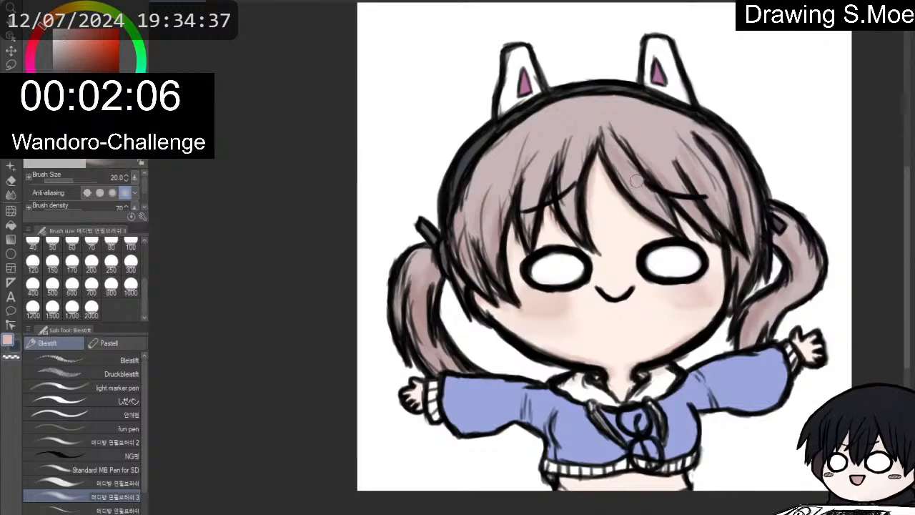
pyautogui.moveTo(574, 184); pyautogui.dragTo(579, 224)
pyautogui.moveTo(565, 173); pyautogui.dragTo(574, 211)
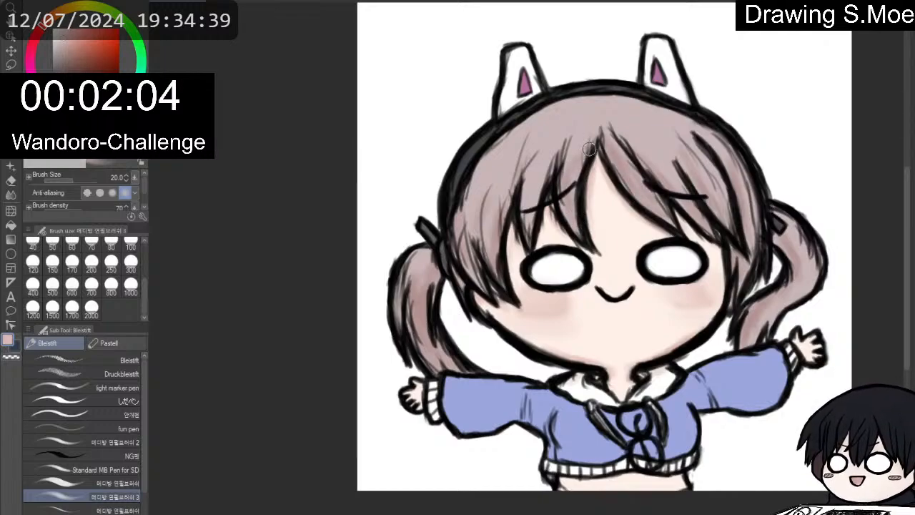
pyautogui.moveTo(565, 166)
pyautogui.mouseDown()
pyautogui.moveTo(568, 211)
pyautogui.moveTo(545, 195)
pyautogui.moveTo(524, 233)
pyautogui.moveTo(554, 153)
pyautogui.moveTo(534, 221)
pyautogui.mouseUp()
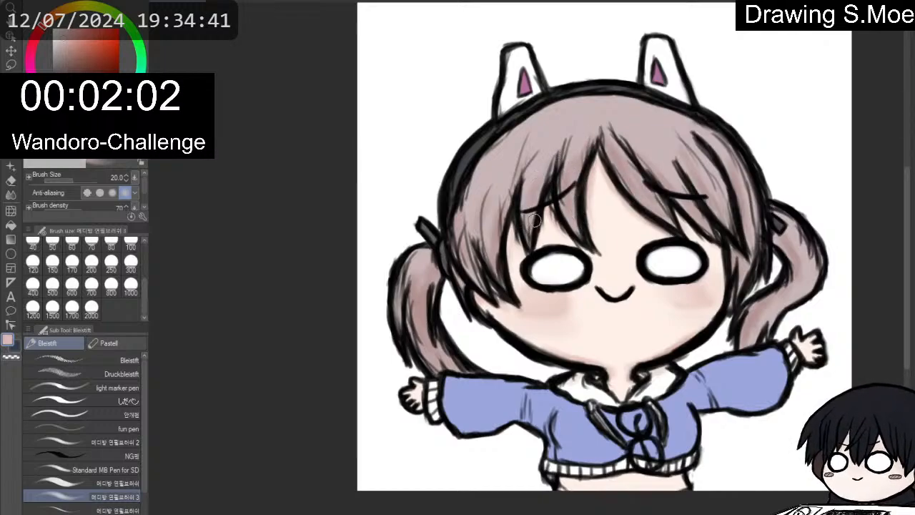
pyautogui.moveTo(516, 184); pyautogui.dragTo(495, 236)
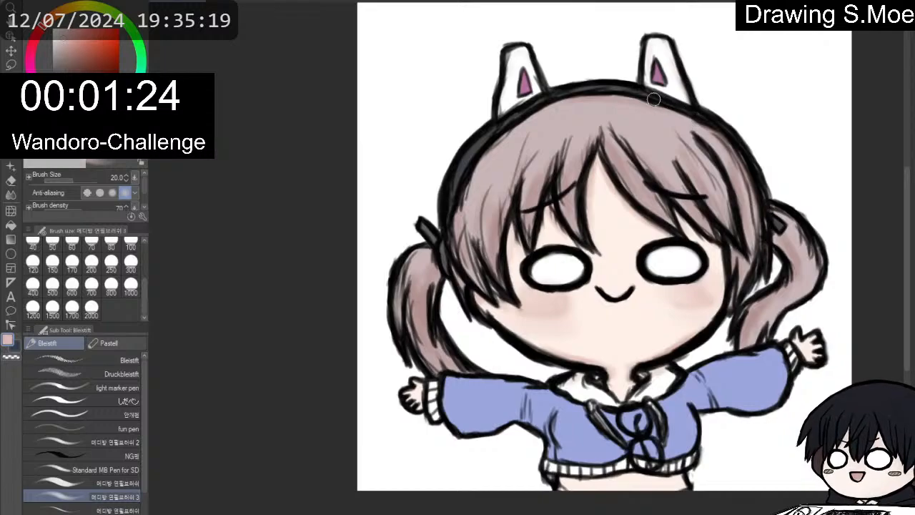
# Soften the reddish pink shading on the side hair, pigtails, fringe and cheeks with the blend tool at size 30.
pyautogui.press('j')
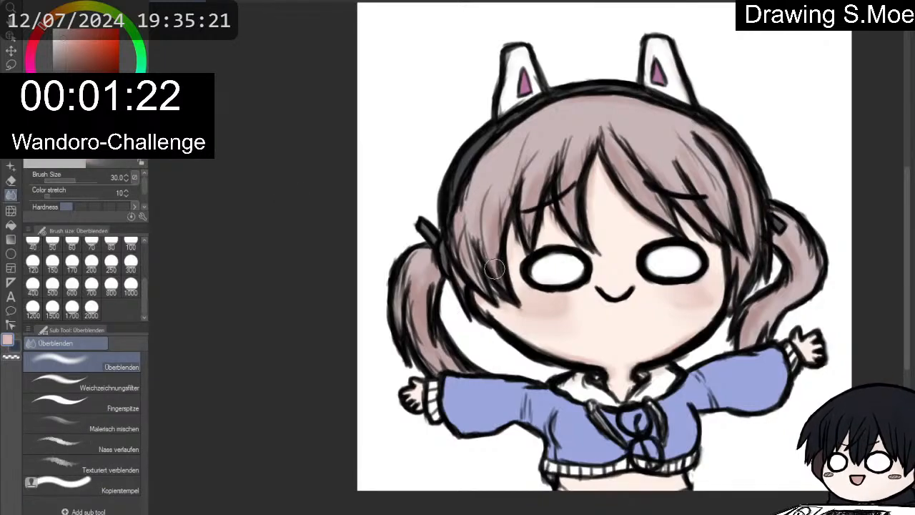
pyautogui.moveTo(495, 268)
pyautogui.mouseDown()
pyautogui.moveTo(498, 197)
pyautogui.moveTo(479, 282)
pyautogui.moveTo(464, 259)
pyautogui.mouseUp()
pyautogui.moveTo(429, 296); pyautogui.dragTo(426, 346)
pyautogui.moveTo(531, 185)
pyautogui.mouseDown()
pyautogui.moveTo(539, 243)
pyautogui.moveTo(535, 207)
pyautogui.moveTo(570, 207)
pyautogui.moveTo(566, 185)
pyautogui.moveTo(567, 222)
pyautogui.moveTo(615, 180)
pyautogui.moveTo(585, 207)
pyautogui.moveTo(603, 156)
pyautogui.moveTo(609, 173)
pyautogui.moveTo(626, 176)
pyautogui.moveTo(611, 155)
pyautogui.moveTo(637, 183)
pyautogui.moveTo(645, 164)
pyautogui.moveTo(692, 219)
pyautogui.moveTo(670, 156)
pyautogui.moveTo(738, 224)
pyautogui.moveTo(734, 166)
pyautogui.moveTo(738, 188)
pyautogui.moveTo(723, 160)
pyautogui.moveTo(740, 274)
pyautogui.moveTo(804, 279)
pyautogui.mouseUp()
pyautogui.moveTo(551, 287)
pyautogui.mouseDown()
pyautogui.moveTo(577, 307)
pyautogui.moveTo(561, 319)
pyautogui.moveTo(523, 311)
pyautogui.moveTo(539, 285)
pyautogui.mouseUp()
pyautogui.moveTo(703, 278)
pyautogui.mouseDown()
pyautogui.moveTo(681, 292)
pyautogui.moveTo(692, 309)
pyautogui.moveTo(710, 304)
pyautogui.moveTo(709, 287)
pyautogui.moveTo(705, 302)
pyautogui.moveTo(670, 295)
pyautogui.mouseUp()
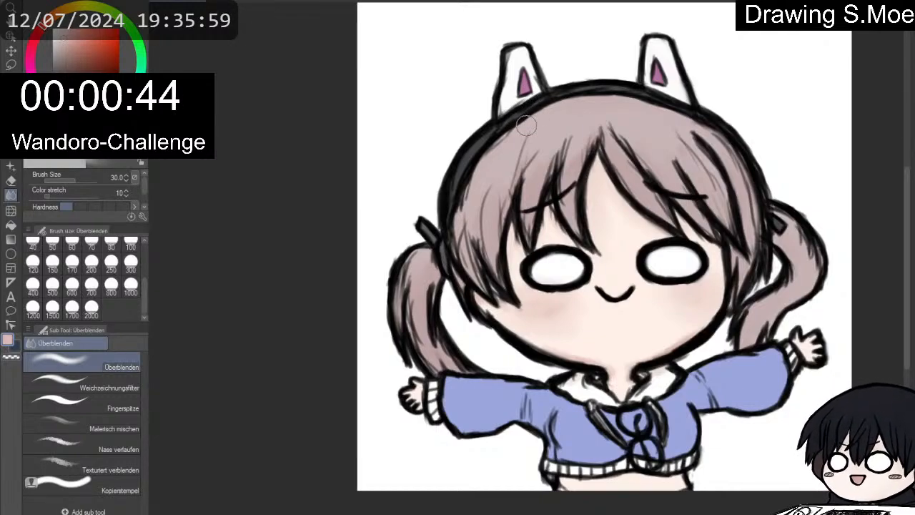
# Blend the skin tones along the lower face and chin with the blend tool at size 30.
pyautogui.press('p')
pyautogui.moveTo(525, 127); pyautogui.dragTo(534, 90)
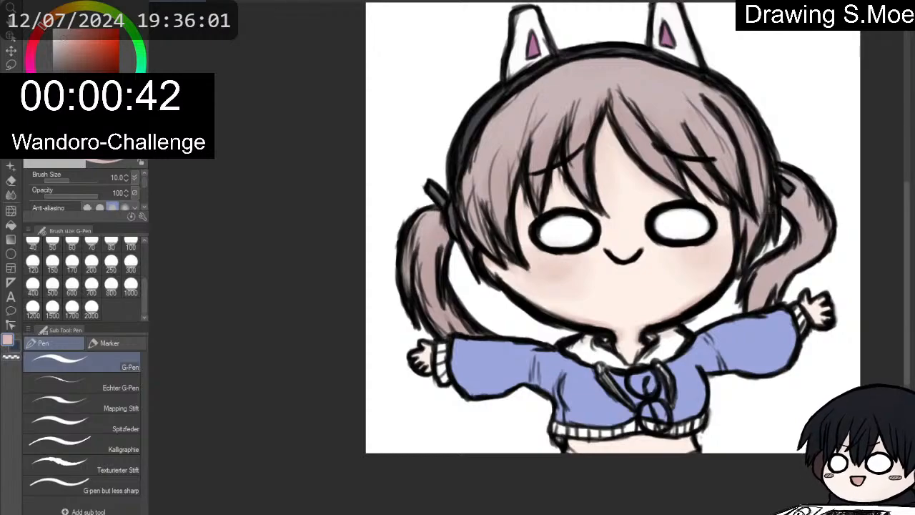
pyautogui.click(10, 195)
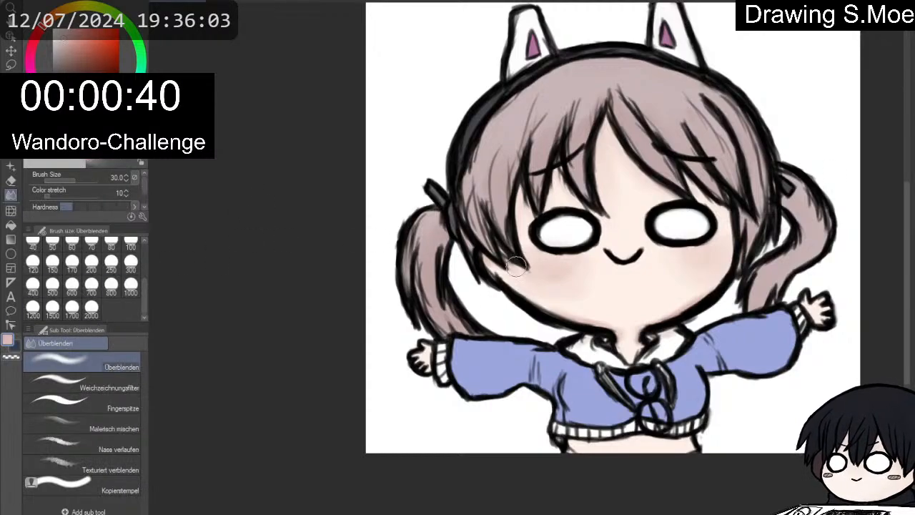
pyautogui.moveTo(565, 310)
pyautogui.mouseDown()
pyautogui.moveTo(637, 319)
pyautogui.moveTo(715, 282)
pyautogui.moveTo(659, 319)
pyautogui.moveTo(622, 330)
pyautogui.moveTo(639, 331)
pyautogui.mouseUp()
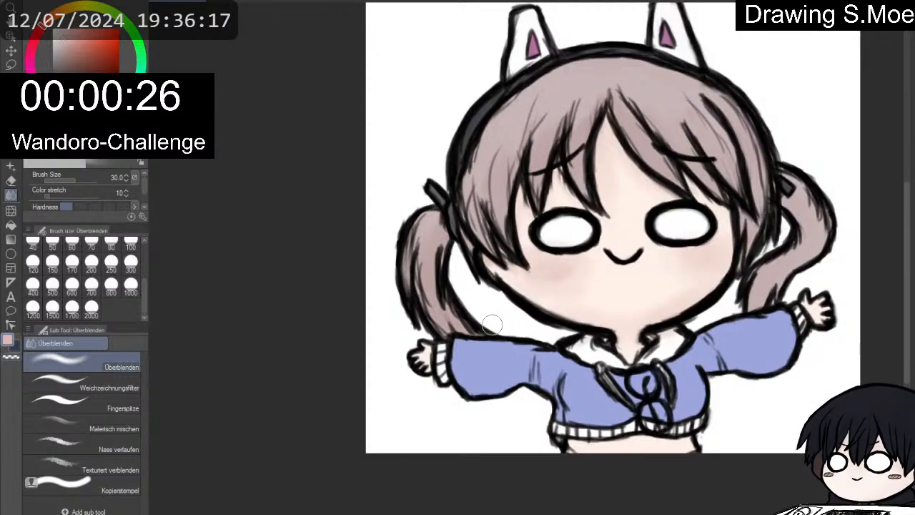
# Add light reddish pink shading along both hoodie sleeves with the soft pencil brush 3 at size 20.
pyautogui.press('p')
pyautogui.press('p')
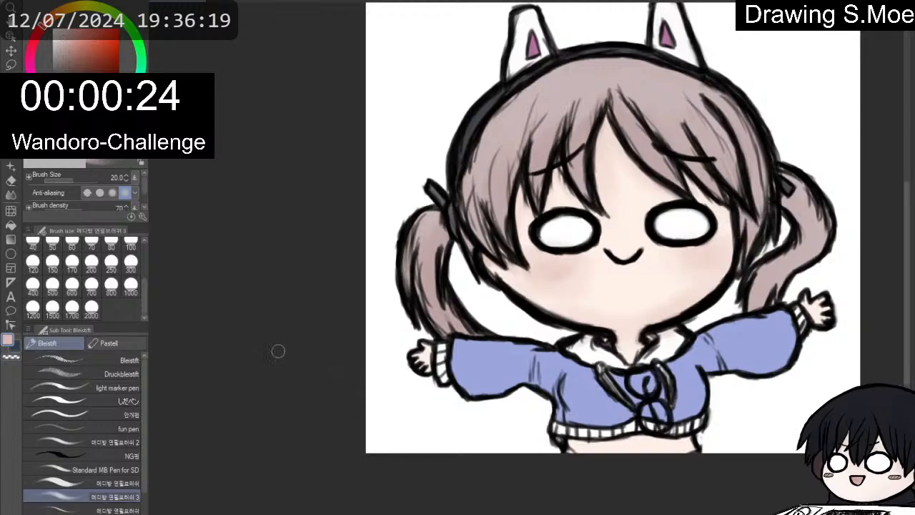
pyautogui.moveTo(482, 342)
pyautogui.mouseDown()
pyautogui.moveTo(495, 347)
pyautogui.moveTo(460, 343)
pyautogui.moveTo(581, 364)
pyautogui.mouseUp()
pyautogui.moveTo(445, 340); pyautogui.dragTo(517, 345)
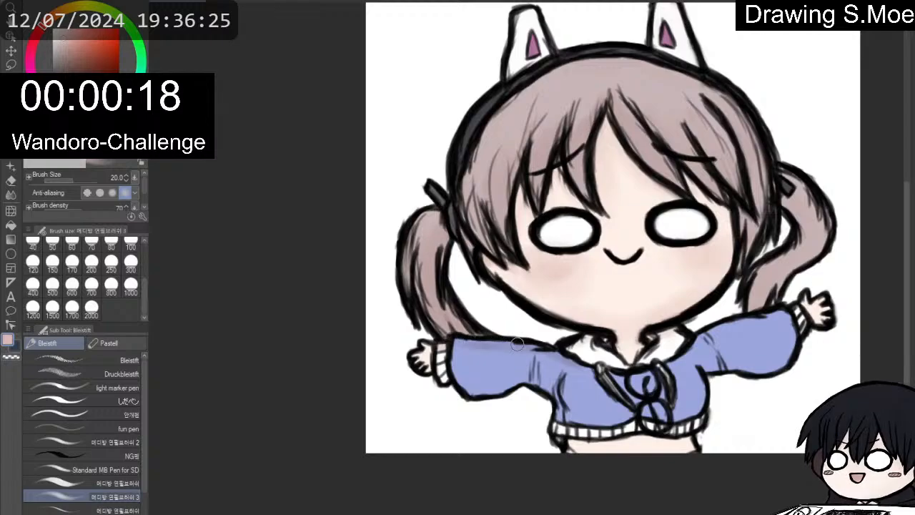
pyautogui.moveTo(711, 333)
pyautogui.mouseDown()
pyautogui.moveTo(764, 315)
pyautogui.moveTo(743, 319)
pyautogui.mouseUp()
pyautogui.moveTo(741, 354)
pyautogui.mouseDown()
pyautogui.moveTo(718, 367)
pyautogui.moveTo(760, 366)
pyautogui.mouseUp()
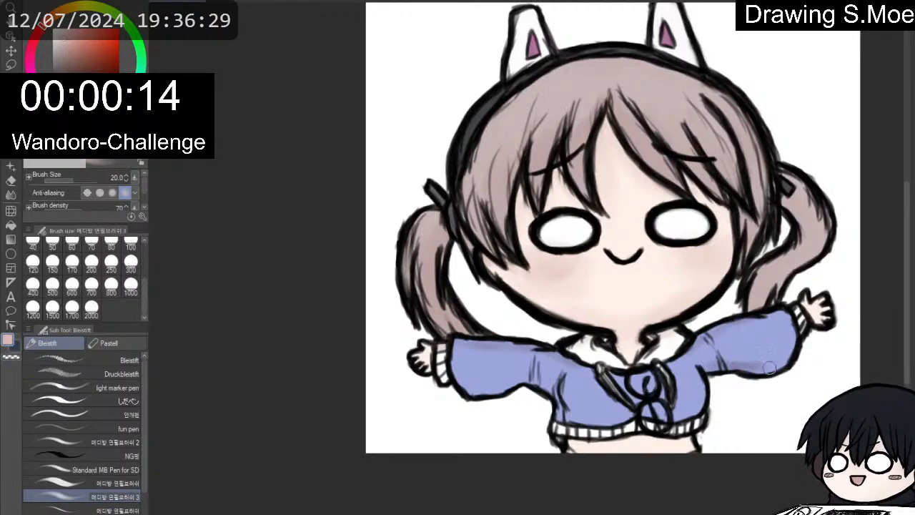
# Shade the hoodie's sleeves, torso and ribbed hem in a muted greyish blue with the same soft pencil brush.
pyautogui.moveTo(124, 102); pyautogui.dragTo(105, 114)
pyautogui.click(66, 45)
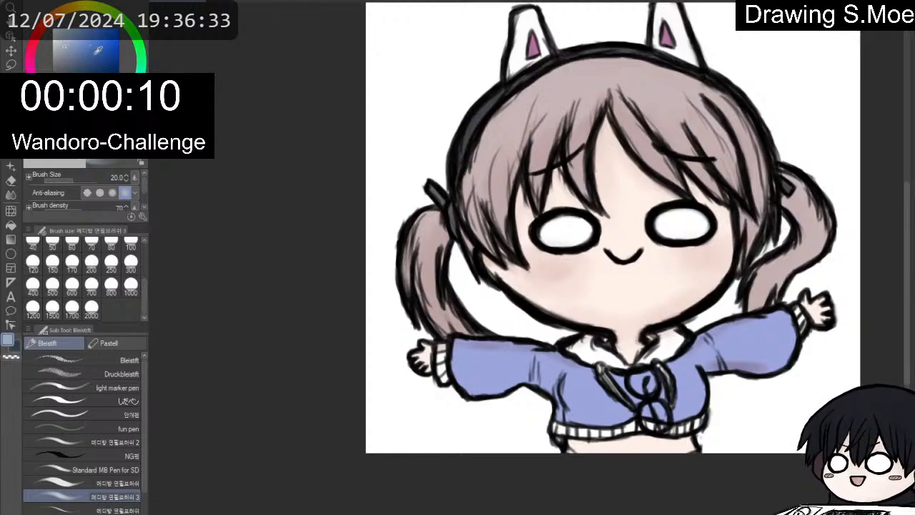
pyautogui.click(69, 51)
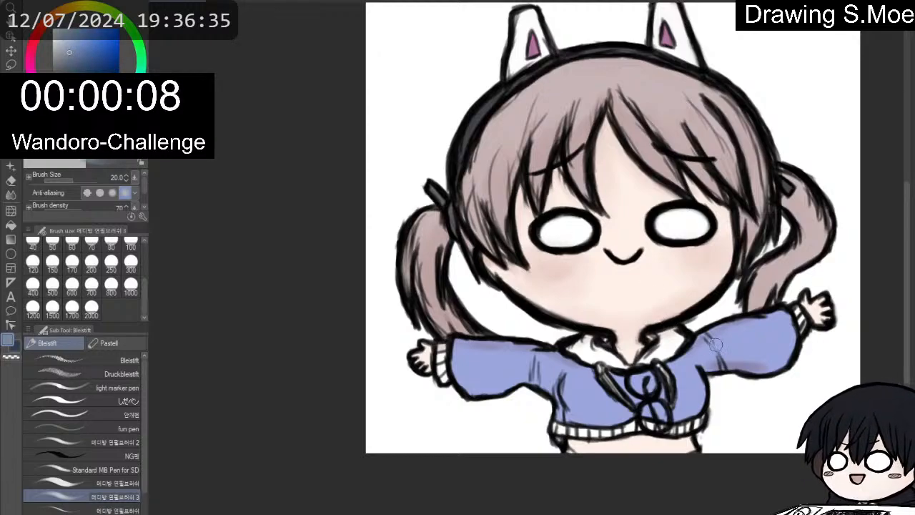
pyautogui.moveTo(705, 363)
pyautogui.mouseDown()
pyautogui.moveTo(774, 369)
pyautogui.moveTo(794, 346)
pyautogui.mouseUp()
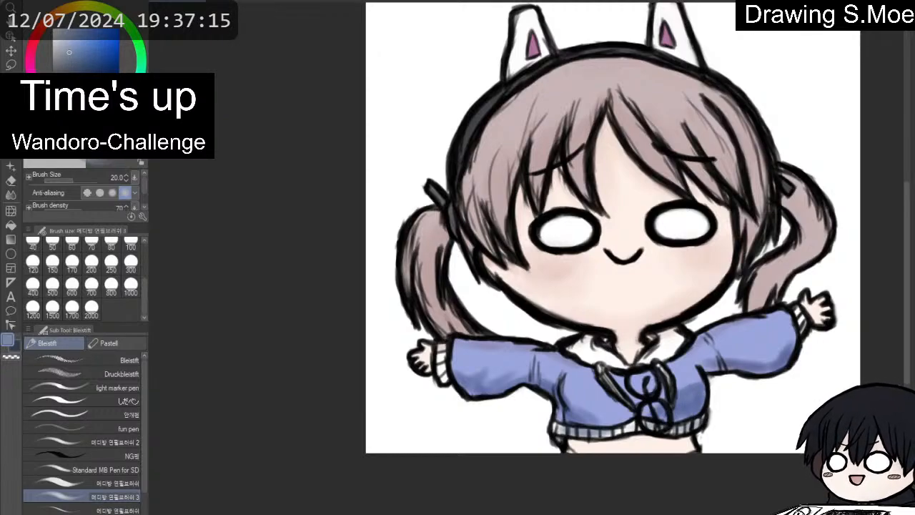
pyautogui.moveTo(629, 372); pyautogui.dragTo(631, 351)
pyautogui.moveTo(576, 343); pyautogui.dragTo(580, 339)
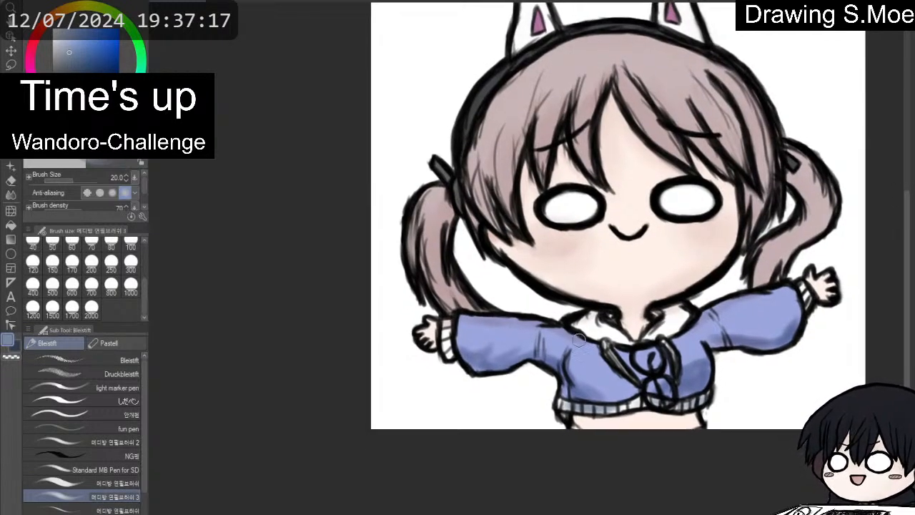
pyautogui.moveTo(579, 416); pyautogui.dragTo(604, 412)
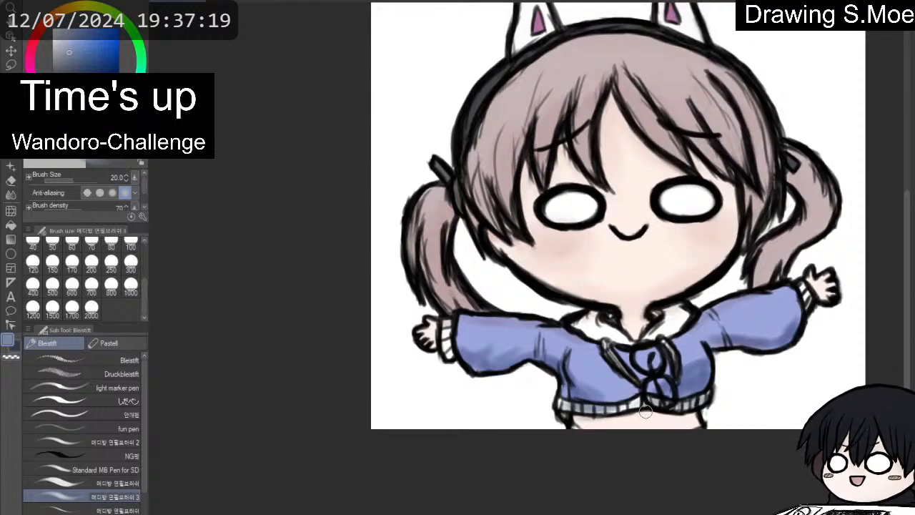
# Shade the bare belly below the hem in a light reddish skin tone and soften it with the blend tool at size 30.
pyautogui.moveTo(57, 26); pyautogui.dragTo(44, 25)
pyautogui.click(66, 41)
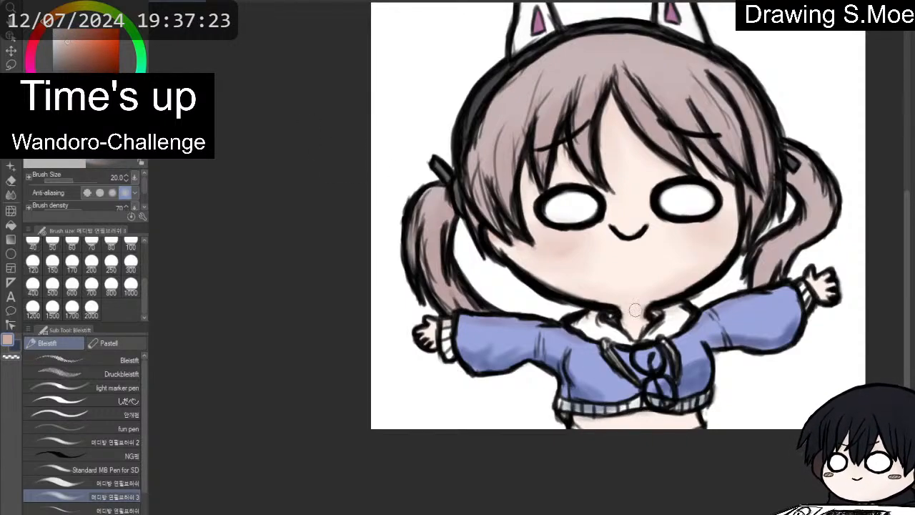
pyautogui.moveTo(571, 423)
pyautogui.mouseDown()
pyautogui.moveTo(670, 407)
pyautogui.moveTo(638, 418)
pyautogui.moveTo(685, 428)
pyautogui.mouseUp()
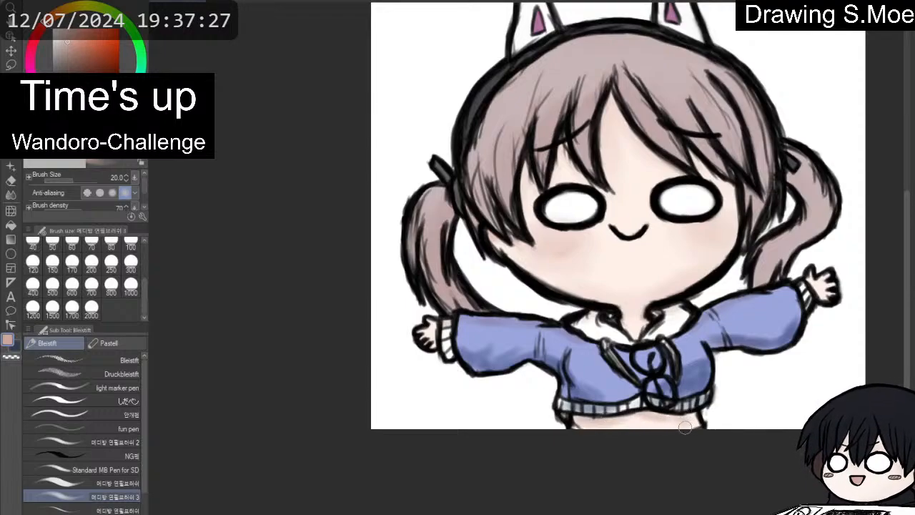
pyautogui.click(11, 198)
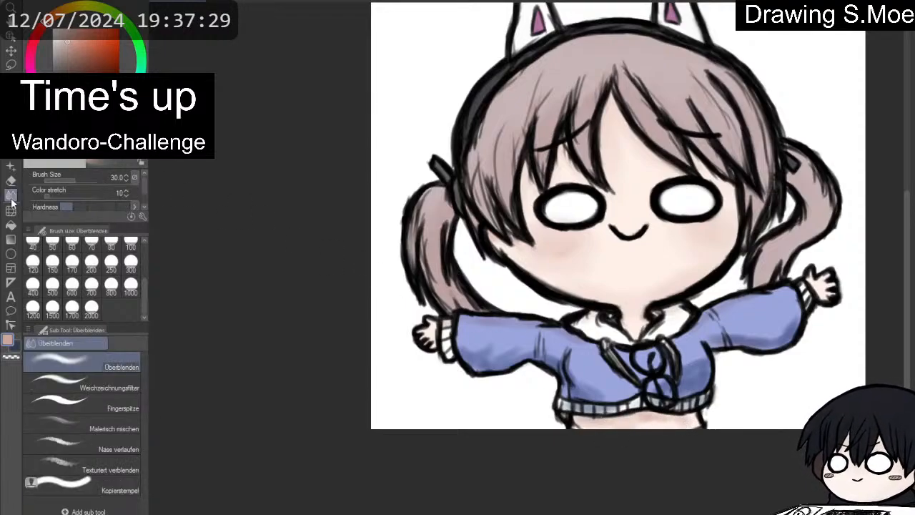
pyautogui.moveTo(609, 424)
pyautogui.mouseDown()
pyautogui.moveTo(589, 428)
pyautogui.moveTo(664, 418)
pyautogui.mouseUp()
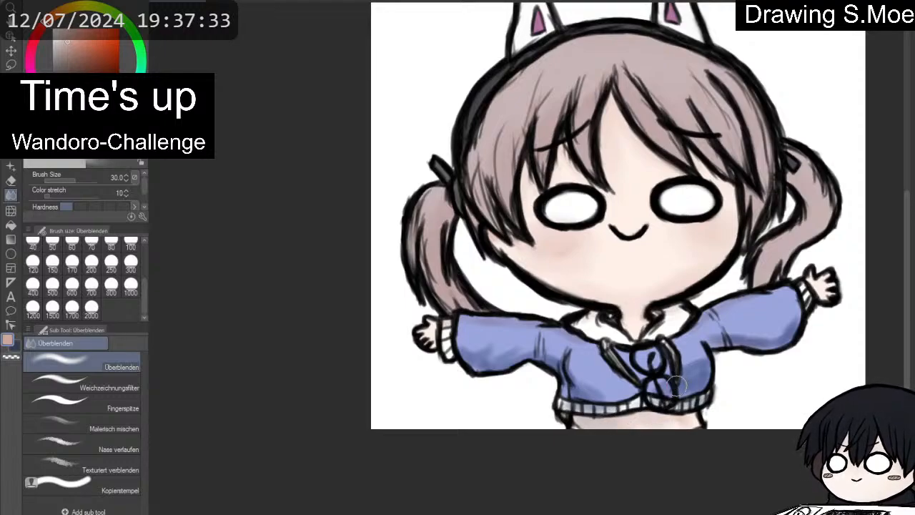
# Smooth the blue shading across the hoodie's torso and both sleeves with the blend tool.
pyautogui.moveTo(680, 383)
pyautogui.mouseDown()
pyautogui.moveTo(691, 370)
pyautogui.moveTo(698, 385)
pyautogui.moveTo(689, 373)
pyautogui.mouseUp()
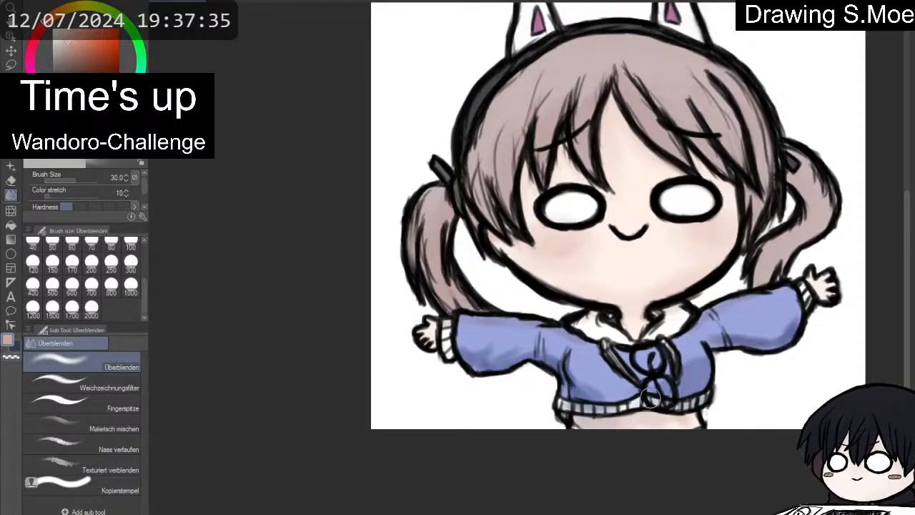
pyautogui.moveTo(617, 402)
pyautogui.mouseDown()
pyautogui.moveTo(567, 385)
pyautogui.moveTo(548, 360)
pyautogui.moveTo(492, 366)
pyautogui.moveTo(472, 350)
pyautogui.moveTo(509, 365)
pyautogui.mouseUp()
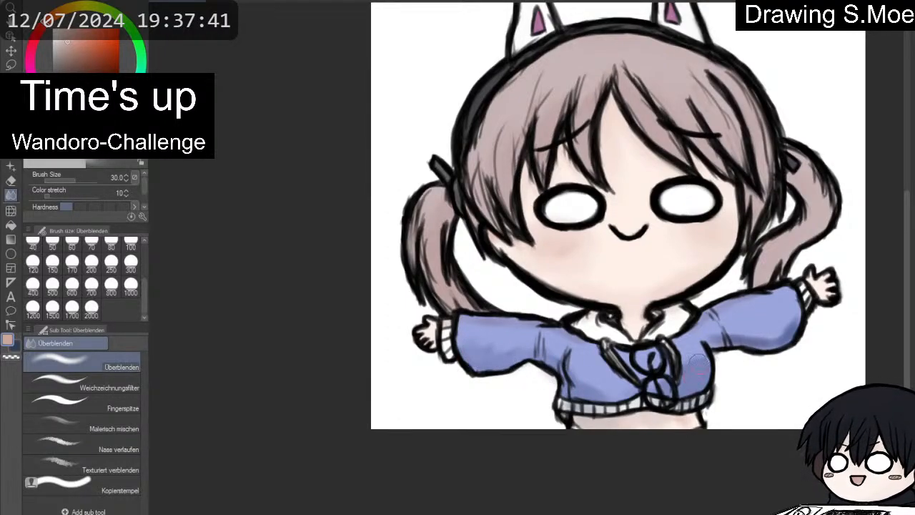
pyautogui.moveTo(698, 364)
pyautogui.mouseDown()
pyautogui.moveTo(684, 383)
pyautogui.moveTo(728, 360)
pyautogui.moveTo(720, 344)
pyautogui.moveTo(773, 341)
pyautogui.moveTo(759, 348)
pyautogui.moveTo(800, 322)
pyautogui.moveTo(759, 341)
pyautogui.moveTo(716, 339)
pyautogui.moveTo(744, 320)
pyautogui.mouseUp()
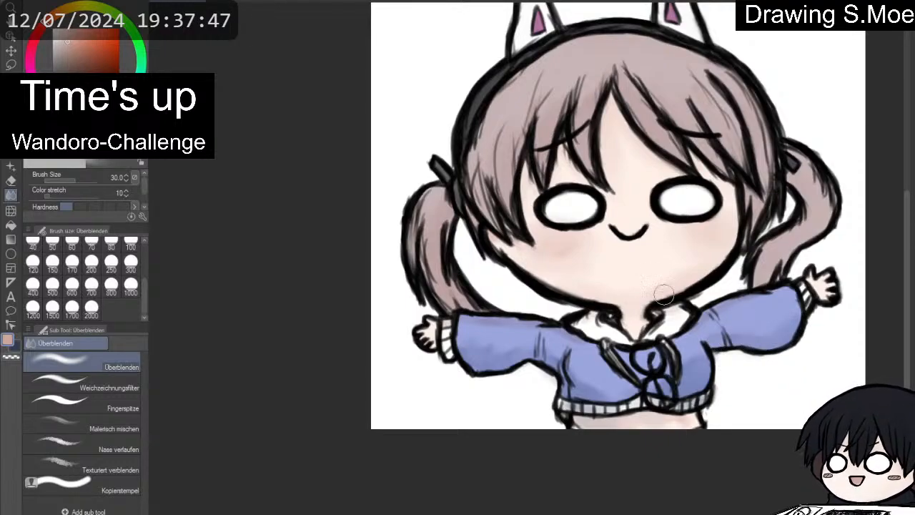
# Blend the shading on the chin and neck, the pigtails and the top of the hair at size 30.
pyautogui.moveTo(663, 293)
pyautogui.mouseDown()
pyautogui.moveTo(504, 320)
pyautogui.moveTo(478, 316)
pyautogui.moveTo(579, 333)
pyautogui.moveTo(620, 316)
pyautogui.mouseUp()
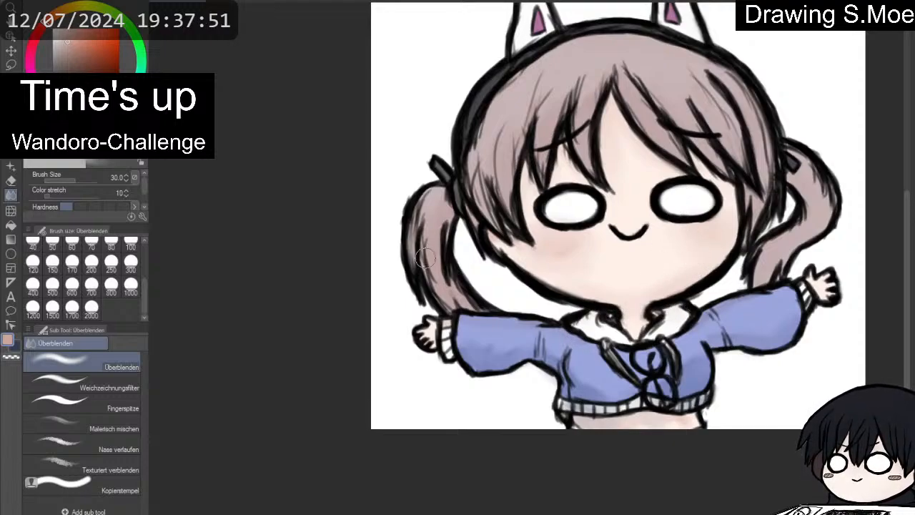
pyautogui.moveTo(425, 258)
pyautogui.mouseDown()
pyautogui.moveTo(428, 288)
pyautogui.moveTo(435, 261)
pyautogui.moveTo(429, 246)
pyautogui.moveTo(419, 252)
pyautogui.moveTo(416, 226)
pyautogui.moveTo(420, 209)
pyautogui.moveTo(438, 219)
pyautogui.moveTo(442, 199)
pyautogui.moveTo(434, 218)
pyautogui.moveTo(441, 263)
pyautogui.mouseUp()
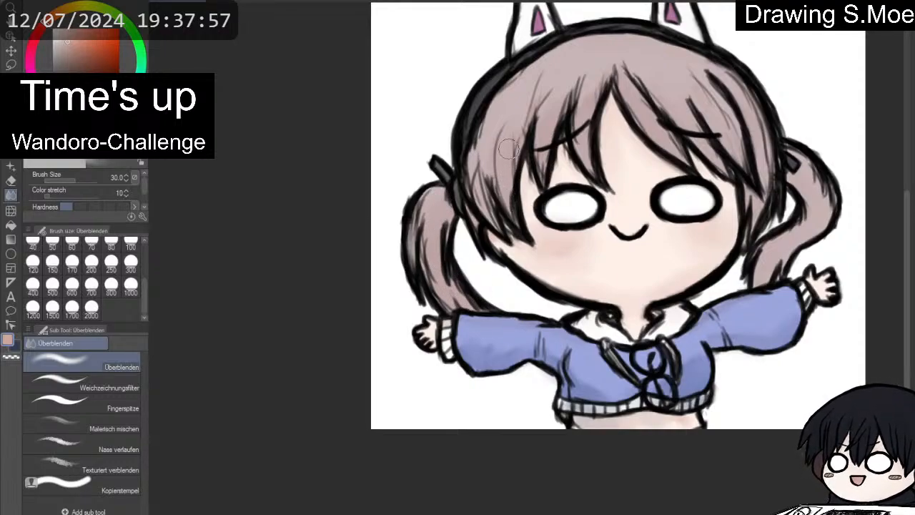
pyautogui.moveTo(510, 148)
pyautogui.mouseDown()
pyautogui.moveTo(544, 103)
pyautogui.moveTo(551, 123)
pyautogui.moveTo(596, 134)
pyautogui.moveTo(582, 108)
pyautogui.moveTo(596, 85)
pyautogui.moveTo(631, 105)
pyautogui.moveTo(642, 90)
pyautogui.moveTo(665, 116)
pyautogui.moveTo(734, 135)
pyautogui.moveTo(744, 93)
pyautogui.mouseUp()
pyautogui.moveTo(810, 167)
pyautogui.mouseDown()
pyautogui.moveTo(802, 186)
pyautogui.moveTo(808, 167)
pyautogui.moveTo(822, 183)
pyautogui.moveTo(811, 169)
pyautogui.moveTo(786, 168)
pyautogui.moveTo(794, 159)
pyautogui.mouseUp()
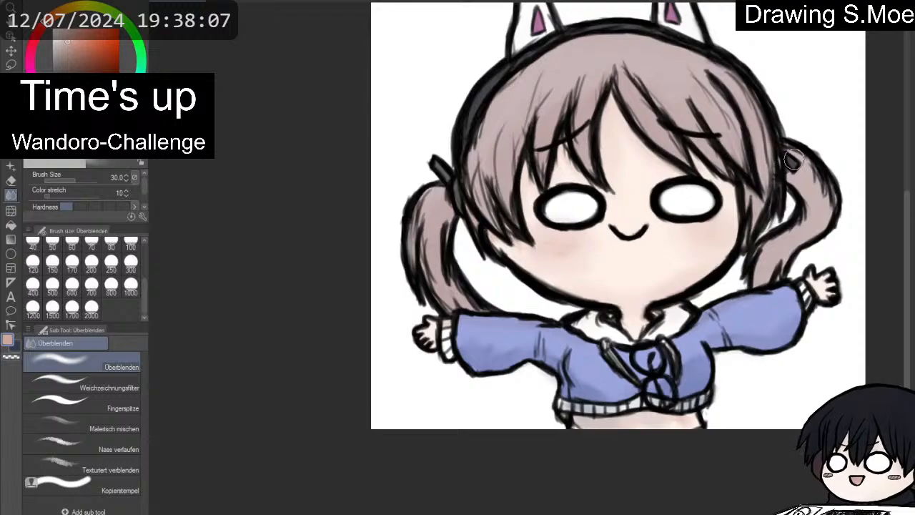
# Shade both bunny ears in pale bluish grey with soft pencil brush 3 at size 20, and soften them with the blend tool.
pyautogui.moveTo(848, 32)
pyautogui.mouseDown()
pyautogui.moveTo(851, 77)
pyautogui.moveTo(865, 81)
pyautogui.mouseUp()
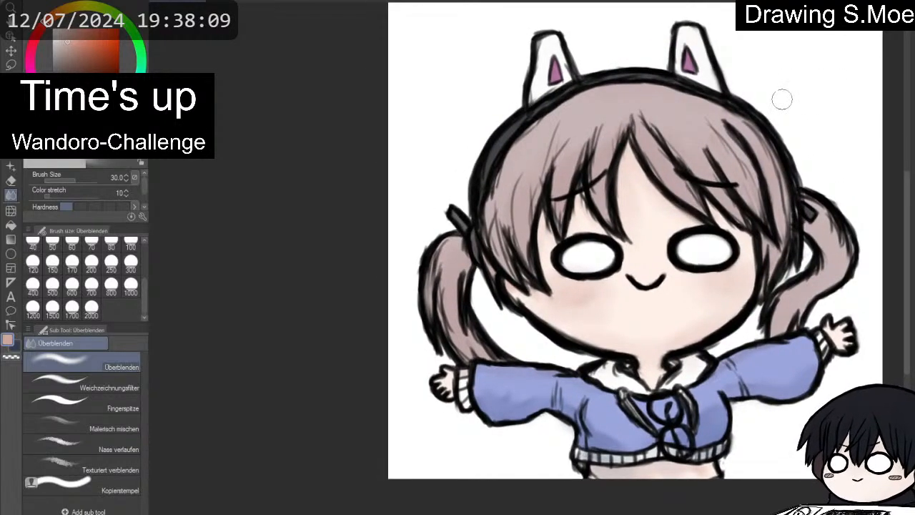
pyautogui.press('p')
pyautogui.press('p')
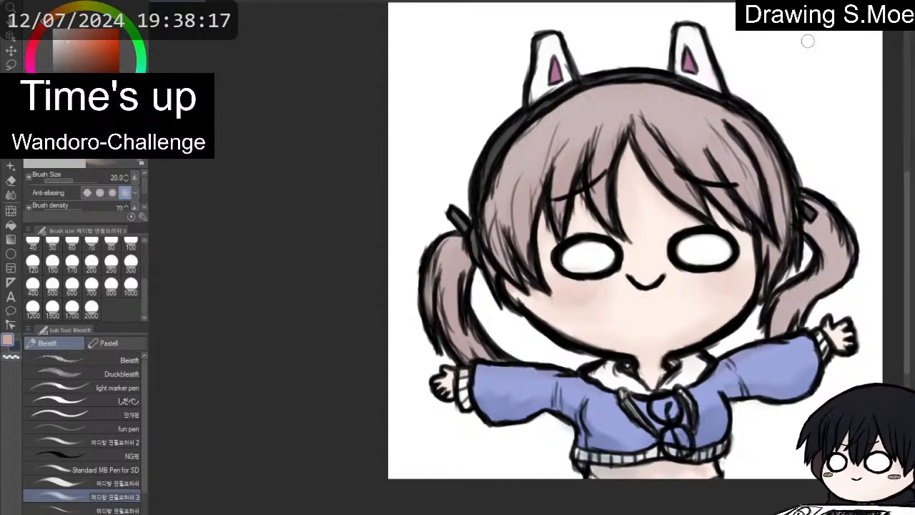
pyautogui.press('p')
pyautogui.press('p')
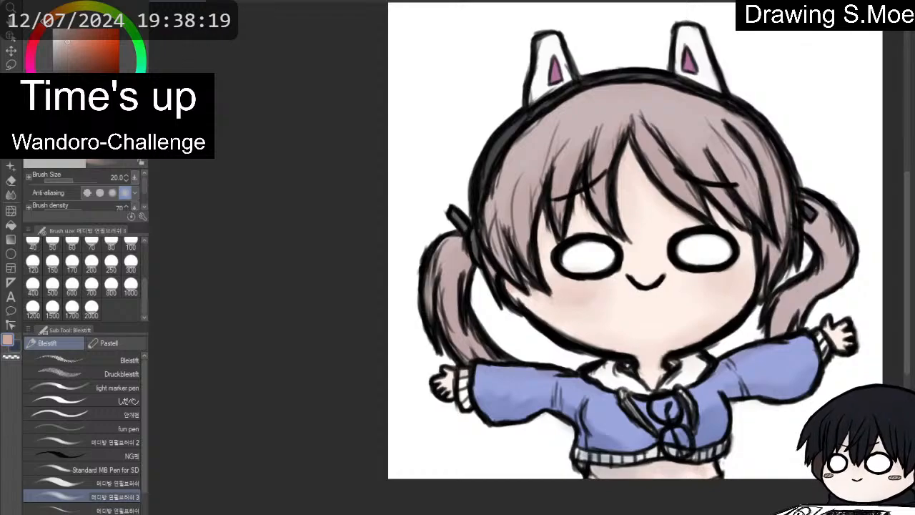
pyautogui.click(115, 107)
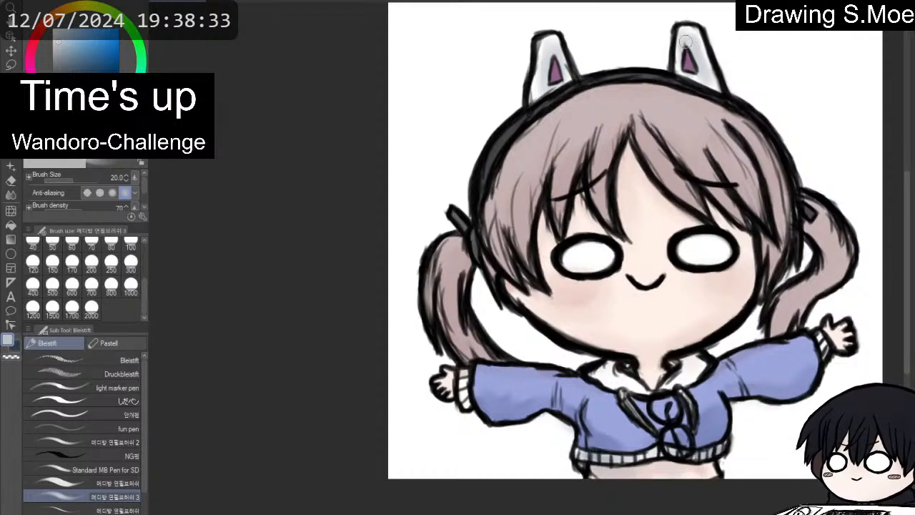
pyautogui.click(11, 195)
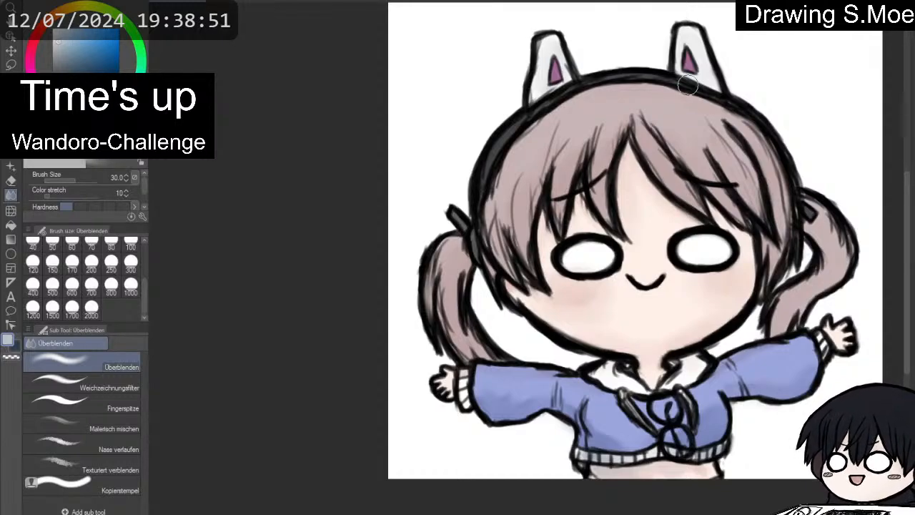
# Examine the whole drawing at several zoom levels and in a horizontally mirrored view fitted to the canvas area.
pyautogui.scroll(-3, 655, 179)
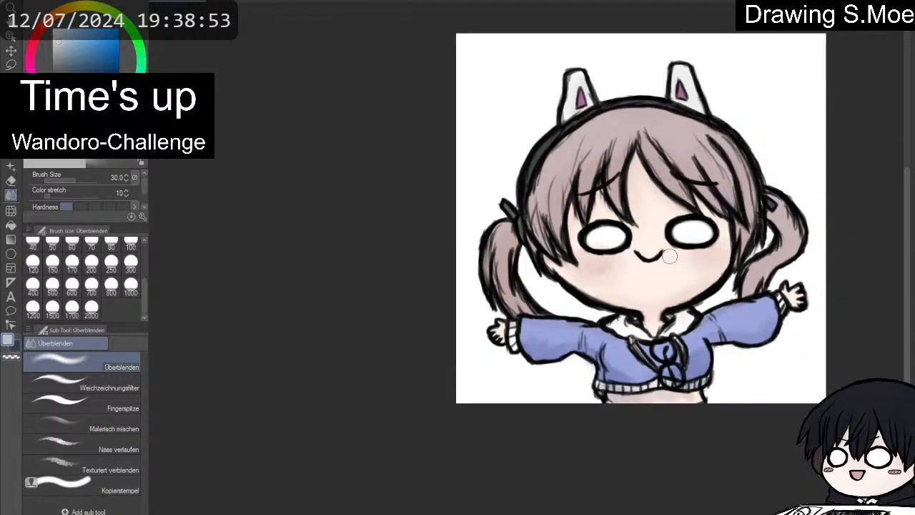
pyautogui.scroll(-1, 672, 267)
pyautogui.scroll(2, 674, 269)
pyautogui.scroll(3, 673, 265)
pyautogui.scroll(-3, 674, 265)
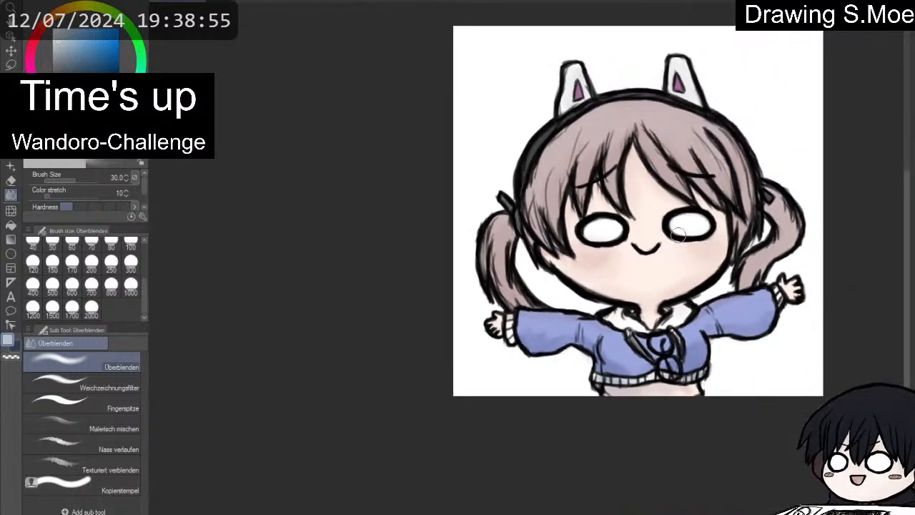
pyautogui.scroll(3, 732, 145)
pyautogui.scroll(1, 732, 145)
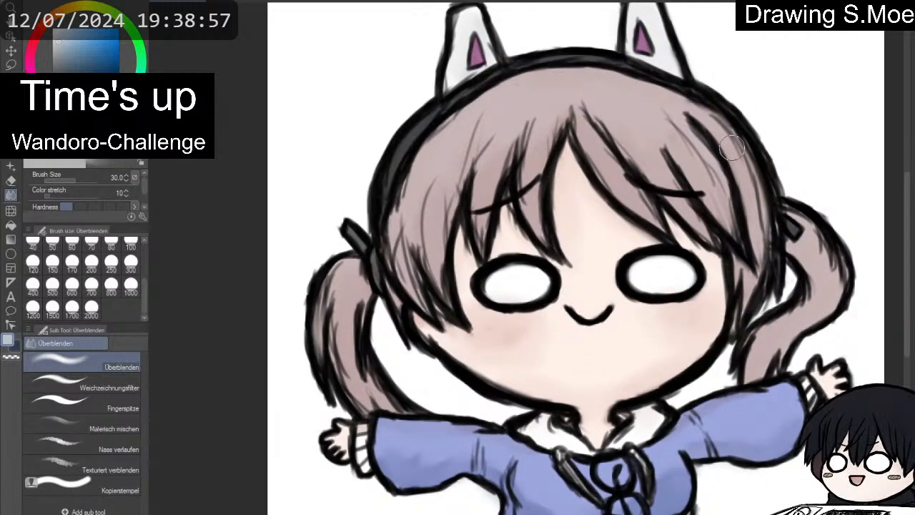
pyautogui.scroll(-2, 732, 147)
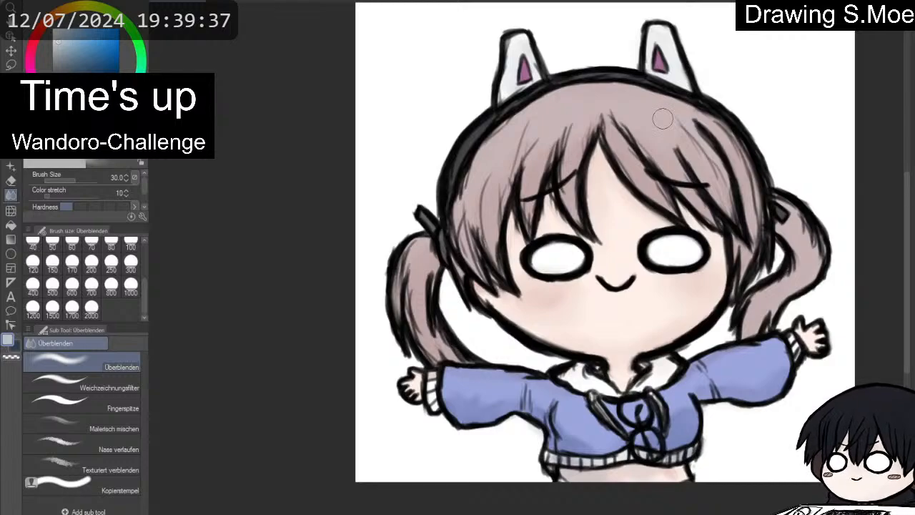
pyautogui.scroll(-1, 662, 119)
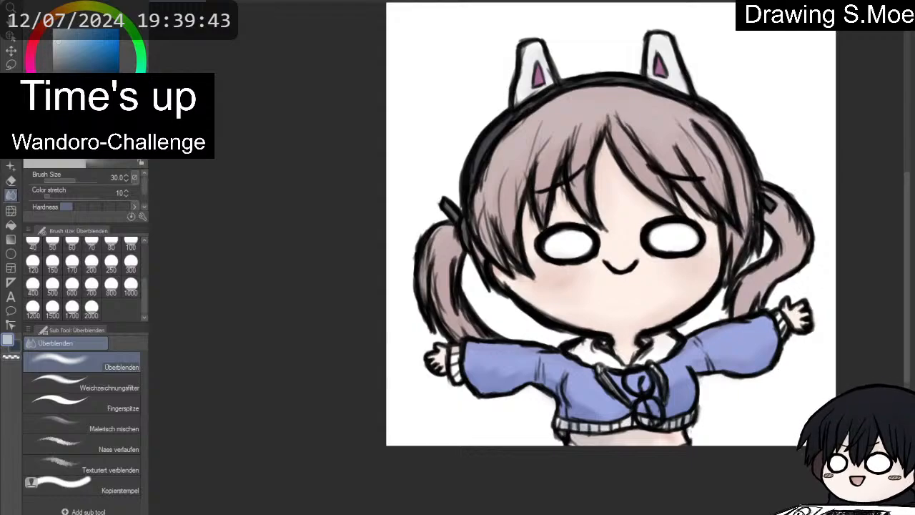
pyautogui.press('h')
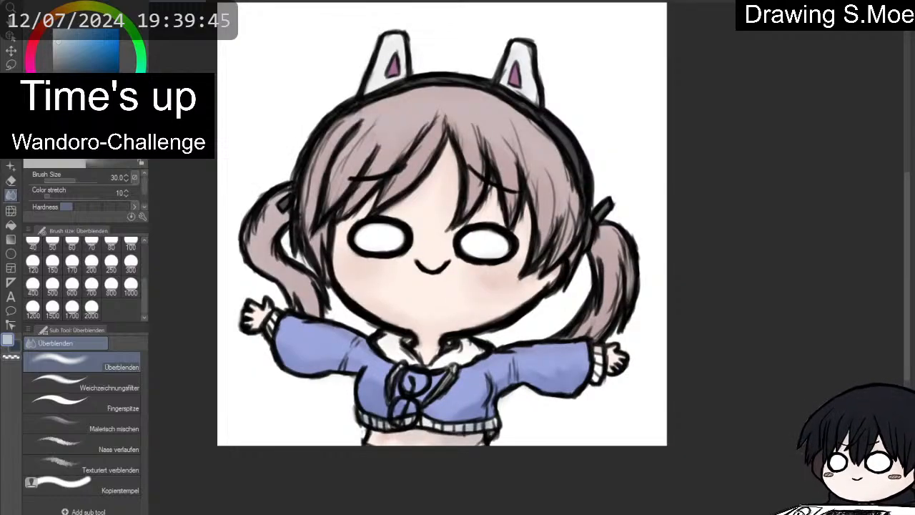
pyautogui.hotkey('ctrl', '0')
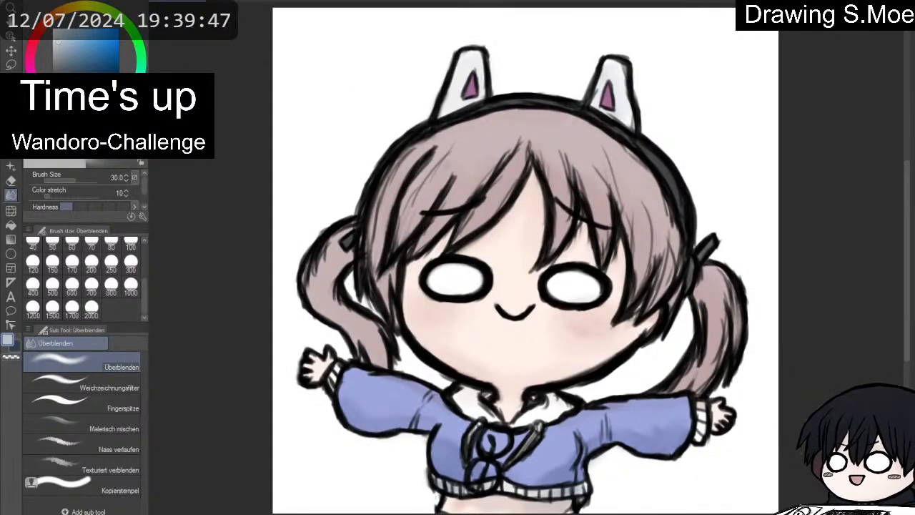
# Compare the drawing in normal and mirrored orientation and at several zoom levels.
pyautogui.press('h')
pyautogui.press('h')
pyautogui.press('h')
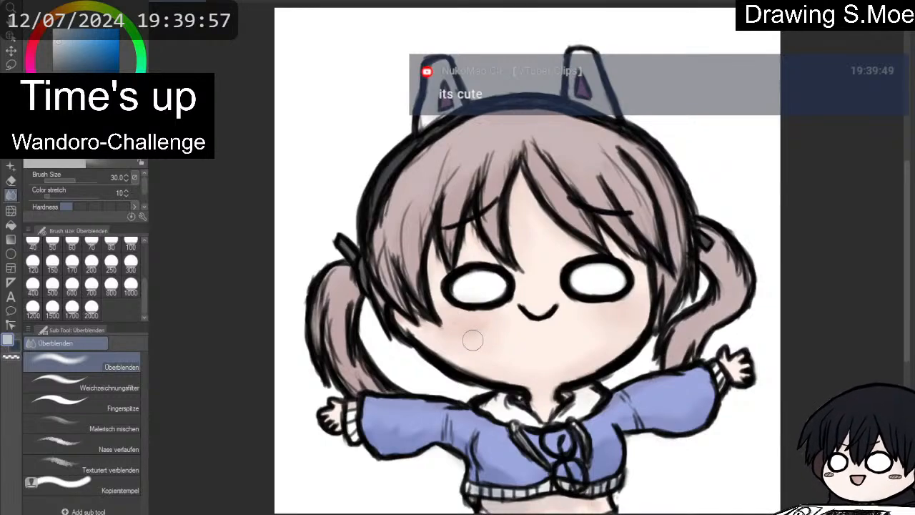
pyautogui.scroll(1, 473, 341)
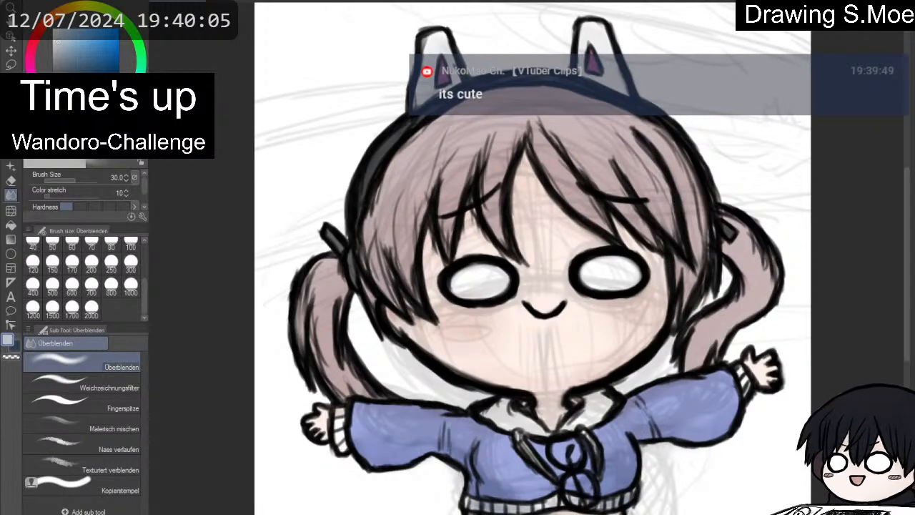
pyautogui.scroll(-3, 822, 354)
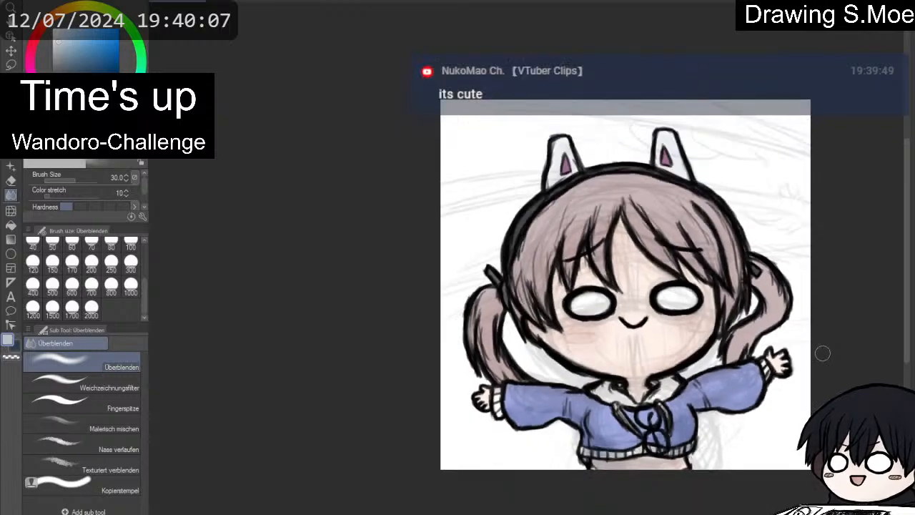
pyautogui.scroll(2, 822, 354)
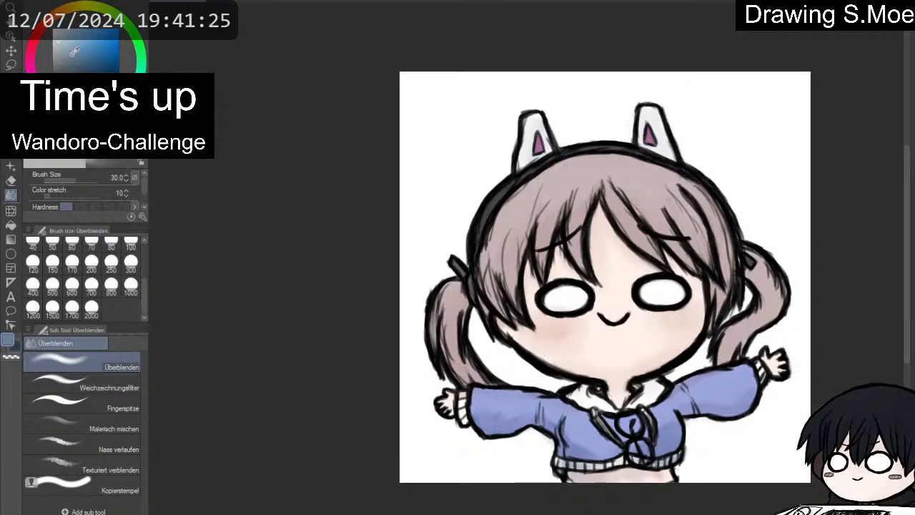
# Fill the whole canvas with a muted greyish-blue shadow overlay, using the fill that refers only to the edited layer.
pyautogui.moveTo(74, 51)
pyautogui.mouseDown()
pyautogui.moveTo(84, 55)
pyautogui.moveTo(75, 57)
pyautogui.mouseUp()
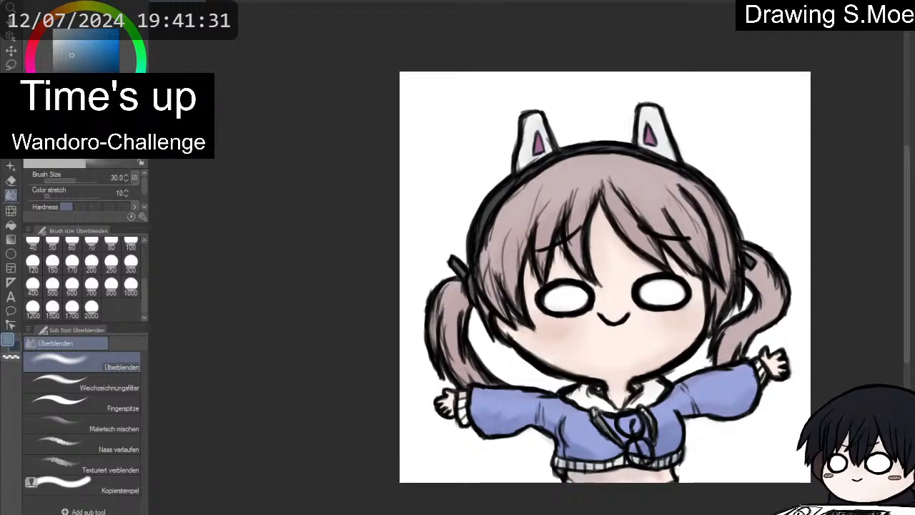
pyautogui.click(11, 224)
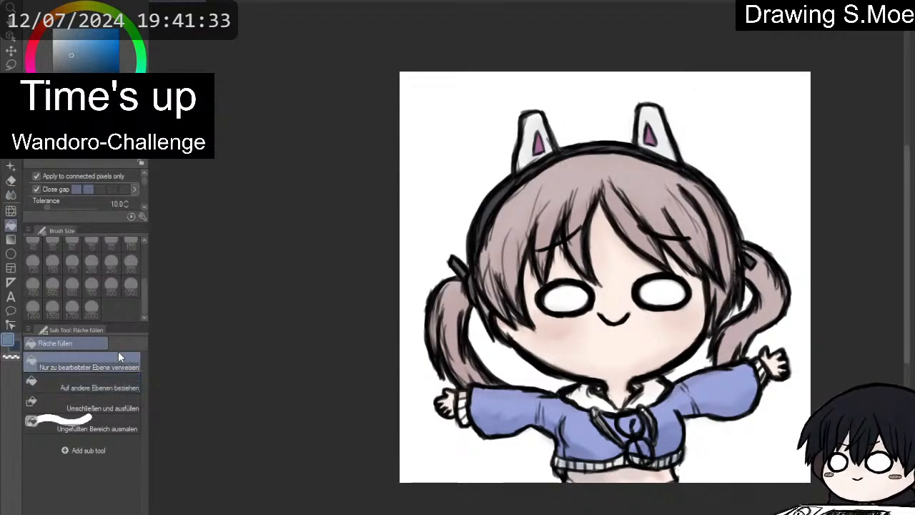
pyautogui.click(754, 169)
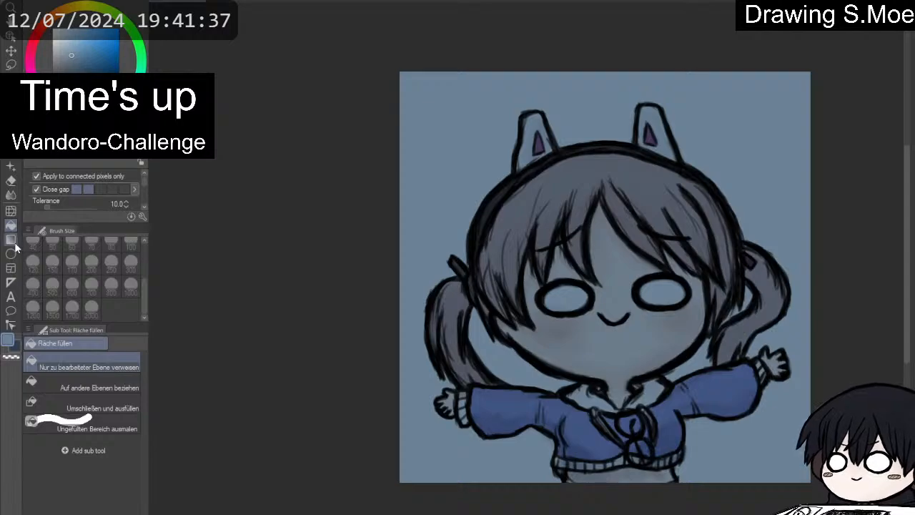
# Clear the overlay from the background around the character with a transparent fill that refers to other layers.
pyautogui.click(11, 357)
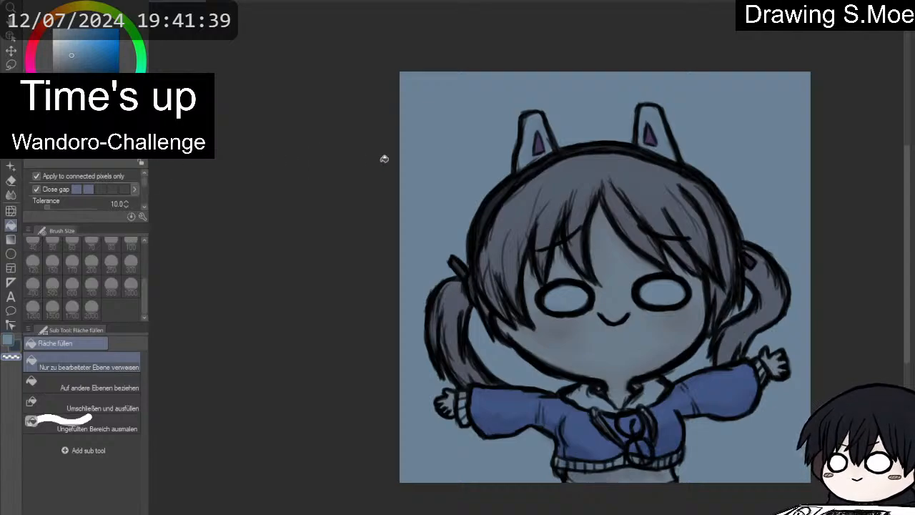
pyautogui.click(458, 149)
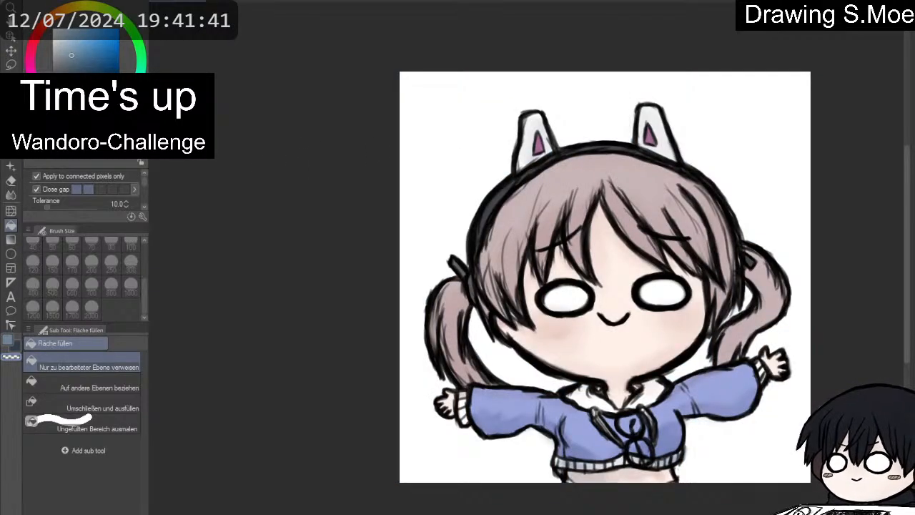
pyautogui.hotkey('ctrl', 'z')
pyautogui.click(82, 386)
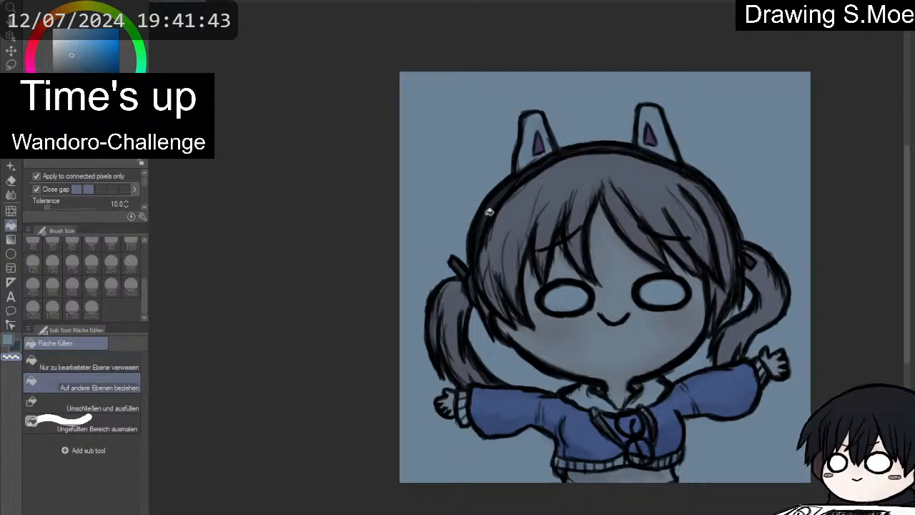
pyautogui.click(453, 180)
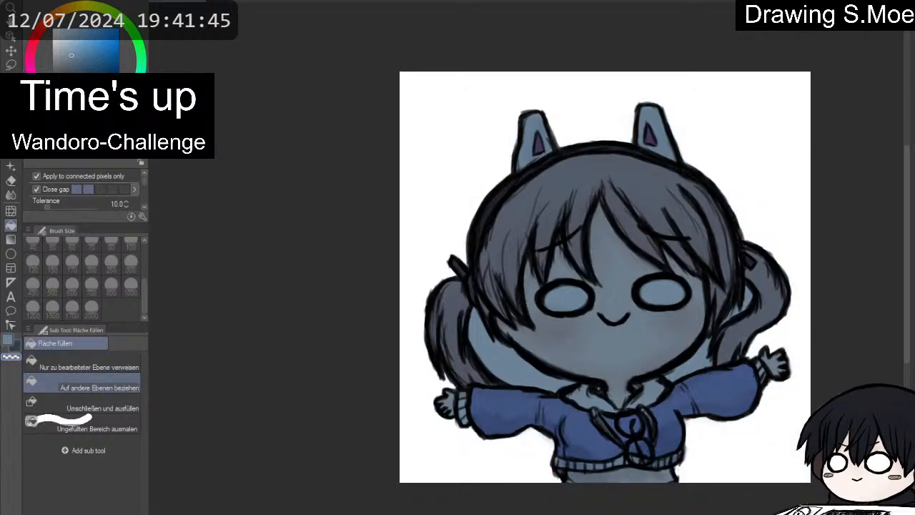
# Erase the overlay from the gaps between face, pigtails and sleeves with the soft eraser at size 25, and lighten the remaining overlay.
pyautogui.press('e')
pyautogui.moveTo(478, 333)
pyautogui.mouseDown()
pyautogui.moveTo(494, 368)
pyautogui.moveTo(486, 358)
pyautogui.moveTo(530, 379)
pyautogui.mouseUp()
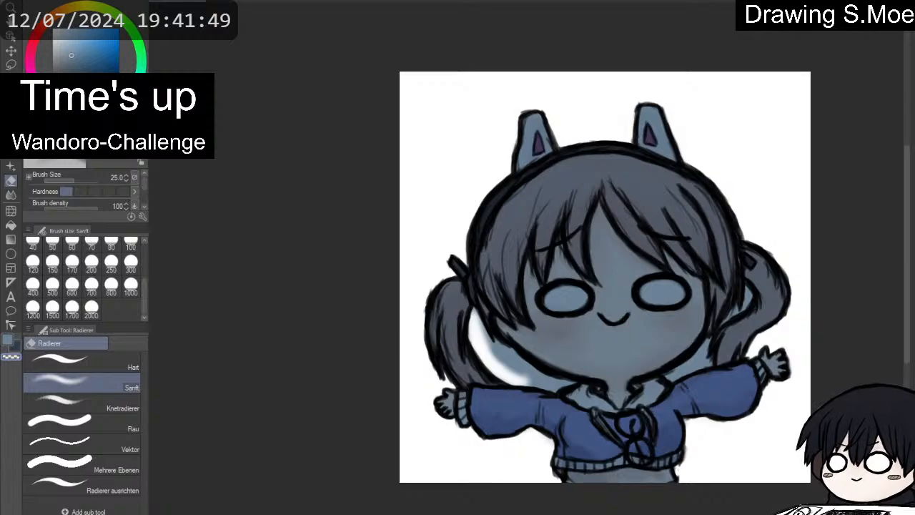
pyautogui.hotkey('ctrl', '0')
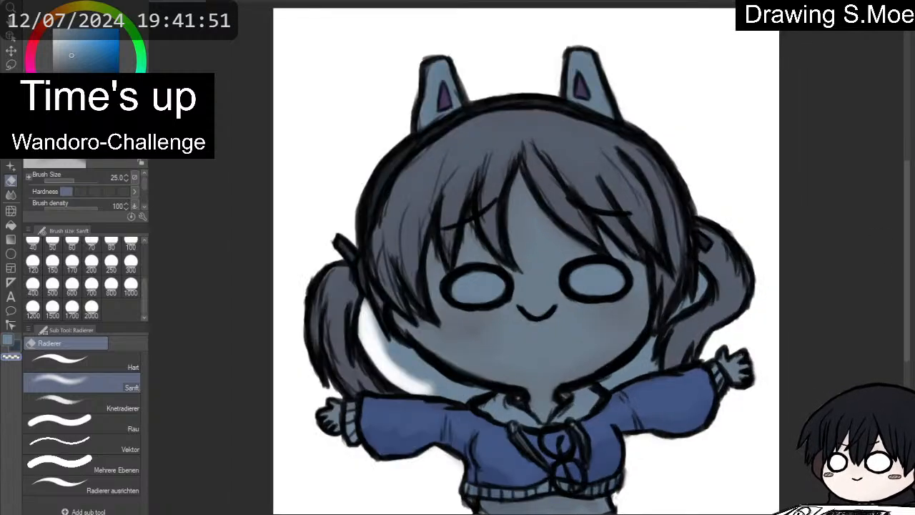
pyautogui.moveTo(366, 325)
pyautogui.mouseDown()
pyautogui.moveTo(426, 385)
pyautogui.moveTo(483, 394)
pyautogui.mouseUp()
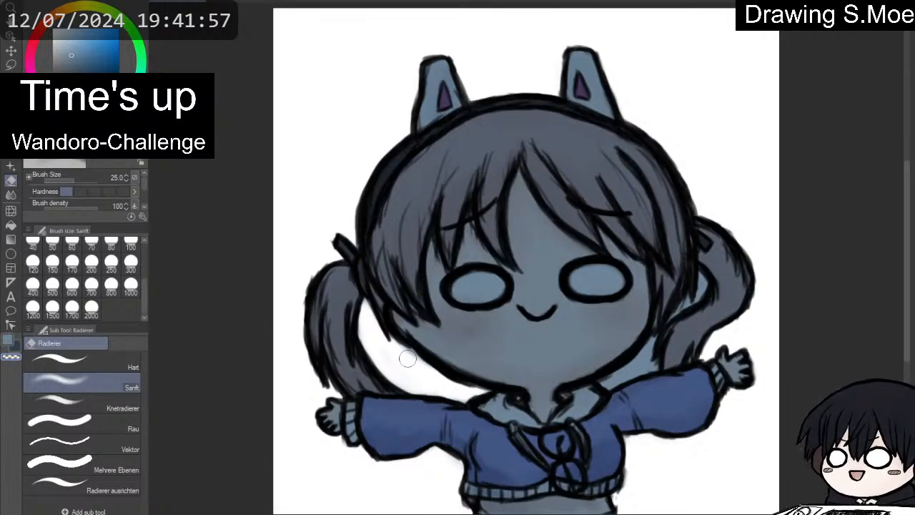
pyautogui.moveTo(408, 358); pyautogui.dragTo(418, 354)
pyautogui.moveTo(606, 379)
pyautogui.mouseDown()
pyautogui.moveTo(649, 342)
pyautogui.moveTo(648, 371)
pyautogui.mouseUp()
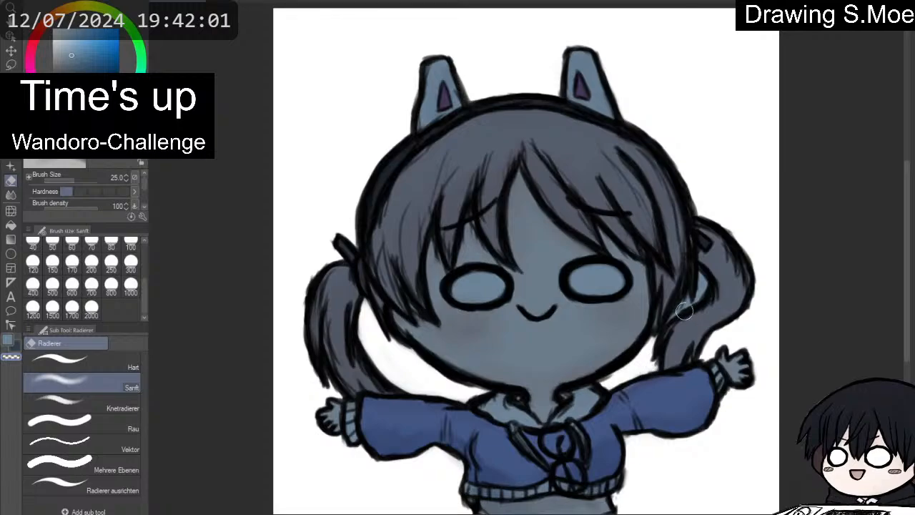
pyautogui.moveTo(686, 311)
pyautogui.mouseDown()
pyautogui.moveTo(703, 277)
pyautogui.moveTo(675, 285)
pyautogui.mouseUp()
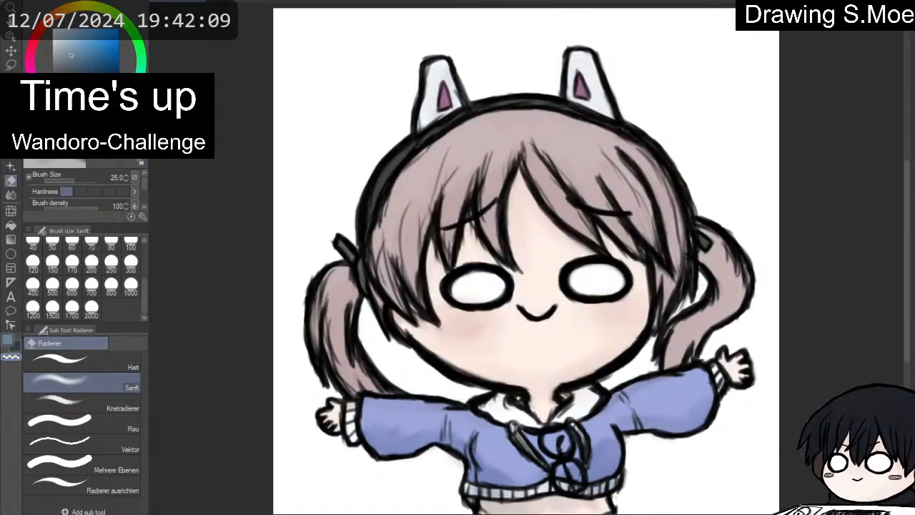
pyautogui.hotkey('ctrl', 'z')
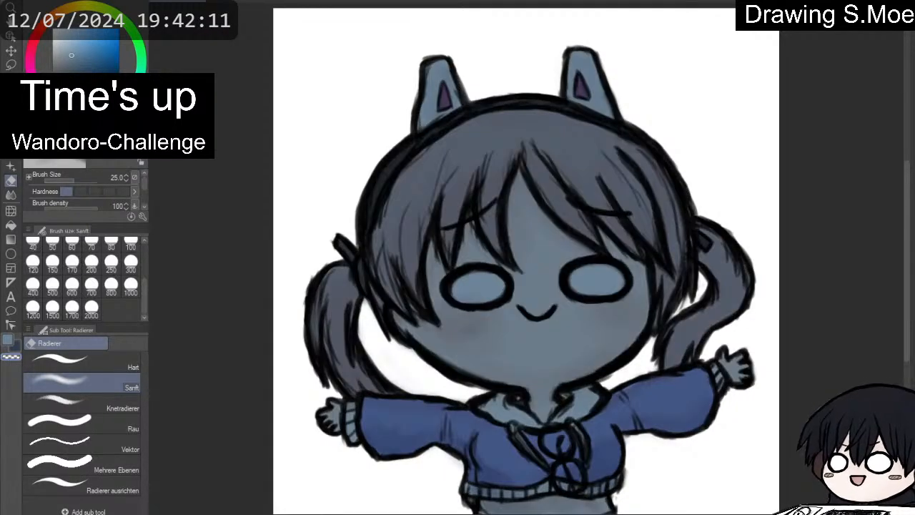
pyautogui.hotkey('ctrl', 'z')
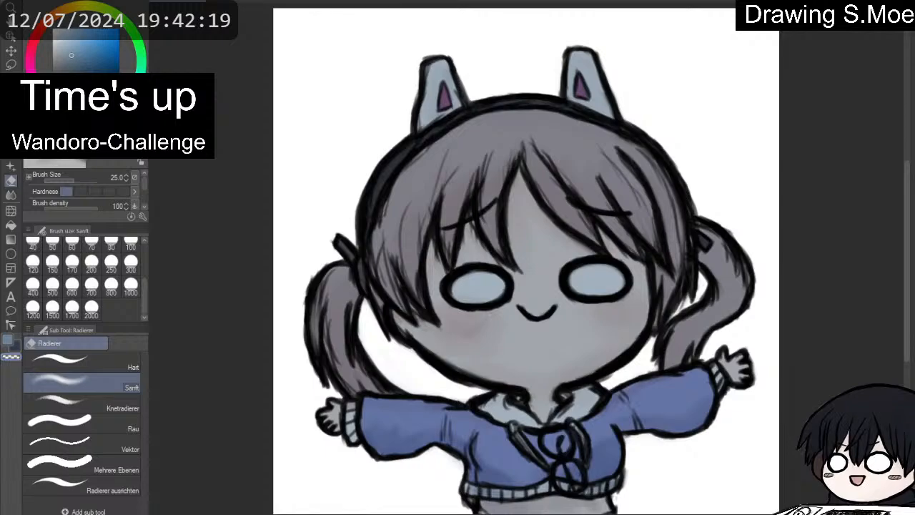
# Paint pale peach highlights along the hair's right edge, on the pigtails and across the bangs with soft pencil brush 3 at size 20.
pyautogui.click(47, 32)
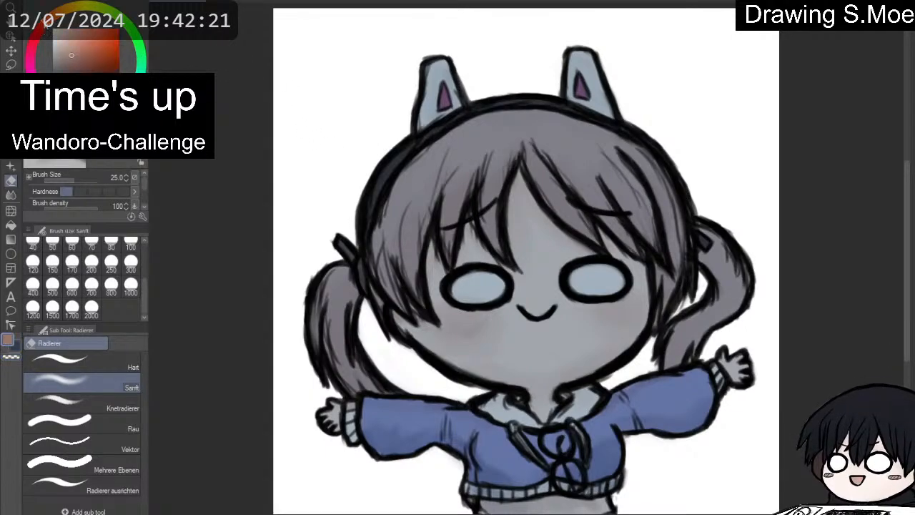
pyautogui.click(69, 44)
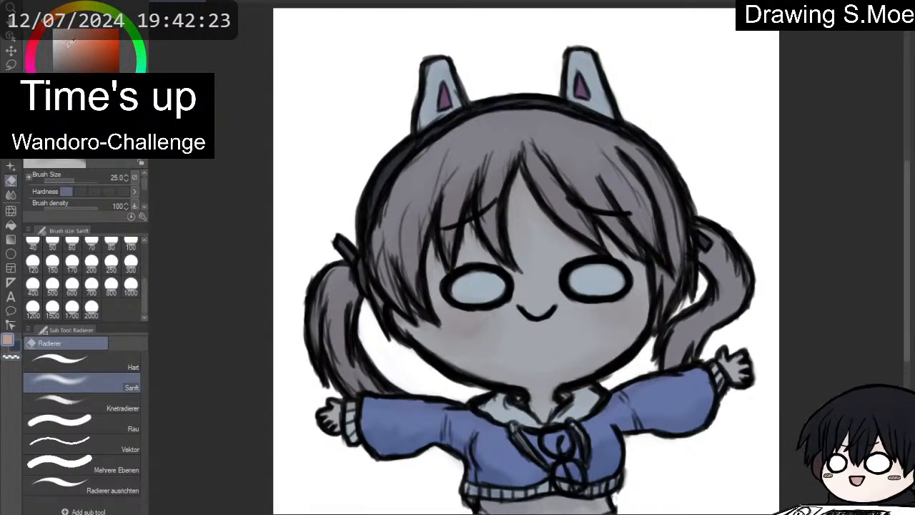
pyautogui.click(72, 39)
pyautogui.click(62, 36)
pyautogui.click(51, 17)
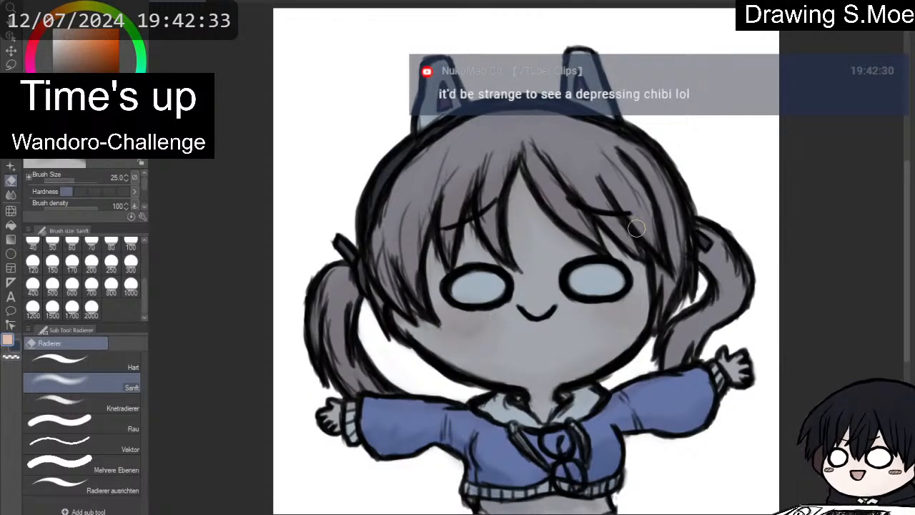
pyautogui.press('p')
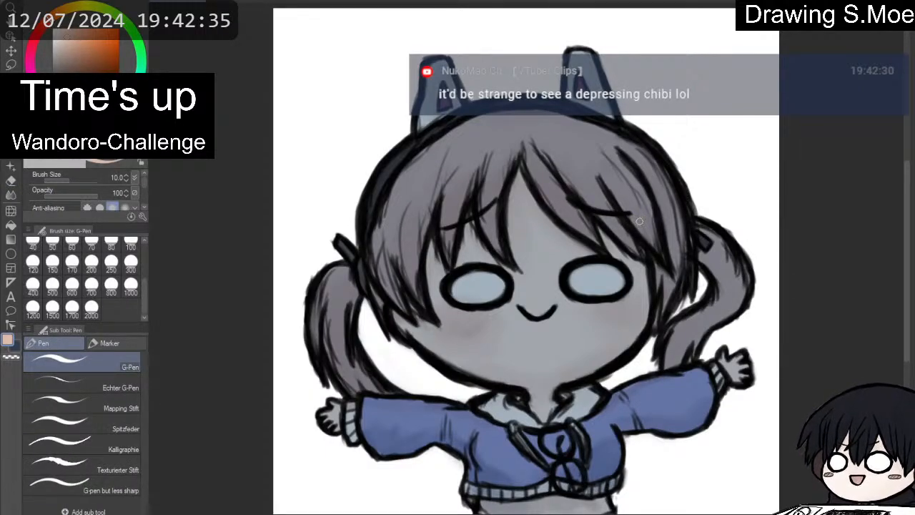
pyautogui.press('p')
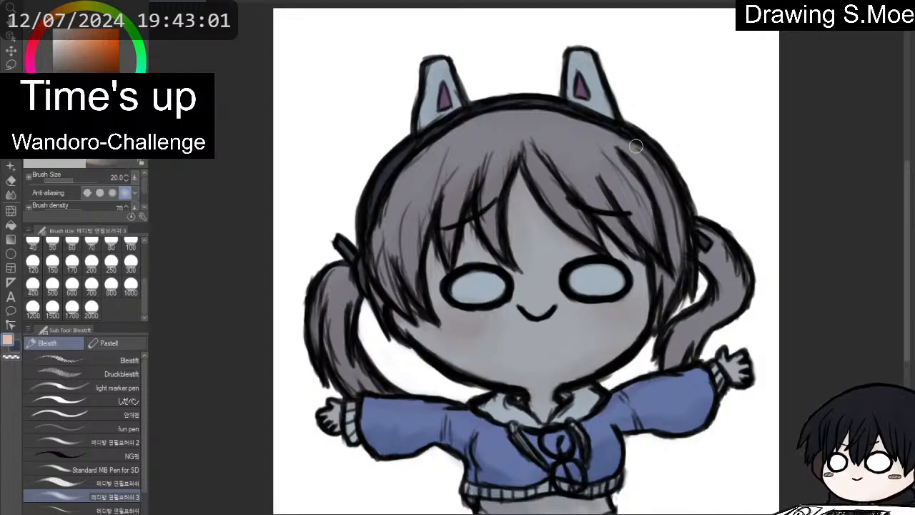
pyautogui.moveTo(635, 146)
pyautogui.mouseDown()
pyautogui.moveTo(660, 174)
pyautogui.moveTo(621, 134)
pyautogui.moveTo(658, 166)
pyautogui.moveTo(638, 150)
pyautogui.moveTo(673, 203)
pyautogui.moveTo(666, 179)
pyautogui.moveTo(683, 230)
pyautogui.mouseUp()
pyautogui.moveTo(677, 193); pyautogui.dragTo(678, 223)
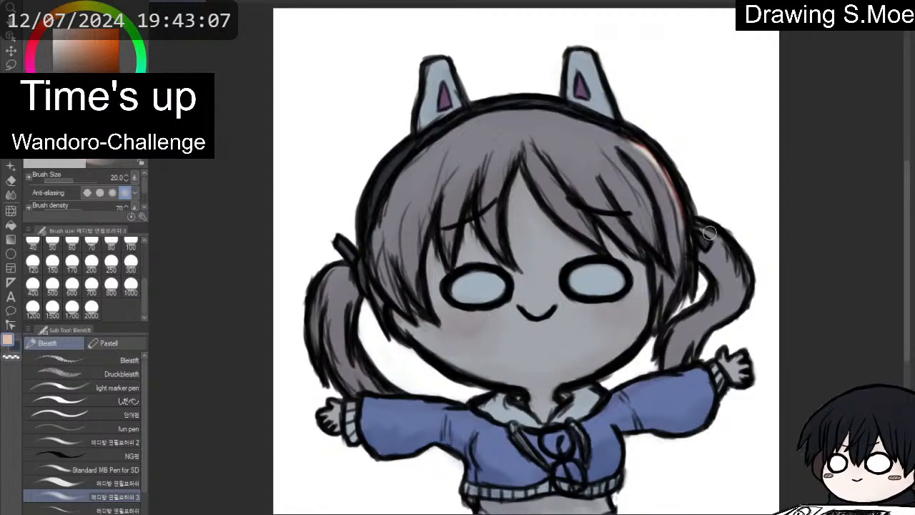
pyautogui.moveTo(679, 226)
pyautogui.mouseDown()
pyautogui.moveTo(680, 266)
pyautogui.moveTo(679, 228)
pyautogui.moveTo(680, 263)
pyautogui.moveTo(688, 253)
pyautogui.moveTo(693, 285)
pyautogui.moveTo(686, 213)
pyautogui.moveTo(690, 242)
pyautogui.mouseUp()
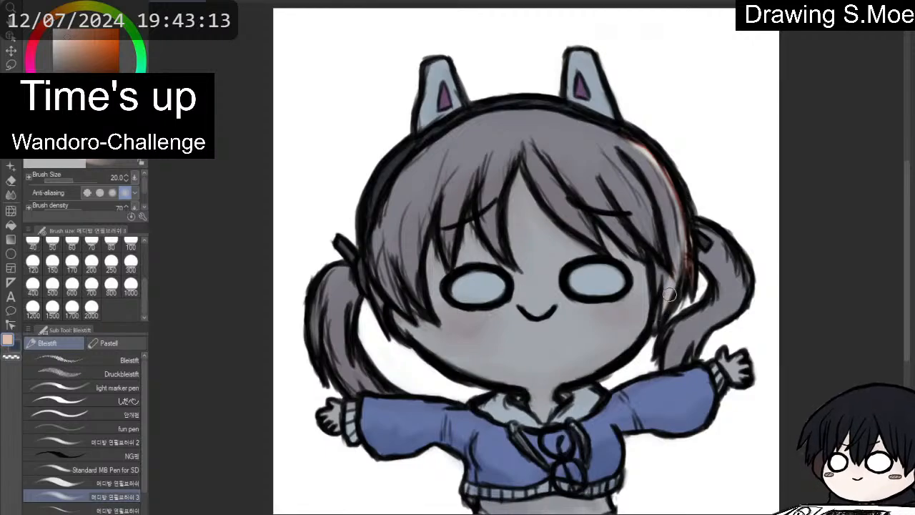
pyautogui.moveTo(690, 250); pyautogui.dragTo(678, 277)
pyautogui.moveTo(687, 233); pyautogui.dragTo(684, 259)
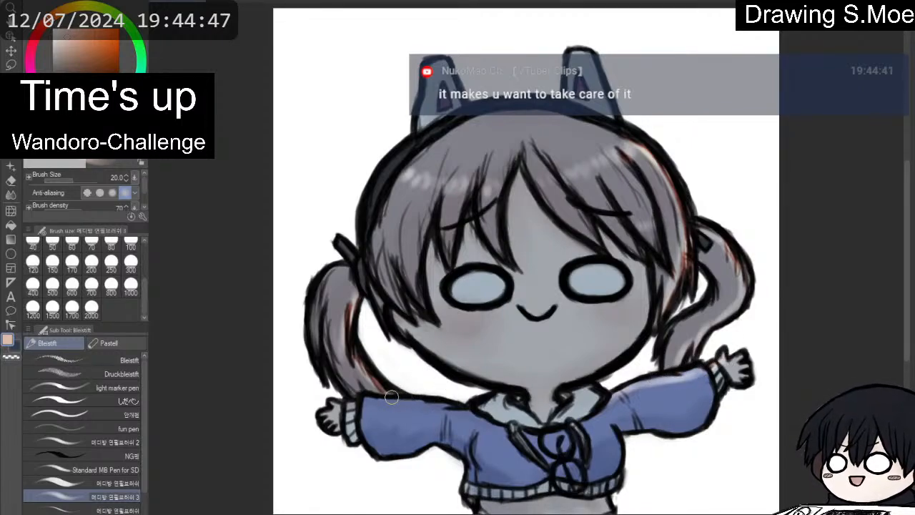
# Add pale peach highlights along the tops of the sleeves and on the hood collar and chest of the hoodie.
pyautogui.moveTo(359, 403)
pyautogui.mouseDown()
pyautogui.moveTo(463, 409)
pyautogui.moveTo(450, 397)
pyautogui.mouseUp()
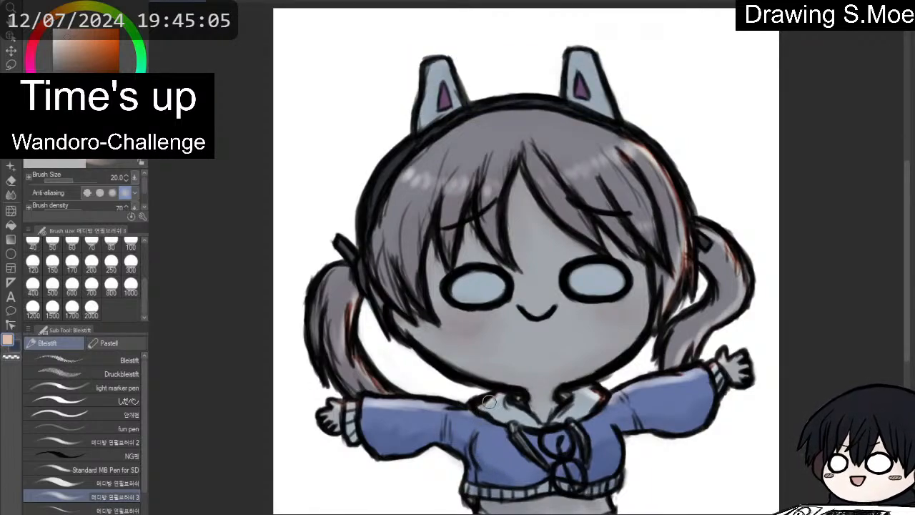
pyautogui.moveTo(489, 402); pyautogui.dragTo(509, 421)
pyautogui.moveTo(582, 403); pyautogui.dragTo(600, 394)
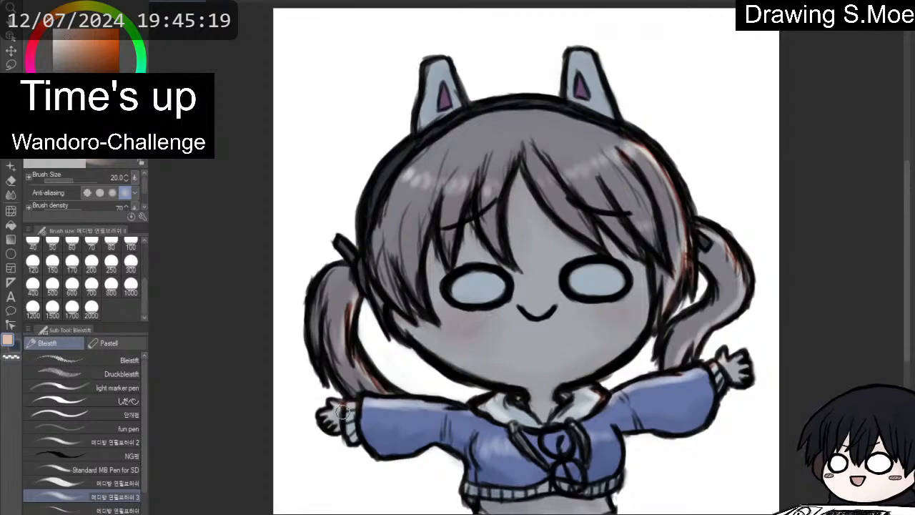
# Soften the peach highlights on the hair, pigtails, sleeves and hoodie with the blend tool at size 30.
pyautogui.click(12, 194)
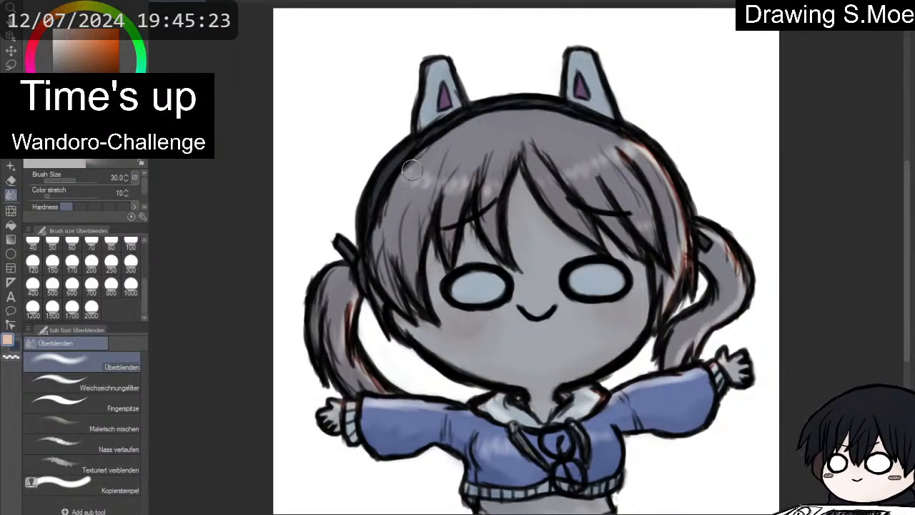
pyautogui.moveTo(447, 190)
pyautogui.mouseDown()
pyautogui.moveTo(475, 188)
pyautogui.moveTo(565, 179)
pyautogui.moveTo(635, 151)
pyautogui.moveTo(658, 168)
pyautogui.moveTo(688, 244)
pyautogui.moveTo(660, 310)
pyautogui.moveTo(715, 243)
pyautogui.moveTo(746, 281)
pyautogui.moveTo(734, 306)
pyautogui.moveTo(688, 344)
pyautogui.moveTo(692, 355)
pyautogui.moveTo(679, 357)
pyautogui.moveTo(698, 344)
pyautogui.moveTo(658, 383)
pyautogui.moveTo(616, 399)
pyautogui.moveTo(748, 358)
pyautogui.mouseUp()
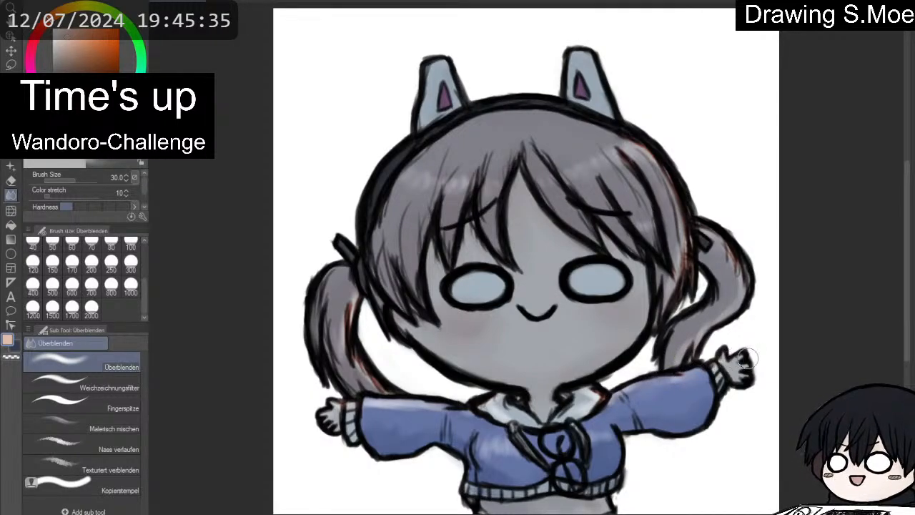
pyautogui.moveTo(591, 390)
pyautogui.mouseDown()
pyautogui.moveTo(578, 418)
pyautogui.moveTo(582, 396)
pyautogui.moveTo(624, 405)
pyautogui.mouseUp()
pyautogui.moveTo(594, 437); pyautogui.dragTo(536, 411)
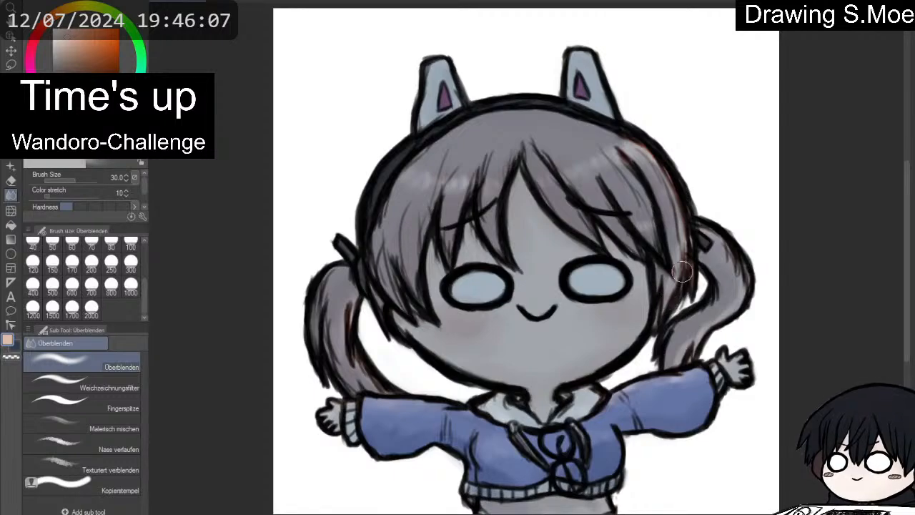
pyautogui.moveTo(671, 194)
pyautogui.mouseDown()
pyautogui.moveTo(632, 142)
pyautogui.moveTo(626, 157)
pyautogui.moveTo(611, 150)
pyautogui.moveTo(627, 163)
pyautogui.moveTo(602, 148)
pyautogui.mouseUp()
pyautogui.moveTo(350, 321)
pyautogui.mouseDown()
pyautogui.moveTo(364, 293)
pyautogui.moveTo(348, 317)
pyautogui.moveTo(353, 348)
pyautogui.moveTo(400, 389)
pyautogui.moveTo(422, 381)
pyautogui.moveTo(403, 367)
pyautogui.moveTo(401, 347)
pyautogui.moveTo(380, 327)
pyautogui.mouseUp()
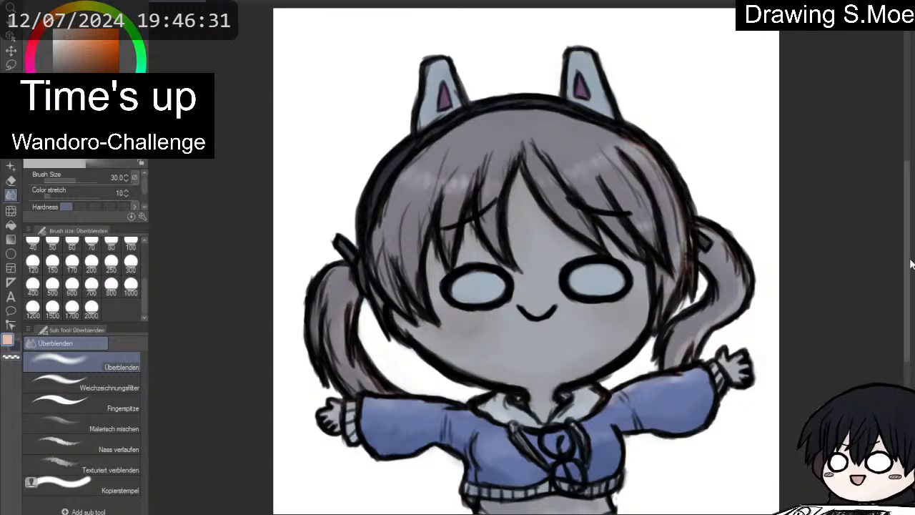
# Paint more peach highlights along the hair's right edge, the pigtails, the sleeve tops and the headband with soft pencil brush 3 at size 20.
pyautogui.press('p')
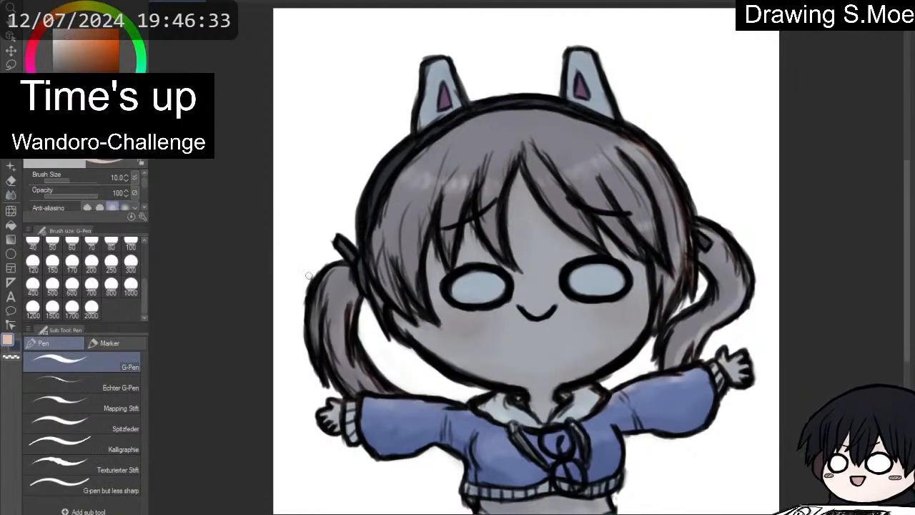
pyautogui.press('p')
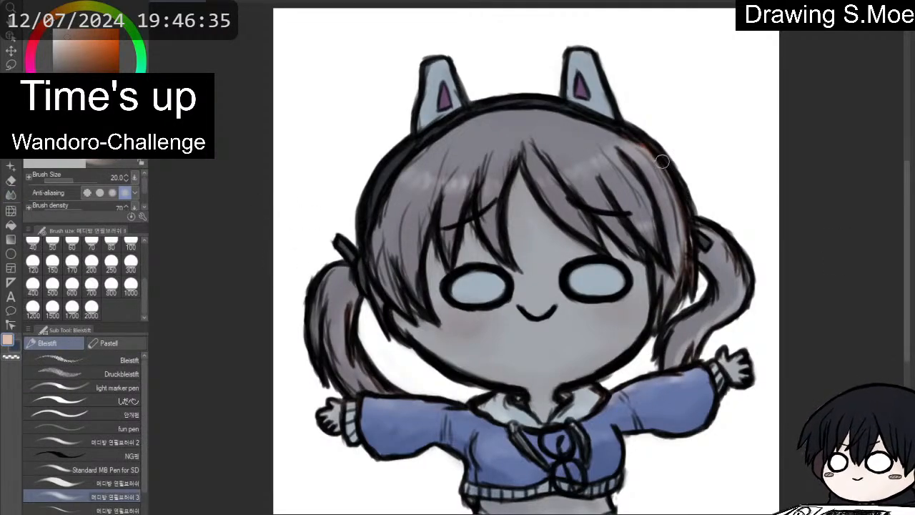
pyautogui.moveTo(640, 147); pyautogui.dragTo(684, 222)
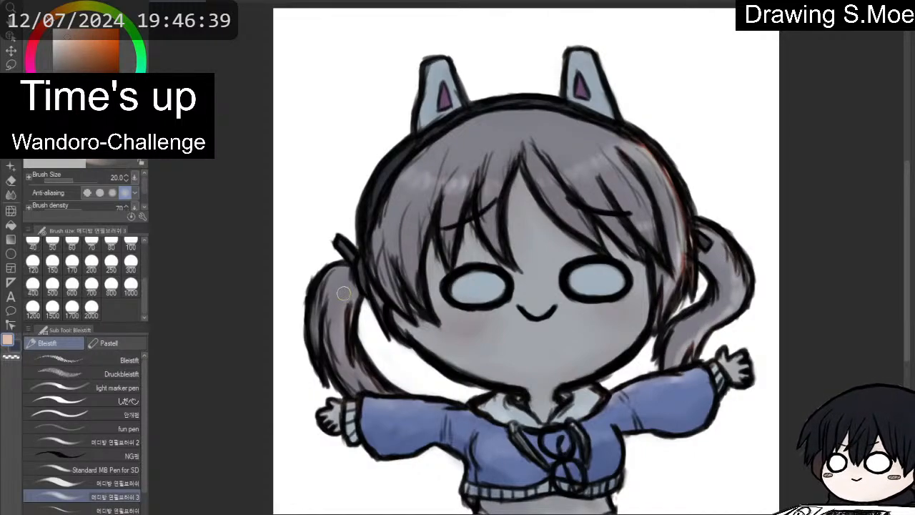
pyautogui.moveTo(383, 407); pyautogui.dragTo(417, 413)
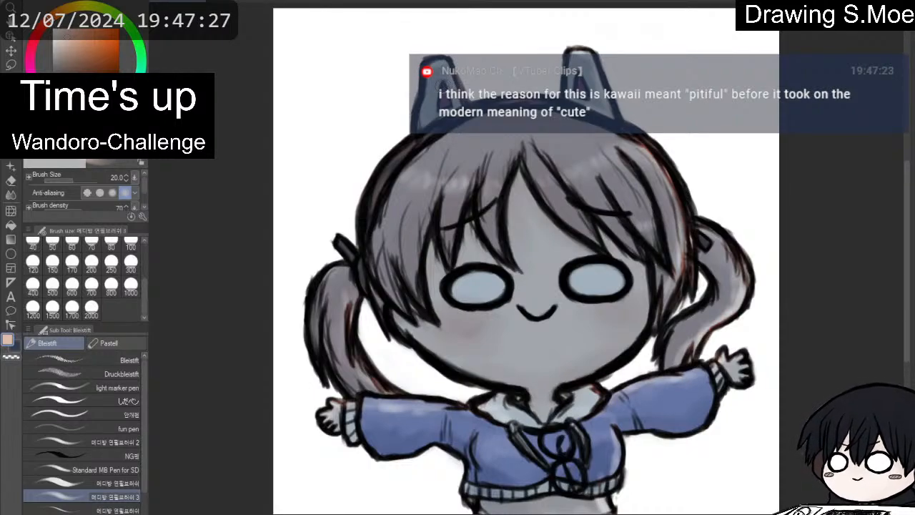
pyautogui.scroll(-1, 424, 89)
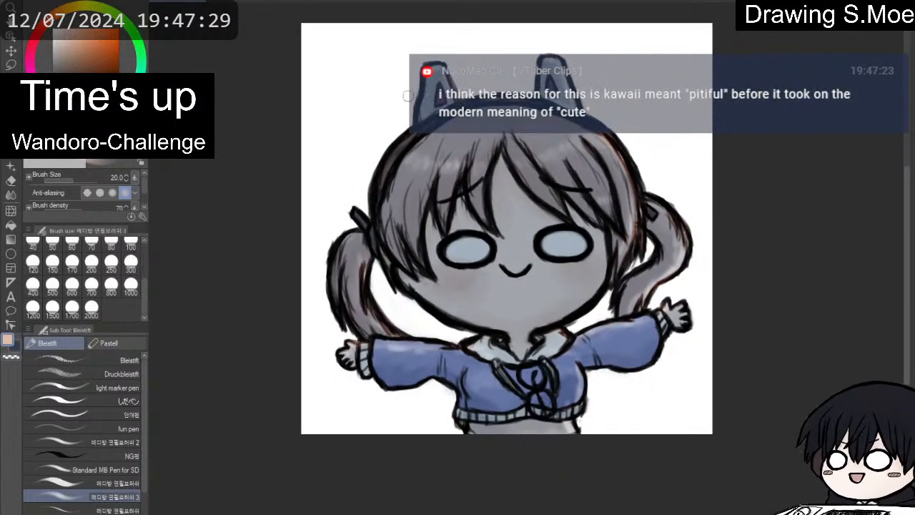
pyautogui.scroll(1, 391, 97)
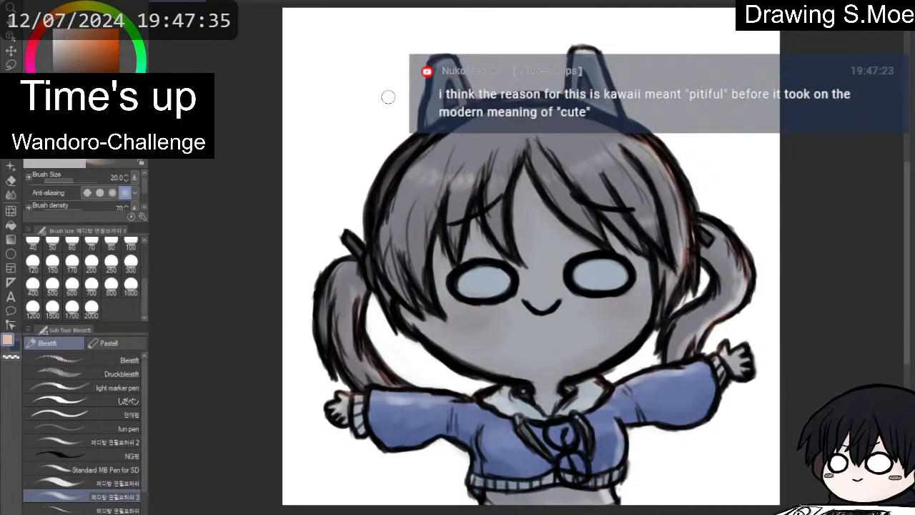
pyautogui.scroll(-1, 388, 96)
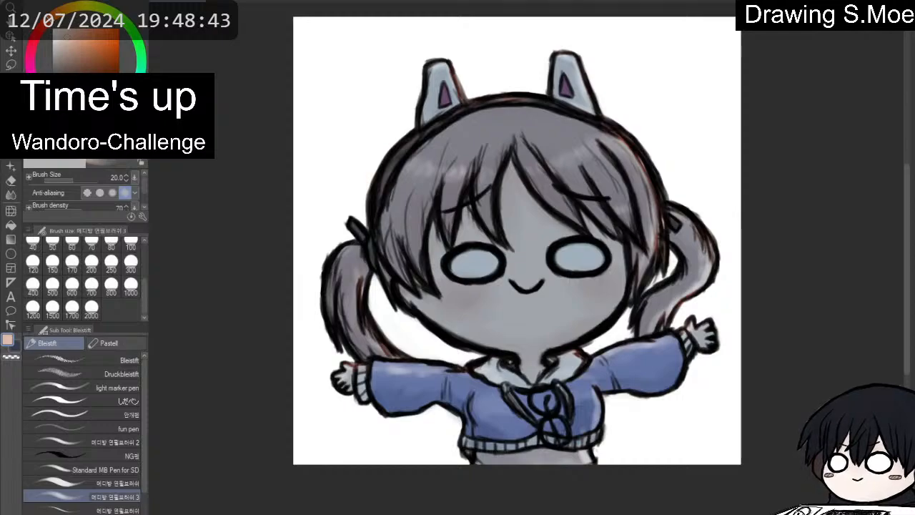
# Choose a paler cream colour and paint brighter highlights across the bangs, pigtails and sleeve tops with pencil brush 3 at size 20.
pyautogui.click(61, 10)
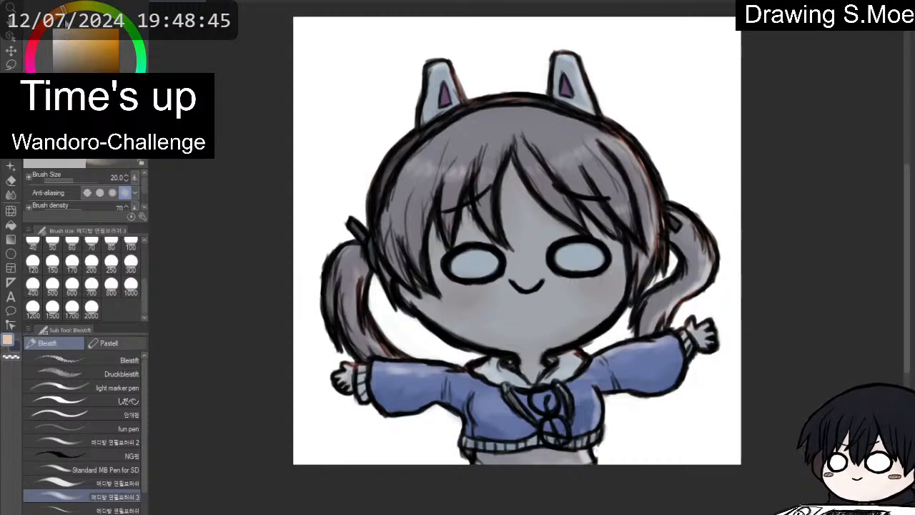
pyautogui.click(80, 43)
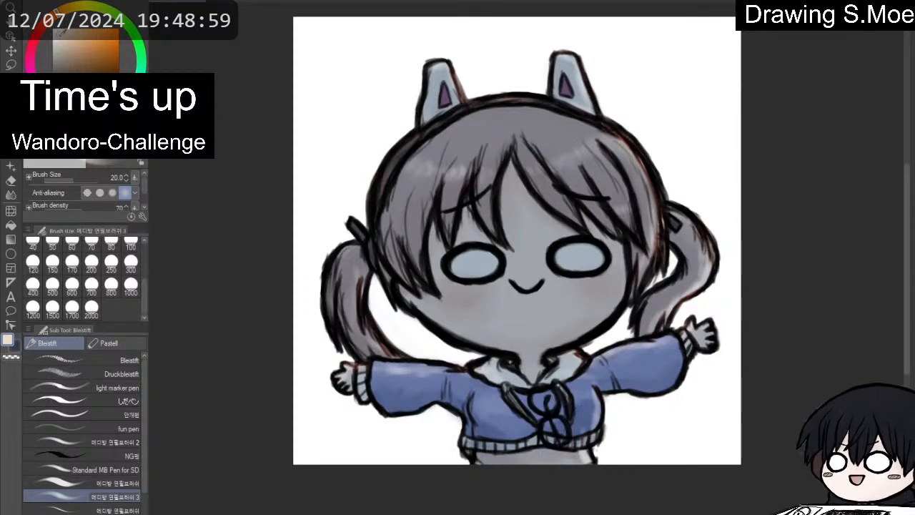
pyautogui.press('p')
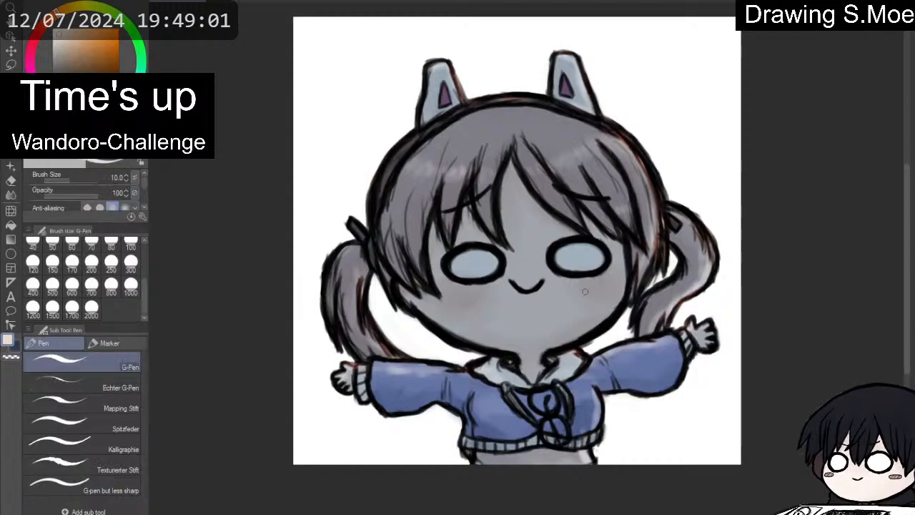
pyautogui.press('p')
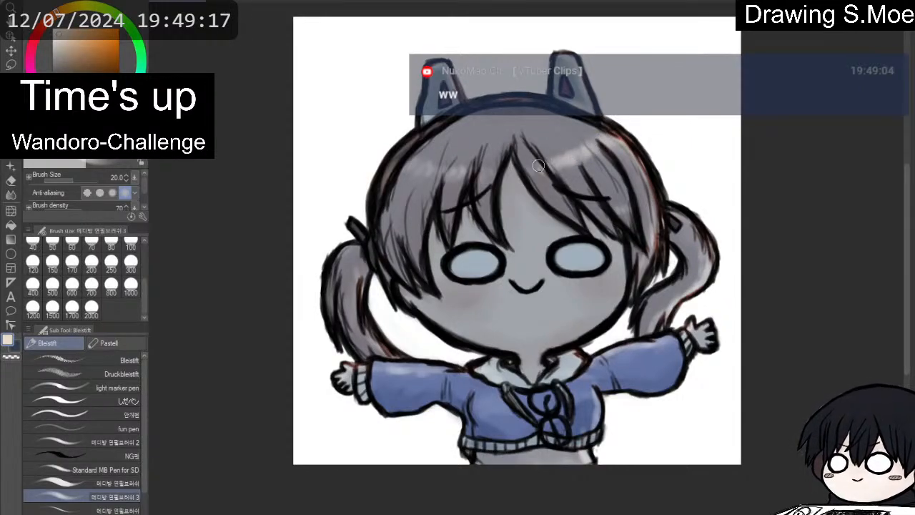
pyautogui.moveTo(466, 169)
pyautogui.mouseDown()
pyautogui.moveTo(426, 170)
pyautogui.moveTo(474, 172)
pyautogui.mouseUp()
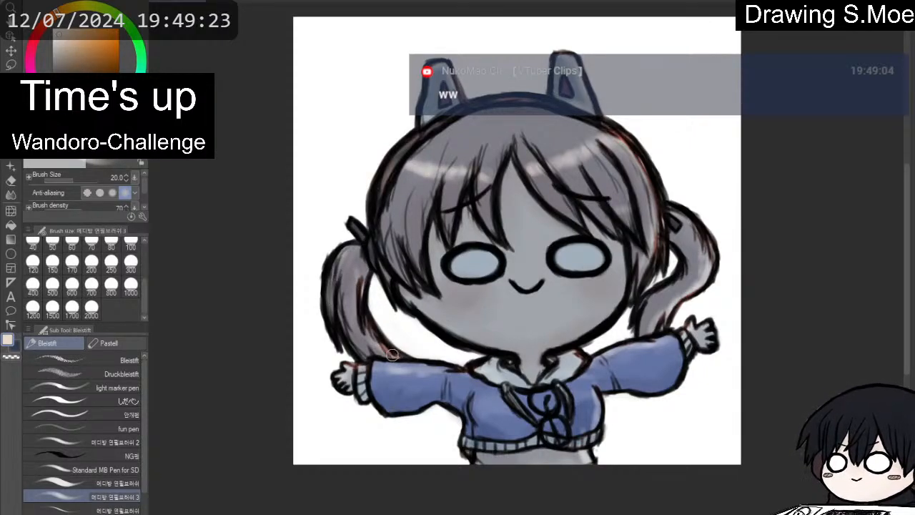
pyautogui.moveTo(378, 369)
pyautogui.mouseDown()
pyautogui.moveTo(582, 359)
pyautogui.moveTo(654, 343)
pyautogui.mouseUp()
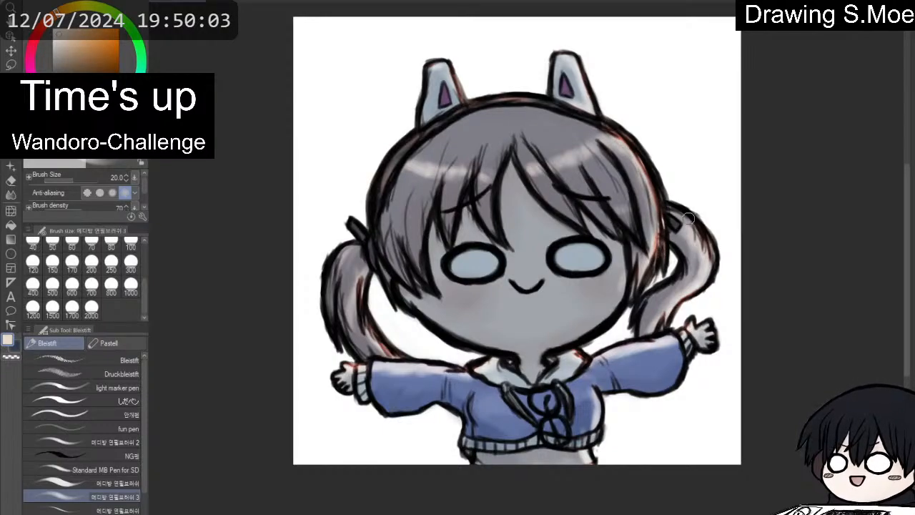
# Soften the cream highlights on the bangs, pigtails, sleeves, hands and hoodie with the blend tool at size 30.
pyautogui.click(13, 195)
pyautogui.moveTo(406, 175)
pyautogui.mouseDown()
pyautogui.moveTo(429, 151)
pyautogui.moveTo(461, 175)
pyautogui.mouseUp()
pyautogui.moveTo(563, 161); pyautogui.dragTo(619, 145)
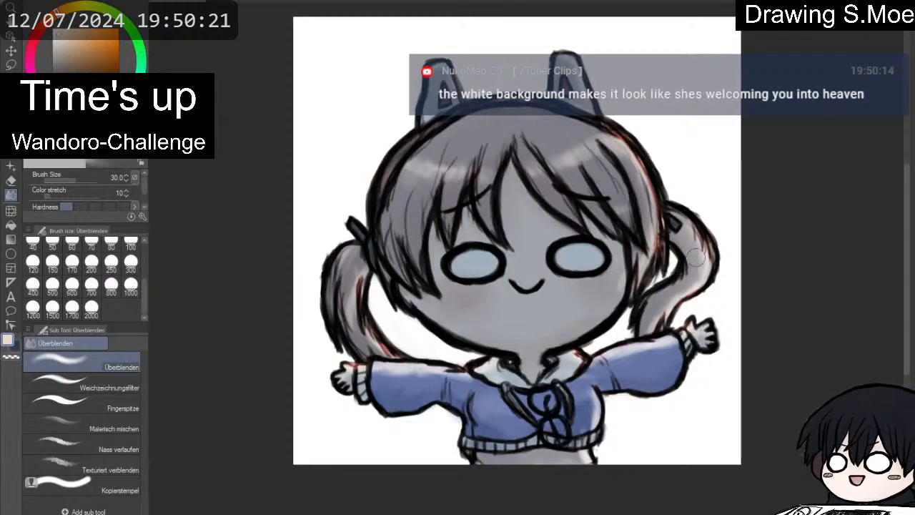
pyautogui.moveTo(595, 370); pyautogui.dragTo(683, 354)
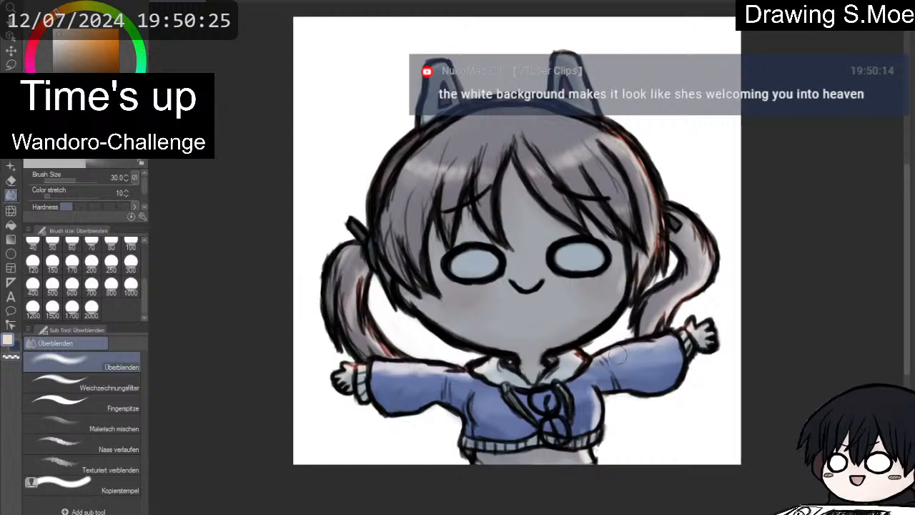
pyautogui.moveTo(430, 377)
pyautogui.mouseDown()
pyautogui.moveTo(374, 375)
pyautogui.moveTo(430, 372)
pyautogui.mouseUp()
pyautogui.moveTo(353, 379); pyautogui.dragTo(347, 374)
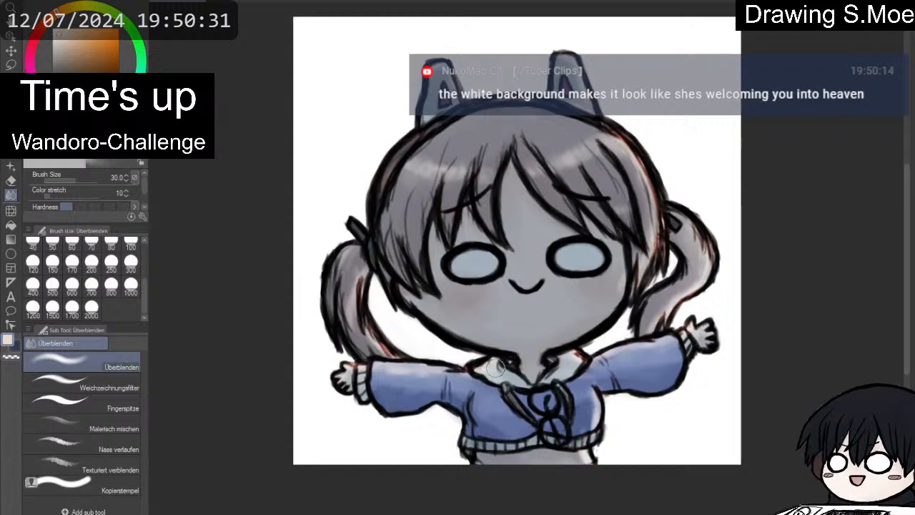
pyautogui.moveTo(587, 405)
pyautogui.mouseDown()
pyautogui.moveTo(586, 429)
pyautogui.moveTo(586, 412)
pyautogui.moveTo(573, 436)
pyautogui.mouseUp()
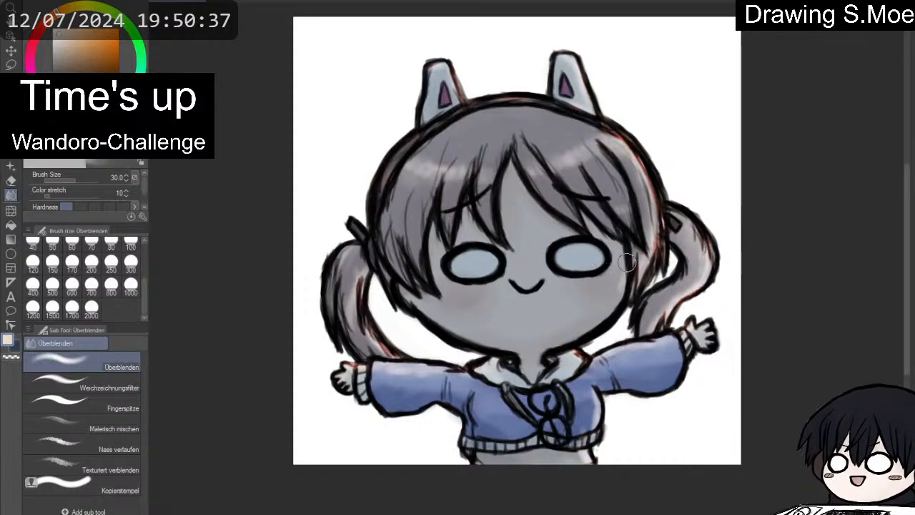
# Trim the highlight around the parting of the bangs with the soft eraser at size 25, and return to the blend tool at size 30.
pyautogui.press('p')
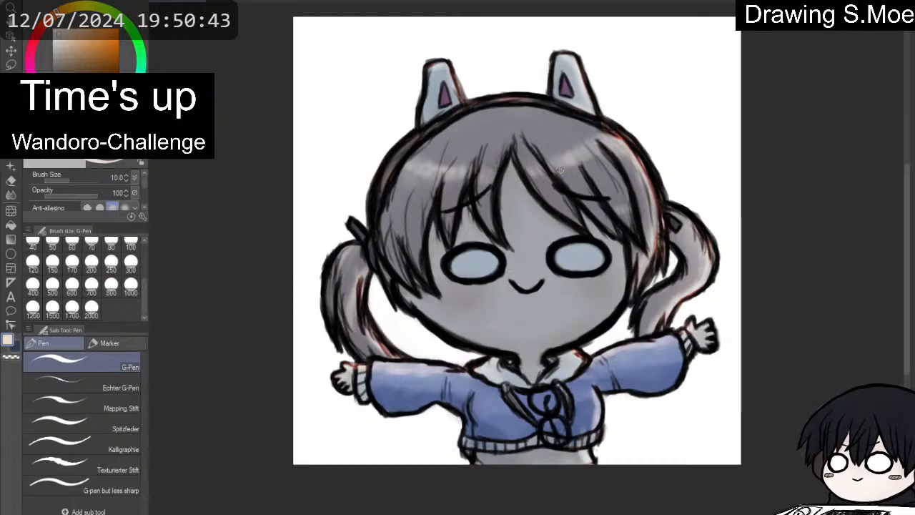
pyautogui.press('e')
pyautogui.moveTo(542, 153); pyautogui.dragTo(515, 160)
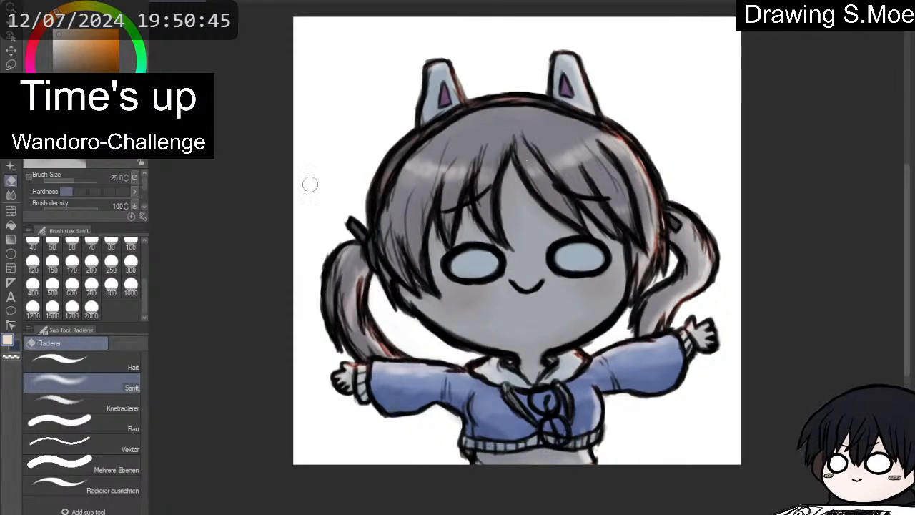
pyautogui.click(11, 194)
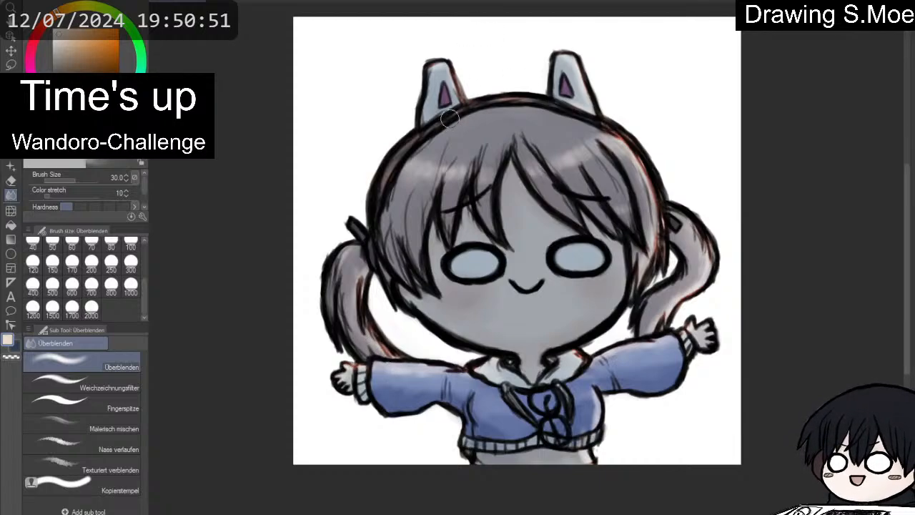
pyautogui.scroll(1, 450, 119)
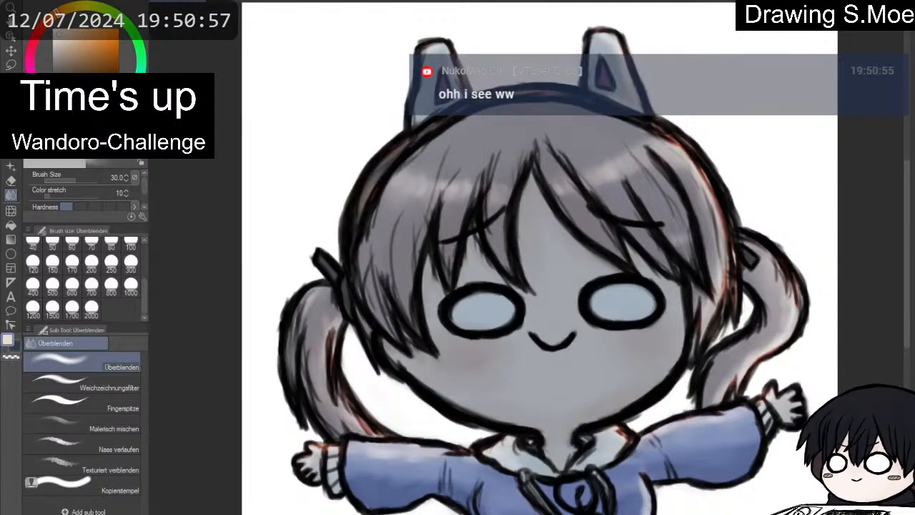
pyautogui.scroll(-1, 722, 214)
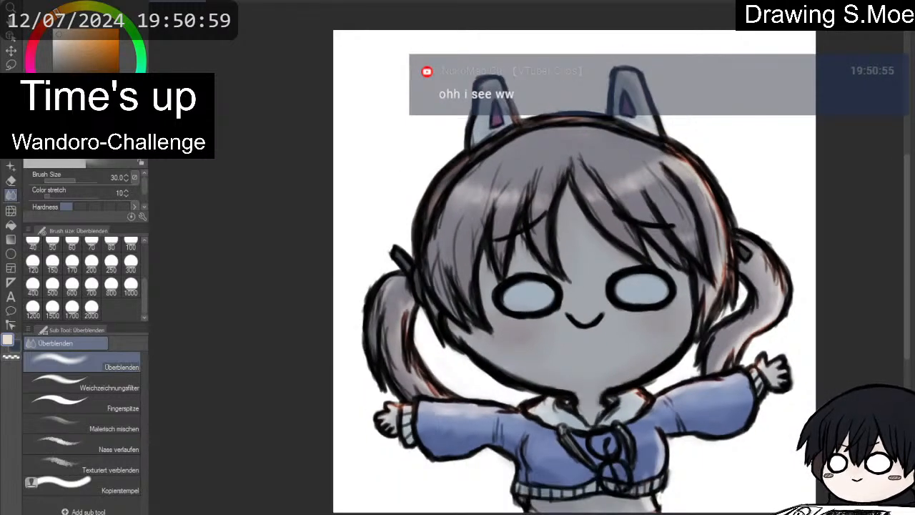
pyautogui.scroll(1, 715, 243)
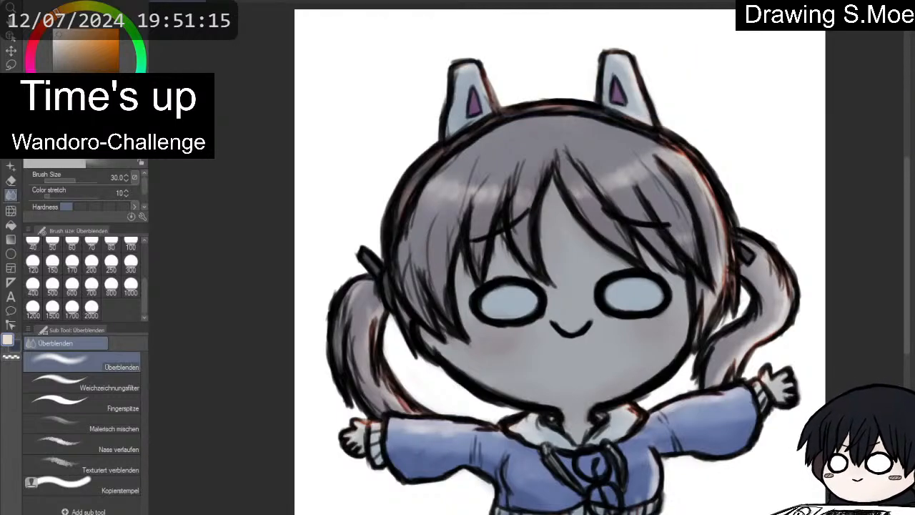
# Pick black from the ear outline and sketch a small scribble-filled test circle beside the ears with the G-Pen at size 10.
pyautogui.press('p')
pyautogui.keyDown('alt'); pyautogui.click(480, 77); pyautogui.keyUp('alt')
pyautogui.press('p')
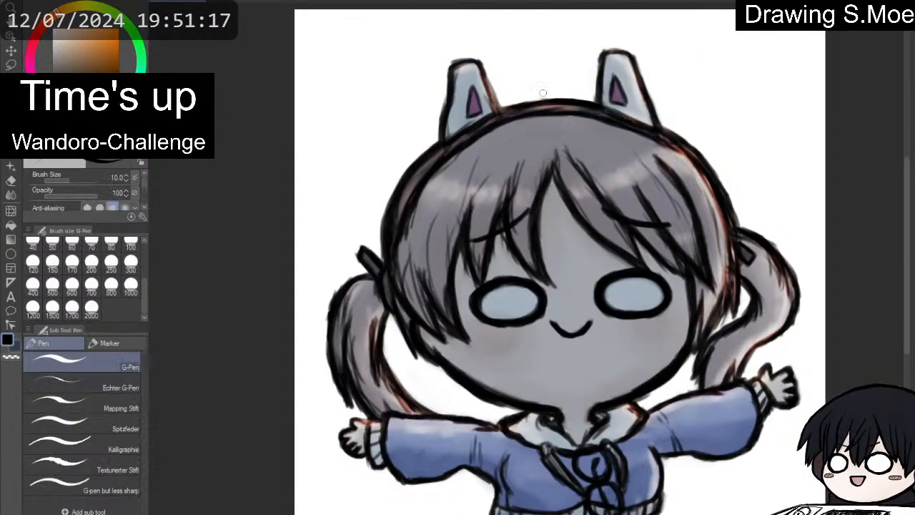
pyautogui.press('p')
pyautogui.press('p')
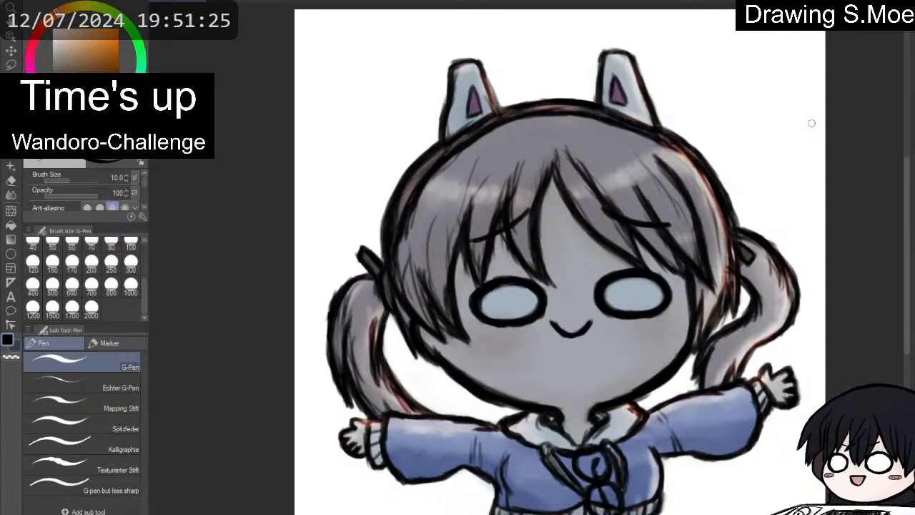
pyautogui.moveTo(735, 74)
pyautogui.mouseDown()
pyautogui.moveTo(714, 99)
pyautogui.moveTo(744, 113)
pyautogui.moveTo(752, 80)
pyautogui.moveTo(713, 74)
pyautogui.mouseUp()
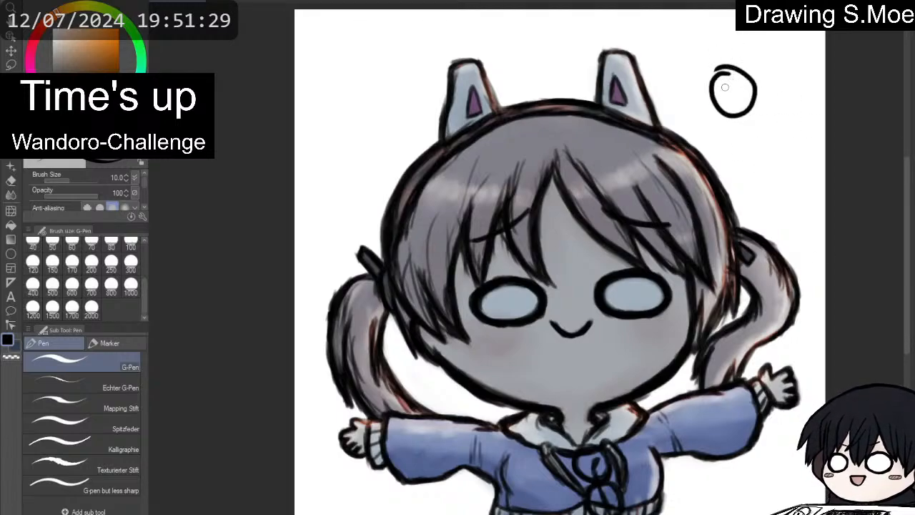
pyautogui.moveTo(722, 84)
pyautogui.mouseDown()
pyautogui.moveTo(745, 101)
pyautogui.moveTo(748, 90)
pyautogui.moveTo(731, 94)
pyautogui.moveTo(724, 76)
pyautogui.mouseUp()
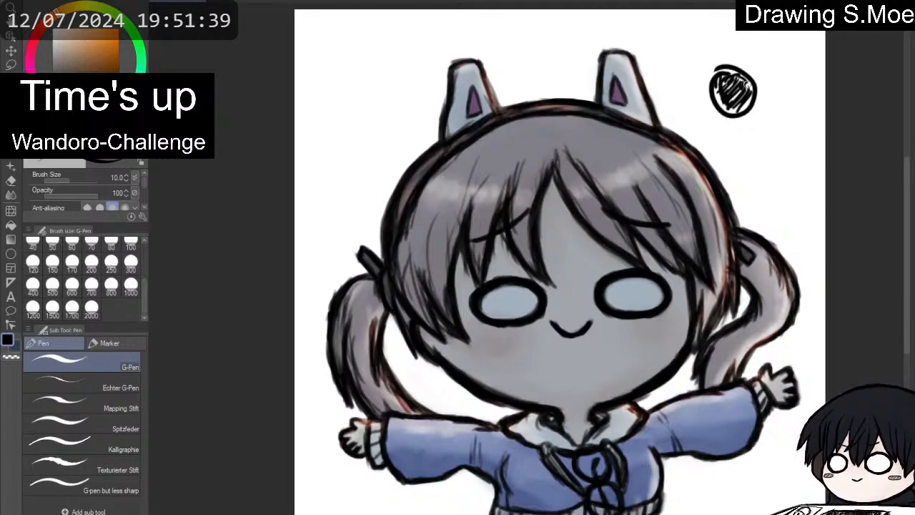
pyautogui.moveTo(746, 86)
pyautogui.mouseDown()
pyautogui.moveTo(735, 111)
pyautogui.moveTo(722, 85)
pyautogui.moveTo(760, 77)
pyautogui.mouseUp()
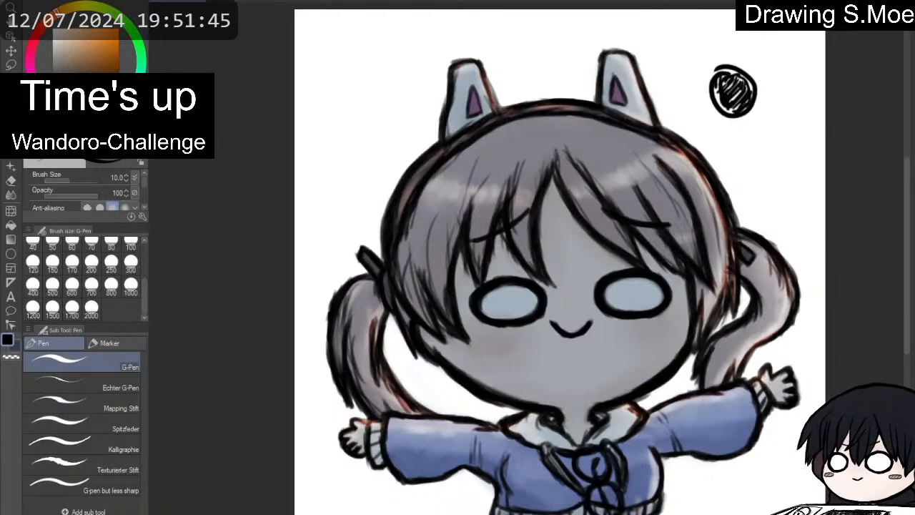
# Erase the test circle and paint a soft shaded ring with a small arrow in its place using pencil brush 3 at size 20.
pyautogui.press('e')
pyautogui.moveTo(701, 84)
pyautogui.mouseDown()
pyautogui.moveTo(723, 106)
pyautogui.moveTo(759, 70)
pyautogui.moveTo(721, 107)
pyautogui.mouseUp()
pyautogui.press('p')
pyautogui.moveTo(723, 65)
pyautogui.mouseDown()
pyautogui.moveTo(715, 102)
pyautogui.moveTo(756, 74)
pyautogui.moveTo(732, 80)
pyautogui.moveTo(802, 73)
pyautogui.moveTo(791, 64)
pyautogui.moveTo(780, 86)
pyautogui.mouseUp()
pyautogui.moveTo(723, 72)
pyautogui.mouseDown()
pyautogui.moveTo(719, 101)
pyautogui.moveTo(730, 111)
pyautogui.moveTo(720, 90)
pyautogui.moveTo(730, 69)
pyautogui.moveTo(722, 94)
pyautogui.moveTo(749, 90)
pyautogui.mouseUp()
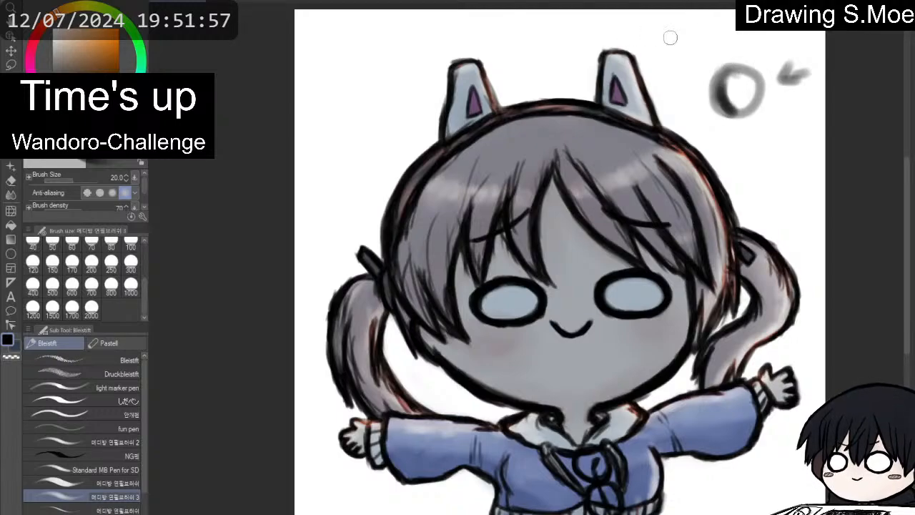
# Lasso the test ring and arrow beside the ears, delete them and clear the selection.
pyautogui.press('e')
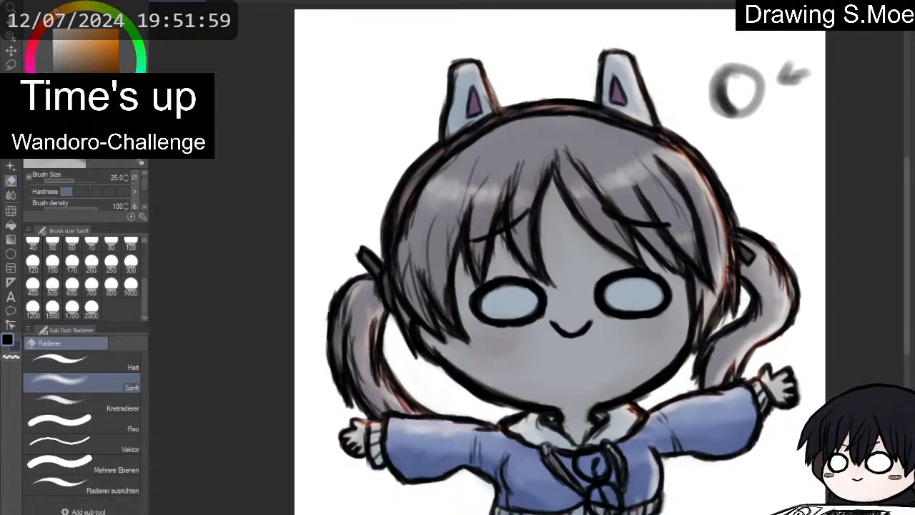
pyautogui.press('m')
pyautogui.moveTo(708, 55)
pyautogui.mouseDown()
pyautogui.moveTo(700, 92)
pyautogui.moveTo(750, 133)
pyautogui.moveTo(818, 70)
pyautogui.moveTo(778, 44)
pyautogui.moveTo(700, 59)
pyautogui.mouseUp()
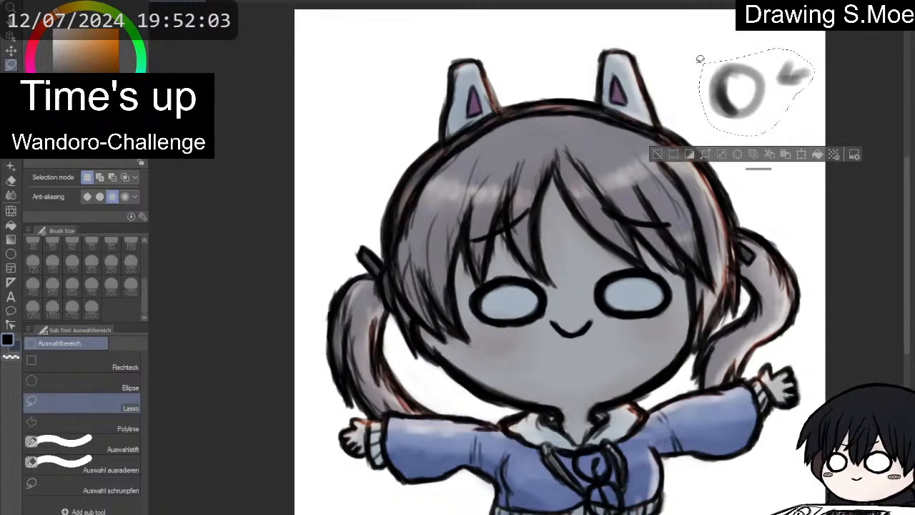
pyautogui.press('Delete')
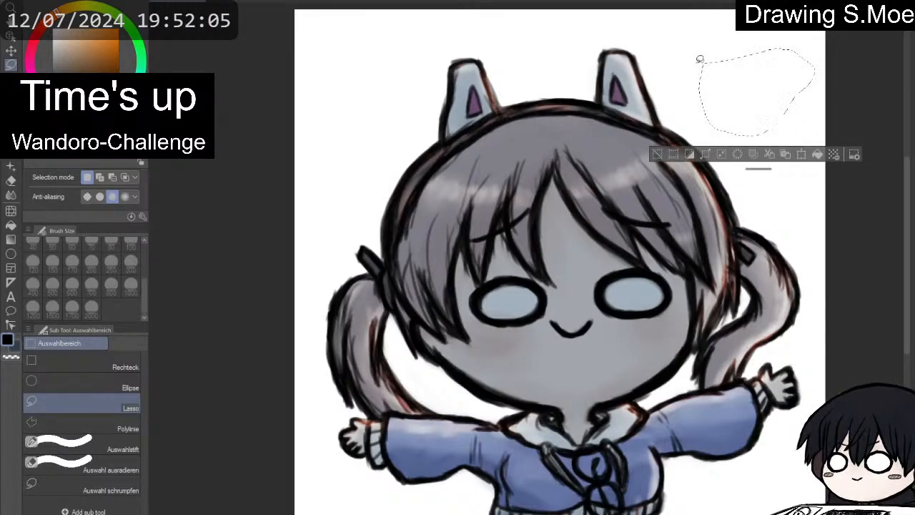
pyautogui.click(842, 101)
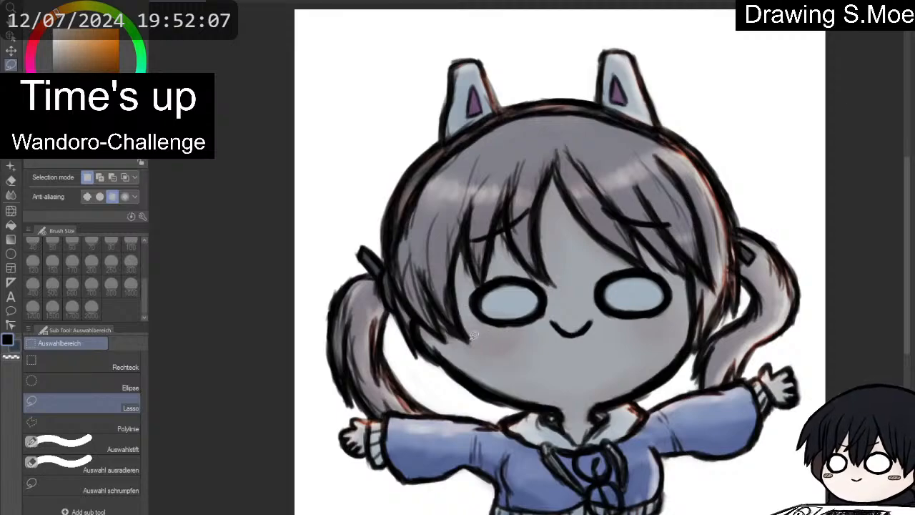
pyautogui.press('p')
pyautogui.press('p')
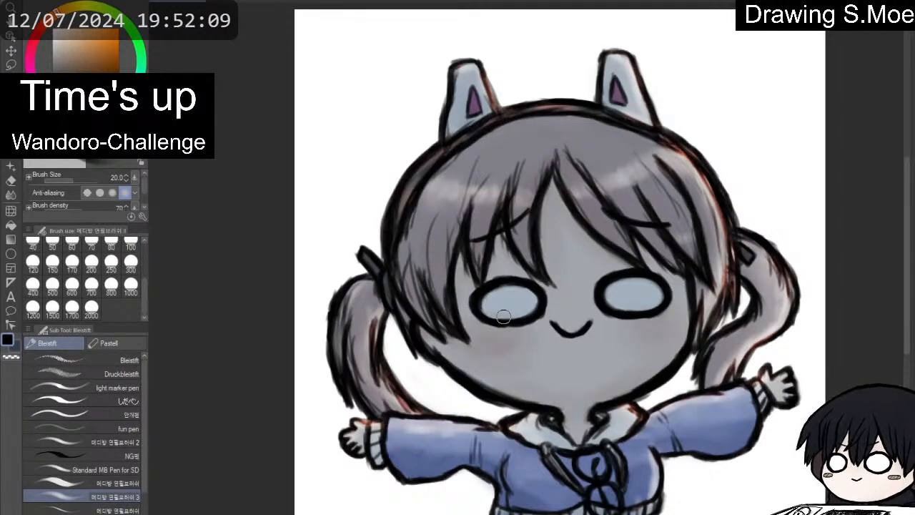
pyautogui.scroll(-1, 503, 317)
pyautogui.scroll(1, 503, 319)
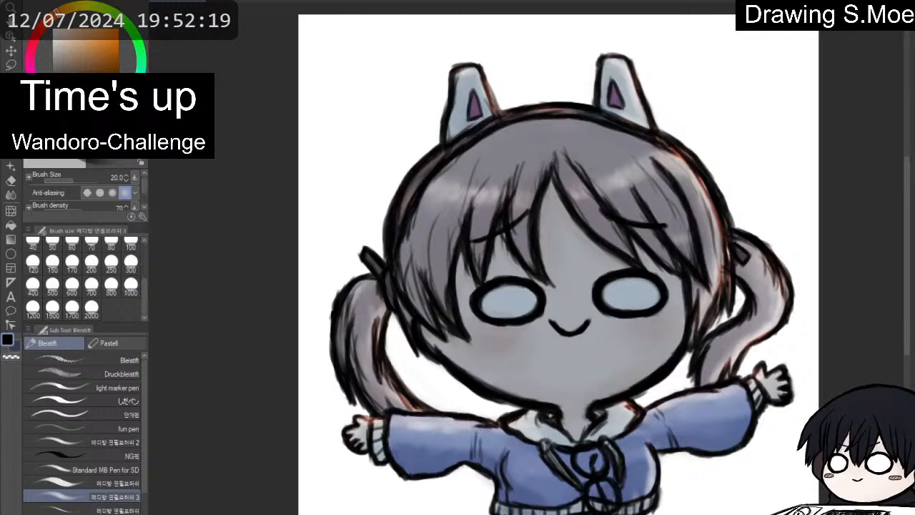
# Pick a soft yellow and paint a halo behind the left bunny ear: a small inner arc and a large ring with two inward-pointing wedges.
pyautogui.click(85, 35)
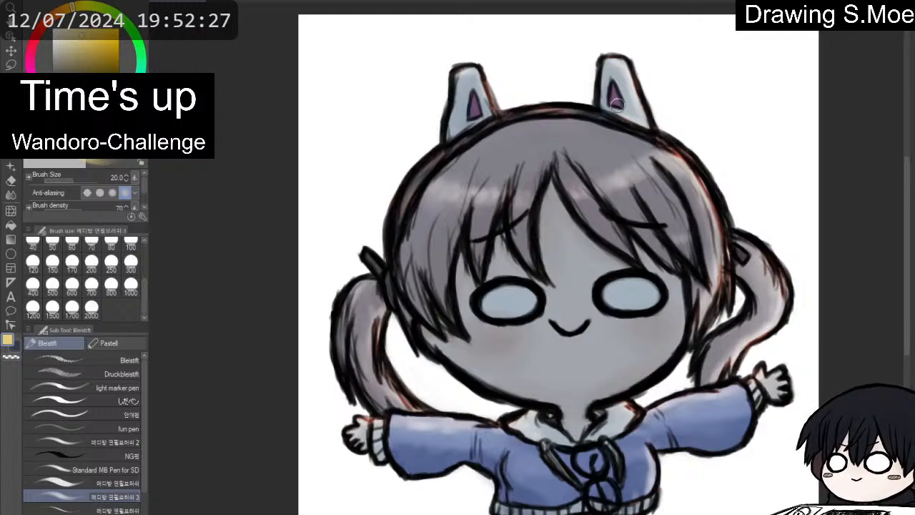
pyautogui.scroll(-2, 615, 107)
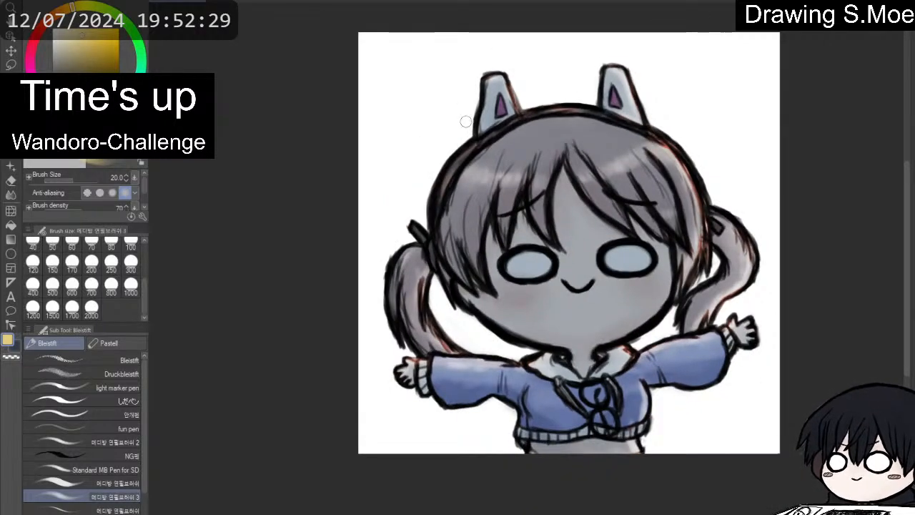
pyautogui.moveTo(465, 123)
pyautogui.mouseDown()
pyautogui.moveTo(478, 96)
pyautogui.moveTo(461, 125)
pyautogui.moveTo(468, 134)
pyautogui.moveTo(468, 108)
pyautogui.mouseUp()
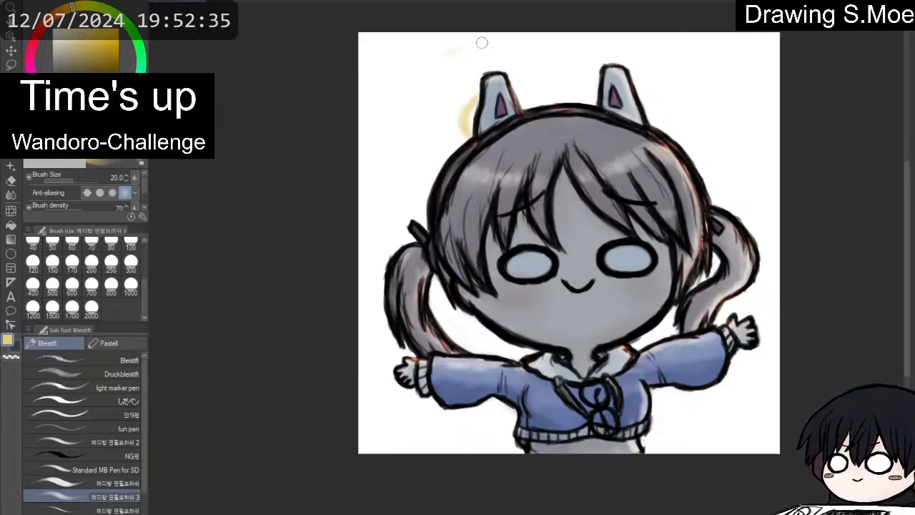
pyautogui.moveTo(490, 39)
pyautogui.mouseDown()
pyautogui.moveTo(546, 57)
pyautogui.moveTo(531, 48)
pyautogui.moveTo(569, 88)
pyautogui.moveTo(553, 66)
pyautogui.moveTo(563, 79)
pyautogui.moveTo(572, 106)
pyautogui.moveTo(561, 79)
pyautogui.moveTo(525, 50)
pyautogui.mouseUp()
pyautogui.moveTo(461, 50)
pyautogui.mouseDown()
pyautogui.moveTo(481, 45)
pyautogui.moveTo(428, 69)
pyautogui.mouseUp()
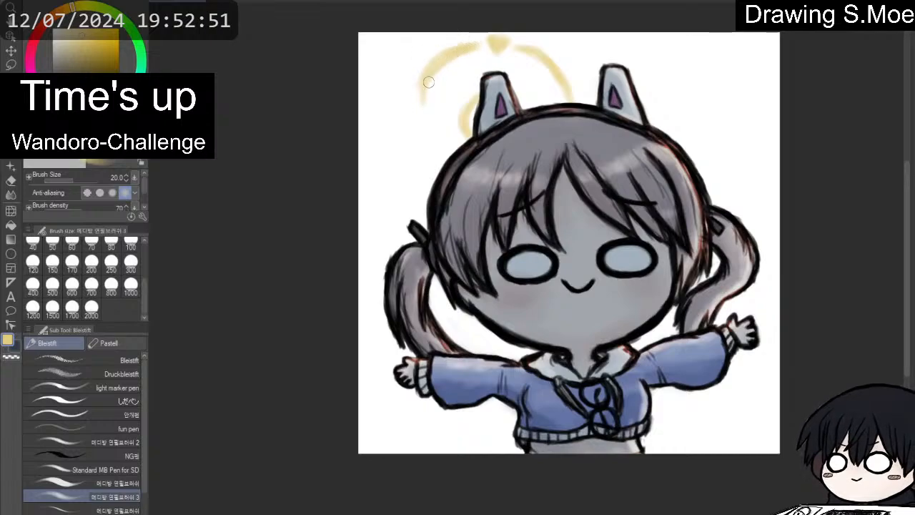
pyautogui.moveTo(430, 71)
pyautogui.mouseDown()
pyautogui.moveTo(409, 125)
pyautogui.moveTo(430, 118)
pyautogui.moveTo(409, 112)
pyautogui.moveTo(412, 123)
pyautogui.moveTo(420, 119)
pyautogui.mouseUp()
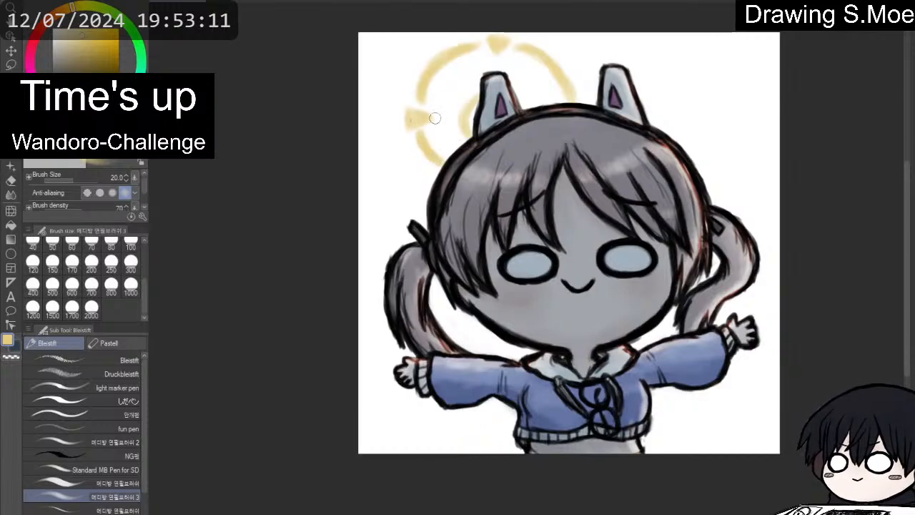
# Refine the halo's outer ring into cleaner tapered arcs, alternating the soft eraser at size 25 with pencil brush 3 at size 20.
pyautogui.press('e')
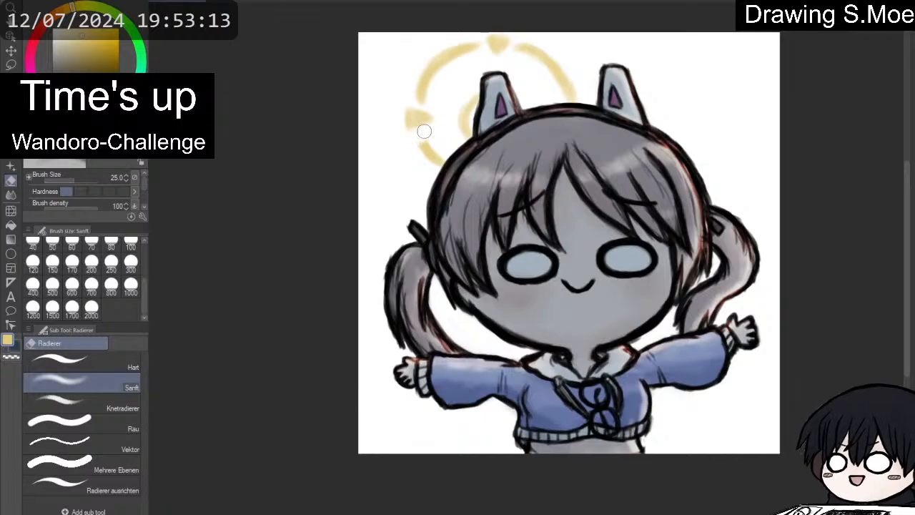
pyautogui.press('p')
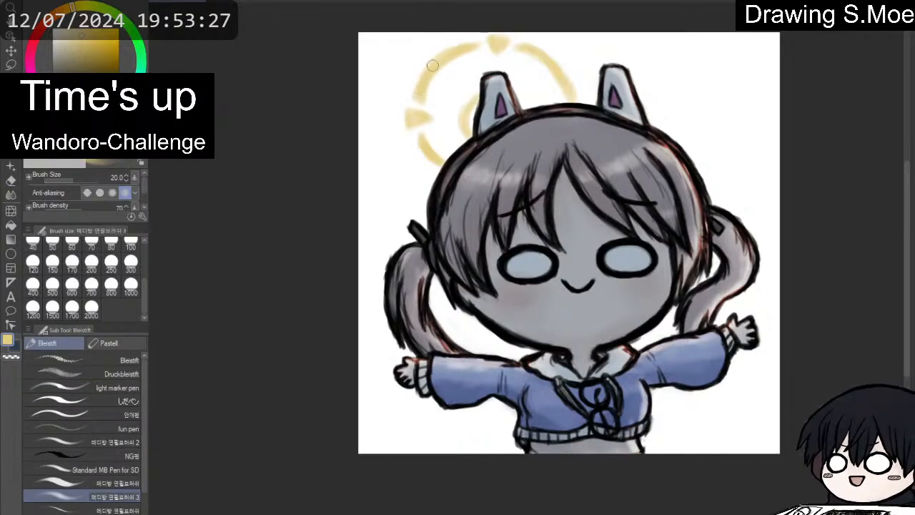
pyautogui.press('e')
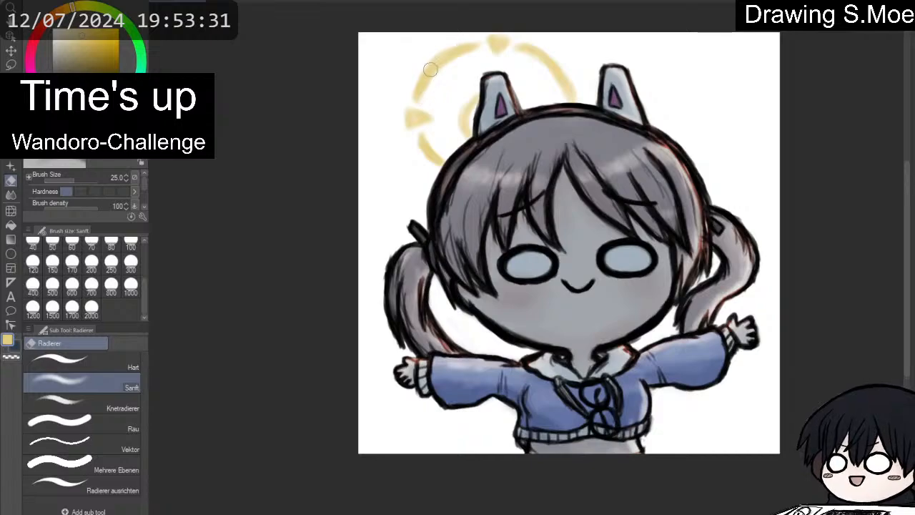
pyautogui.press('p')
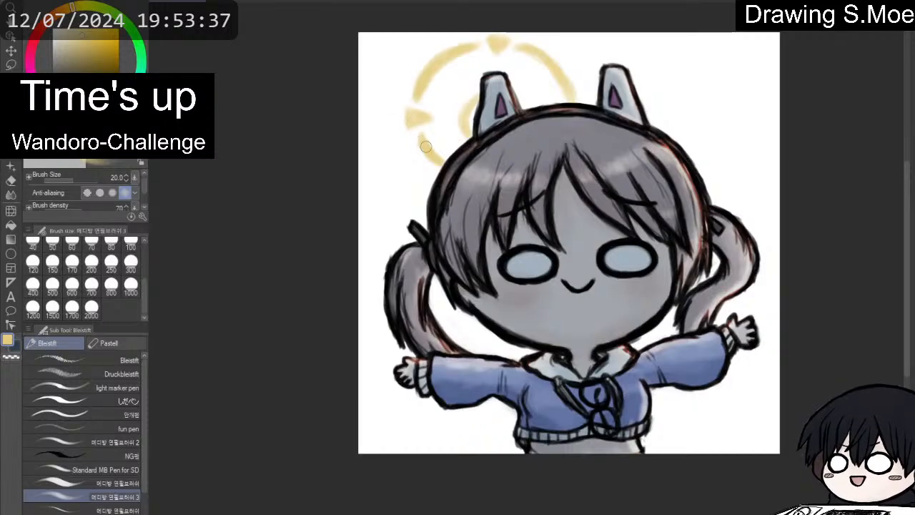
pyautogui.press('e')
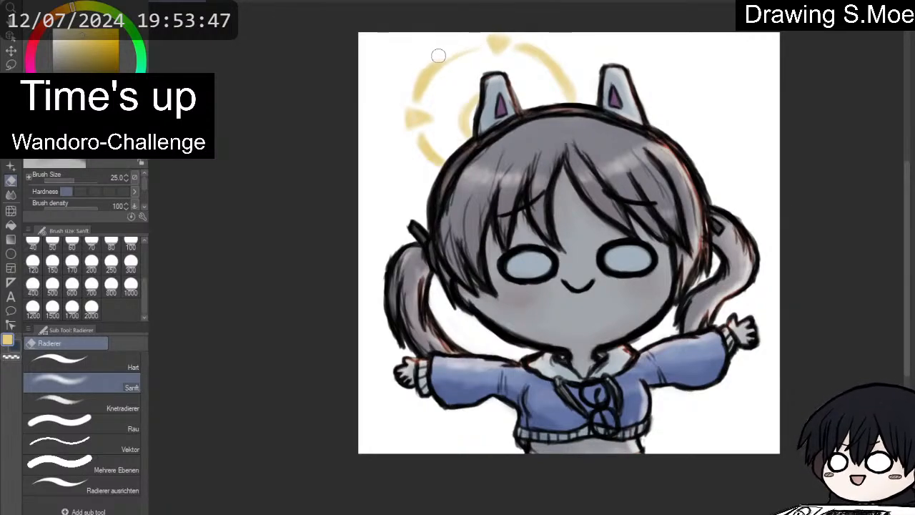
pyautogui.press('p')
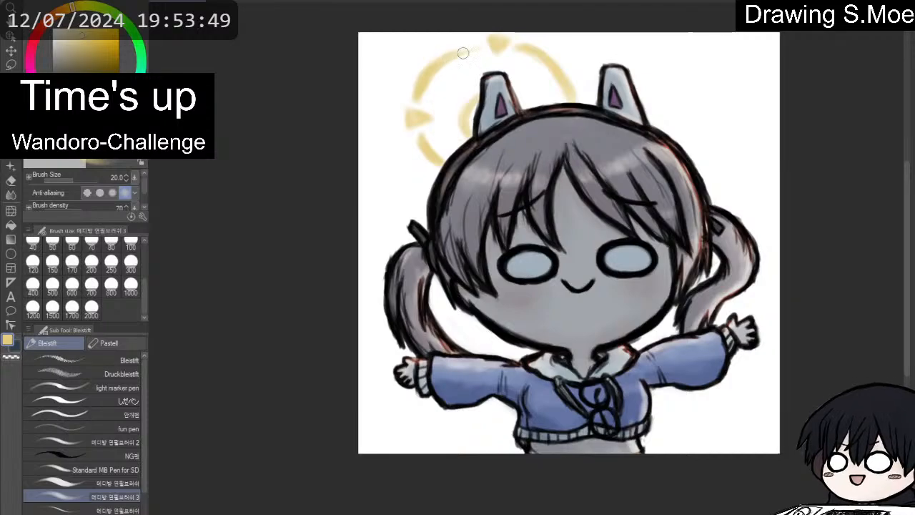
pyautogui.press('e')
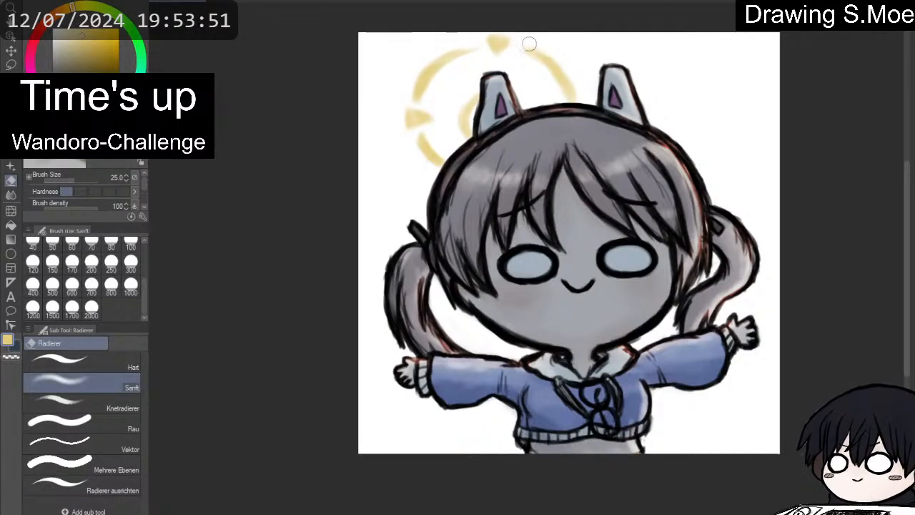
pyautogui.press('p')
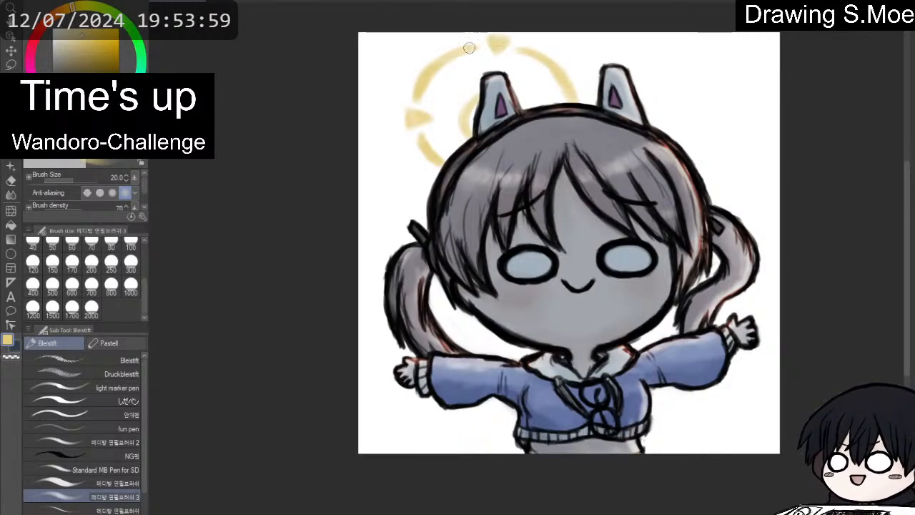
# Fill out the halo's two wedges in yellow and trim the arc's end beside the head with the soft eraser.
pyautogui.moveTo(488, 40)
pyautogui.mouseDown()
pyautogui.moveTo(499, 56)
pyautogui.moveTo(502, 38)
pyautogui.moveTo(512, 40)
pyautogui.moveTo(501, 54)
pyautogui.mouseUp()
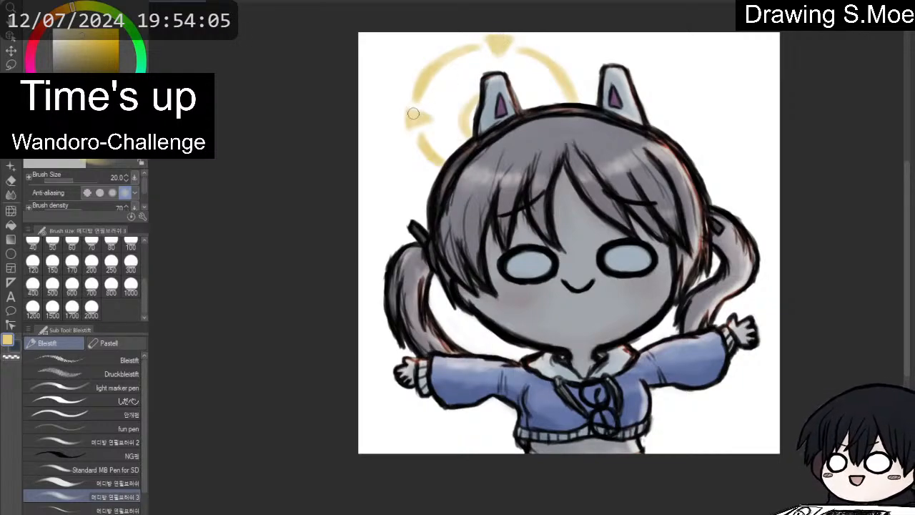
pyautogui.moveTo(407, 112)
pyautogui.mouseDown()
pyautogui.moveTo(408, 128)
pyautogui.moveTo(408, 112)
pyautogui.moveTo(426, 118)
pyautogui.moveTo(407, 129)
pyautogui.moveTo(422, 121)
pyautogui.moveTo(405, 113)
pyautogui.moveTo(415, 111)
pyautogui.mouseUp()
pyautogui.moveTo(509, 49)
pyautogui.mouseDown()
pyautogui.moveTo(510, 41)
pyautogui.moveTo(487, 34)
pyautogui.moveTo(491, 51)
pyautogui.mouseUp()
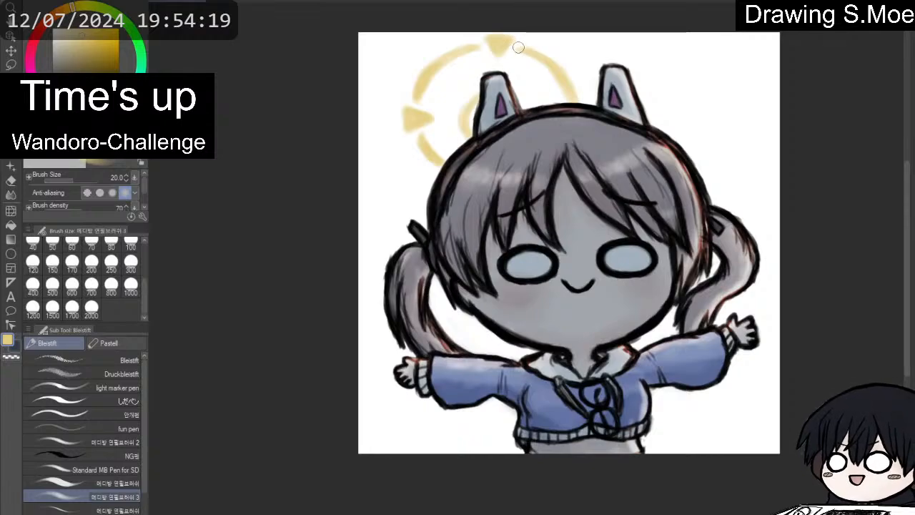
pyautogui.press('e')
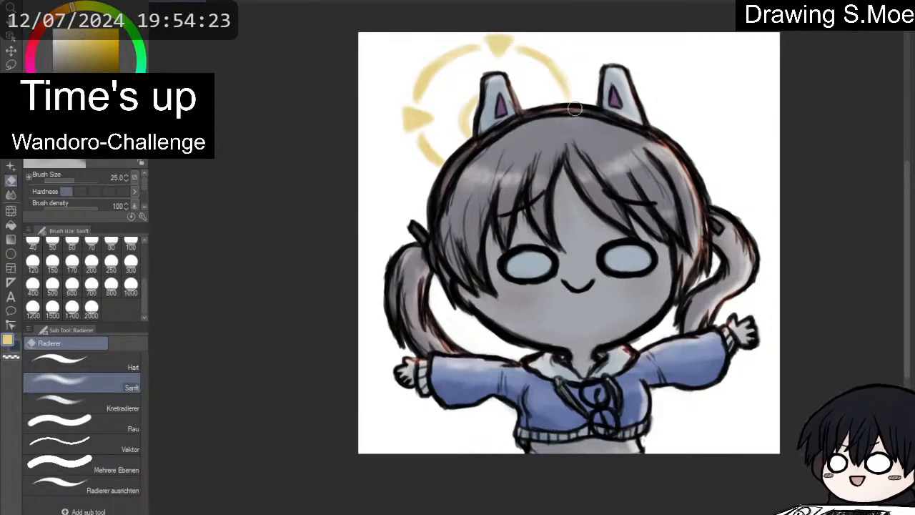
pyautogui.press('p')
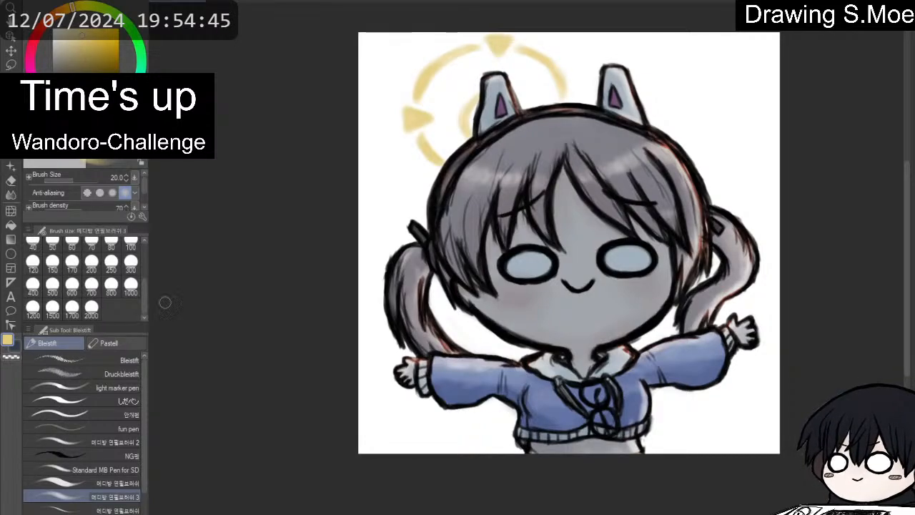
# Pick a pale peach and lighten the halo's arcs and wedges with pencil brush 3 at size 20.
pyautogui.click(17, 194)
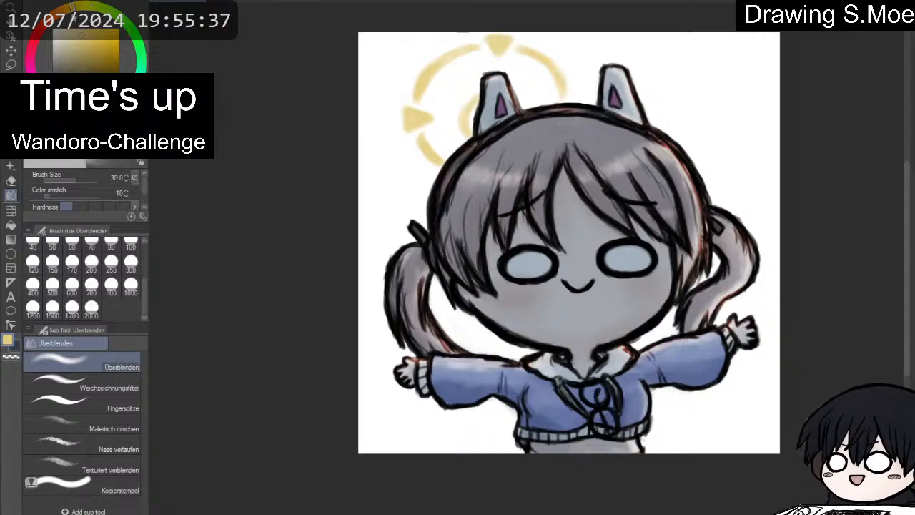
pyautogui.moveTo(74, 14); pyautogui.dragTo(49, 21)
pyautogui.click(75, 45)
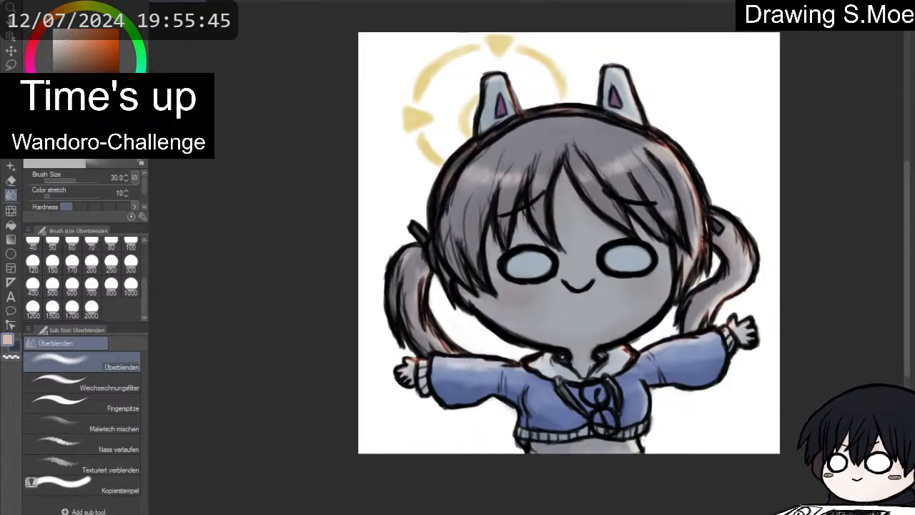
pyautogui.press('p')
pyautogui.press('p')
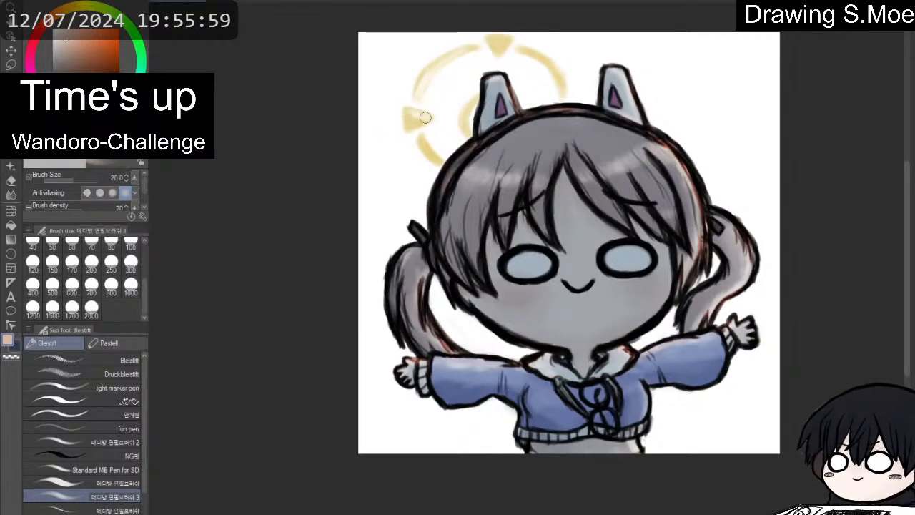
pyautogui.moveTo(413, 121)
pyautogui.mouseDown()
pyautogui.moveTo(428, 117)
pyautogui.moveTo(410, 115)
pyautogui.mouseUp()
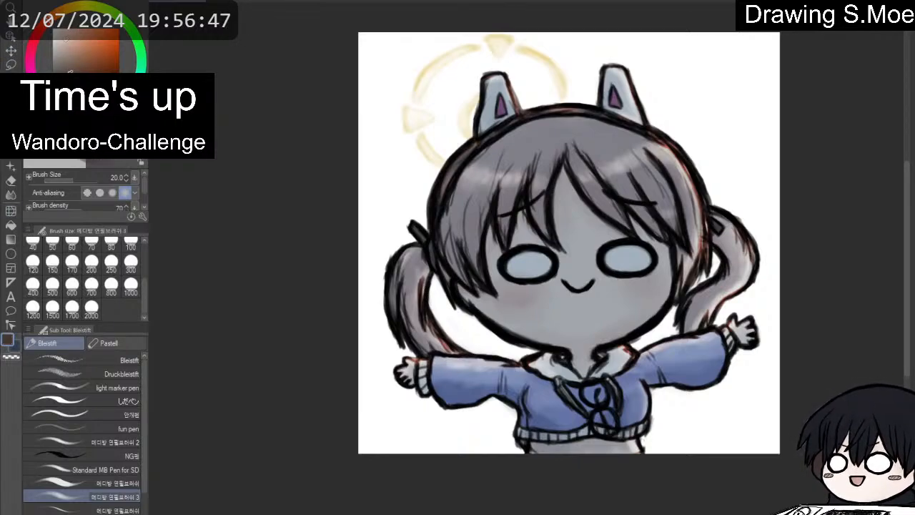
# Fill the whole background behind the character with dark brown, using the fill that refers only to the editing layer.
pyautogui.click(14, 223)
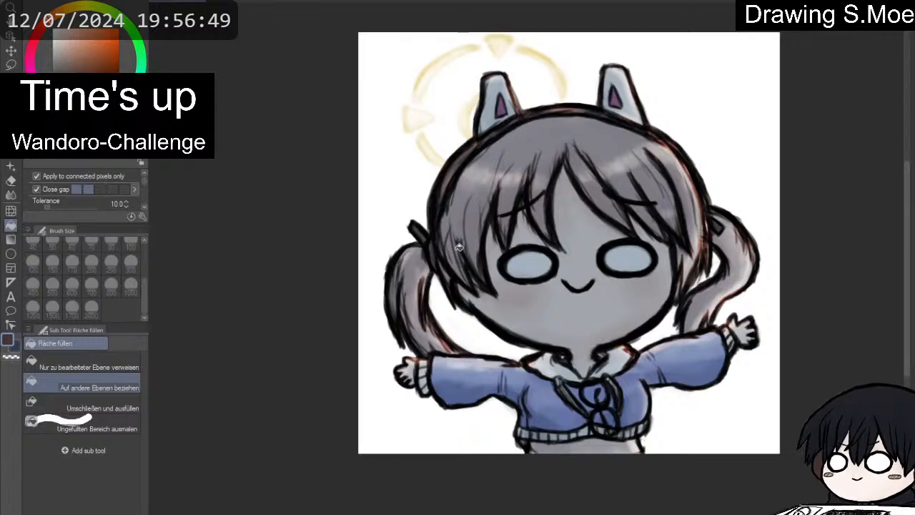
pyautogui.click(403, 210)
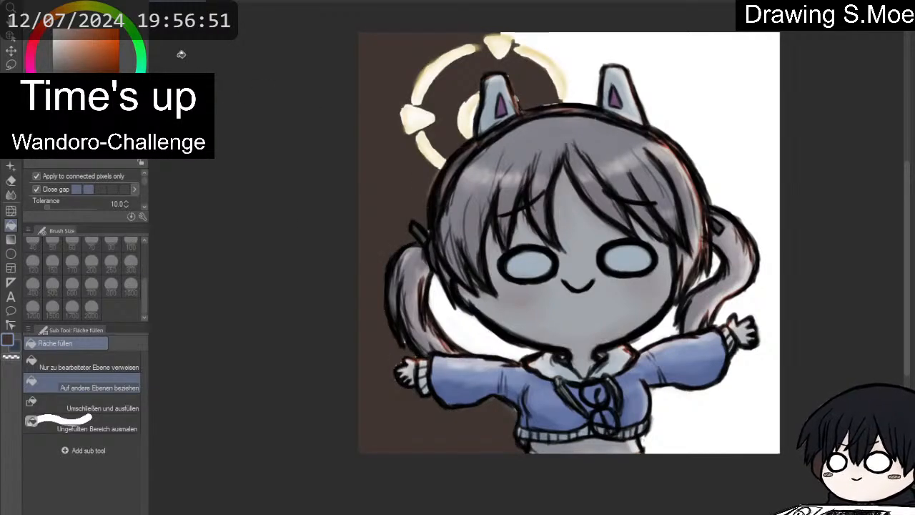
pyautogui.hotkey('ctrl', 'z')
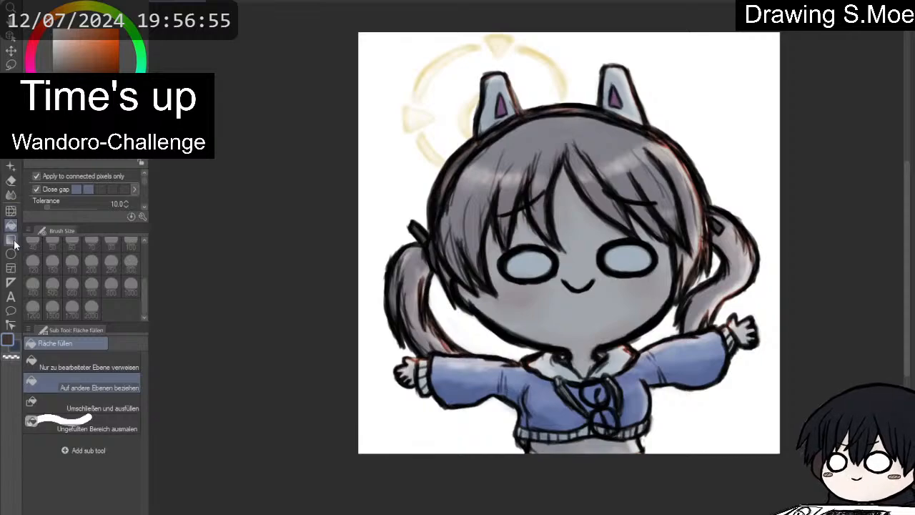
pyautogui.click(82, 363)
pyautogui.click(440, 418)
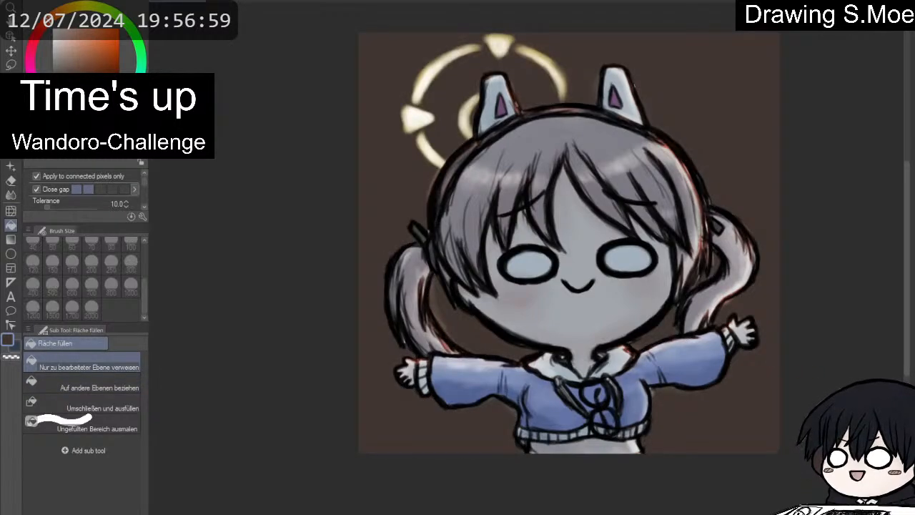
# Clean up stray marks around the hoodie and sleeve outlines with the soft eraser at size 25.
pyautogui.press('e')
pyautogui.scroll(3, 776, 395)
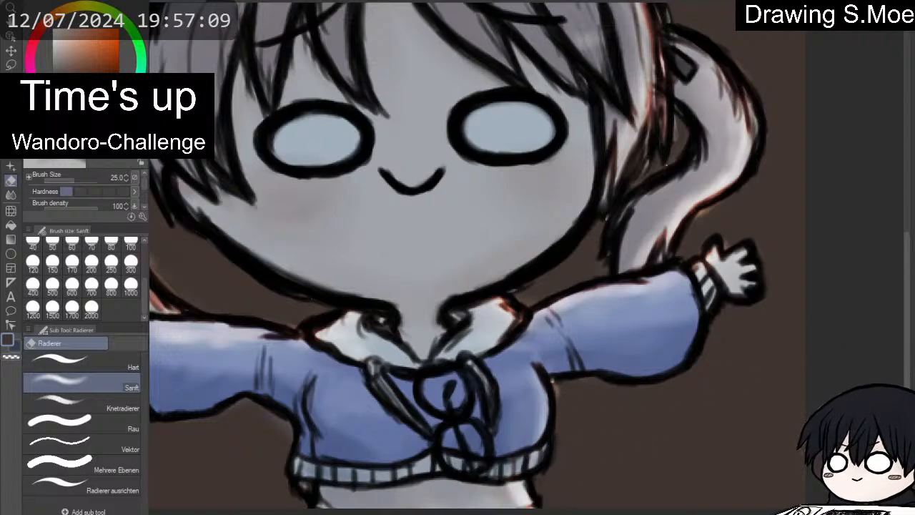
pyautogui.moveTo(297, 382); pyautogui.dragTo(487, 353)
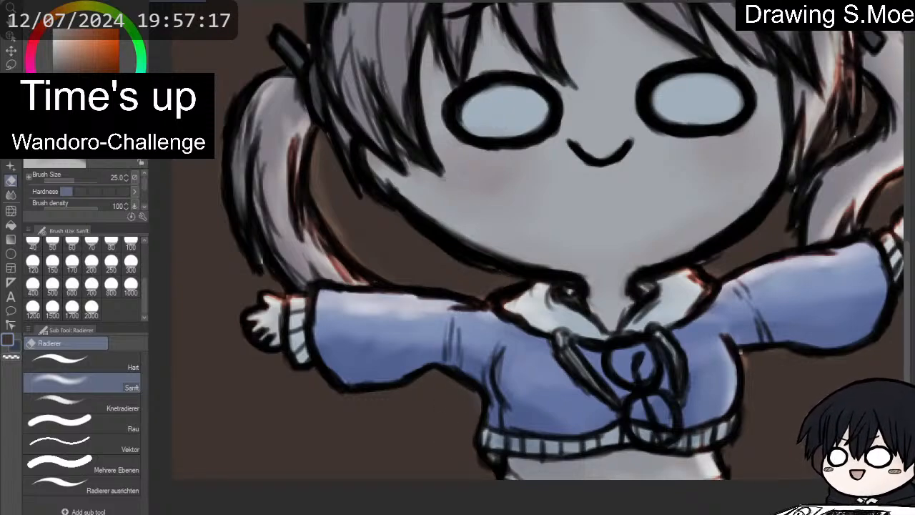
pyautogui.moveTo(458, 71)
pyautogui.mouseDown()
pyautogui.moveTo(554, 162)
pyautogui.moveTo(564, 267)
pyautogui.moveTo(629, 439)
pyautogui.moveTo(576, 478)
pyautogui.moveTo(345, 421)
pyautogui.moveTo(280, 350)
pyautogui.moveTo(287, 315)
pyautogui.moveTo(343, 247)
pyautogui.mouseUp()
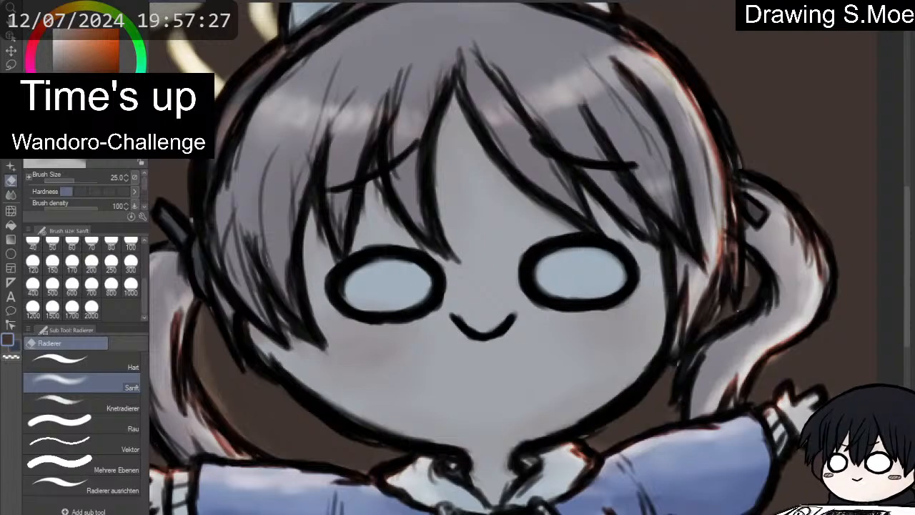
pyautogui.moveTo(486, 357); pyautogui.dragTo(463, 118)
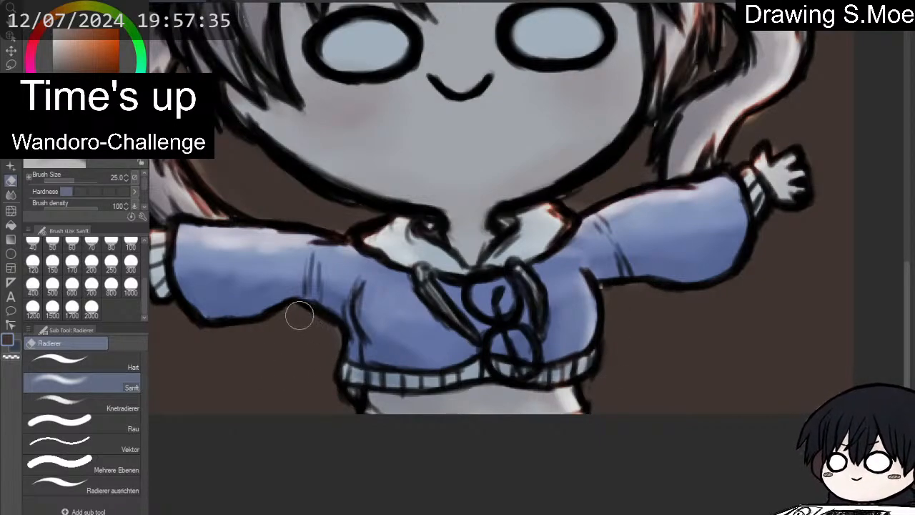
pyautogui.scroll(-2, 818, 179)
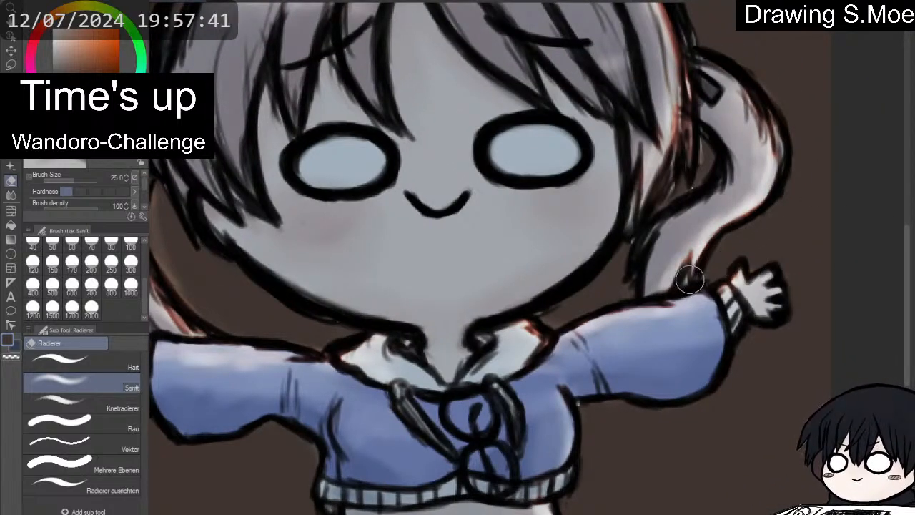
# Clean up stray marks around the pigtails and the outer edge of the hair with the soft eraser at size 25.
pyautogui.moveTo(671, 236); pyautogui.dragTo(851, 207)
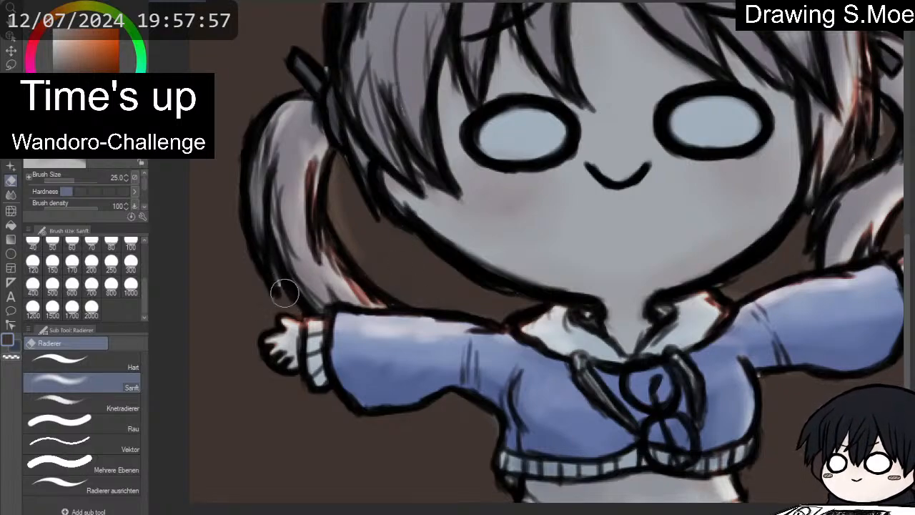
pyautogui.moveTo(501, 164)
pyautogui.mouseDown()
pyautogui.moveTo(541, 325)
pyautogui.moveTo(510, 333)
pyautogui.mouseUp()
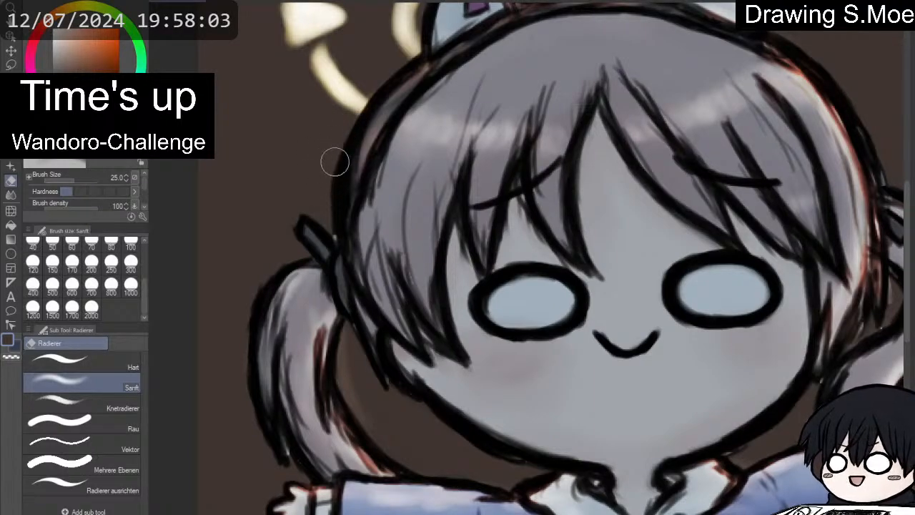
pyautogui.moveTo(879, 88)
pyautogui.mouseDown()
pyautogui.moveTo(786, 114)
pyautogui.moveTo(736, 108)
pyautogui.mouseUp()
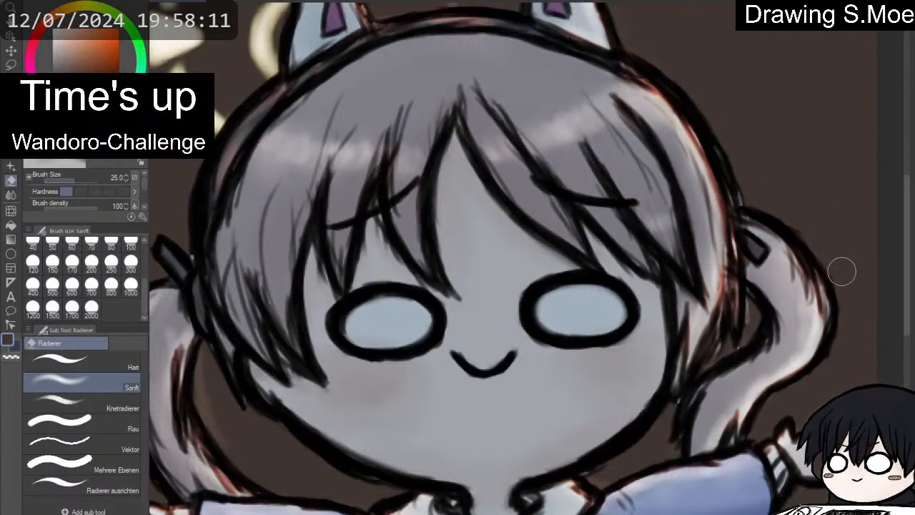
pyautogui.scroll(-2, 822, 236)
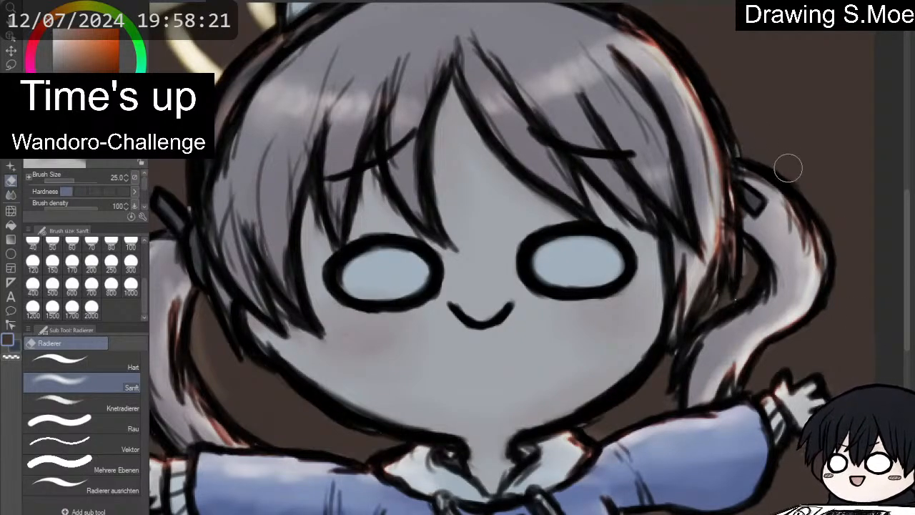
pyautogui.moveTo(789, 168)
pyautogui.mouseDown()
pyautogui.moveTo(854, 209)
pyautogui.moveTo(889, 252)
pyautogui.mouseUp()
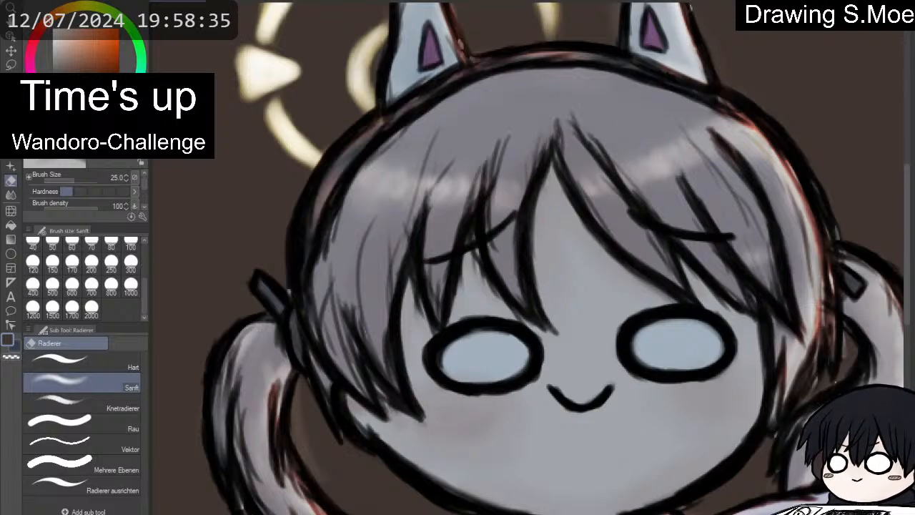
# Erase the faint streak between the pigtail's inner edge and the face with the soft eraser at size 25.
pyautogui.moveTo(644, 179)
pyautogui.mouseDown()
pyautogui.moveTo(691, 238)
pyautogui.moveTo(679, 301)
pyautogui.mouseUp()
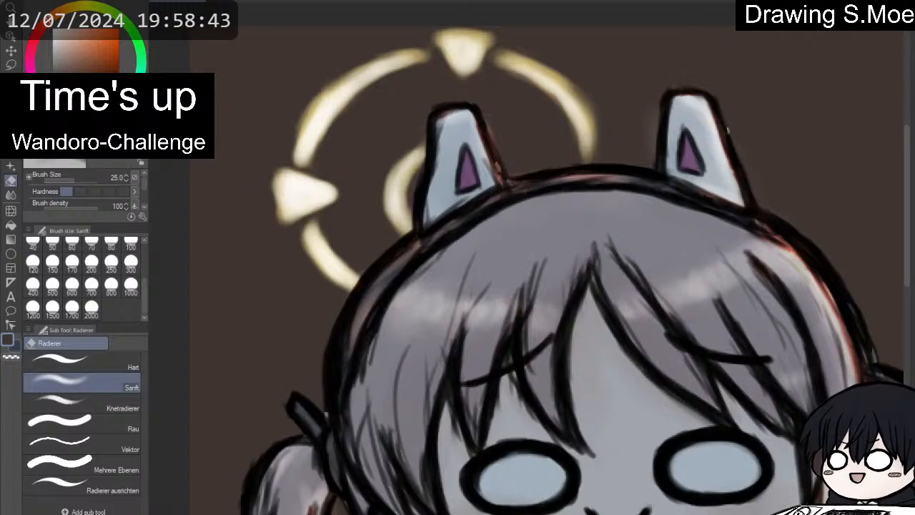
pyautogui.moveTo(728, 131); pyautogui.dragTo(774, 22)
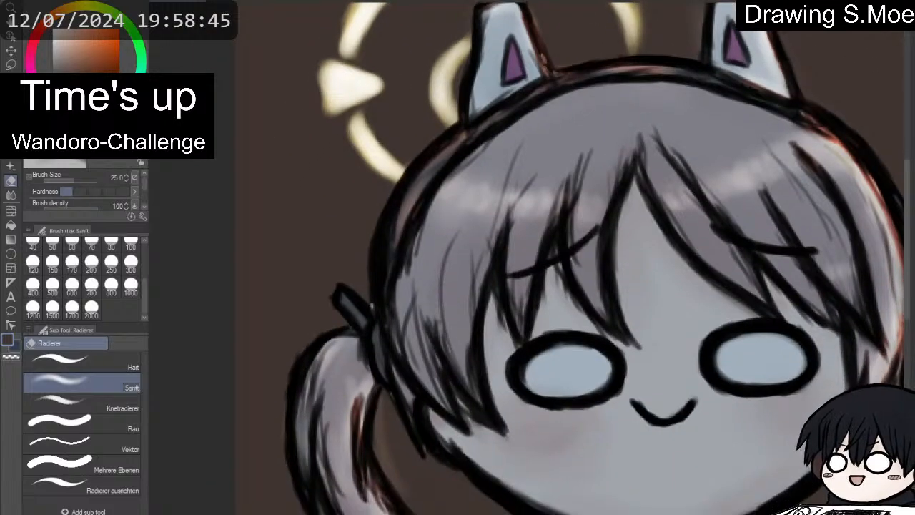
pyautogui.moveTo(676, 418); pyautogui.dragTo(636, 215)
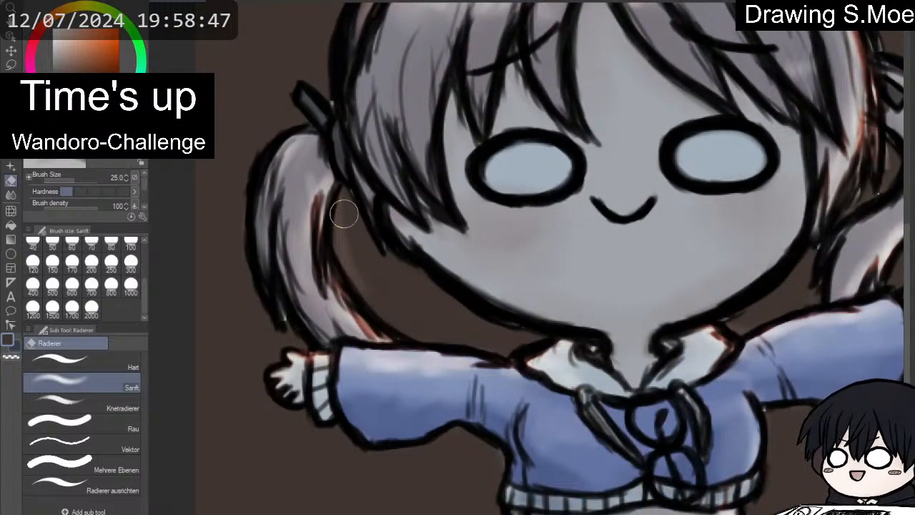
pyautogui.moveTo(343, 208); pyautogui.dragTo(360, 273)
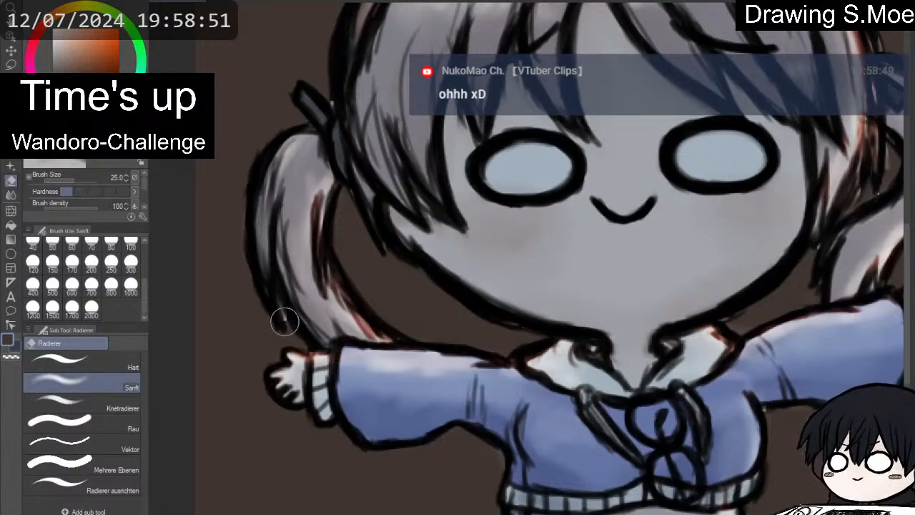
pyautogui.scroll(-3, 284, 322)
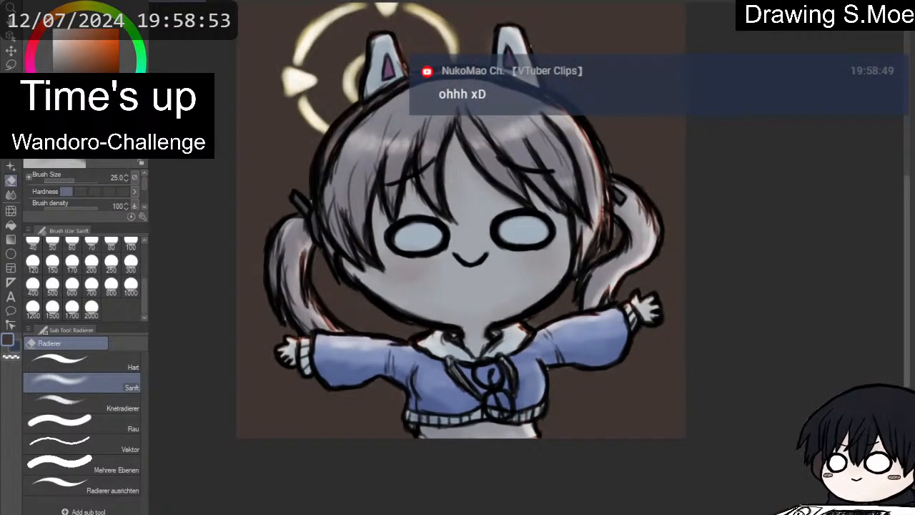
# Examine the outlines of the hair, pigtails and bunny ears against the brown background for remaining stray marks.
pyautogui.scroll(2, 330, 226)
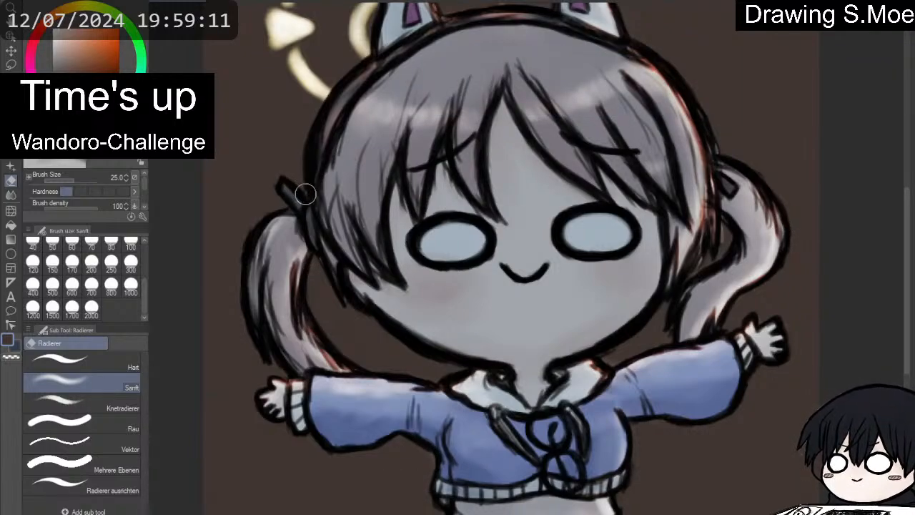
pyautogui.moveTo(706, 67); pyautogui.dragTo(699, 112)
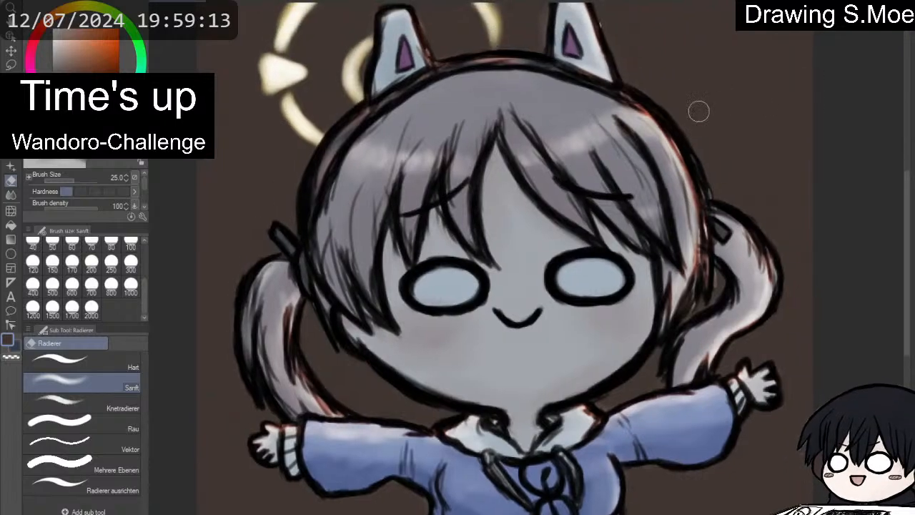
pyautogui.scroll(-5, 705, 174)
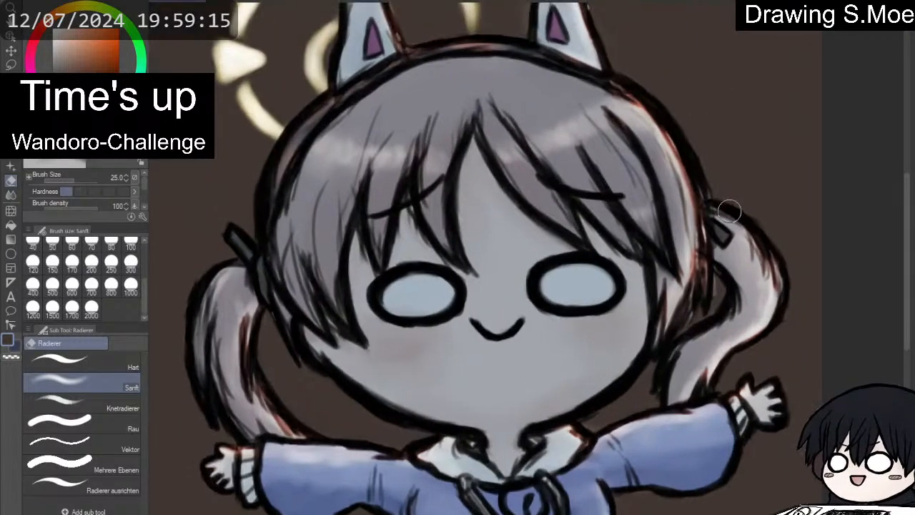
pyautogui.moveTo(700, 186); pyautogui.dragTo(691, 146)
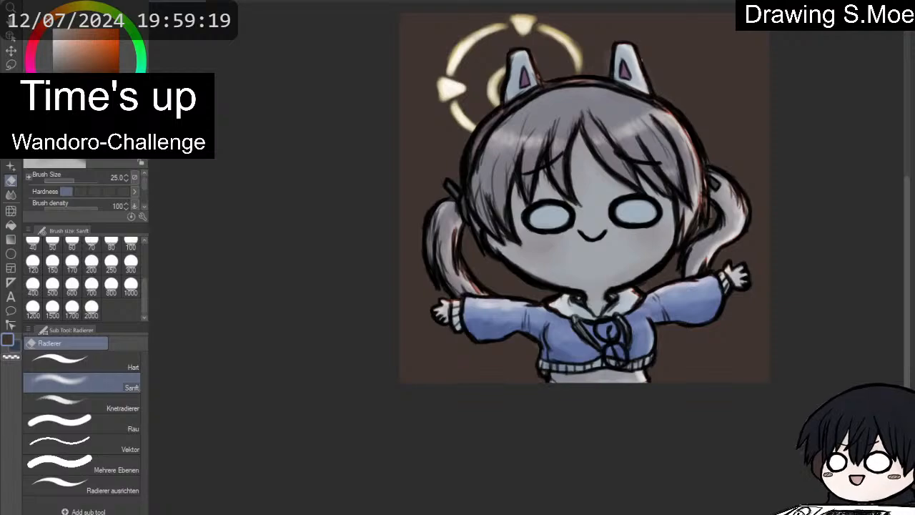
pyautogui.moveTo(742, 42); pyautogui.dragTo(752, 71)
pyautogui.scroll(3, 661, 17)
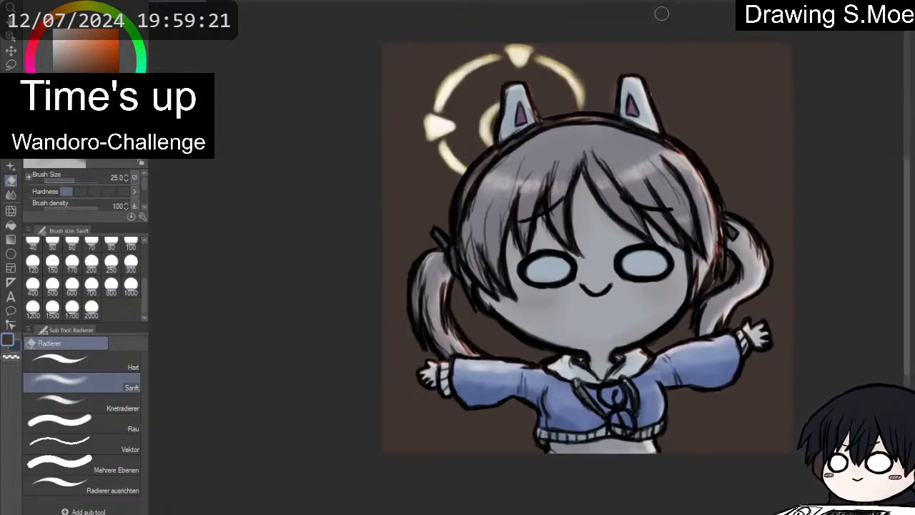
pyautogui.scroll(3, 633, 51)
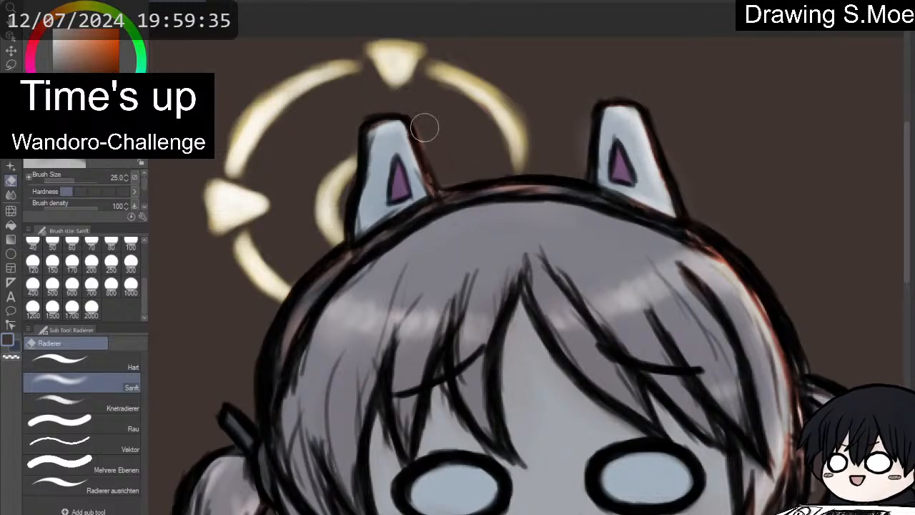
pyautogui.scroll(3, 433, 141)
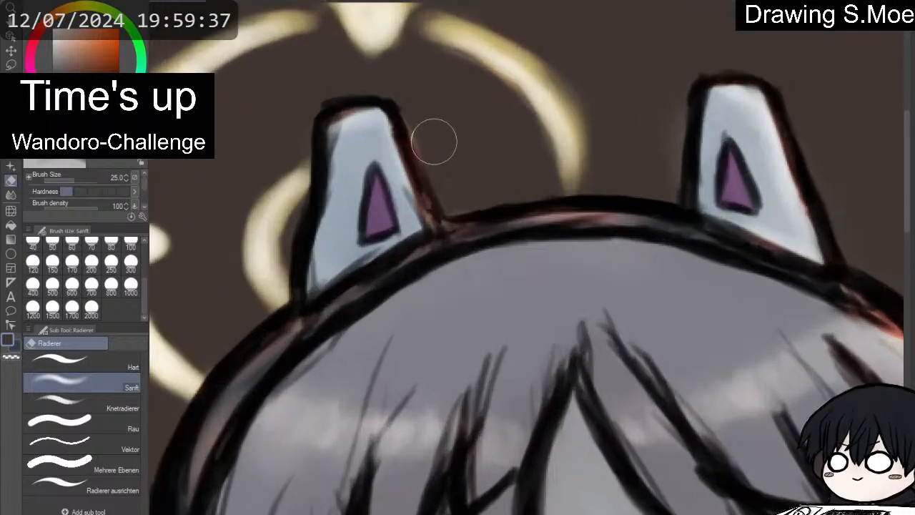
pyautogui.scroll(-10, 458, 201)
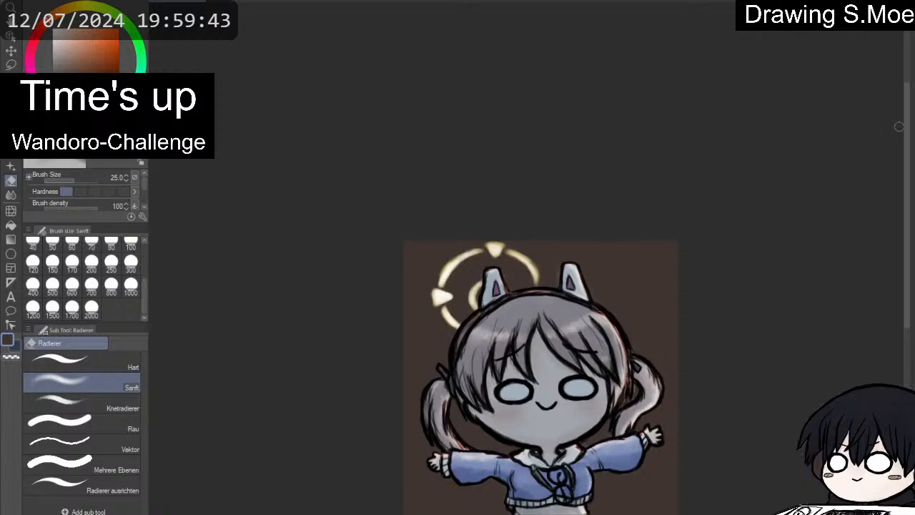
pyautogui.moveTo(532, 350); pyautogui.dragTo(531, 269)
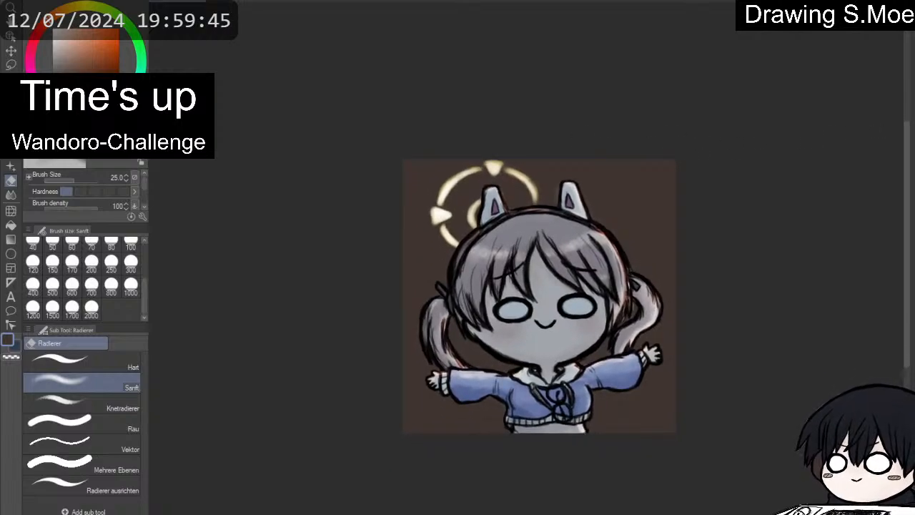
# Hide the dark brown background and inspect the outline edges around the collar, sleeves and hair against white.
pyautogui.hotkey('ctrl', 'z')
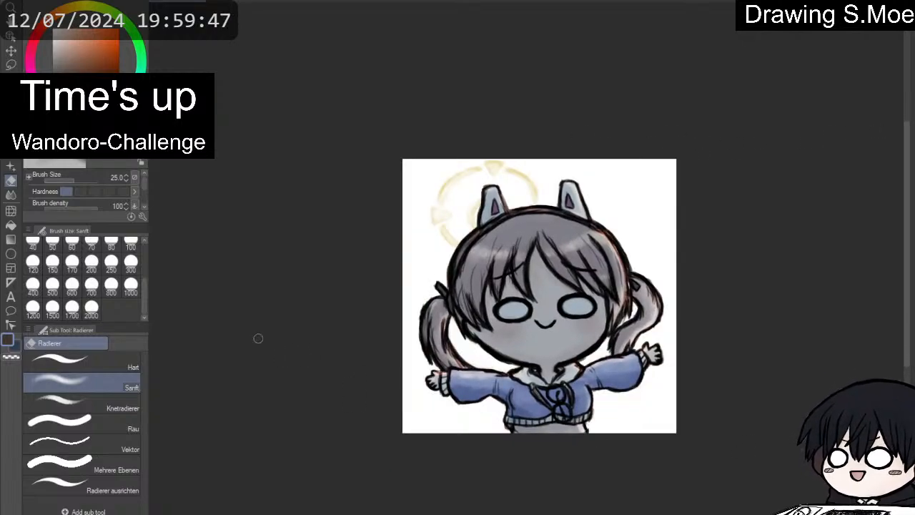
pyautogui.scroll(8, 572, 379)
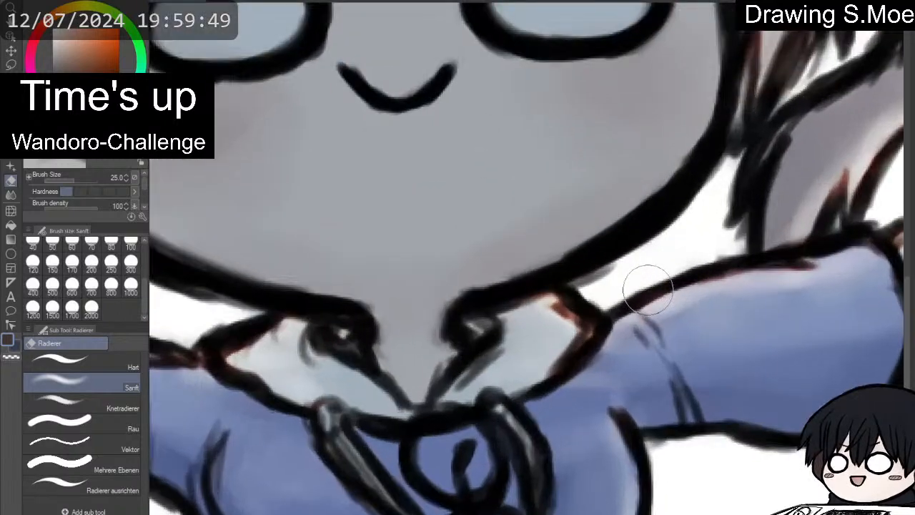
pyautogui.scroll(5, 648, 289)
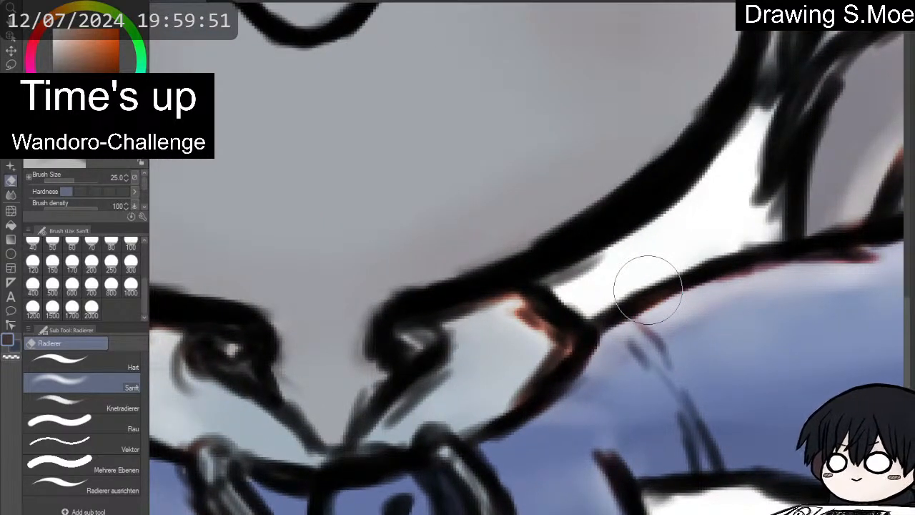
pyautogui.scroll(-10, 648, 290)
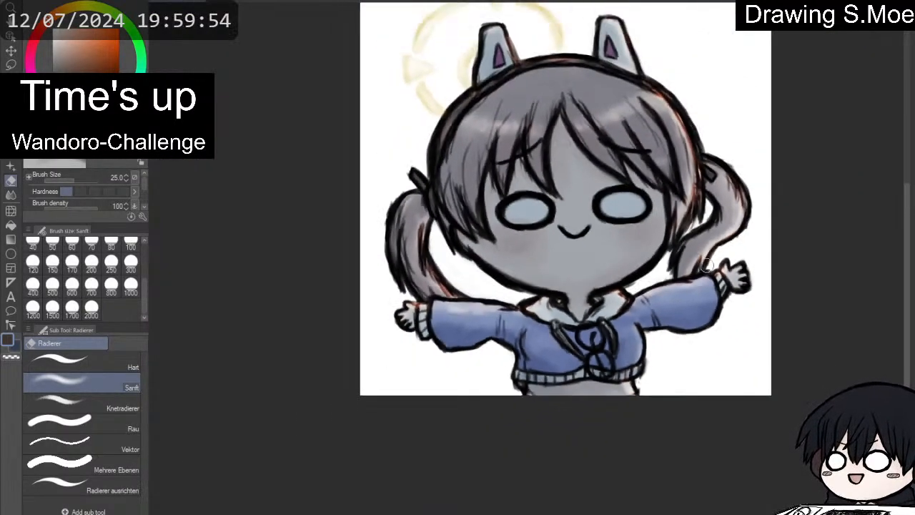
pyautogui.moveTo(906, 286); pyautogui.dragTo(907, 277)
pyautogui.scroll(2, 668, 92)
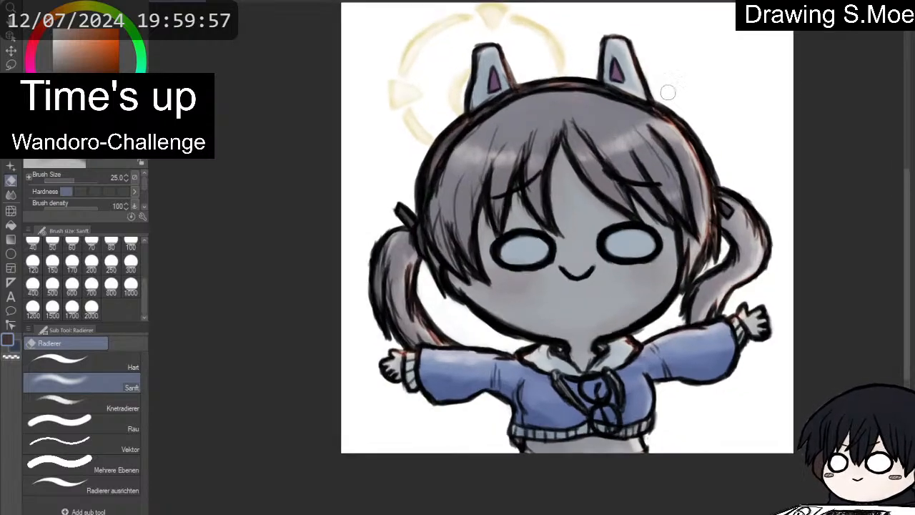
pyautogui.scroll(-1, 668, 92)
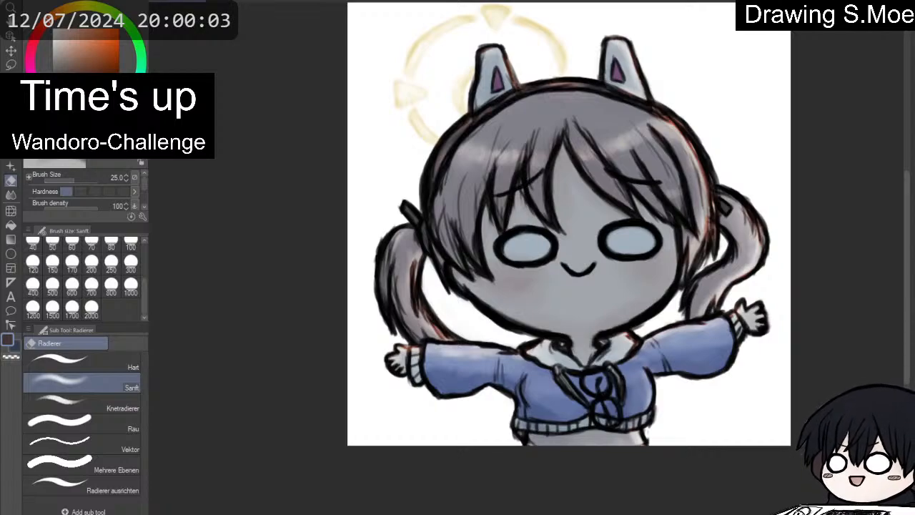
# Restore the dark brown background behind the character and look over the face, ears and pigtails.
pyautogui.hotkey('alt', 'Delete')
pyautogui.scroll(3, 742, 332)
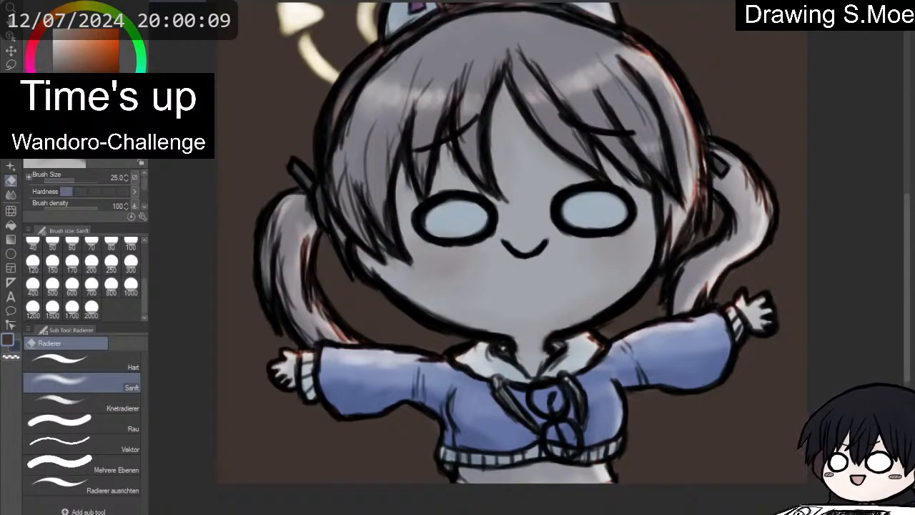
pyautogui.moveTo(529, 236); pyautogui.dragTo(535, 322)
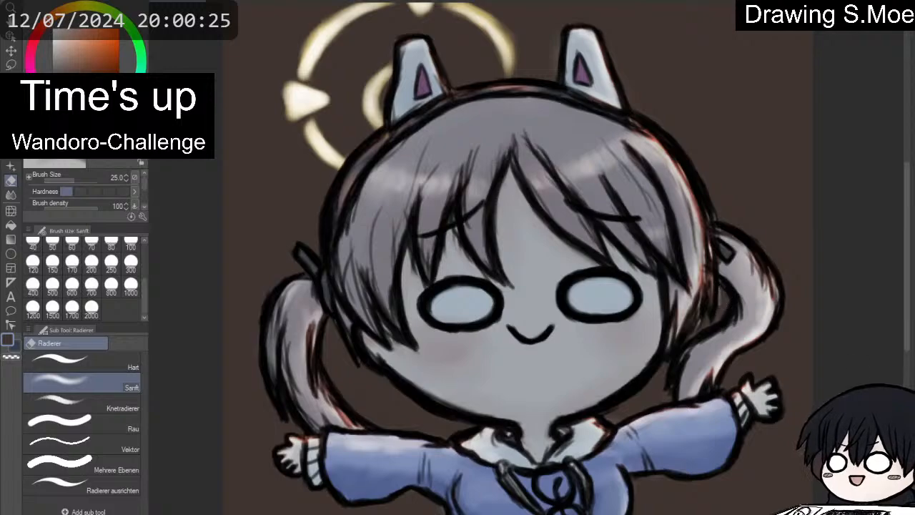
pyautogui.moveTo(712, 297)
pyautogui.mouseDown()
pyautogui.moveTo(722, 305)
pyautogui.moveTo(722, 296)
pyautogui.mouseUp()
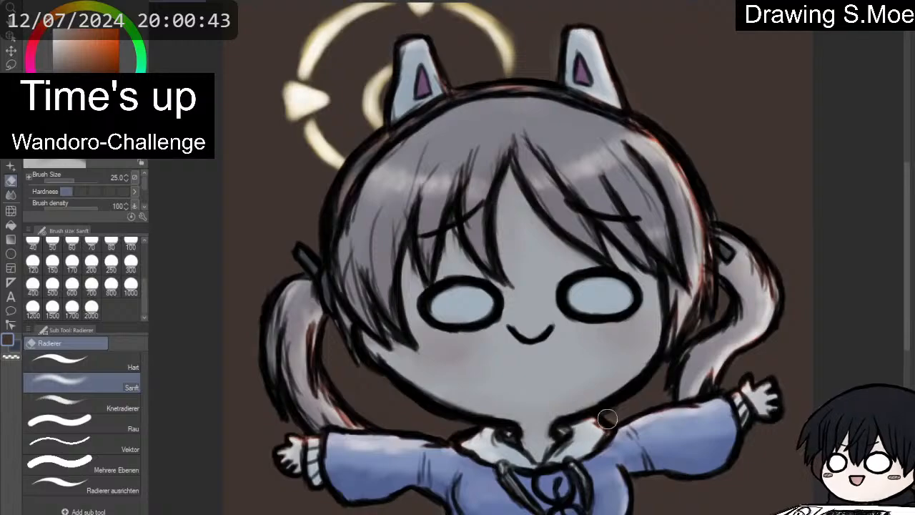
# Pick a pale cream for the halo, hide the brown background and switch to the Überblenden blending brush at size 30.
pyautogui.scroll(-1, 563, 185)
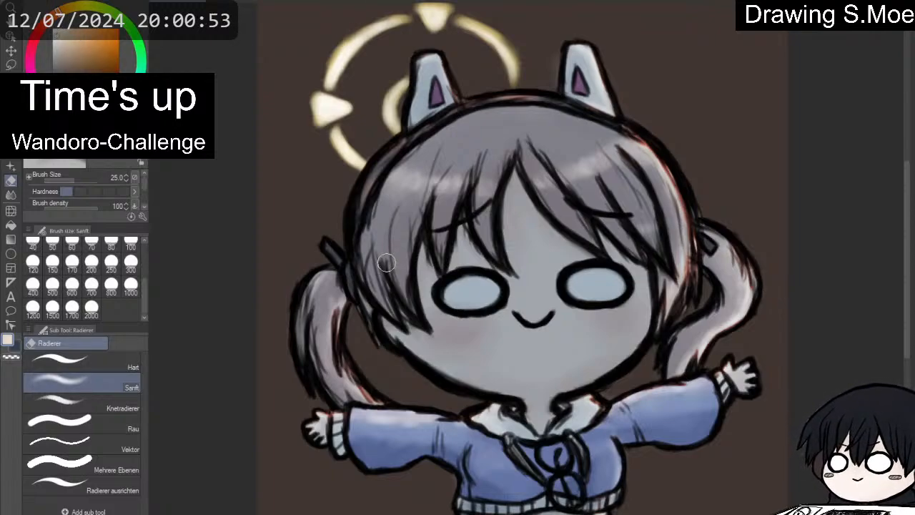
pyautogui.press('p')
pyautogui.press('p')
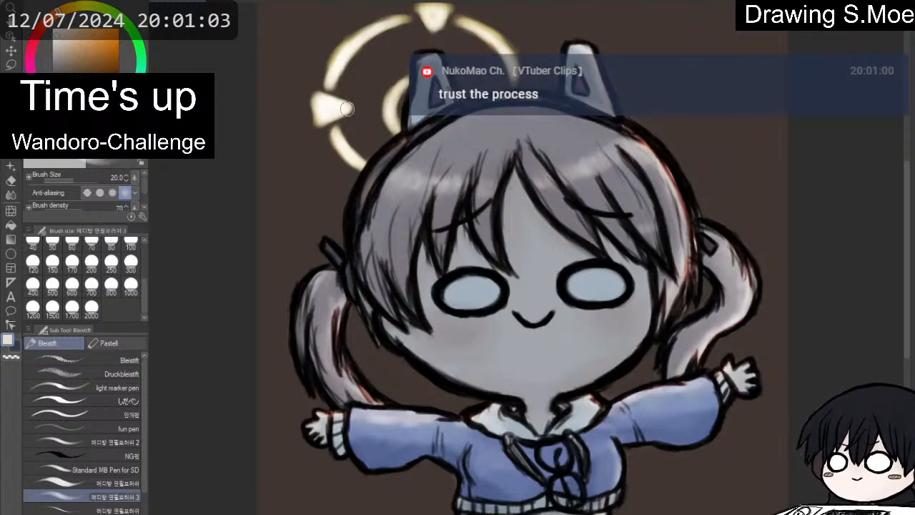
pyautogui.press('j')
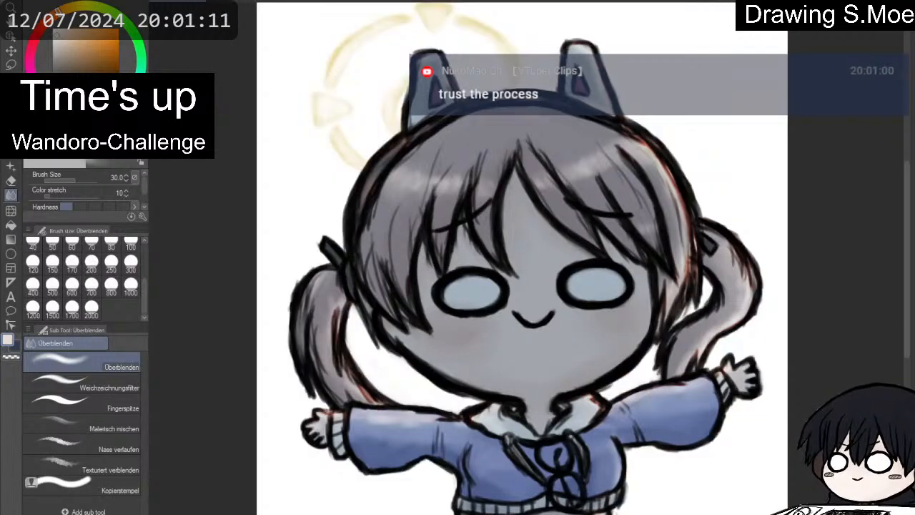
pyautogui.scroll(-2, 459, 188)
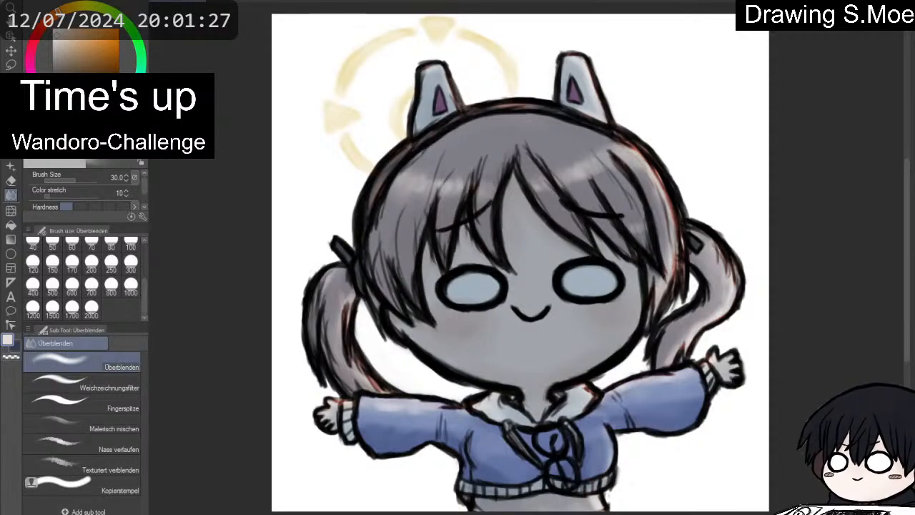
pyautogui.hotkey('ctrl', 'z')
pyautogui.hotkey('ctrl', 'y')
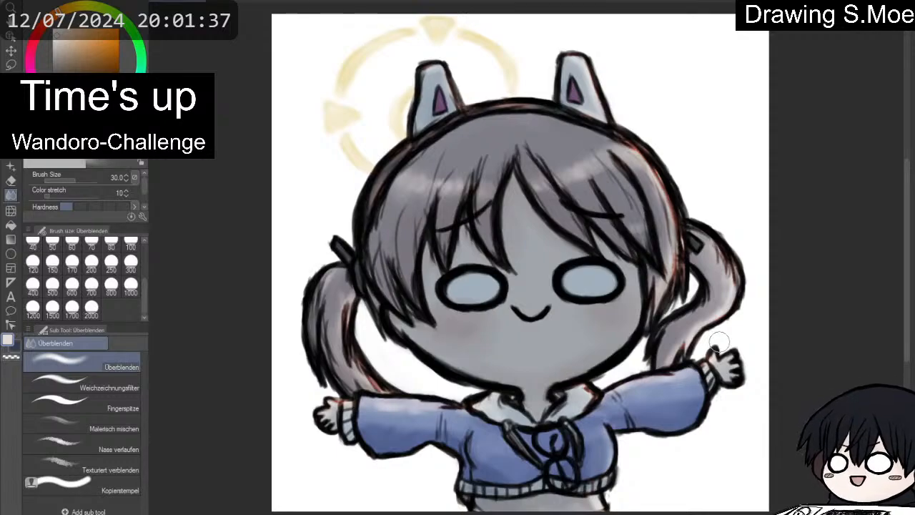
pyautogui.scroll(2, 719, 342)
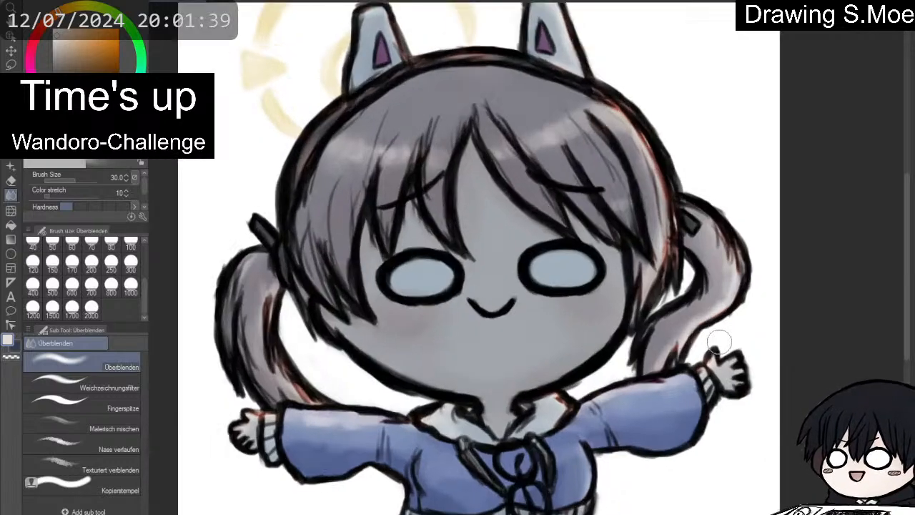
pyautogui.scroll(-3, 719, 342)
pyautogui.scroll(1, 719, 342)
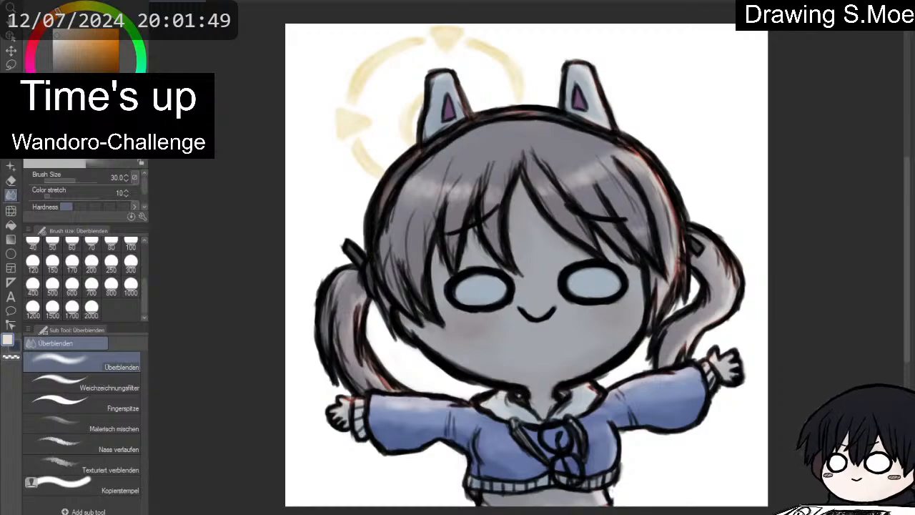
# Pick black as the drawing colour and choose the 메디방 연필브러쉬 2 pencil brush.
pyautogui.click(93, 70)
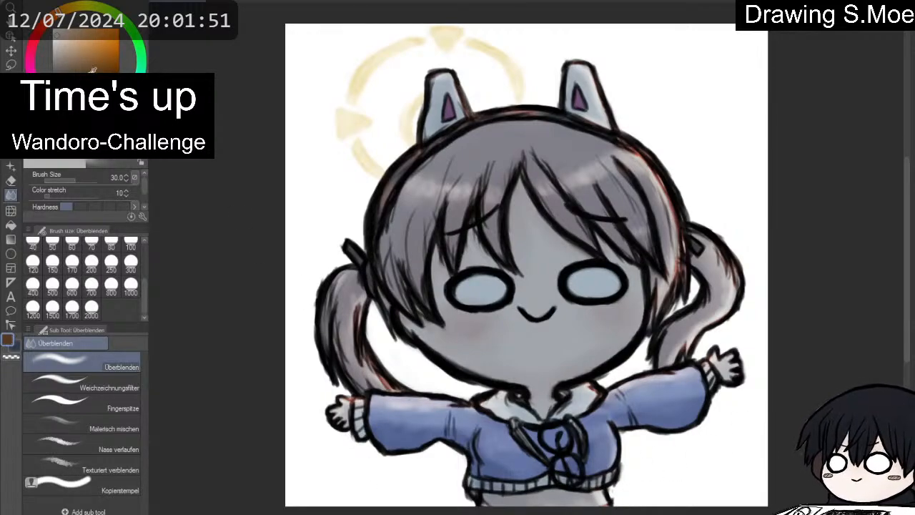
pyautogui.moveTo(93, 69); pyautogui.dragTo(90, 96)
pyautogui.click(11, 123)
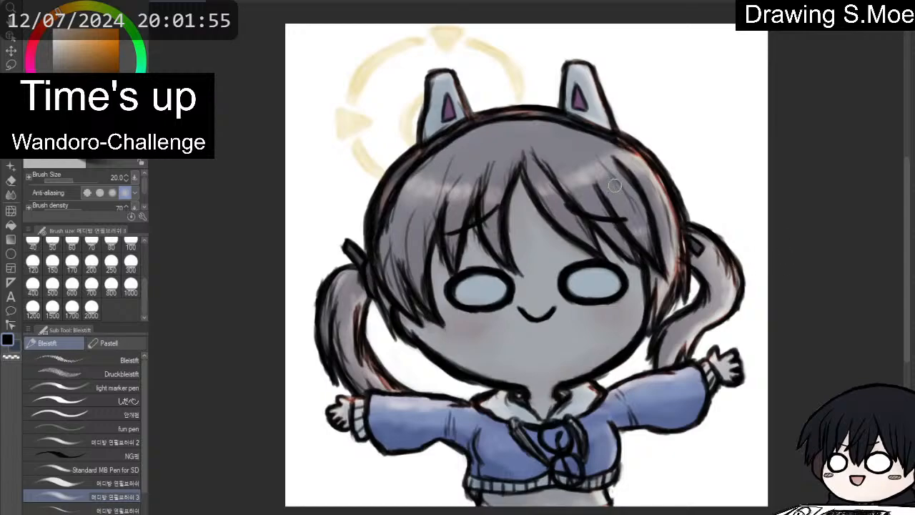
pyautogui.click(119, 443)
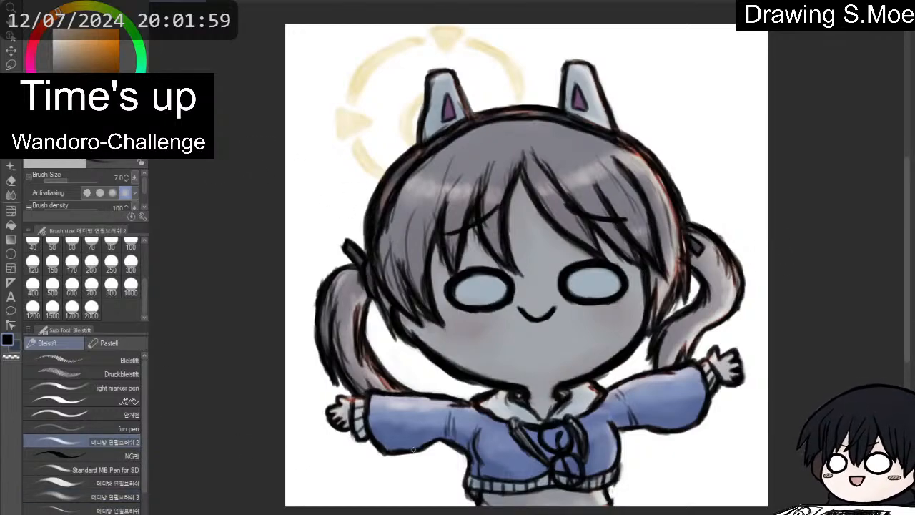
# Try starting the signature with an @ sign on the blue sleeve using the size 7 pencil, and undo it.
pyautogui.scroll(1, 679, 428)
pyautogui.scroll(2, 679, 427)
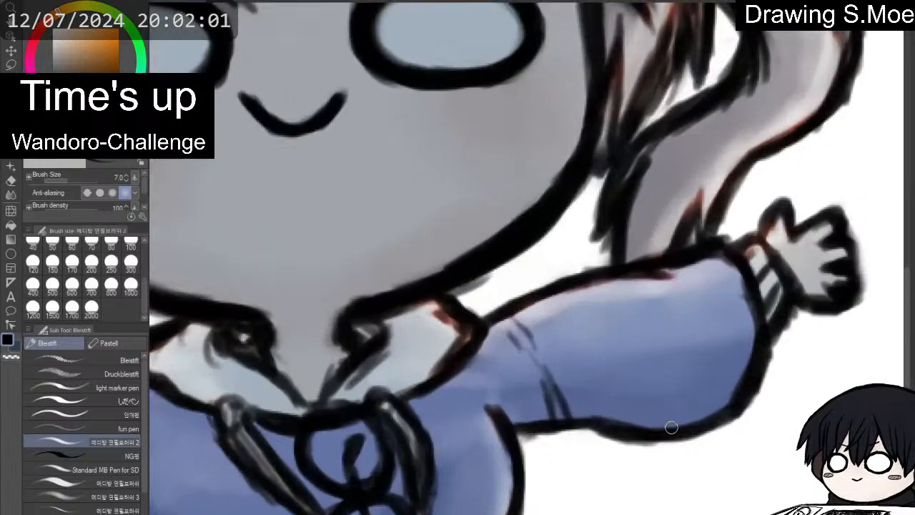
pyautogui.scroll(-3, 672, 428)
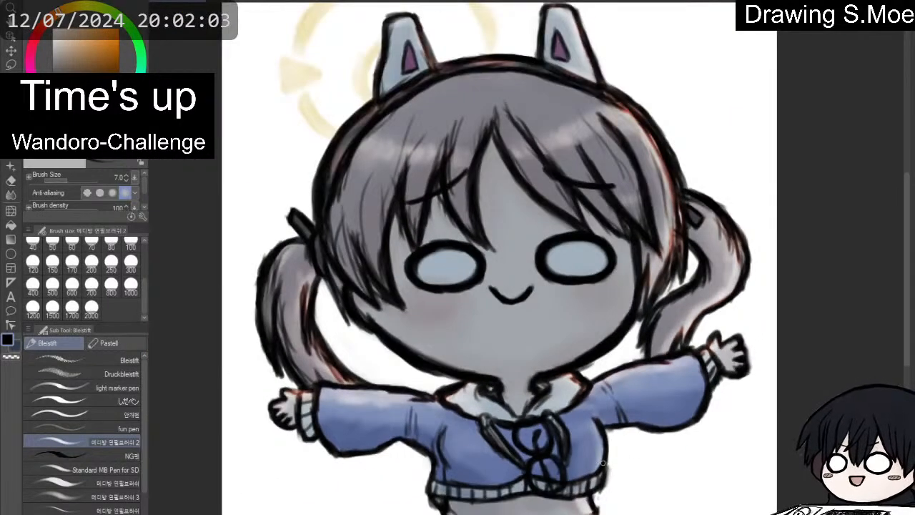
pyautogui.scroll(-1, 603, 463)
pyautogui.scroll(6, 389, 445)
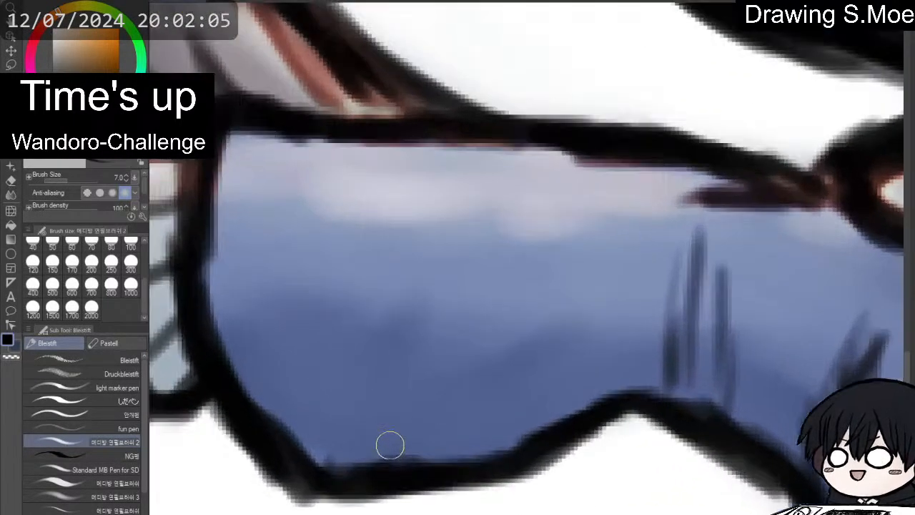
pyautogui.scroll(1, 390, 446)
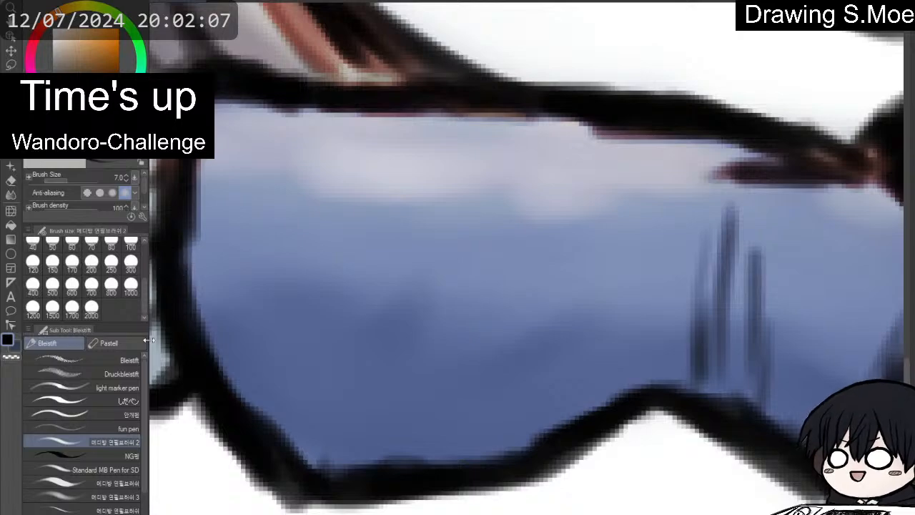
pyautogui.moveTo(370, 349)
pyautogui.mouseDown()
pyautogui.moveTo(404, 334)
pyautogui.moveTo(351, 326)
pyautogui.moveTo(382, 379)
pyautogui.mouseUp()
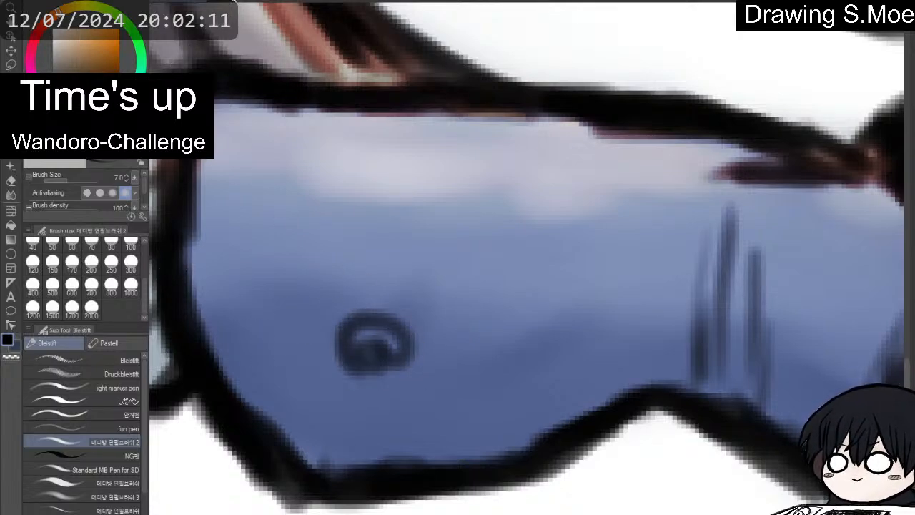
pyautogui.hotkey('ctrl', 'z')
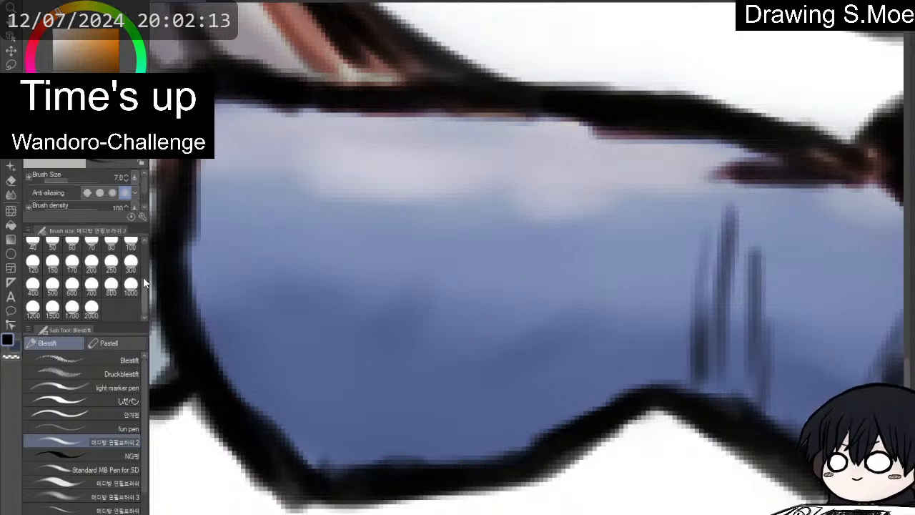
# Set the pencil size to 5 and handwrite the artist's @ handle as a signature across the lower part of the blue sleeve.
pyautogui.scroll(5, 129, 279)
pyautogui.click(52, 270)
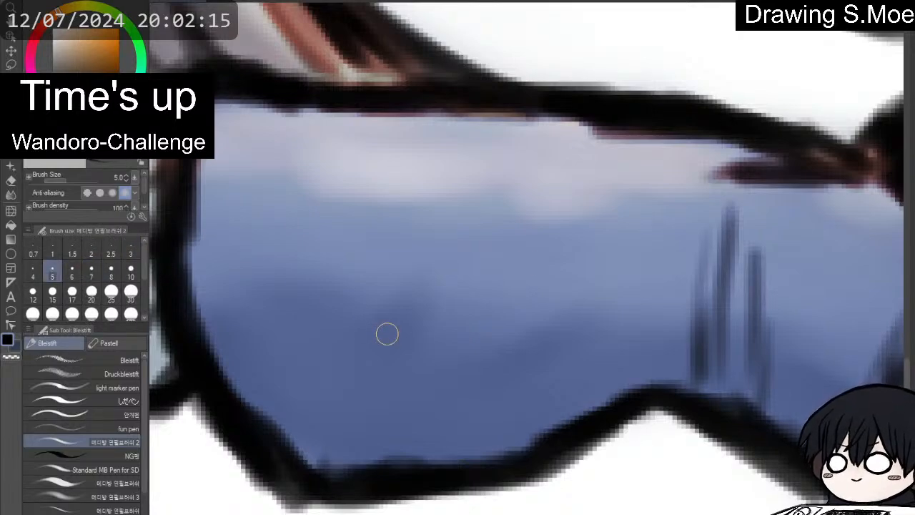
pyautogui.moveTo(387, 334)
pyautogui.mouseDown()
pyautogui.moveTo(367, 347)
pyautogui.moveTo(405, 332)
pyautogui.moveTo(357, 323)
pyautogui.moveTo(395, 377)
pyautogui.moveTo(417, 374)
pyautogui.mouseUp()
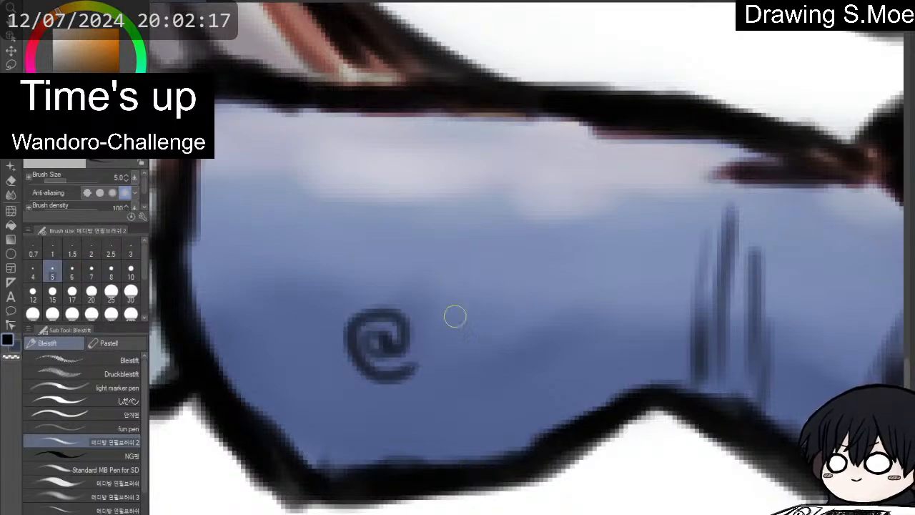
pyautogui.moveTo(430, 314)
pyautogui.mouseDown()
pyautogui.moveTo(468, 312)
pyautogui.moveTo(446, 350)
pyautogui.mouseUp()
pyautogui.moveTo(497, 335)
pyautogui.mouseDown()
pyautogui.moveTo(500, 351)
pyautogui.moveTo(502, 336)
pyautogui.moveTo(528, 356)
pyautogui.mouseUp()
pyautogui.moveTo(573, 336)
pyautogui.mouseDown()
pyautogui.moveTo(595, 327)
pyautogui.moveTo(605, 345)
pyautogui.moveTo(624, 330)
pyautogui.mouseUp()
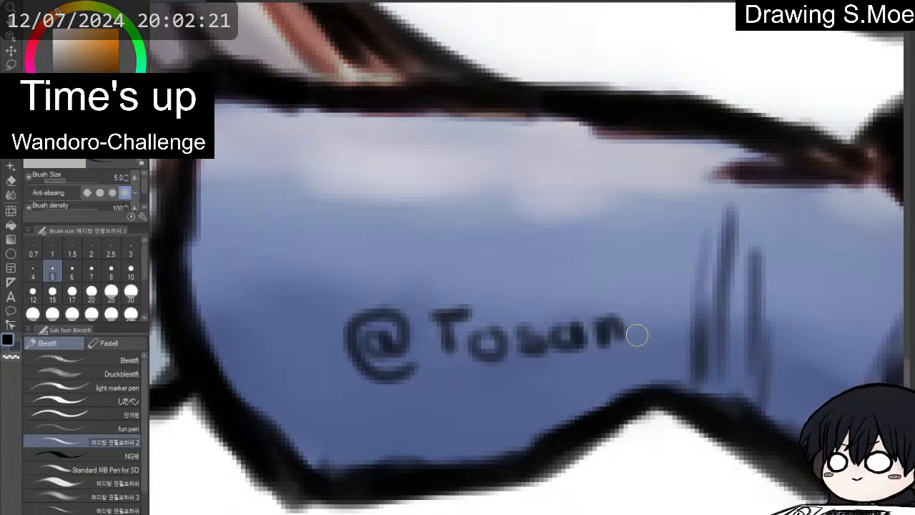
pyautogui.click(633, 331)
pyautogui.moveTo(660, 285)
pyautogui.mouseDown()
pyautogui.moveTo(671, 302)
pyautogui.moveTo(701, 284)
pyautogui.moveTo(680, 348)
pyautogui.mouseUp()
pyautogui.moveTo(711, 321)
pyautogui.mouseDown()
pyautogui.moveTo(749, 353)
pyautogui.moveTo(756, 325)
pyautogui.mouseUp()
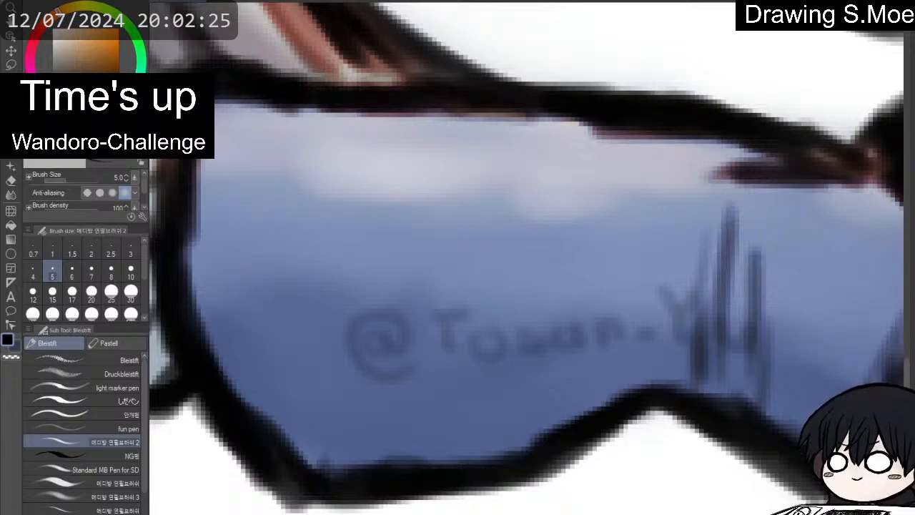
pyautogui.scroll(-4, 640, 223)
pyautogui.moveTo(645, 188); pyautogui.dragTo(223, 471)
pyautogui.moveTo(231, 412)
pyautogui.mouseDown()
pyautogui.moveTo(303, 282)
pyautogui.moveTo(314, 284)
pyautogui.mouseUp()
pyautogui.scroll(-4, 311, 283)
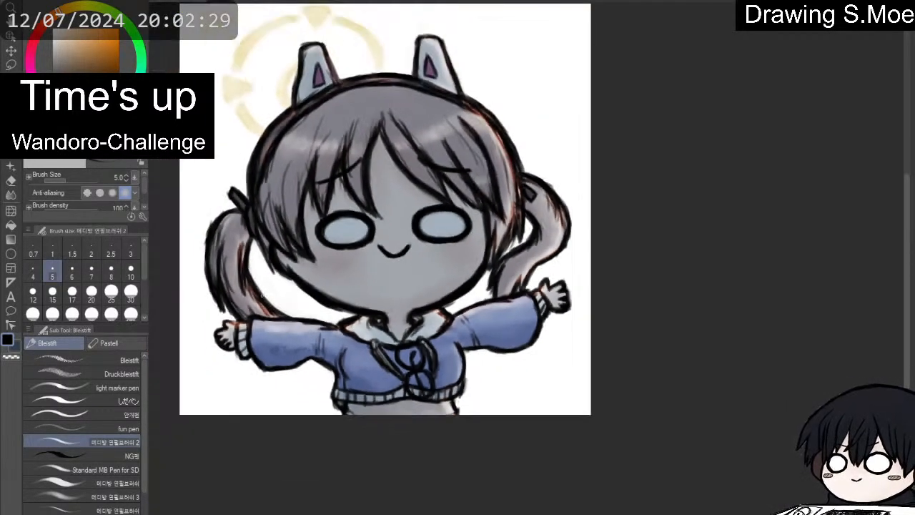
pyautogui.scroll(-1, 190, 291)
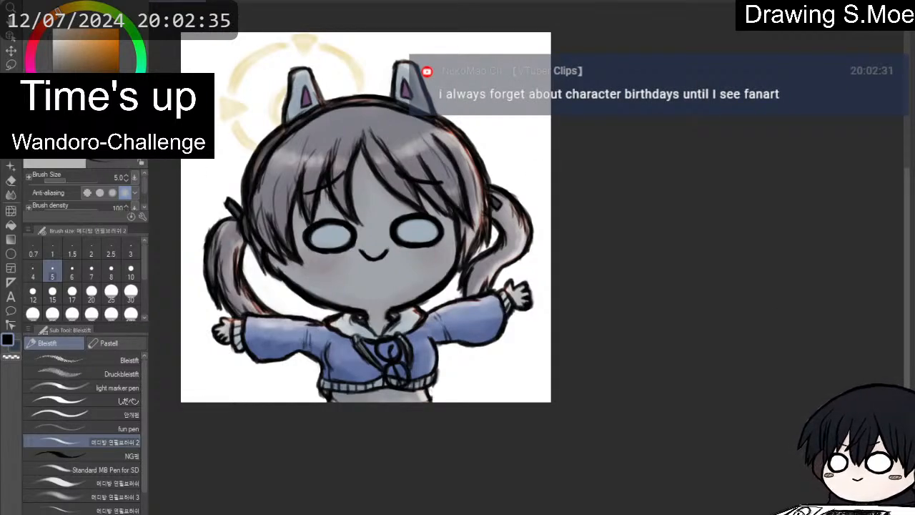
pyautogui.hotkey('ctrl', '0')
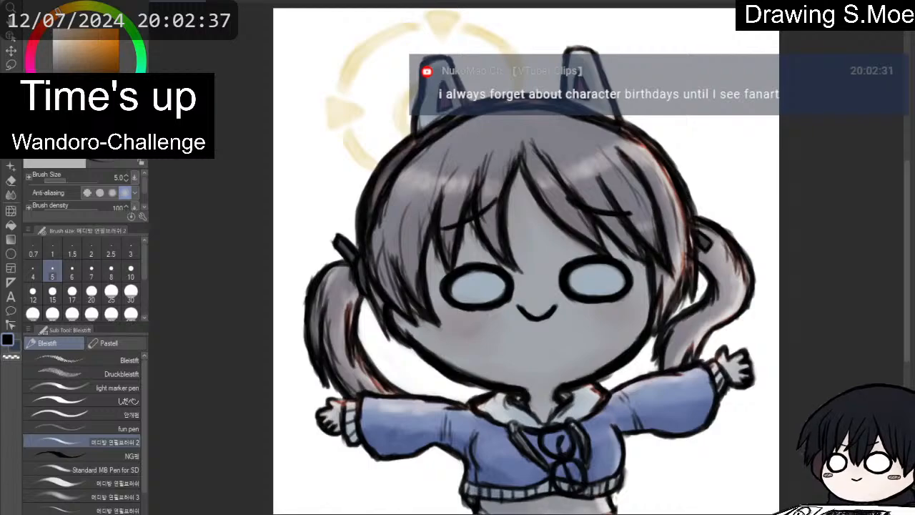
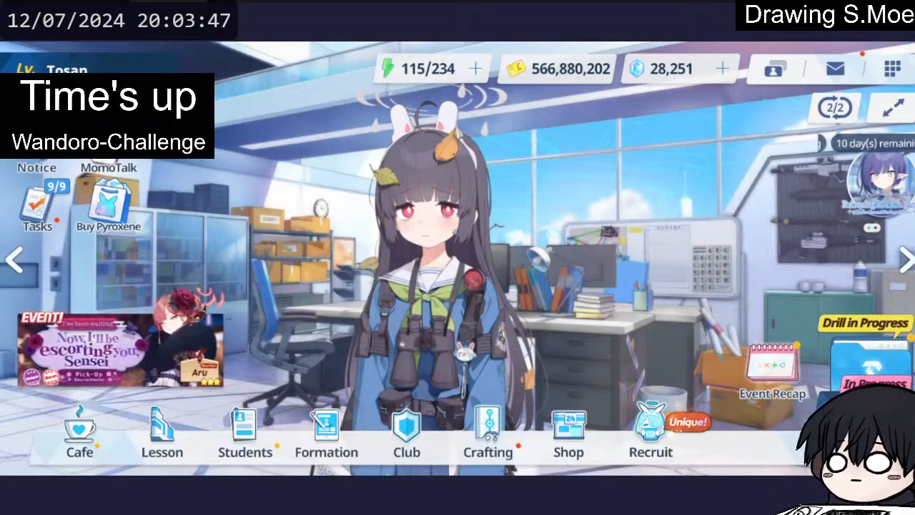
# In the game lobby, interact with the displayed student and switch to her swimsuit version.
pyautogui.click(470, 225)
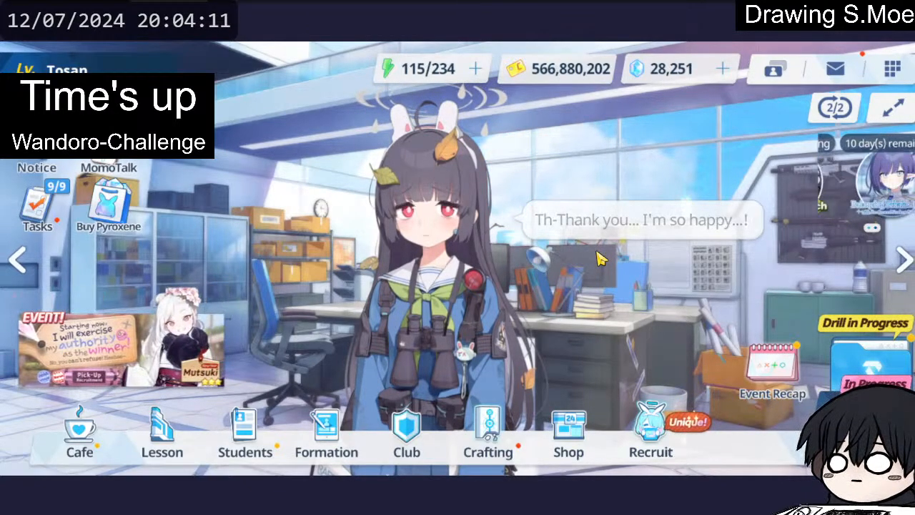
pyautogui.click(905, 264)
pyautogui.click(905, 265)
pyautogui.click(905, 265)
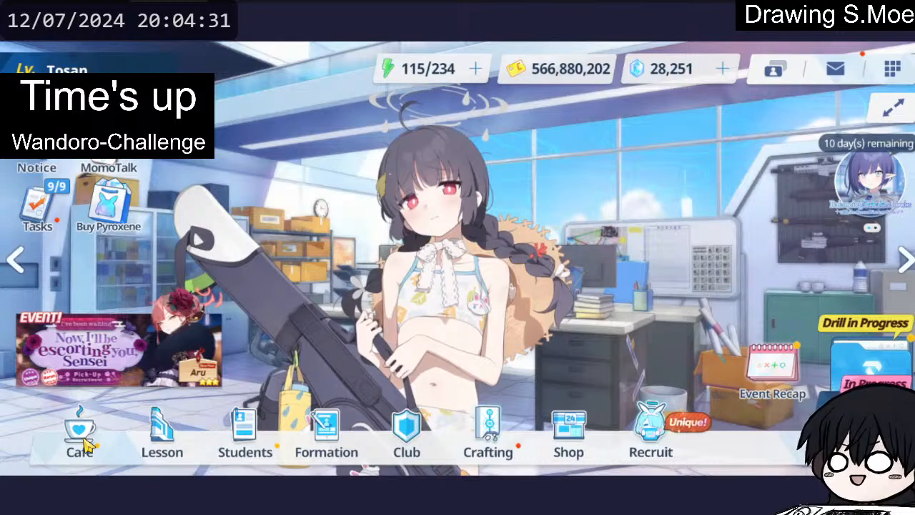
# Open the Cafe and greet the visiting students marked for interaction.
pyautogui.click(83, 438)
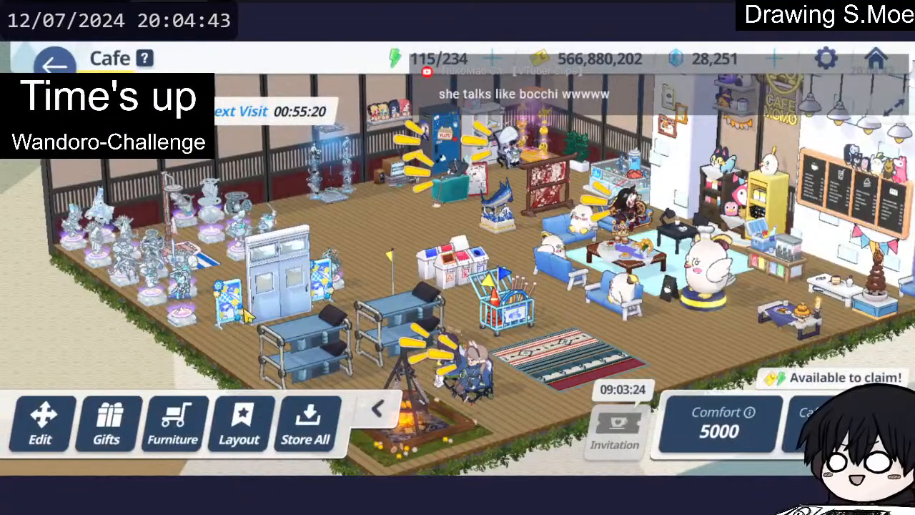
pyautogui.click(444, 354)
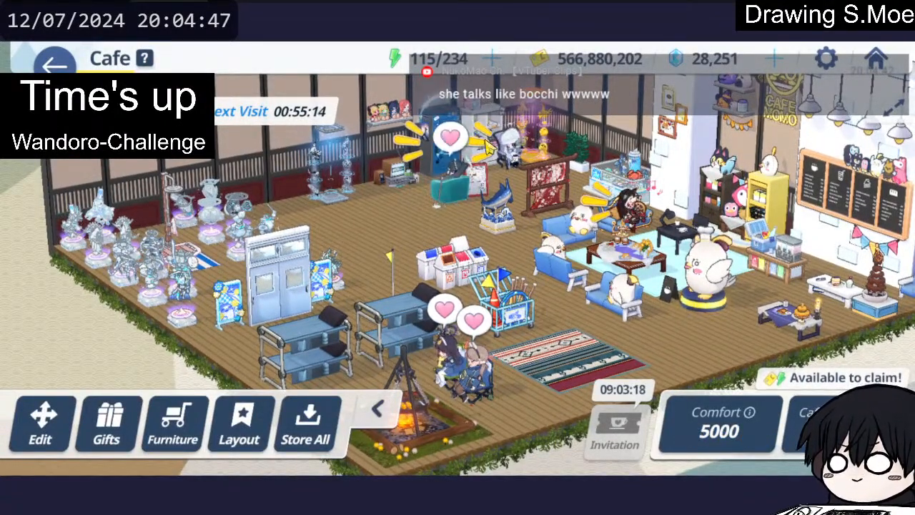
pyautogui.click(619, 223)
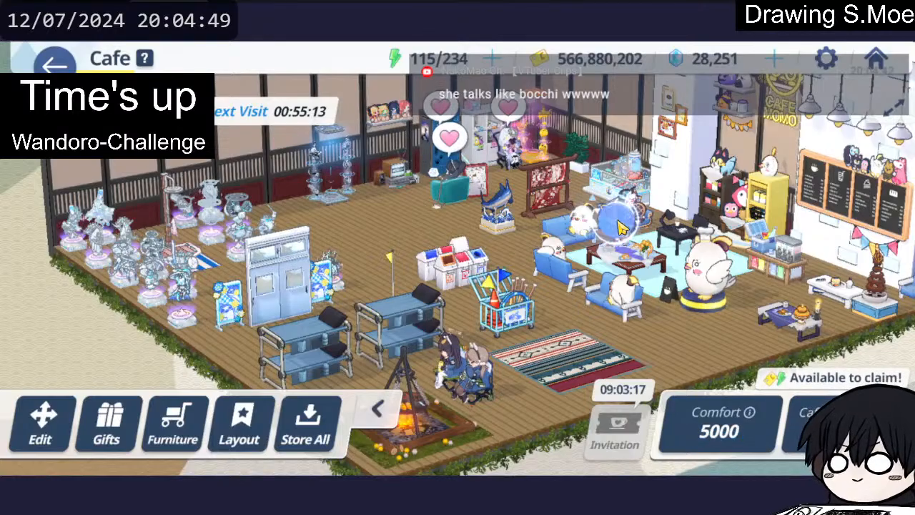
# Examine the two students seated beside the campfire up close.
pyautogui.scroll(3, 481, 356)
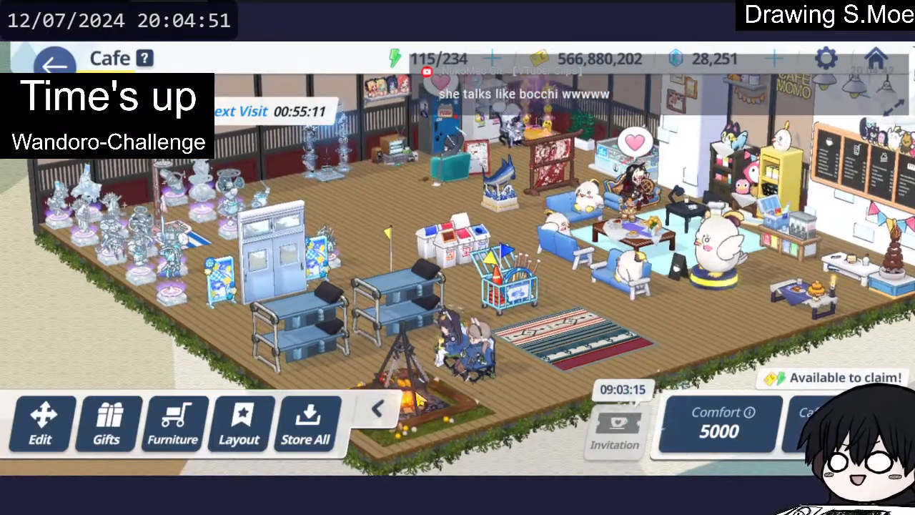
pyautogui.scroll(5, 457, 361)
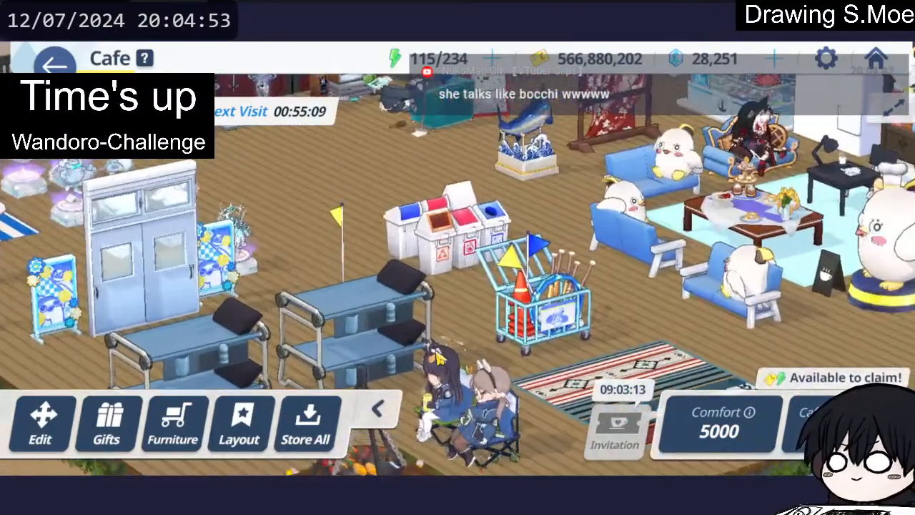
pyautogui.scroll(-5, 449, 366)
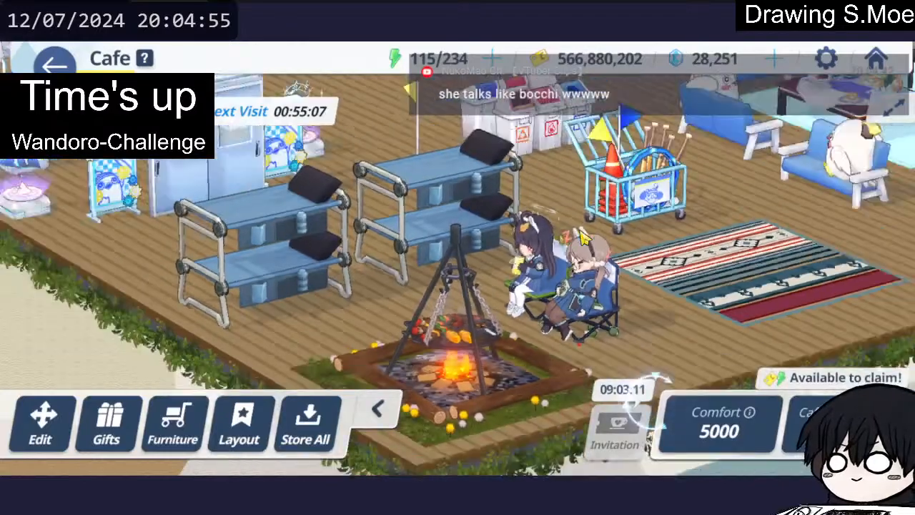
pyautogui.scroll(5, 574, 245)
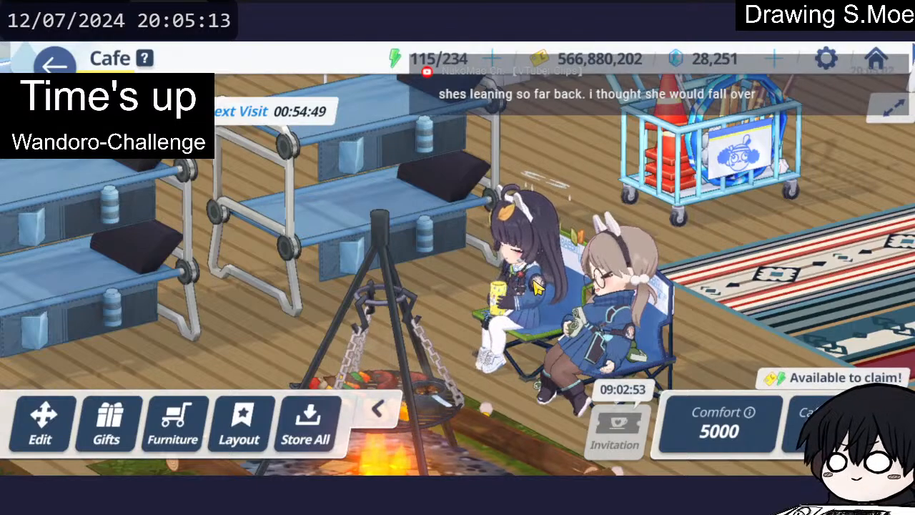
# Switch to cafe No. 2 and greet the black-haired student sitting at the dark wooden workbench.
pyautogui.click(77, 111)
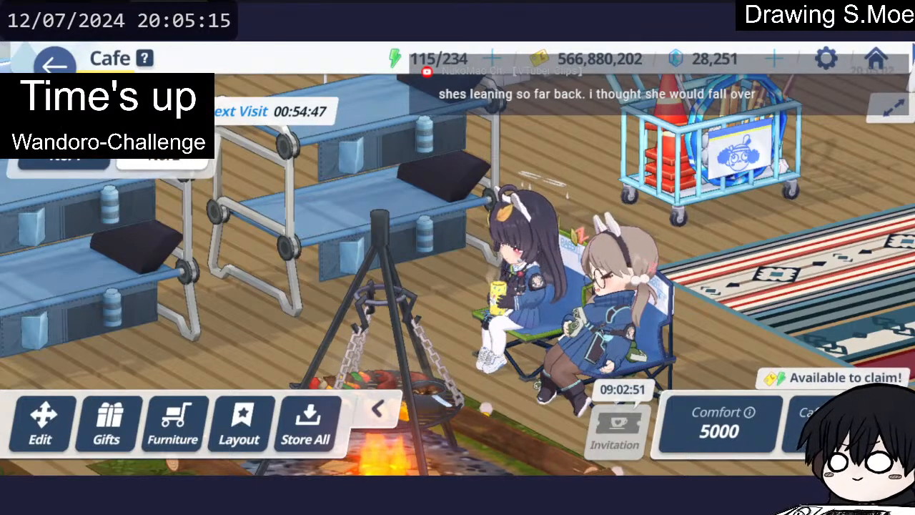
pyautogui.click(193, 161)
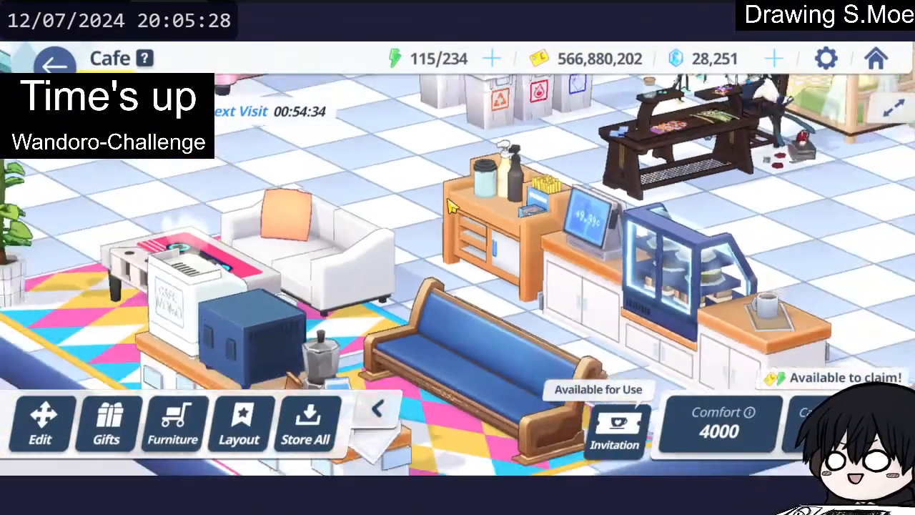
pyautogui.scroll(-3, 452, 208)
pyautogui.moveTo(452, 207); pyautogui.dragTo(394, 384)
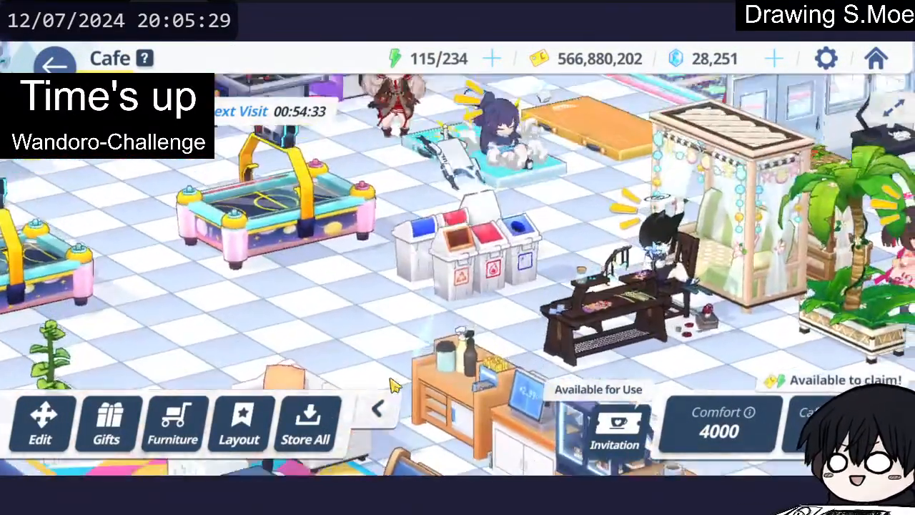
pyautogui.click(591, 293)
pyautogui.moveTo(614, 295); pyautogui.dragTo(505, 304)
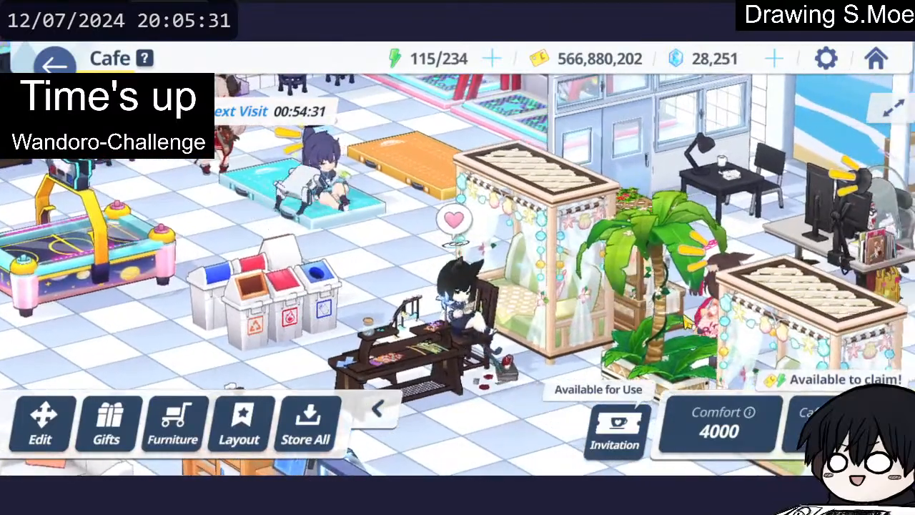
# Greet the remaining marked students by the palm tree, at the computer desk, on the blue mat and near the arcade machines.
pyautogui.click(729, 293)
pyautogui.click(889, 235)
pyautogui.moveTo(644, 207); pyautogui.dragTo(540, 261)
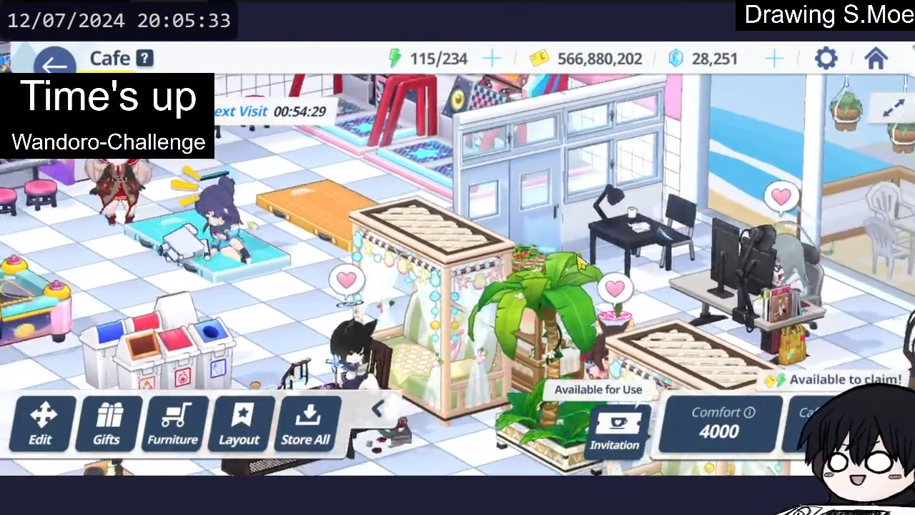
pyautogui.click(313, 206)
pyautogui.click(146, 194)
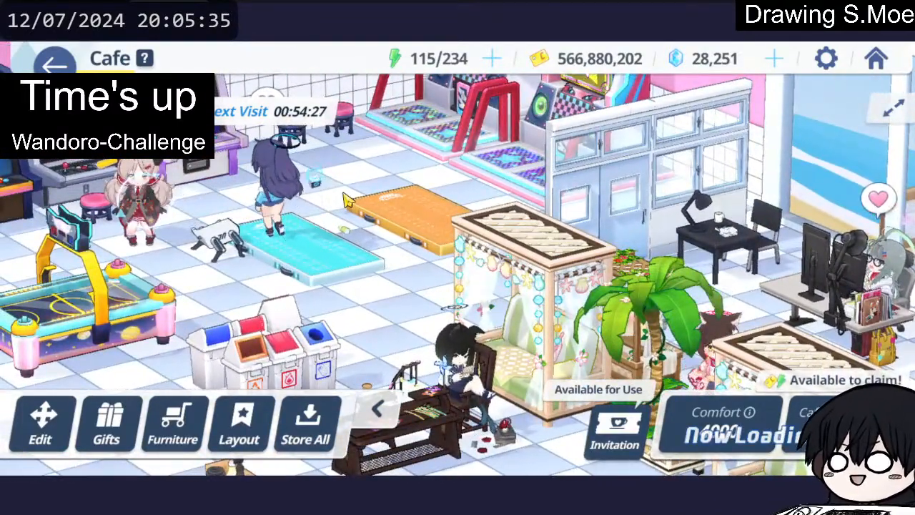
pyautogui.scroll(-3, 428, 340)
pyautogui.scroll(-4, 427, 340)
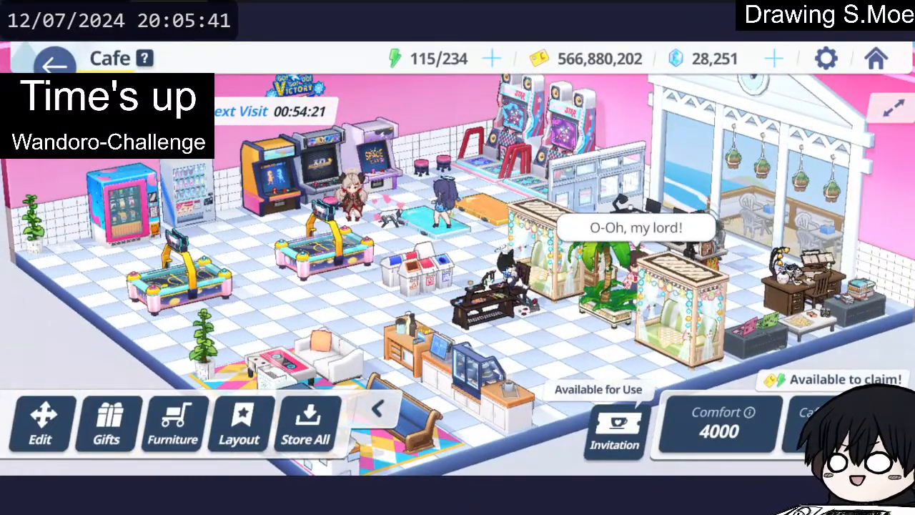
# Return to the lobby, browse to the RABBIT student's artwork by way of the other displays, and pat her head.
pyautogui.click(877, 60)
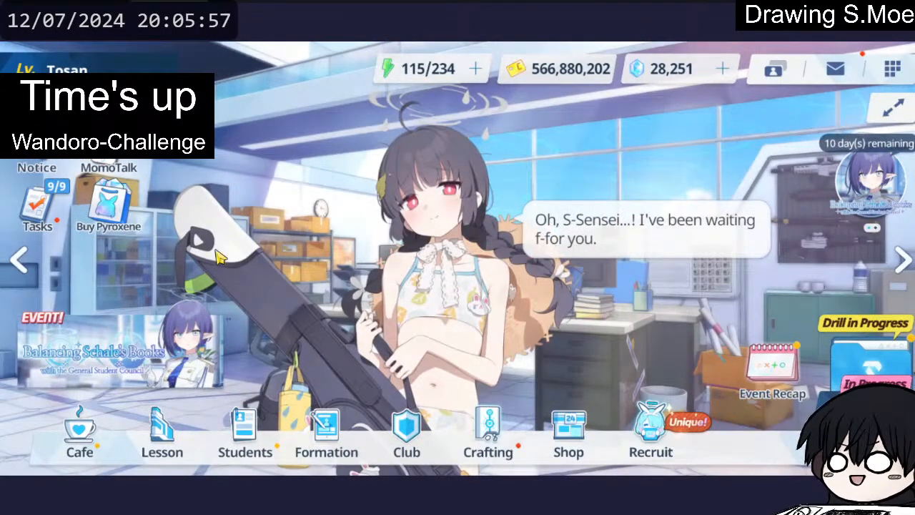
pyautogui.click(18, 263)
pyautogui.click(18, 262)
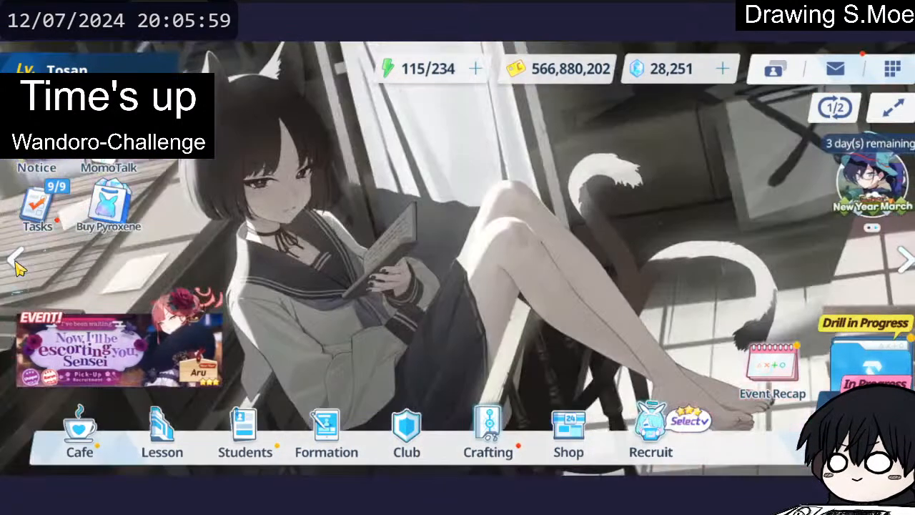
pyautogui.click(18, 262)
pyautogui.click(836, 108)
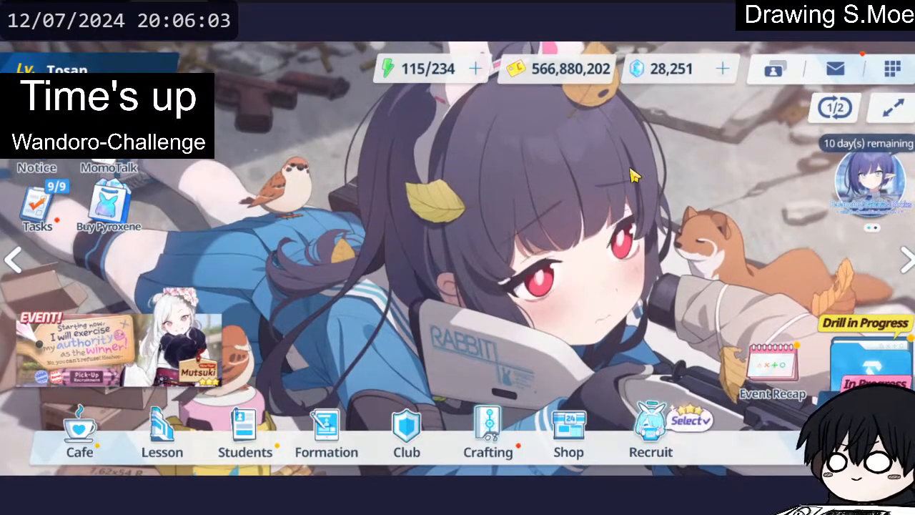
pyautogui.moveTo(494, 154)
pyautogui.mouseDown()
pyautogui.moveTo(589, 118)
pyautogui.moveTo(448, 174)
pyautogui.moveTo(431, 215)
pyautogui.moveTo(600, 145)
pyautogui.moveTo(387, 245)
pyautogui.moveTo(614, 131)
pyautogui.moveTo(537, 168)
pyautogui.mouseUp()
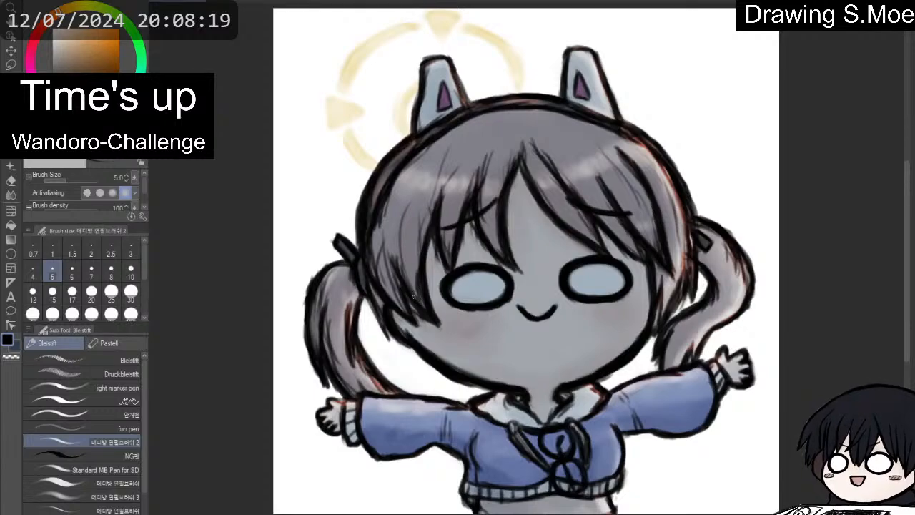
pyautogui.scroll(2, 214, 364)
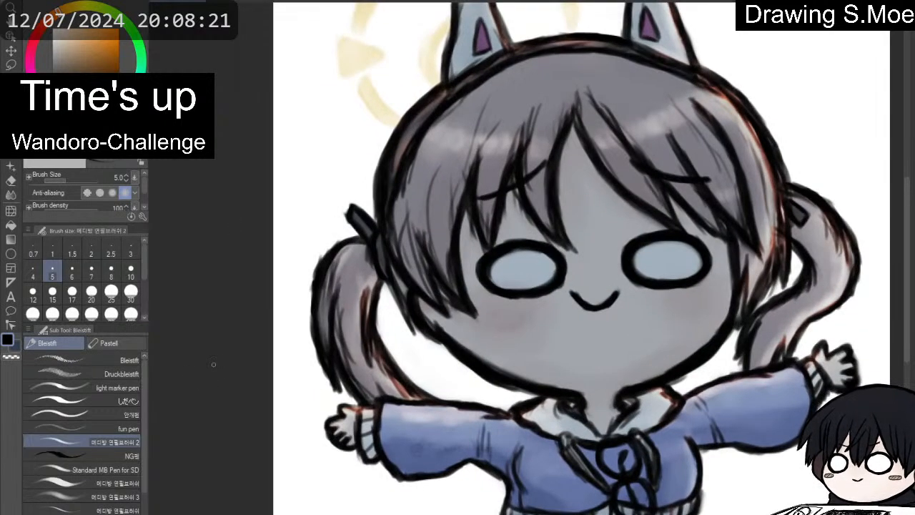
pyautogui.scroll(-3, 214, 364)
pyautogui.scroll(3, 214, 365)
pyautogui.scroll(-2, 214, 365)
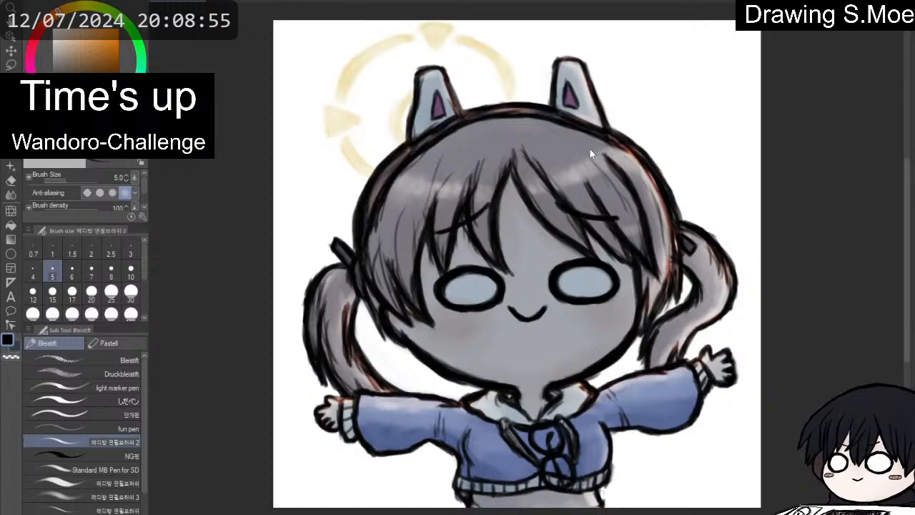
# Leave the finished bunny-ear drawing and set up a blank white square canvas for a new sketch.
pyautogui.click(616, 112)
pyautogui.scroll(2, 598, 227)
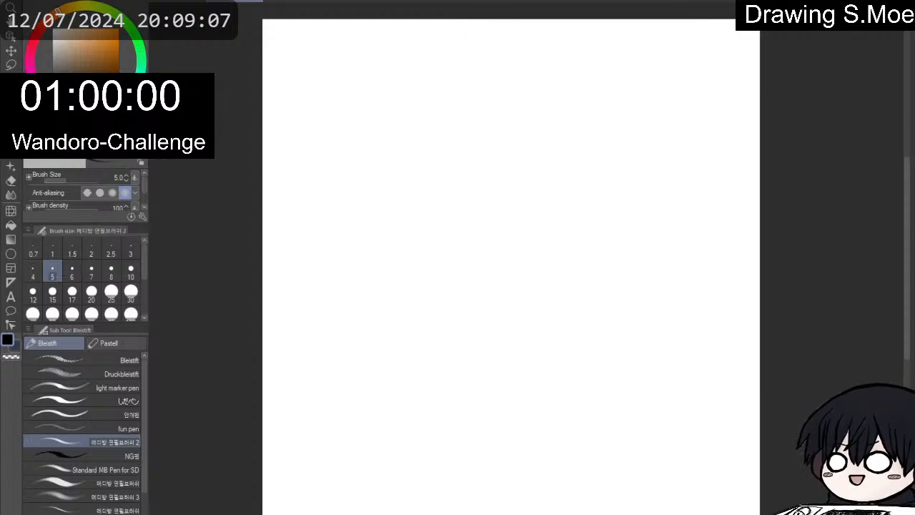
pyautogui.scroll(2, 760, 279)
pyautogui.scroll(-5, 760, 279)
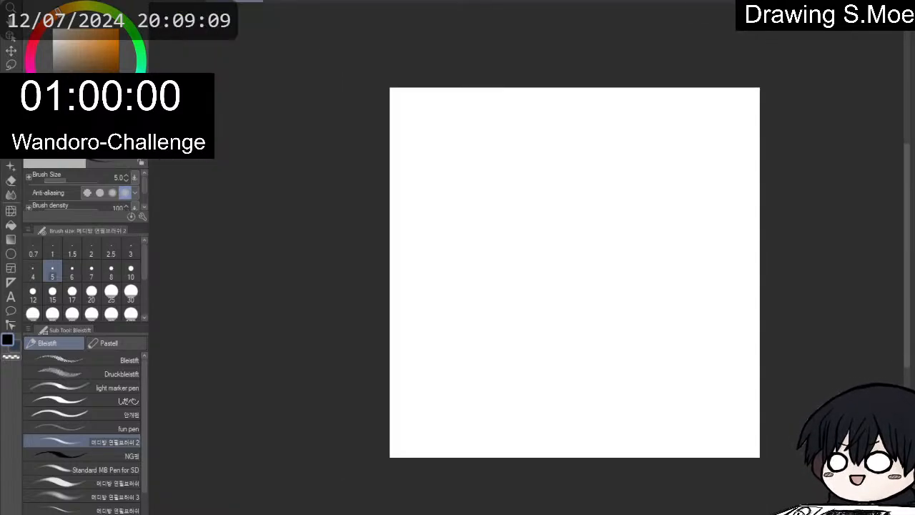
pyautogui.scroll(2, 760, 279)
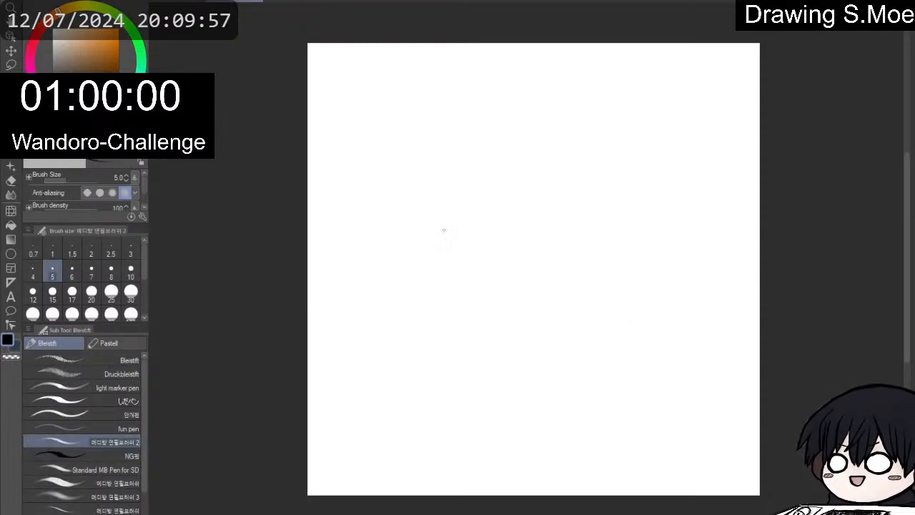
# Sketch the first light arcs of a head circle near the middle of the blank canvas.
pyautogui.moveTo(518, 214); pyautogui.dragTo(483, 263)
pyautogui.moveTo(495, 204)
pyautogui.mouseDown()
pyautogui.moveTo(472, 289)
pyautogui.moveTo(453, 285)
pyautogui.mouseUp()
pyautogui.moveTo(493, 214); pyautogui.dragTo(540, 211)
pyautogui.scroll(3, 492, 218)
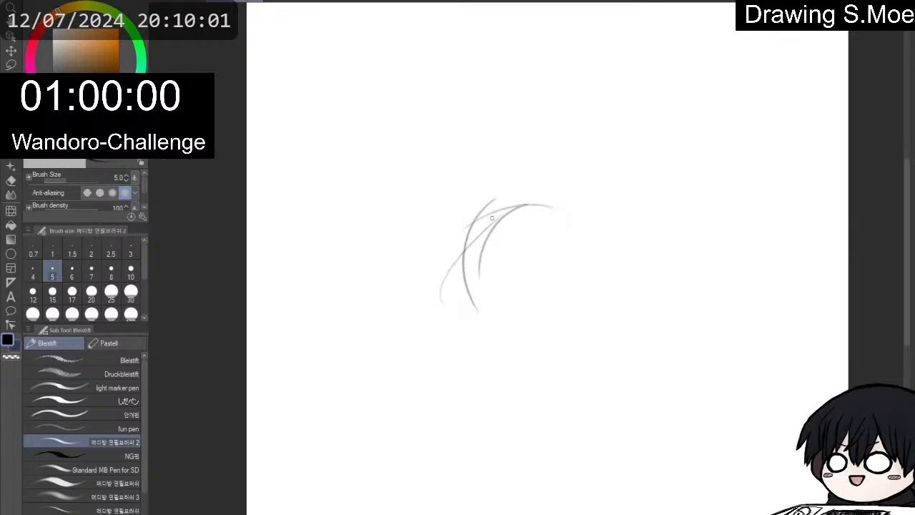
# Set the pencil size to 7 and extend the arcs over the crown and down both sides of the head circle.
pyautogui.click(91, 270)
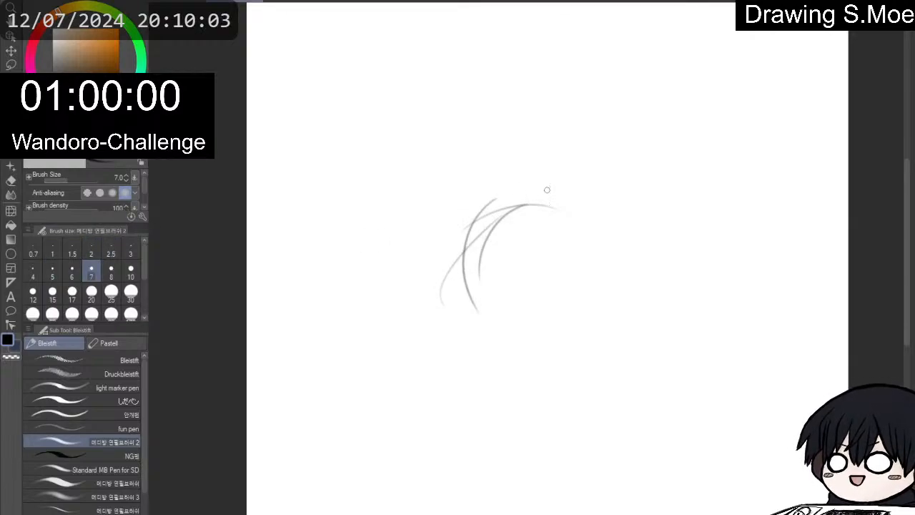
pyautogui.moveTo(535, 173)
pyautogui.mouseDown()
pyautogui.moveTo(465, 243)
pyautogui.moveTo(449, 315)
pyautogui.mouseUp()
pyautogui.moveTo(492, 236); pyautogui.dragTo(493, 323)
pyautogui.moveTo(458, 297)
pyautogui.mouseDown()
pyautogui.moveTo(536, 176)
pyautogui.moveTo(670, 286)
pyautogui.moveTo(639, 342)
pyautogui.mouseUp()
pyautogui.moveTo(620, 226)
pyautogui.mouseDown()
pyautogui.moveTo(509, 199)
pyautogui.moveTo(484, 368)
pyautogui.mouseUp()
pyautogui.moveTo(477, 236); pyautogui.dragTo(488, 373)
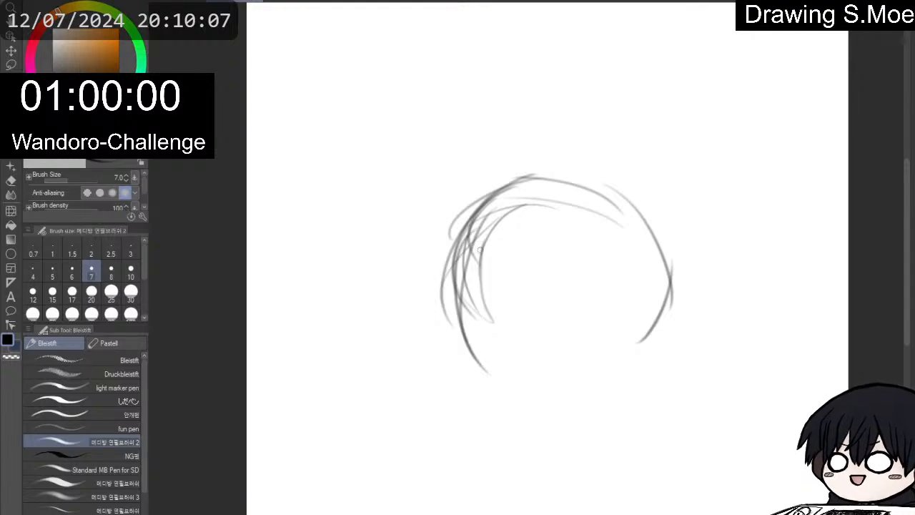
# Widen the head into a full closed circle with loose, overlapping construction strokes all the way around.
pyautogui.moveTo(457, 257); pyautogui.dragTo(576, 427)
pyautogui.moveTo(426, 357); pyautogui.dragTo(619, 412)
pyautogui.moveTo(495, 433)
pyautogui.mouseDown()
pyautogui.moveTo(687, 290)
pyautogui.moveTo(565, 183)
pyautogui.moveTo(411, 247)
pyautogui.moveTo(406, 307)
pyautogui.mouseUp()
pyautogui.moveTo(451, 240)
pyautogui.mouseDown()
pyautogui.moveTo(486, 348)
pyautogui.moveTo(458, 254)
pyautogui.mouseUp()
pyautogui.moveTo(407, 289); pyautogui.dragTo(528, 162)
pyautogui.moveTo(472, 179)
pyautogui.mouseDown()
pyautogui.moveTo(605, 182)
pyautogui.moveTo(692, 249)
pyautogui.mouseUp()
pyautogui.moveTo(679, 198); pyautogui.dragTo(706, 352)
pyautogui.moveTo(699, 333)
pyautogui.mouseDown()
pyautogui.moveTo(613, 406)
pyautogui.moveTo(486, 428)
pyautogui.mouseUp()
pyautogui.moveTo(389, 350)
pyautogui.mouseDown()
pyautogui.moveTo(400, 246)
pyautogui.moveTo(540, 148)
pyautogui.moveTo(683, 236)
pyautogui.moveTo(647, 366)
pyautogui.mouseUp()
pyautogui.moveTo(605, 386)
pyautogui.mouseDown()
pyautogui.moveTo(498, 405)
pyautogui.moveTo(389, 261)
pyautogui.mouseUp()
pyautogui.moveTo(362, 301)
pyautogui.mouseDown()
pyautogui.moveTo(429, 179)
pyautogui.moveTo(500, 151)
pyautogui.moveTo(629, 161)
pyautogui.mouseUp()
pyautogui.moveTo(622, 159)
pyautogui.mouseDown()
pyautogui.moveTo(680, 239)
pyautogui.moveTo(453, 237)
pyautogui.mouseUp()
pyautogui.moveTo(433, 174)
pyautogui.mouseDown()
pyautogui.moveTo(394, 239)
pyautogui.moveTo(432, 377)
pyautogui.mouseUp()
pyautogui.moveTo(399, 277); pyautogui.dragTo(507, 437)
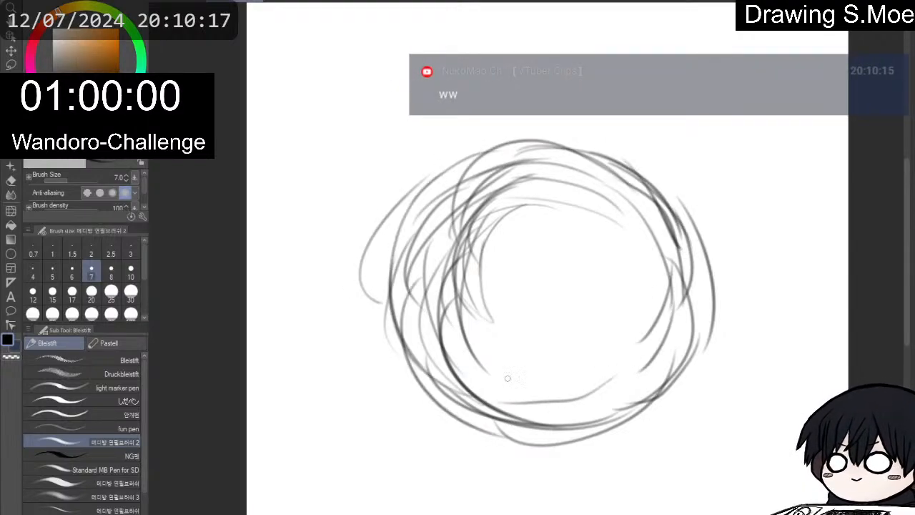
pyautogui.moveTo(422, 362); pyautogui.dragTo(637, 388)
# Sketch a vertical centre guideline through the head circle from crown to chin with repeated strokes.
pyautogui.moveTo(579, 431); pyautogui.dragTo(580, 288)
pyautogui.moveTo(554, 236); pyautogui.dragTo(551, 390)
pyautogui.moveTo(551, 186)
pyautogui.mouseDown()
pyautogui.moveTo(552, 368)
pyautogui.moveTo(538, 365)
pyautogui.mouseUp()
pyautogui.moveTo(542, 204)
pyautogui.mouseDown()
pyautogui.moveTo(551, 400)
pyautogui.moveTo(542, 265)
pyautogui.moveTo(549, 386)
pyautogui.mouseUp()
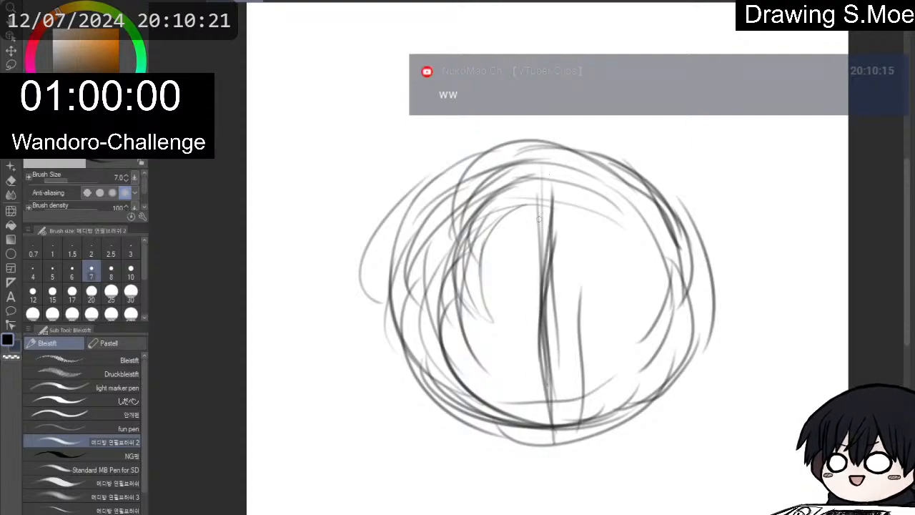
pyautogui.moveTo(554, 143); pyautogui.dragTo(545, 297)
pyautogui.moveTo(542, 215); pyautogui.dragTo(531, 361)
pyautogui.moveTo(542, 321); pyautogui.dragTo(543, 440)
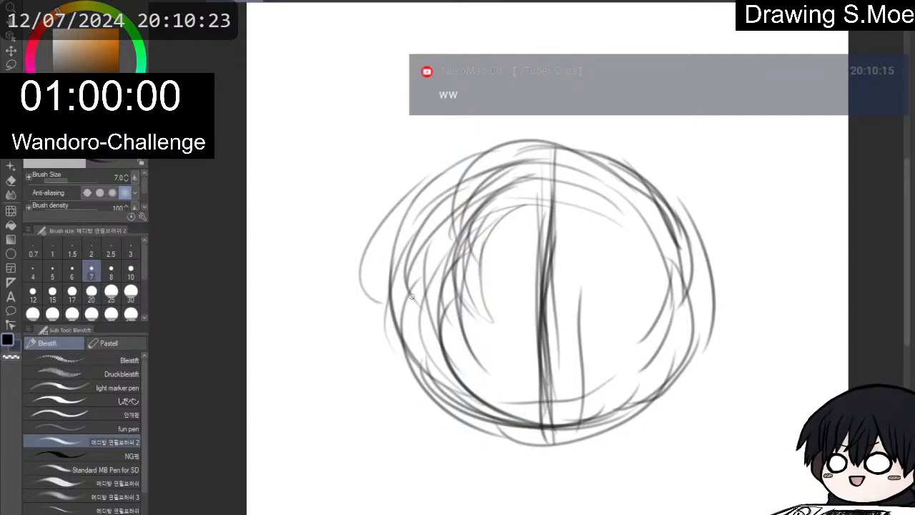
# Shape the lower-left cheek curve toward a pointed chin and strengthen the lower end of the centre guideline.
pyautogui.moveTo(409, 328); pyautogui.dragTo(462, 408)
pyautogui.moveTo(402, 329); pyautogui.dragTo(507, 442)
pyautogui.moveTo(433, 383); pyautogui.dragTo(540, 459)
pyautogui.moveTo(541, 388); pyautogui.dragTo(544, 449)
pyautogui.moveTo(541, 323); pyautogui.dragTo(545, 450)
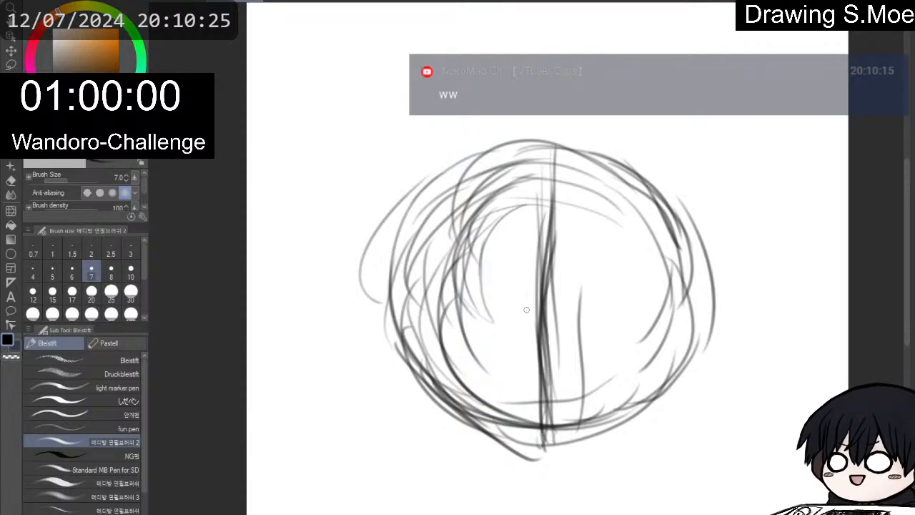
# Darken the upper centre guideline and draw a curved horizontal eye guideline across the face just below the middle.
pyautogui.moveTo(550, 395); pyautogui.dragTo(552, 241)
pyautogui.moveTo(552, 319); pyautogui.dragTo(535, 150)
pyautogui.moveTo(493, 307)
pyautogui.mouseDown()
pyautogui.moveTo(432, 323)
pyautogui.moveTo(590, 318)
pyautogui.moveTo(698, 338)
pyautogui.mouseUp()
pyautogui.moveTo(695, 330)
pyautogui.mouseDown()
pyautogui.moveTo(511, 314)
pyautogui.moveTo(421, 336)
pyautogui.moveTo(615, 304)
pyautogui.moveTo(678, 335)
pyautogui.moveTo(493, 309)
pyautogui.moveTo(409, 341)
pyautogui.mouseUp()
pyautogui.moveTo(491, 312)
pyautogui.mouseDown()
pyautogui.moveTo(644, 305)
pyautogui.moveTo(703, 349)
pyautogui.moveTo(461, 315)
pyautogui.moveTo(399, 361)
pyautogui.mouseUp()
# Redraw the jaw contour with strokes from the left cheek around the chin and up the right cheek.
pyautogui.moveTo(393, 314)
pyautogui.mouseDown()
pyautogui.moveTo(396, 354)
pyautogui.moveTo(395, 326)
pyautogui.moveTo(447, 413)
pyautogui.mouseUp()
pyautogui.moveTo(387, 347)
pyautogui.mouseDown()
pyautogui.moveTo(462, 422)
pyautogui.moveTo(520, 444)
pyautogui.mouseUp()
pyautogui.moveTo(415, 383); pyautogui.dragTo(528, 448)
pyautogui.moveTo(438, 398); pyautogui.dragTo(569, 432)
pyautogui.moveTo(486, 437)
pyautogui.mouseDown()
pyautogui.moveTo(582, 447)
pyautogui.moveTo(669, 409)
pyautogui.moveTo(699, 339)
pyautogui.moveTo(664, 363)
pyautogui.moveTo(685, 266)
pyautogui.mouseUp()
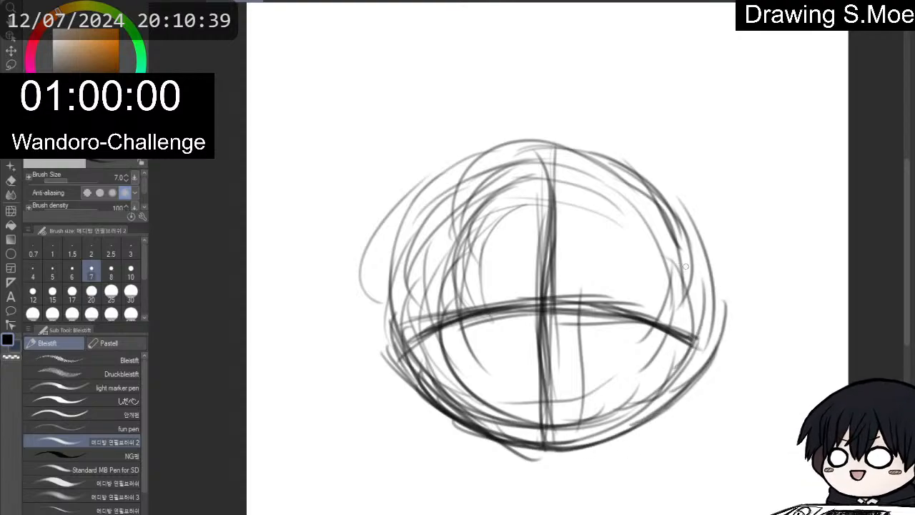
# Sketch a larger outer hair contour rising from the left side over the crown and down to the right cheek.
pyautogui.moveTo(382, 299); pyautogui.dragTo(411, 187)
pyautogui.moveTo(393, 264); pyautogui.dragTo(440, 144)
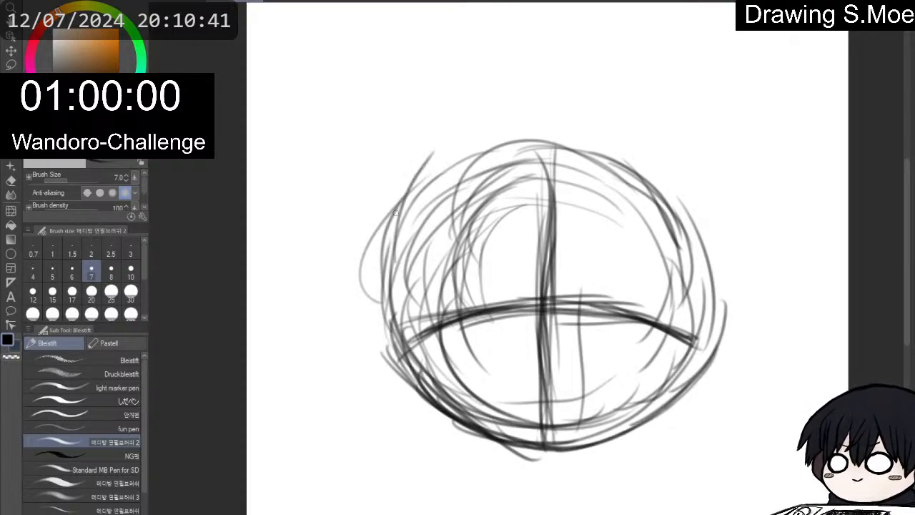
pyautogui.moveTo(392, 215); pyautogui.dragTo(486, 106)
pyautogui.moveTo(399, 199); pyautogui.dragTo(489, 115)
pyautogui.moveTo(445, 135)
pyautogui.mouseDown()
pyautogui.moveTo(554, 113)
pyautogui.moveTo(650, 147)
pyautogui.moveTo(697, 209)
pyautogui.moveTo(709, 350)
pyautogui.mouseUp()
pyautogui.moveTo(718, 271); pyautogui.dragTo(708, 364)
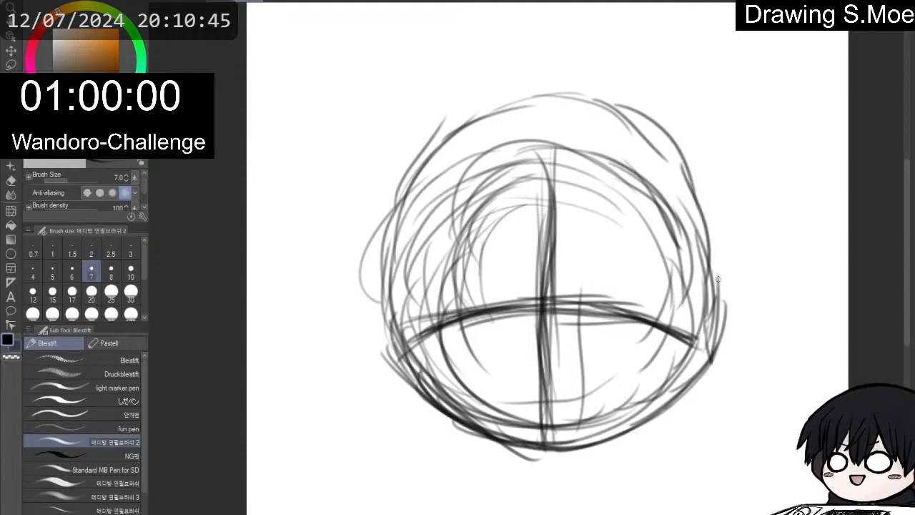
pyautogui.moveTo(719, 232); pyautogui.dragTo(704, 296)
pyautogui.moveTo(690, 371)
pyautogui.mouseDown()
pyautogui.moveTo(714, 290)
pyautogui.moveTo(698, 247)
pyautogui.mouseUp()
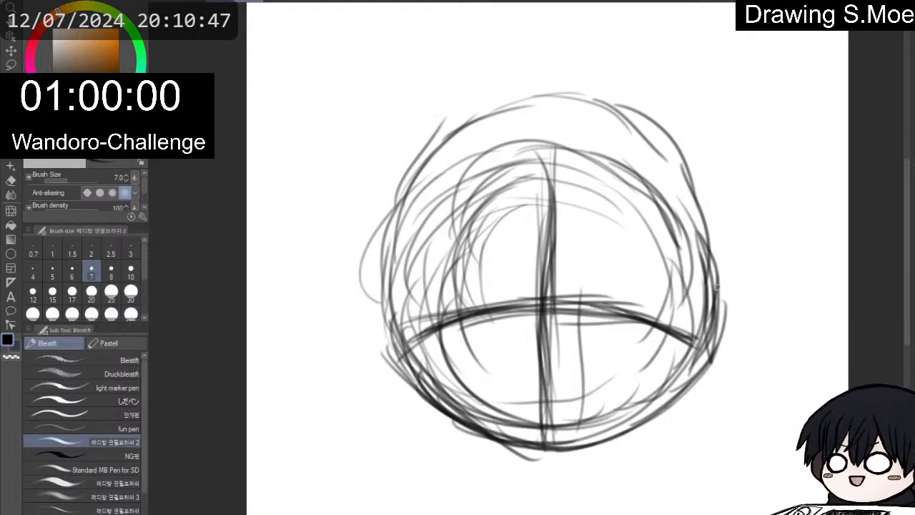
# Thicken the outer hair contour and darken the upper arc of the inner head circle from right to left.
pyautogui.moveTo(715, 300); pyautogui.dragTo(672, 176)
pyautogui.moveTo(697, 229)
pyautogui.mouseDown()
pyautogui.moveTo(666, 145)
pyautogui.moveTo(484, 94)
pyautogui.moveTo(412, 229)
pyautogui.moveTo(393, 314)
pyautogui.moveTo(396, 273)
pyautogui.moveTo(468, 212)
pyautogui.moveTo(593, 185)
pyautogui.moveTo(670, 234)
pyautogui.moveTo(694, 322)
pyautogui.moveTo(576, 176)
pyautogui.moveTo(465, 191)
pyautogui.moveTo(413, 315)
pyautogui.moveTo(434, 208)
pyautogui.mouseUp()
pyautogui.moveTo(418, 298); pyautogui.dragTo(424, 227)
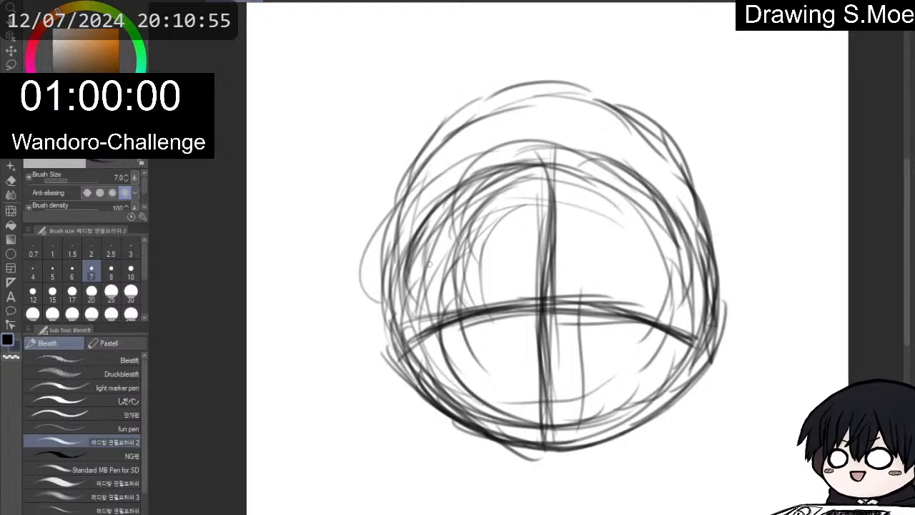
pyautogui.moveTo(430, 270); pyautogui.dragTo(449, 193)
pyautogui.moveTo(424, 240)
pyautogui.mouseDown()
pyautogui.moveTo(474, 189)
pyautogui.moveTo(538, 160)
pyautogui.mouseUp()
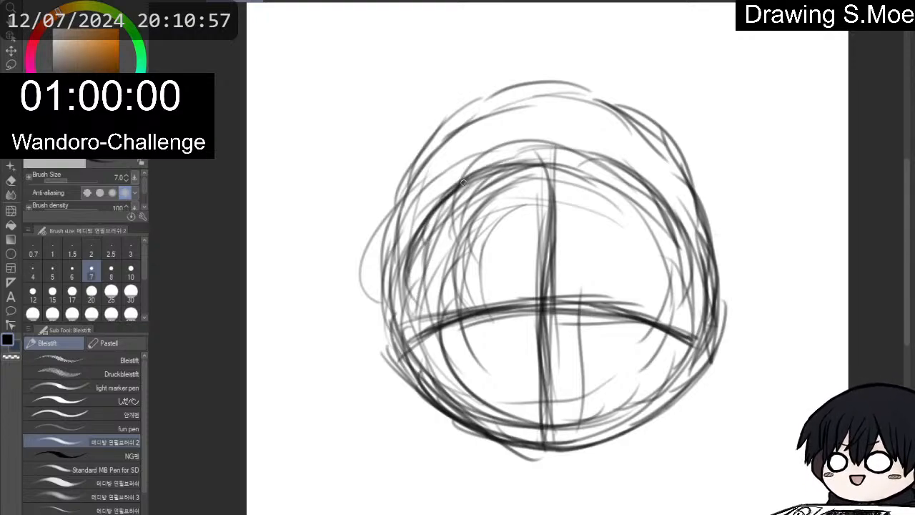
pyautogui.moveTo(461, 183)
pyautogui.mouseDown()
pyautogui.moveTo(608, 168)
pyautogui.moveTo(521, 162)
pyautogui.moveTo(646, 190)
pyautogui.moveTo(480, 186)
pyautogui.moveTo(450, 204)
pyautogui.moveTo(589, 165)
pyautogui.moveTo(623, 166)
pyautogui.moveTo(669, 208)
pyautogui.moveTo(707, 270)
pyautogui.moveTo(691, 235)
pyautogui.moveTo(713, 323)
pyautogui.moveTo(729, 279)
pyautogui.moveTo(733, 222)
pyautogui.moveTo(687, 136)
pyautogui.moveTo(586, 97)
pyautogui.moveTo(419, 186)
pyautogui.moveTo(411, 260)
pyautogui.mouseUp()
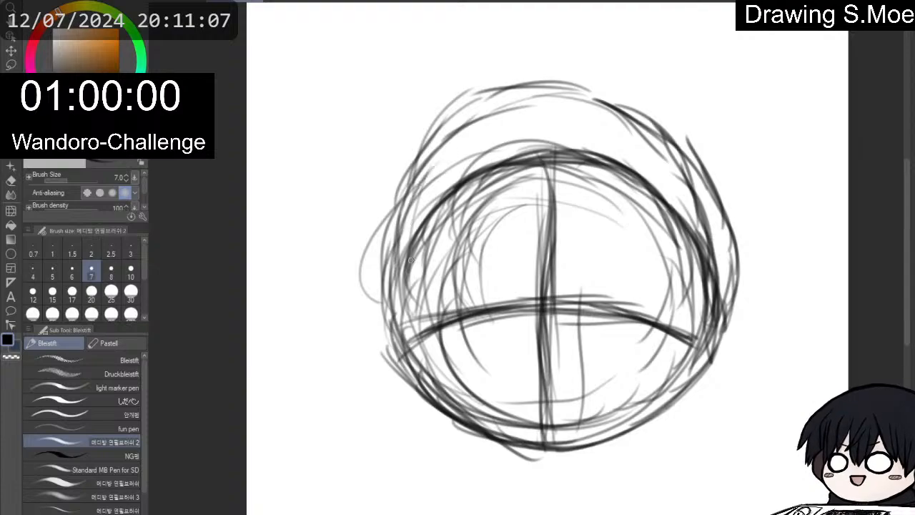
# Reinforce the jawline from the left cheek through the chin and up to the right cheek with darker strokes.
pyautogui.scroll(1, 442, 224)
pyautogui.scroll(-4, 442, 224)
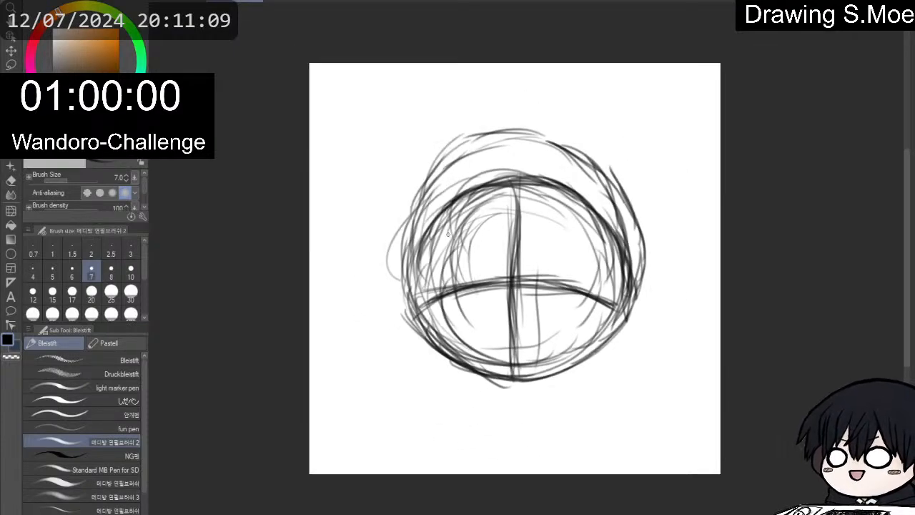
pyautogui.scroll(1, 448, 234)
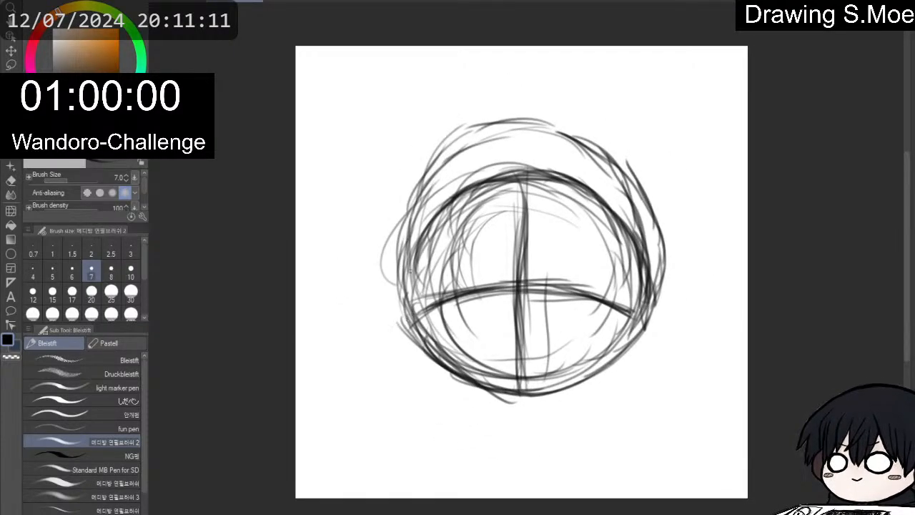
pyautogui.moveTo(410, 272)
pyautogui.mouseDown()
pyautogui.moveTo(404, 321)
pyautogui.moveTo(487, 378)
pyautogui.moveTo(518, 386)
pyautogui.moveTo(506, 390)
pyautogui.moveTo(601, 363)
pyautogui.moveTo(627, 327)
pyautogui.mouseUp()
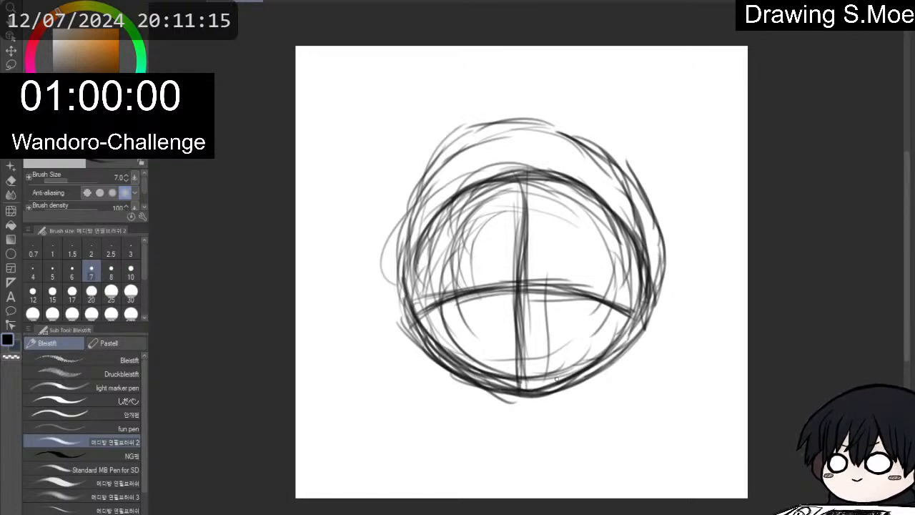
pyautogui.moveTo(557, 379); pyautogui.dragTo(618, 338)
pyautogui.moveTo(532, 387); pyautogui.dragTo(613, 336)
pyautogui.moveTo(578, 370); pyautogui.dragTo(631, 321)
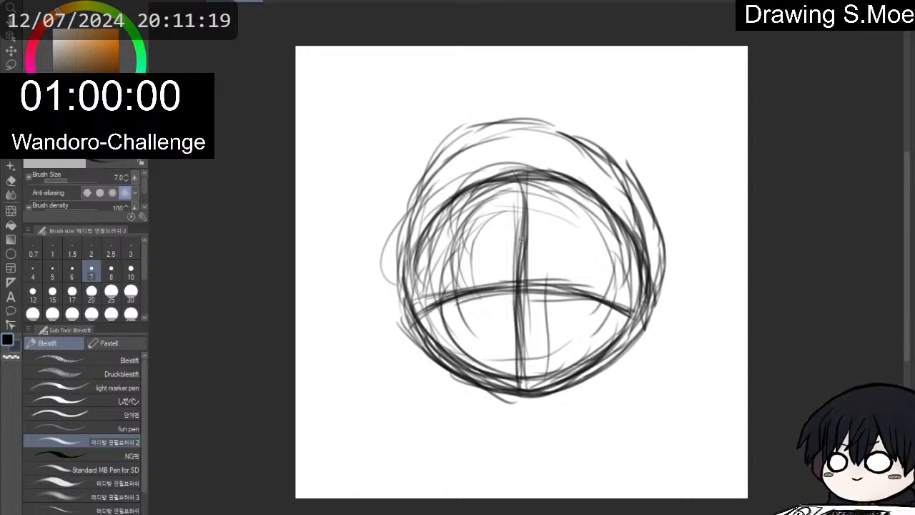
# Try sketching round eyes, a short mouth line, slanted eyebrows and teardrops along the face guidelines.
pyautogui.moveTo(565, 271)
pyautogui.mouseDown()
pyautogui.moveTo(554, 286)
pyautogui.moveTo(563, 263)
pyautogui.moveTo(554, 290)
pyautogui.mouseUp()
pyautogui.moveTo(456, 281)
pyautogui.mouseDown()
pyautogui.moveTo(475, 299)
pyautogui.moveTo(494, 276)
pyautogui.moveTo(464, 304)
pyautogui.moveTo(531, 305)
pyautogui.moveTo(503, 306)
pyautogui.mouseUp()
pyautogui.moveTo(568, 233); pyautogui.dragTo(613, 250)
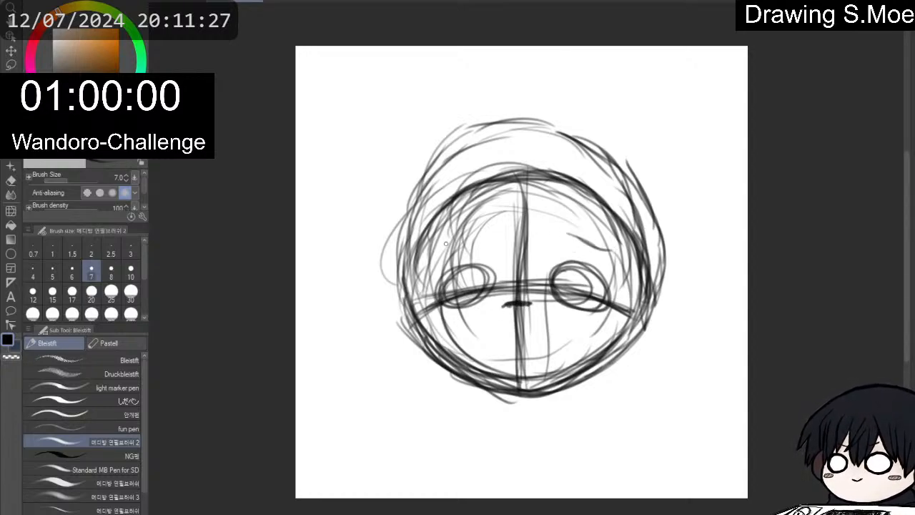
pyautogui.moveTo(445, 244); pyautogui.dragTo(513, 236)
pyautogui.moveTo(584, 309)
pyautogui.mouseDown()
pyautogui.moveTo(590, 336)
pyautogui.moveTo(601, 298)
pyautogui.mouseUp()
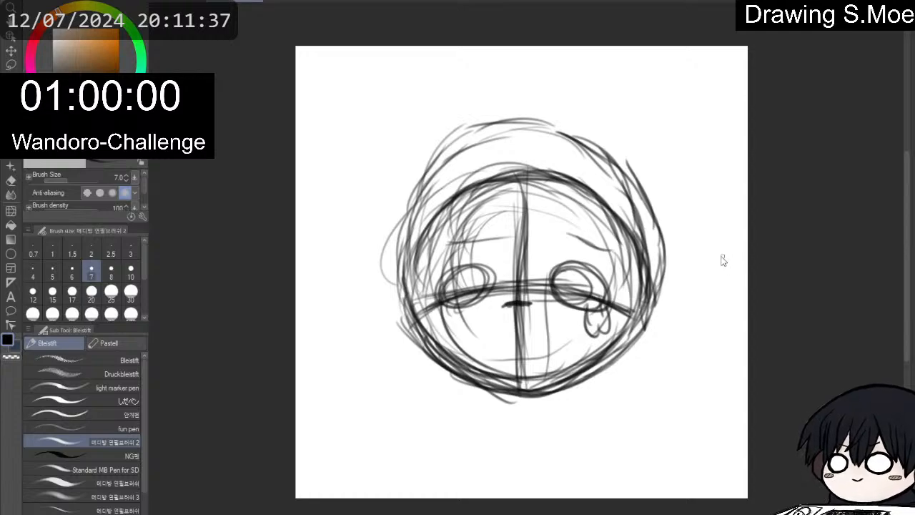
# Undo the eye, mouth, eyebrow and teardrop strokes on the face.
pyautogui.hotkey('ctrl', 'z')
pyautogui.hotkey('ctrl', 'z')
pyautogui.hotkey('ctrl', 'z')
pyautogui.hotkey('ctrl', 'z')
pyautogui.hotkey('ctrl', 'z')
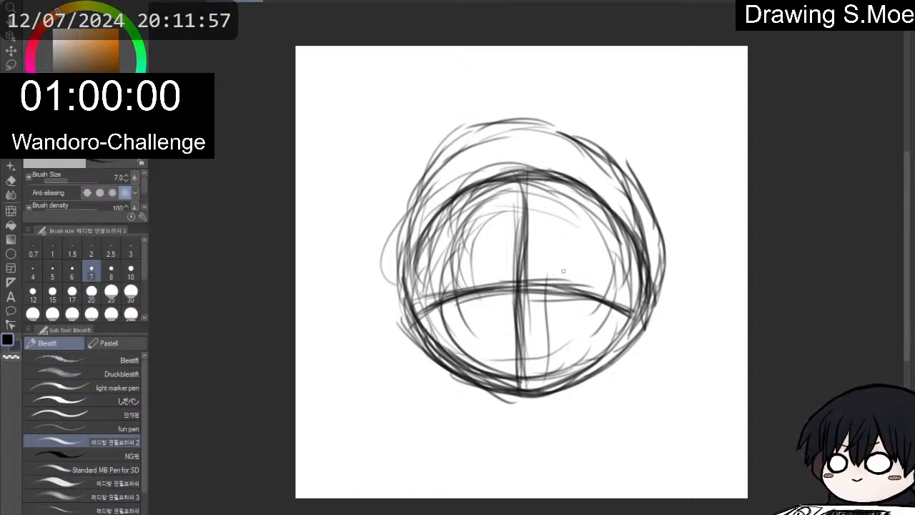
# Sketch a small test expression beside the chin with two slanted closed-eye lines, an open mouth and short lashes under one eye.
pyautogui.scroll(3, 617, 415)
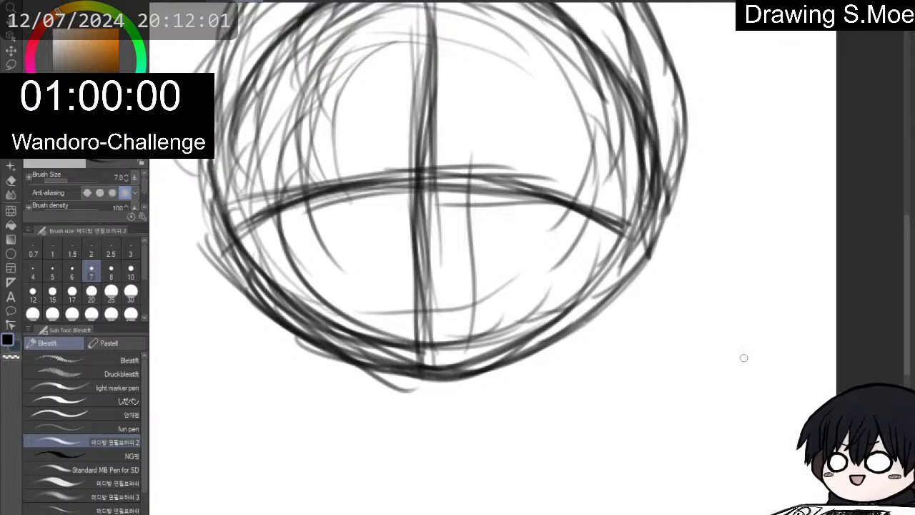
pyautogui.moveTo(711, 354)
pyautogui.mouseDown()
pyautogui.moveTo(743, 340)
pyautogui.moveTo(698, 355)
pyautogui.moveTo(708, 353)
pyautogui.mouseUp()
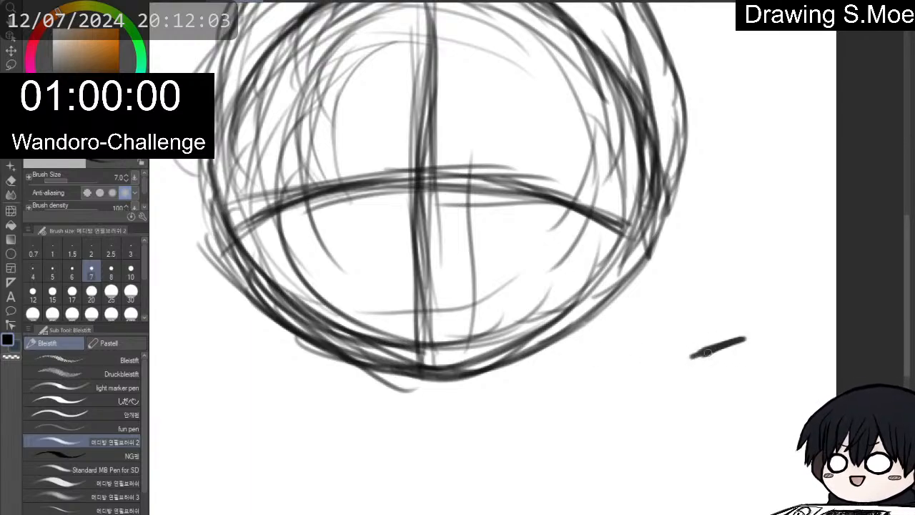
pyautogui.moveTo(615, 350)
pyautogui.mouseDown()
pyautogui.moveTo(654, 354)
pyautogui.moveTo(608, 349)
pyautogui.moveTo(649, 354)
pyautogui.moveTo(657, 389)
pyautogui.moveTo(663, 381)
pyautogui.moveTo(658, 402)
pyautogui.moveTo(691, 400)
pyautogui.moveTo(669, 382)
pyautogui.mouseUp()
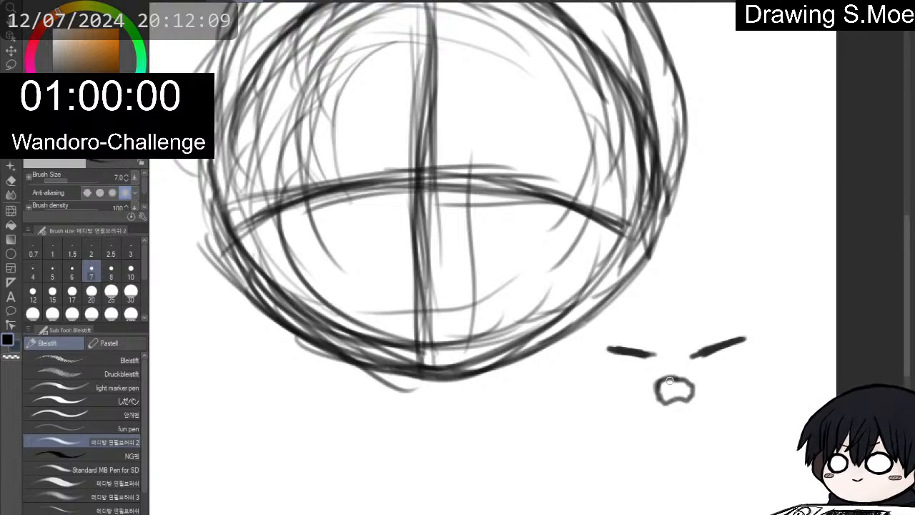
pyautogui.moveTo(712, 353); pyautogui.dragTo(720, 360)
pyautogui.moveTo(725, 352); pyautogui.dragTo(727, 360)
pyautogui.moveTo(733, 350); pyautogui.dragTo(742, 356)
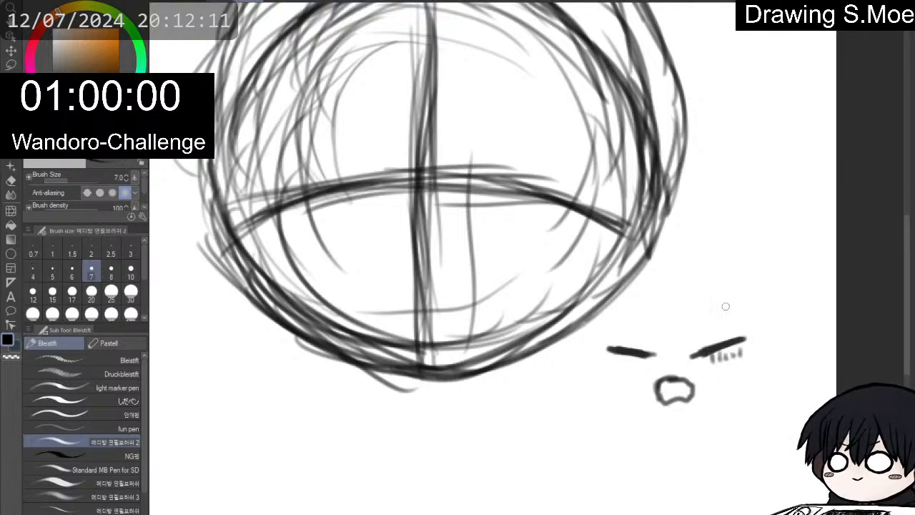
# Add two thin eyebrows and small V-shaped cheek marks to the test expression.
pyautogui.moveTo(691, 311); pyautogui.dragTo(728, 303)
pyautogui.moveTo(621, 310); pyautogui.dragTo(649, 322)
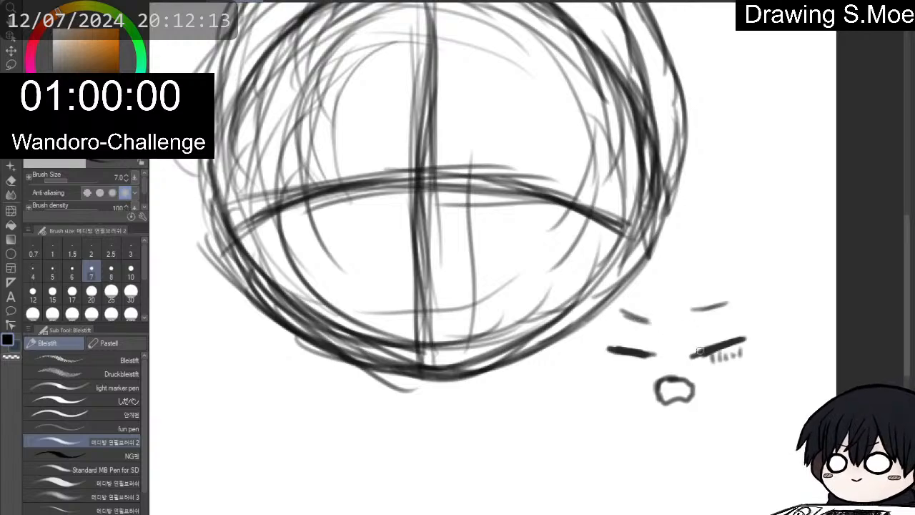
pyautogui.moveTo(610, 392); pyautogui.dragTo(621, 395)
pyautogui.moveTo(724, 390); pyautogui.dragTo(728, 398)
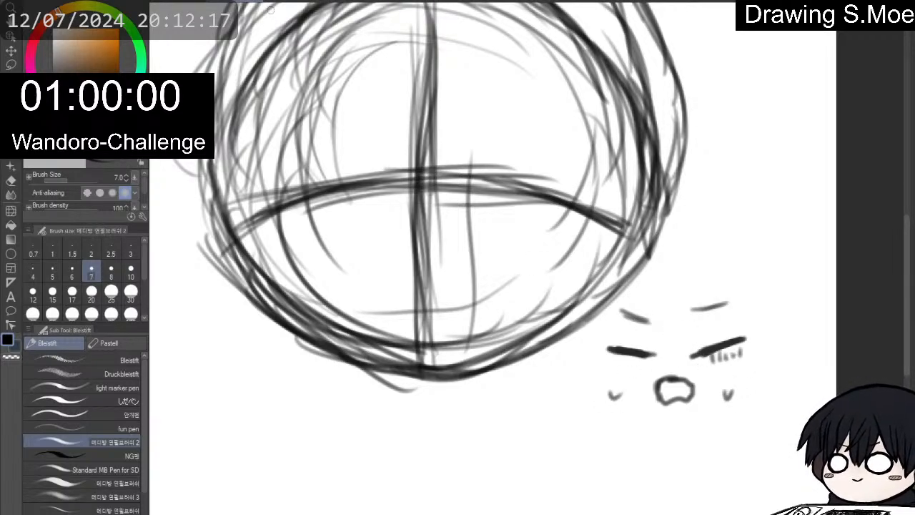
# Undo the test expression's cheek marks, eyebrows and lashes, and erase its remaining eye lines and mouth.
pyautogui.hotkey('ctrl', 'z')
pyautogui.hotkey('ctrl', 'z')
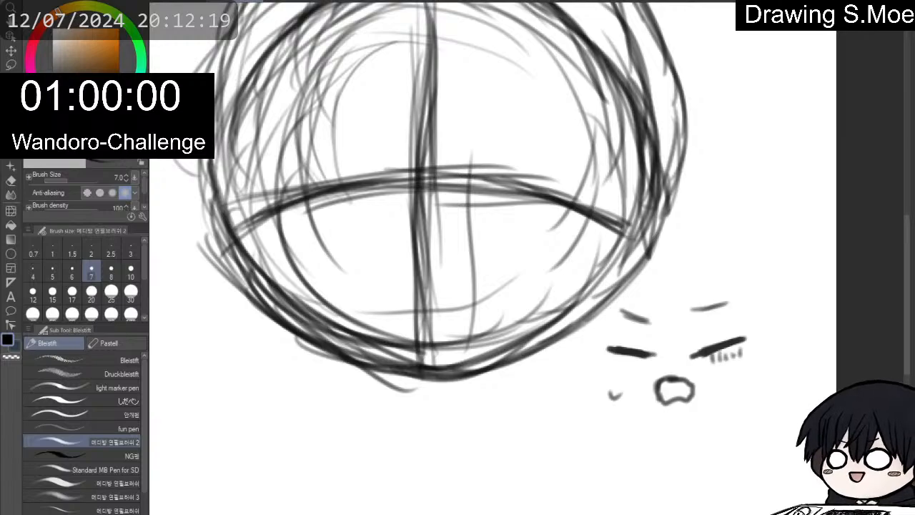
pyautogui.hotkey('ctrl', 'z')
pyautogui.hotkey('ctrl', 'z')
pyautogui.hotkey('ctrl', 'z')
pyautogui.hotkey('ctrl', 'z')
pyautogui.hotkey('ctrl', 'z')
pyautogui.hotkey('ctrl', 'z')
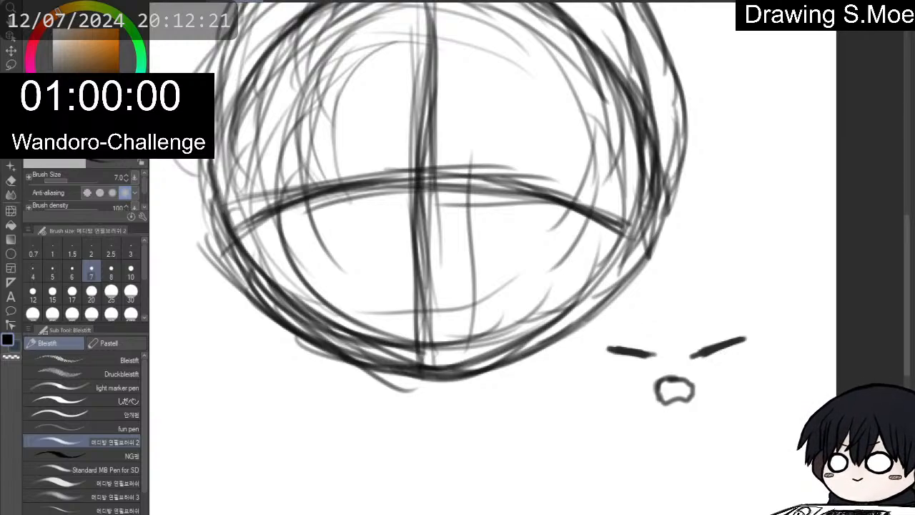
pyautogui.press('e')
pyautogui.moveTo(643, 349)
pyautogui.mouseDown()
pyautogui.moveTo(607, 341)
pyautogui.moveTo(656, 394)
pyautogui.moveTo(703, 380)
pyautogui.moveTo(715, 344)
pyautogui.mouseUp()
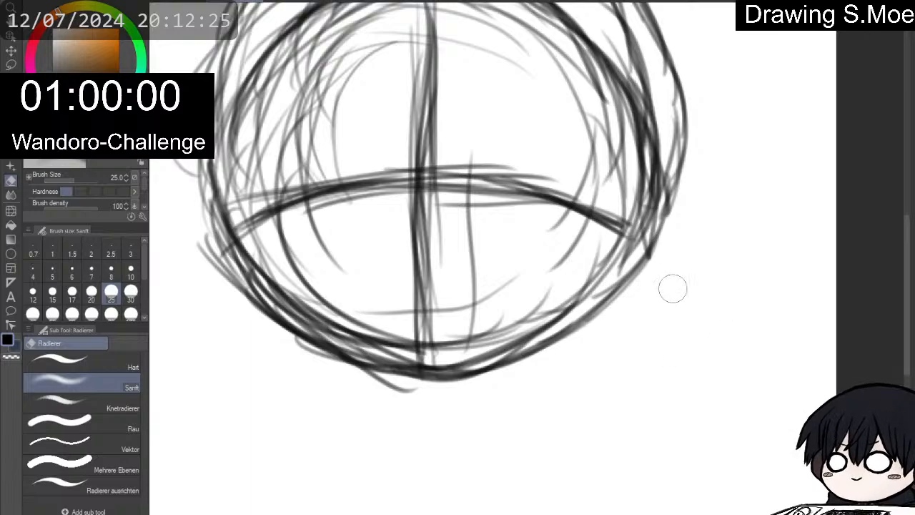
# Lasso the whole head sketch and delete it, including the leftover jaw strokes, to clear the canvas.
pyautogui.press('p')
pyautogui.scroll(2, 663, 301)
pyautogui.scroll(-5, 662, 302)
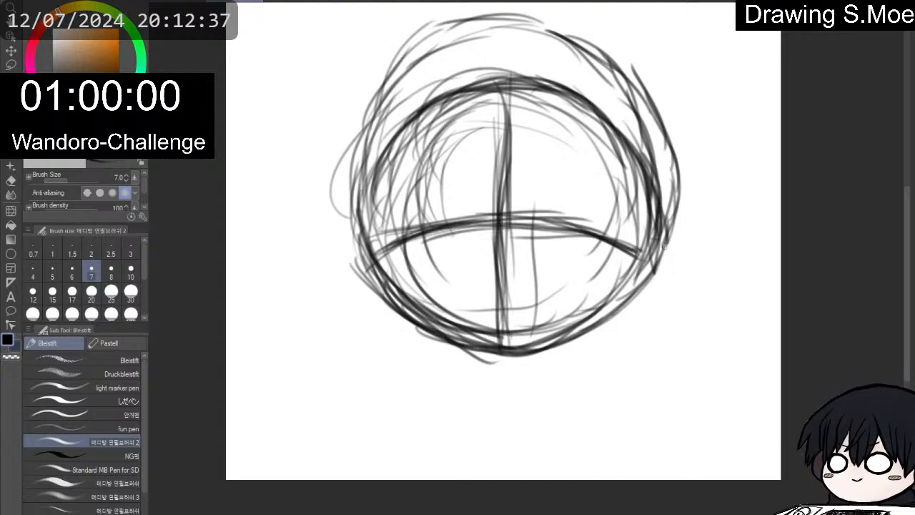
pyautogui.scroll(-2, 647, 193)
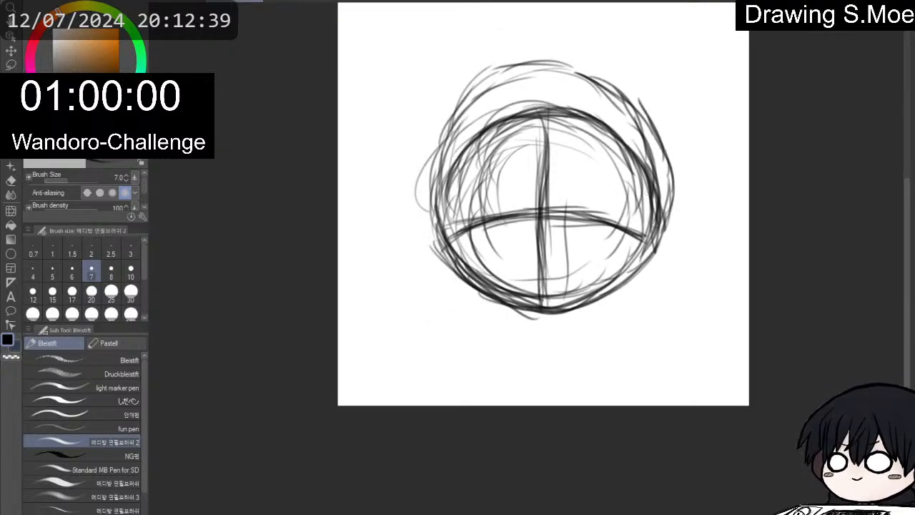
pyautogui.press('m')
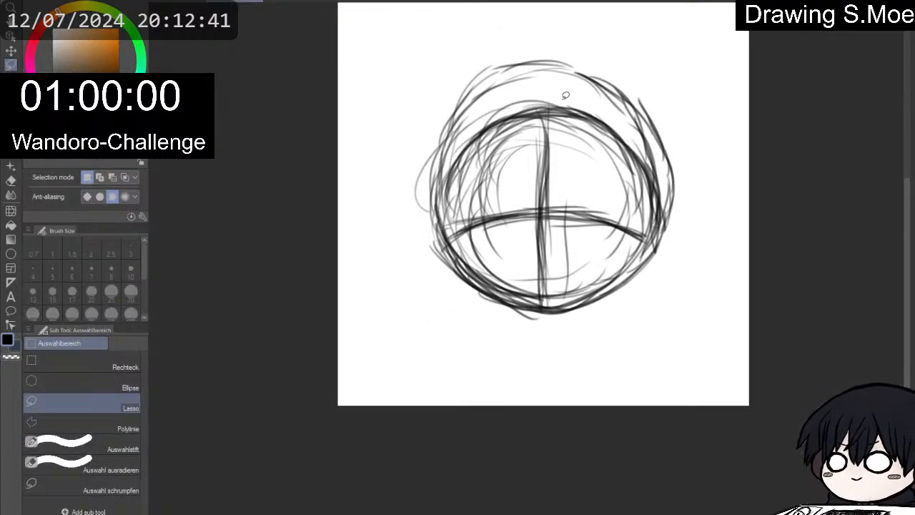
pyautogui.moveTo(689, 106)
pyautogui.mouseDown()
pyautogui.moveTo(623, 45)
pyautogui.moveTo(643, 317)
pyautogui.moveTo(744, 108)
pyautogui.mouseUp()
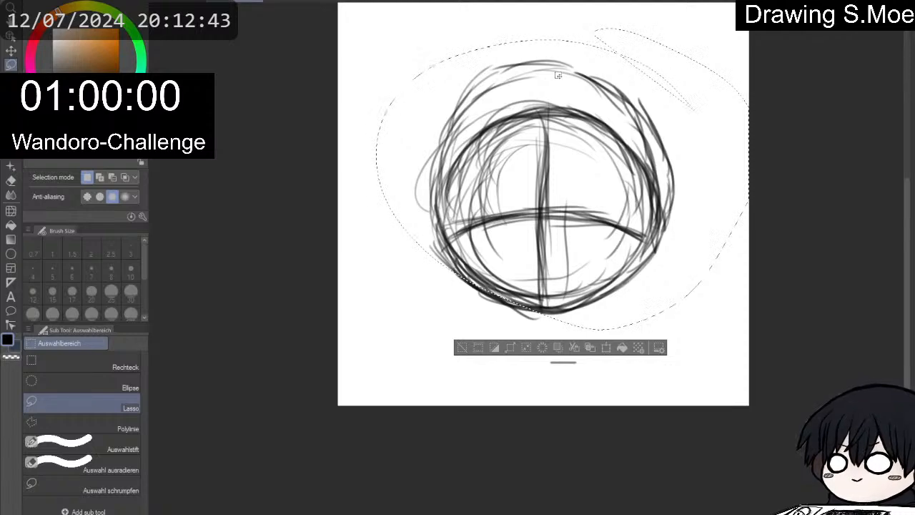
pyautogui.press('Delete')
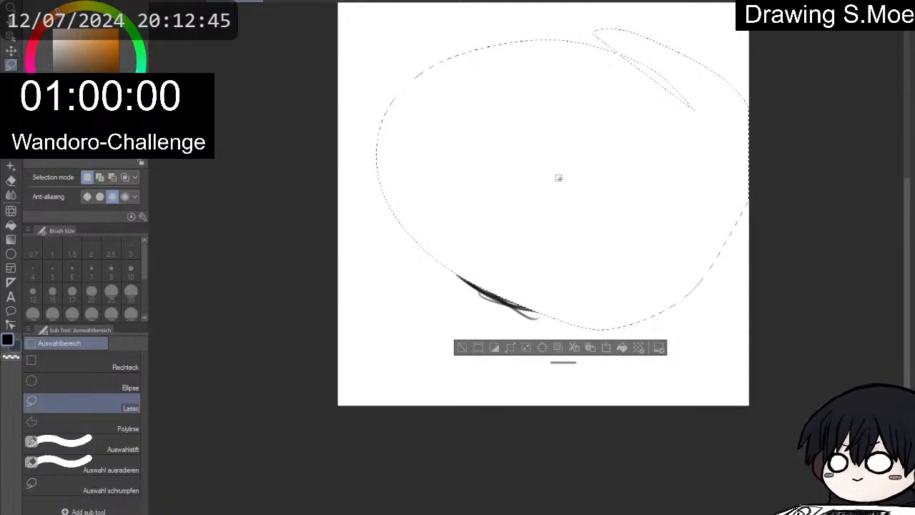
pyautogui.moveTo(628, 311)
pyautogui.mouseDown()
pyautogui.moveTo(440, 492)
pyautogui.moveTo(793, 227)
pyautogui.mouseUp()
pyautogui.press('Delete')
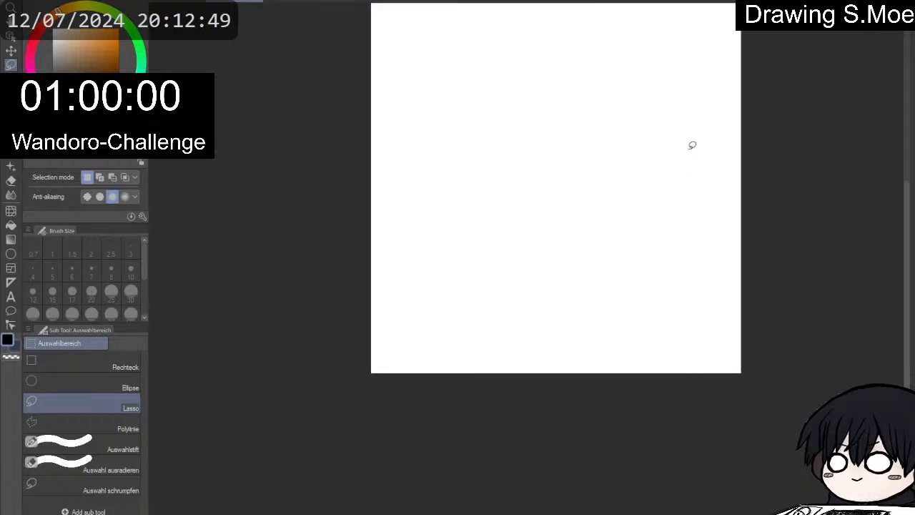
# Sketch a smaller head circle in the upper canvas with curved vertical and eye guidelines and darker jaw strokes.
pyautogui.scroll(1, 695, 71)
pyautogui.press('p')
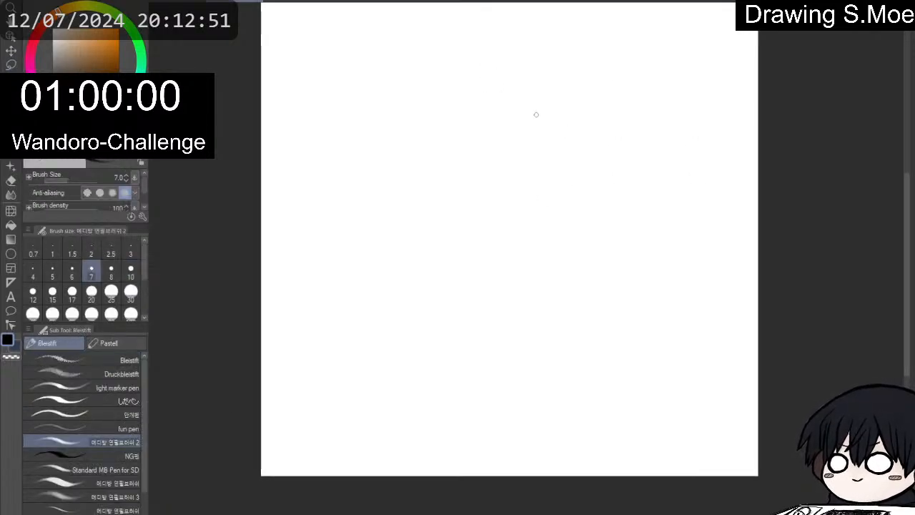
pyautogui.moveTo(509, 133)
pyautogui.mouseDown()
pyautogui.moveTo(472, 202)
pyautogui.moveTo(448, 157)
pyautogui.moveTo(501, 236)
pyautogui.moveTo(437, 143)
pyautogui.moveTo(427, 171)
pyautogui.moveTo(509, 188)
pyautogui.moveTo(485, 244)
pyautogui.mouseUp()
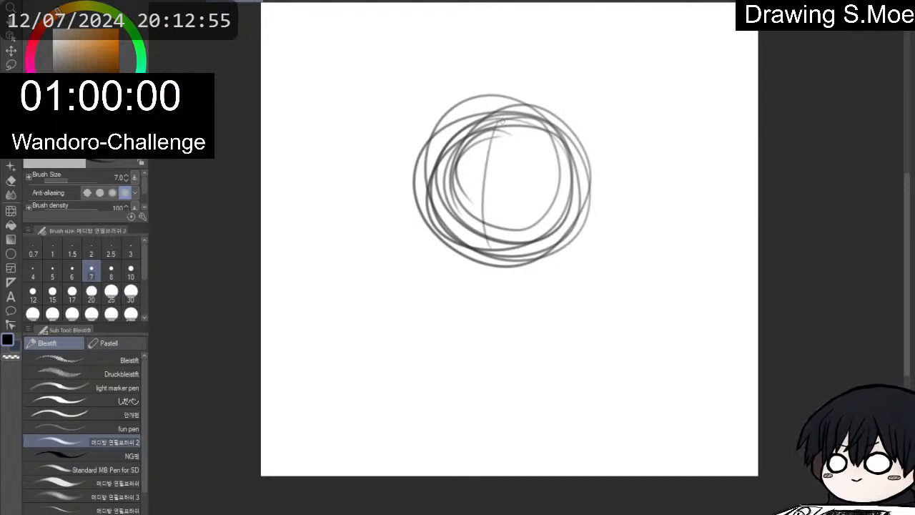
pyautogui.moveTo(501, 118)
pyautogui.mouseDown()
pyautogui.moveTo(516, 214)
pyautogui.moveTo(493, 266)
pyautogui.mouseUp()
pyautogui.moveTo(476, 178); pyautogui.dragTo(486, 247)
pyautogui.moveTo(415, 222); pyautogui.dragTo(590, 204)
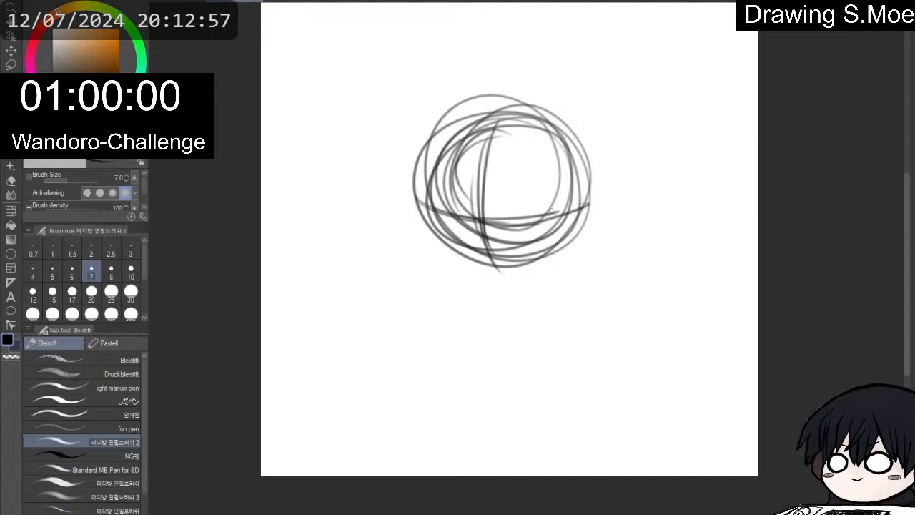
pyautogui.moveTo(444, 143)
pyautogui.mouseDown()
pyautogui.moveTo(504, 270)
pyautogui.moveTo(565, 219)
pyautogui.mouseUp()
pyautogui.moveTo(571, 254); pyautogui.dragTo(591, 154)
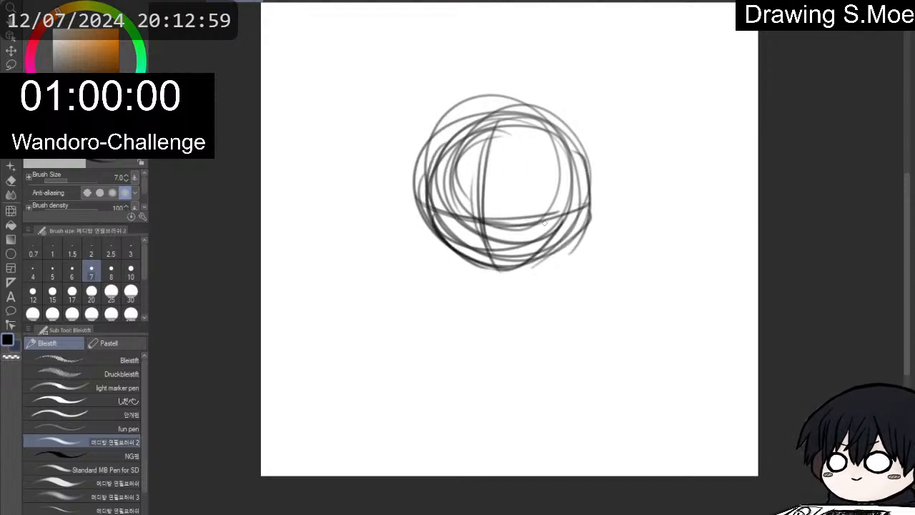
# Rough out a wide, rounded bell-shaped body beneath the head with looping strokes.
pyautogui.moveTo(505, 265); pyautogui.dragTo(492, 325)
pyautogui.moveTo(461, 271)
pyautogui.mouseDown()
pyautogui.moveTo(604, 348)
pyautogui.moveTo(589, 357)
pyautogui.mouseUp()
pyautogui.moveTo(526, 250)
pyautogui.mouseDown()
pyautogui.moveTo(491, 384)
pyautogui.moveTo(609, 357)
pyautogui.mouseUp()
pyautogui.moveTo(529, 256); pyautogui.dragTo(551, 301)
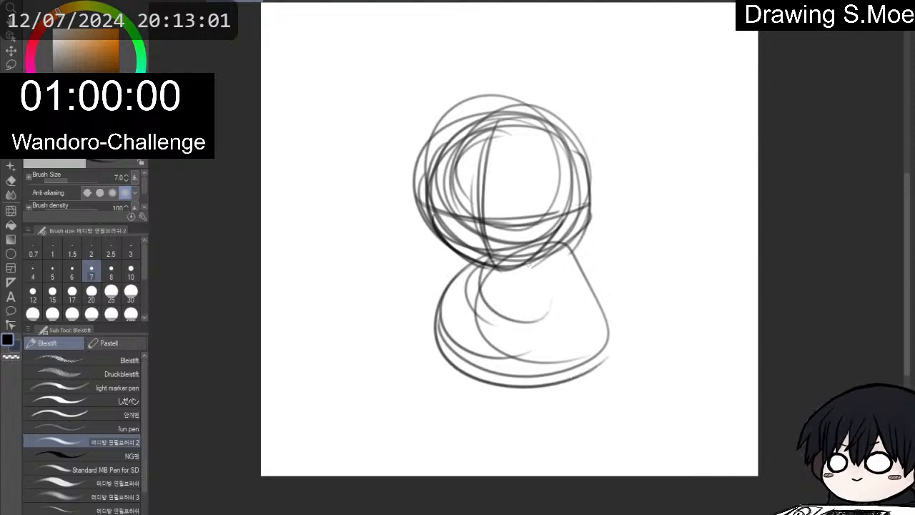
pyautogui.moveTo(479, 269)
pyautogui.mouseDown()
pyautogui.moveTo(585, 294)
pyautogui.moveTo(489, 319)
pyautogui.mouseUp()
pyautogui.moveTo(533, 259)
pyautogui.mouseDown()
pyautogui.moveTo(564, 264)
pyautogui.moveTo(545, 293)
pyautogui.mouseUp()
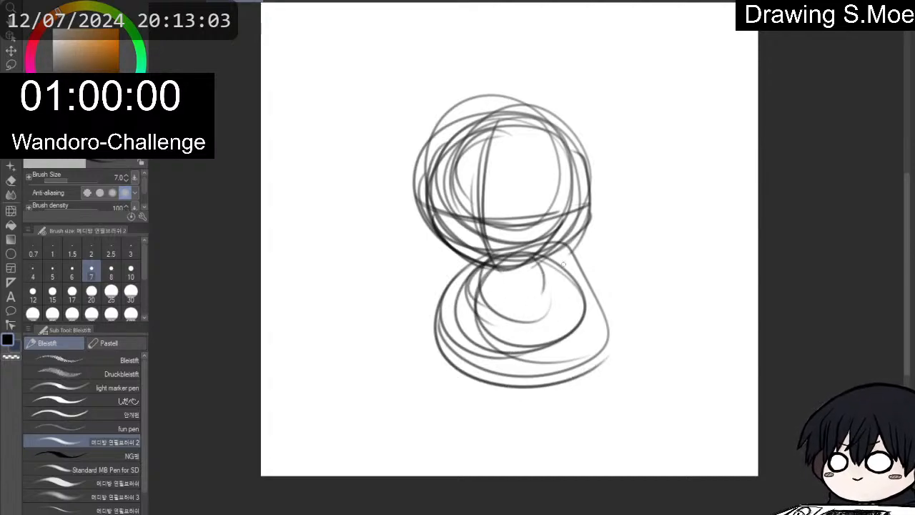
# Sketch an inner torso oval with a small loop at the chest inside the body shape and darken its left edge.
pyautogui.moveTo(565, 261); pyautogui.dragTo(476, 336)
pyautogui.moveTo(492, 259); pyautogui.dragTo(497, 318)
pyautogui.moveTo(515, 276); pyautogui.dragTo(501, 327)
pyautogui.moveTo(488, 257)
pyautogui.mouseDown()
pyautogui.moveTo(464, 329)
pyautogui.moveTo(504, 350)
pyautogui.moveTo(563, 283)
pyautogui.moveTo(503, 280)
pyautogui.moveTo(535, 272)
pyautogui.mouseUp()
pyautogui.moveTo(535, 272)
pyautogui.mouseDown()
pyautogui.moveTo(506, 280)
pyautogui.moveTo(544, 322)
pyautogui.moveTo(537, 341)
pyautogui.mouseUp()
pyautogui.moveTo(552, 312)
pyautogui.mouseDown()
pyautogui.moveTo(523, 348)
pyautogui.moveTo(502, 345)
pyautogui.mouseUp()
pyautogui.moveTo(502, 345); pyautogui.dragTo(536, 347)
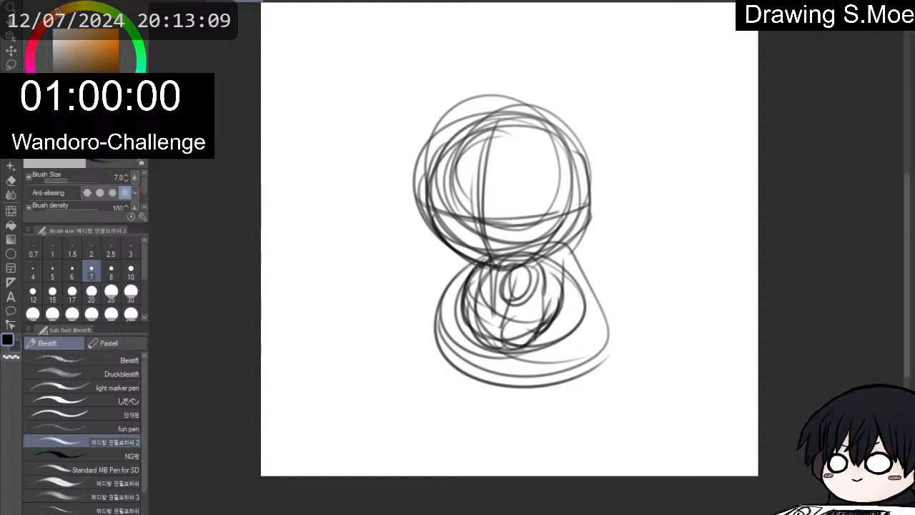
pyautogui.moveTo(465, 279)
pyautogui.mouseDown()
pyautogui.moveTo(458, 336)
pyautogui.moveTo(494, 344)
pyautogui.mouseUp()
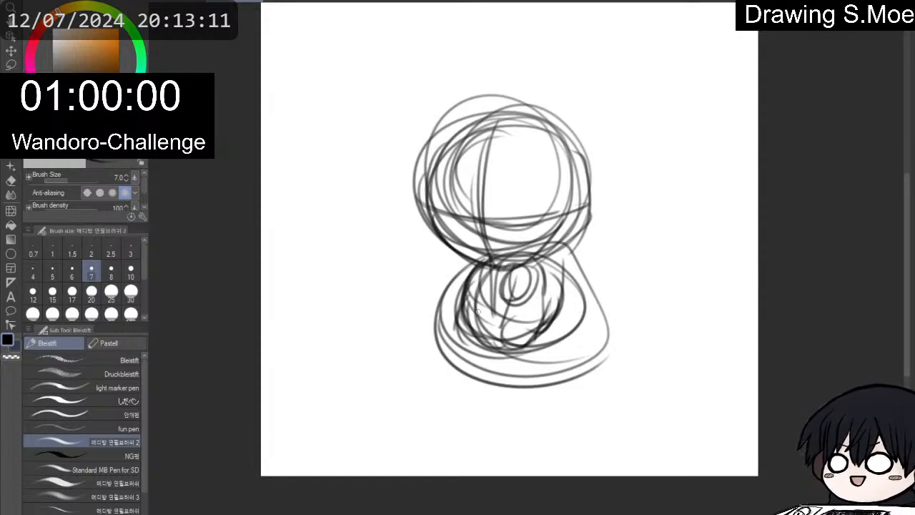
# Darken the eye guideline across the head and add cheek strokes at the head's right edge.
pyautogui.scroll(-1, 538, 245)
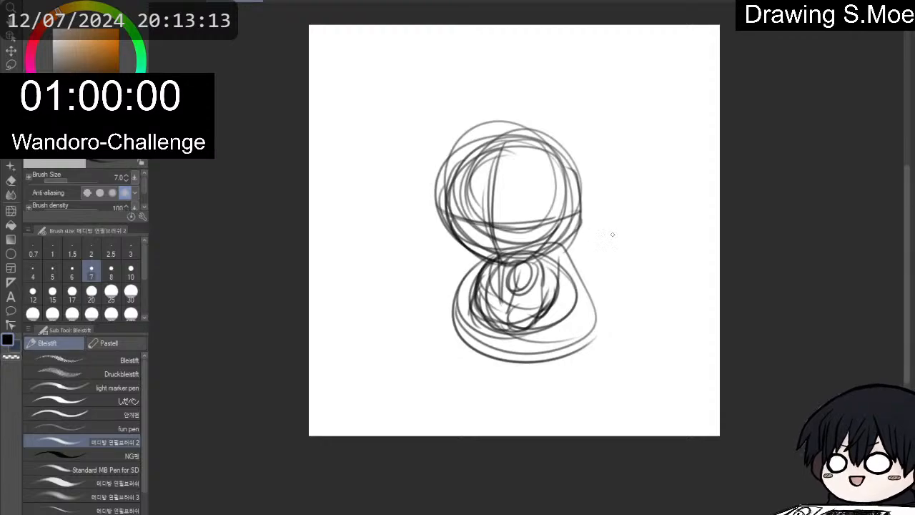
pyautogui.scroll(1, 575, 177)
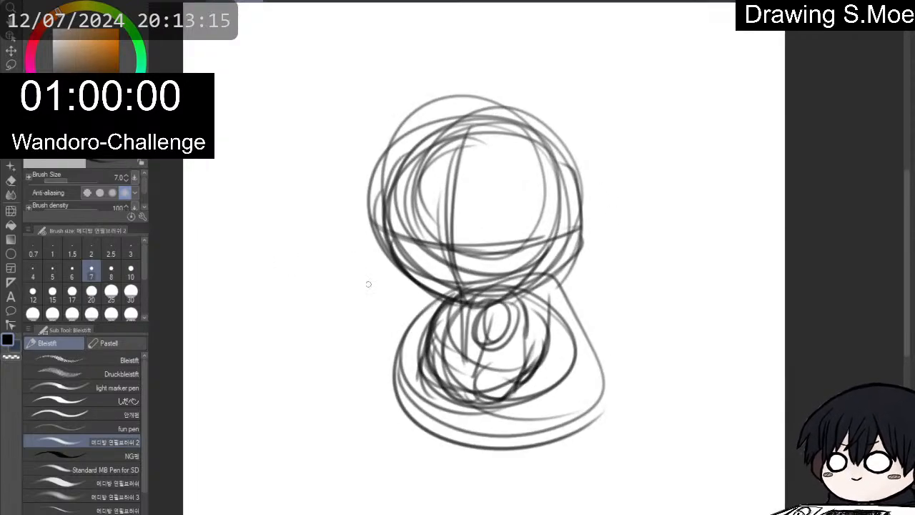
pyautogui.moveTo(393, 216)
pyautogui.mouseDown()
pyautogui.moveTo(391, 237)
pyautogui.moveTo(388, 216)
pyautogui.moveTo(427, 292)
pyautogui.moveTo(408, 275)
pyautogui.moveTo(490, 301)
pyautogui.moveTo(569, 272)
pyautogui.moveTo(572, 221)
pyautogui.moveTo(512, 250)
pyautogui.mouseUp()
pyautogui.moveTo(424, 242)
pyautogui.mouseDown()
pyautogui.moveTo(489, 248)
pyautogui.moveTo(578, 221)
pyautogui.moveTo(568, 221)
pyautogui.moveTo(574, 243)
pyautogui.moveTo(533, 291)
pyautogui.moveTo(562, 263)
pyautogui.moveTo(568, 204)
pyautogui.mouseUp()
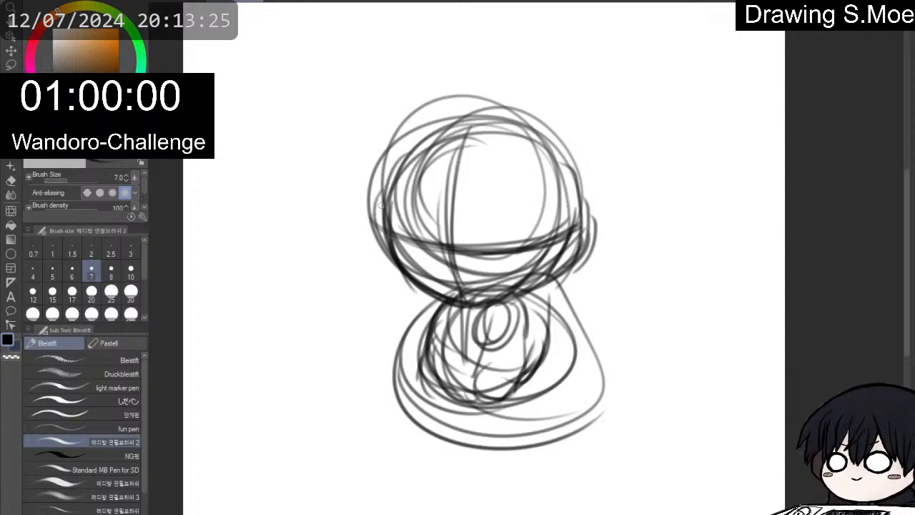
# Sketch a larger hair contour over the crown and down the right side, and reinforce the right jawline.
pyautogui.moveTo(381, 205)
pyautogui.mouseDown()
pyautogui.moveTo(390, 164)
pyautogui.moveTo(416, 123)
pyautogui.moveTo(422, 157)
pyautogui.moveTo(424, 122)
pyautogui.moveTo(460, 93)
pyautogui.moveTo(494, 88)
pyautogui.moveTo(471, 85)
pyautogui.moveTo(427, 103)
pyautogui.moveTo(499, 82)
pyautogui.moveTo(559, 101)
pyautogui.moveTo(610, 171)
pyautogui.moveTo(610, 224)
pyautogui.moveTo(585, 277)
pyautogui.moveTo(602, 246)
pyautogui.moveTo(595, 192)
pyautogui.moveTo(564, 130)
pyautogui.moveTo(476, 110)
pyautogui.moveTo(422, 152)
pyautogui.moveTo(426, 175)
pyautogui.moveTo(410, 210)
pyautogui.mouseUp()
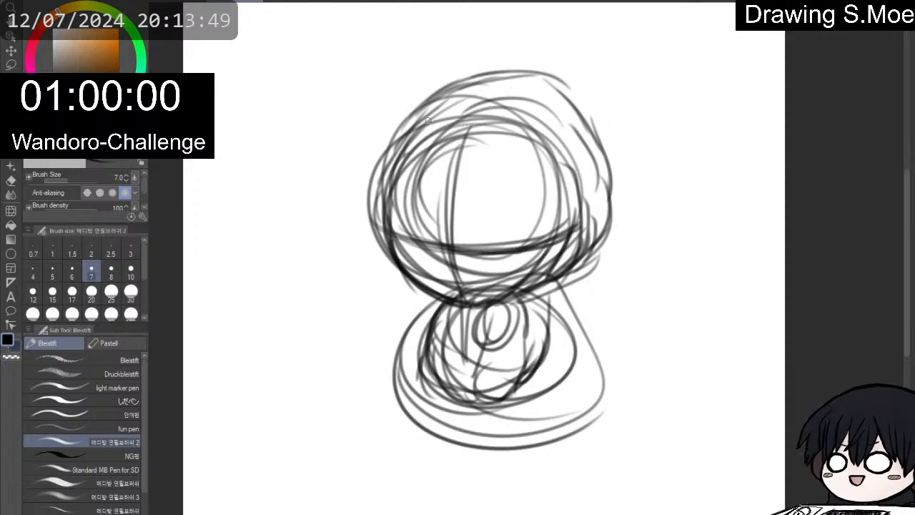
pyautogui.moveTo(418, 127)
pyautogui.mouseDown()
pyautogui.moveTo(490, 92)
pyautogui.moveTo(570, 105)
pyautogui.moveTo(536, 77)
pyautogui.moveTo(585, 107)
pyautogui.moveTo(581, 122)
pyautogui.moveTo(611, 177)
pyautogui.moveTo(605, 152)
pyautogui.moveTo(610, 167)
pyautogui.moveTo(610, 226)
pyautogui.moveTo(596, 269)
pyautogui.moveTo(598, 250)
pyautogui.moveTo(528, 279)
pyautogui.moveTo(515, 294)
pyautogui.moveTo(572, 226)
pyautogui.moveTo(555, 271)
pyautogui.mouseUp()
pyautogui.moveTo(571, 241)
pyautogui.mouseDown()
pyautogui.moveTo(532, 285)
pyautogui.moveTo(469, 299)
pyautogui.moveTo(503, 289)
pyautogui.mouseUp()
pyautogui.moveTo(396, 245)
pyautogui.mouseDown()
pyautogui.moveTo(445, 294)
pyautogui.moveTo(457, 294)
pyautogui.moveTo(531, 270)
pyautogui.moveTo(566, 232)
pyautogui.moveTo(545, 267)
pyautogui.mouseUp()
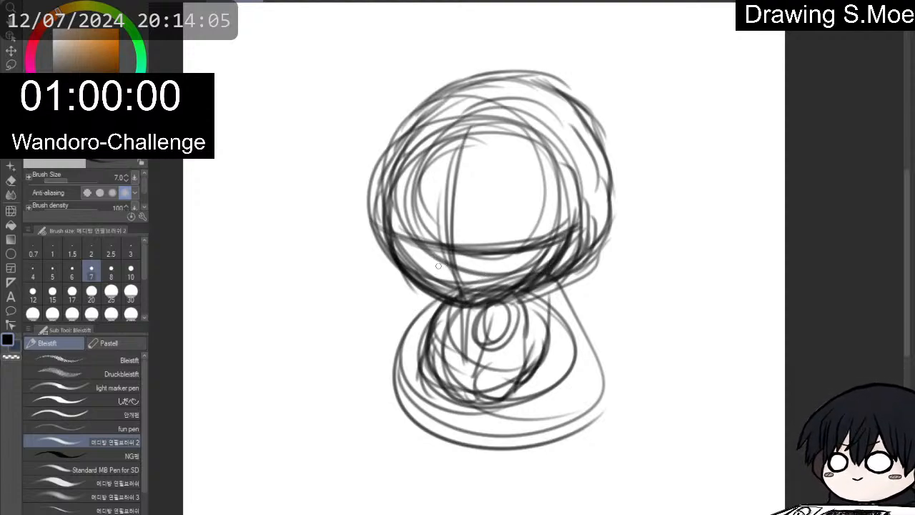
# Darken the torso outline and sketch overlapping vertical strokes down the middle of the chest.
pyautogui.moveTo(447, 319)
pyautogui.mouseDown()
pyautogui.moveTo(474, 404)
pyautogui.moveTo(531, 377)
pyautogui.moveTo(535, 362)
pyautogui.moveTo(520, 293)
pyautogui.moveTo(534, 325)
pyautogui.moveTo(534, 365)
pyautogui.moveTo(532, 358)
pyautogui.moveTo(508, 383)
pyautogui.moveTo(474, 396)
pyautogui.moveTo(523, 352)
pyautogui.moveTo(492, 374)
pyautogui.moveTo(486, 390)
pyautogui.moveTo(502, 392)
pyautogui.moveTo(520, 376)
pyautogui.moveTo(449, 379)
pyautogui.moveTo(412, 405)
pyautogui.moveTo(424, 360)
pyautogui.moveTo(440, 375)
pyautogui.moveTo(424, 370)
pyautogui.moveTo(413, 395)
pyautogui.moveTo(426, 373)
pyautogui.moveTo(395, 381)
pyautogui.moveTo(416, 376)
pyautogui.moveTo(447, 388)
pyautogui.mouseUp()
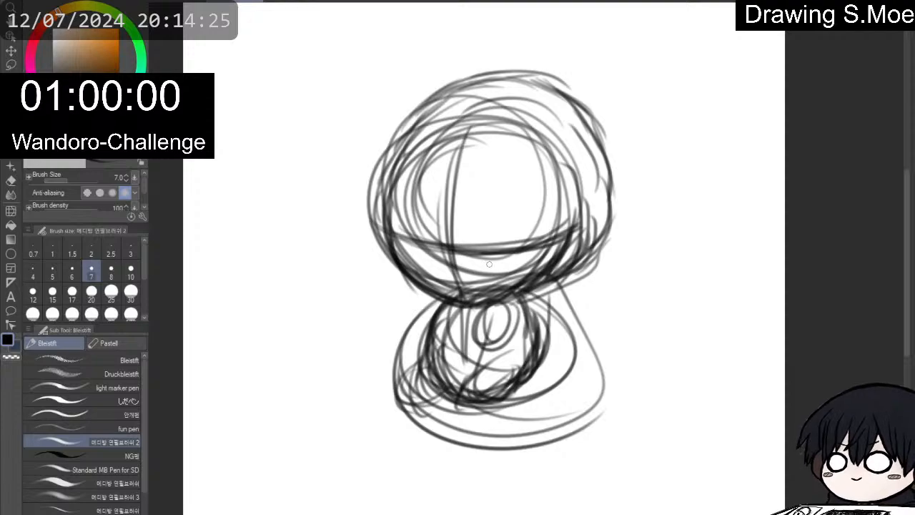
pyautogui.moveTo(485, 309)
pyautogui.mouseDown()
pyautogui.moveTo(479, 368)
pyautogui.moveTo(500, 323)
pyautogui.moveTo(514, 334)
pyautogui.moveTo(508, 358)
pyautogui.mouseUp()
pyautogui.moveTo(514, 315); pyautogui.dragTo(499, 364)
pyautogui.moveTo(512, 322)
pyautogui.mouseDown()
pyautogui.moveTo(484, 379)
pyautogui.moveTo(477, 374)
pyautogui.mouseUp()
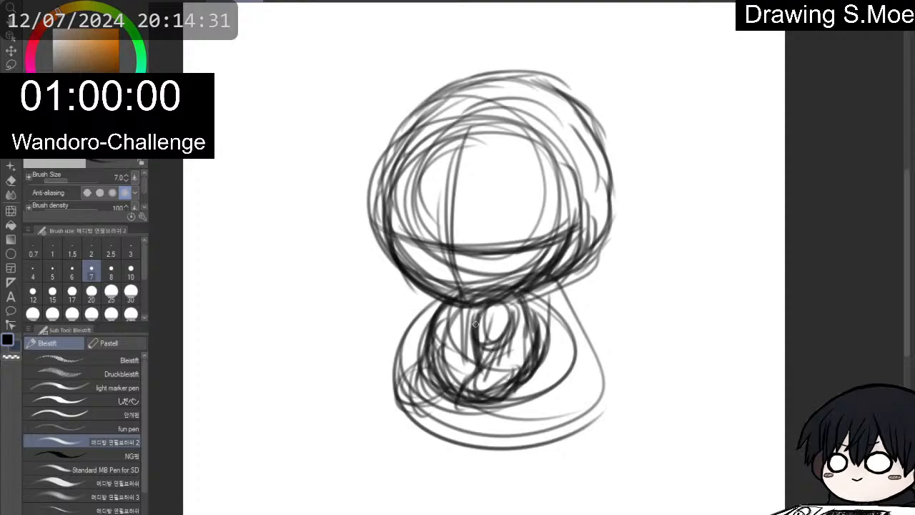
pyautogui.moveTo(475, 324)
pyautogui.mouseDown()
pyautogui.moveTo(465, 382)
pyautogui.moveTo(491, 336)
pyautogui.moveTo(502, 340)
pyautogui.moveTo(492, 384)
pyautogui.mouseUp()
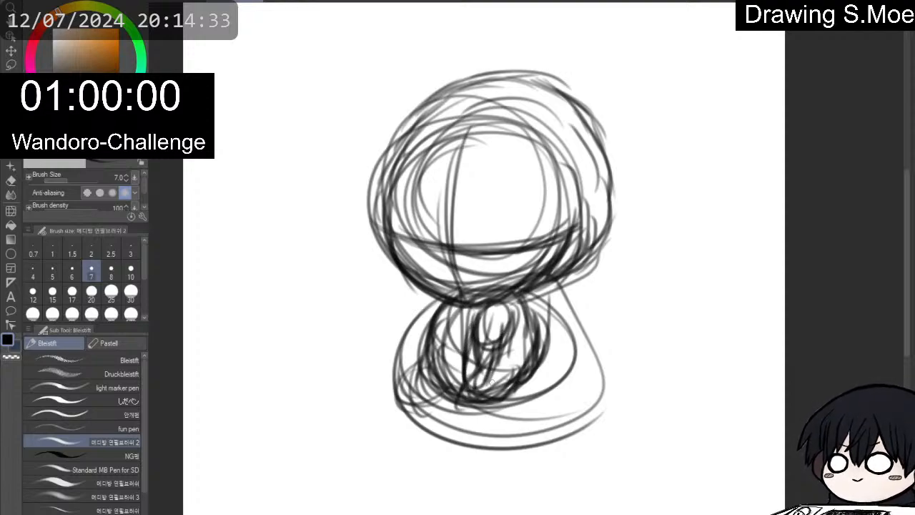
pyautogui.moveTo(505, 315); pyautogui.dragTo(489, 384)
pyautogui.moveTo(490, 311); pyautogui.dragTo(461, 379)
# Thicken the torso's left side with repeated downward curved strokes from the neck.
pyautogui.moveTo(440, 304)
pyautogui.mouseDown()
pyautogui.moveTo(419, 369)
pyautogui.moveTo(431, 324)
pyautogui.moveTo(426, 381)
pyautogui.mouseUp()
pyautogui.moveTo(448, 321); pyautogui.dragTo(428, 381)
pyautogui.moveTo(450, 305); pyautogui.dragTo(438, 378)
pyautogui.moveTo(455, 345); pyautogui.dragTo(436, 383)
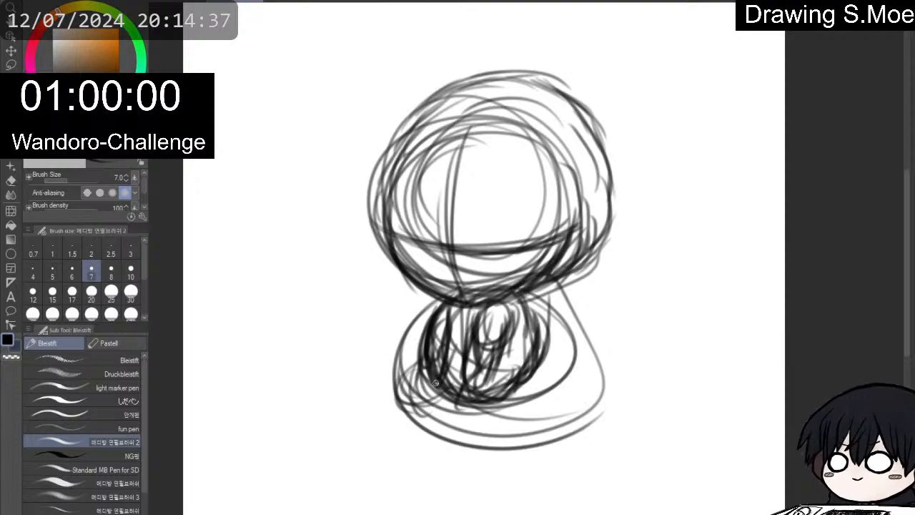
# Darken both sides of the torso and reinforce its curved lower edge.
pyautogui.moveTo(443, 307)
pyautogui.mouseDown()
pyautogui.moveTo(422, 366)
pyautogui.moveTo(432, 360)
pyautogui.mouseUp()
pyautogui.moveTo(536, 299); pyautogui.dragTo(522, 390)
pyautogui.moveTo(527, 353)
pyautogui.mouseDown()
pyautogui.moveTo(501, 390)
pyautogui.moveTo(465, 399)
pyautogui.mouseUp()
pyautogui.moveTo(510, 370); pyautogui.dragTo(472, 396)
# Sketch two small tapered legs below the torso and reinforce the torso's lower edge around them.
pyautogui.moveTo(462, 355)
pyautogui.mouseDown()
pyautogui.moveTo(455, 382)
pyautogui.moveTo(481, 437)
pyautogui.mouseUp()
pyautogui.moveTo(459, 399)
pyautogui.mouseDown()
pyautogui.moveTo(462, 432)
pyautogui.moveTo(491, 406)
pyautogui.moveTo(494, 438)
pyautogui.mouseUp()
pyautogui.moveTo(477, 384); pyautogui.dragTo(488, 436)
pyautogui.moveTo(509, 373); pyautogui.dragTo(495, 433)
pyautogui.moveTo(507, 395); pyautogui.dragTo(500, 412)
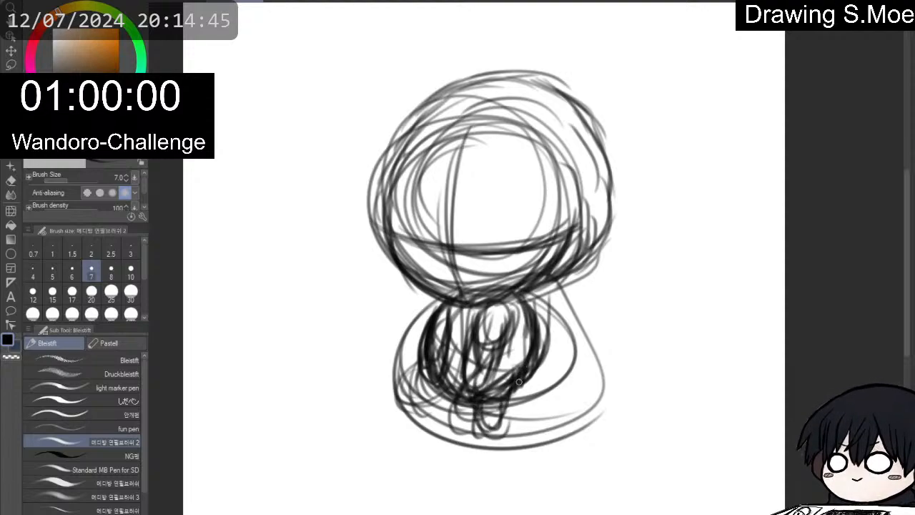
pyautogui.moveTo(520, 372)
pyautogui.mouseDown()
pyautogui.moveTo(500, 415)
pyautogui.moveTo(478, 407)
pyautogui.mouseUp()
pyautogui.moveTo(436, 375)
pyautogui.mouseDown()
pyautogui.moveTo(445, 419)
pyautogui.moveTo(432, 385)
pyautogui.moveTo(428, 417)
pyautogui.moveTo(454, 393)
pyautogui.mouseUp()
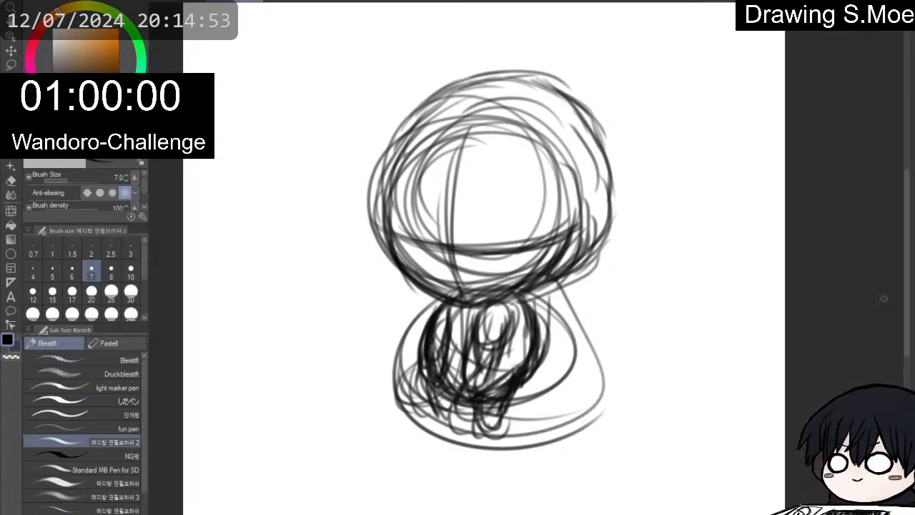
# Sketch a raised arm with a round hand on the torso's right, lighten the chest and redraw its vertical center lines.
pyautogui.moveTo(520, 319)
pyautogui.mouseDown()
pyautogui.moveTo(509, 309)
pyautogui.moveTo(528, 333)
pyautogui.moveTo(505, 308)
pyautogui.moveTo(523, 320)
pyautogui.moveTo(487, 336)
pyautogui.moveTo(475, 358)
pyautogui.moveTo(472, 344)
pyautogui.moveTo(494, 361)
pyautogui.moveTo(492, 337)
pyautogui.moveTo(511, 344)
pyautogui.moveTo(502, 361)
pyautogui.moveTo(505, 316)
pyautogui.moveTo(512, 379)
pyautogui.moveTo(522, 379)
pyautogui.moveTo(536, 335)
pyautogui.moveTo(530, 368)
pyautogui.moveTo(501, 329)
pyautogui.moveTo(512, 372)
pyautogui.moveTo(505, 342)
pyautogui.moveTo(530, 340)
pyautogui.mouseUp()
pyautogui.press('e')
pyautogui.press('p')
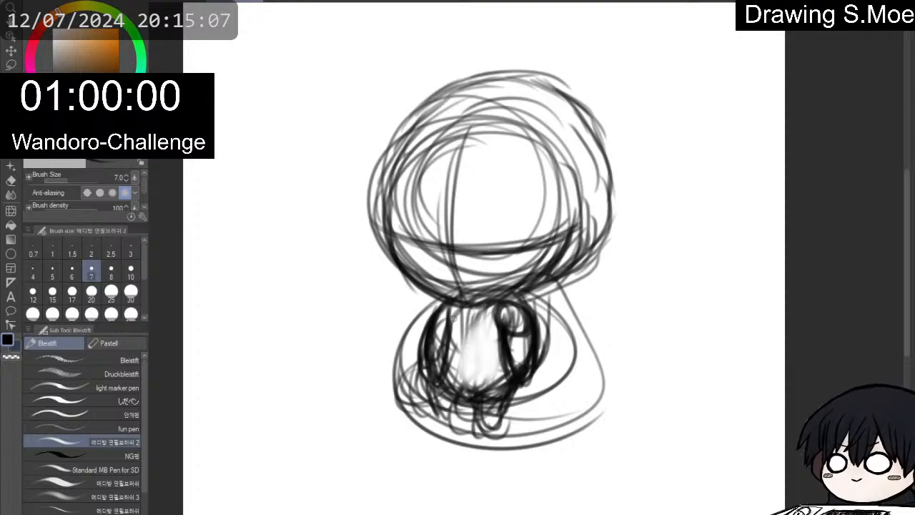
pyautogui.moveTo(473, 303)
pyautogui.mouseDown()
pyautogui.moveTo(479, 372)
pyautogui.moveTo(464, 304)
pyautogui.moveTo(440, 358)
pyautogui.moveTo(443, 337)
pyautogui.moveTo(462, 385)
pyautogui.moveTo(506, 375)
pyautogui.moveTo(483, 383)
pyautogui.moveTo(488, 428)
pyautogui.moveTo(525, 384)
pyautogui.mouseUp()
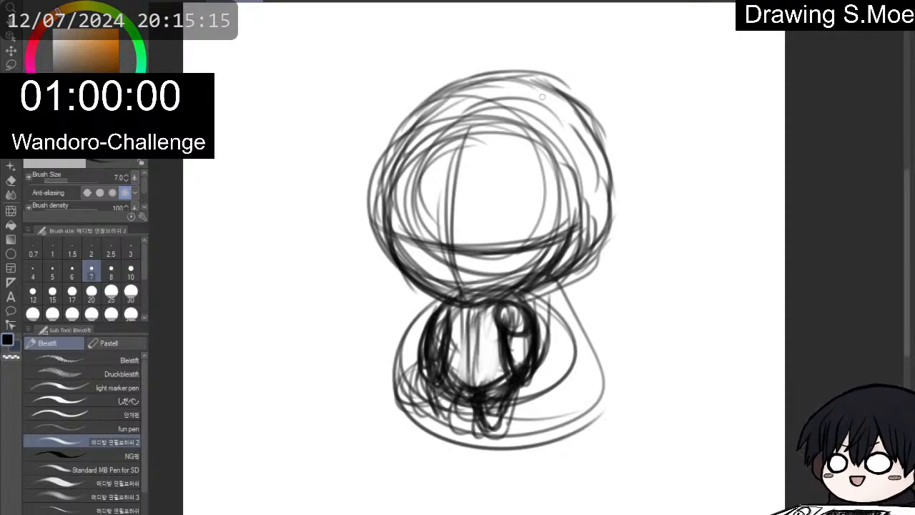
# Sketch a pointed animal ear on the head's upper right and reinforce the face and jaw outline.
pyautogui.moveTo(535, 102)
pyautogui.mouseDown()
pyautogui.moveTo(566, 45)
pyautogui.moveTo(567, 121)
pyautogui.mouseUp()
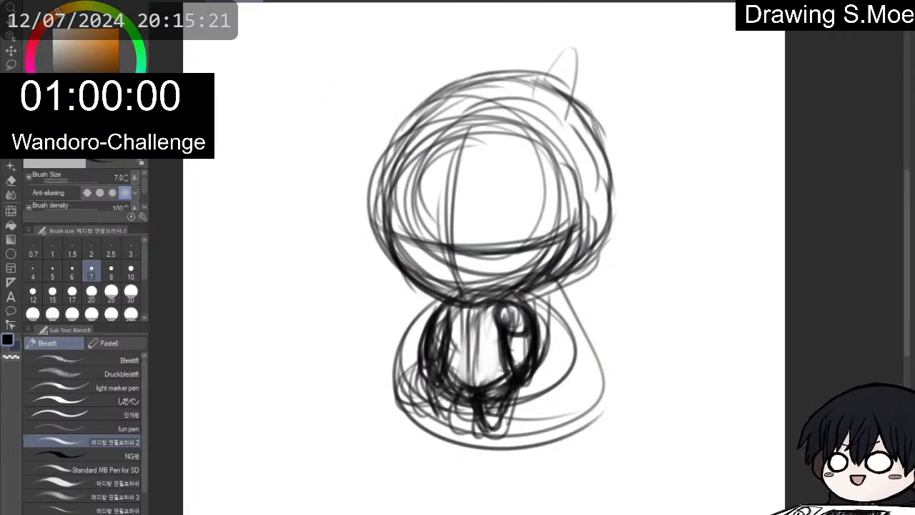
pyautogui.moveTo(390, 155)
pyautogui.mouseDown()
pyautogui.moveTo(443, 138)
pyautogui.moveTo(568, 169)
pyautogui.moveTo(594, 231)
pyautogui.mouseUp()
pyautogui.moveTo(568, 195); pyautogui.dragTo(549, 278)
pyautogui.moveTo(575, 218)
pyautogui.mouseDown()
pyautogui.moveTo(561, 248)
pyautogui.moveTo(480, 301)
pyautogui.mouseUp()
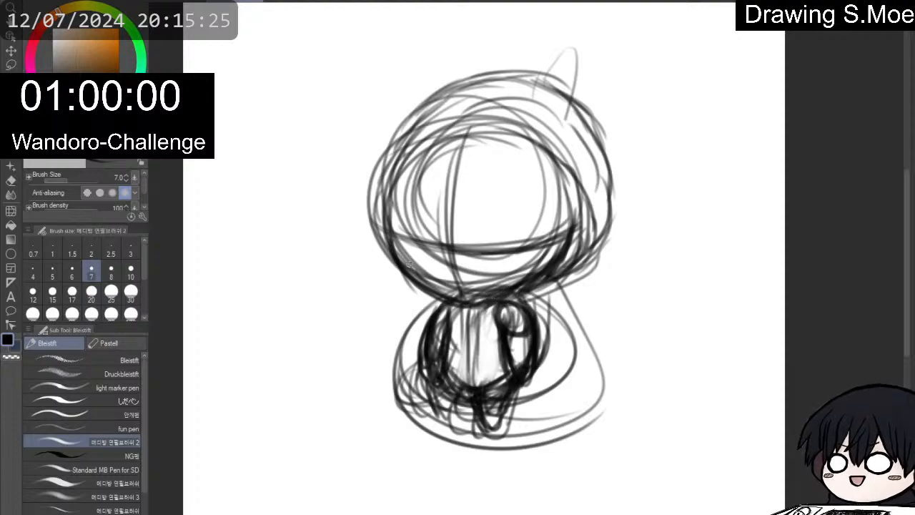
pyautogui.moveTo(379, 231)
pyautogui.mouseDown()
pyautogui.moveTo(439, 286)
pyautogui.moveTo(529, 273)
pyautogui.mouseUp()
pyautogui.moveTo(512, 308)
pyautogui.mouseDown()
pyautogui.moveTo(522, 326)
pyautogui.moveTo(525, 312)
pyautogui.mouseUp()
# Sketch a small ear at the head's right edge and check the drawing in a mirrored view.
pyautogui.scroll(3, 518, 300)
pyautogui.scroll(-2, 518, 300)
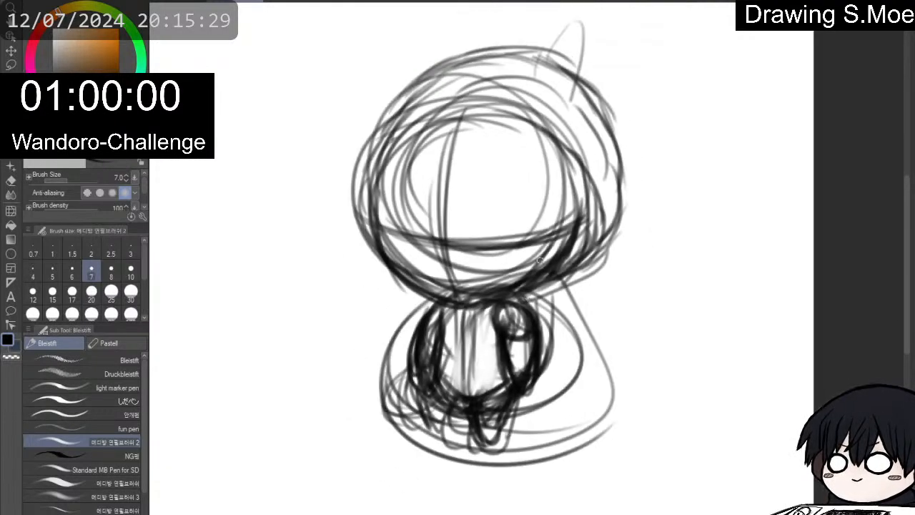
pyautogui.scroll(2, 567, 181)
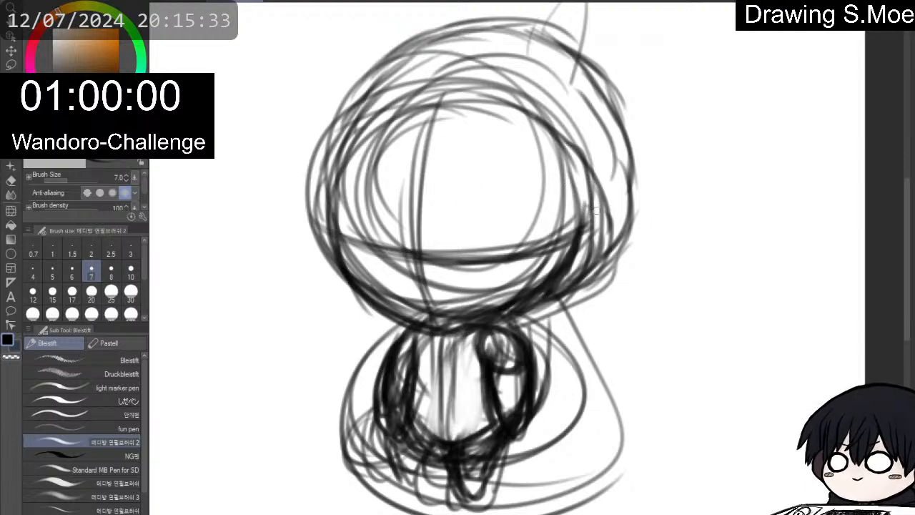
pyautogui.moveTo(595, 208)
pyautogui.mouseDown()
pyautogui.moveTo(607, 236)
pyautogui.moveTo(584, 258)
pyautogui.moveTo(609, 190)
pyautogui.moveTo(591, 203)
pyautogui.mouseUp()
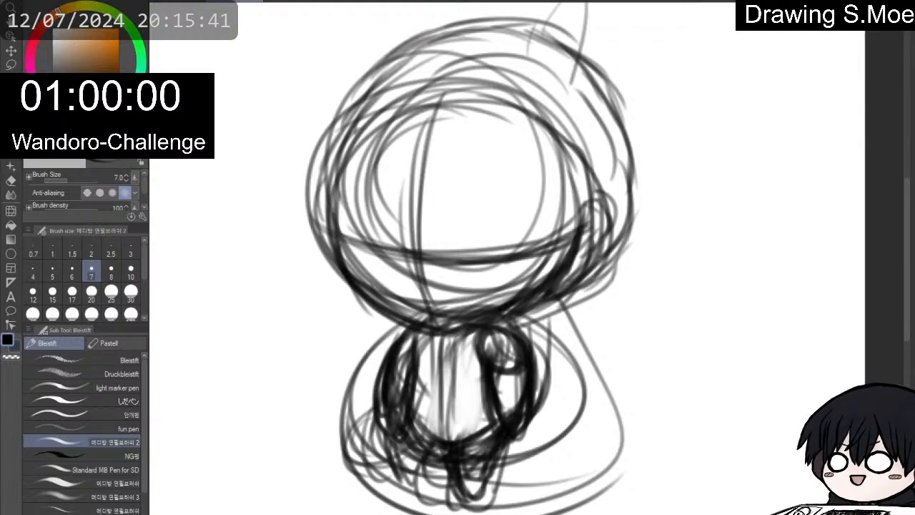
pyautogui.press('h')
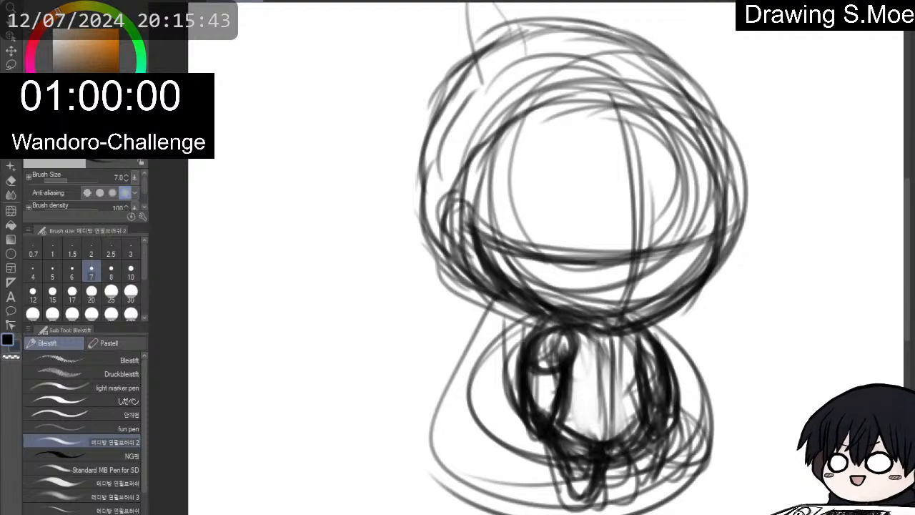
pyautogui.press('h')
pyautogui.press('p')
pyautogui.press('p')
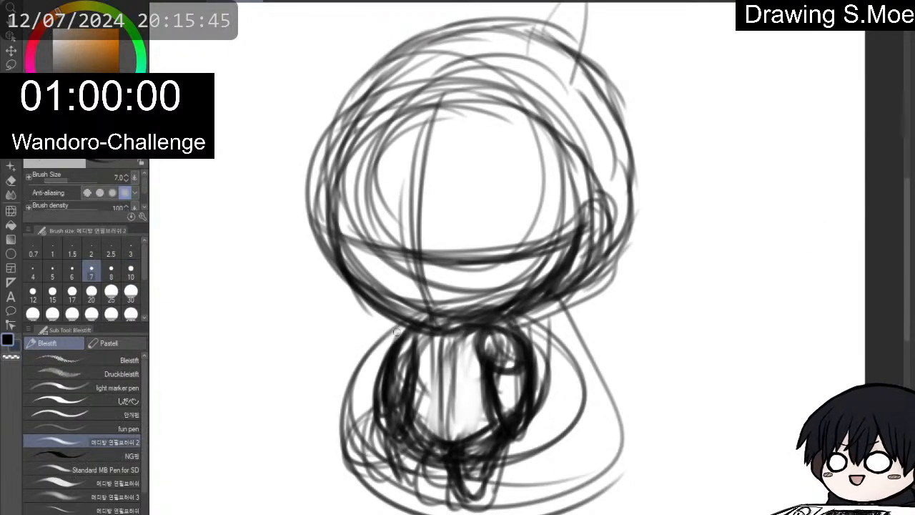
# Darken the arm on the torso's left side with repeated downward curved strokes.
pyautogui.moveTo(419, 336)
pyautogui.mouseDown()
pyautogui.moveTo(400, 362)
pyautogui.moveTo(399, 420)
pyautogui.mouseUp()
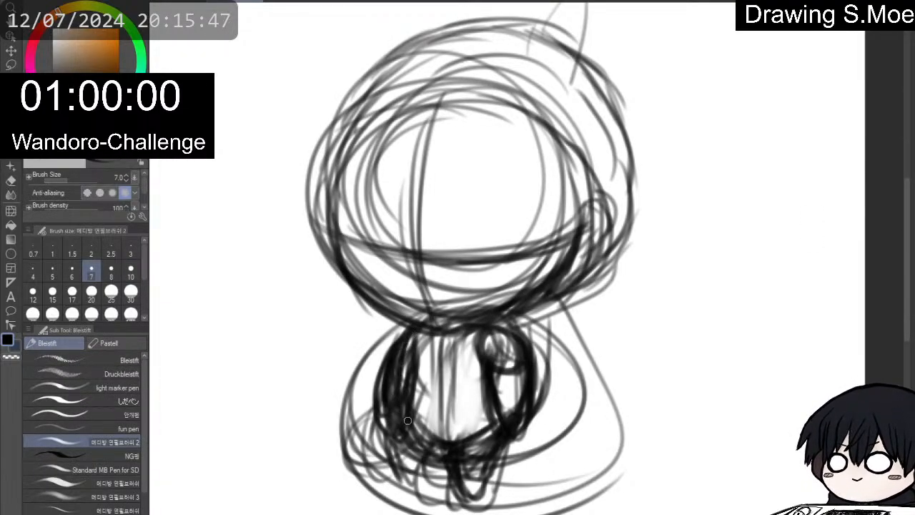
pyautogui.moveTo(406, 358)
pyautogui.mouseDown()
pyautogui.moveTo(407, 413)
pyautogui.moveTo(415, 420)
pyautogui.mouseUp()
pyautogui.moveTo(407, 336); pyautogui.dragTo(379, 426)
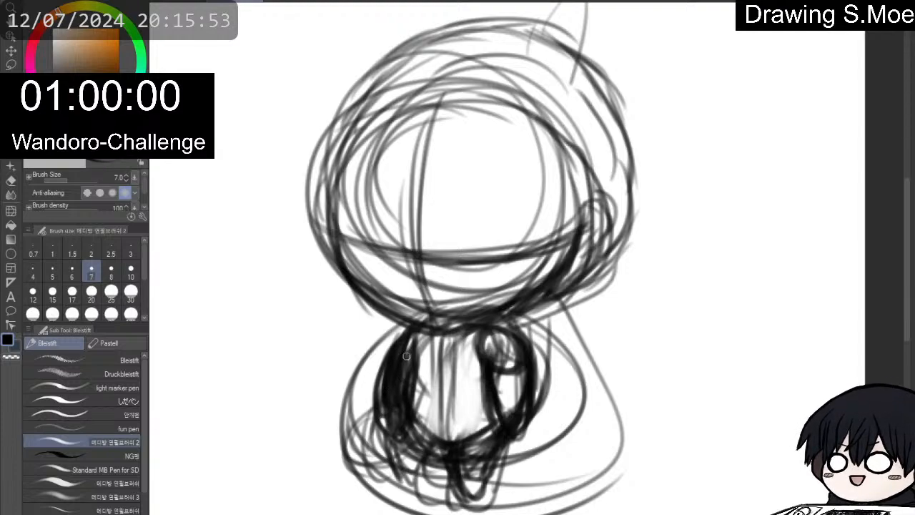
pyautogui.moveTo(404, 334); pyautogui.dragTo(381, 394)
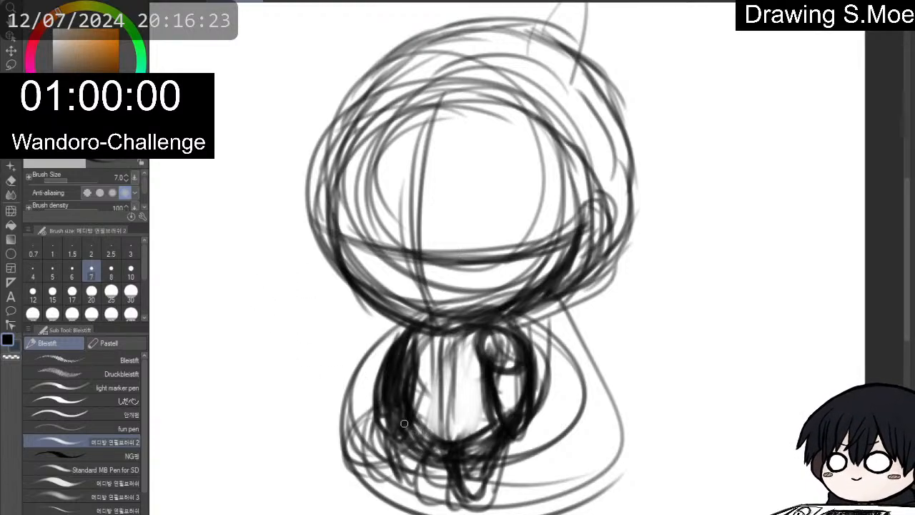
# Sketch a tapered left leg under the torso and add short strokes between the two legs.
pyautogui.moveTo(404, 429)
pyautogui.mouseDown()
pyautogui.moveTo(405, 475)
pyautogui.moveTo(407, 432)
pyautogui.moveTo(429, 497)
pyautogui.mouseUp()
pyautogui.moveTo(406, 449)
pyautogui.mouseDown()
pyautogui.moveTo(432, 500)
pyautogui.moveTo(443, 492)
pyautogui.moveTo(427, 505)
pyautogui.moveTo(402, 495)
pyautogui.moveTo(411, 466)
pyautogui.moveTo(427, 501)
pyautogui.mouseUp()
pyautogui.moveTo(445, 462); pyautogui.dragTo(438, 503)
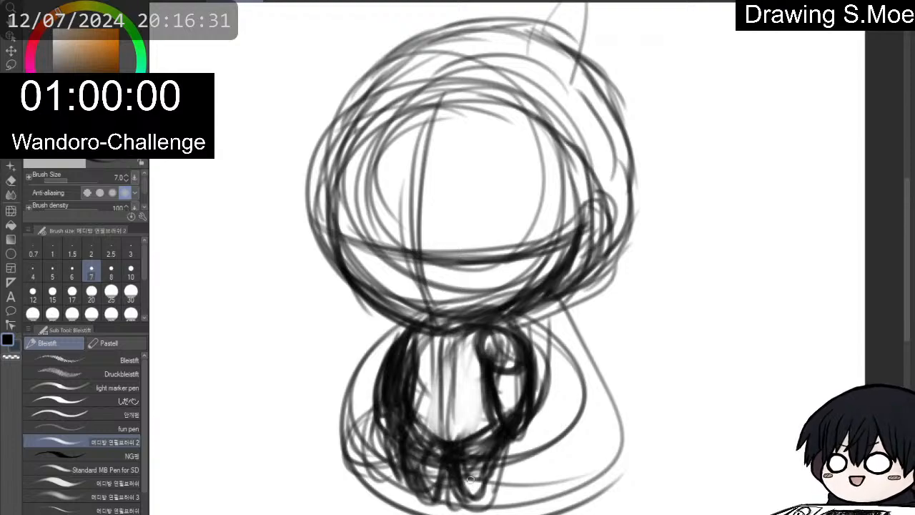
pyautogui.moveTo(475, 466); pyautogui.dragTo(466, 492)
pyautogui.moveTo(488, 453); pyautogui.dragTo(458, 497)
pyautogui.moveTo(515, 464); pyautogui.dragTo(487, 489)
# Widen the right leg outward and darken its outer contour and rounded foot.
pyautogui.moveTo(519, 432)
pyautogui.mouseDown()
pyautogui.moveTo(504, 491)
pyautogui.moveTo(512, 486)
pyautogui.mouseUp()
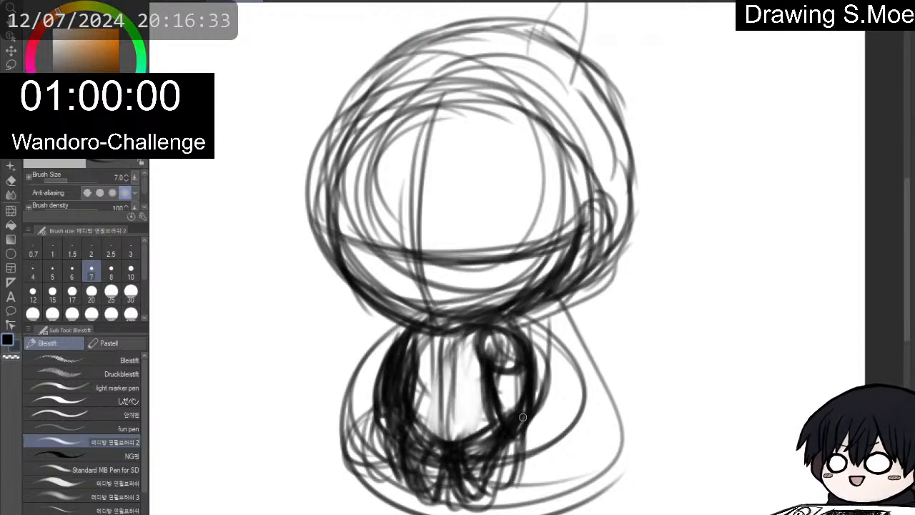
pyautogui.moveTo(519, 452)
pyautogui.mouseDown()
pyautogui.moveTo(506, 493)
pyautogui.moveTo(504, 486)
pyautogui.mouseUp()
pyautogui.moveTo(483, 452)
pyautogui.mouseDown()
pyautogui.moveTo(465, 486)
pyautogui.moveTo(466, 470)
pyautogui.moveTo(473, 497)
pyautogui.moveTo(472, 484)
pyautogui.mouseUp()
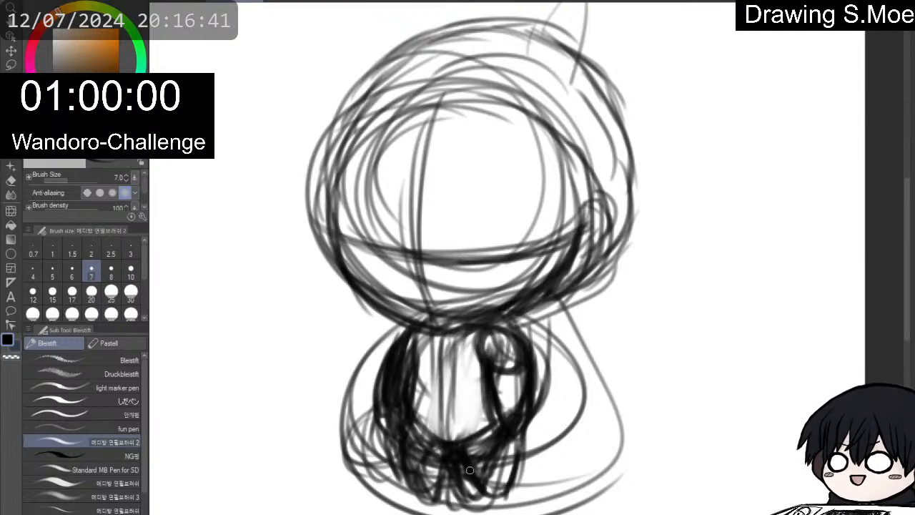
pyautogui.moveTo(491, 493)
pyautogui.mouseDown()
pyautogui.moveTo(509, 430)
pyautogui.moveTo(522, 433)
pyautogui.moveTo(518, 484)
pyautogui.moveTo(525, 432)
pyautogui.moveTo(520, 478)
pyautogui.mouseUp()
pyautogui.moveTo(526, 419); pyautogui.dragTo(521, 478)
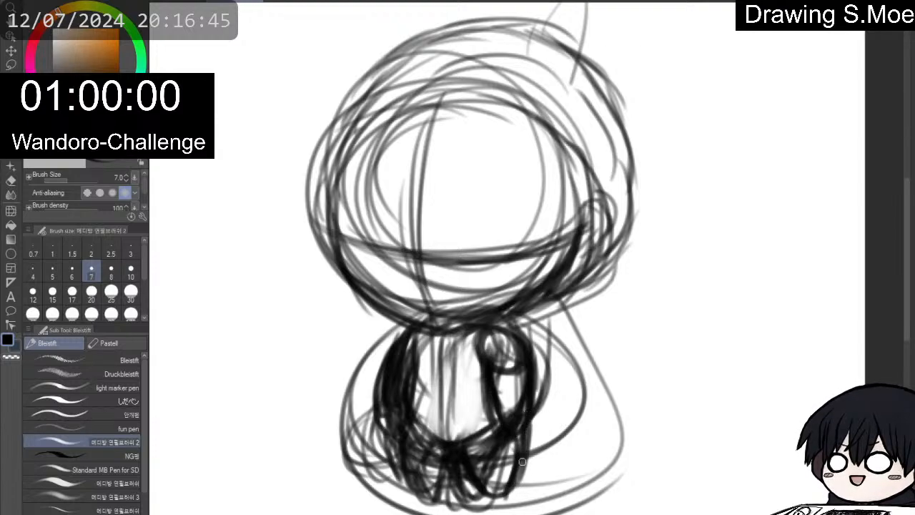
pyautogui.moveTo(525, 434)
pyautogui.mouseDown()
pyautogui.moveTo(520, 479)
pyautogui.moveTo(494, 477)
pyautogui.moveTo(489, 491)
pyautogui.moveTo(503, 494)
pyautogui.mouseUp()
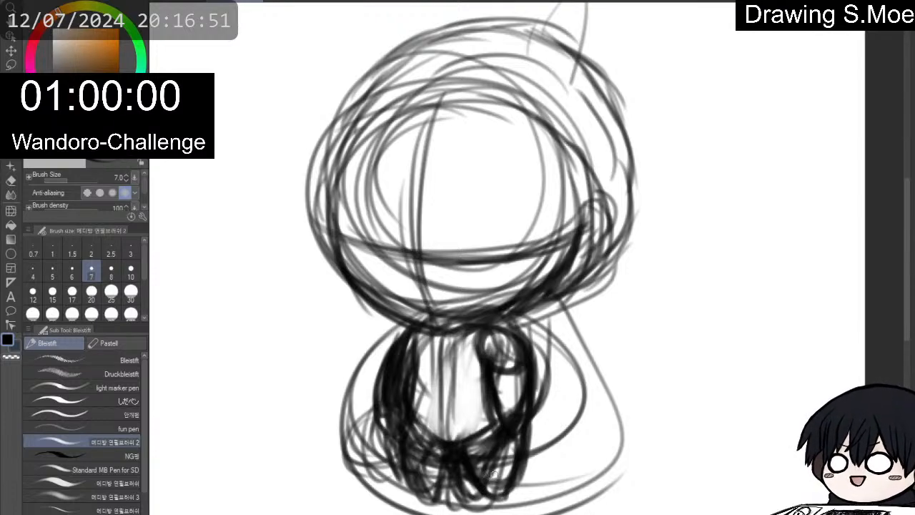
pyautogui.moveTo(470, 486)
pyautogui.mouseDown()
pyautogui.moveTo(472, 511)
pyautogui.moveTo(508, 499)
pyautogui.mouseUp()
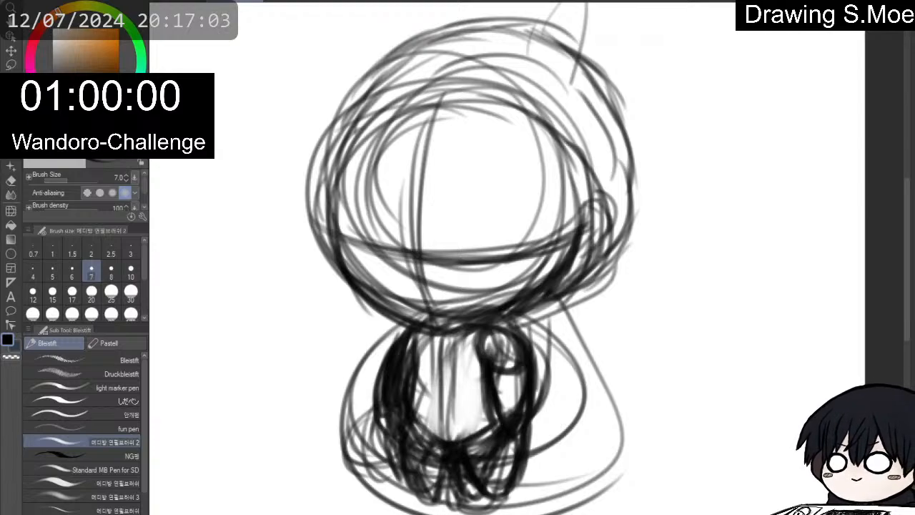
# Select the Lasso tool and clear the entire rough sketch from the canvas.
pyautogui.scroll(1, 631, 46)
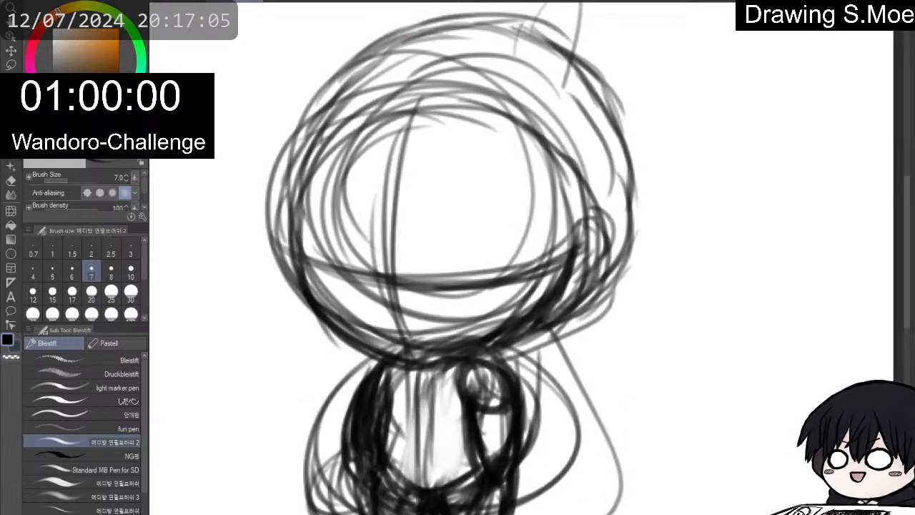
pyautogui.scroll(-9, 638, 58)
pyautogui.scroll(3, 661, 47)
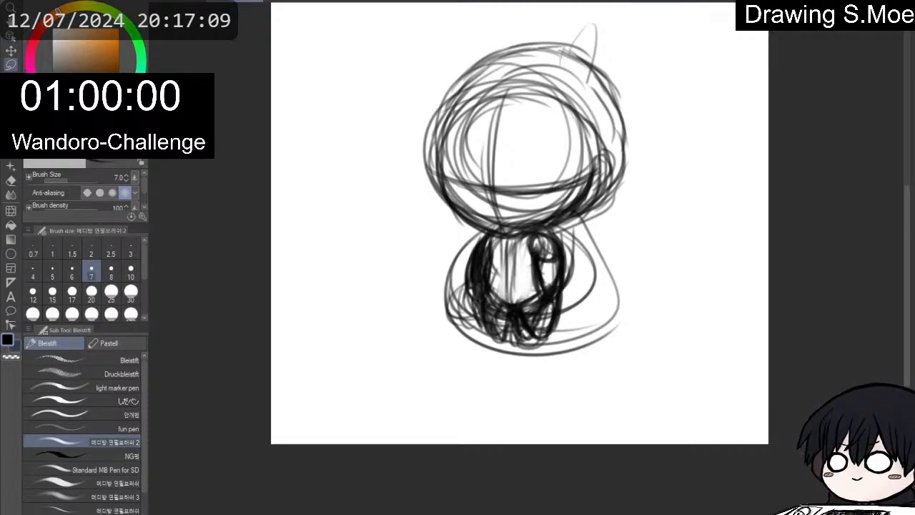
pyautogui.click(10, 64)
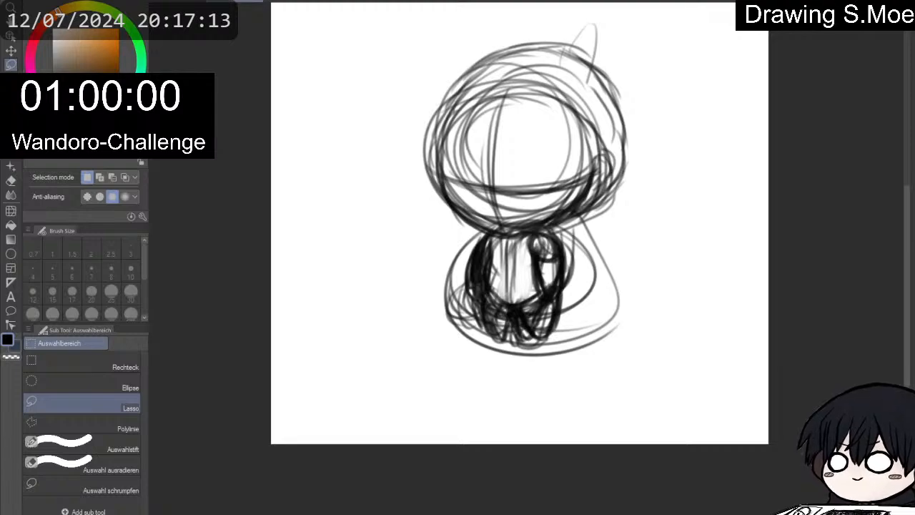
pyautogui.press('Delete')
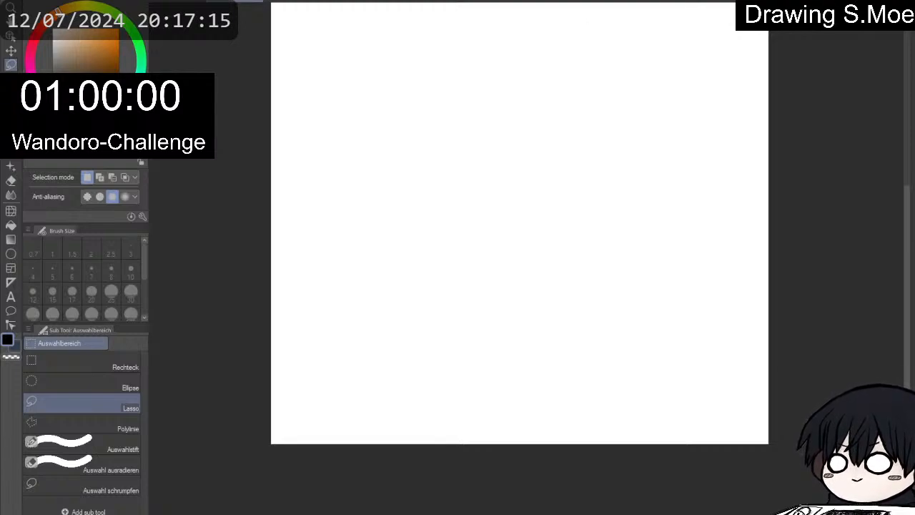
pyautogui.scroll(-3, 887, 159)
pyautogui.scroll(5, 844, 88)
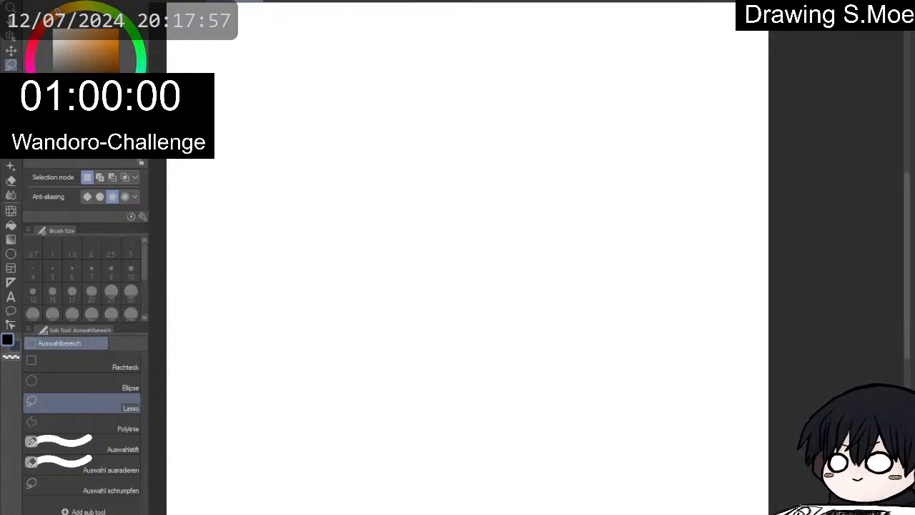
# Switch to the X profile in the browser, look through its media gallery and open the dark-haired portrait with leaves in the hair.
pyautogui.hotkey('alt', 'Tab')
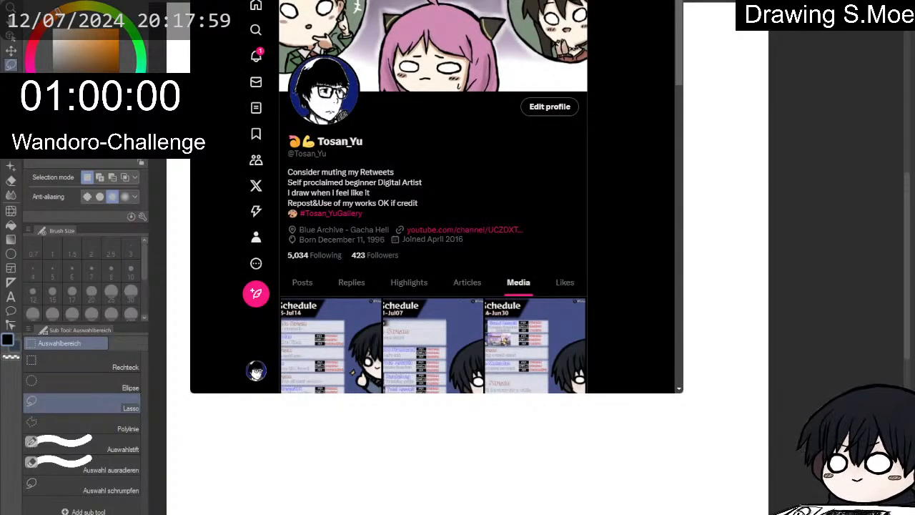
pyautogui.scroll(-10, 433, 197)
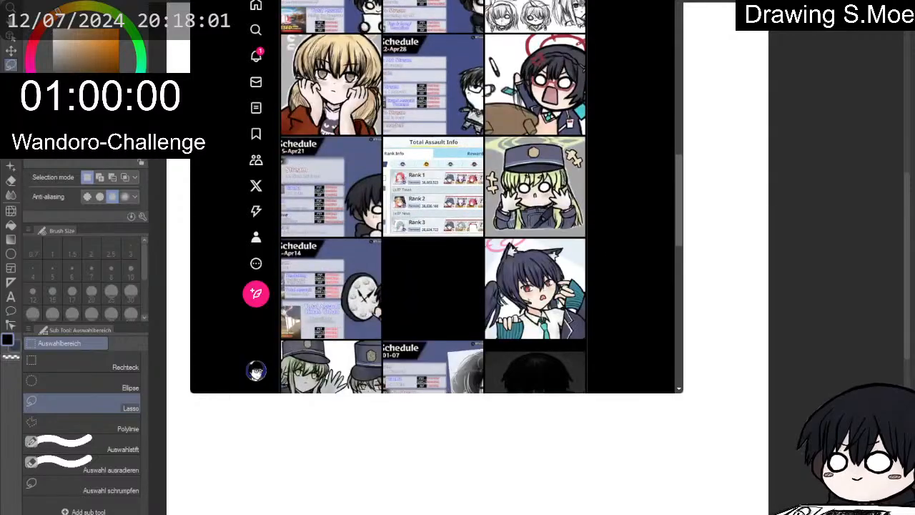
pyautogui.scroll(-10, 433, 197)
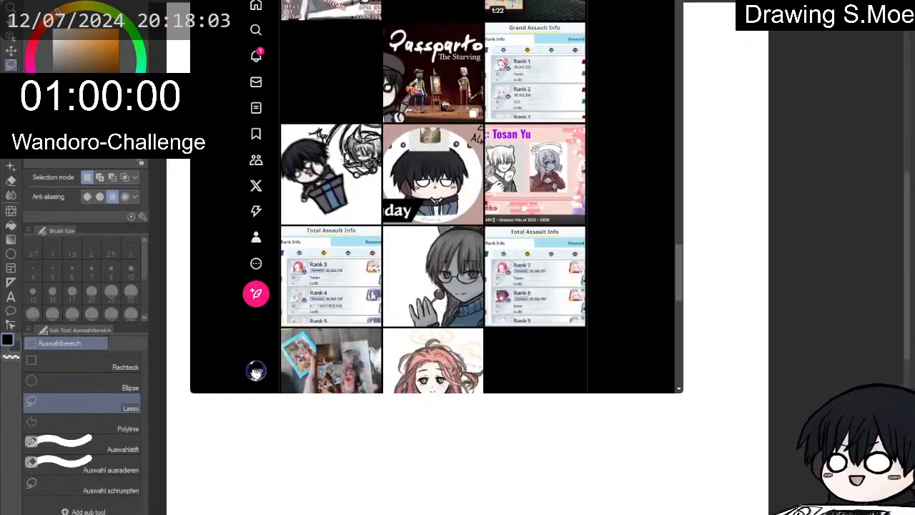
pyautogui.scroll(-10, 432, 197)
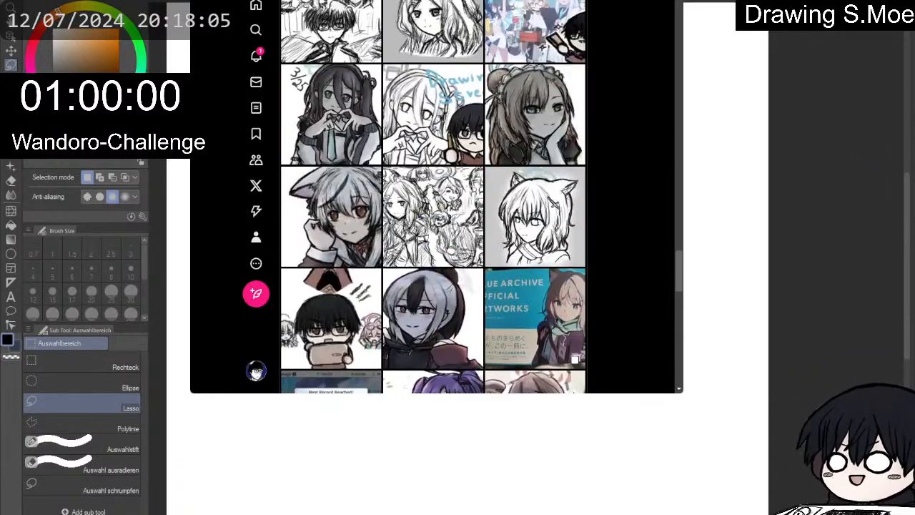
pyautogui.scroll(-10, 433, 197)
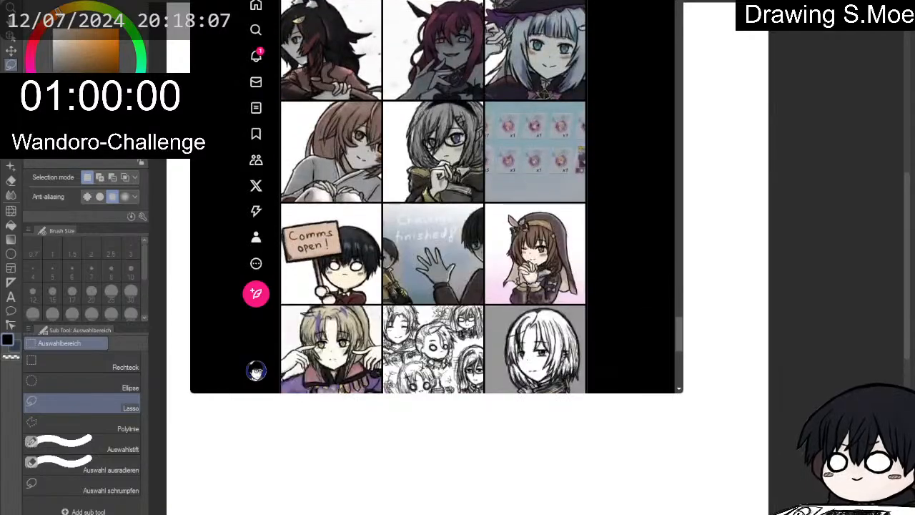
pyautogui.scroll(-10, 432, 197)
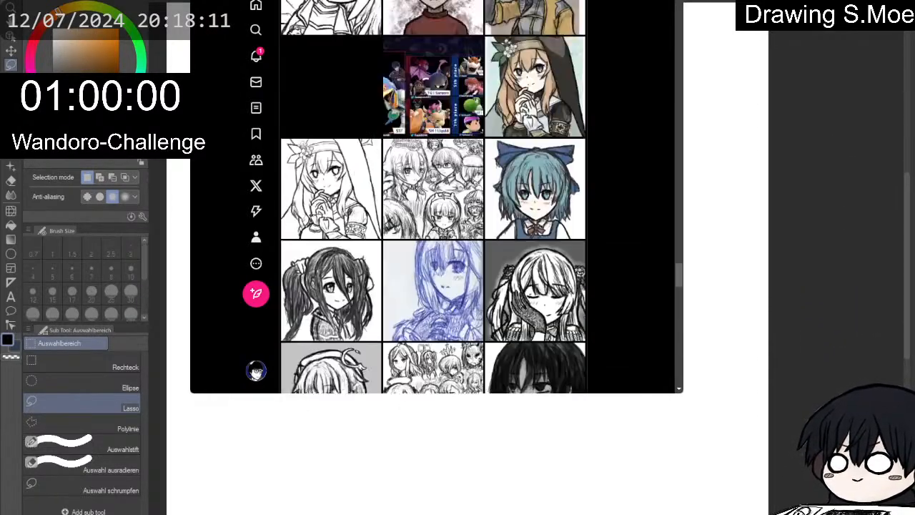
pyautogui.scroll(15, 433, 197)
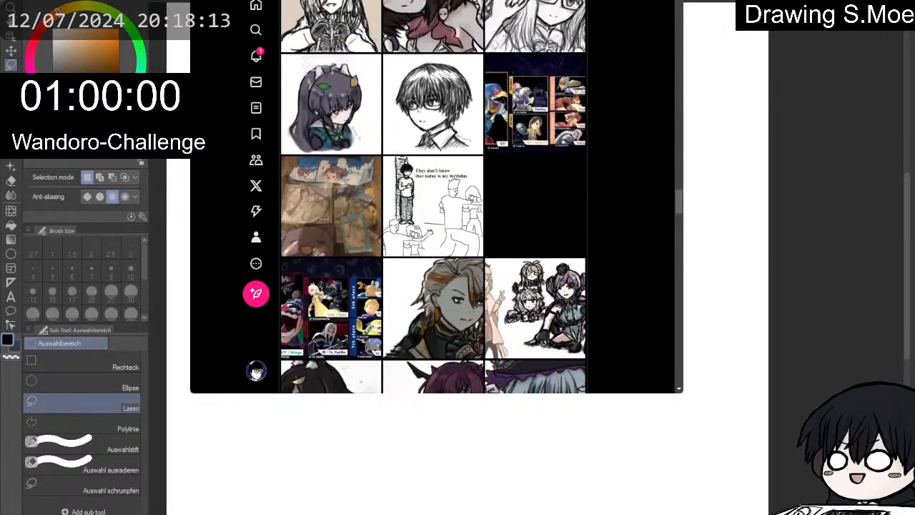
pyautogui.scroll(3, 433, 197)
pyautogui.click(311, 349)
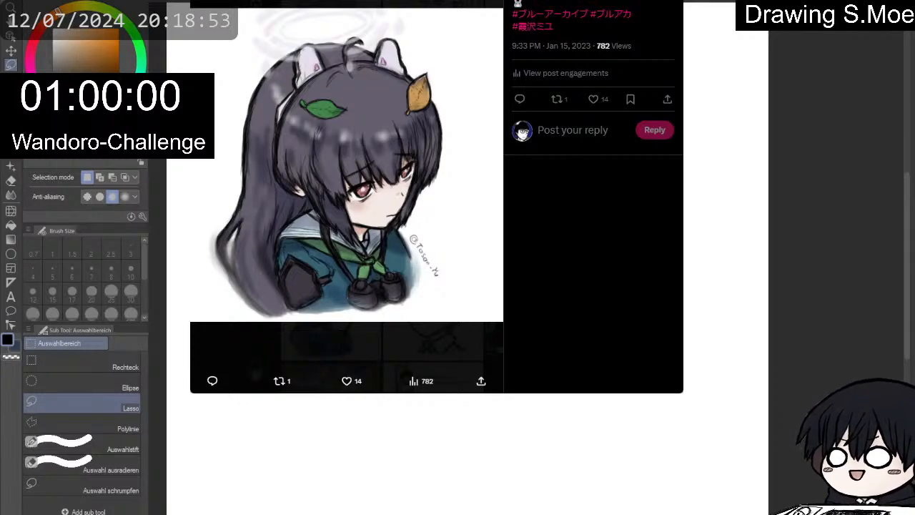
# Switch back to Clip Studio Paint and fit the blank canvas in view.
pyautogui.hotkey('alt', 'Tab')
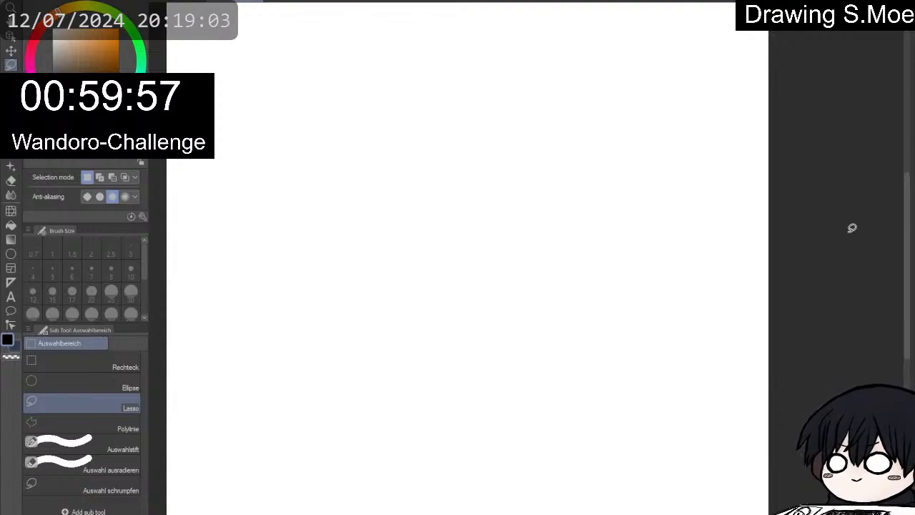
pyautogui.hotkey('ctrl', '0')
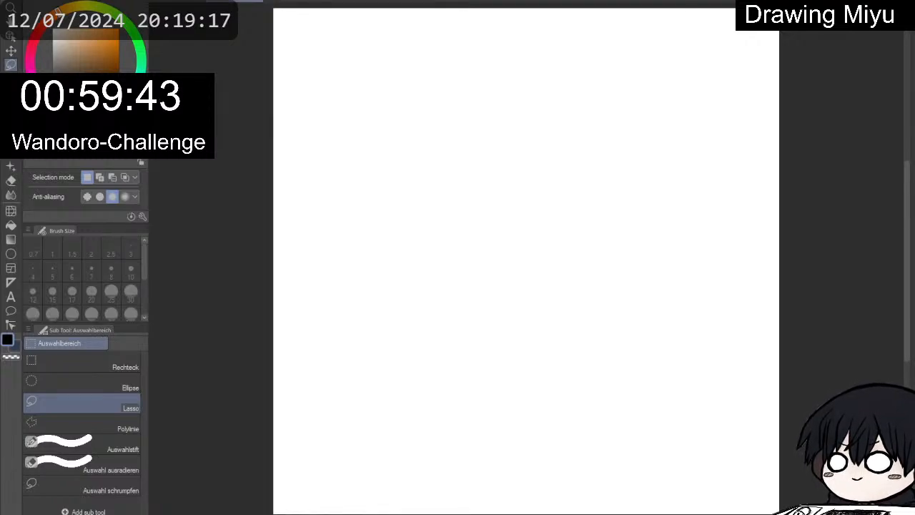
# Sketch a rough circular head in the upper middle of the blank canvas with the pencil brush at size 7.
pyautogui.scroll(1, 352, 226)
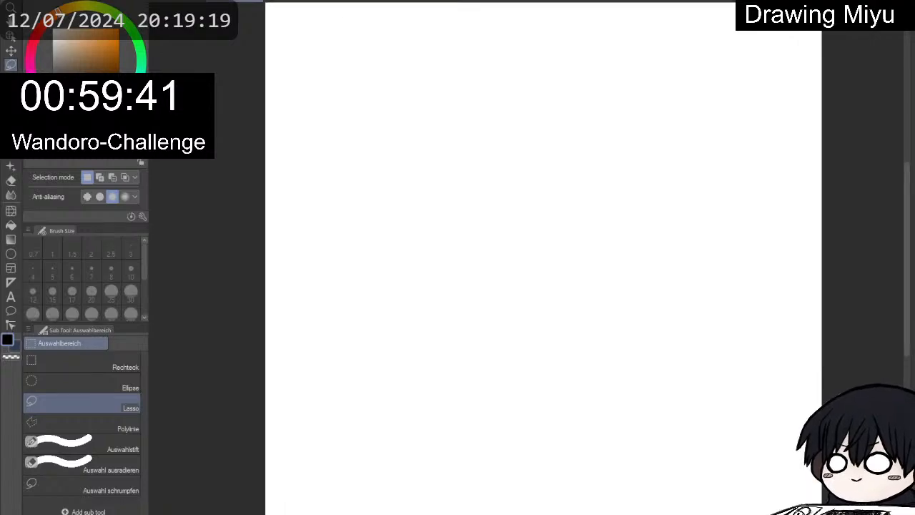
pyautogui.scroll(-1, 352, 225)
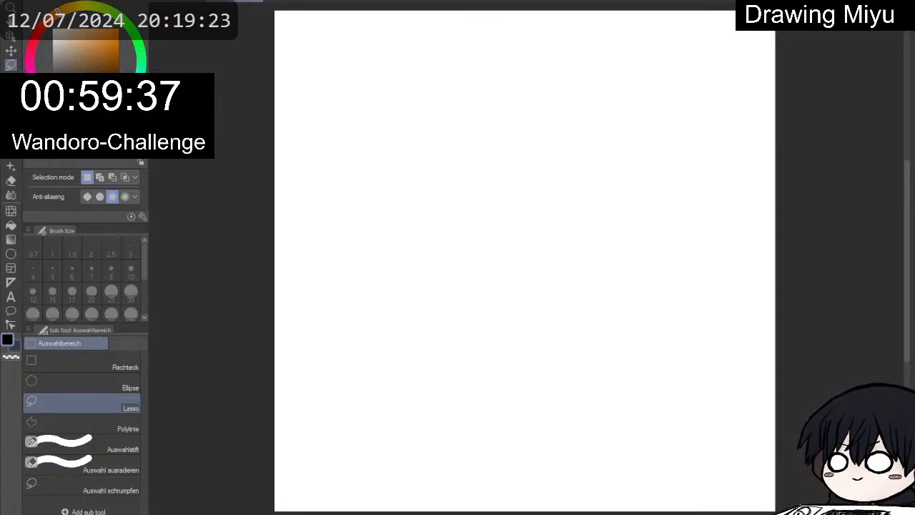
pyautogui.press('p')
pyautogui.press('p')
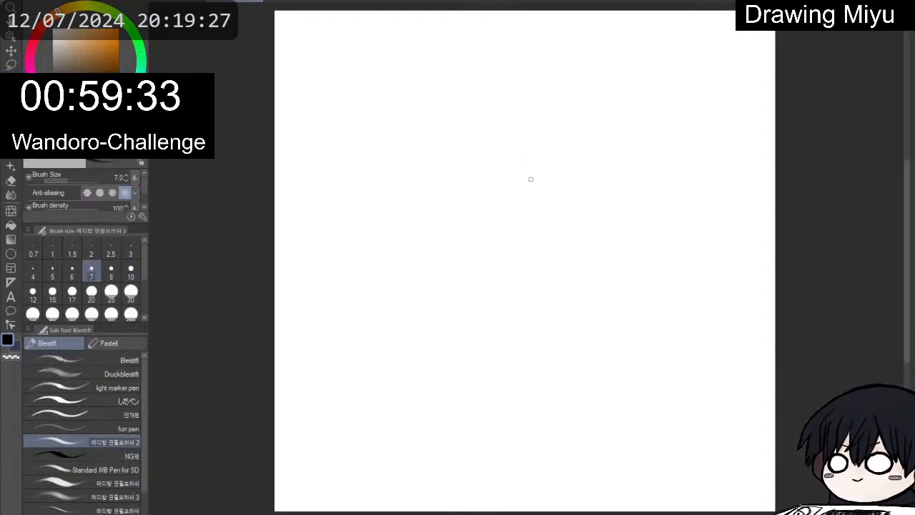
pyautogui.moveTo(524, 154); pyautogui.dragTo(492, 199)
pyautogui.moveTo(503, 152); pyautogui.dragTo(469, 238)
pyautogui.moveTo(449, 183)
pyautogui.mouseDown()
pyautogui.moveTo(537, 140)
pyautogui.moveTo(594, 179)
pyautogui.mouseUp()
pyautogui.moveTo(596, 167); pyautogui.dragTo(614, 238)
pyautogui.moveTo(584, 152); pyautogui.dragTo(445, 239)
pyautogui.moveTo(480, 155); pyautogui.dragTo(478, 285)
pyautogui.moveTo(443, 193)
pyautogui.mouseDown()
pyautogui.moveTo(574, 327)
pyautogui.moveTo(570, 168)
pyautogui.moveTo(423, 202)
pyautogui.moveTo(472, 329)
pyautogui.moveTo(443, 307)
pyautogui.moveTo(576, 340)
pyautogui.moveTo(627, 230)
pyautogui.moveTo(547, 141)
pyautogui.moveTo(429, 191)
pyautogui.mouseUp()
# Draw a vertical centre line and a slightly curved horizontal eye line across the head circle.
pyautogui.moveTo(526, 152); pyautogui.dragTo(518, 273)
pyautogui.moveTo(519, 187); pyautogui.dragTo(520, 313)
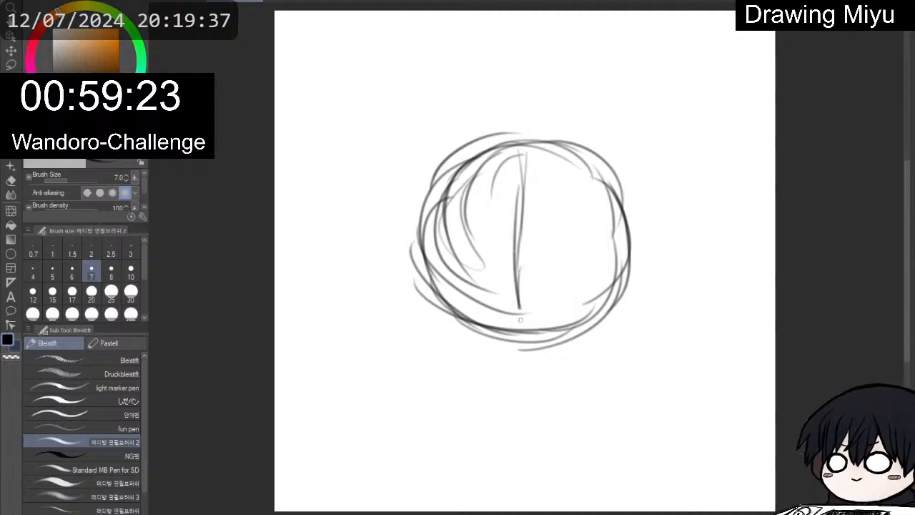
pyautogui.moveTo(518, 203); pyautogui.dragTo(526, 336)
pyautogui.moveTo(518, 150); pyautogui.dragTo(517, 271)
pyautogui.moveTo(429, 251)
pyautogui.mouseDown()
pyautogui.moveTo(537, 236)
pyautogui.moveTo(616, 251)
pyautogui.moveTo(578, 246)
pyautogui.mouseUp()
pyautogui.moveTo(462, 244)
pyautogui.mouseDown()
pyautogui.moveTo(622, 248)
pyautogui.moveTo(519, 242)
pyautogui.moveTo(415, 254)
pyautogui.moveTo(545, 245)
pyautogui.moveTo(643, 265)
pyautogui.mouseUp()
# Extend the head outline upward with a taller skull curve and add wider arcs around both sides.
pyautogui.moveTo(440, 254)
pyautogui.mouseDown()
pyautogui.moveTo(447, 304)
pyautogui.moveTo(464, 323)
pyautogui.moveTo(494, 343)
pyautogui.moveTo(538, 348)
pyautogui.moveTo(526, 314)
pyautogui.moveTo(440, 300)
pyautogui.moveTo(548, 337)
pyautogui.moveTo(592, 311)
pyautogui.moveTo(627, 266)
pyautogui.moveTo(611, 197)
pyautogui.mouseUp()
pyautogui.moveTo(443, 244)
pyautogui.mouseDown()
pyautogui.moveTo(413, 229)
pyautogui.moveTo(412, 182)
pyautogui.moveTo(414, 260)
pyautogui.moveTo(437, 214)
pyautogui.moveTo(453, 138)
pyautogui.moveTo(437, 215)
pyautogui.moveTo(441, 158)
pyautogui.moveTo(431, 148)
pyautogui.moveTo(417, 193)
pyautogui.moveTo(423, 205)
pyautogui.moveTo(480, 95)
pyautogui.moveTo(458, 127)
pyautogui.moveTo(502, 115)
pyautogui.moveTo(520, 83)
pyautogui.moveTo(548, 83)
pyautogui.moveTo(578, 110)
pyautogui.moveTo(621, 185)
pyautogui.moveTo(630, 231)
pyautogui.moveTo(634, 213)
pyautogui.moveTo(570, 122)
pyautogui.moveTo(480, 131)
pyautogui.moveTo(425, 219)
pyautogui.moveTo(403, 214)
pyautogui.moveTo(460, 313)
pyautogui.moveTo(528, 347)
pyautogui.moveTo(564, 337)
pyautogui.moveTo(611, 312)
pyautogui.moveTo(626, 279)
pyautogui.moveTo(629, 238)
pyautogui.moveTo(608, 152)
pyautogui.mouseUp()
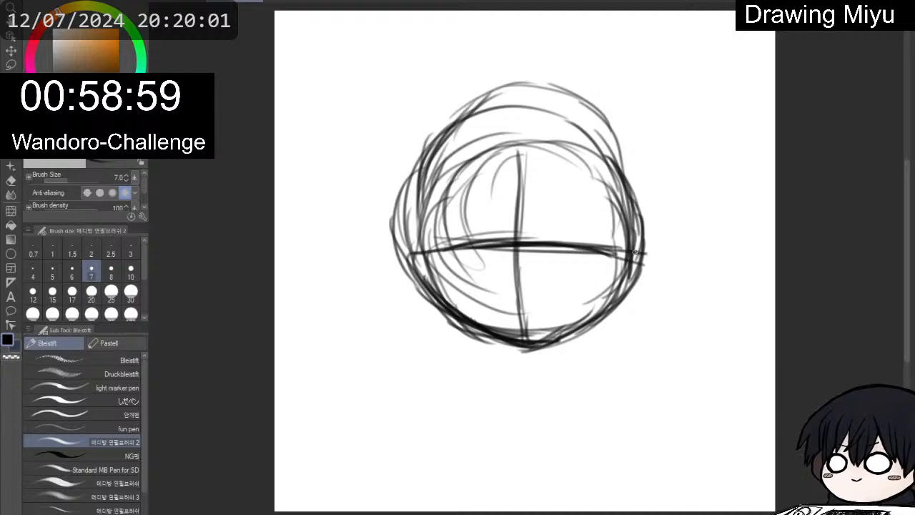
pyautogui.moveTo(635, 252); pyautogui.dragTo(440, 254)
pyautogui.moveTo(555, 109)
pyautogui.mouseDown()
pyautogui.moveTo(619, 168)
pyautogui.moveTo(648, 261)
pyautogui.moveTo(647, 154)
pyautogui.moveTo(476, 108)
pyautogui.moveTo(415, 243)
pyautogui.mouseUp()
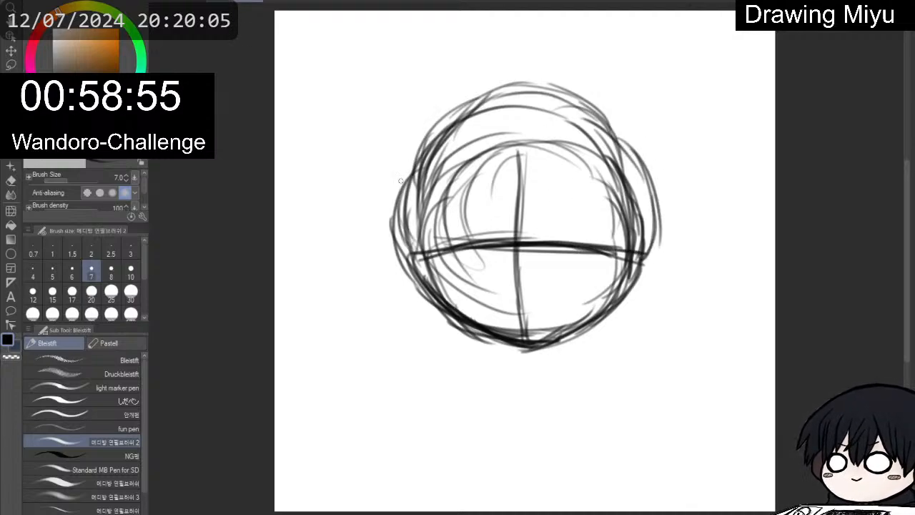
pyautogui.moveTo(410, 172); pyautogui.dragTo(396, 200)
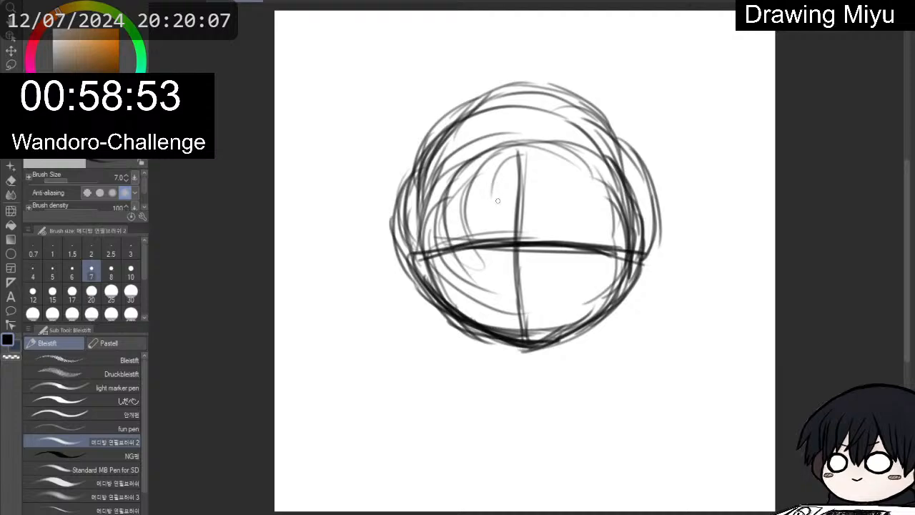
# Sketch short neck lines under the chin and loose, large rounded body loops below the head.
pyautogui.moveTo(501, 331); pyautogui.dragTo(484, 362)
pyautogui.moveTo(559, 343); pyautogui.dragTo(575, 354)
pyautogui.moveTo(465, 346); pyautogui.dragTo(469, 412)
pyautogui.moveTo(472, 340); pyautogui.dragTo(519, 479)
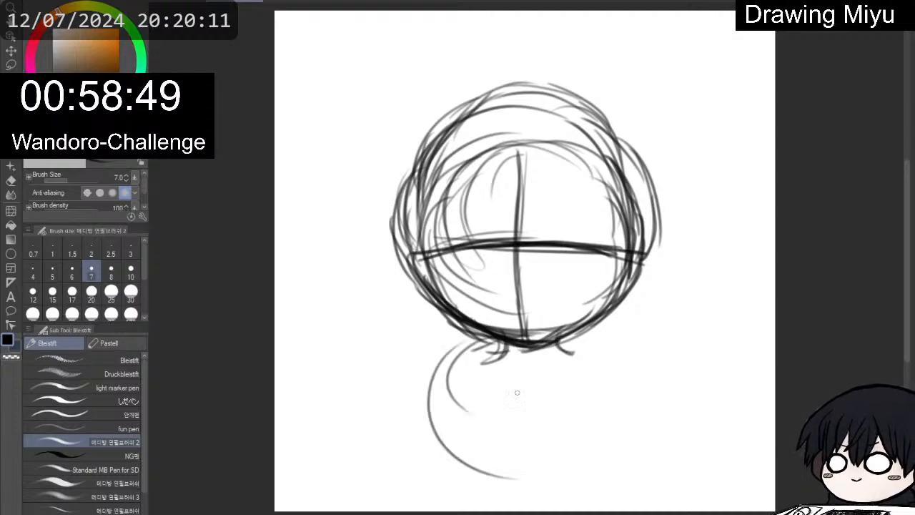
pyautogui.moveTo(429, 427); pyautogui.dragTo(580, 413)
pyautogui.moveTo(528, 469)
pyautogui.mouseDown()
pyautogui.moveTo(445, 352)
pyautogui.moveTo(500, 490)
pyautogui.moveTo(604, 358)
pyautogui.moveTo(545, 321)
pyautogui.mouseUp()
pyautogui.moveTo(504, 367)
pyautogui.mouseDown()
pyautogui.moveTo(527, 422)
pyautogui.moveTo(589, 390)
pyautogui.moveTo(588, 362)
pyautogui.moveTo(558, 337)
pyautogui.moveTo(549, 334)
pyautogui.moveTo(544, 357)
pyautogui.moveTo(552, 348)
pyautogui.moveTo(513, 340)
pyautogui.moveTo(521, 347)
pyautogui.moveTo(502, 348)
pyautogui.moveTo(517, 336)
pyautogui.moveTo(558, 345)
pyautogui.mouseUp()
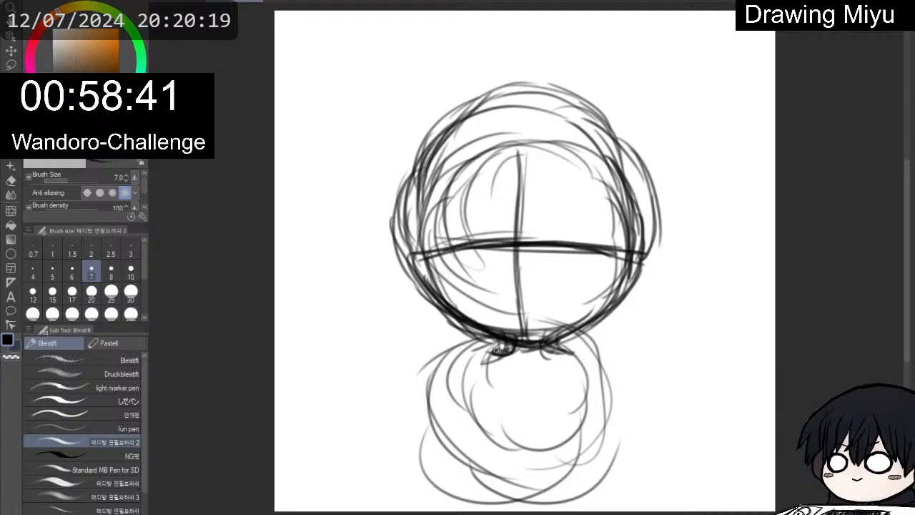
# Sketch a small rounded torso with a centre line inside the body loops and add two short legs beneath it.
pyautogui.moveTo(496, 349)
pyautogui.mouseDown()
pyautogui.moveTo(498, 390)
pyautogui.moveTo(517, 407)
pyautogui.moveTo(546, 389)
pyautogui.moveTo(549, 358)
pyautogui.moveTo(532, 352)
pyautogui.moveTo(532, 435)
pyautogui.mouseUp()
pyautogui.moveTo(522, 376); pyautogui.dragTo(521, 416)
pyautogui.moveTo(489, 361); pyautogui.dragTo(483, 428)
pyautogui.moveTo(481, 377)
pyautogui.mouseDown()
pyautogui.moveTo(534, 440)
pyautogui.moveTo(506, 442)
pyautogui.moveTo(576, 417)
pyautogui.mouseUp()
pyautogui.moveTo(566, 371); pyautogui.dragTo(564, 460)
pyautogui.moveTo(577, 419); pyautogui.dragTo(514, 454)
pyautogui.moveTo(475, 402); pyautogui.dragTo(518, 453)
pyautogui.moveTo(481, 362)
pyautogui.mouseDown()
pyautogui.moveTo(484, 432)
pyautogui.moveTo(565, 458)
pyautogui.moveTo(591, 389)
pyautogui.moveTo(576, 422)
pyautogui.mouseUp()
pyautogui.moveTo(576, 379); pyautogui.dragTo(551, 451)
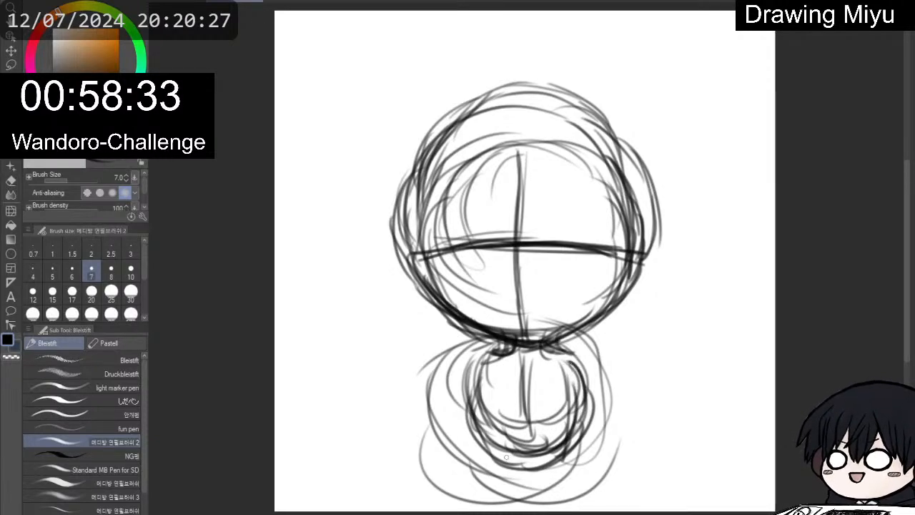
pyautogui.moveTo(486, 446)
pyautogui.mouseDown()
pyautogui.moveTo(505, 493)
pyautogui.moveTo(525, 454)
pyautogui.moveTo(540, 452)
pyautogui.moveTo(570, 481)
pyautogui.mouseUp()
pyautogui.moveTo(591, 447); pyautogui.dragTo(582, 467)
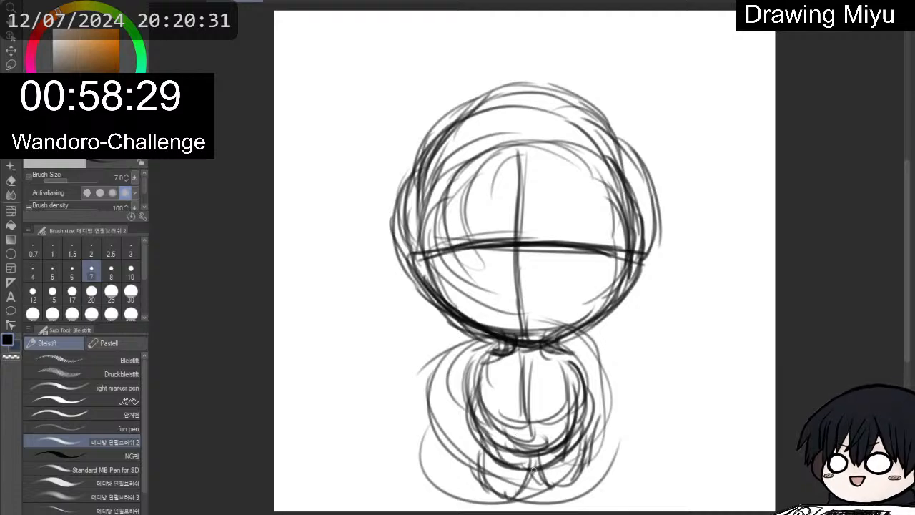
# Sketch a stubby arm on each side of the torso and reinforce the head's lower left jaw contour.
pyautogui.moveTo(465, 445)
pyautogui.mouseDown()
pyautogui.moveTo(560, 466)
pyautogui.moveTo(599, 405)
pyautogui.moveTo(575, 373)
pyautogui.moveTo(595, 416)
pyautogui.mouseUp()
pyautogui.moveTo(576, 352); pyautogui.dragTo(598, 418)
pyautogui.moveTo(565, 354); pyautogui.dragTo(562, 403)
pyautogui.moveTo(567, 369)
pyautogui.mouseDown()
pyautogui.moveTo(585, 426)
pyautogui.moveTo(596, 427)
pyautogui.mouseUp()
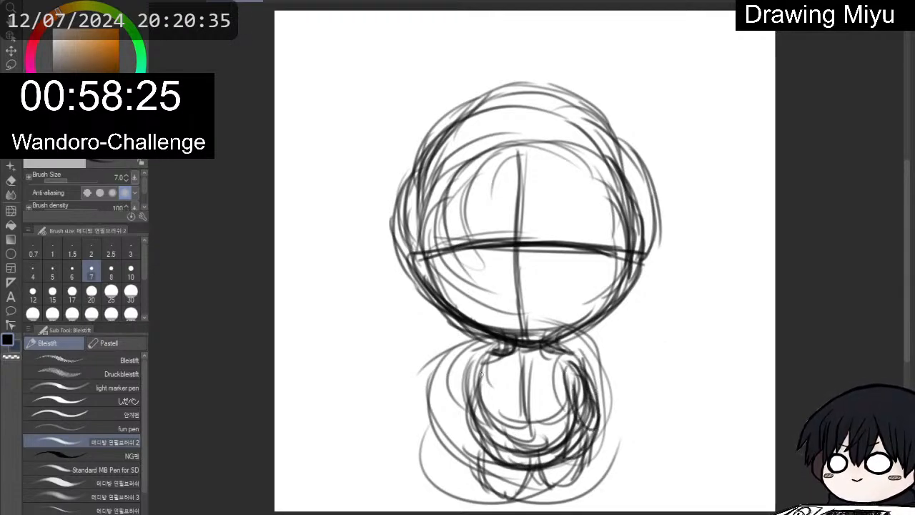
pyautogui.moveTo(473, 360); pyautogui.dragTo(458, 422)
pyautogui.moveTo(471, 376); pyautogui.dragTo(454, 437)
pyautogui.moveTo(475, 353)
pyautogui.mouseDown()
pyautogui.moveTo(455, 429)
pyautogui.moveTo(472, 366)
pyautogui.moveTo(481, 379)
pyautogui.mouseUp()
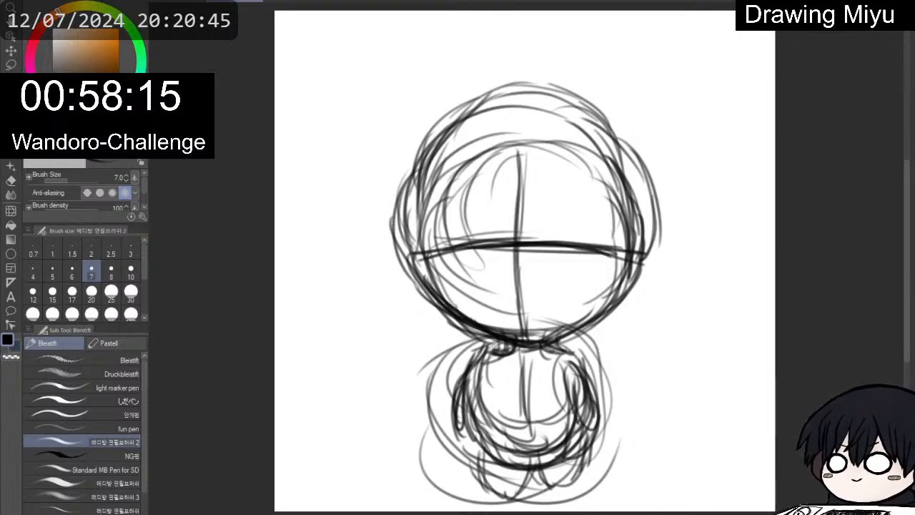
pyautogui.moveTo(409, 266)
pyautogui.mouseDown()
pyautogui.moveTo(459, 334)
pyautogui.moveTo(479, 330)
pyautogui.mouseUp()
pyautogui.moveTo(429, 308); pyautogui.dragTo(495, 339)
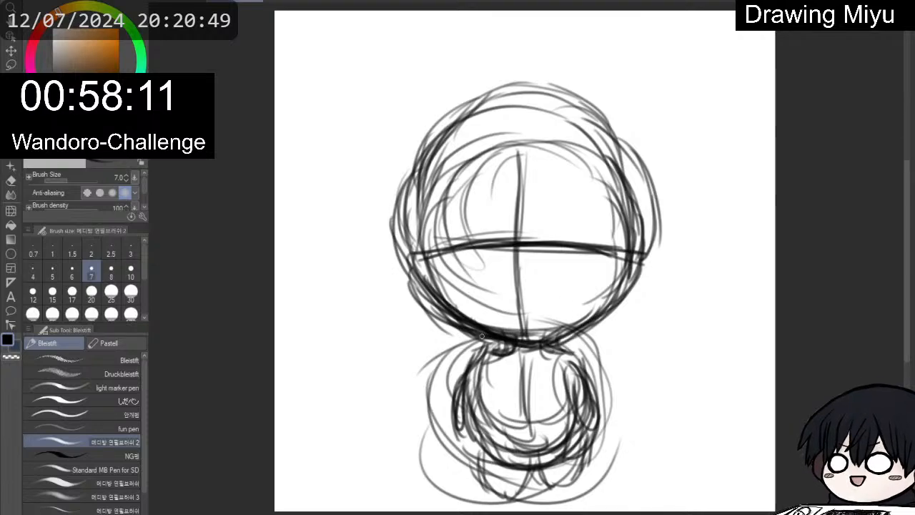
pyautogui.press('e')
pyautogui.moveTo(408, 376); pyautogui.dragTo(624, 390)
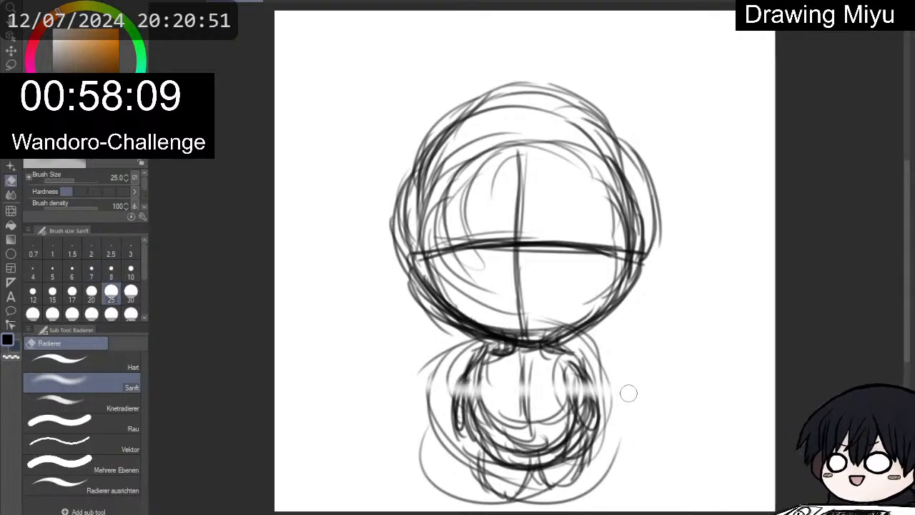
pyautogui.hotkey('ctrl', 'z')
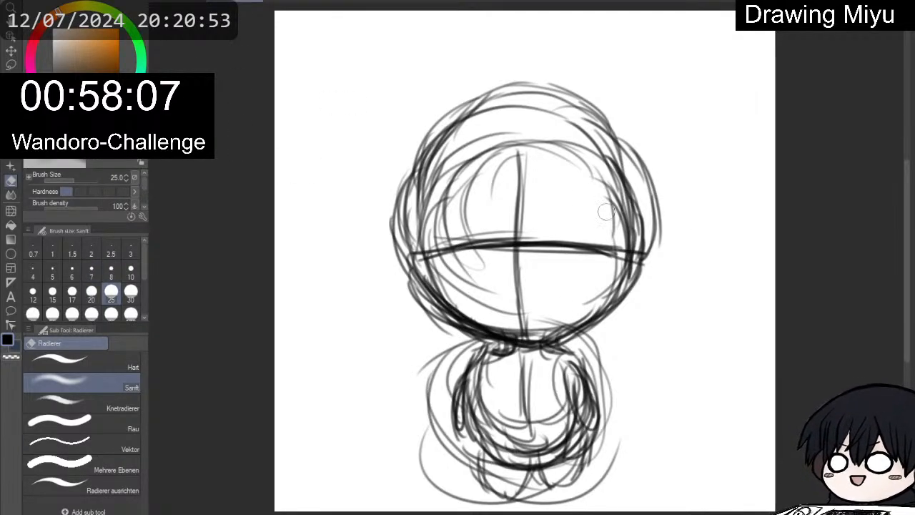
# Go over both arm contours with the pencil and fade the whole rough sketch to light grey.
pyautogui.press('p')
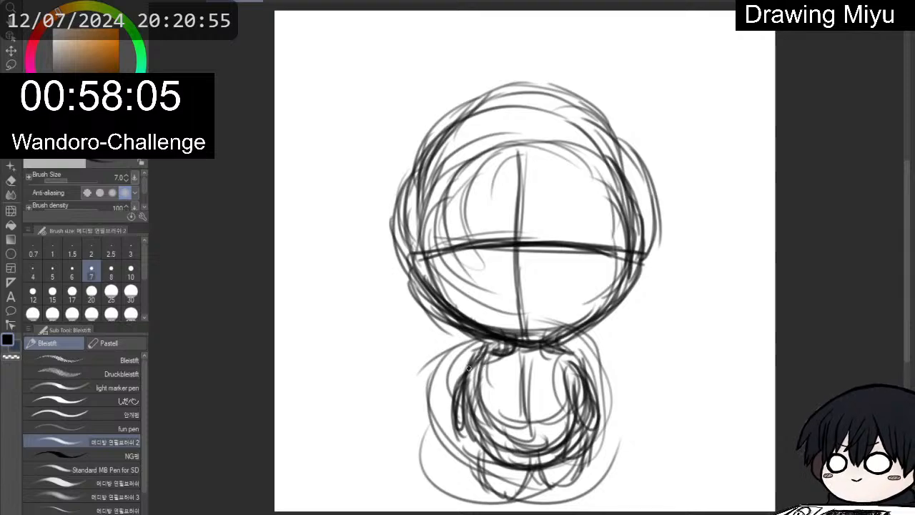
pyautogui.moveTo(469, 367)
pyautogui.mouseDown()
pyautogui.moveTo(468, 397)
pyautogui.moveTo(456, 407)
pyautogui.mouseUp()
pyautogui.moveTo(563, 358)
pyautogui.mouseDown()
pyautogui.moveTo(581, 393)
pyautogui.moveTo(598, 403)
pyautogui.mouseUp()
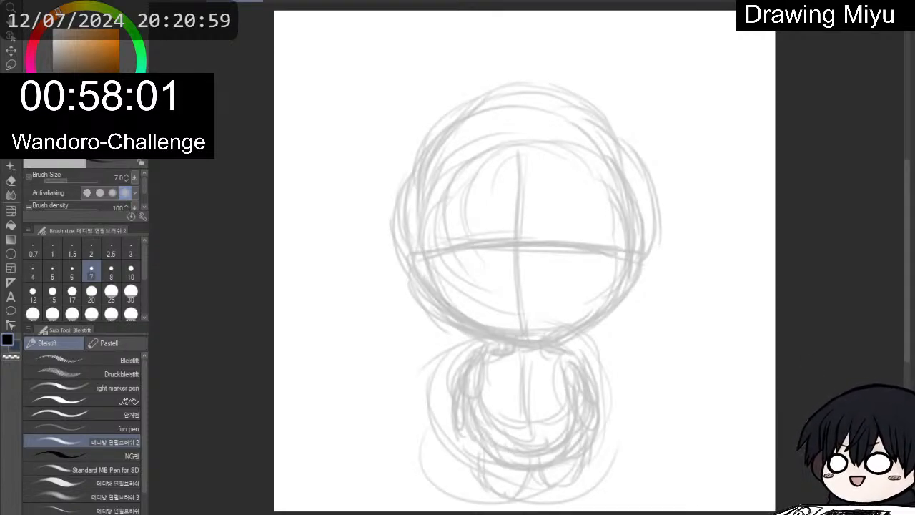
# Draw two thick black oval eye rings on the horizontal guide, one on each side of the centre line.
pyautogui.scroll(2, 609, 173)
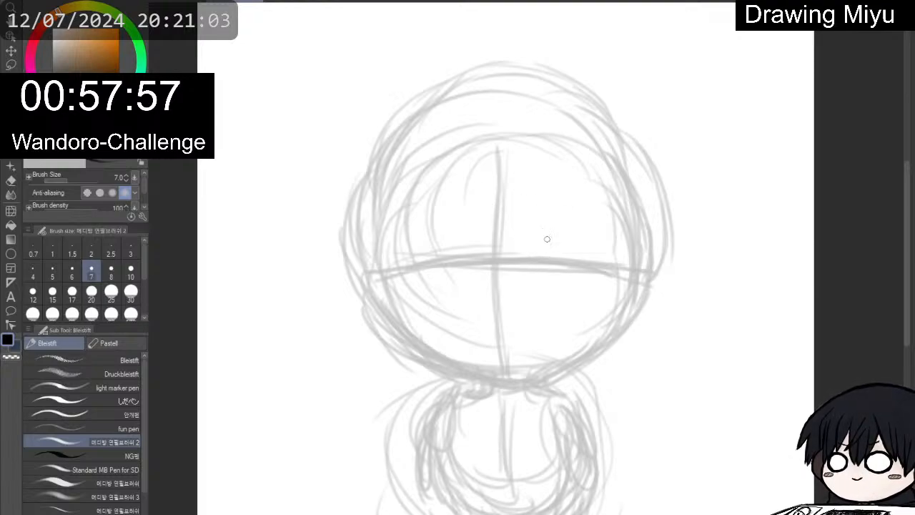
pyautogui.moveTo(557, 240)
pyautogui.mouseDown()
pyautogui.moveTo(531, 252)
pyautogui.moveTo(560, 285)
pyautogui.mouseUp()
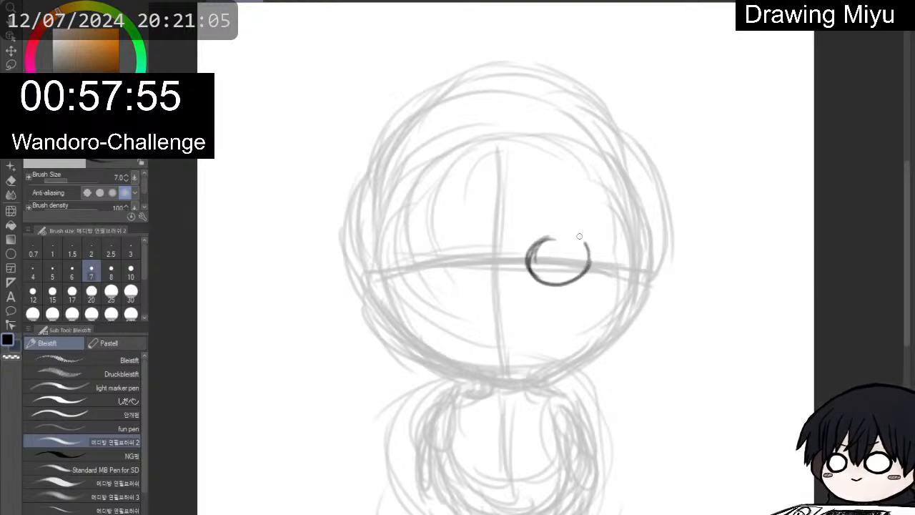
pyautogui.moveTo(580, 236)
pyautogui.mouseDown()
pyautogui.moveTo(533, 246)
pyautogui.moveTo(594, 243)
pyautogui.moveTo(548, 248)
pyautogui.moveTo(593, 250)
pyautogui.moveTo(533, 268)
pyautogui.moveTo(544, 236)
pyautogui.moveTo(601, 278)
pyautogui.moveTo(574, 285)
pyautogui.moveTo(532, 276)
pyautogui.moveTo(605, 257)
pyautogui.moveTo(546, 236)
pyautogui.mouseUp()
pyautogui.moveTo(409, 253)
pyautogui.mouseDown()
pyautogui.moveTo(434, 243)
pyautogui.moveTo(462, 264)
pyautogui.moveTo(405, 272)
pyautogui.moveTo(445, 238)
pyautogui.moveTo(478, 252)
pyautogui.moveTo(411, 280)
pyautogui.moveTo(436, 282)
pyautogui.mouseUp()
pyautogui.scroll(1, 432, 244)
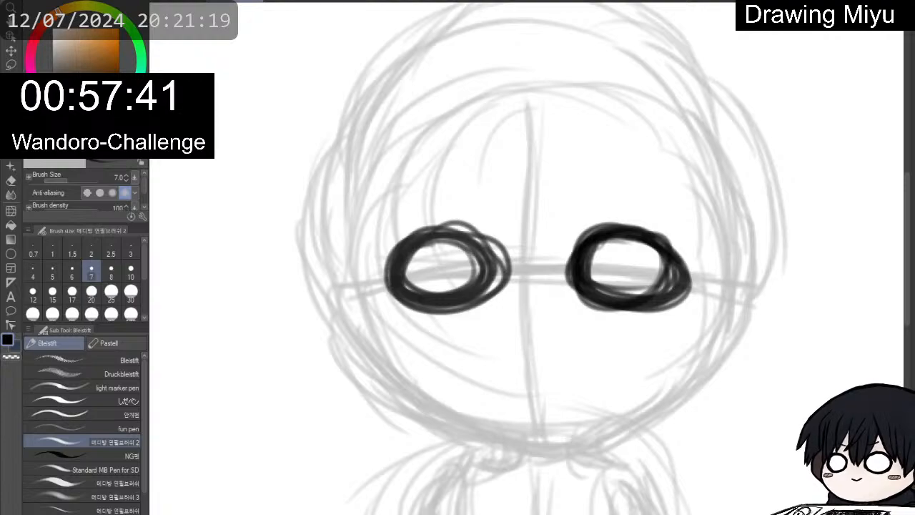
# Flip the canvas view horizontally, erase the left eye ring's pointed outer corner and redraw it as a rounder oval.
pyautogui.press('h')
pyautogui.press('e')
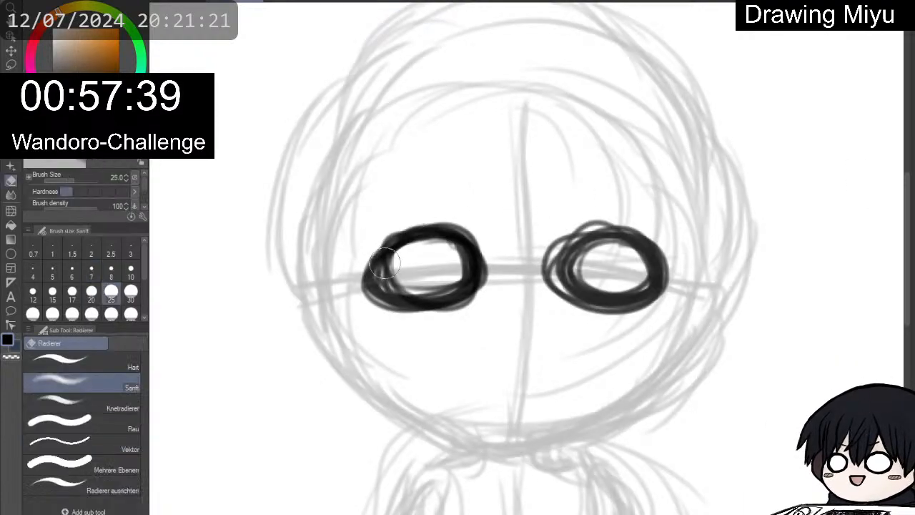
pyautogui.moveTo(360, 256); pyautogui.dragTo(417, 315)
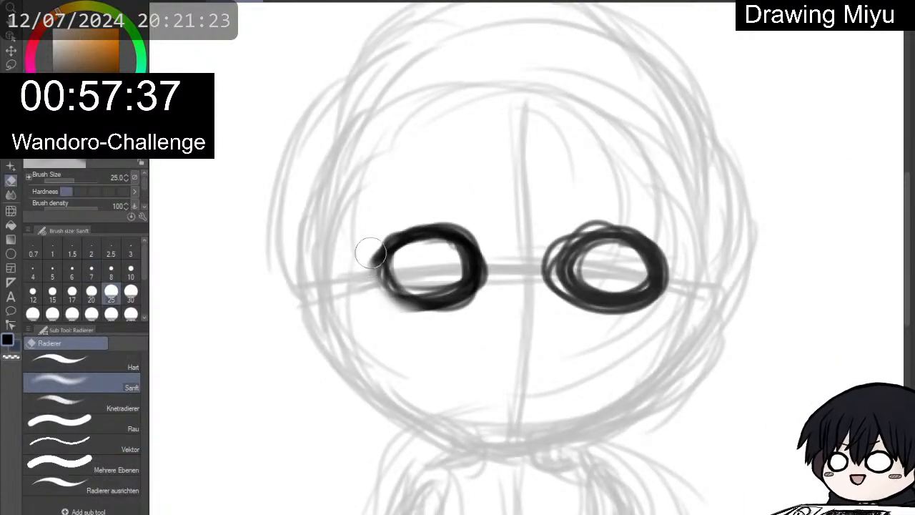
pyautogui.press('p')
pyautogui.moveTo(384, 260)
pyautogui.mouseDown()
pyautogui.moveTo(404, 300)
pyautogui.moveTo(386, 281)
pyautogui.moveTo(422, 242)
pyautogui.mouseUp()
pyautogui.moveTo(469, 262)
pyautogui.mouseDown()
pyautogui.moveTo(455, 289)
pyautogui.moveTo(487, 245)
pyautogui.moveTo(445, 232)
pyautogui.moveTo(397, 274)
pyautogui.moveTo(467, 291)
pyautogui.mouseUp()
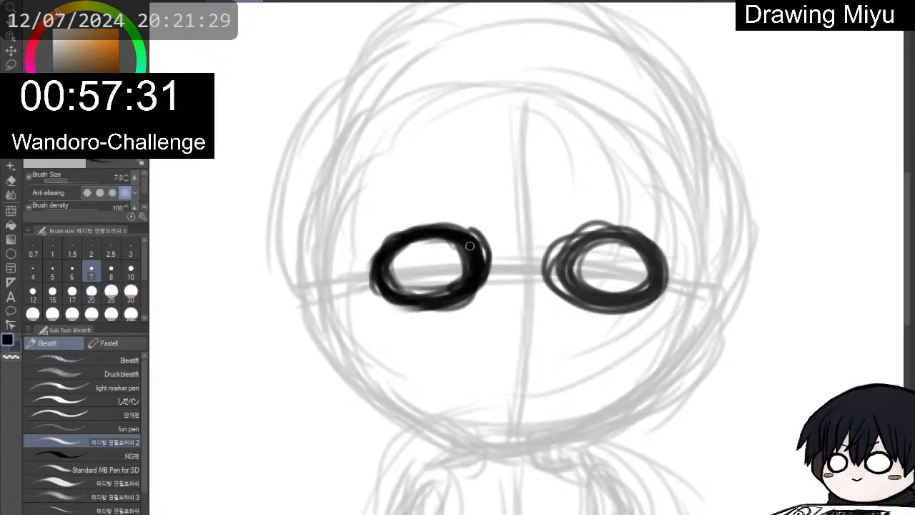
# Erase the stray inner loops of the right eye ring, then redraw it and thicken the left ring to match.
pyautogui.moveTo(598, 236); pyautogui.dragTo(583, 282)
pyautogui.moveTo(572, 247)
pyautogui.mouseDown()
pyautogui.moveTo(576, 292)
pyautogui.moveTo(626, 290)
pyautogui.moveTo(669, 264)
pyautogui.mouseUp()
pyautogui.press('e')
pyautogui.moveTo(587, 204)
pyautogui.mouseDown()
pyautogui.moveTo(562, 251)
pyautogui.moveTo(551, 308)
pyautogui.moveTo(565, 314)
pyautogui.mouseUp()
pyautogui.moveTo(537, 279)
pyautogui.mouseDown()
pyautogui.moveTo(582, 322)
pyautogui.moveTo(561, 255)
pyautogui.moveTo(628, 230)
pyautogui.mouseUp()
pyautogui.press('p')
pyautogui.press('p')
pyautogui.moveTo(591, 231)
pyautogui.mouseDown()
pyautogui.moveTo(569, 277)
pyautogui.moveTo(658, 283)
pyautogui.moveTo(610, 229)
pyautogui.moveTo(568, 243)
pyautogui.moveTo(669, 272)
pyautogui.moveTo(613, 301)
pyautogui.mouseUp()
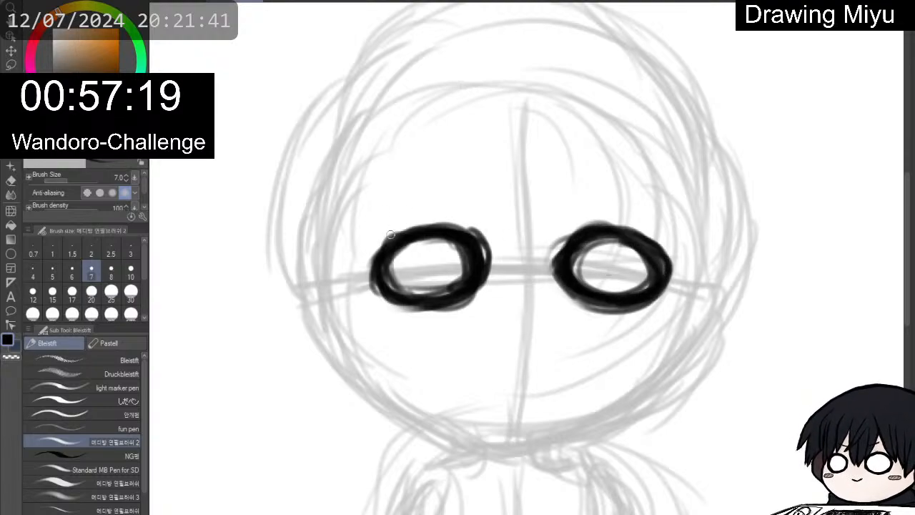
pyautogui.moveTo(391, 235); pyautogui.dragTo(394, 259)
pyautogui.moveTo(414, 300); pyautogui.dragTo(443, 298)
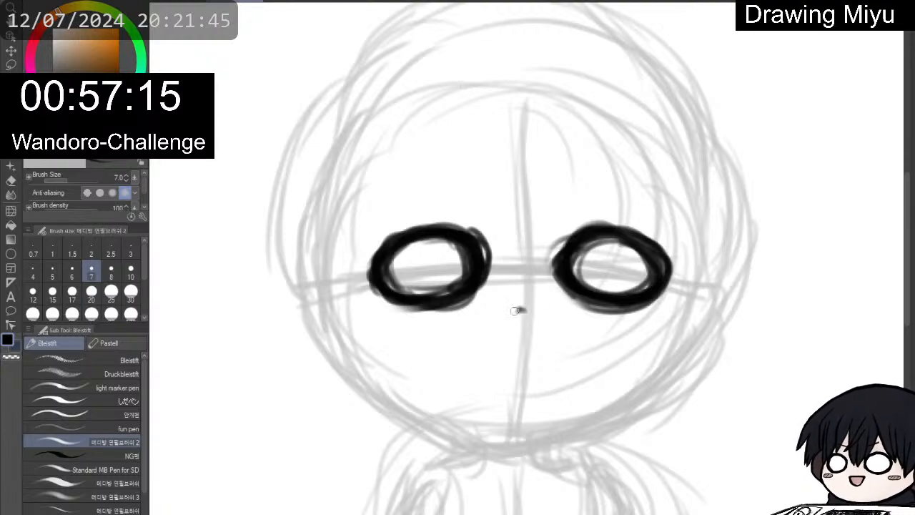
# Flip the canvas view back and remove a short trial mouth stroke from the centre guide.
pyautogui.moveTo(515, 310)
pyautogui.mouseDown()
pyautogui.moveTo(506, 322)
pyautogui.moveTo(528, 310)
pyautogui.moveTo(532, 322)
pyautogui.moveTo(529, 312)
pyautogui.mouseUp()
pyautogui.press('h')
pyautogui.press('e')
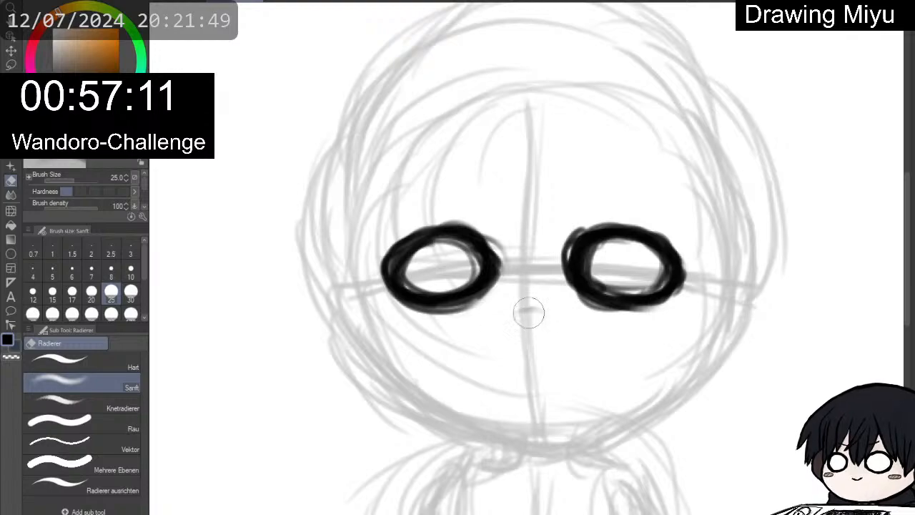
pyautogui.press('p')
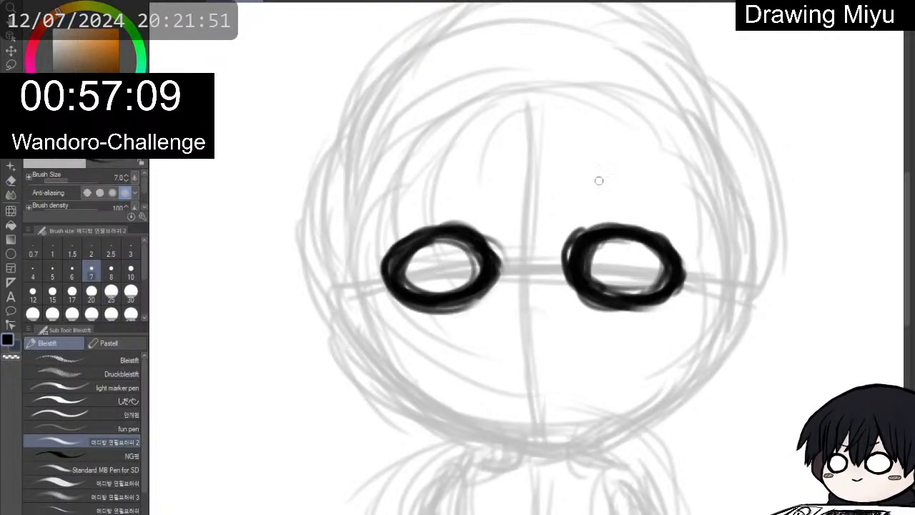
# Draw two worried eyebrows above the eyes, each sloping down toward the outer side of the face.
pyautogui.moveTo(604, 172); pyautogui.dragTo(666, 189)
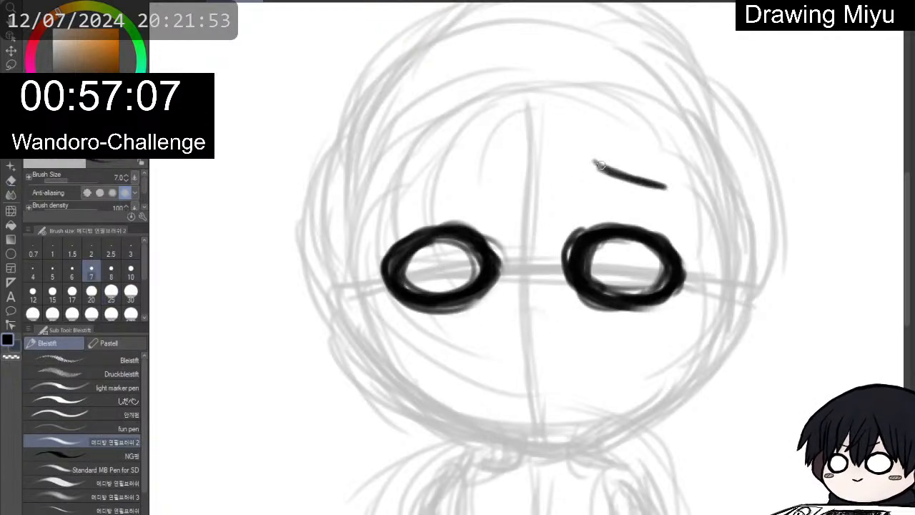
pyautogui.moveTo(593, 157); pyautogui.dragTo(676, 191)
pyautogui.moveTo(388, 192)
pyautogui.mouseDown()
pyautogui.moveTo(436, 181)
pyautogui.moveTo(468, 158)
pyautogui.mouseUp()
pyautogui.moveTo(449, 166); pyautogui.dragTo(381, 193)
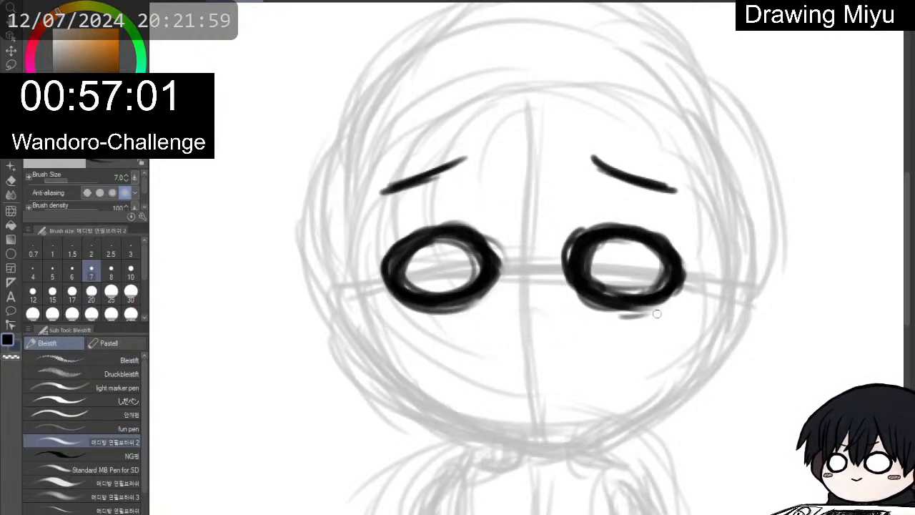
# Add a short line under each eye and draw a small downturned mouth on the centre guide.
pyautogui.moveTo(620, 315); pyautogui.dragTo(675, 309)
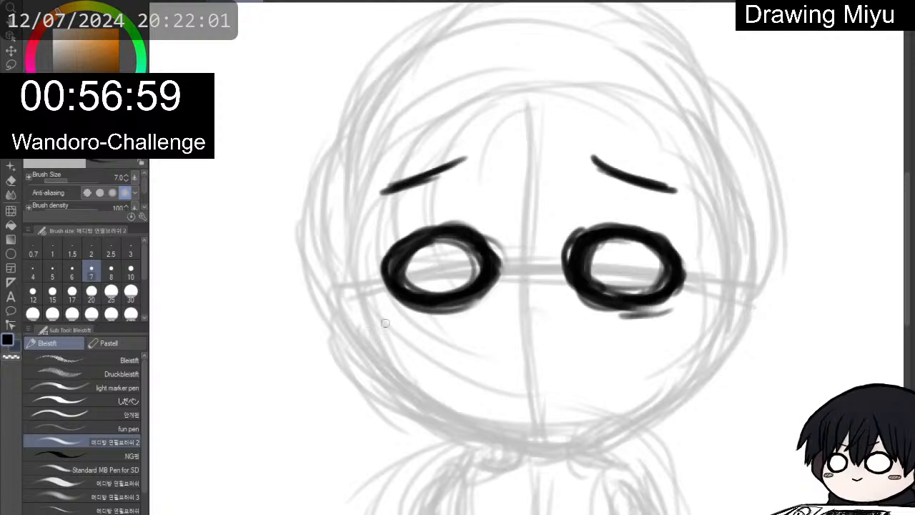
pyautogui.moveTo(432, 316); pyautogui.dragTo(402, 316)
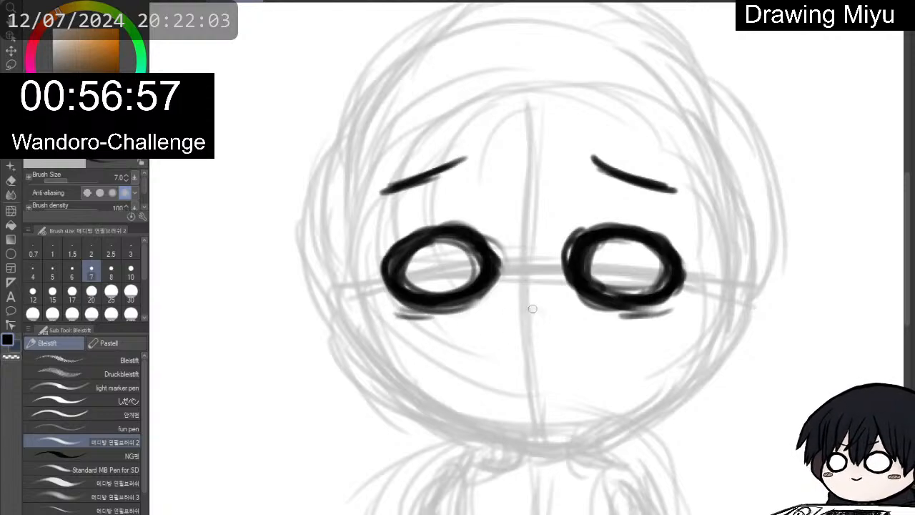
pyautogui.moveTo(512, 316); pyautogui.dragTo(540, 315)
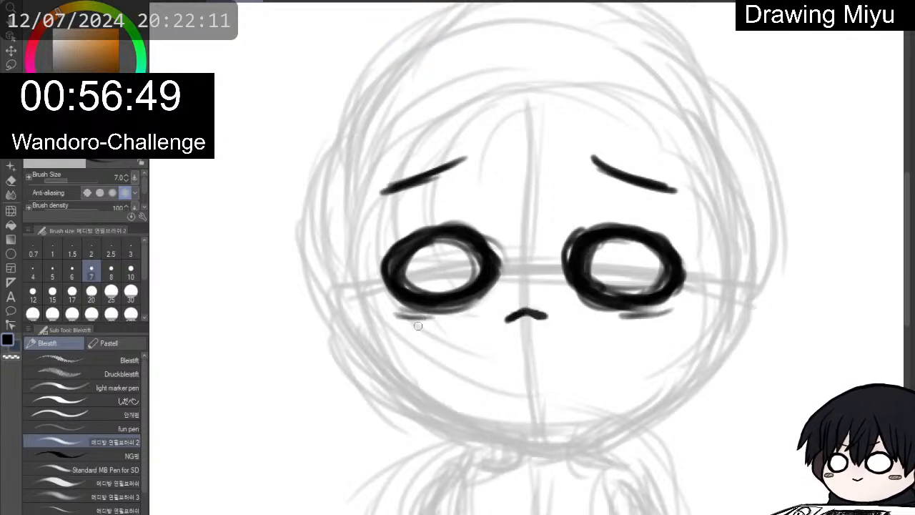
# Draw a teardrop hanging from the left eye with a cleared opening into the eye ring, and select the G-Pen.
pyautogui.moveTo(416, 306)
pyautogui.mouseDown()
pyautogui.moveTo(407, 337)
pyautogui.moveTo(430, 320)
pyautogui.moveTo(412, 344)
pyautogui.mouseUp()
pyautogui.moveTo(418, 302)
pyautogui.mouseDown()
pyautogui.moveTo(413, 343)
pyautogui.moveTo(427, 342)
pyautogui.moveTo(421, 275)
pyautogui.moveTo(410, 326)
pyautogui.moveTo(436, 321)
pyautogui.mouseUp()
pyautogui.press('e')
pyautogui.press('p')
pyautogui.press('e')
pyautogui.press('p')
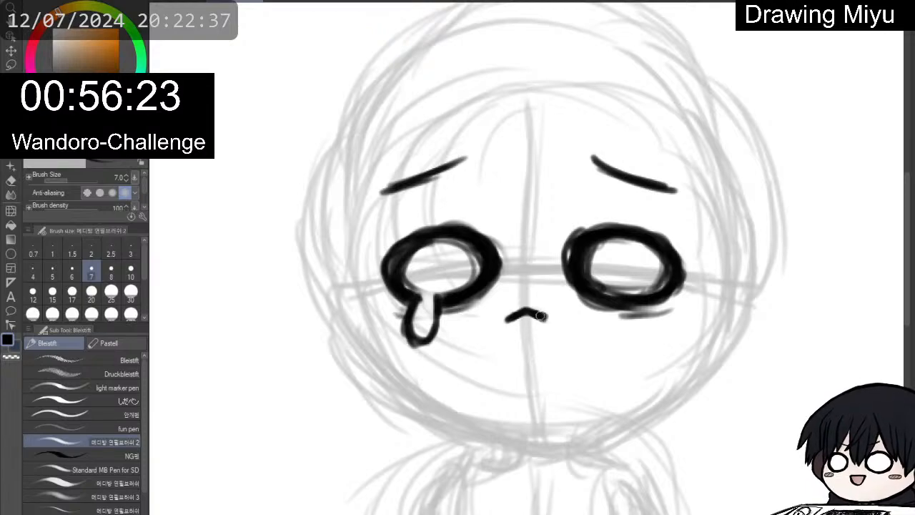
pyautogui.press('p')
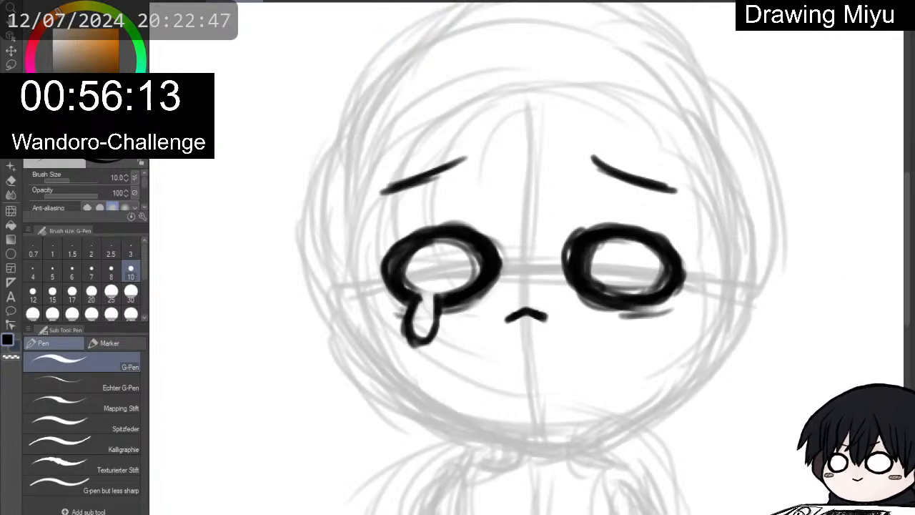
# Switch to the 메디방 연필브러쉬 2 pencil and draw the left edge of the central fringe strand down to between the eyes.
pyautogui.press('p')
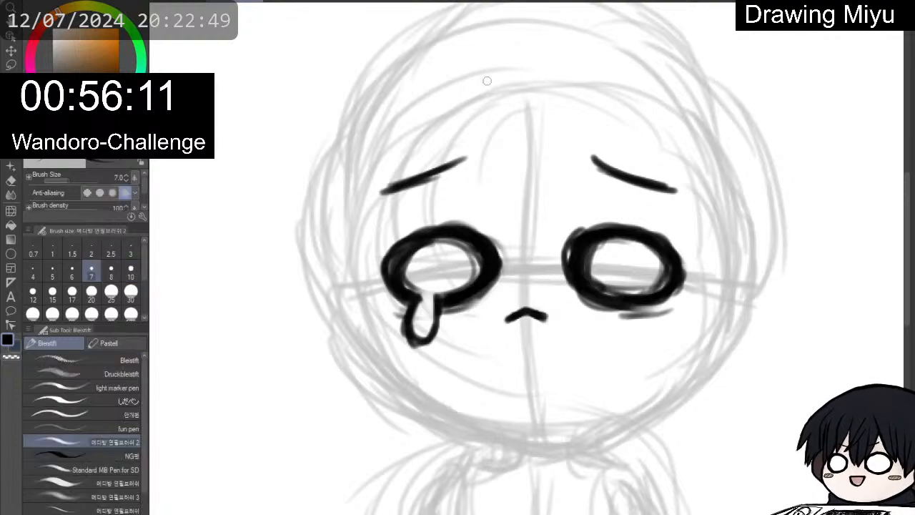
pyautogui.moveTo(497, 76); pyautogui.dragTo(484, 162)
pyautogui.moveTo(490, 110); pyautogui.dragTo(483, 185)
pyautogui.moveTo(489, 127); pyautogui.dragTo(492, 198)
pyautogui.moveTo(494, 152); pyautogui.dragTo(499, 203)
pyautogui.moveTo(487, 168); pyautogui.dragTo(506, 221)
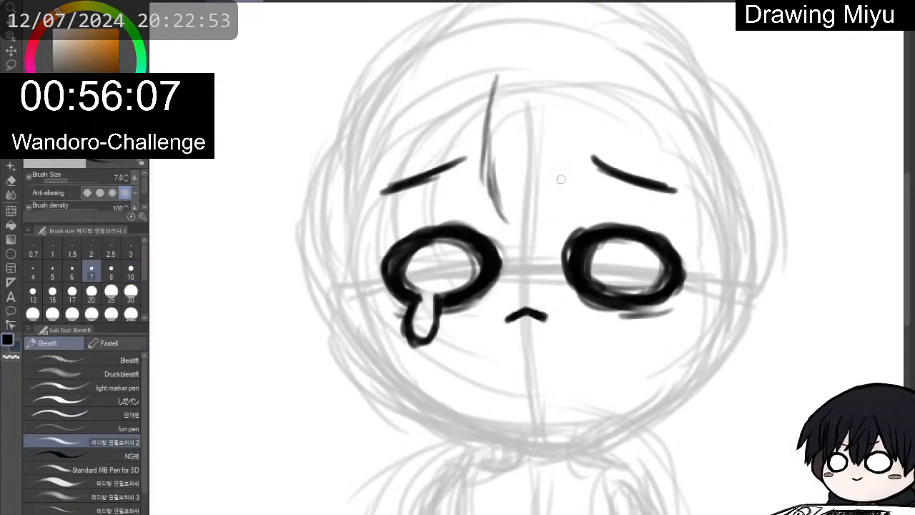
# Draw the right edge of the central fringe strand, close its lower end, and add a small drop mark below the teardrop.
pyautogui.moveTo(562, 73); pyautogui.dragTo(573, 172)
pyautogui.moveTo(572, 118); pyautogui.dragTo(579, 198)
pyautogui.moveTo(576, 153); pyautogui.dragTo(577, 205)
pyautogui.moveTo(575, 163); pyautogui.dragTo(576, 206)
pyautogui.moveTo(417, 365); pyautogui.dragTo(421, 380)
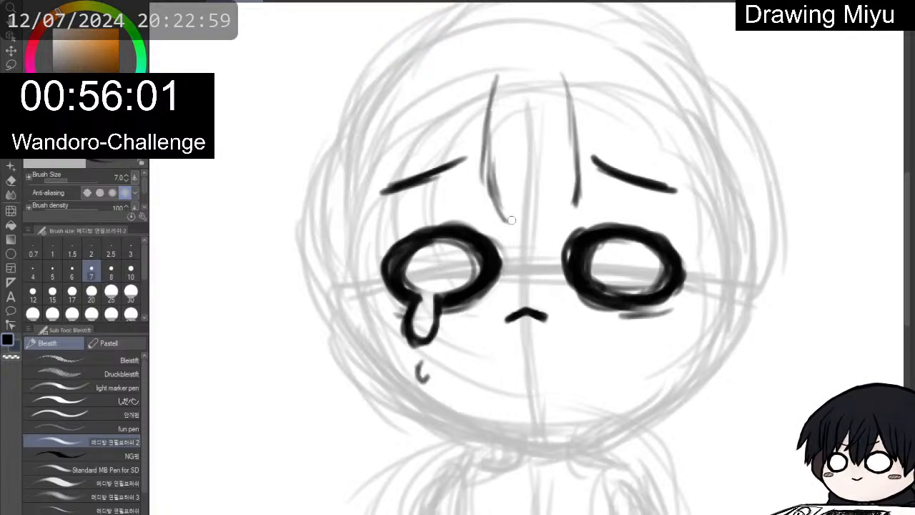
pyautogui.moveTo(505, 220)
pyautogui.mouseDown()
pyautogui.moveTo(576, 214)
pyautogui.moveTo(583, 150)
pyautogui.mouseUp()
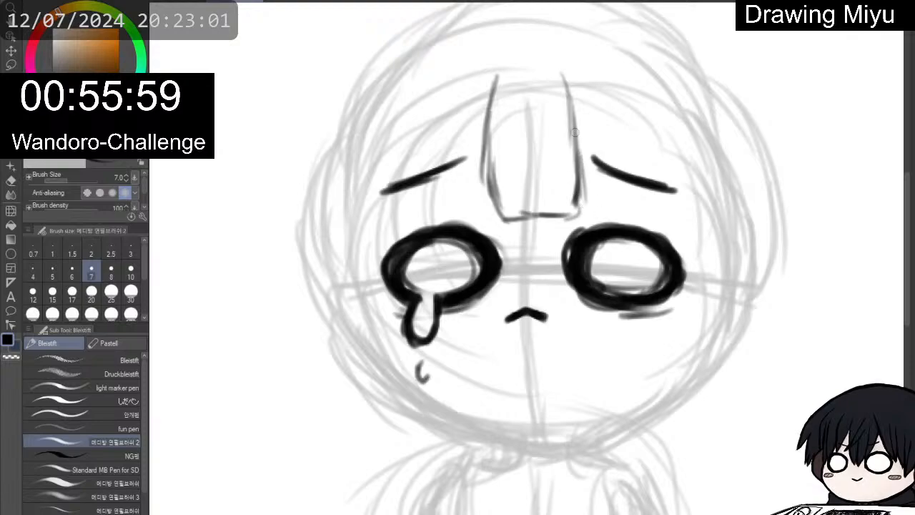
# Draw the blunt fringe strands over the right eyebrow, angled outward from the central strand.
pyautogui.moveTo(562, 91); pyautogui.dragTo(593, 186)
pyautogui.moveTo(571, 92); pyautogui.dragTo(593, 159)
pyautogui.moveTo(583, 122)
pyautogui.mouseDown()
pyautogui.moveTo(604, 193)
pyautogui.moveTo(639, 196)
pyautogui.moveTo(624, 94)
pyautogui.moveTo(642, 177)
pyautogui.mouseUp()
pyautogui.moveTo(622, 96); pyautogui.dragTo(657, 184)
pyautogui.moveTo(648, 143); pyautogui.dragTo(668, 217)
# Draw the inner edge of the right side lock past the eye, with a pointed notch at cheek height.
pyautogui.moveTo(697, 191)
pyautogui.mouseDown()
pyautogui.moveTo(685, 136)
pyautogui.moveTo(692, 257)
pyautogui.moveTo(676, 315)
pyautogui.mouseUp()
pyautogui.moveTo(703, 272); pyautogui.dragTo(680, 323)
pyautogui.moveTo(705, 282); pyautogui.dragTo(682, 377)
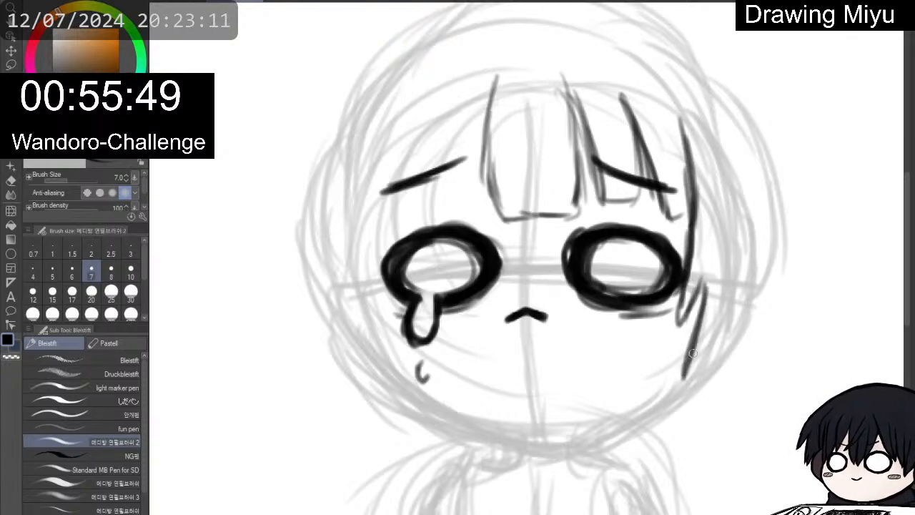
pyautogui.moveTo(703, 328); pyautogui.dragTo(679, 386)
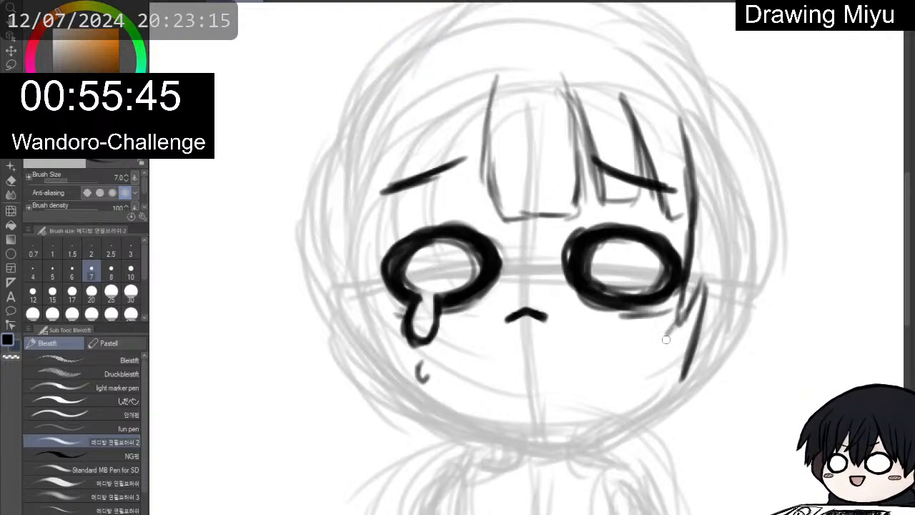
# Draw the jagged tips of the right side lock beside the jaw and its outer edge up to eye height.
pyautogui.moveTo(703, 292)
pyautogui.mouseDown()
pyautogui.moveTo(669, 339)
pyautogui.moveTo(673, 324)
pyautogui.moveTo(680, 404)
pyautogui.mouseUp()
pyautogui.moveTo(717, 359)
pyautogui.mouseDown()
pyautogui.moveTo(686, 393)
pyautogui.moveTo(701, 399)
pyautogui.mouseUp()
pyautogui.moveTo(744, 368); pyautogui.dragTo(732, 392)
pyautogui.moveTo(751, 319); pyautogui.dragTo(739, 397)
pyautogui.moveTo(752, 283); pyautogui.dragTo(743, 361)
pyautogui.moveTo(744, 256); pyautogui.dragTo(751, 334)
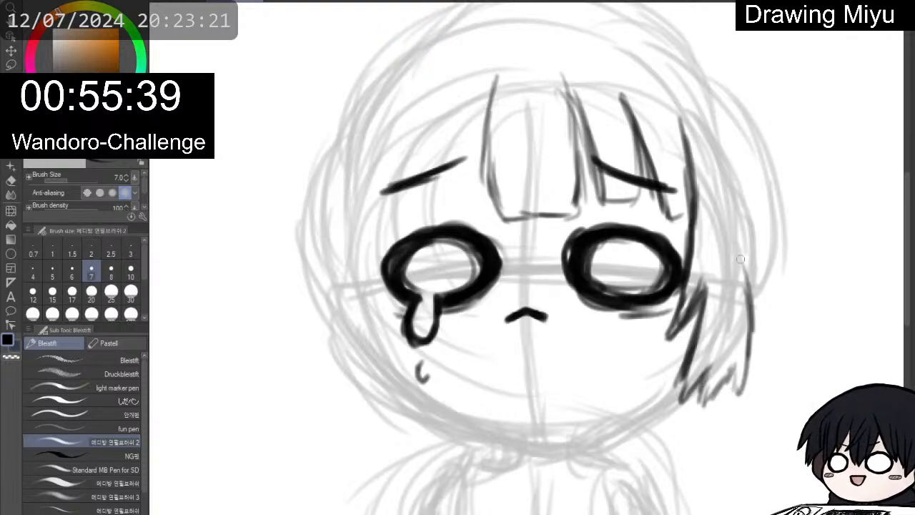
# Draw the fringe strand over the left eyebrow with two tapering sides and a blunt lower end.
pyautogui.moveTo(485, 74)
pyautogui.mouseDown()
pyautogui.moveTo(463, 149)
pyautogui.moveTo(468, 169)
pyautogui.mouseUp()
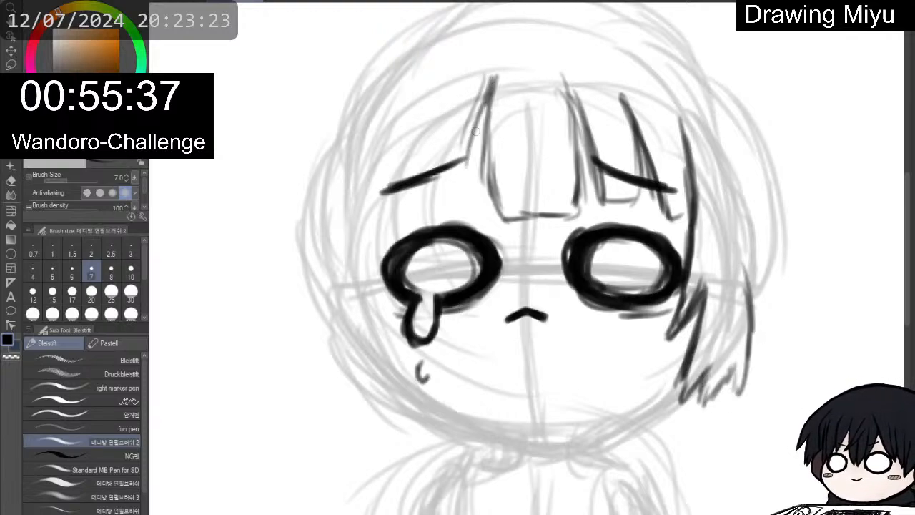
pyautogui.moveTo(495, 100); pyautogui.dragTo(465, 202)
pyautogui.moveTo(490, 132); pyautogui.dragTo(466, 211)
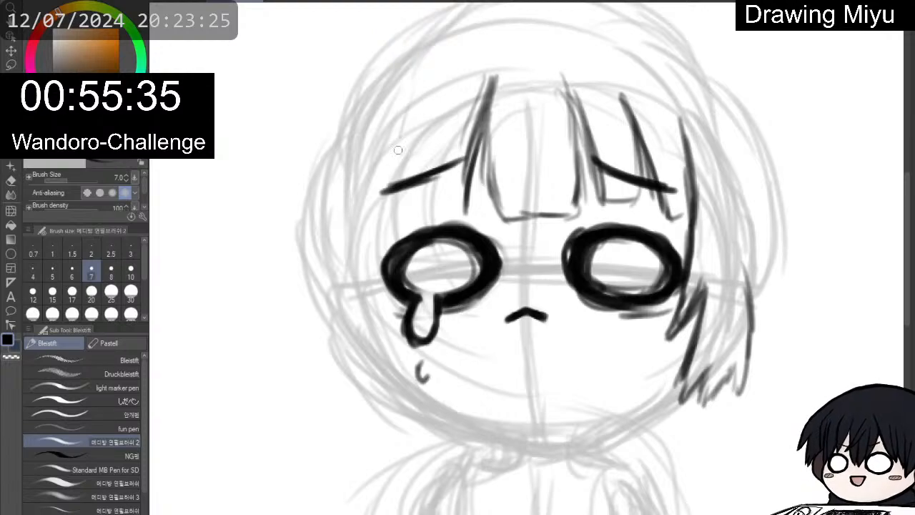
pyautogui.moveTo(415, 86)
pyautogui.mouseDown()
pyautogui.moveTo(403, 173)
pyautogui.moveTo(409, 102)
pyautogui.moveTo(405, 182)
pyautogui.mouseUp()
pyautogui.moveTo(414, 104); pyautogui.dragTo(425, 203)
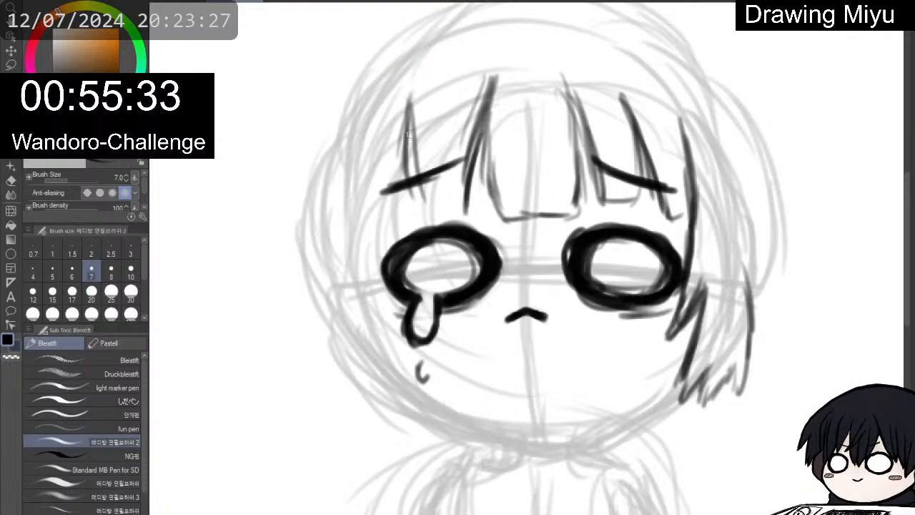
pyautogui.moveTo(409, 128); pyautogui.dragTo(416, 177)
pyautogui.moveTo(420, 180); pyautogui.dragTo(432, 214)
pyautogui.moveTo(410, 143); pyautogui.dragTo(417, 176)
pyautogui.moveTo(422, 184)
pyautogui.mouseDown()
pyautogui.moveTo(427, 211)
pyautogui.moveTo(462, 208)
pyautogui.mouseUp()
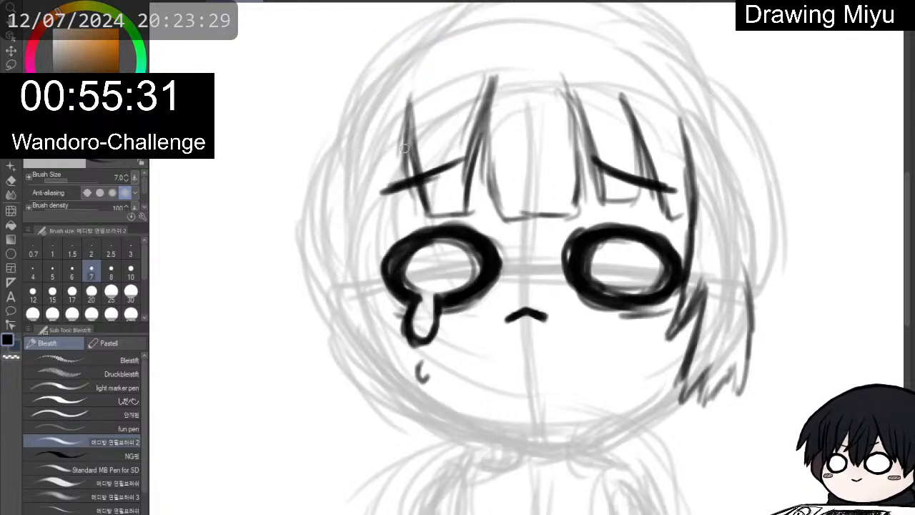
# Draw the outer left fringe strands, ending in points beside the outer corner of the left eye.
pyautogui.moveTo(407, 128); pyautogui.dragTo(398, 227)
pyautogui.moveTo(402, 167); pyautogui.dragTo(387, 233)
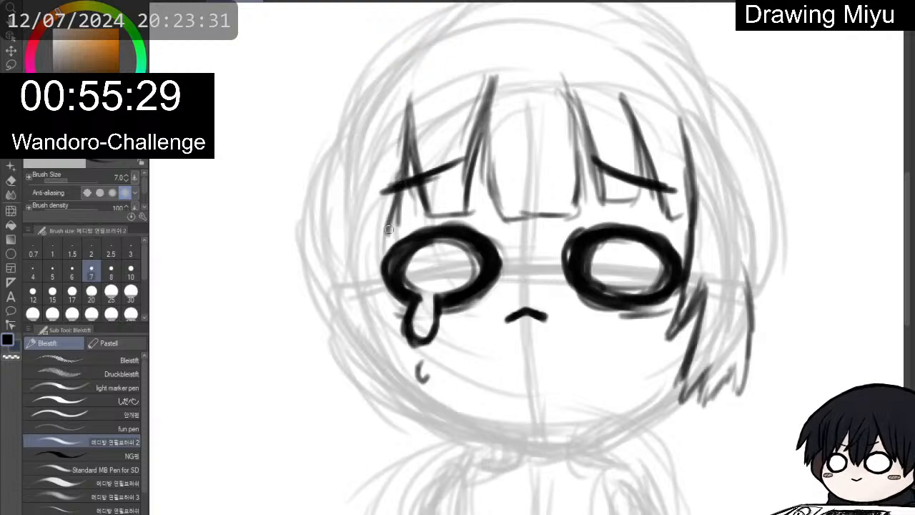
pyautogui.moveTo(398, 199)
pyautogui.mouseDown()
pyautogui.moveTo(374, 279)
pyautogui.moveTo(358, 238)
pyautogui.mouseUp()
pyautogui.moveTo(369, 193); pyautogui.dragTo(359, 251)
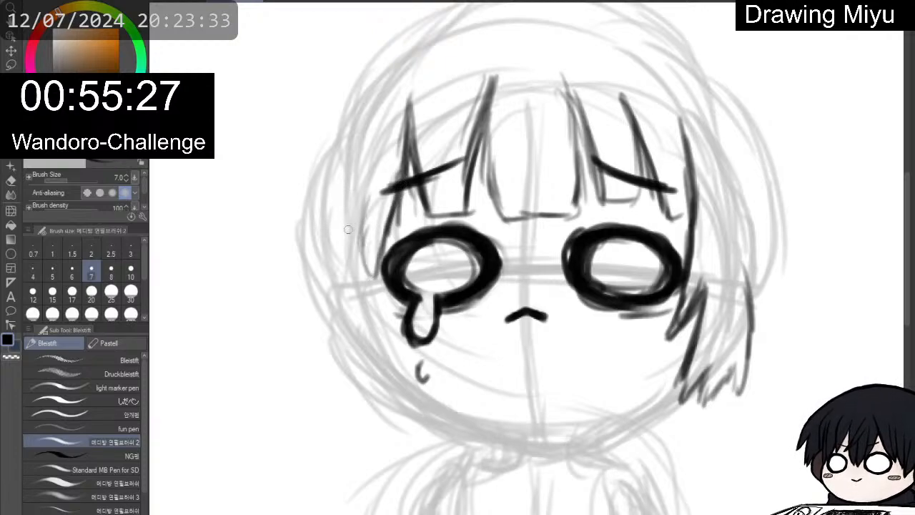
pyautogui.moveTo(366, 193); pyautogui.dragTo(373, 272)
pyautogui.moveTo(380, 219); pyautogui.dragTo(373, 280)
pyautogui.moveTo(368, 204); pyautogui.dragTo(362, 277)
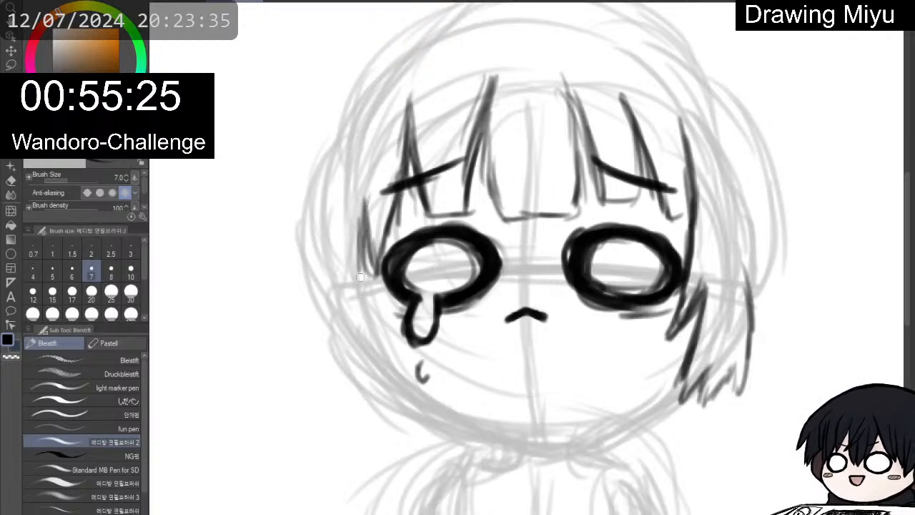
# Thicken the strand beside the left eye and draw a slanted hair tuft at the head's outer left edge.
pyautogui.moveTo(360, 219); pyautogui.dragTo(349, 300)
pyautogui.moveTo(292, 211)
pyautogui.mouseDown()
pyautogui.moveTo(313, 291)
pyautogui.moveTo(337, 304)
pyautogui.mouseUp()
pyautogui.moveTo(320, 256); pyautogui.dragTo(347, 312)
pyautogui.moveTo(319, 282); pyautogui.dragTo(342, 312)
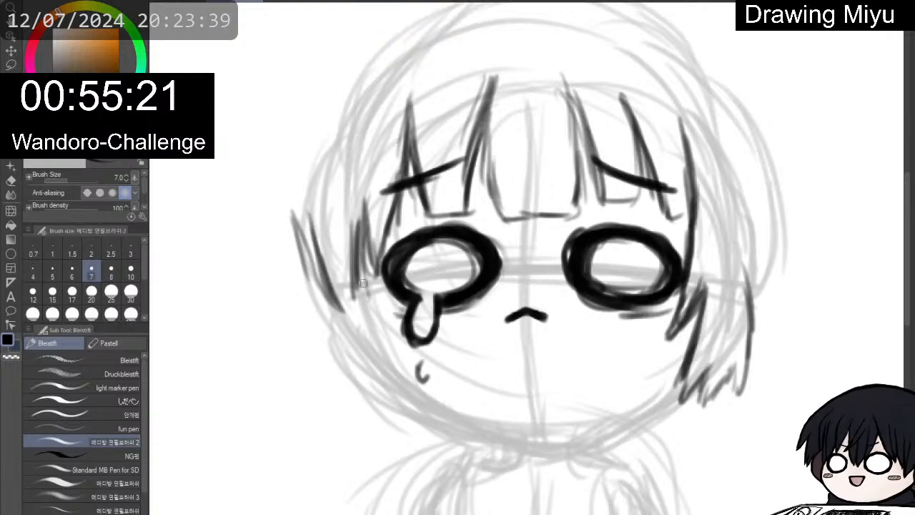
# Draw the left side lock's inner and outer edges down past the cheek, joining them in jagged tips beside the jaw.
pyautogui.moveTo(365, 245); pyautogui.dragTo(388, 342)
pyautogui.moveTo(365, 292); pyautogui.dragTo(401, 363)
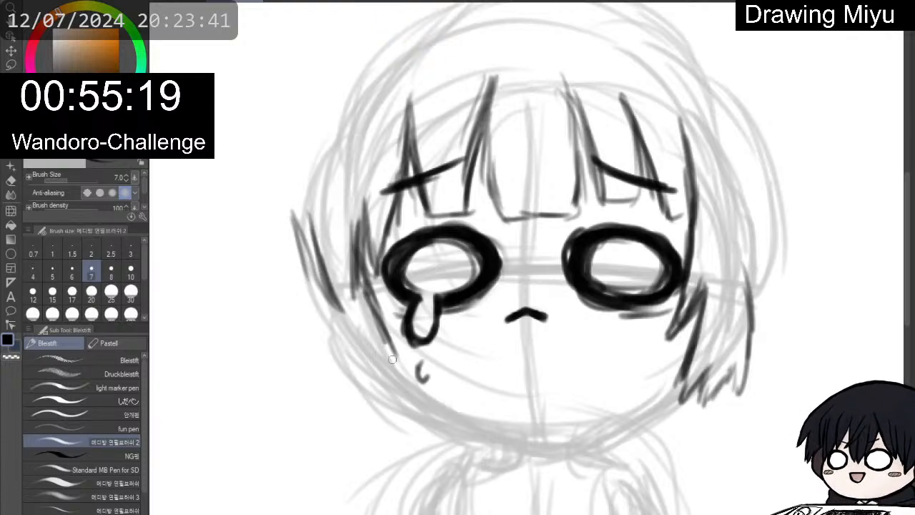
pyautogui.moveTo(379, 329); pyautogui.dragTo(402, 389)
pyautogui.moveTo(380, 345)
pyautogui.mouseDown()
pyautogui.moveTo(401, 413)
pyautogui.moveTo(392, 417)
pyautogui.mouseUp()
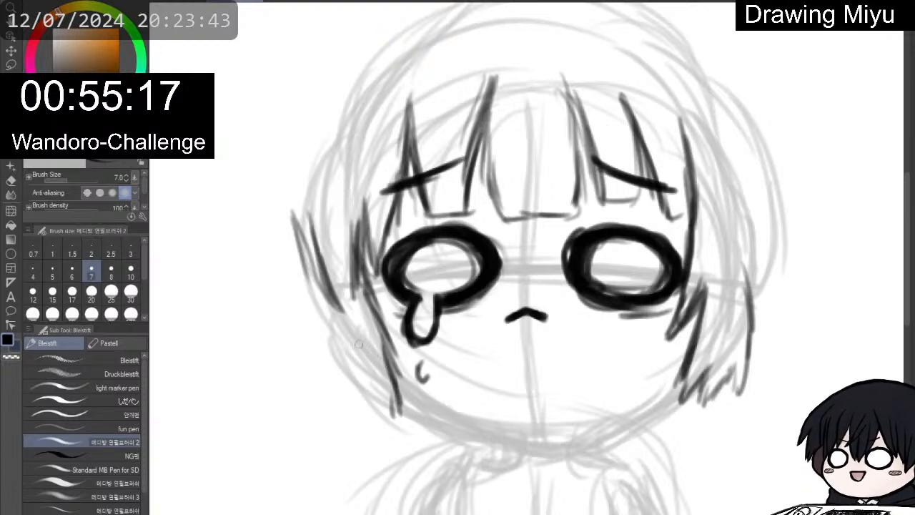
pyautogui.moveTo(325, 296); pyautogui.dragTo(332, 338)
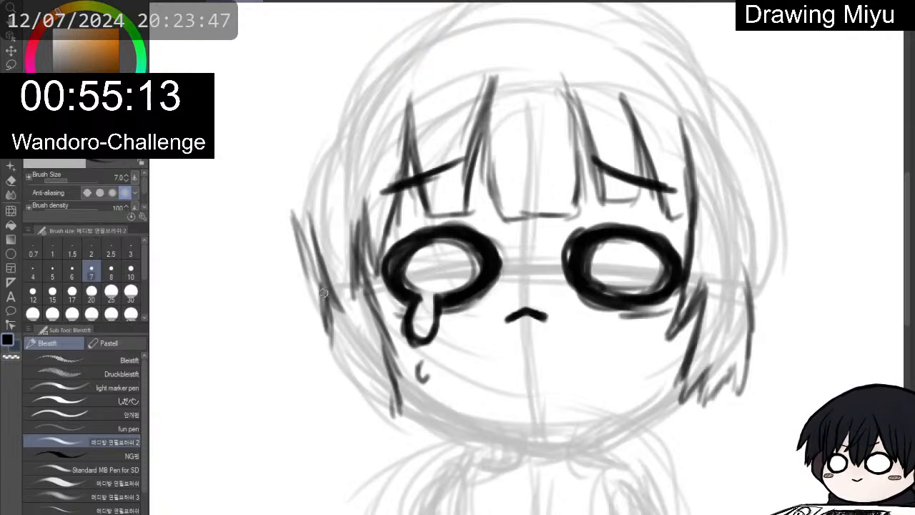
pyautogui.moveTo(323, 293); pyautogui.dragTo(333, 381)
pyautogui.moveTo(325, 347)
pyautogui.mouseDown()
pyautogui.moveTo(340, 390)
pyautogui.moveTo(339, 372)
pyautogui.moveTo(376, 422)
pyautogui.moveTo(407, 437)
pyautogui.moveTo(395, 379)
pyautogui.moveTo(406, 415)
pyautogui.mouseUp()
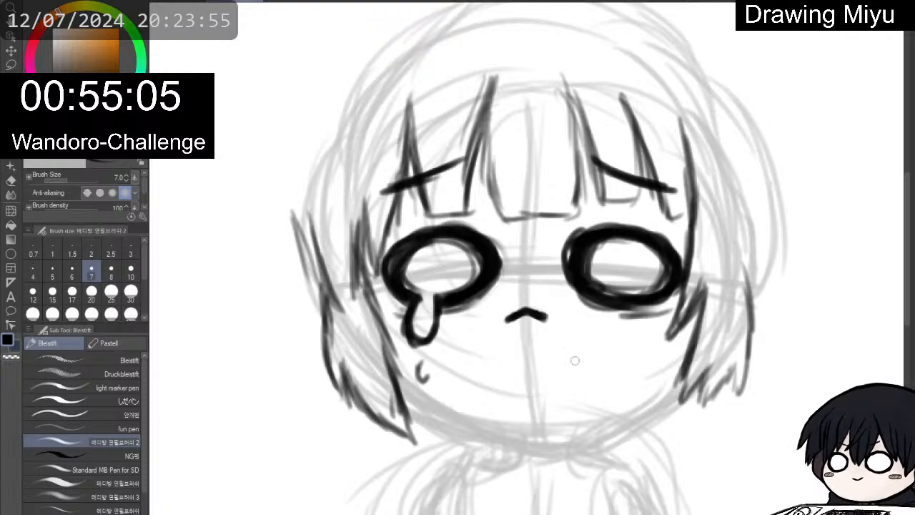
# Reinforce the right side lock and add small outward hair tufts at eye height on both sides of the head.
pyautogui.moveTo(698, 293); pyautogui.dragTo(677, 406)
pyautogui.moveTo(685, 366)
pyautogui.mouseDown()
pyautogui.moveTo(676, 407)
pyautogui.moveTo(683, 385)
pyautogui.moveTo(701, 392)
pyautogui.moveTo(708, 380)
pyautogui.moveTo(692, 402)
pyautogui.moveTo(736, 366)
pyautogui.mouseUp()
pyautogui.moveTo(728, 410)
pyautogui.mouseDown()
pyautogui.moveTo(750, 359)
pyautogui.moveTo(754, 291)
pyautogui.mouseUp()
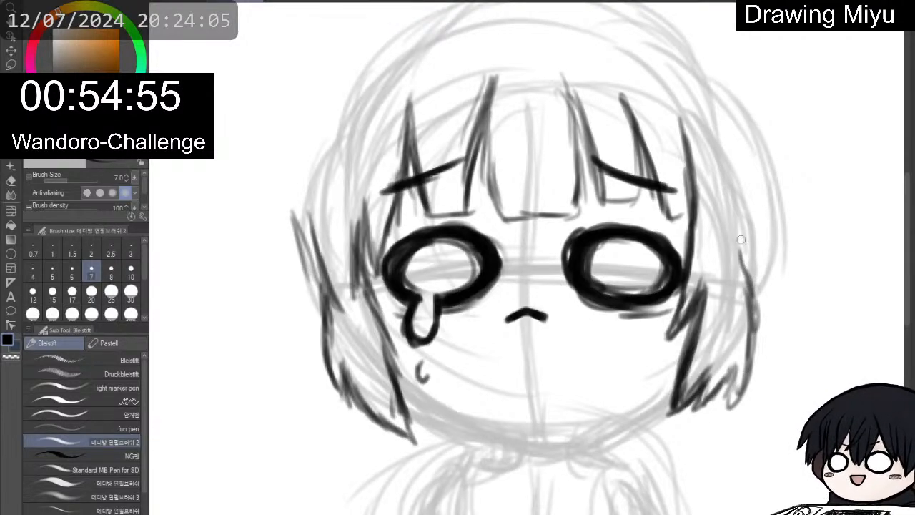
pyautogui.moveTo(749, 266); pyautogui.dragTo(780, 190)
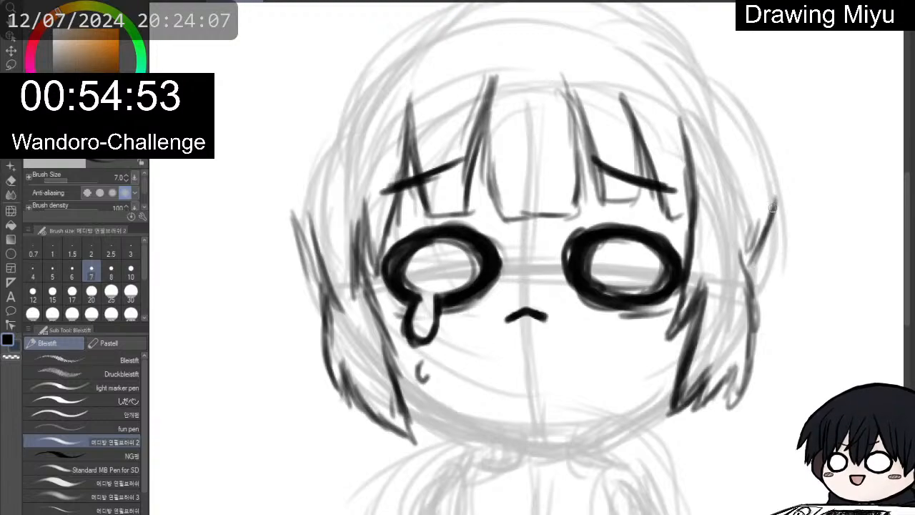
pyautogui.moveTo(761, 246); pyautogui.dragTo(777, 182)
pyautogui.moveTo(769, 243)
pyautogui.mouseDown()
pyautogui.moveTo(760, 270)
pyautogui.moveTo(764, 243)
pyautogui.mouseUp()
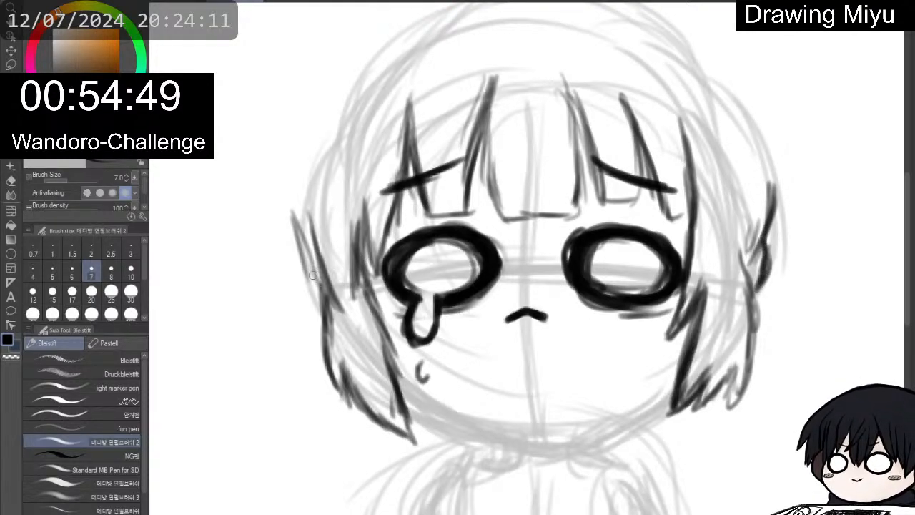
pyautogui.moveTo(312, 274); pyautogui.dragTo(323, 316)
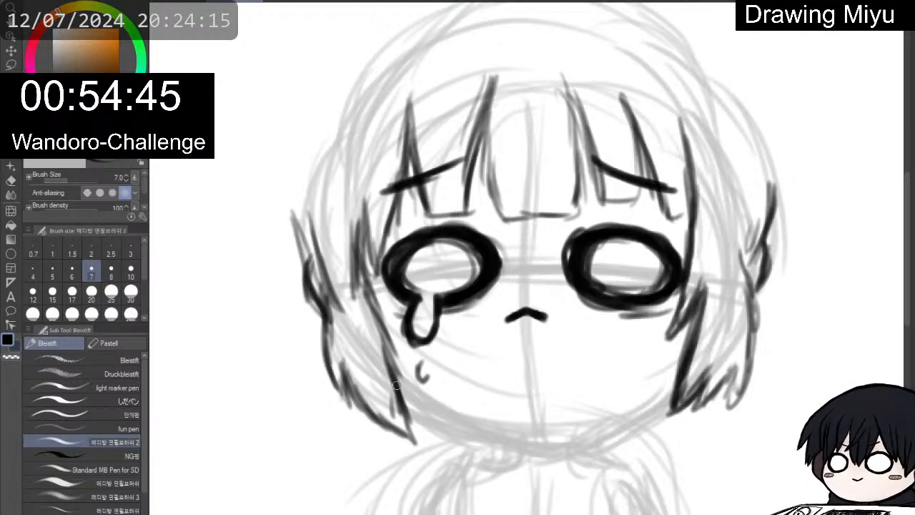
# Draw a thick curved jaw line between the two side locks along the sketched chin.
pyautogui.moveTo(395, 385)
pyautogui.mouseDown()
pyautogui.moveTo(419, 421)
pyautogui.moveTo(448, 431)
pyautogui.moveTo(415, 406)
pyautogui.moveTo(499, 435)
pyautogui.mouseUp()
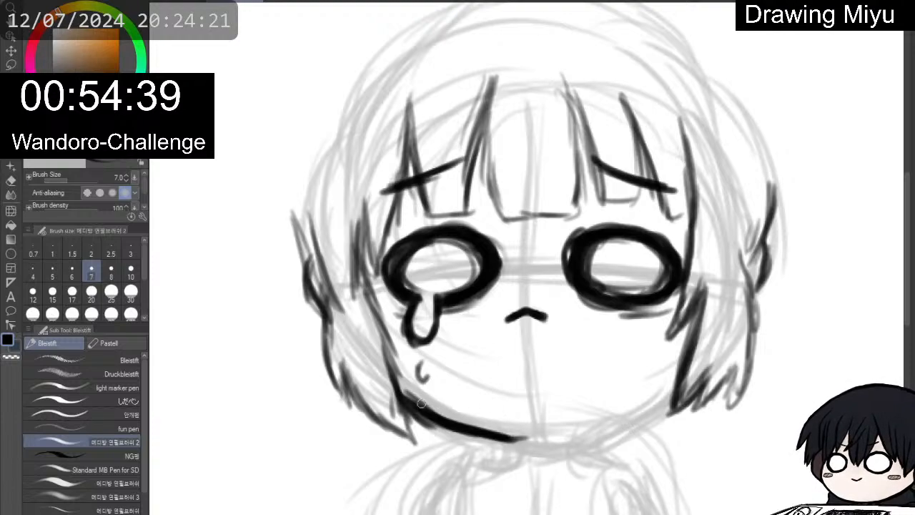
pyautogui.moveTo(422, 404); pyautogui.dragTo(547, 440)
pyautogui.moveTo(456, 425); pyautogui.dragTo(598, 430)
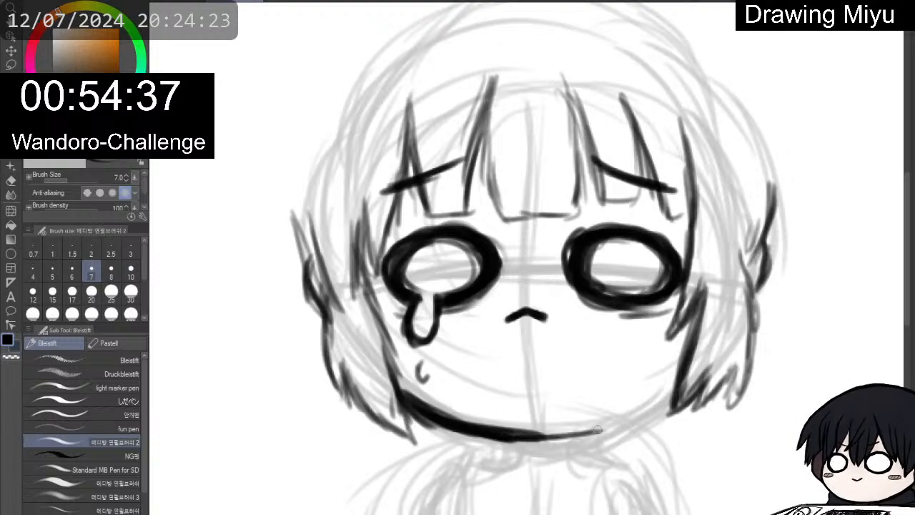
pyautogui.moveTo(527, 438)
pyautogui.mouseDown()
pyautogui.moveTo(612, 427)
pyautogui.moveTo(671, 405)
pyautogui.mouseUp()
pyautogui.moveTo(599, 429)
pyautogui.mouseDown()
pyautogui.moveTo(655, 395)
pyautogui.moveTo(659, 431)
pyautogui.mouseUp()
# Darken and extend the pointed tips of the right side lock below the jaw line.
pyautogui.moveTo(676, 379)
pyautogui.mouseDown()
pyautogui.moveTo(655, 437)
pyautogui.moveTo(669, 430)
pyautogui.mouseUp()
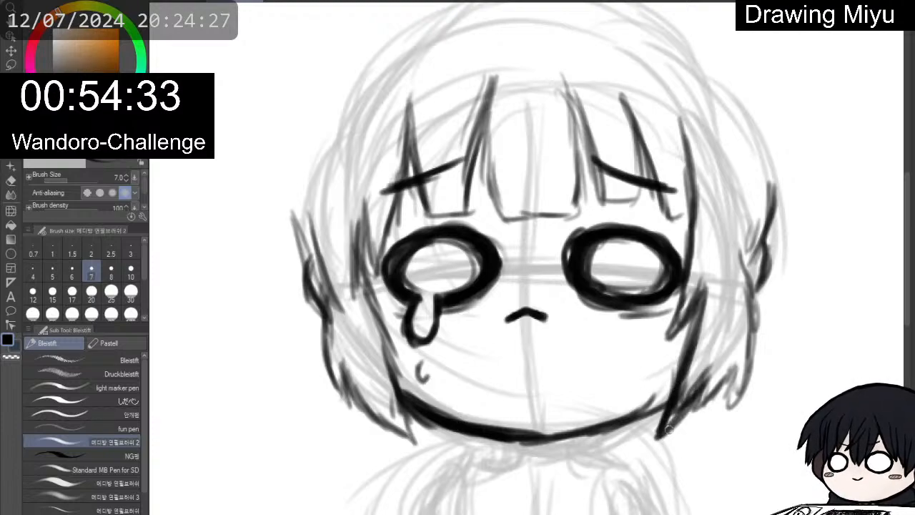
pyautogui.moveTo(709, 387); pyautogui.dragTo(669, 432)
pyautogui.moveTo(711, 373); pyautogui.dragTo(687, 428)
pyautogui.moveTo(732, 372)
pyautogui.mouseDown()
pyautogui.moveTo(695, 424)
pyautogui.moveTo(726, 387)
pyautogui.moveTo(737, 415)
pyautogui.mouseUp()
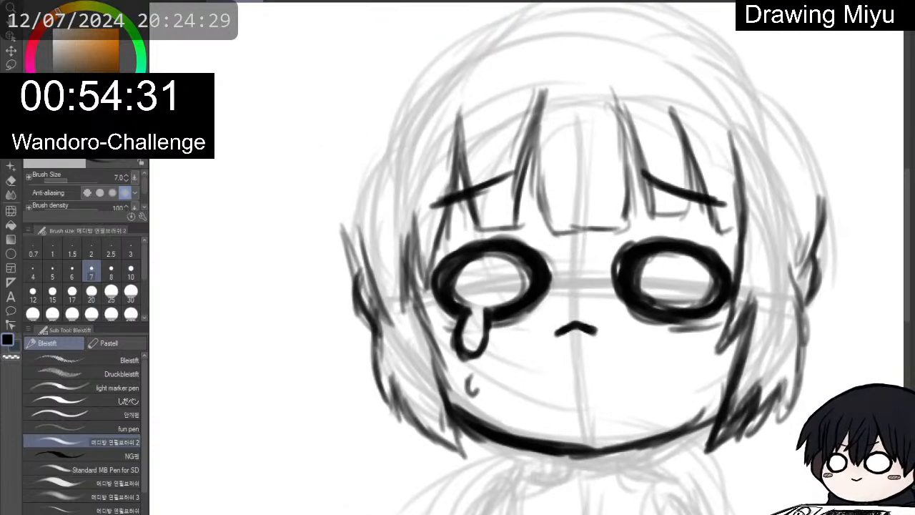
# Draw the curved top outline of the hair slightly above the sketched crown, starting down its left side.
pyautogui.moveTo(576, 329)
pyautogui.mouseDown()
pyautogui.moveTo(544, 341)
pyautogui.moveTo(574, 347)
pyautogui.moveTo(529, 350)
pyautogui.mouseUp()
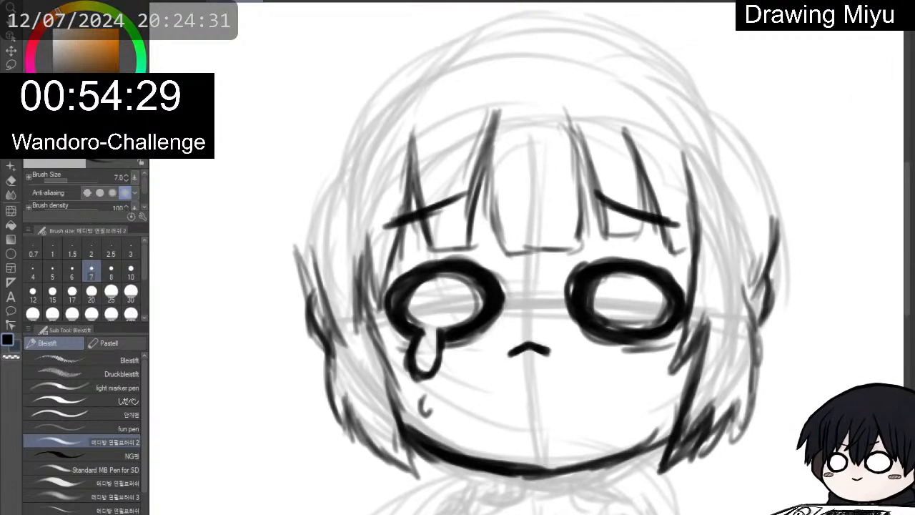
pyautogui.moveTo(588, 15); pyautogui.dragTo(654, 37)
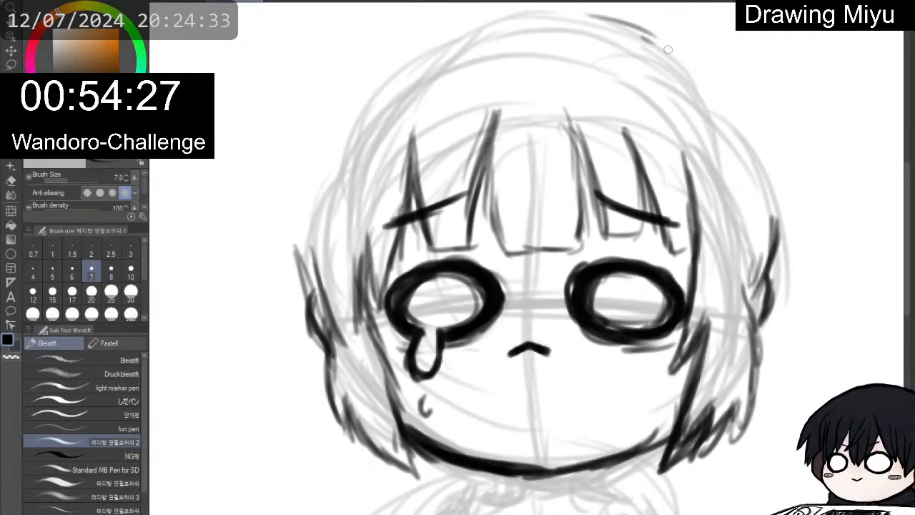
pyautogui.scroll(-1, 607, 214)
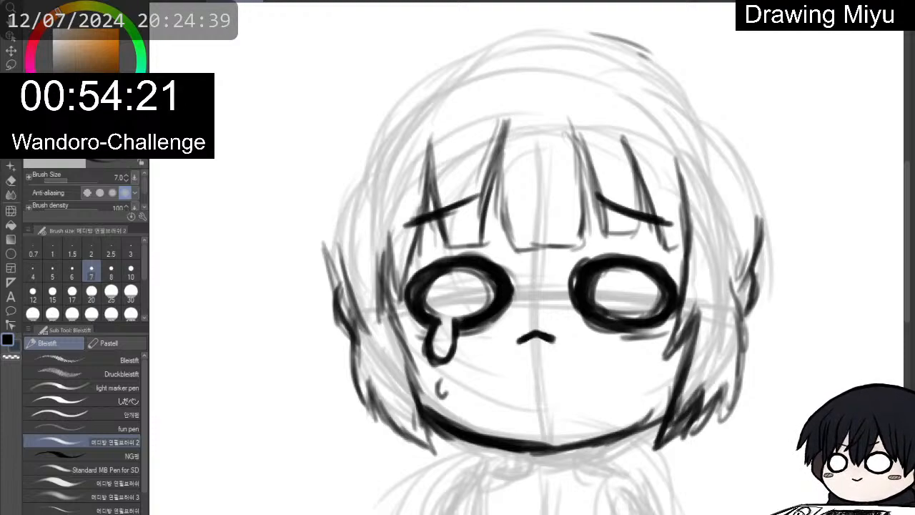
pyautogui.moveTo(389, 72)
pyautogui.mouseDown()
pyautogui.moveTo(465, 35)
pyautogui.moveTo(604, 37)
pyautogui.mouseUp()
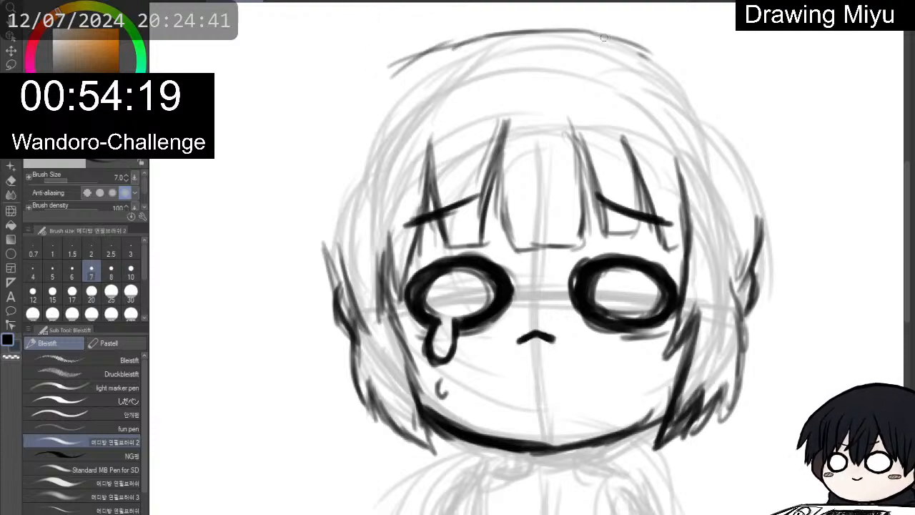
pyautogui.moveTo(532, 30)
pyautogui.mouseDown()
pyautogui.moveTo(616, 39)
pyautogui.moveTo(659, 63)
pyautogui.mouseUp()
pyautogui.moveTo(548, 36)
pyautogui.mouseDown()
pyautogui.moveTo(492, 37)
pyautogui.moveTo(385, 74)
pyautogui.mouseUp()
pyautogui.moveTo(434, 56); pyautogui.dragTo(353, 123)
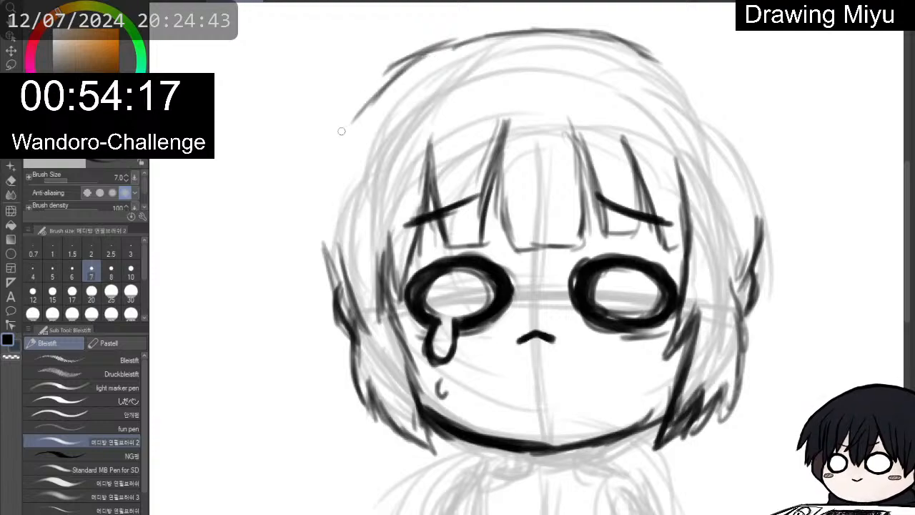
# Extend the hair outline down both sides of the head to about eyebrow height.
pyautogui.moveTo(386, 82); pyautogui.dragTo(333, 147)
pyautogui.moveTo(358, 113); pyautogui.dragTo(306, 204)
pyautogui.moveTo(385, 86); pyautogui.dragTo(313, 169)
pyautogui.moveTo(348, 122)
pyautogui.mouseDown()
pyautogui.moveTo(617, 29)
pyautogui.moveTo(714, 99)
pyautogui.moveTo(749, 141)
pyautogui.mouseUp()
pyautogui.moveTo(721, 106); pyautogui.dragTo(760, 183)
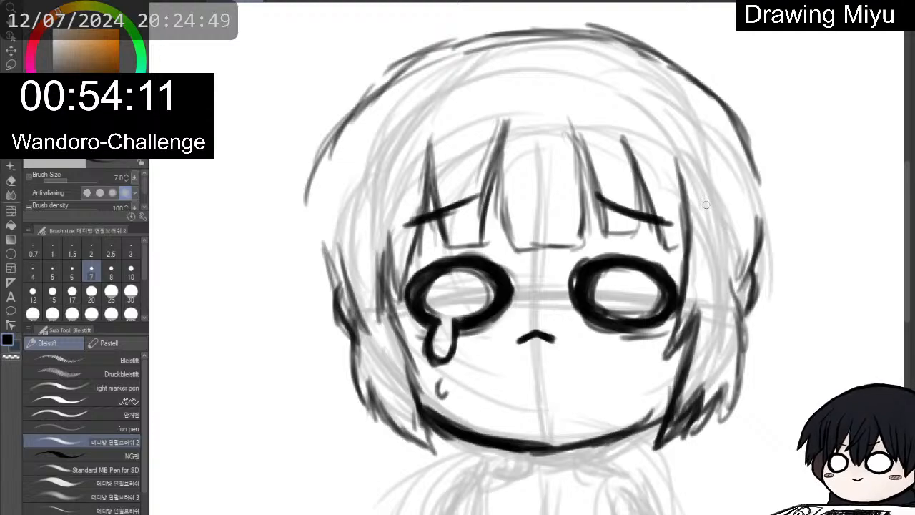
# Add short strands beside the right fringe and build up the outer right hair outline with a pointed tip and layered strokes to the crown.
pyautogui.moveTo(690, 170); pyautogui.dragTo(705, 251)
pyautogui.moveTo(716, 209); pyautogui.dragTo(710, 233)
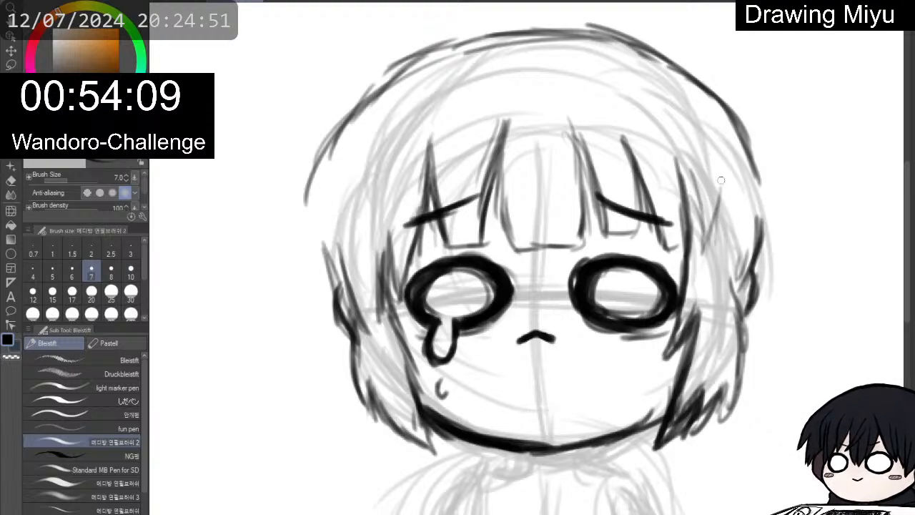
pyautogui.moveTo(721, 181); pyautogui.dragTo(728, 250)
pyautogui.moveTo(747, 194); pyautogui.dragTo(765, 263)
pyautogui.moveTo(780, 211); pyautogui.dragTo(791, 270)
pyautogui.moveTo(774, 163)
pyautogui.mouseDown()
pyautogui.moveTo(789, 202)
pyautogui.moveTo(761, 138)
pyautogui.mouseUp()
pyautogui.moveTo(779, 179); pyautogui.dragTo(728, 101)
pyautogui.moveTo(750, 135); pyautogui.dragTo(685, 70)
pyautogui.moveTo(700, 84); pyautogui.dragTo(538, 52)
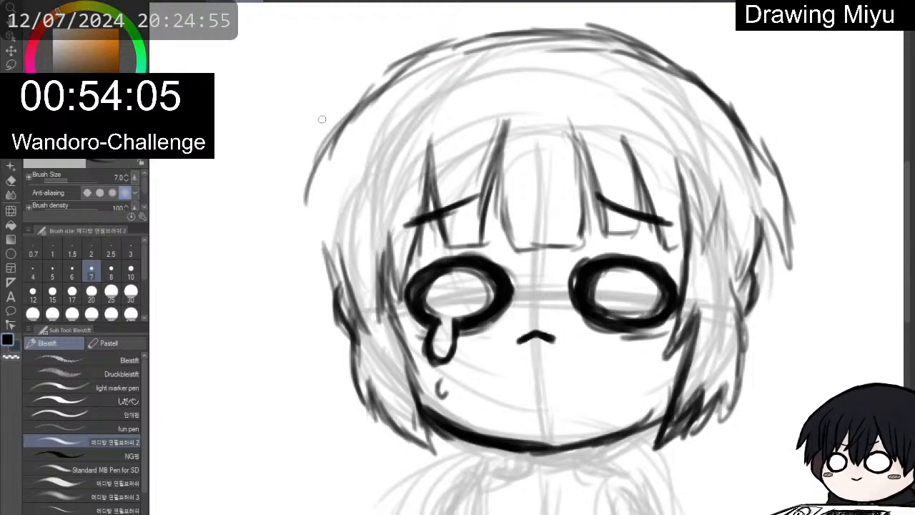
# Build up the outer left hair outline with layered strokes, ending in pointed tips that join the side lock at eye height.
pyautogui.moveTo(322, 120); pyautogui.dragTo(304, 209)
pyautogui.moveTo(319, 159); pyautogui.dragTo(301, 243)
pyautogui.moveTo(322, 176); pyautogui.dragTo(303, 259)
pyautogui.moveTo(305, 209); pyautogui.dragTo(292, 286)
pyautogui.moveTo(319, 191); pyautogui.dragTo(305, 277)
pyautogui.moveTo(316, 213); pyautogui.dragTo(305, 295)
pyautogui.moveTo(307, 232); pyautogui.dragTo(336, 309)
pyautogui.moveTo(319, 202); pyautogui.dragTo(331, 296)
pyautogui.moveTo(337, 224); pyautogui.dragTo(346, 340)
pyautogui.moveTo(316, 239); pyautogui.dragTo(341, 331)
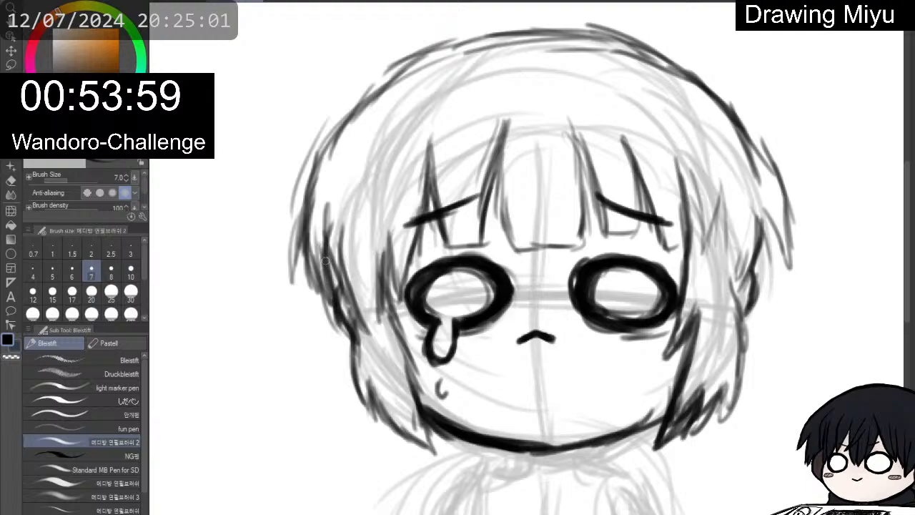
# Draw a long, thin strand with pointed ends behind the left side lock, reaching below the jaw.
pyautogui.moveTo(325, 258); pyautogui.dragTo(318, 407)
pyautogui.moveTo(320, 351); pyautogui.dragTo(302, 456)
pyautogui.moveTo(321, 322)
pyautogui.mouseDown()
pyautogui.moveTo(306, 460)
pyautogui.moveTo(317, 458)
pyautogui.mouseUp()
pyautogui.moveTo(315, 351); pyautogui.dragTo(302, 483)
pyautogui.moveTo(324, 413); pyautogui.dragTo(321, 458)
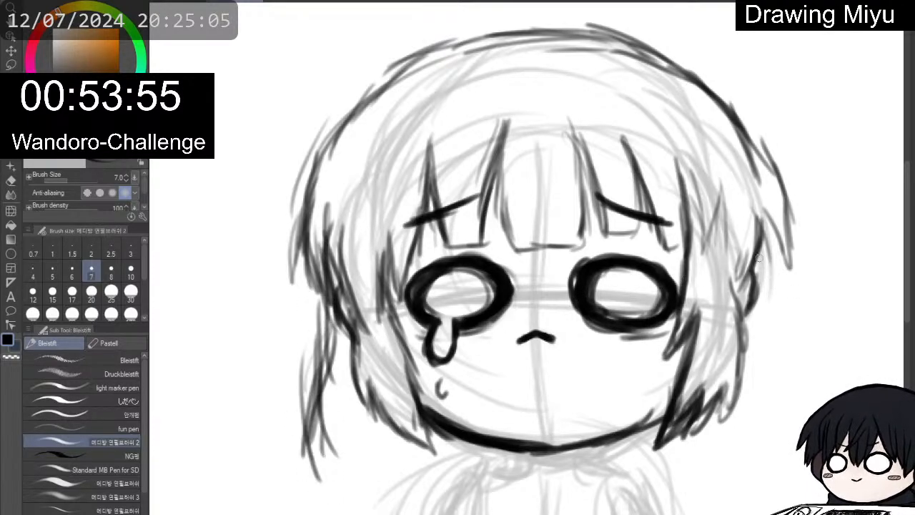
# Draw a matching long, thin strand behind the right side lock down to jaw level.
pyautogui.moveTo(759, 257); pyautogui.dragTo(762, 365)
pyautogui.moveTo(766, 286); pyautogui.dragTo(748, 449)
pyautogui.moveTo(753, 379); pyautogui.dragTo(745, 449)
pyautogui.moveTo(758, 347); pyautogui.dragTo(753, 433)
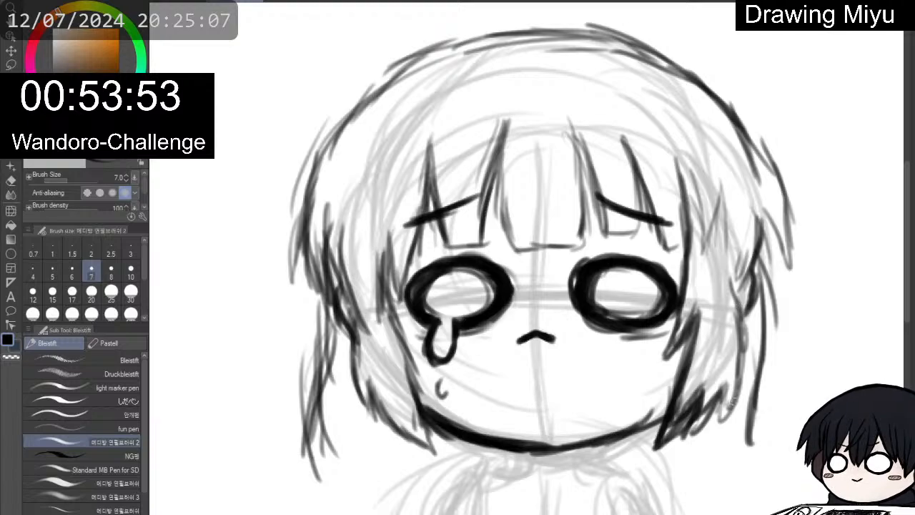
# Sketch a curved stray lock on top of the crown and a tall ear shape on the upper left of the head.
pyautogui.scroll(2, 566, 76)
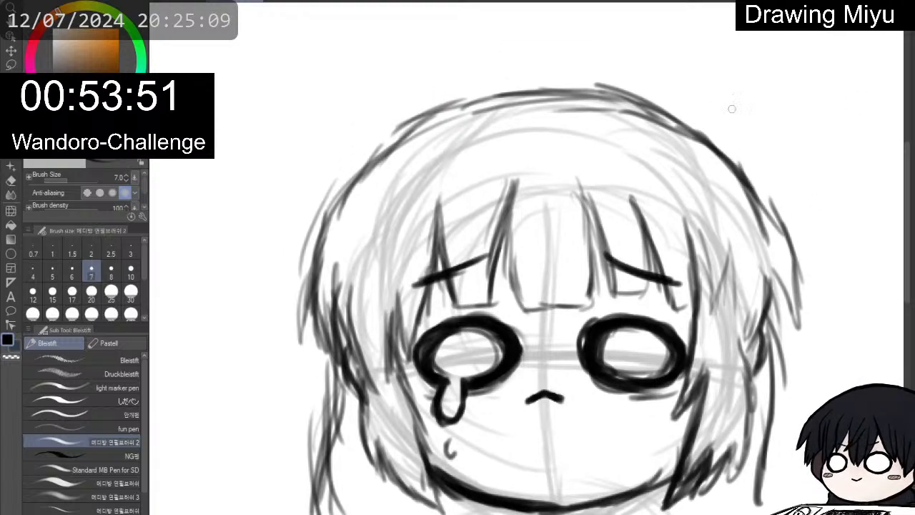
pyautogui.moveTo(533, 78)
pyautogui.mouseDown()
pyautogui.moveTo(591, 26)
pyautogui.moveTo(640, 34)
pyautogui.moveTo(578, 26)
pyautogui.moveTo(535, 87)
pyautogui.moveTo(565, 47)
pyautogui.moveTo(639, 47)
pyautogui.mouseUp()
pyautogui.moveTo(443, 105)
pyautogui.mouseDown()
pyautogui.moveTo(433, 34)
pyautogui.moveTo(397, 32)
pyautogui.mouseUp()
pyautogui.moveTo(395, 26); pyautogui.dragTo(371, 99)
pyautogui.moveTo(379, 43); pyautogui.dragTo(354, 170)
pyautogui.moveTo(360, 106); pyautogui.dragTo(347, 159)
pyautogui.moveTo(380, 79); pyautogui.dragTo(357, 124)
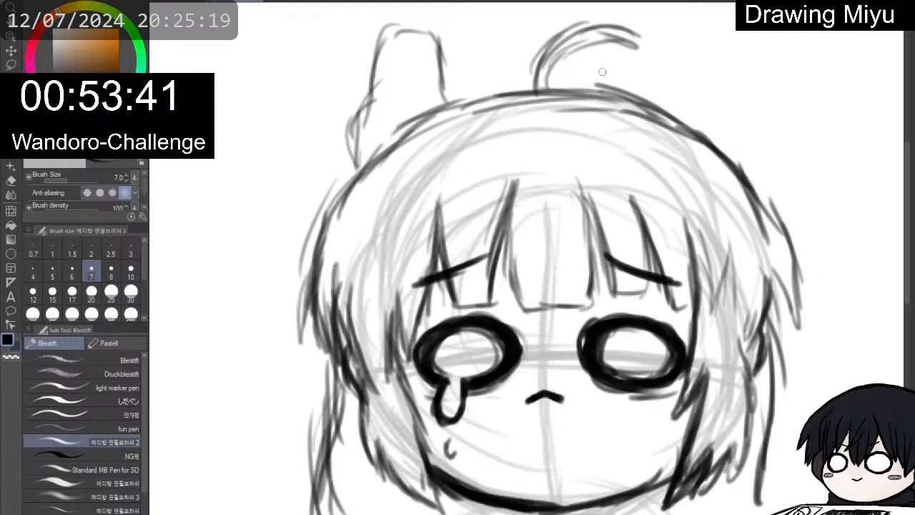
# Darken the strands of the left side lock and thicken the jaw line across to the right lock.
pyautogui.scroll(-6, 488, 201)
pyautogui.scroll(3, 587, 87)
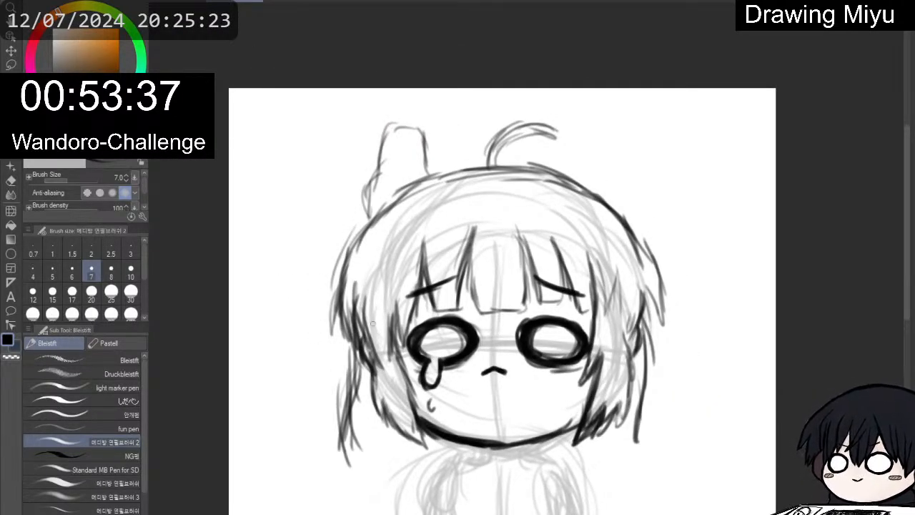
pyautogui.moveTo(371, 325); pyautogui.dragTo(386, 407)
pyautogui.moveTo(378, 365)
pyautogui.mouseDown()
pyautogui.moveTo(396, 427)
pyautogui.moveTo(432, 445)
pyautogui.moveTo(527, 438)
pyautogui.mouseUp()
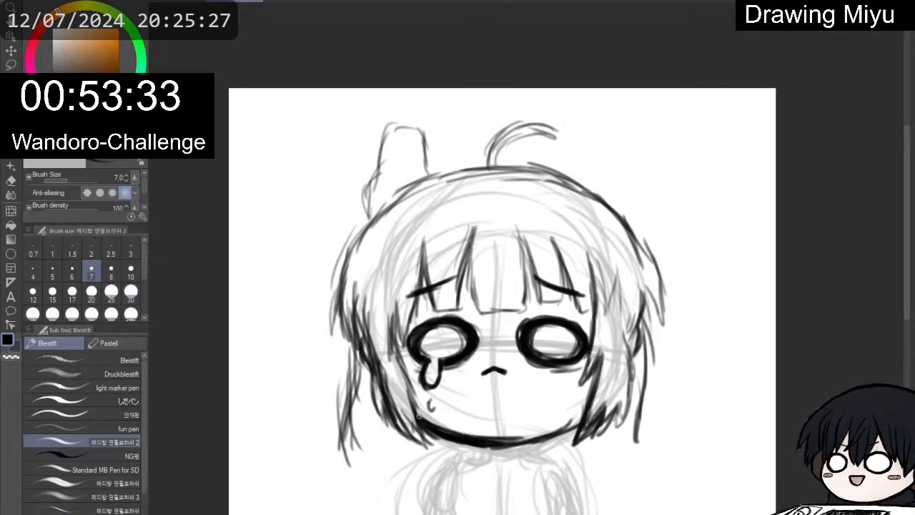
pyautogui.moveTo(420, 415)
pyautogui.mouseDown()
pyautogui.moveTo(488, 441)
pyautogui.moveTo(572, 423)
pyautogui.mouseUp()
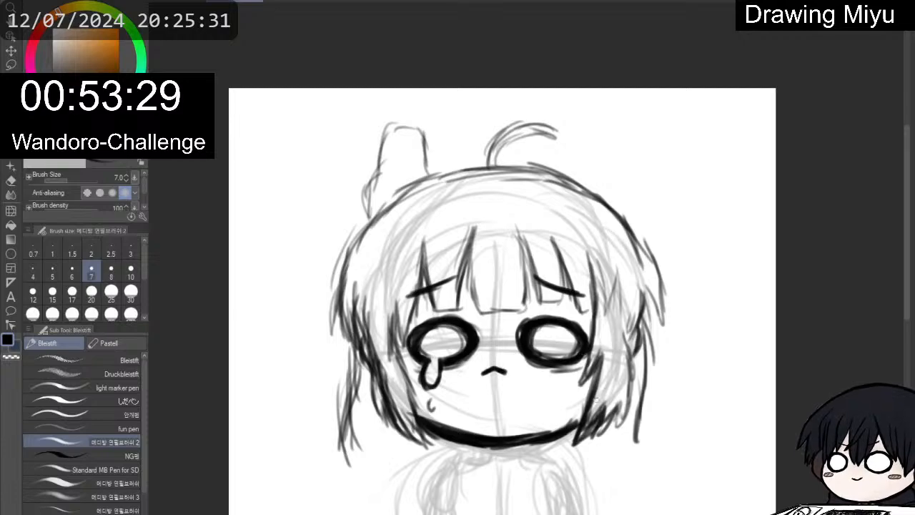
# Fill the right side lock with dark strands and clean up its outer edge with the eraser.
pyautogui.moveTo(592, 344)
pyautogui.mouseDown()
pyautogui.moveTo(582, 443)
pyautogui.moveTo(620, 419)
pyautogui.moveTo(618, 432)
pyautogui.moveTo(622, 336)
pyautogui.moveTo(623, 382)
pyautogui.mouseUp()
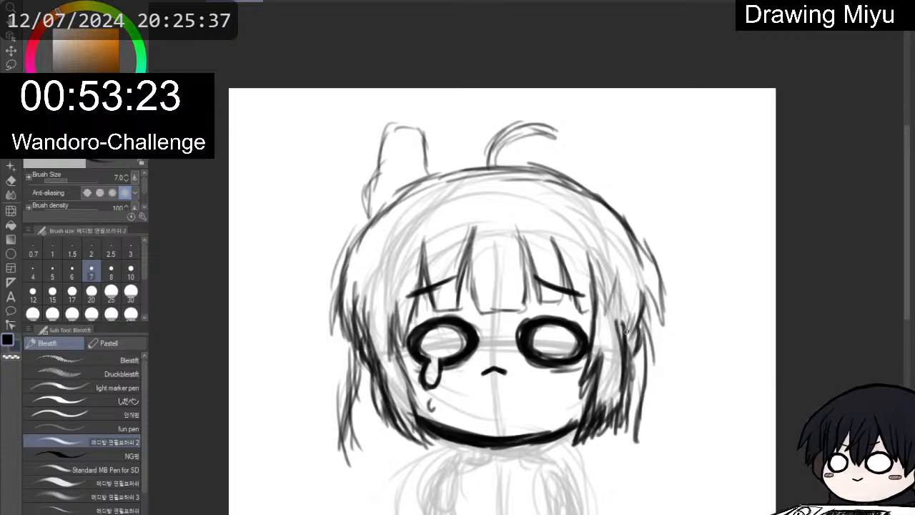
pyautogui.moveTo(626, 331)
pyautogui.mouseDown()
pyautogui.moveTo(626, 426)
pyautogui.moveTo(615, 443)
pyautogui.moveTo(609, 397)
pyautogui.moveTo(598, 436)
pyautogui.mouseUp()
pyautogui.press('e')
pyautogui.press('p')
pyautogui.press('p')
pyautogui.moveTo(605, 383); pyautogui.dragTo(604, 408)
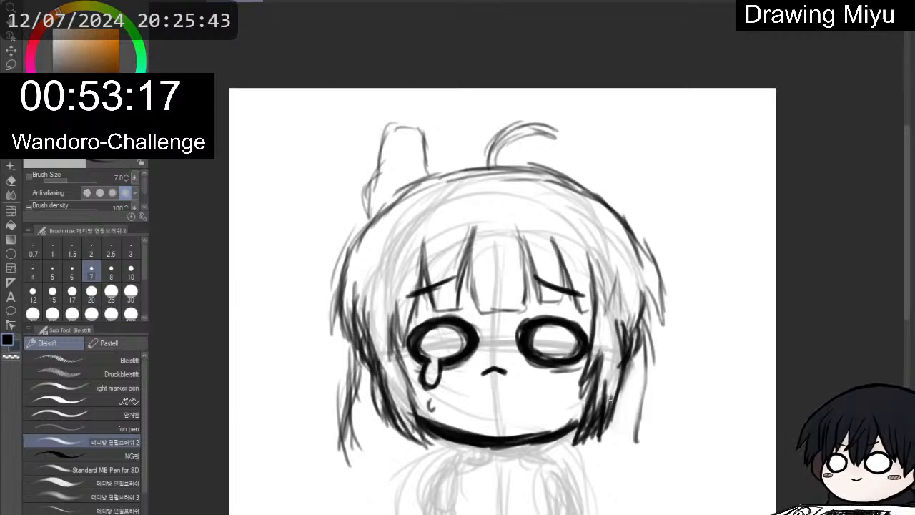
pyautogui.moveTo(619, 372); pyautogui.dragTo(607, 412)
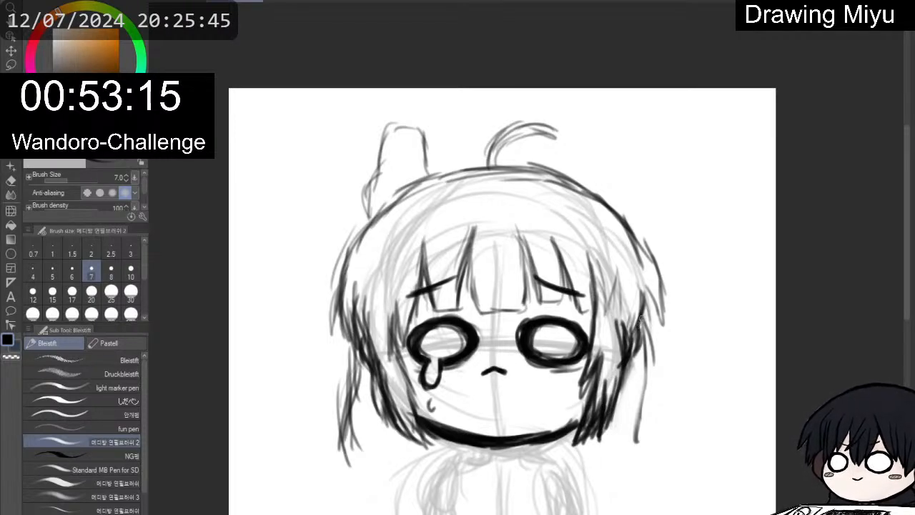
# Darken the hair outline from the right side over the crown and down the upper left side.
pyautogui.moveTo(643, 312); pyautogui.dragTo(637, 336)
pyautogui.moveTo(644, 273)
pyautogui.mouseDown()
pyautogui.moveTo(647, 291)
pyautogui.moveTo(633, 226)
pyautogui.mouseUp()
pyautogui.moveTo(574, 180); pyautogui.dragTo(515, 173)
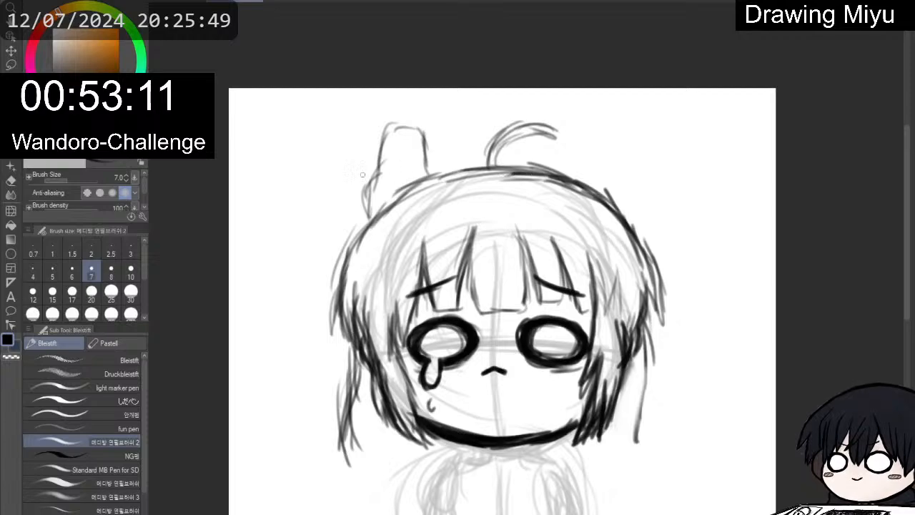
pyautogui.moveTo(406, 184)
pyautogui.mouseDown()
pyautogui.moveTo(343, 257)
pyautogui.moveTo(357, 227)
pyautogui.mouseUp()
pyautogui.moveTo(336, 308); pyautogui.dragTo(335, 293)
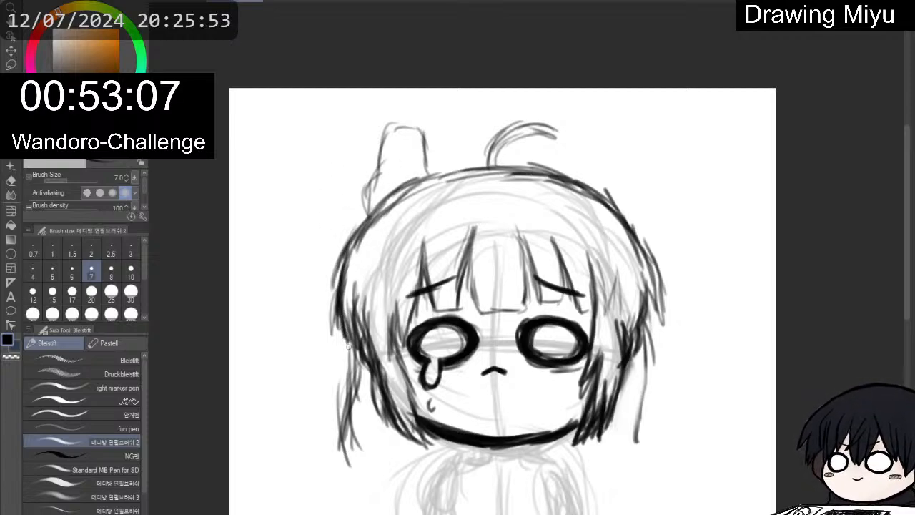
# Add dark pointed strands to the left side of the hair, from eyebrow height down the side lock.
pyautogui.moveTo(349, 346); pyautogui.dragTo(357, 279)
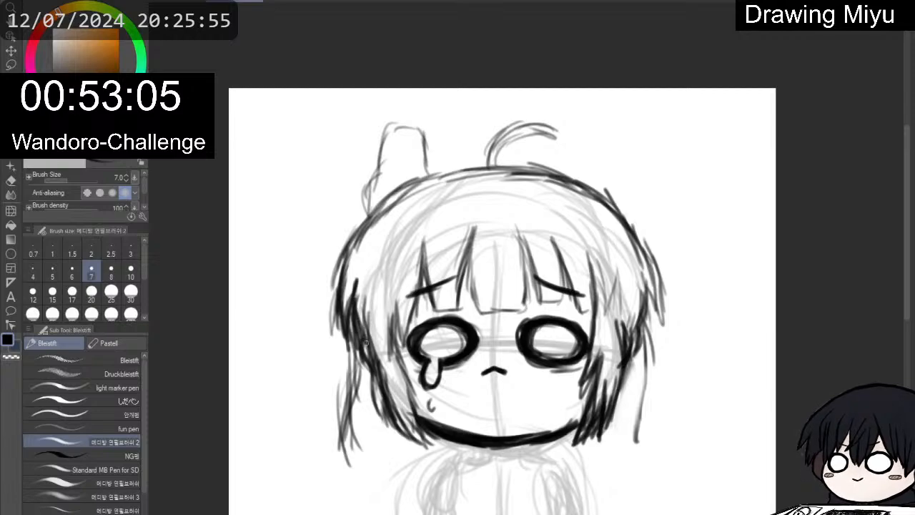
pyautogui.moveTo(366, 344); pyautogui.dragTo(376, 278)
pyautogui.moveTo(368, 313)
pyautogui.mouseDown()
pyautogui.moveTo(382, 419)
pyautogui.moveTo(393, 427)
pyautogui.mouseUp()
# Lighten the inside of the right side lock with the soft eraser and redraw its pointed tips and outer edge.
pyautogui.press('e')
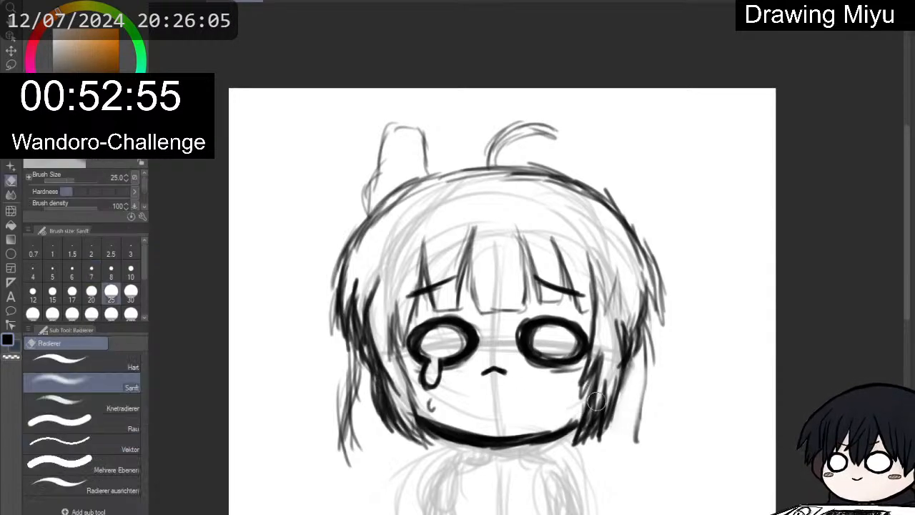
pyautogui.moveTo(601, 398)
pyautogui.mouseDown()
pyautogui.moveTo(588, 432)
pyautogui.moveTo(608, 367)
pyautogui.mouseUp()
pyautogui.press('p')
pyautogui.press('p')
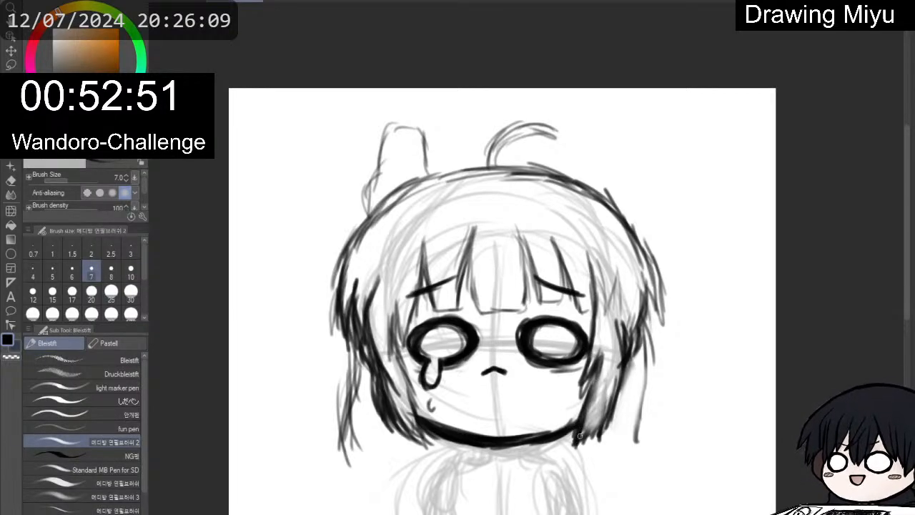
pyautogui.moveTo(580, 436)
pyautogui.mouseDown()
pyautogui.moveTo(585, 443)
pyautogui.moveTo(603, 402)
pyautogui.mouseUp()
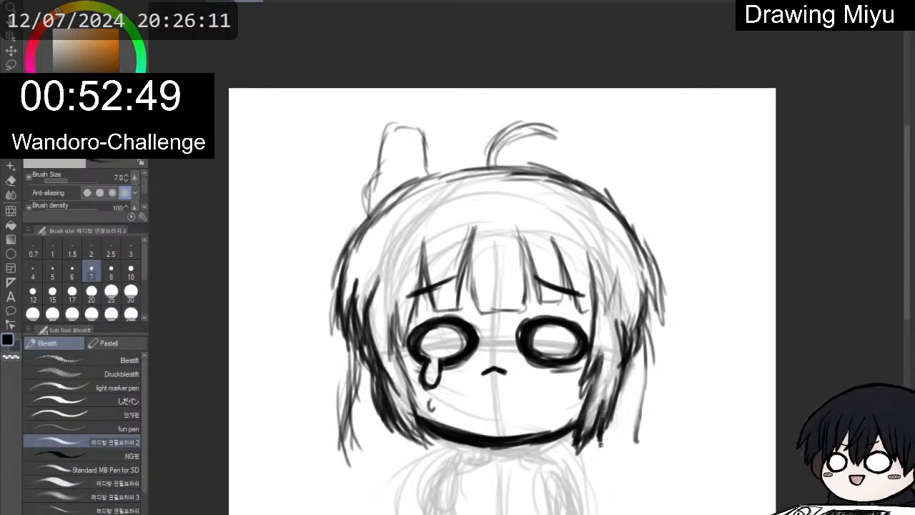
pyautogui.moveTo(600, 444); pyautogui.dragTo(623, 343)
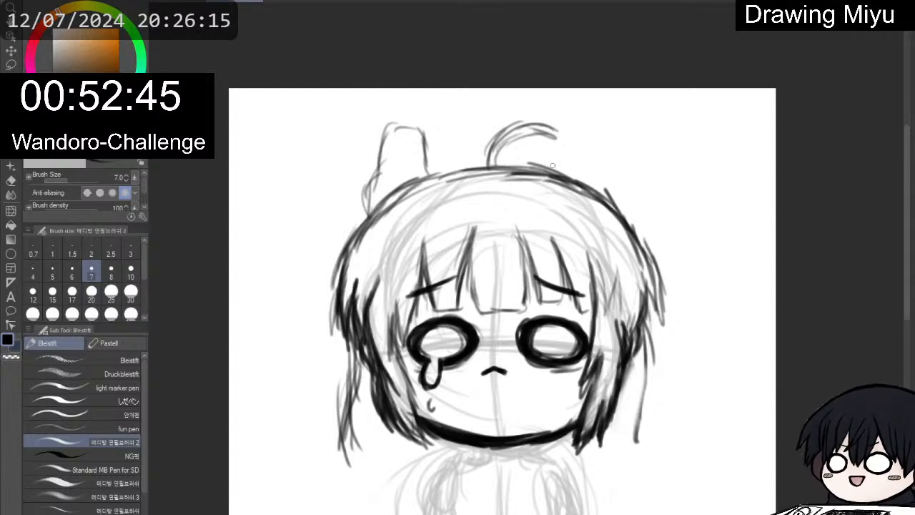
# Draw a tall rounded ear on the right of the crown, then erase the left ear sketch and redraw it to match.
pyautogui.moveTo(548, 166)
pyautogui.mouseDown()
pyautogui.moveTo(555, 129)
pyautogui.moveTo(593, 116)
pyautogui.moveTo(584, 113)
pyautogui.moveTo(590, 142)
pyautogui.moveTo(596, 134)
pyautogui.moveTo(578, 113)
pyautogui.moveTo(553, 133)
pyautogui.moveTo(571, 114)
pyautogui.moveTo(593, 126)
pyautogui.moveTo(604, 194)
pyautogui.mouseUp()
pyautogui.press('e')
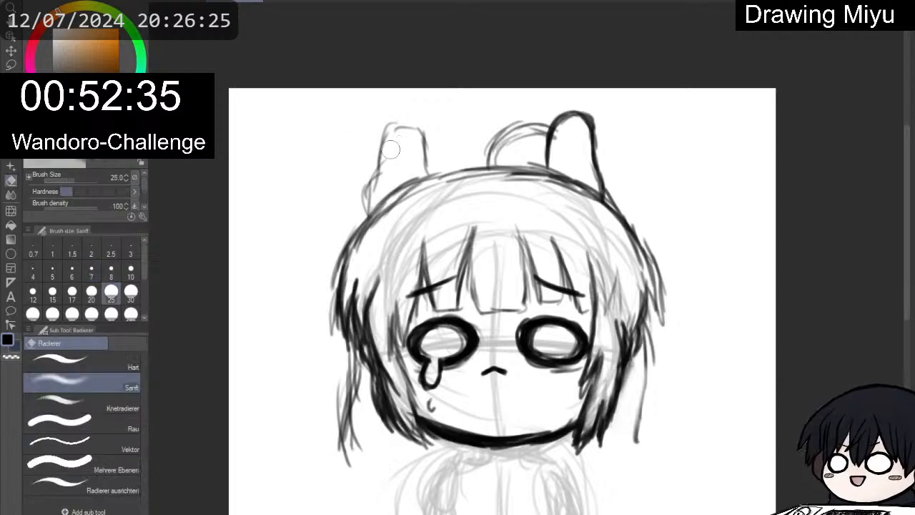
pyautogui.moveTo(390, 150)
pyautogui.mouseDown()
pyautogui.moveTo(370, 203)
pyautogui.moveTo(366, 195)
pyautogui.moveTo(427, 167)
pyautogui.moveTo(424, 141)
pyautogui.moveTo(388, 138)
pyautogui.moveTo(396, 141)
pyautogui.mouseUp()
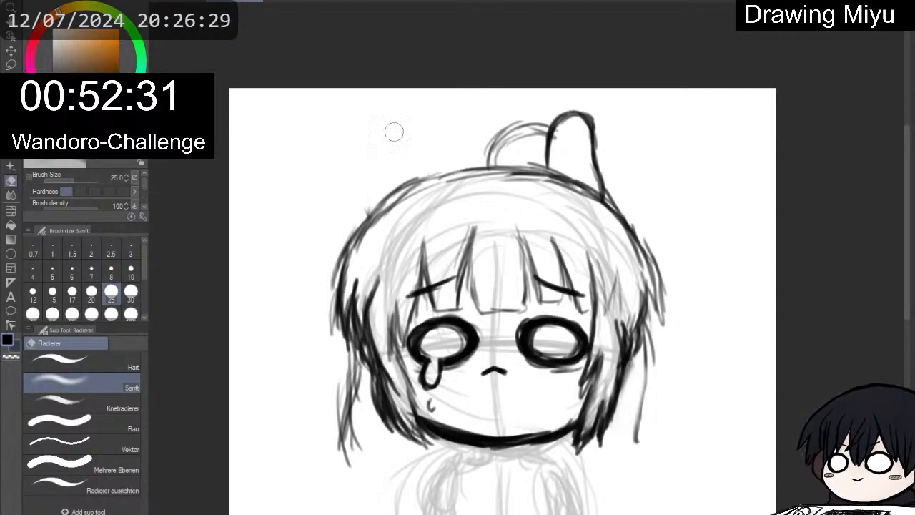
pyautogui.press('p')
pyautogui.press('p')
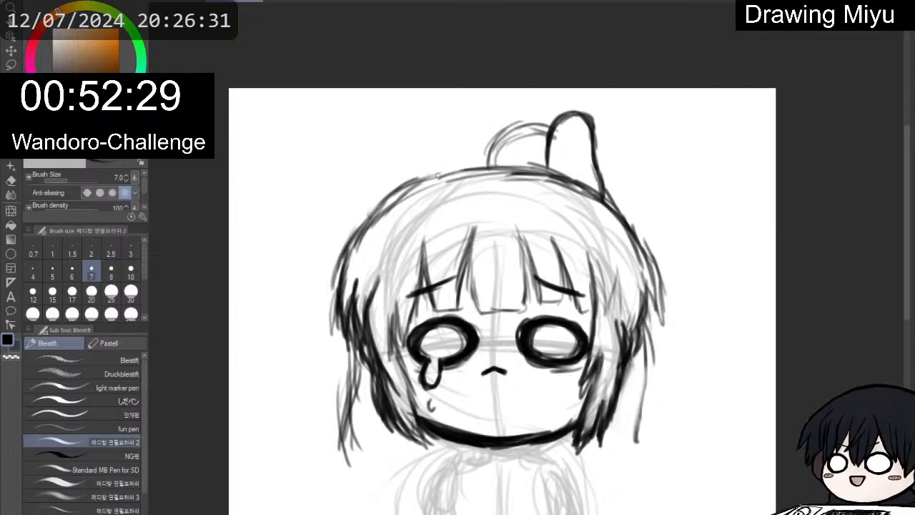
pyautogui.moveTo(438, 175)
pyautogui.mouseDown()
pyautogui.moveTo(431, 133)
pyautogui.moveTo(419, 117)
pyautogui.moveTo(405, 118)
pyautogui.moveTo(394, 124)
pyautogui.moveTo(406, 118)
pyautogui.moveTo(379, 189)
pyautogui.moveTo(384, 201)
pyautogui.moveTo(389, 171)
pyautogui.mouseUp()
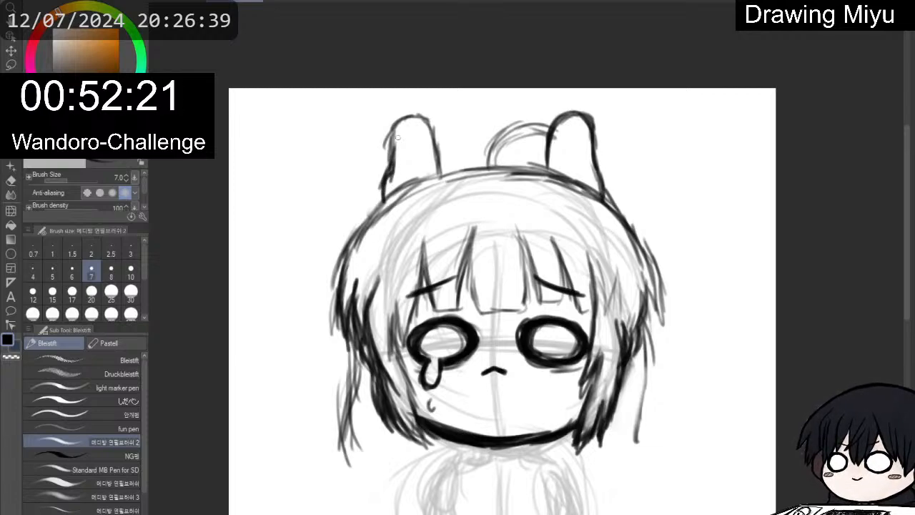
# Thicken the outlines of both ears along their inner and outer edges.
pyautogui.moveTo(397, 129); pyautogui.dragTo(390, 158)
pyautogui.moveTo(406, 121)
pyautogui.mouseDown()
pyautogui.moveTo(434, 127)
pyautogui.moveTo(443, 169)
pyautogui.mouseUp()
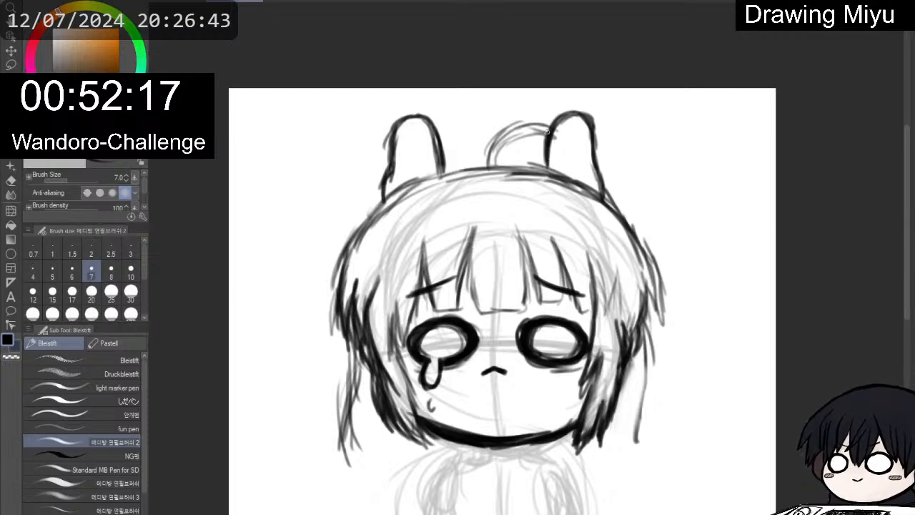
pyautogui.moveTo(548, 131); pyautogui.dragTo(547, 152)
pyautogui.moveTo(567, 122)
pyautogui.mouseDown()
pyautogui.moveTo(586, 125)
pyautogui.moveTo(603, 180)
pyautogui.mouseUp()
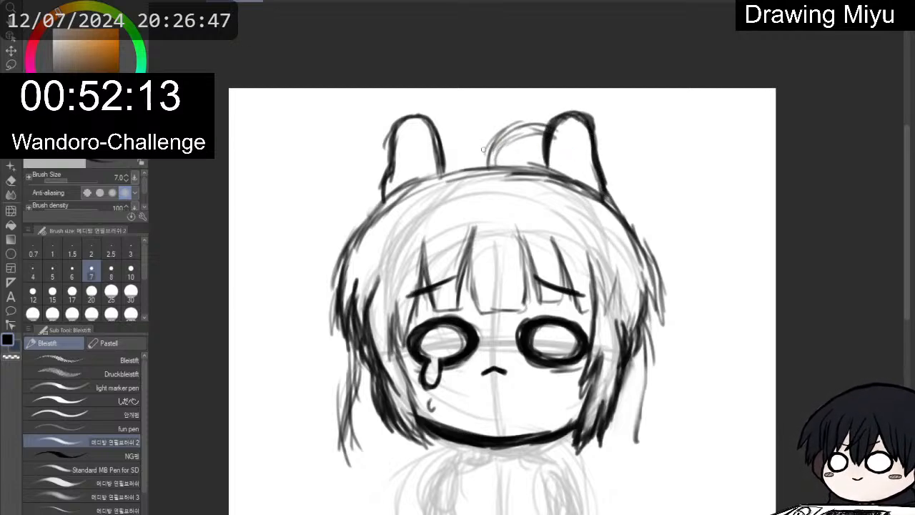
# Thicken the hair outline across the crown between the ears and down the upper left side of the head.
pyautogui.moveTo(438, 184)
pyautogui.mouseDown()
pyautogui.moveTo(484, 167)
pyautogui.moveTo(538, 169)
pyautogui.mouseUp()
pyautogui.moveTo(525, 166)
pyautogui.mouseDown()
pyautogui.moveTo(484, 165)
pyautogui.moveTo(381, 213)
pyautogui.mouseUp()
pyautogui.moveTo(420, 186); pyautogui.dragTo(354, 234)
pyautogui.moveTo(411, 187); pyautogui.dragTo(352, 244)
pyautogui.moveTo(379, 213); pyautogui.dragTo(344, 267)
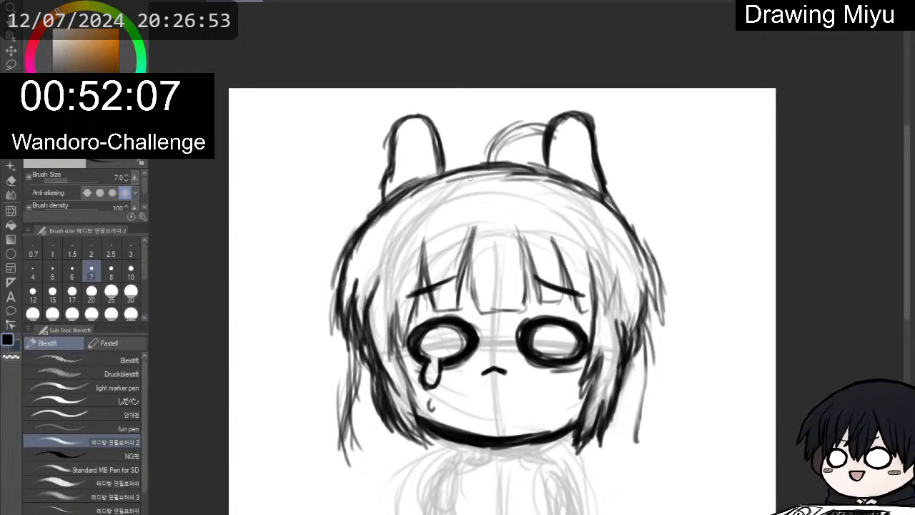
pyautogui.moveTo(481, 171)
pyautogui.mouseDown()
pyautogui.moveTo(418, 183)
pyautogui.moveTo(432, 181)
pyautogui.mouseUp()
pyautogui.moveTo(495, 169)
pyautogui.mouseDown()
pyautogui.moveTo(418, 186)
pyautogui.moveTo(470, 171)
pyautogui.mouseUp()
# Thicken the hair outline down the right side of the head and darken its layered pointed tips beside the eye.
pyautogui.moveTo(545, 170)
pyautogui.mouseDown()
pyautogui.moveTo(508, 165)
pyautogui.moveTo(581, 187)
pyautogui.moveTo(627, 237)
pyautogui.moveTo(621, 219)
pyautogui.moveTo(644, 264)
pyautogui.mouseUp()
pyautogui.moveTo(613, 210); pyautogui.dragTo(650, 284)
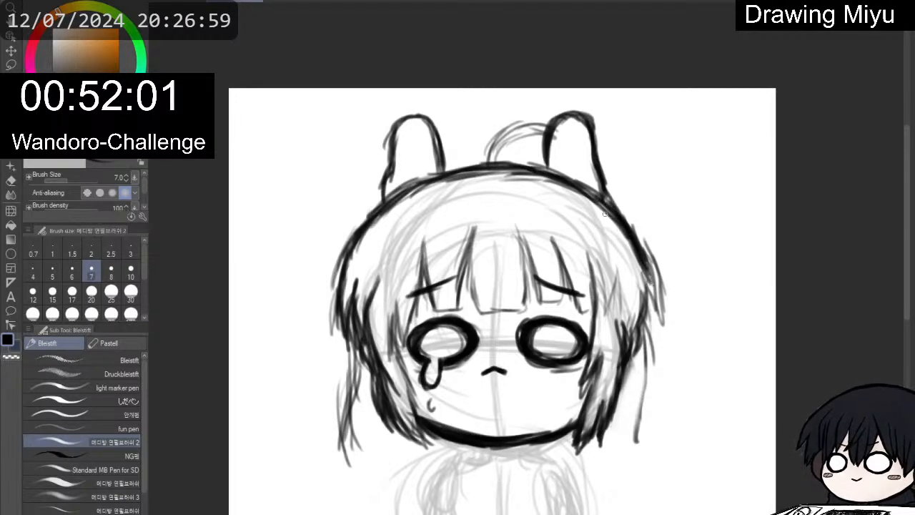
pyautogui.moveTo(638, 239); pyautogui.dragTo(662, 324)
pyautogui.moveTo(648, 269); pyautogui.dragTo(661, 330)
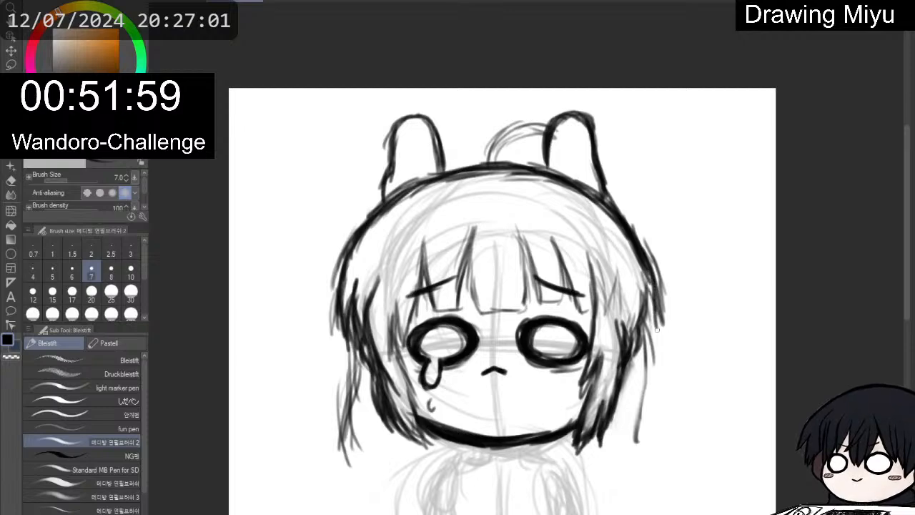
pyautogui.moveTo(652, 291); pyautogui.dragTo(654, 354)
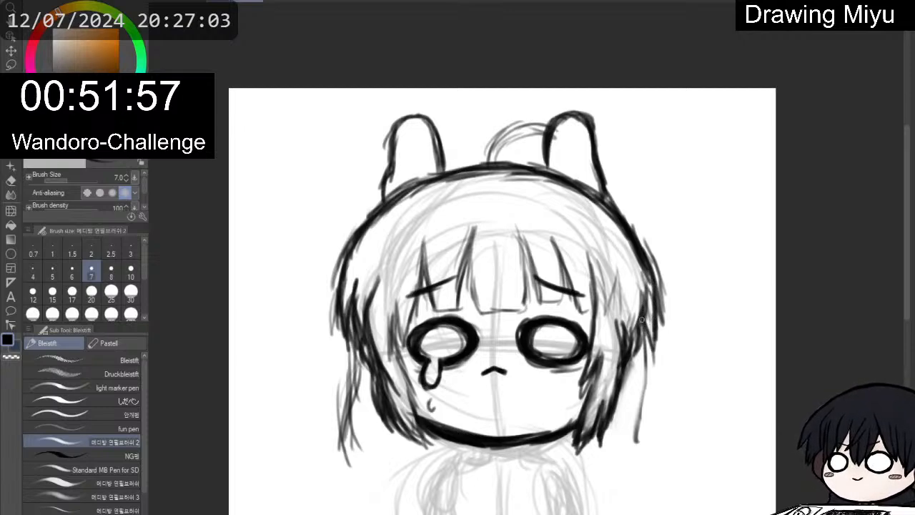
pyautogui.moveTo(642, 290)
pyautogui.mouseDown()
pyautogui.moveTo(640, 325)
pyautogui.moveTo(652, 348)
pyautogui.mouseUp()
pyautogui.moveTo(650, 309); pyautogui.dragTo(658, 354)
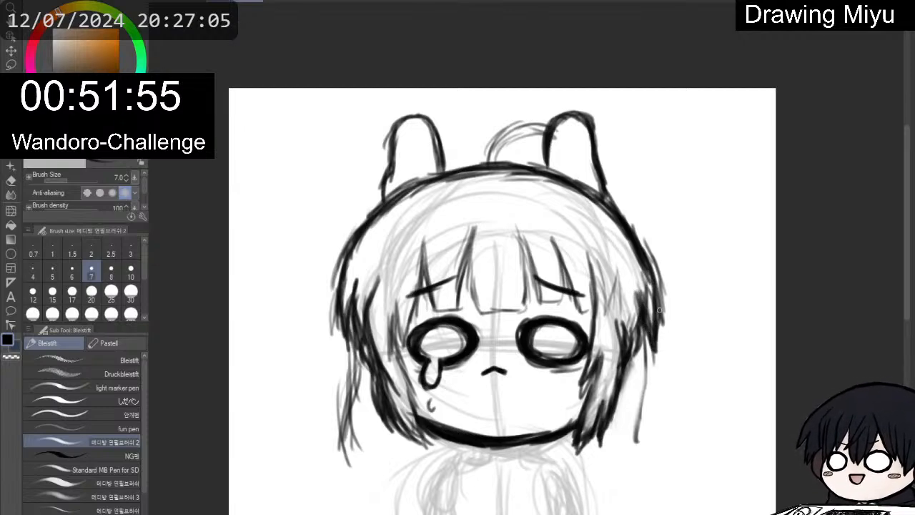
pyautogui.moveTo(655, 285); pyautogui.dragTo(660, 331)
# Trim the outer edge of the right hair outline with the eraser, redraw it thicker, and reinforce the left outline.
pyautogui.moveTo(638, 255)
pyautogui.mouseDown()
pyautogui.moveTo(622, 236)
pyautogui.moveTo(667, 283)
pyautogui.moveTo(639, 218)
pyautogui.mouseUp()
pyautogui.press('e')
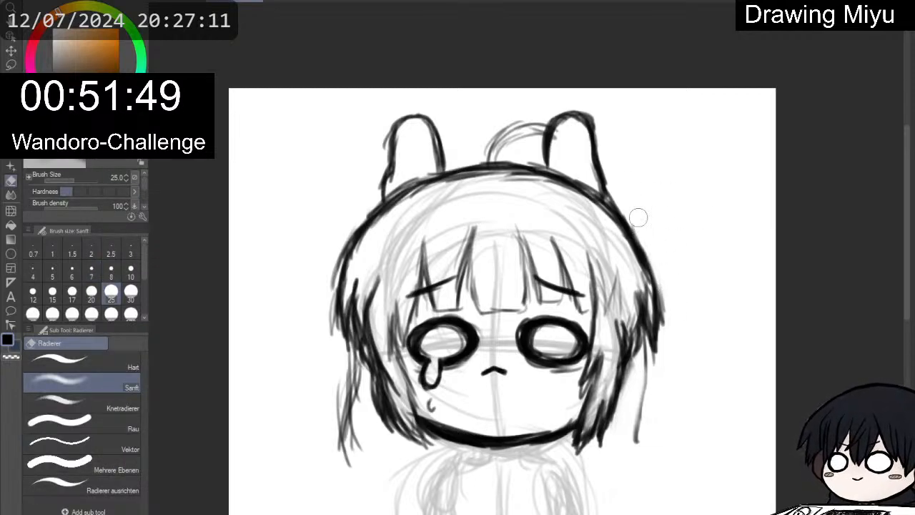
pyautogui.press('p')
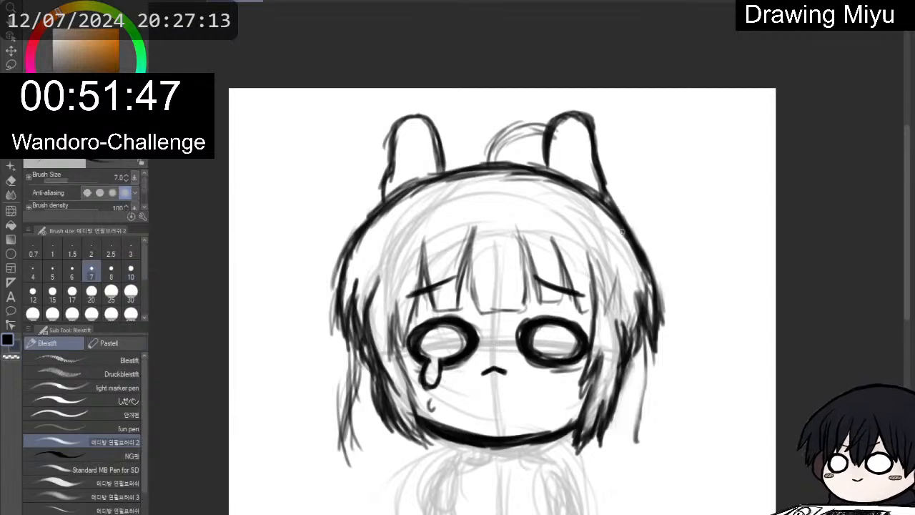
pyautogui.moveTo(617, 210); pyautogui.dragTo(657, 279)
pyautogui.moveTo(637, 242); pyautogui.dragTo(661, 318)
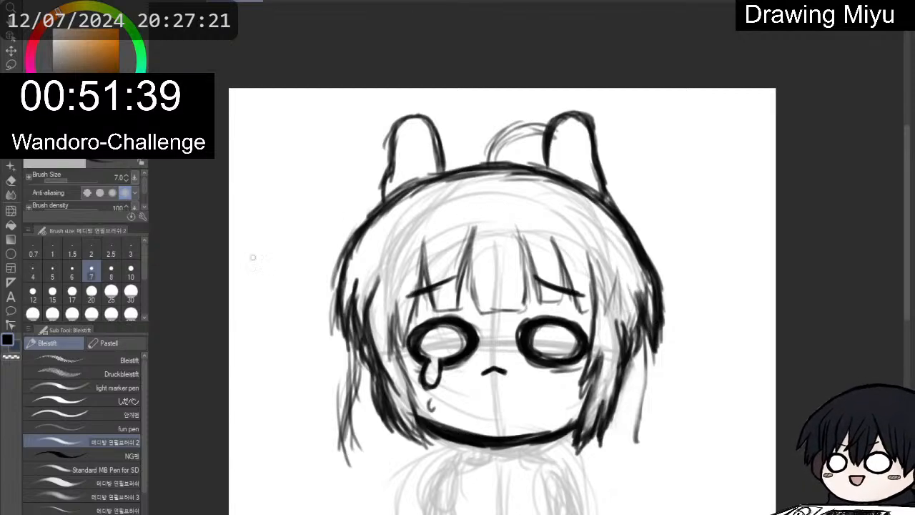
pyautogui.moveTo(399, 191)
pyautogui.mouseDown()
pyautogui.moveTo(450, 177)
pyautogui.moveTo(361, 229)
pyautogui.moveTo(332, 314)
pyautogui.mouseUp()
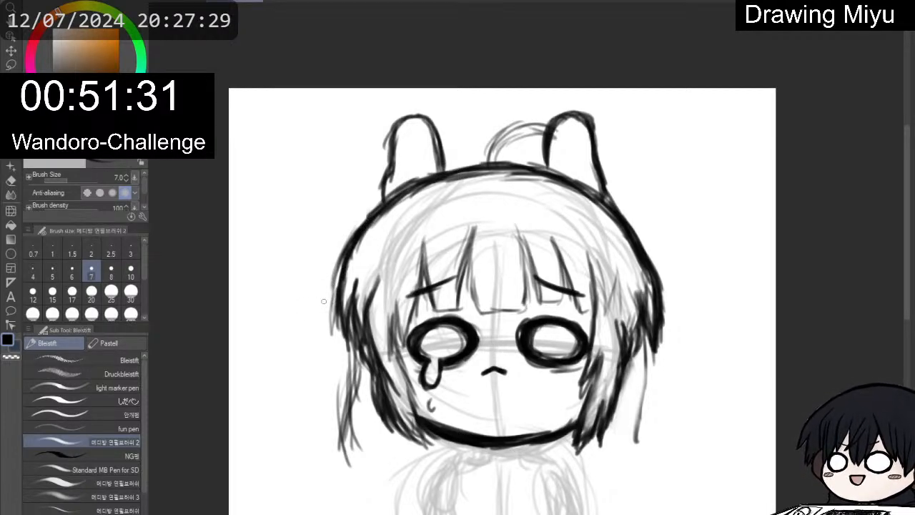
pyautogui.moveTo(342, 274)
pyautogui.mouseDown()
pyautogui.moveTo(344, 349)
pyautogui.moveTo(340, 333)
pyautogui.mouseUp()
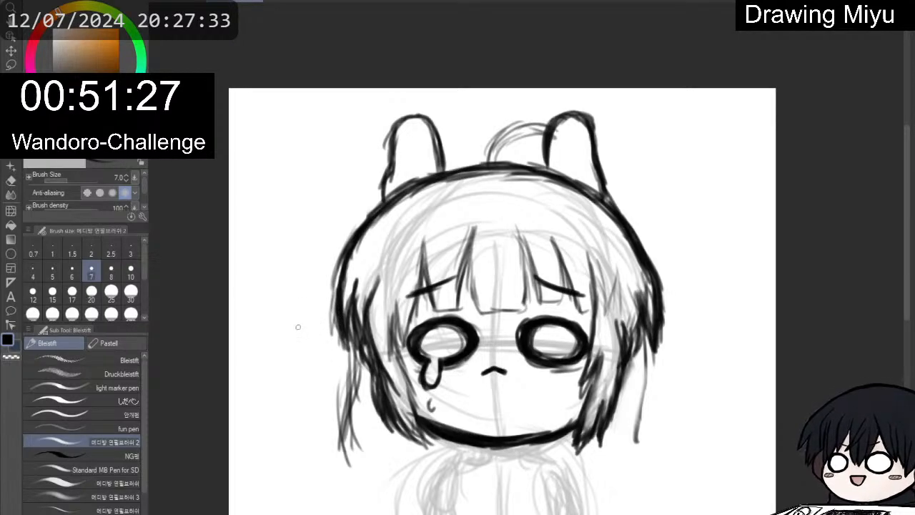
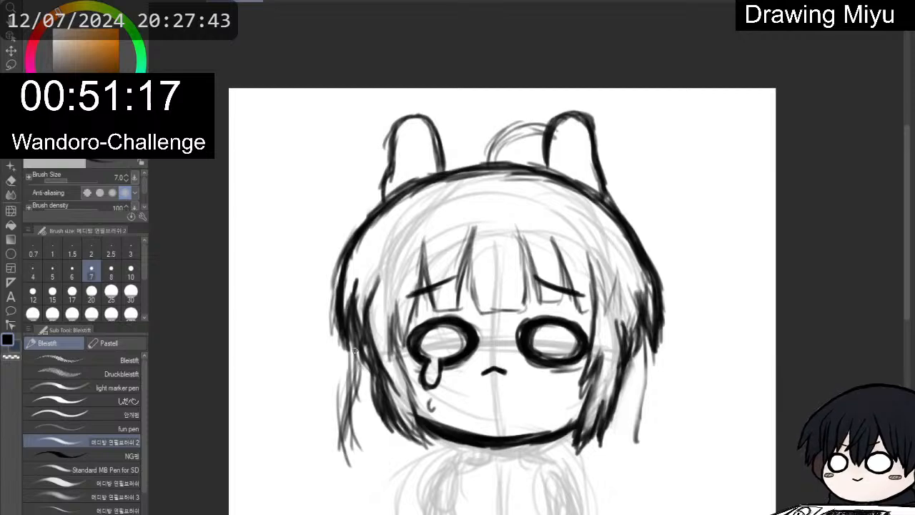
# Darken the inner line of the left hanging lock from the hair edge down toward its tip.
pyautogui.moveTo(355, 351); pyautogui.dragTo(348, 425)
pyautogui.moveTo(357, 376)
pyautogui.mouseDown()
pyautogui.moveTo(348, 433)
pyautogui.moveTo(358, 399)
pyautogui.mouseUp()
pyautogui.moveTo(359, 346); pyautogui.dragTo(357, 404)
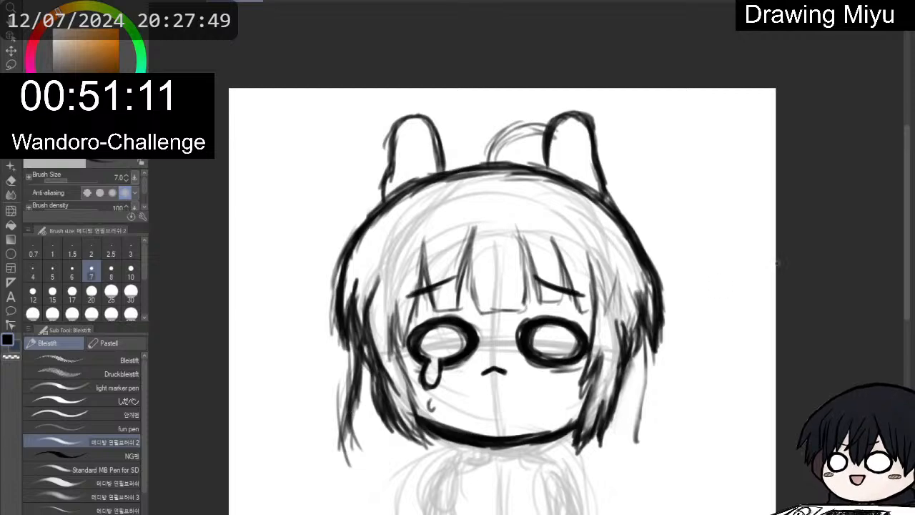
# Erase the line of the right hanging lock and redraw it slanting outward below the hair edge.
pyautogui.moveTo(780, 264)
pyautogui.mouseDown()
pyautogui.moveTo(808, 229)
pyautogui.moveTo(807, 201)
pyautogui.mouseUp()
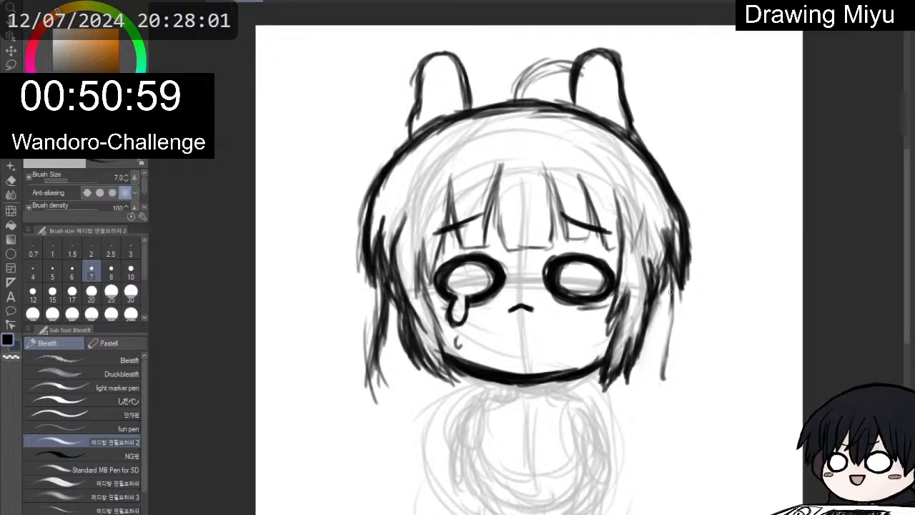
pyautogui.press('e')
pyautogui.moveTo(666, 293)
pyautogui.mouseDown()
pyautogui.moveTo(672, 348)
pyautogui.moveTo(674, 318)
pyautogui.moveTo(662, 348)
pyautogui.mouseUp()
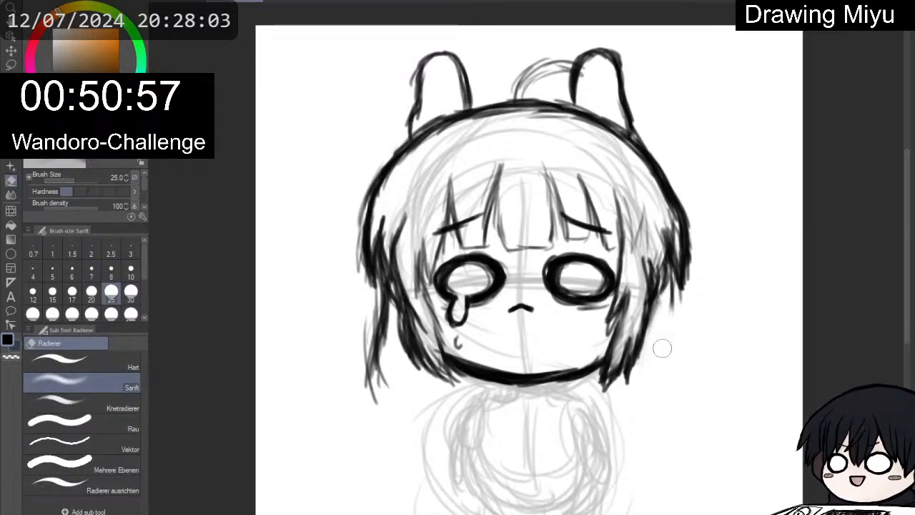
pyautogui.press('p')
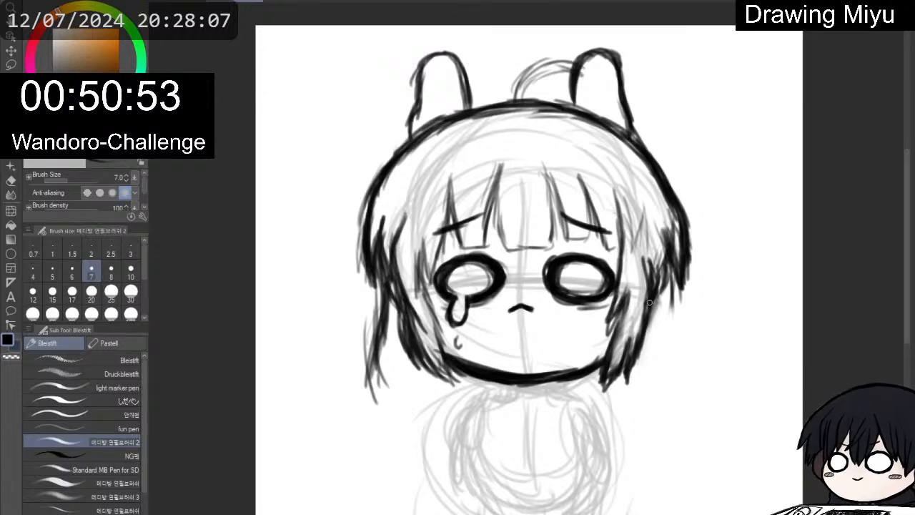
pyautogui.moveTo(677, 319); pyautogui.dragTo(674, 283)
pyautogui.moveTo(684, 340)
pyautogui.mouseDown()
pyautogui.moveTo(675, 303)
pyautogui.moveTo(688, 360)
pyautogui.mouseUp()
pyautogui.moveTo(680, 313)
pyautogui.mouseDown()
pyautogui.moveTo(694, 365)
pyautogui.moveTo(692, 415)
pyautogui.mouseUp()
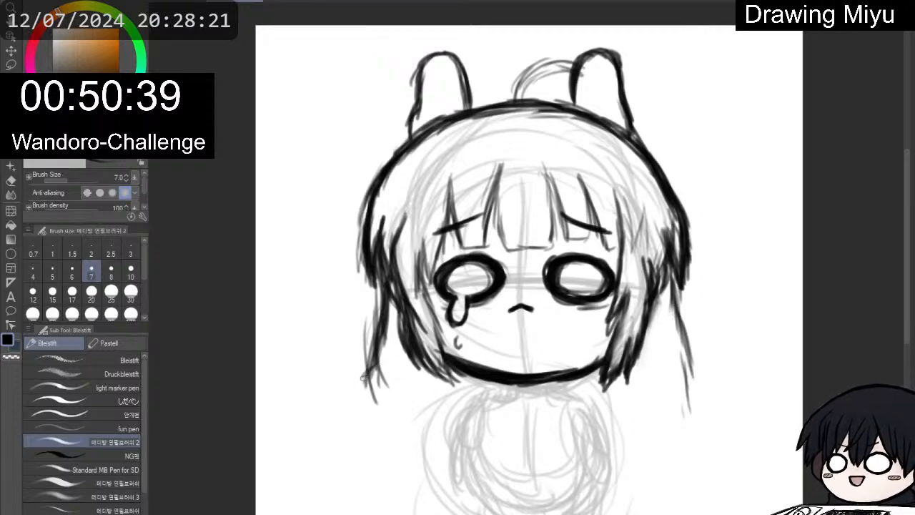
# Draw a leaf-shaped ornament around the lower end of the left hanging lock.
pyautogui.moveTo(364, 378)
pyautogui.mouseDown()
pyautogui.moveTo(390, 362)
pyautogui.moveTo(359, 385)
pyautogui.moveTo(383, 367)
pyautogui.moveTo(388, 391)
pyautogui.moveTo(394, 374)
pyautogui.moveTo(368, 410)
pyautogui.mouseUp()
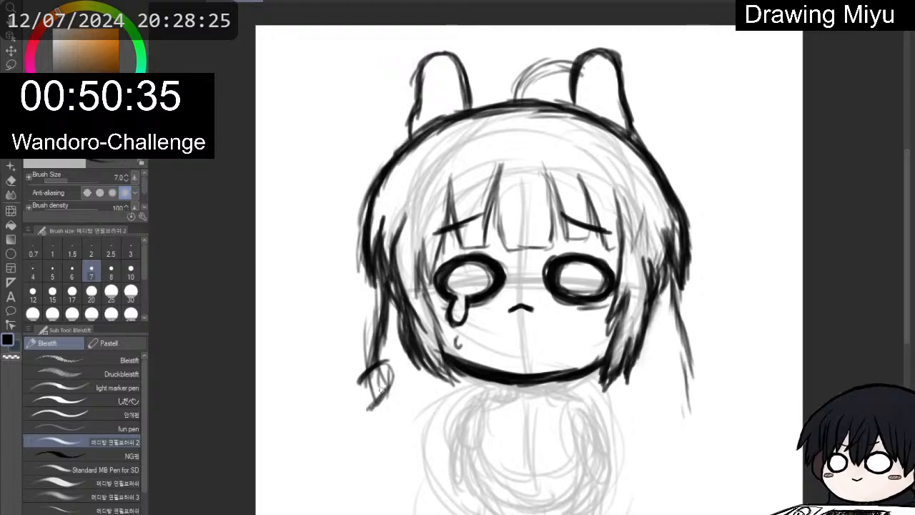
pyautogui.moveTo(369, 373)
pyautogui.mouseDown()
pyautogui.moveTo(372, 401)
pyautogui.moveTo(360, 410)
pyautogui.moveTo(358, 396)
pyautogui.moveTo(352, 420)
pyautogui.mouseUp()
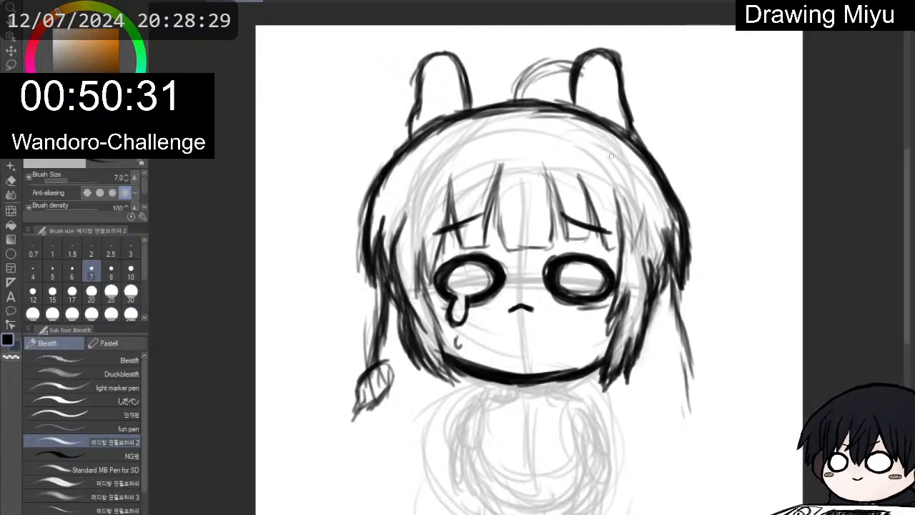
# Erase a gap in the hair outline below the right ear and draw a leaf ornament with a forked tip across it.
pyautogui.moveTo(626, 166)
pyautogui.mouseDown()
pyautogui.moveTo(633, 152)
pyautogui.moveTo(647, 154)
pyautogui.moveTo(638, 163)
pyautogui.mouseUp()
pyautogui.press('e')
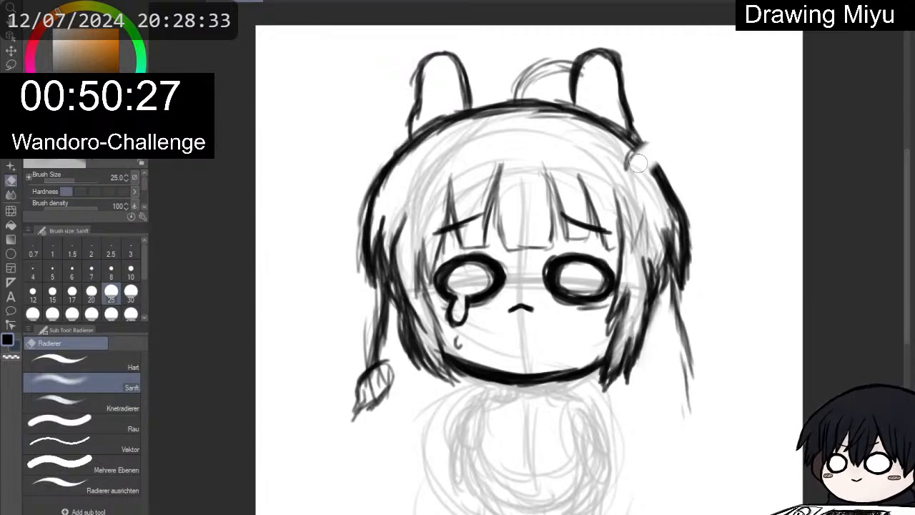
pyautogui.press('p')
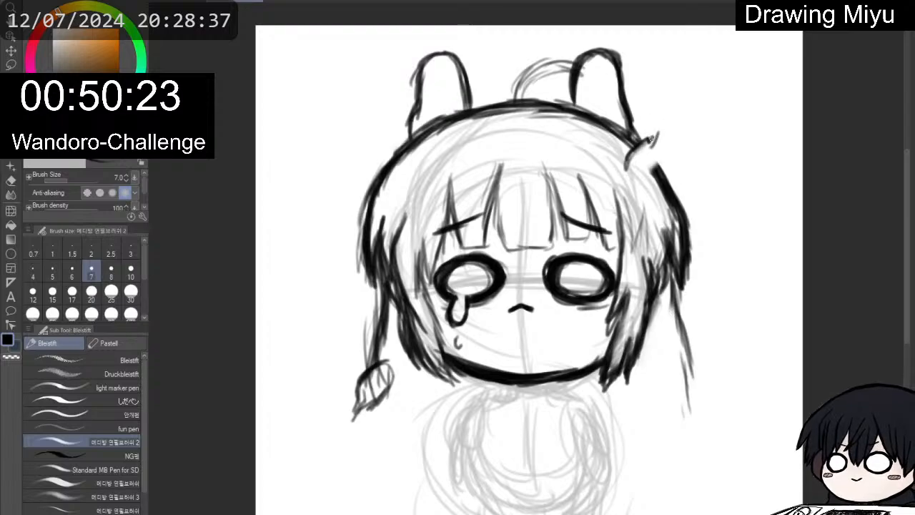
pyautogui.moveTo(657, 133)
pyautogui.mouseDown()
pyautogui.moveTo(655, 163)
pyautogui.moveTo(627, 186)
pyautogui.mouseUp()
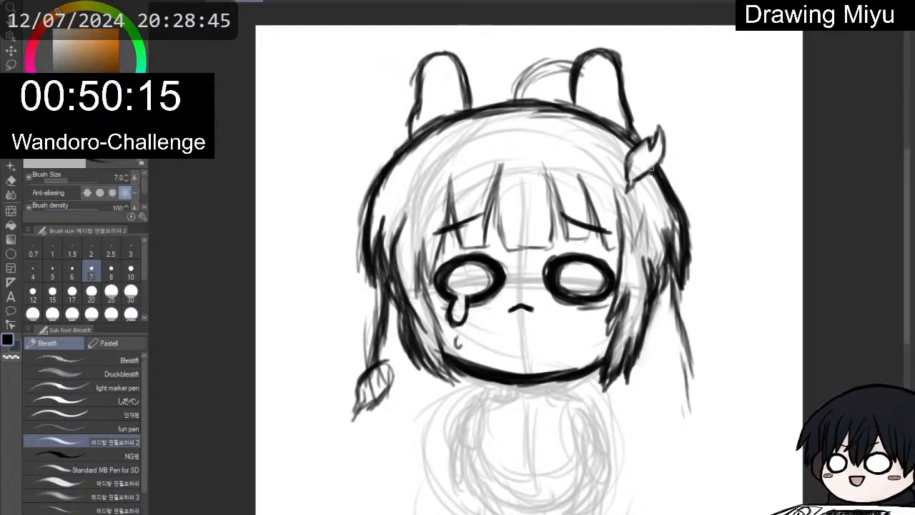
# Erase a gap in the upper left hair outline and draw a horizontal pointed leaf ornament across it.
pyautogui.press('e')
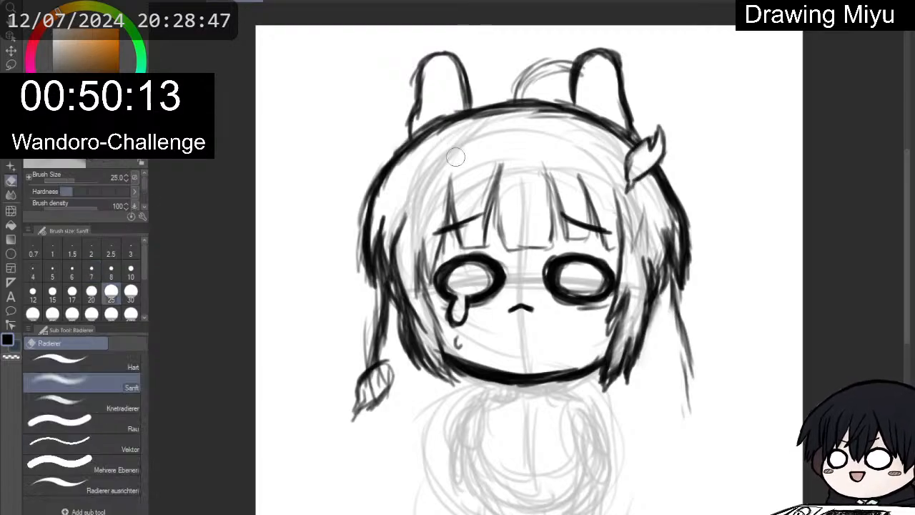
pyautogui.moveTo(387, 171)
pyautogui.mouseDown()
pyautogui.moveTo(378, 181)
pyautogui.moveTo(407, 171)
pyautogui.moveTo(387, 167)
pyautogui.mouseUp()
pyautogui.press('p')
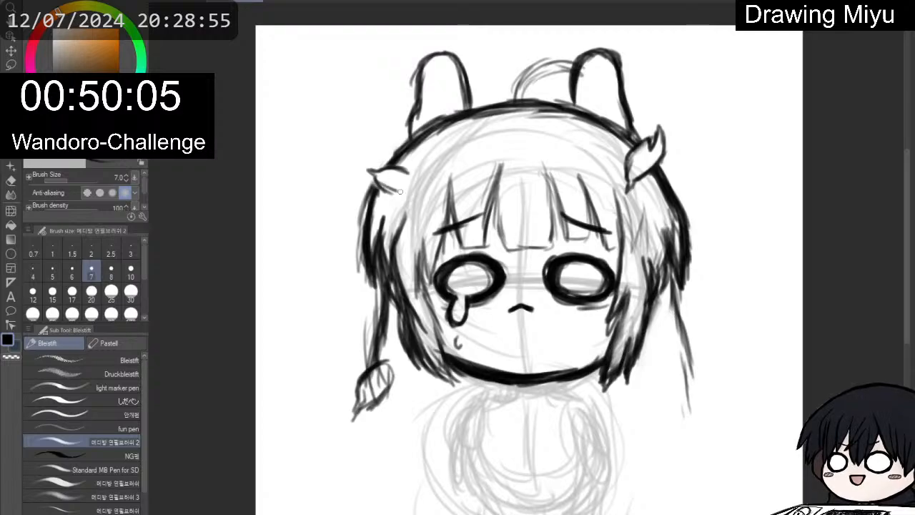
pyautogui.moveTo(404, 188)
pyautogui.mouseDown()
pyautogui.moveTo(427, 177)
pyautogui.moveTo(409, 175)
pyautogui.mouseUp()
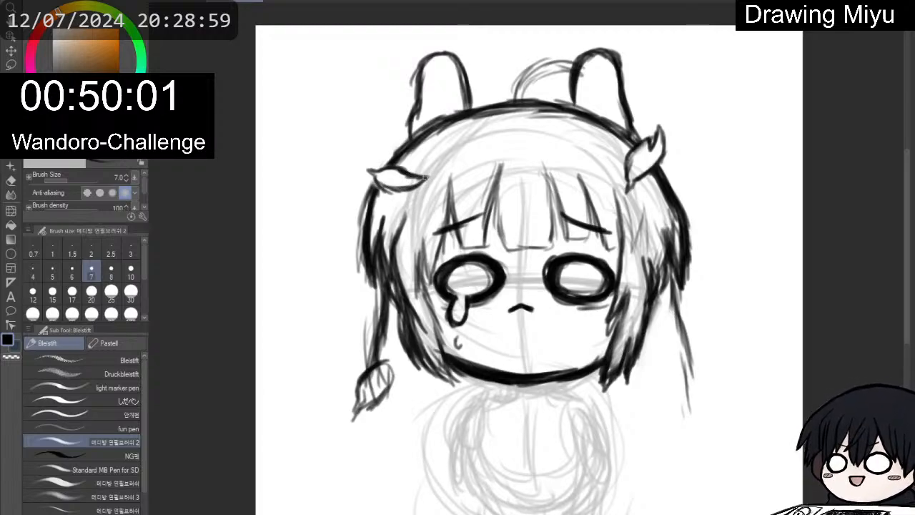
pyautogui.moveTo(401, 174)
pyautogui.mouseDown()
pyautogui.moveTo(377, 174)
pyautogui.moveTo(430, 176)
pyautogui.mouseUp()
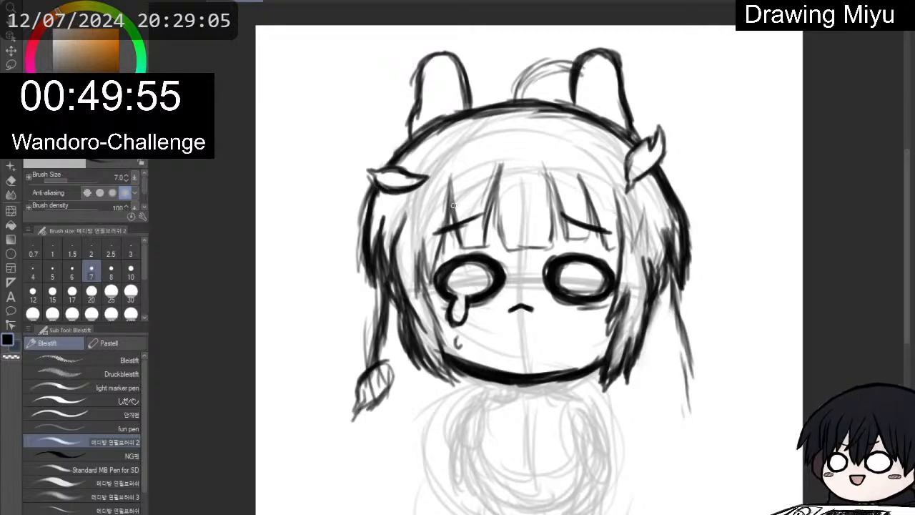
# Thicken the strand lines and lower edge of the central fringe and the strands above the right eye.
pyautogui.moveTo(500, 164)
pyautogui.mouseDown()
pyautogui.moveTo(487, 217)
pyautogui.moveTo(499, 235)
pyautogui.mouseUp()
pyautogui.moveTo(493, 195)
pyautogui.mouseDown()
pyautogui.moveTo(505, 251)
pyautogui.moveTo(551, 247)
pyautogui.mouseUp()
pyautogui.moveTo(552, 200); pyautogui.dragTo(555, 244)
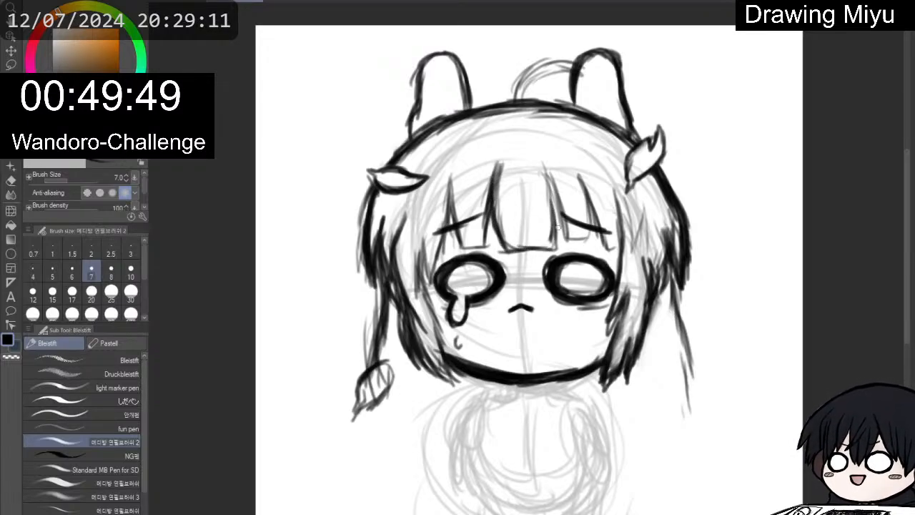
pyautogui.moveTo(547, 179); pyautogui.dragTo(570, 242)
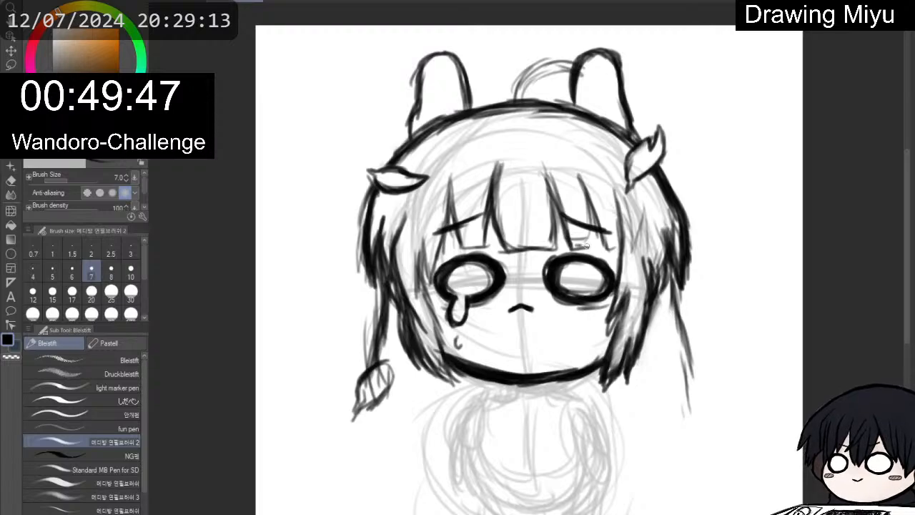
pyautogui.moveTo(582, 184); pyautogui.dragTo(596, 227)
pyautogui.moveTo(583, 185); pyautogui.dragTo(609, 250)
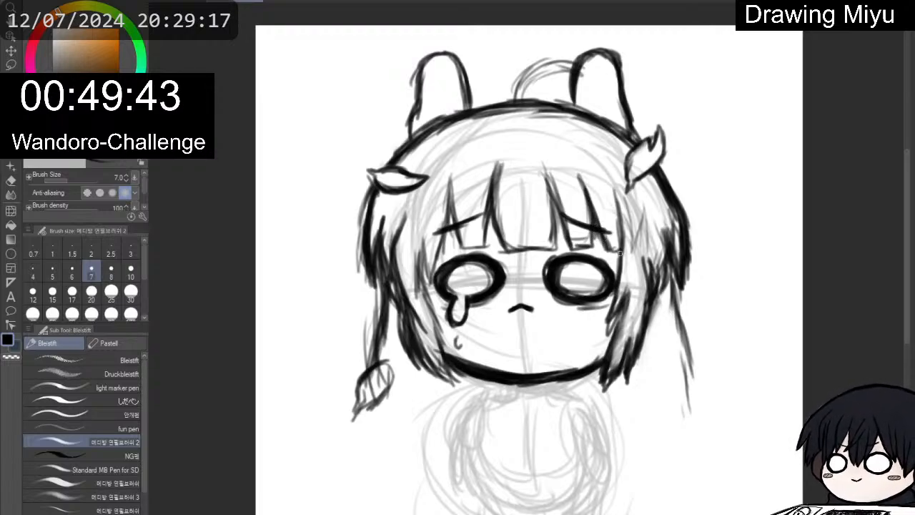
# Add dark strands at the right end of the fringe and extend them down beside the right eye.
pyautogui.moveTo(611, 193); pyautogui.dragTo(623, 236)
pyautogui.moveTo(605, 177)
pyautogui.mouseDown()
pyautogui.moveTo(623, 226)
pyautogui.moveTo(616, 217)
pyautogui.mouseUp()
pyautogui.moveTo(588, 163); pyautogui.dragTo(614, 231)
pyautogui.moveTo(598, 180); pyautogui.dragTo(623, 272)
pyautogui.moveTo(618, 240)
pyautogui.mouseDown()
pyautogui.moveTo(621, 287)
pyautogui.moveTo(606, 327)
pyautogui.mouseUp()
pyautogui.moveTo(626, 289); pyautogui.dragTo(618, 309)
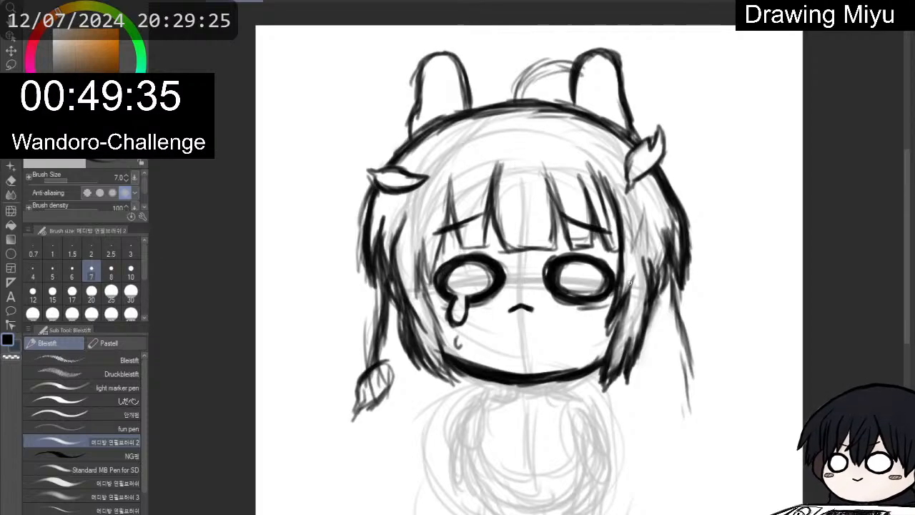
# Add dark strokes inside the right side hair and reinforce the left side hair where the hanging lock begins.
pyautogui.moveTo(632, 258); pyautogui.dragTo(636, 291)
pyautogui.moveTo(646, 231)
pyautogui.mouseDown()
pyautogui.moveTo(640, 290)
pyautogui.moveTo(663, 295)
pyautogui.moveTo(658, 307)
pyautogui.mouseUp()
pyautogui.moveTo(654, 307)
pyautogui.mouseDown()
pyautogui.moveTo(668, 272)
pyautogui.moveTo(651, 310)
pyautogui.mouseUp()
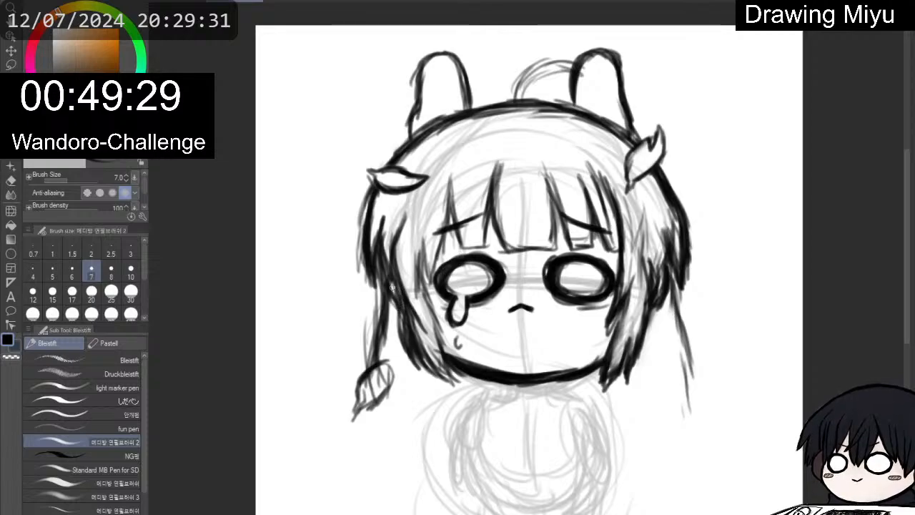
pyautogui.moveTo(390, 286); pyautogui.dragTo(399, 313)
pyautogui.moveTo(391, 290); pyautogui.dragTo(400, 314)
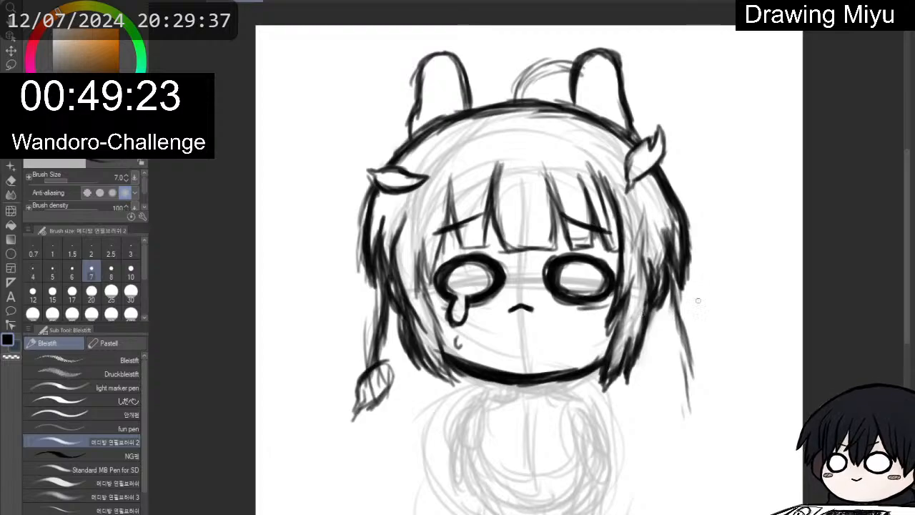
# Draw the inner line of the right hanging lock below the side hair and extend its outer line downward.
pyautogui.moveTo(644, 336); pyautogui.dragTo(657, 404)
pyautogui.moveTo(642, 356); pyautogui.dragTo(662, 427)
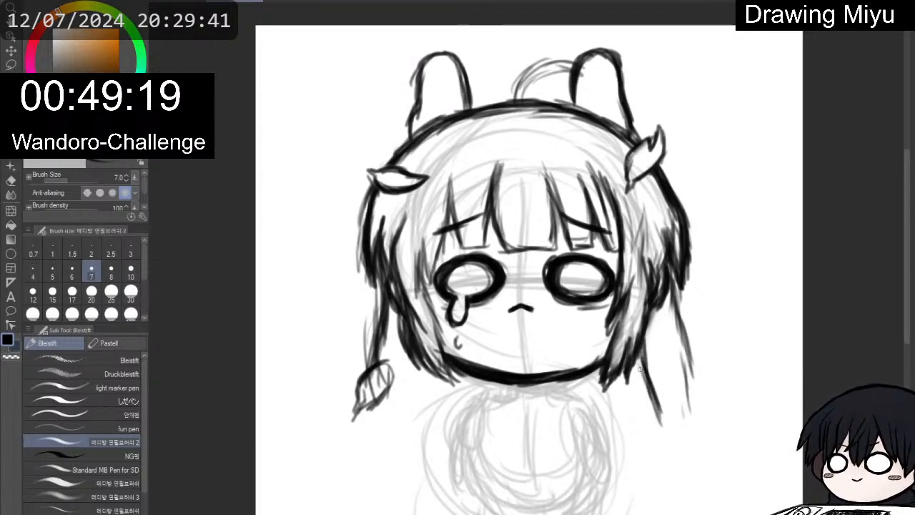
pyautogui.moveTo(646, 372); pyautogui.dragTo(666, 433)
pyautogui.moveTo(649, 392); pyautogui.dragTo(671, 445)
pyautogui.moveTo(683, 323); pyautogui.dragTo(691, 390)
pyautogui.moveTo(687, 346); pyautogui.dragTo(692, 419)
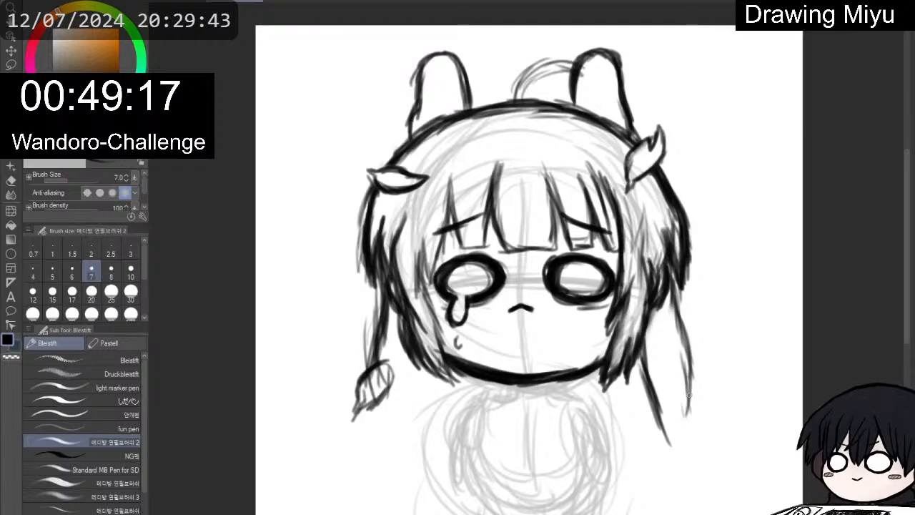
pyautogui.moveTo(687, 377); pyautogui.dragTo(691, 435)
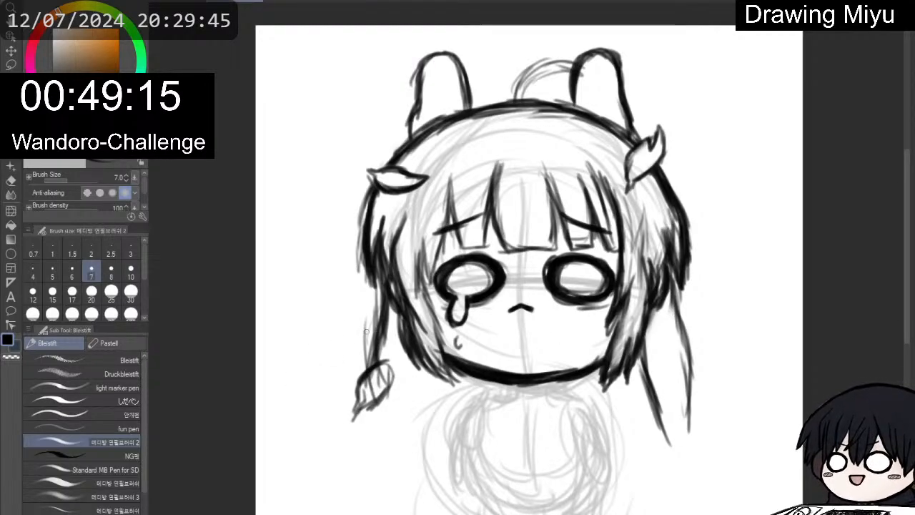
# Thicken the upper part of the left hanging lock and the outlines of both ears.
pyautogui.moveTo(383, 313); pyautogui.dragTo(375, 353)
pyautogui.moveTo(381, 280); pyautogui.dragTo(379, 324)
pyautogui.moveTo(378, 277); pyautogui.dragTo(376, 321)
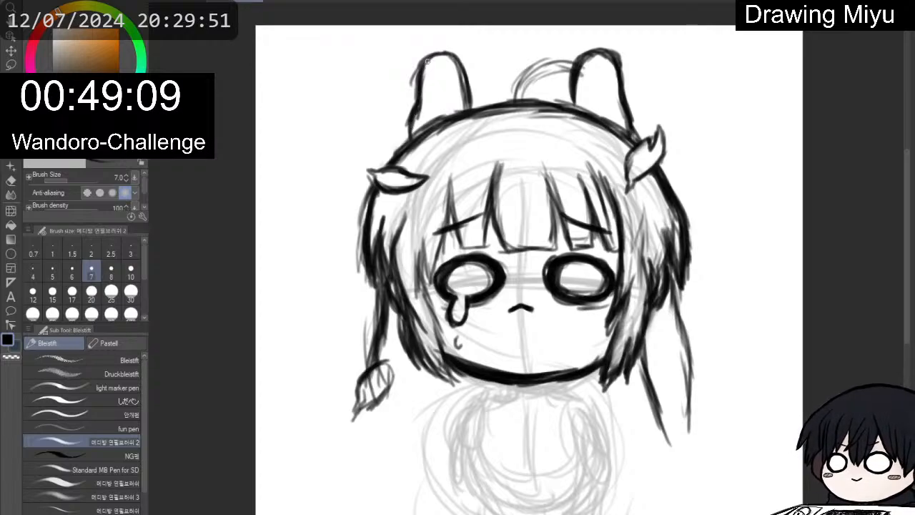
pyautogui.moveTo(426, 62)
pyautogui.mouseDown()
pyautogui.moveTo(465, 88)
pyautogui.moveTo(462, 67)
pyautogui.moveTo(472, 111)
pyautogui.mouseUp()
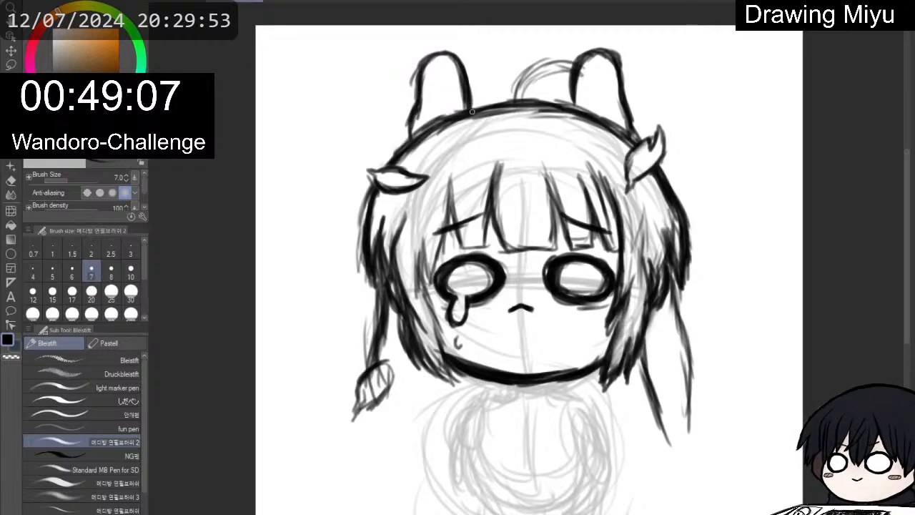
pyautogui.moveTo(573, 78)
pyautogui.mouseDown()
pyautogui.moveTo(572, 108)
pyautogui.moveTo(604, 52)
pyautogui.moveTo(619, 60)
pyautogui.moveTo(632, 120)
pyautogui.mouseUp()
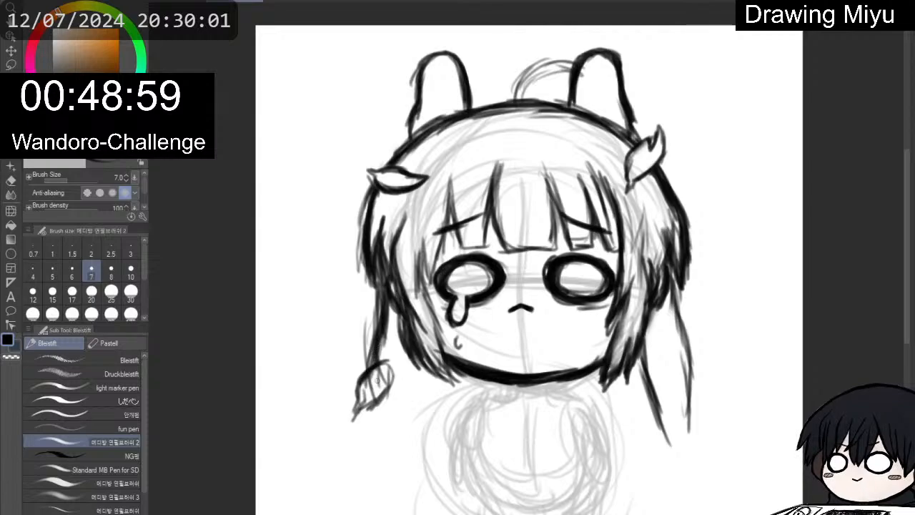
# Add a short strand beside the left lock, erase the lines inside its leaf ornament, and darken the leaf outline.
pyautogui.moveTo(413, 360); pyautogui.dragTo(402, 403)
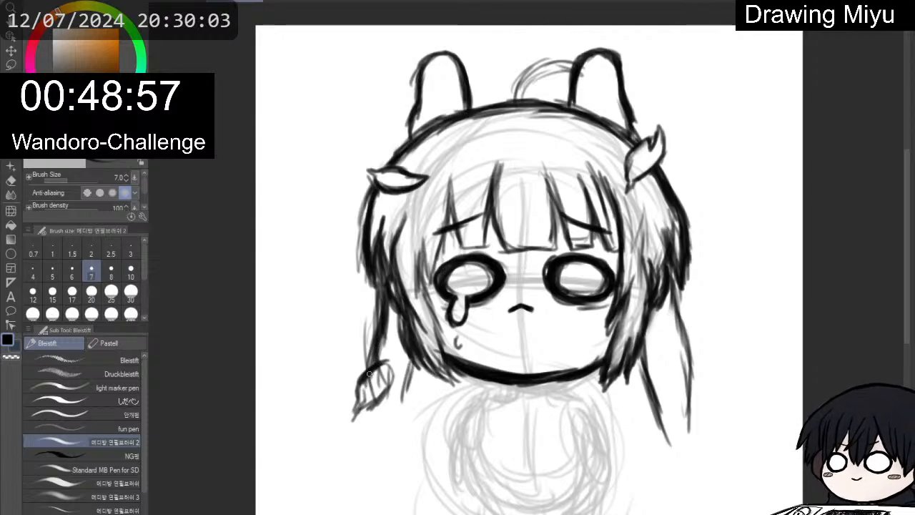
pyautogui.moveTo(369, 373)
pyautogui.mouseDown()
pyautogui.moveTo(391, 386)
pyautogui.moveTo(390, 374)
pyautogui.moveTo(371, 407)
pyautogui.moveTo(379, 399)
pyautogui.moveTo(371, 406)
pyautogui.moveTo(363, 397)
pyautogui.moveTo(386, 364)
pyautogui.moveTo(373, 395)
pyautogui.moveTo(384, 378)
pyautogui.moveTo(374, 353)
pyautogui.moveTo(369, 375)
pyautogui.moveTo(380, 371)
pyautogui.moveTo(360, 389)
pyautogui.moveTo(363, 382)
pyautogui.moveTo(352, 416)
pyautogui.moveTo(376, 399)
pyautogui.moveTo(381, 369)
pyautogui.mouseUp()
pyautogui.press('e')
pyautogui.press('p')
pyautogui.press('e')
pyautogui.press('p')
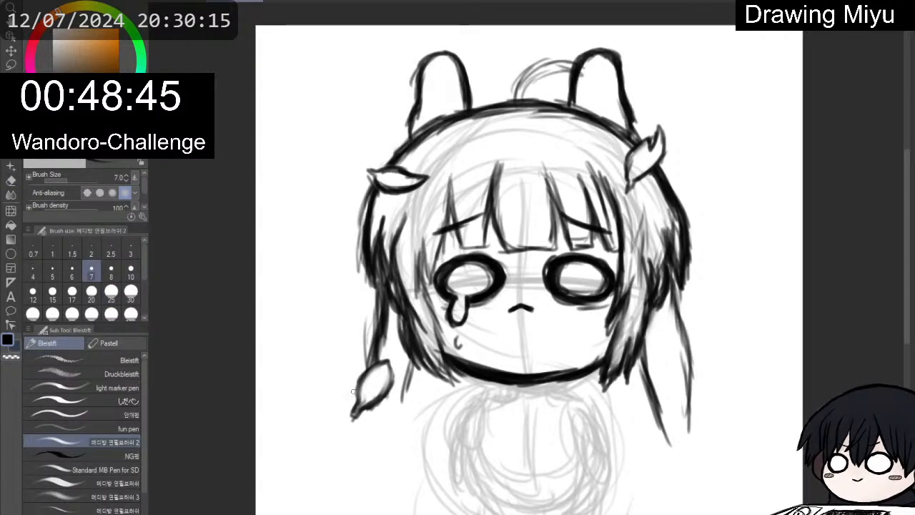
pyautogui.moveTo(356, 402)
pyautogui.mouseDown()
pyautogui.moveTo(389, 360)
pyautogui.moveTo(390, 385)
pyautogui.moveTo(358, 419)
pyautogui.moveTo(367, 369)
pyautogui.mouseUp()
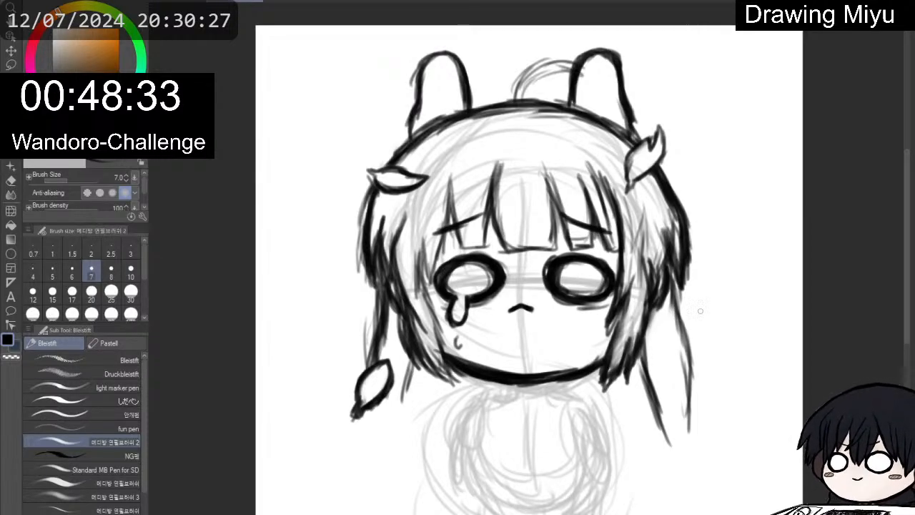
# Erase a gap in the right hanging lock, outline an angled bar clip across it, and thicken the lock's outer line.
pyautogui.press('e')
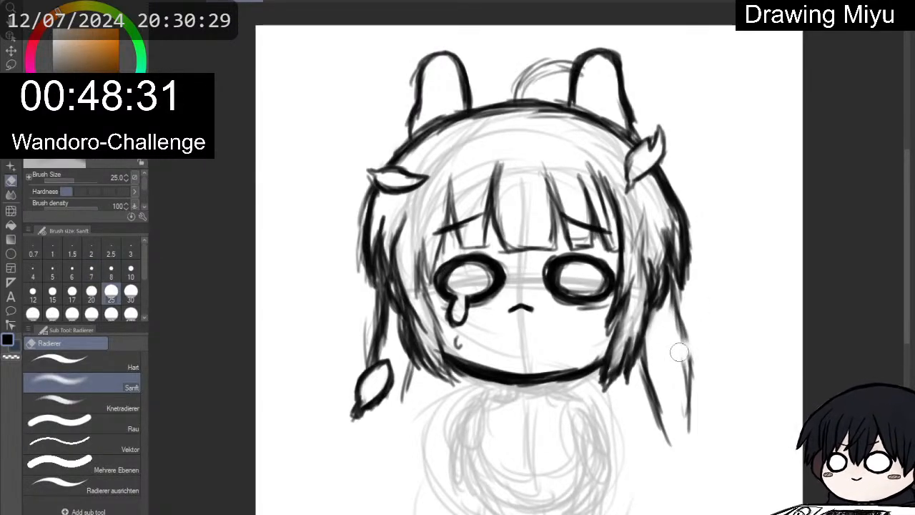
pyautogui.press('p')
pyautogui.moveTo(667, 350); pyautogui.dragTo(708, 329)
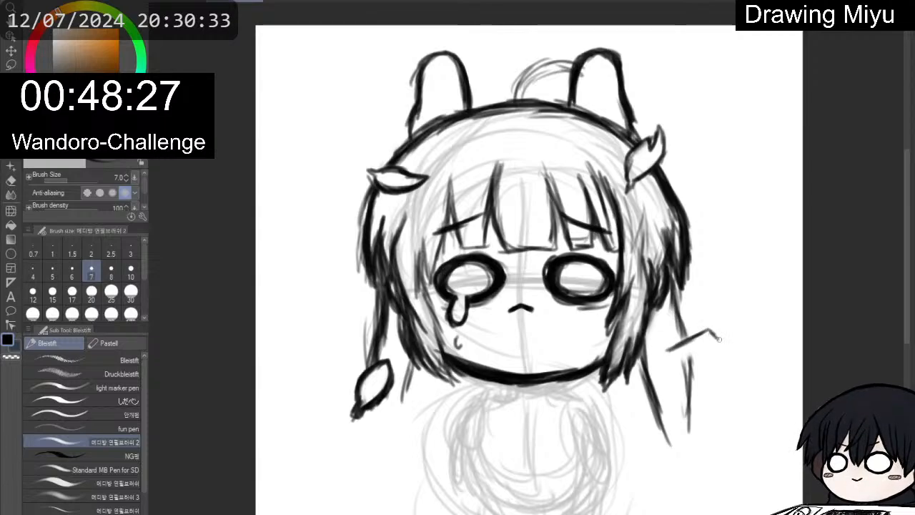
pyautogui.moveTo(670, 353)
pyautogui.mouseDown()
pyautogui.moveTo(715, 336)
pyautogui.moveTo(718, 343)
pyautogui.mouseUp()
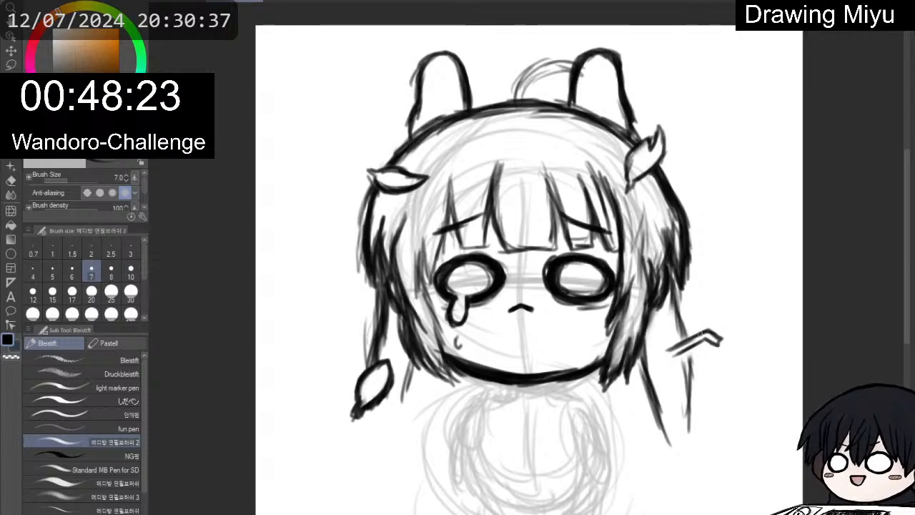
pyautogui.moveTo(669, 348); pyautogui.dragTo(691, 359)
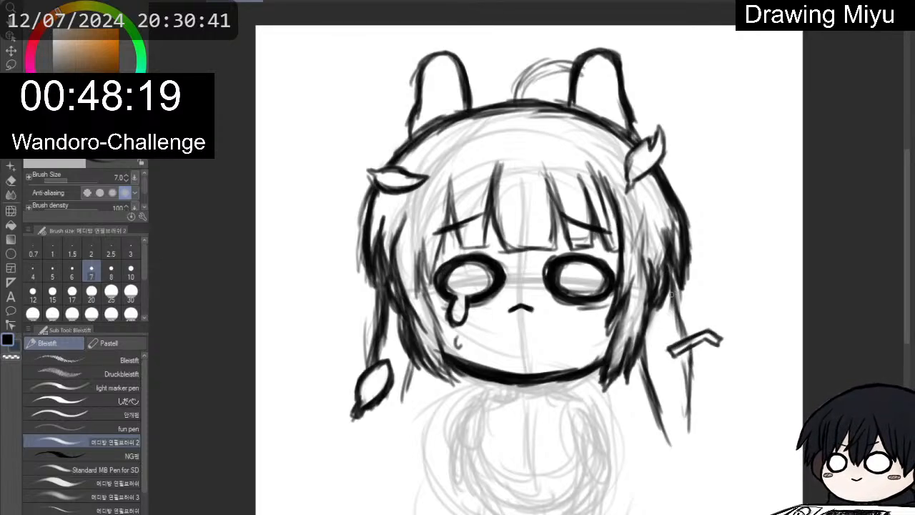
pyautogui.moveTo(673, 272); pyautogui.dragTo(691, 389)
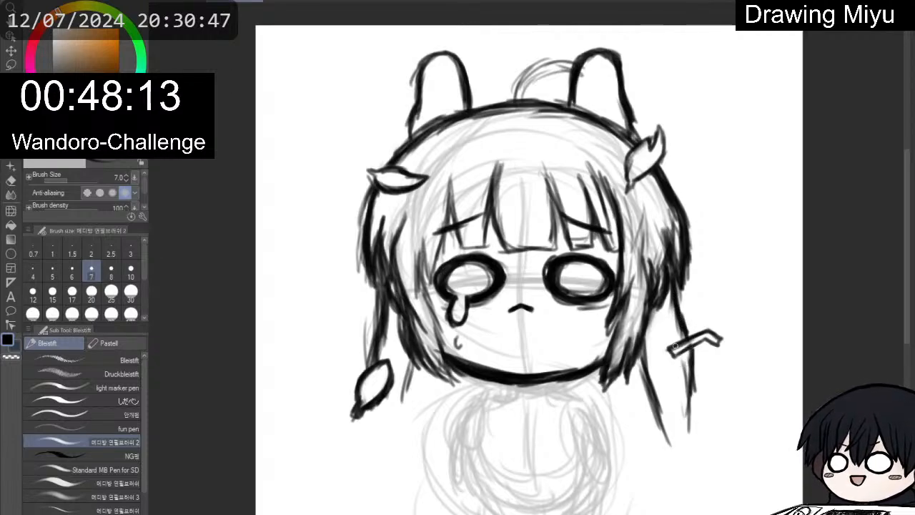
pyautogui.press('e')
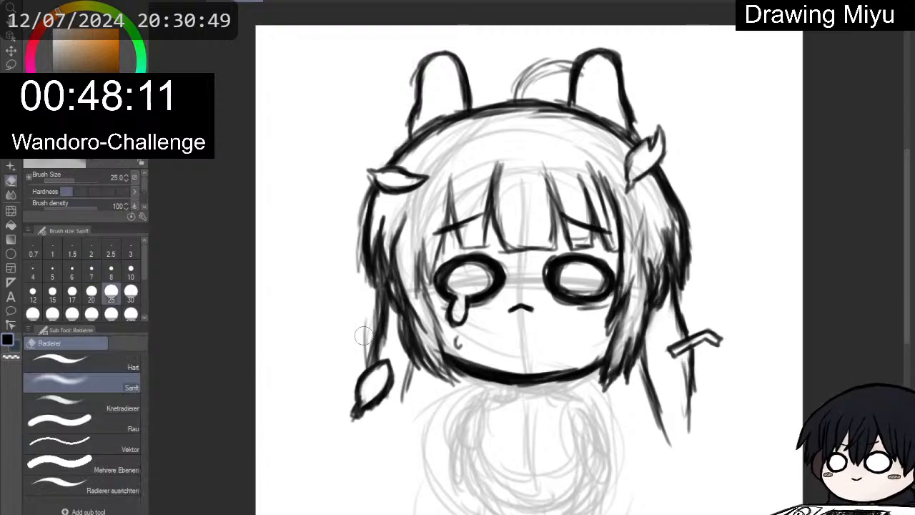
# Darken the left hanging lock's line with the pencil and add a short strand just below its leaf ornament.
pyautogui.press('p')
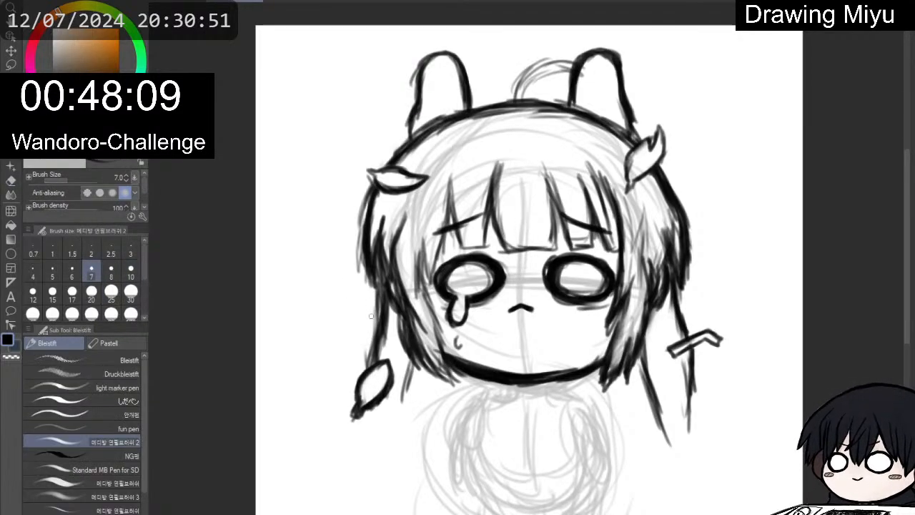
pyautogui.moveTo(374, 333); pyautogui.dragTo(370, 365)
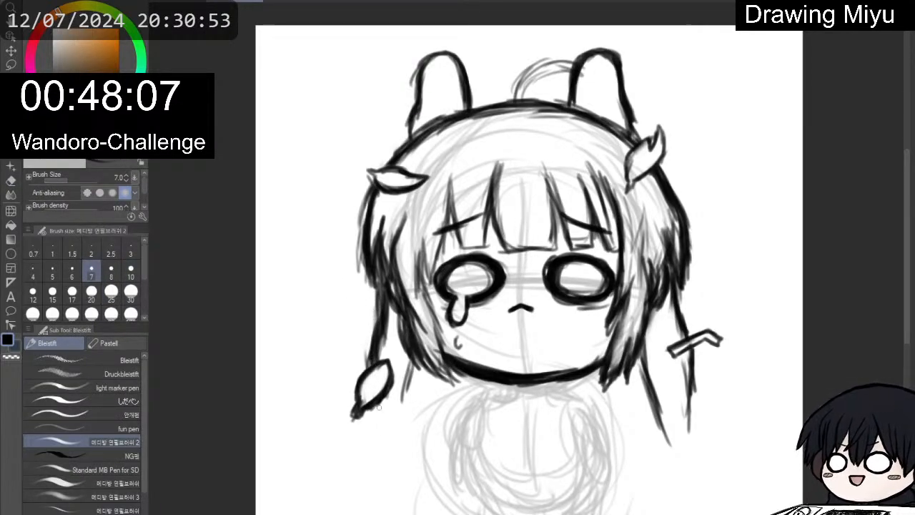
pyautogui.moveTo(379, 406); pyautogui.dragTo(377, 418)
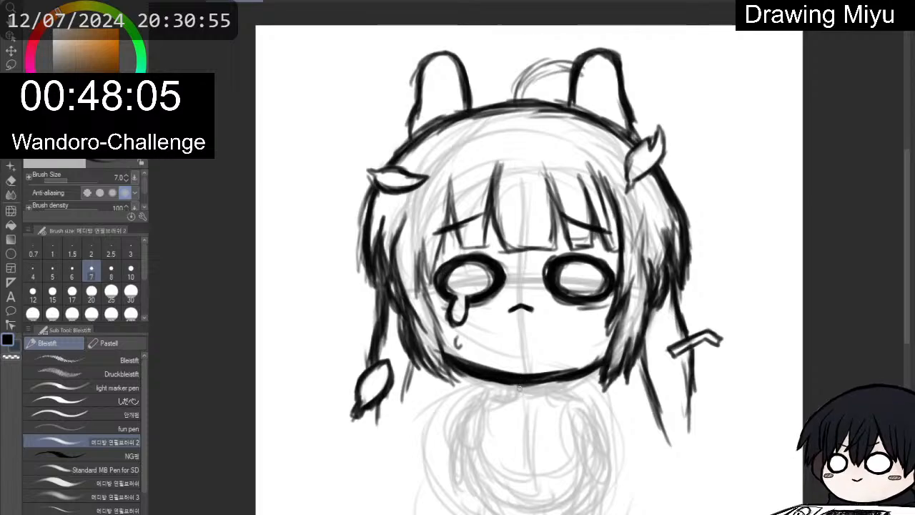
# Draw the V-shaped neckline below the chin and the overlapping lapel lines on its left side.
pyautogui.moveTo(515, 387)
pyautogui.mouseDown()
pyautogui.moveTo(508, 393)
pyautogui.moveTo(549, 391)
pyautogui.moveTo(521, 403)
pyautogui.moveTo(529, 426)
pyautogui.mouseUp()
pyautogui.moveTo(542, 400)
pyautogui.mouseDown()
pyautogui.moveTo(530, 424)
pyautogui.moveTo(547, 387)
pyautogui.moveTo(529, 402)
pyautogui.moveTo(575, 397)
pyautogui.mouseUp()
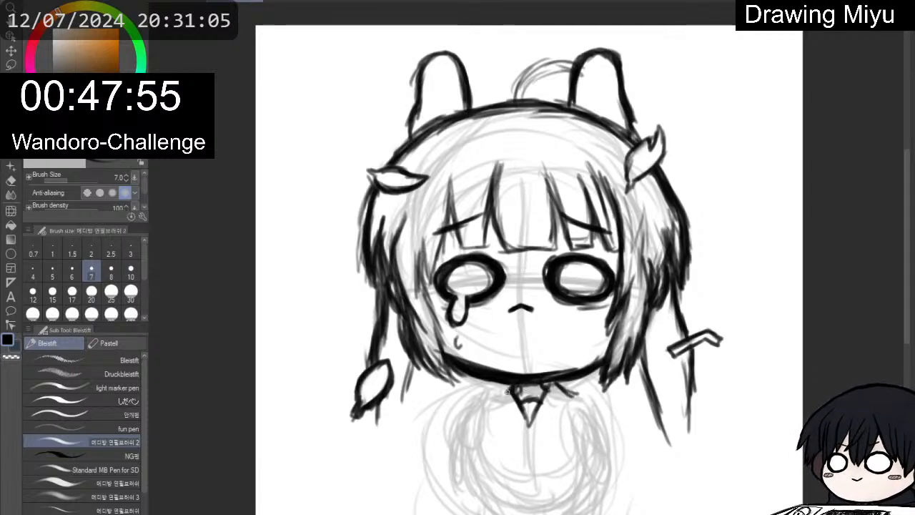
pyautogui.moveTo(512, 385)
pyautogui.mouseDown()
pyautogui.moveTo(505, 412)
pyautogui.moveTo(486, 391)
pyautogui.moveTo(501, 426)
pyautogui.mouseUp()
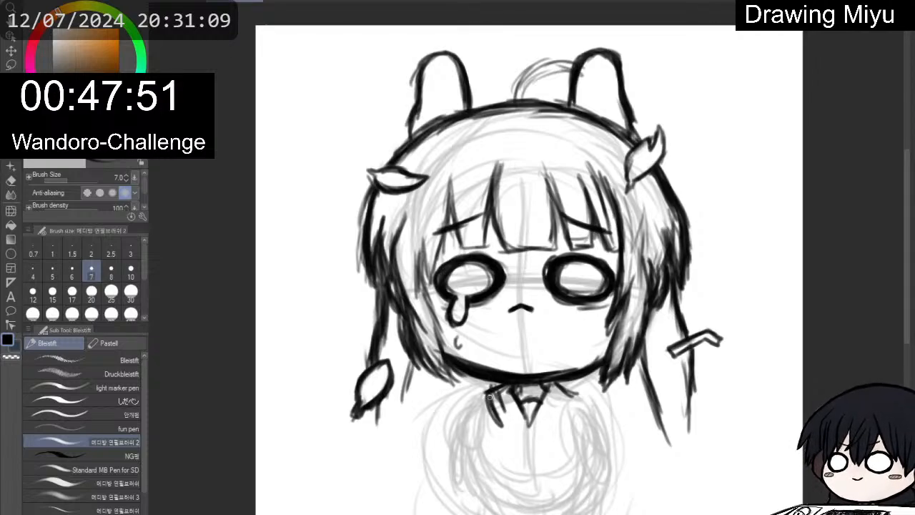
pyautogui.moveTo(489, 393); pyautogui.dragTo(513, 424)
pyautogui.moveTo(505, 403); pyautogui.dragTo(519, 430)
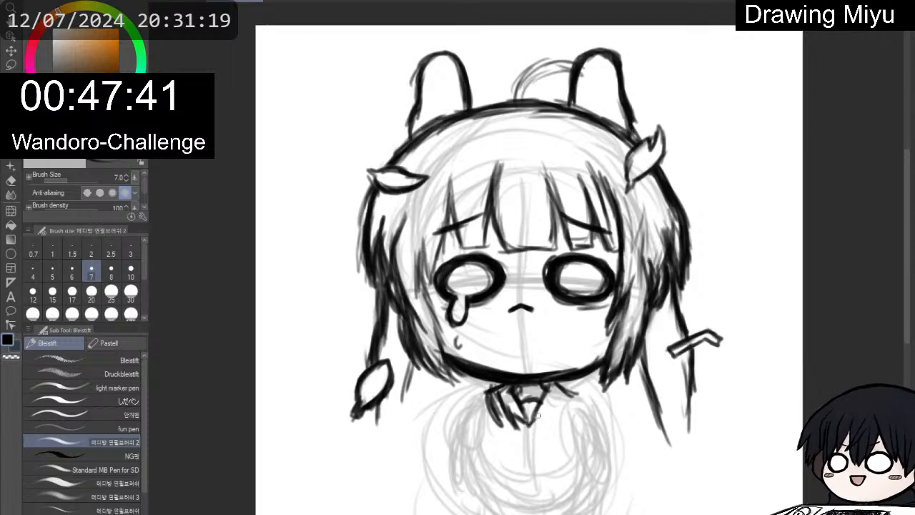
# Draw the right side of the collar with a small rounded hand beside it, and outline the pointed left collar flap.
pyautogui.moveTo(538, 420)
pyautogui.mouseDown()
pyautogui.moveTo(570, 384)
pyautogui.moveTo(560, 408)
pyautogui.moveTo(568, 389)
pyautogui.moveTo(573, 409)
pyautogui.moveTo(571, 392)
pyautogui.moveTo(564, 419)
pyautogui.moveTo(576, 413)
pyautogui.moveTo(565, 423)
pyautogui.moveTo(571, 414)
pyautogui.moveTo(581, 434)
pyautogui.moveTo(581, 403)
pyautogui.moveTo(590, 417)
pyautogui.moveTo(577, 404)
pyautogui.moveTo(584, 427)
pyautogui.mouseUp()
pyautogui.moveTo(589, 400)
pyautogui.mouseDown()
pyautogui.moveTo(573, 409)
pyautogui.moveTo(582, 399)
pyautogui.moveTo(590, 406)
pyautogui.mouseUp()
pyautogui.moveTo(489, 392)
pyautogui.mouseDown()
pyautogui.moveTo(464, 415)
pyautogui.moveTo(502, 424)
pyautogui.moveTo(560, 406)
pyautogui.moveTo(547, 422)
pyautogui.mouseUp()
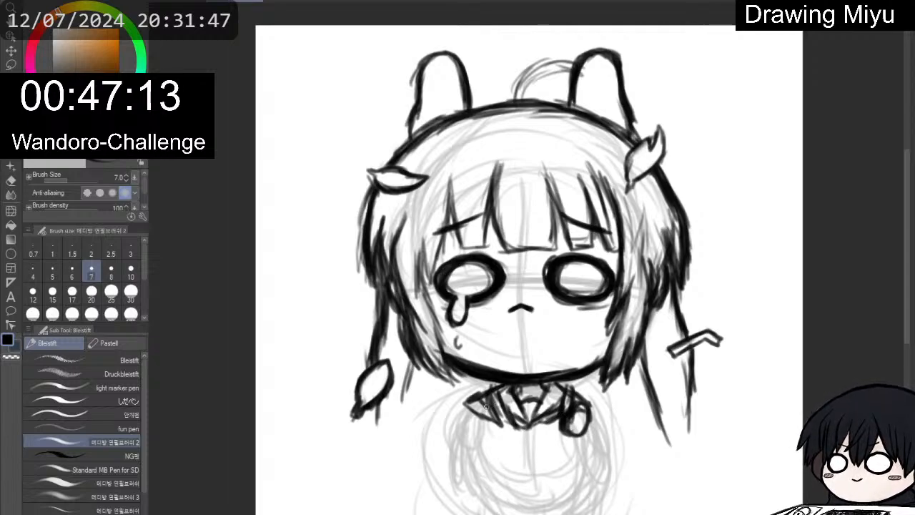
pyautogui.moveTo(475, 403)
pyautogui.mouseDown()
pyautogui.moveTo(511, 423)
pyautogui.moveTo(555, 406)
pyautogui.moveTo(535, 425)
pyautogui.moveTo(554, 421)
pyautogui.moveTo(519, 437)
pyautogui.moveTo(532, 434)
pyautogui.mouseUp()
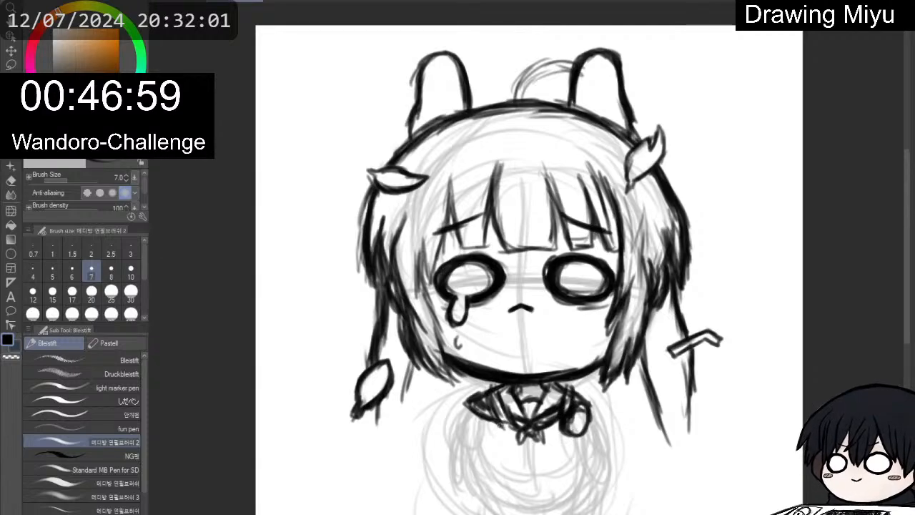
# Add the small waist details under the crossed collar and outline the short lower edge of the torso.
pyautogui.moveTo(501, 428)
pyautogui.mouseDown()
pyautogui.moveTo(565, 432)
pyautogui.moveTo(555, 431)
pyautogui.mouseUp()
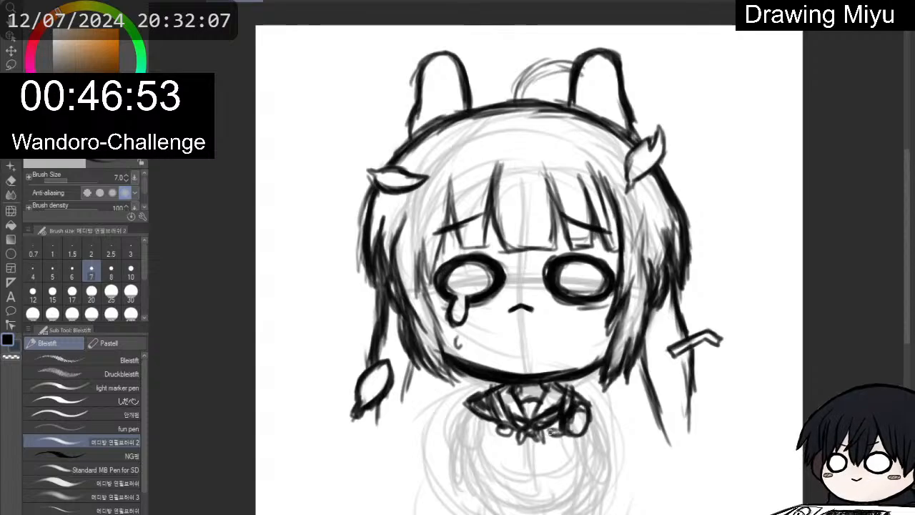
pyautogui.moveTo(552, 432)
pyautogui.mouseDown()
pyautogui.moveTo(530, 432)
pyautogui.moveTo(537, 442)
pyautogui.mouseUp()
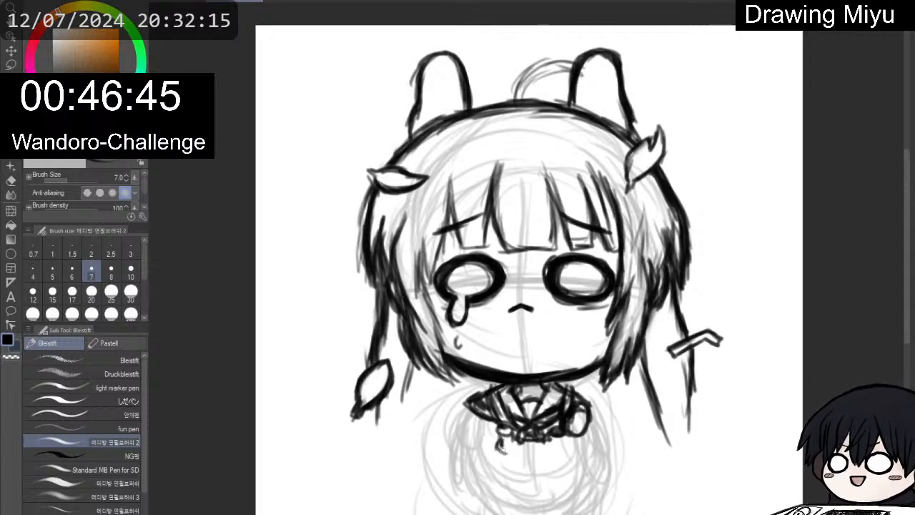
pyautogui.moveTo(502, 450)
pyautogui.mouseDown()
pyautogui.moveTo(544, 456)
pyautogui.moveTo(566, 448)
pyautogui.moveTo(568, 480)
pyautogui.mouseUp()
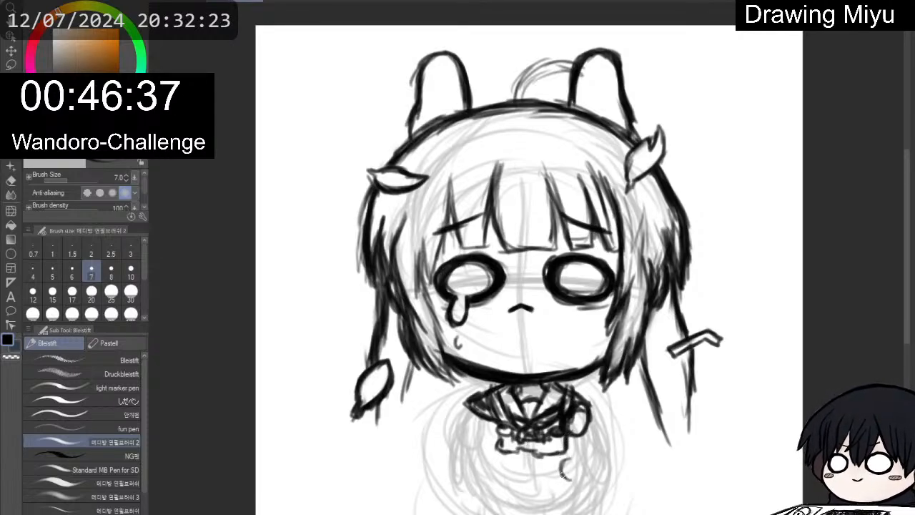
# Sketch a hanging bunny charm below the right hand, with a strap line, zigzag ears and a rounded lower outline.
pyautogui.scroll(3, 567, 476)
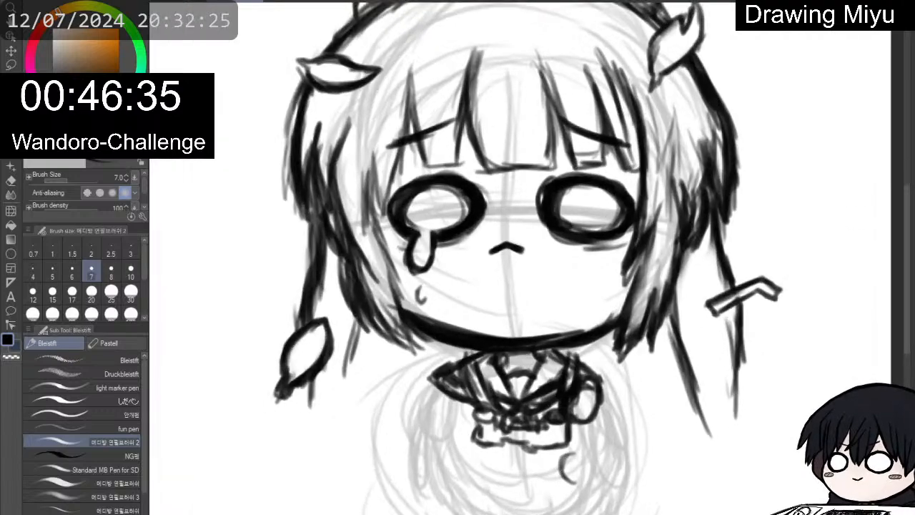
pyautogui.scroll(-3, 561, 472)
pyautogui.scroll(-1, 565, 393)
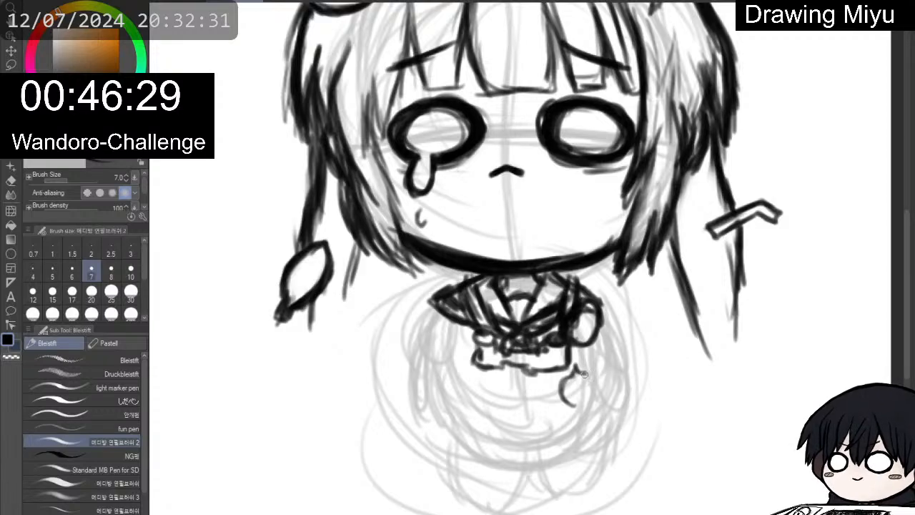
pyautogui.moveTo(591, 370)
pyautogui.mouseDown()
pyautogui.moveTo(601, 373)
pyautogui.moveTo(566, 372)
pyautogui.moveTo(591, 361)
pyautogui.moveTo(603, 384)
pyautogui.mouseUp()
pyautogui.press('e')
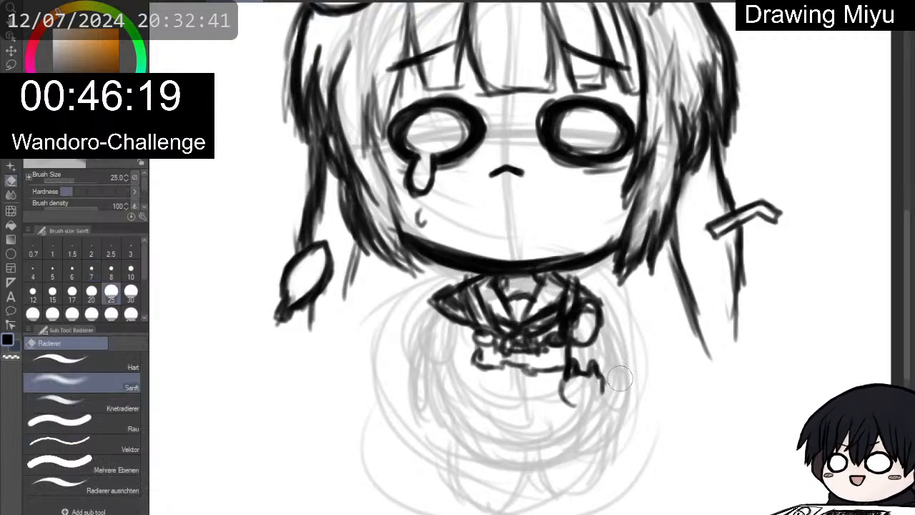
pyautogui.scroll(2, 614, 389)
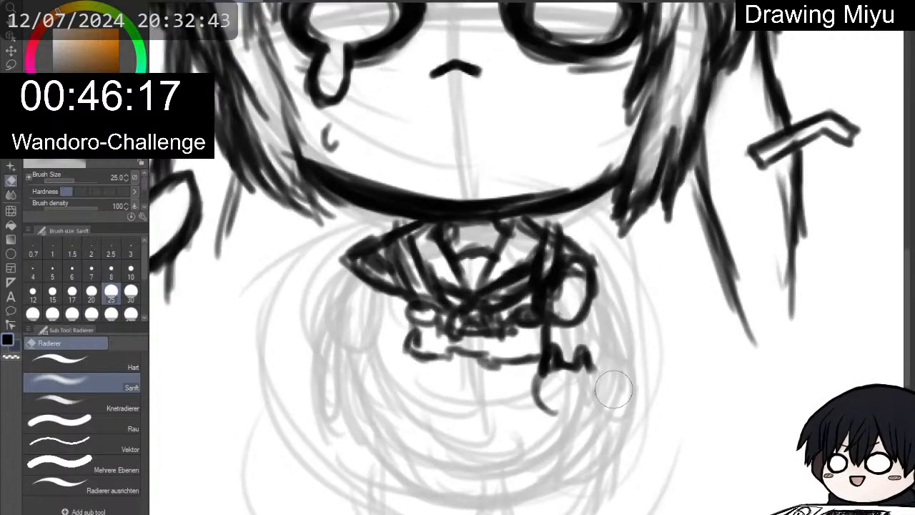
pyautogui.press('p')
pyautogui.press('p')
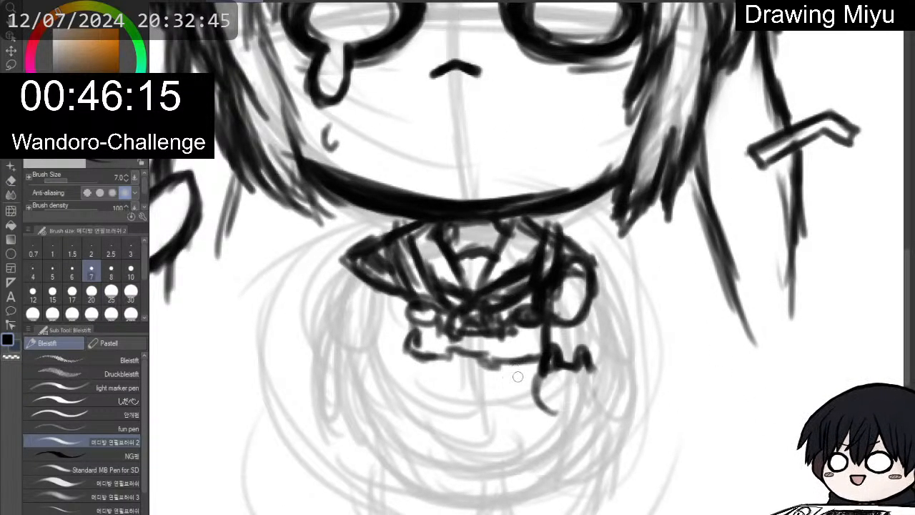
pyautogui.moveTo(538, 374)
pyautogui.mouseDown()
pyautogui.moveTo(538, 409)
pyautogui.moveTo(579, 416)
pyautogui.mouseUp()
pyautogui.moveTo(563, 416)
pyautogui.mouseDown()
pyautogui.moveTo(594, 410)
pyautogui.moveTo(600, 393)
pyautogui.mouseUp()
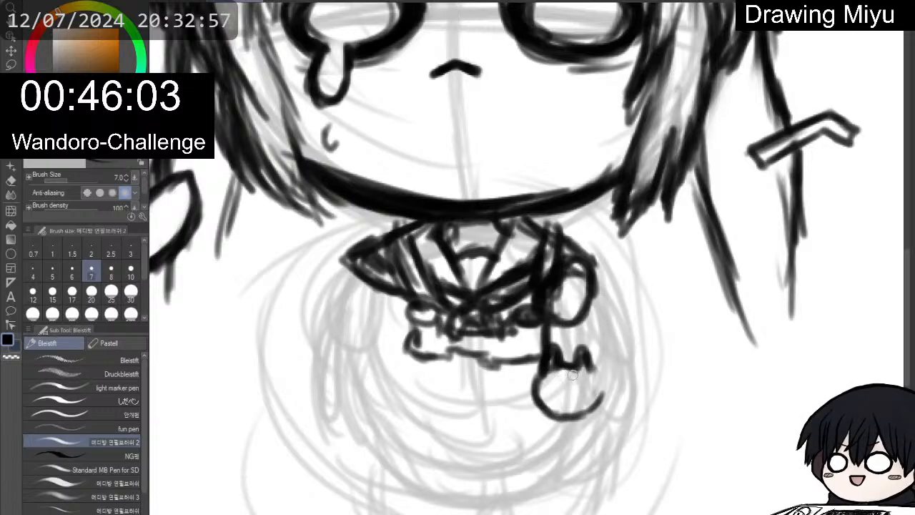
# Erase the charm's rough ear lines, redraw cleaner bunny ears, and close the right side of its head.
pyautogui.press('e')
pyautogui.moveTo(551, 368)
pyautogui.mouseDown()
pyautogui.moveTo(593, 354)
pyautogui.moveTo(544, 369)
pyautogui.moveTo(546, 343)
pyautogui.moveTo(565, 369)
pyautogui.moveTo(589, 349)
pyautogui.mouseUp()
pyautogui.press('p')
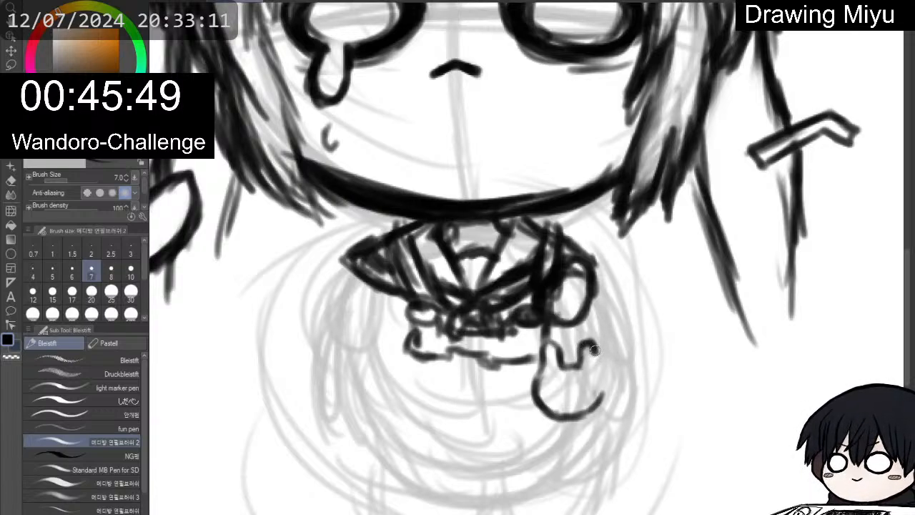
pyautogui.moveTo(594, 350)
pyautogui.mouseDown()
pyautogui.moveTo(604, 397)
pyautogui.moveTo(602, 389)
pyautogui.moveTo(583, 414)
pyautogui.mouseUp()
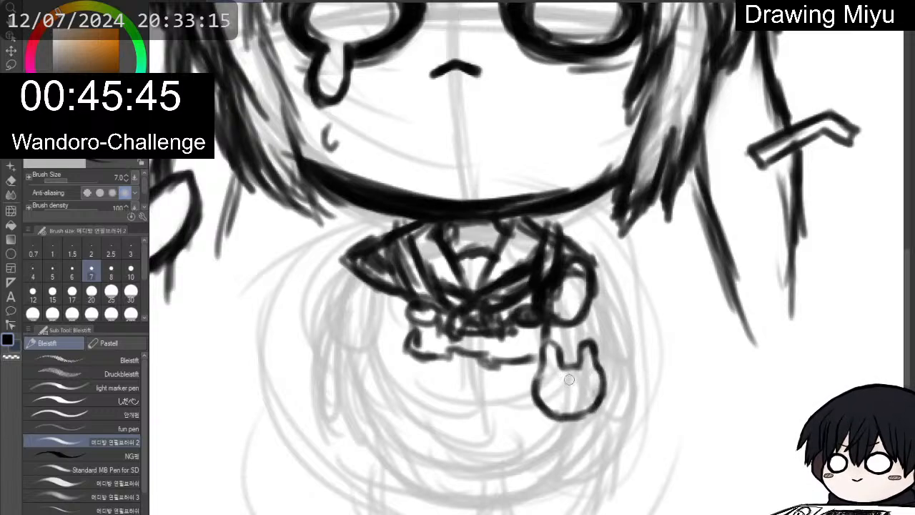
# Draw the charm's face with a diagonal striped patch, closed eye and small mouth, adding a tear at brush size 5.
pyautogui.moveTo(569, 380); pyautogui.dragTo(591, 402)
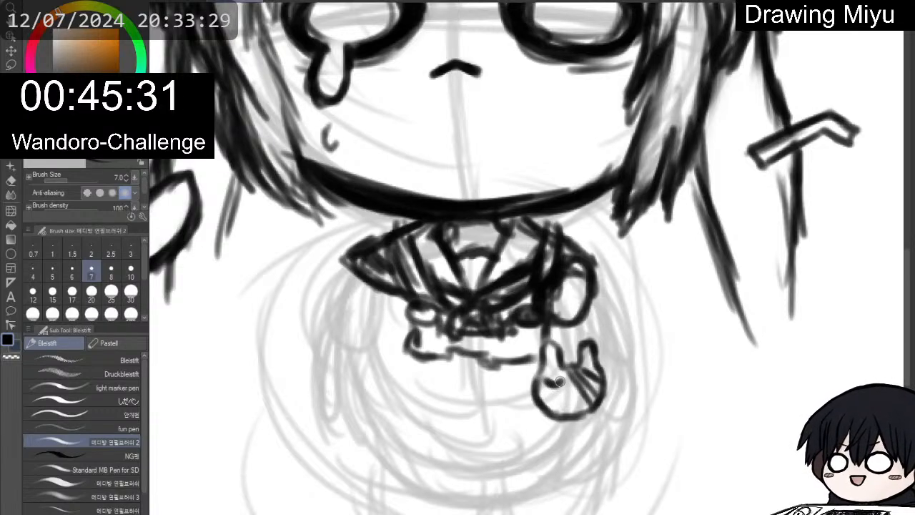
pyautogui.moveTo(560, 382); pyautogui.dragTo(576, 395)
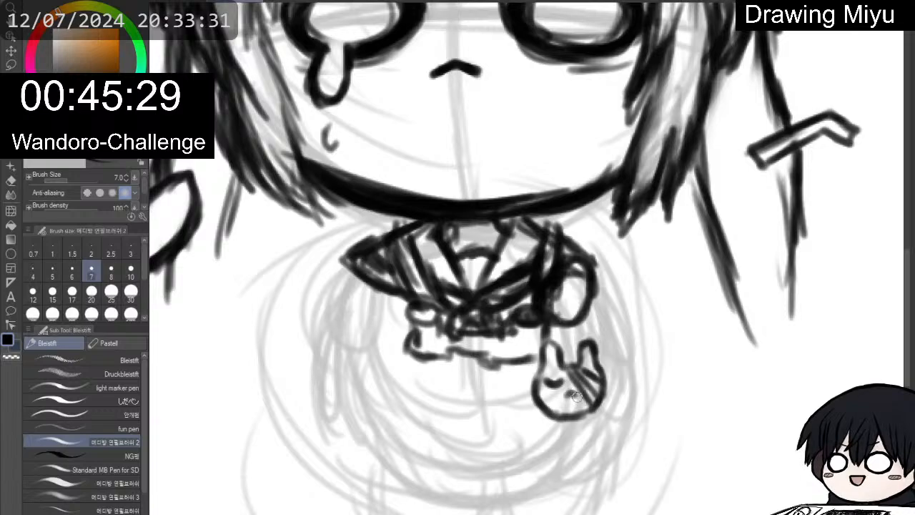
pyautogui.click(53, 269)
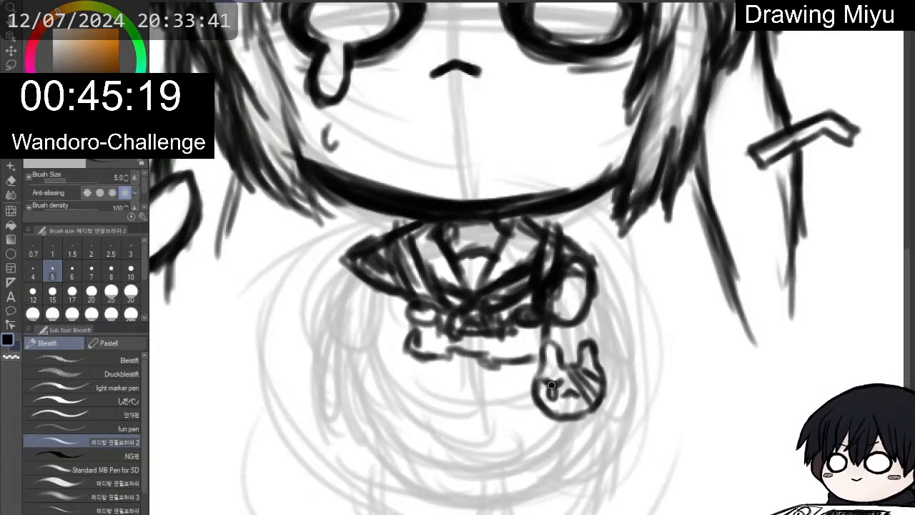
pyautogui.moveTo(551, 386)
pyautogui.mouseDown()
pyautogui.moveTo(553, 415)
pyautogui.moveTo(542, 388)
pyautogui.moveTo(571, 420)
pyautogui.mouseUp()
# Erase and redraw the charm head's lower outline with a pointed chin, and add a short dark flared piece beneath it.
pyautogui.press('e')
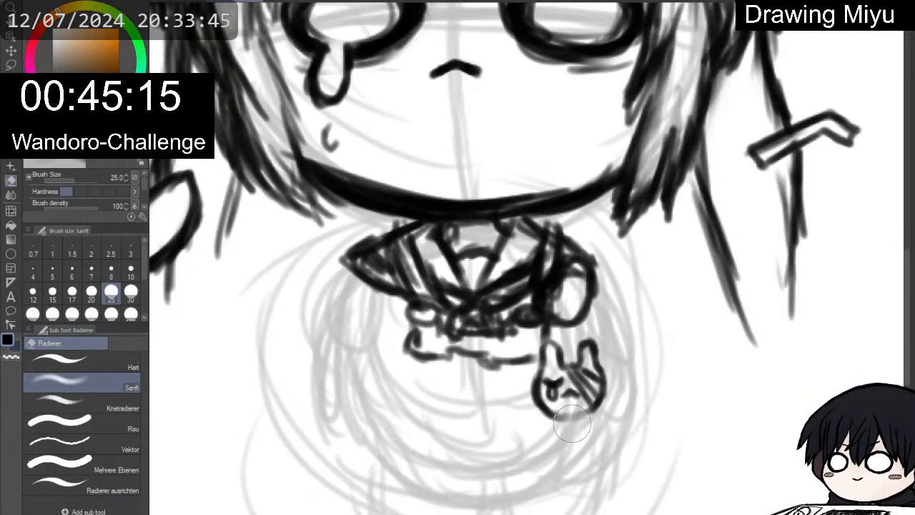
pyautogui.press('p')
pyautogui.press('p')
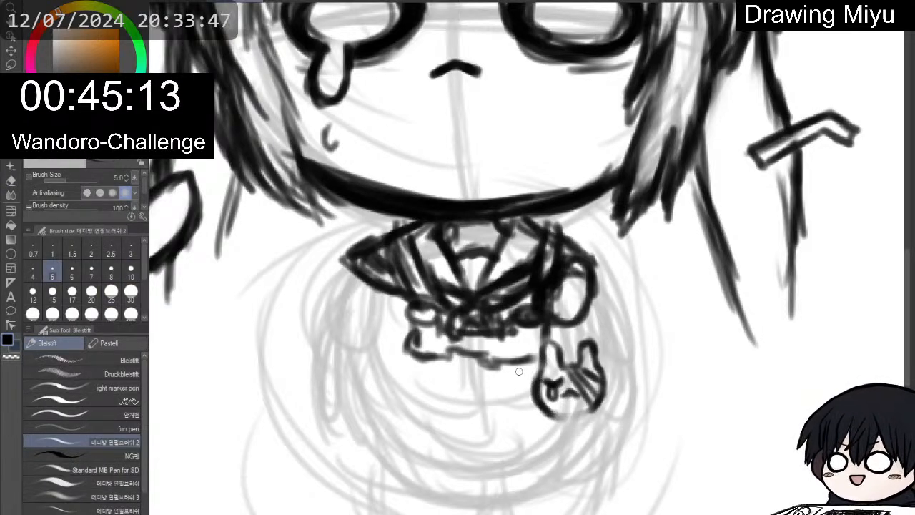
pyautogui.press('e')
pyautogui.moveTo(515, 394)
pyautogui.mouseDown()
pyautogui.moveTo(547, 404)
pyautogui.moveTo(536, 415)
pyautogui.moveTo(521, 391)
pyautogui.mouseUp()
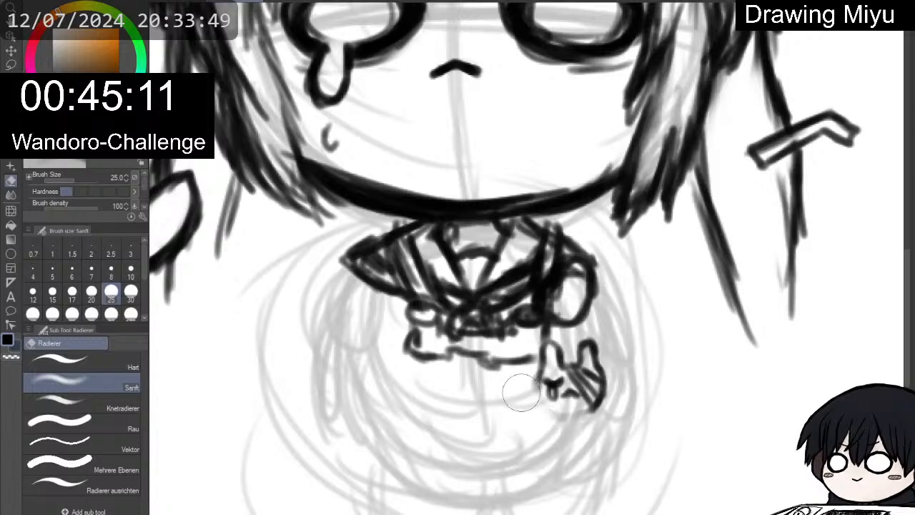
pyautogui.press('p')
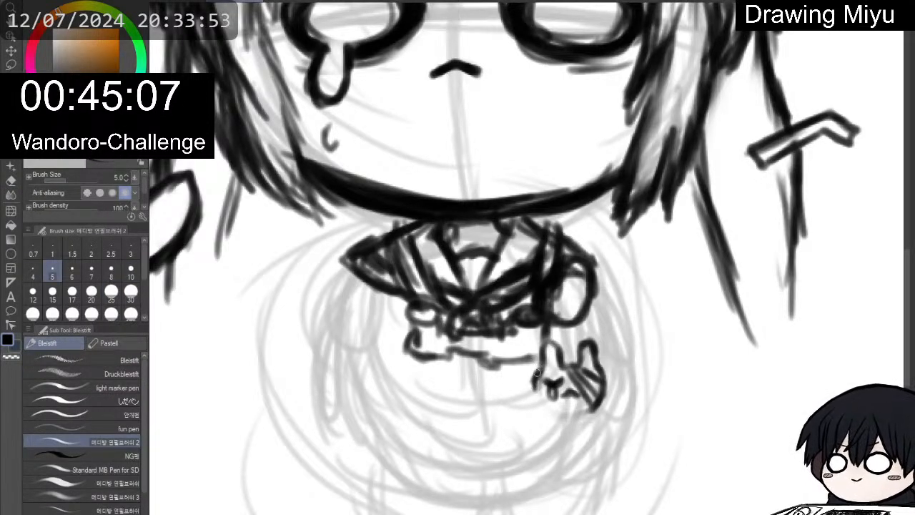
pyautogui.moveTo(538, 373)
pyautogui.mouseDown()
pyautogui.moveTo(537, 400)
pyautogui.moveTo(535, 381)
pyautogui.moveTo(566, 413)
pyautogui.mouseUp()
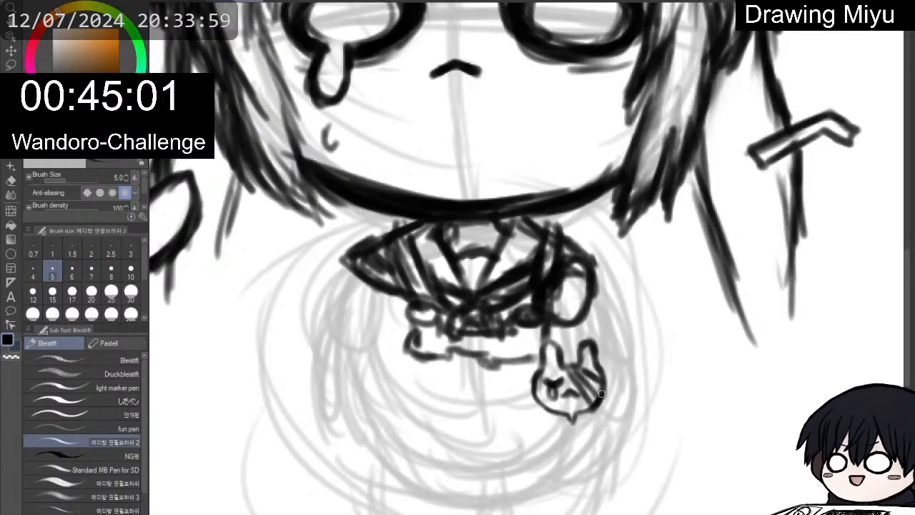
pyautogui.moveTo(601, 394)
pyautogui.mouseDown()
pyautogui.moveTo(608, 377)
pyautogui.moveTo(581, 342)
pyautogui.mouseUp()
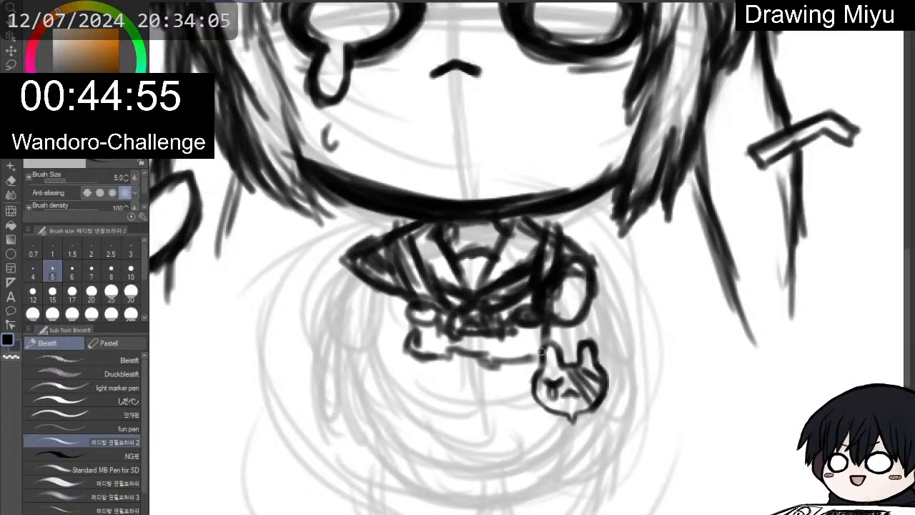
pyautogui.moveTo(533, 373)
pyautogui.mouseDown()
pyautogui.moveTo(537, 404)
pyautogui.moveTo(535, 397)
pyautogui.moveTo(577, 408)
pyautogui.mouseUp()
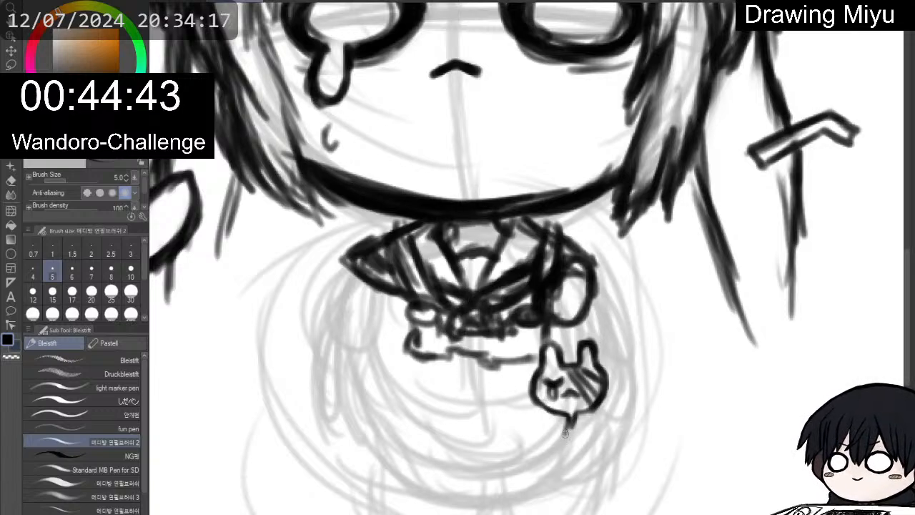
pyautogui.moveTo(565, 434)
pyautogui.mouseDown()
pyautogui.moveTo(580, 442)
pyautogui.moveTo(574, 423)
pyautogui.moveTo(571, 447)
pyautogui.moveTo(573, 419)
pyautogui.mouseUp()
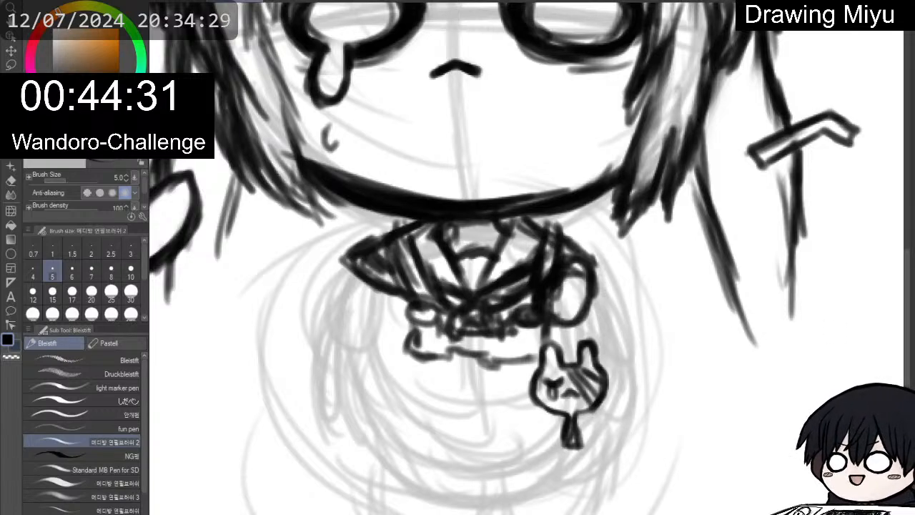
# Set the brush size to 7, thicken the waist details, and outline the left side of the waist down to the hem.
pyautogui.scroll(-4, 588, 290)
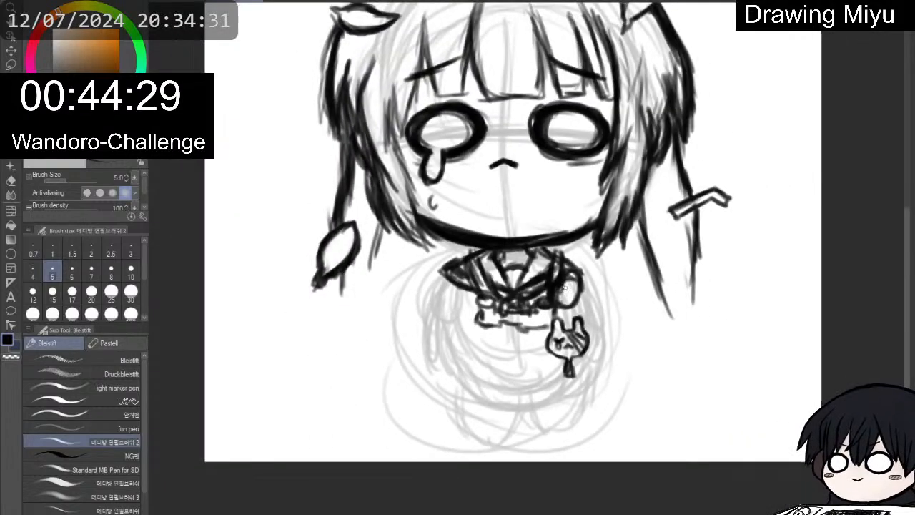
pyautogui.scroll(-2, 565, 287)
pyautogui.scroll(2, 561, 273)
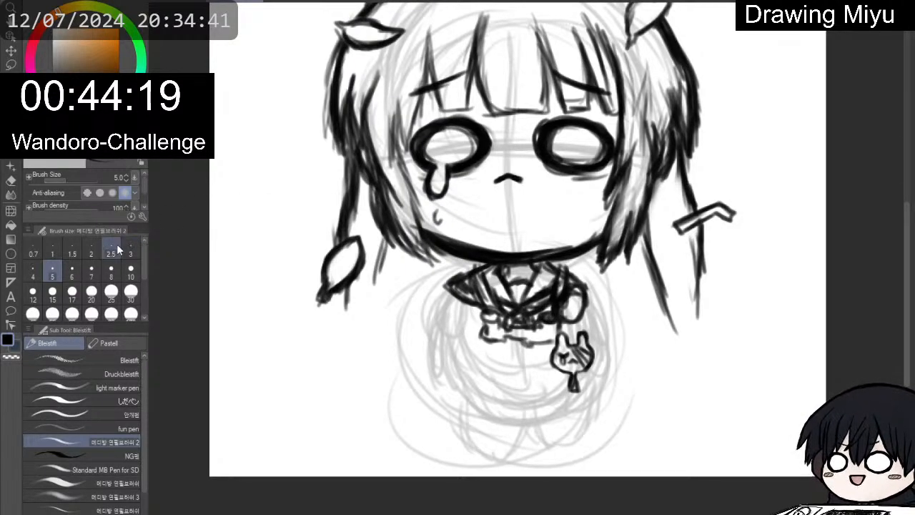
pyautogui.click(91, 271)
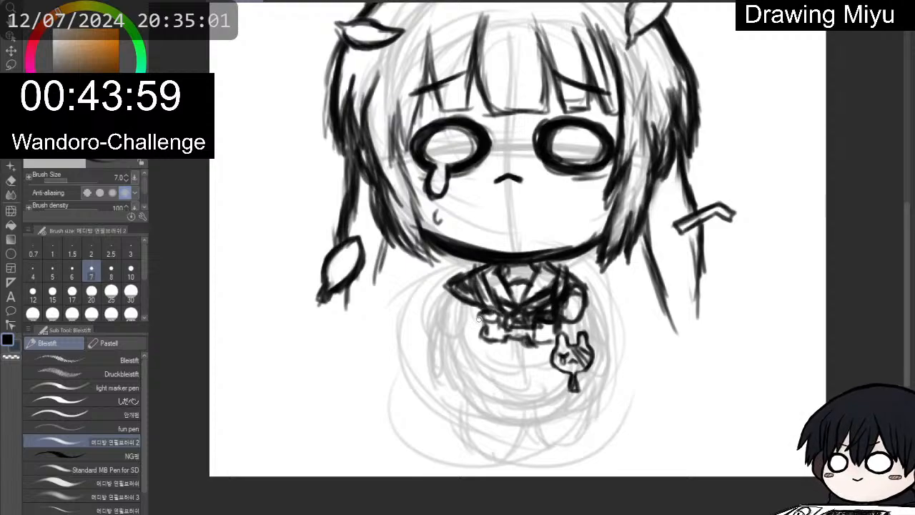
pyautogui.moveTo(479, 319); pyautogui.dragTo(505, 319)
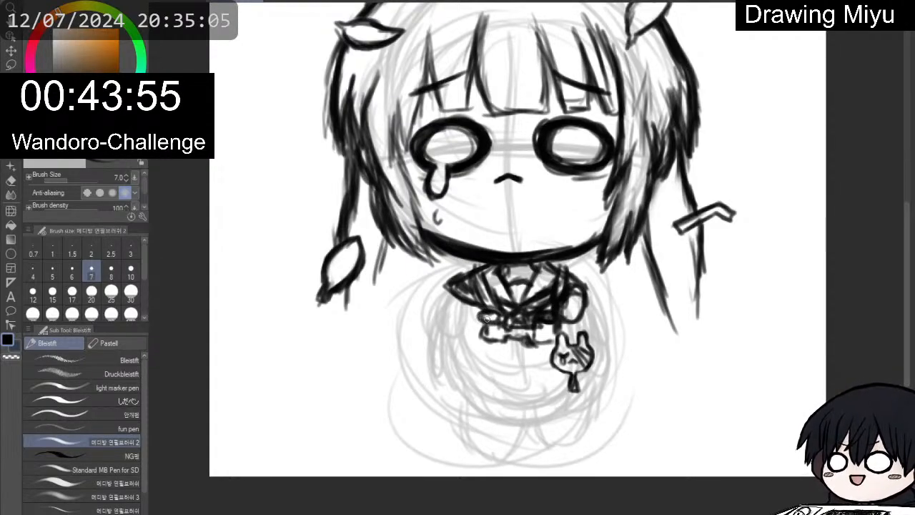
pyautogui.moveTo(484, 320)
pyautogui.mouseDown()
pyautogui.moveTo(479, 334)
pyautogui.moveTo(499, 343)
pyautogui.mouseUp()
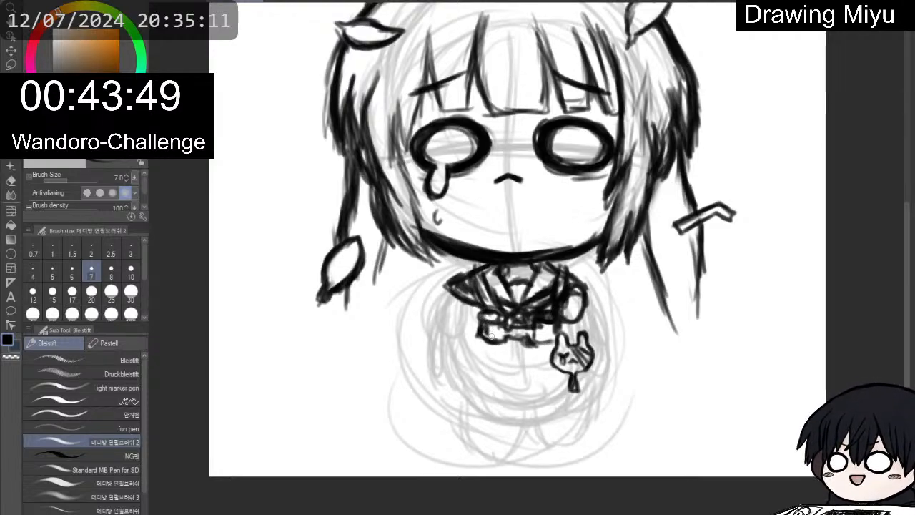
# Erase the boxy panel tried beneath the waist along with the left waist outline, and redraw that waist edge more cleanly.
pyautogui.moveTo(479, 342)
pyautogui.mouseDown()
pyautogui.moveTo(475, 367)
pyautogui.moveTo(481, 351)
pyautogui.moveTo(477, 365)
pyautogui.moveTo(478, 356)
pyautogui.moveTo(507, 374)
pyautogui.moveTo(509, 341)
pyautogui.moveTo(506, 366)
pyautogui.moveTo(479, 340)
pyautogui.moveTo(478, 364)
pyautogui.moveTo(512, 365)
pyautogui.mouseUp()
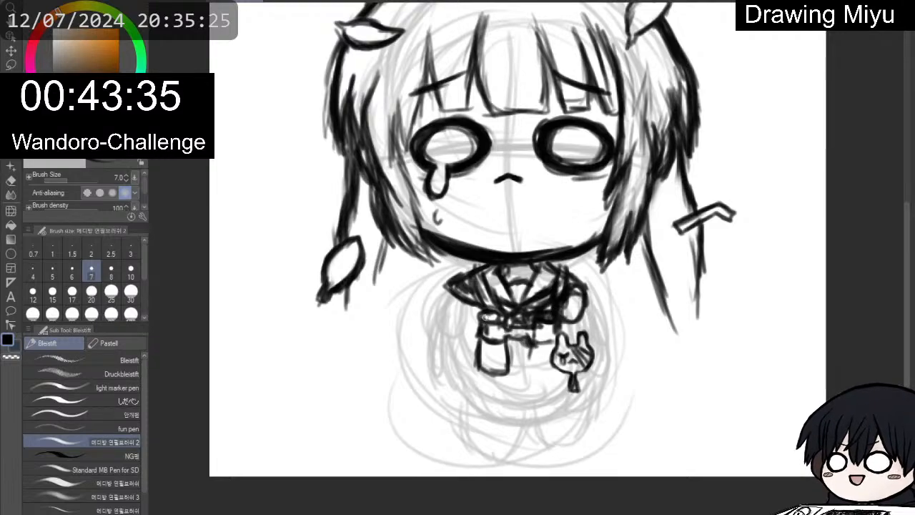
pyautogui.press('e')
pyautogui.moveTo(475, 345)
pyautogui.mouseDown()
pyautogui.moveTo(502, 371)
pyautogui.moveTo(466, 292)
pyautogui.moveTo(473, 308)
pyautogui.moveTo(502, 317)
pyautogui.moveTo(500, 347)
pyautogui.moveTo(511, 344)
pyautogui.mouseUp()
pyautogui.press('p')
pyautogui.press('e')
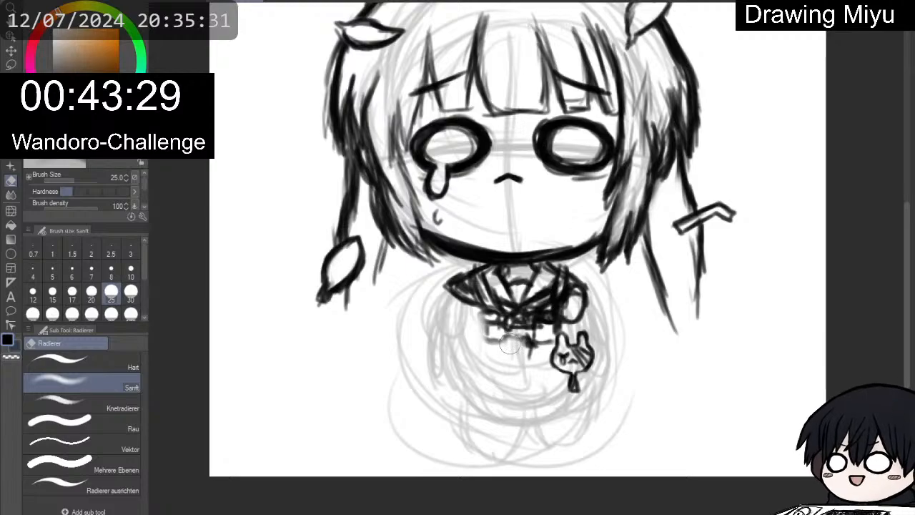
pyautogui.press('p')
pyautogui.press('p')
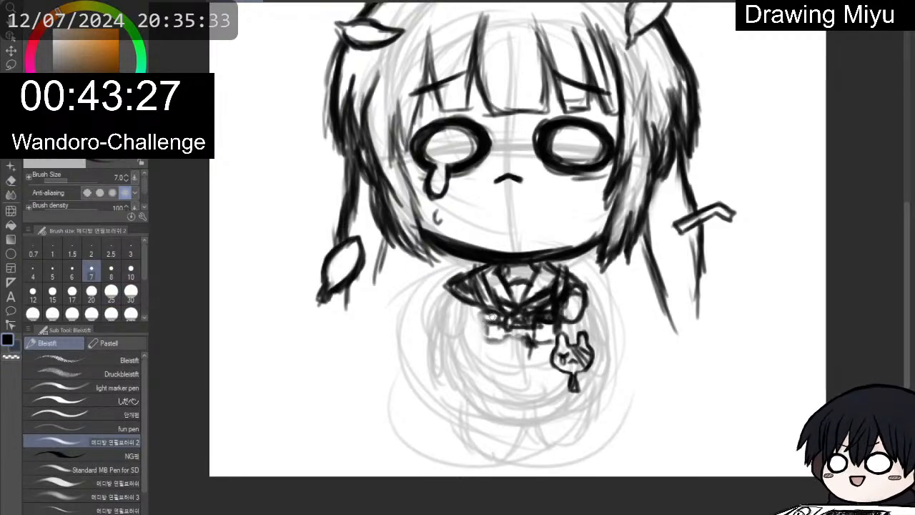
pyautogui.moveTo(503, 314)
pyautogui.mouseDown()
pyautogui.moveTo(483, 316)
pyautogui.moveTo(500, 324)
pyautogui.moveTo(481, 335)
pyautogui.moveTo(506, 337)
pyautogui.mouseUp()
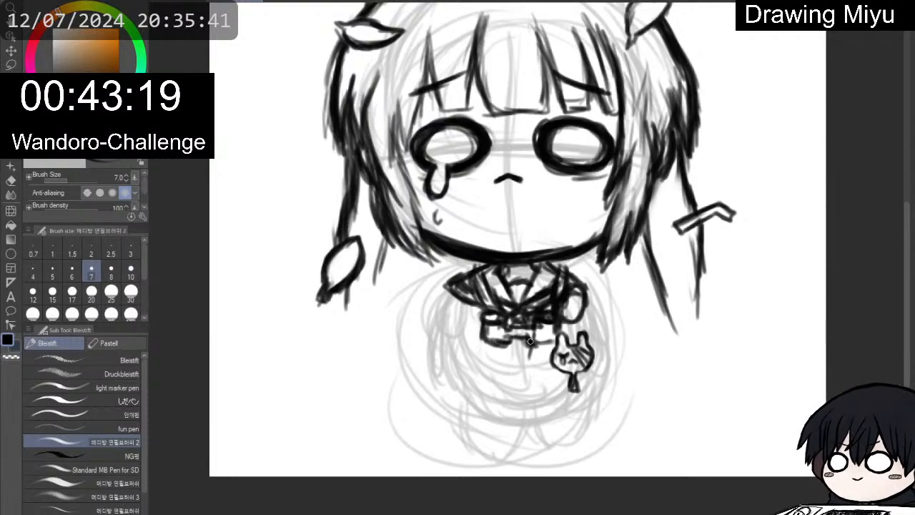
# Outline two boxy panels beneath the waist, one on each side with a gap between them.
pyautogui.moveTo(530, 341)
pyautogui.mouseDown()
pyautogui.moveTo(532, 375)
pyautogui.moveTo(532, 358)
pyautogui.moveTo(550, 379)
pyautogui.moveTo(540, 377)
pyautogui.moveTo(562, 379)
pyautogui.mouseUp()
pyautogui.moveTo(509, 342)
pyautogui.mouseDown()
pyautogui.moveTo(508, 367)
pyautogui.moveTo(484, 342)
pyautogui.moveTo(481, 362)
pyautogui.moveTo(483, 341)
pyautogui.moveTo(482, 365)
pyautogui.moveTo(498, 374)
pyautogui.moveTo(508, 353)
pyautogui.moveTo(510, 367)
pyautogui.moveTo(508, 344)
pyautogui.moveTo(507, 373)
pyautogui.moveTo(498, 375)
pyautogui.moveTo(482, 346)
pyautogui.moveTo(482, 374)
pyautogui.moveTo(484, 357)
pyautogui.moveTo(513, 374)
pyautogui.mouseUp()
pyautogui.hotkey('ctrl', 'z')
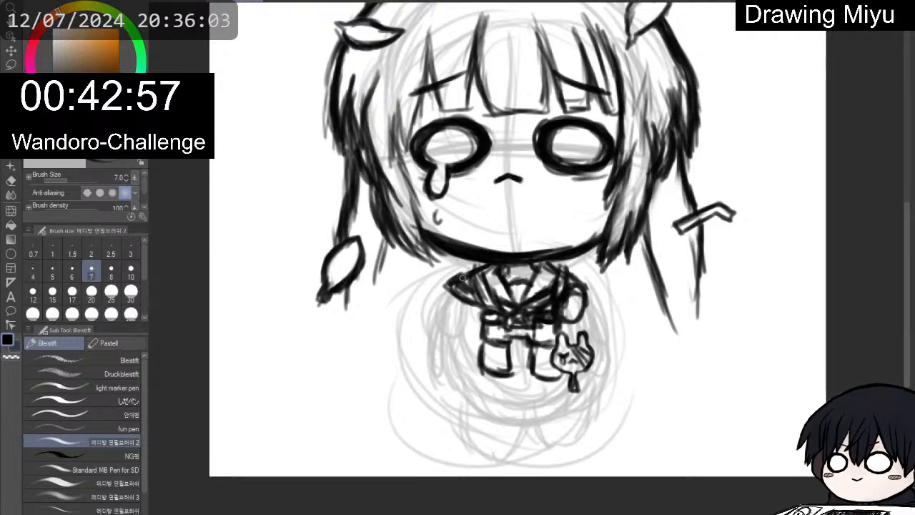
# Erase the dark collar flap on the left shoulder and redraw it with a cleaner pointed outline.
pyautogui.press('e')
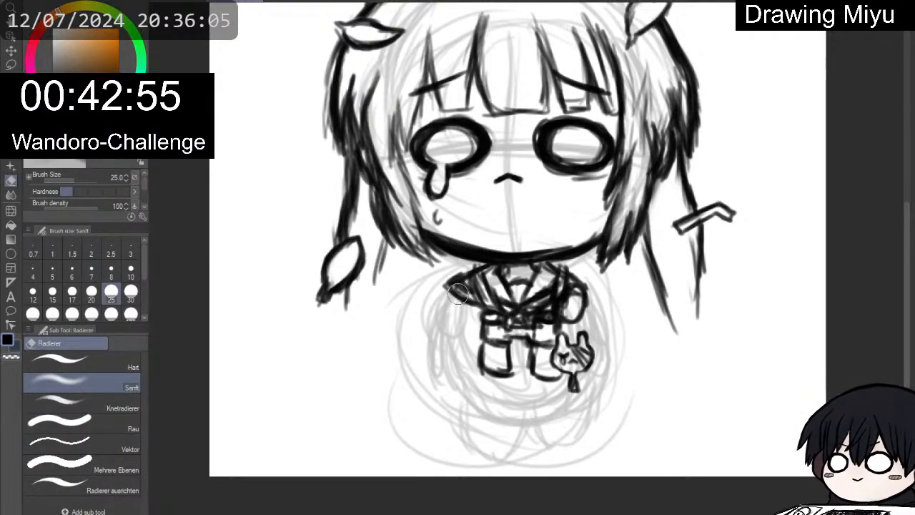
pyautogui.moveTo(458, 294)
pyautogui.mouseDown()
pyautogui.moveTo(468, 296)
pyautogui.moveTo(445, 279)
pyautogui.mouseUp()
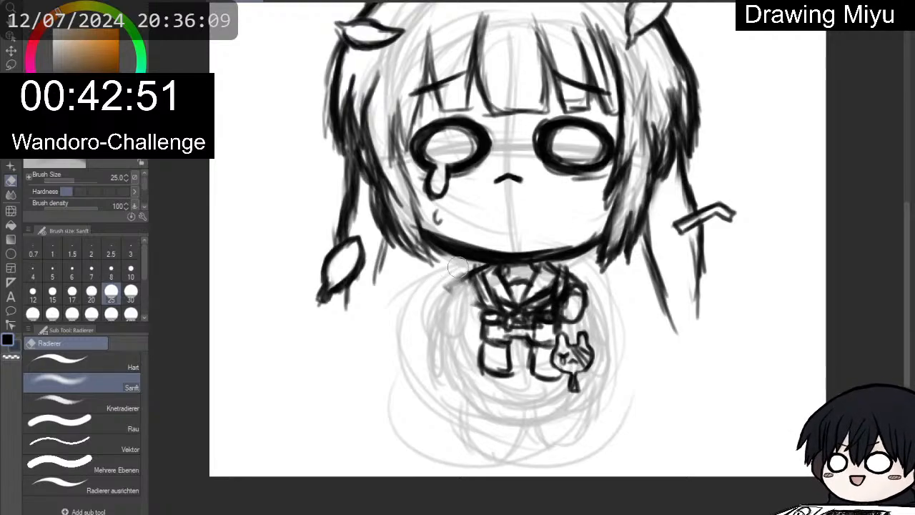
pyautogui.press('p')
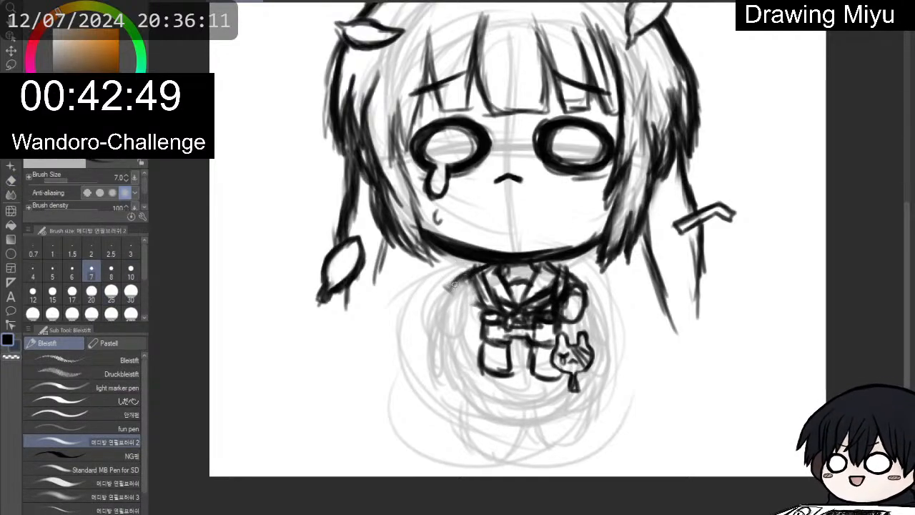
pyautogui.moveTo(452, 289)
pyautogui.mouseDown()
pyautogui.moveTo(482, 304)
pyautogui.moveTo(487, 283)
pyautogui.mouseUp()
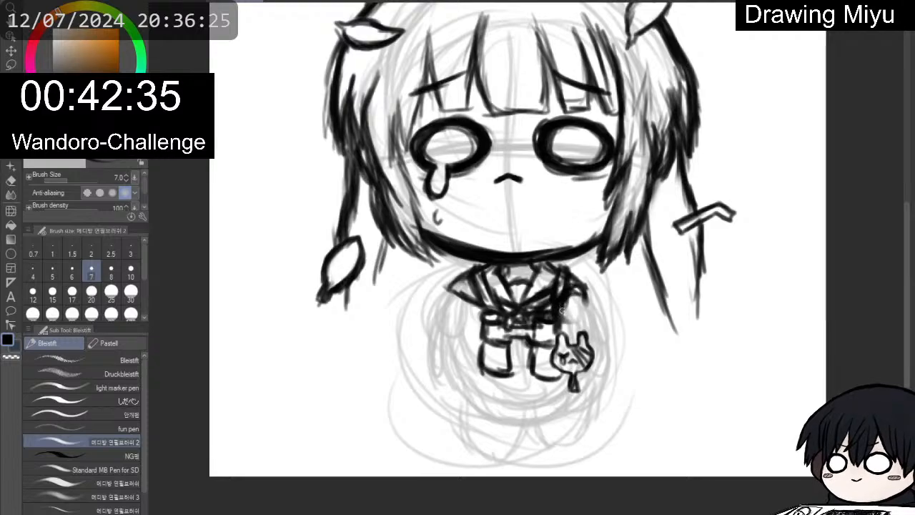
# Redraw the right shoulder with a round patch and outline the sleeve down behind the bunny charm, ending in a cuff.
pyautogui.moveTo(565, 305)
pyautogui.mouseDown()
pyautogui.moveTo(585, 306)
pyautogui.moveTo(572, 291)
pyautogui.moveTo(580, 308)
pyautogui.moveTo(584, 292)
pyautogui.moveTo(568, 315)
pyautogui.mouseUp()
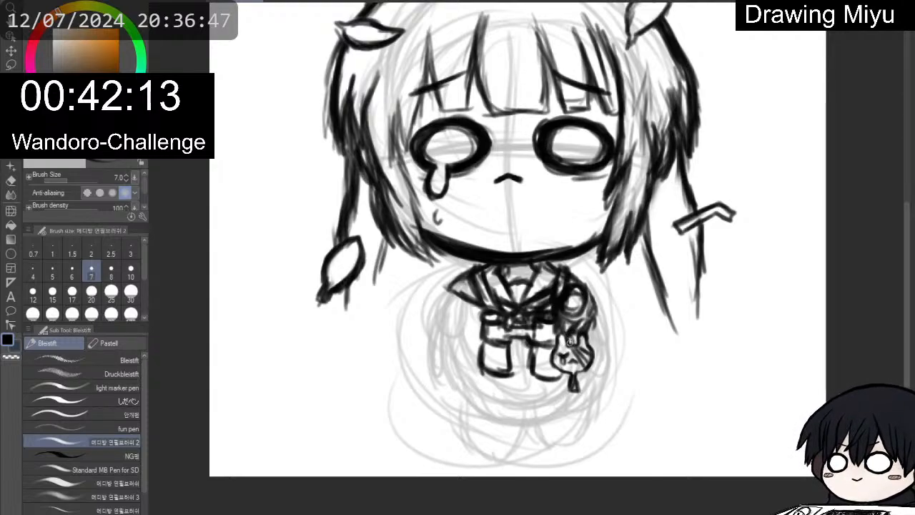
pyautogui.moveTo(596, 313); pyautogui.dragTo(595, 352)
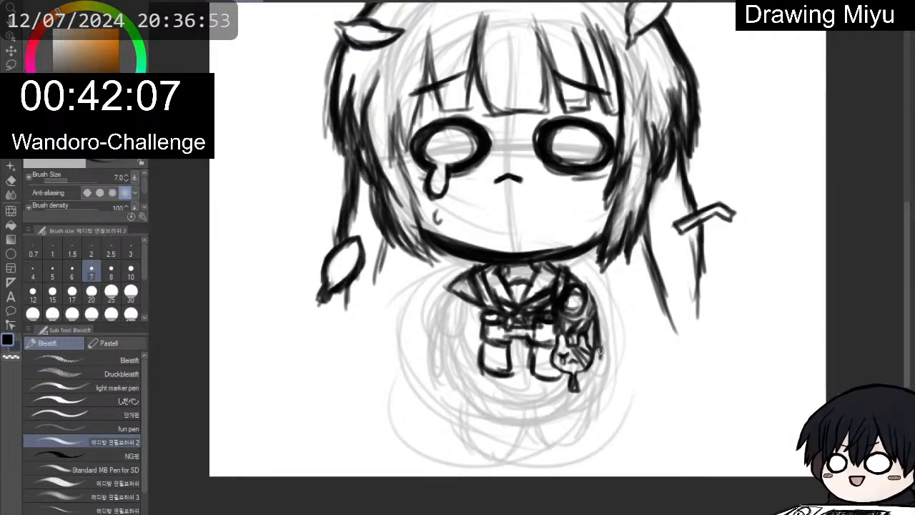
pyautogui.moveTo(599, 350)
pyautogui.mouseDown()
pyautogui.moveTo(600, 333)
pyautogui.moveTo(600, 367)
pyautogui.moveTo(605, 356)
pyautogui.mouseUp()
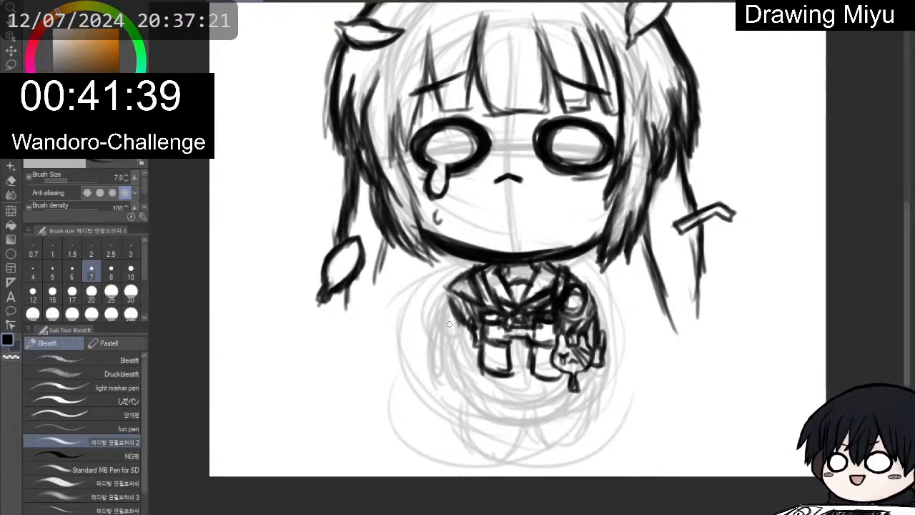
# Outline the left sleeve with a cuff band and draw the forearm tapering inward below it.
pyautogui.moveTo(451, 300)
pyautogui.mouseDown()
pyautogui.moveTo(446, 328)
pyautogui.moveTo(456, 274)
pyautogui.moveTo(439, 328)
pyautogui.moveTo(444, 315)
pyautogui.moveTo(449, 333)
pyautogui.moveTo(440, 315)
pyautogui.moveTo(446, 360)
pyautogui.mouseUp()
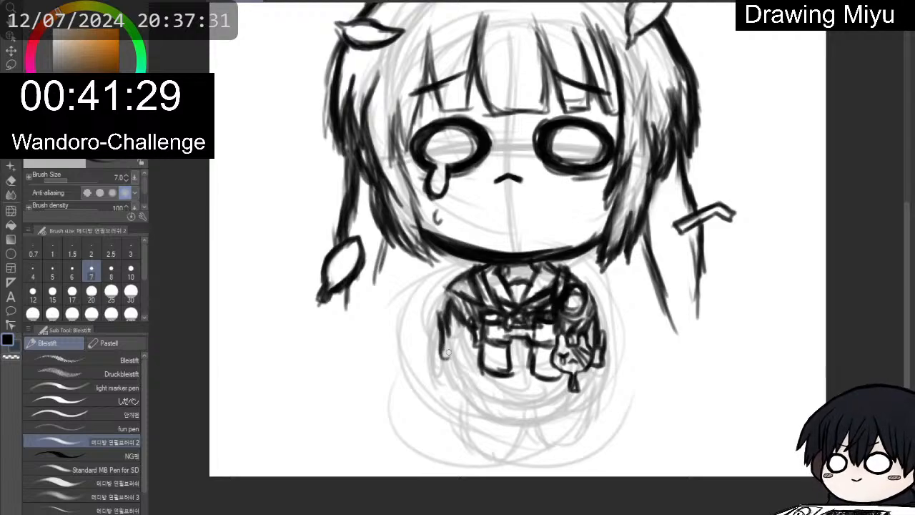
pyautogui.moveTo(447, 327)
pyautogui.mouseDown()
pyautogui.moveTo(453, 358)
pyautogui.moveTo(452, 338)
pyautogui.moveTo(450, 345)
pyautogui.moveTo(474, 342)
pyautogui.moveTo(465, 352)
pyautogui.moveTo(445, 349)
pyautogui.moveTo(454, 366)
pyautogui.moveTo(455, 354)
pyautogui.moveTo(460, 387)
pyautogui.moveTo(460, 367)
pyautogui.moveTo(469, 392)
pyautogui.mouseUp()
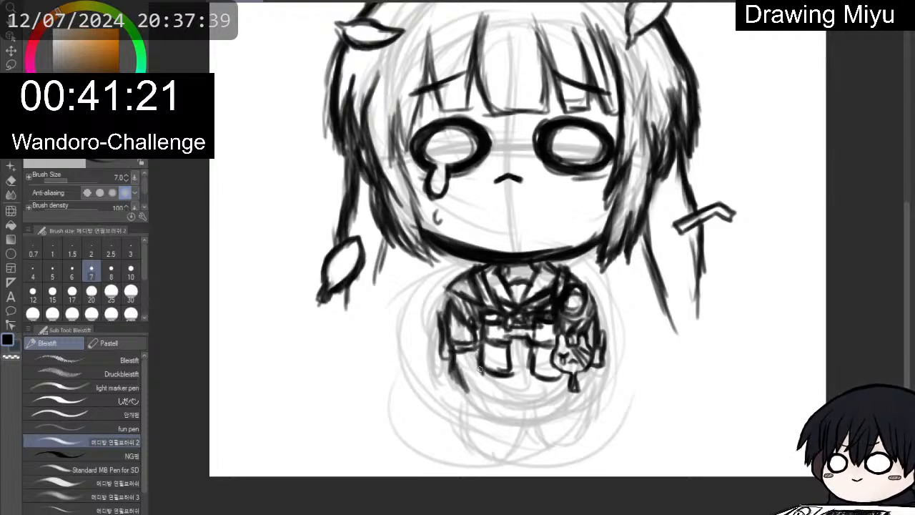
pyautogui.moveTo(451, 359)
pyautogui.mouseDown()
pyautogui.moveTo(470, 390)
pyautogui.moveTo(485, 380)
pyautogui.mouseUp()
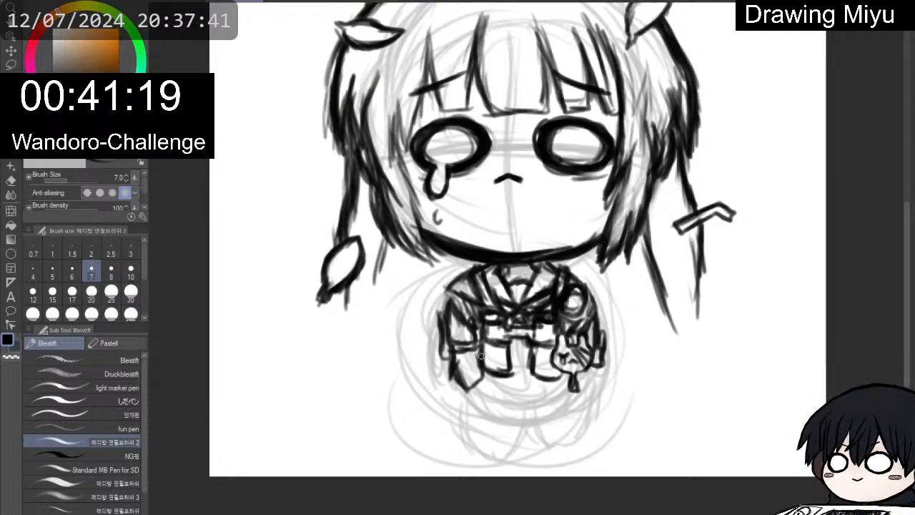
# Draw the lower ends of both arms, adding a small rounded hand on the left and short strokes beneath the charm.
pyautogui.moveTo(576, 366); pyautogui.dragTo(590, 379)
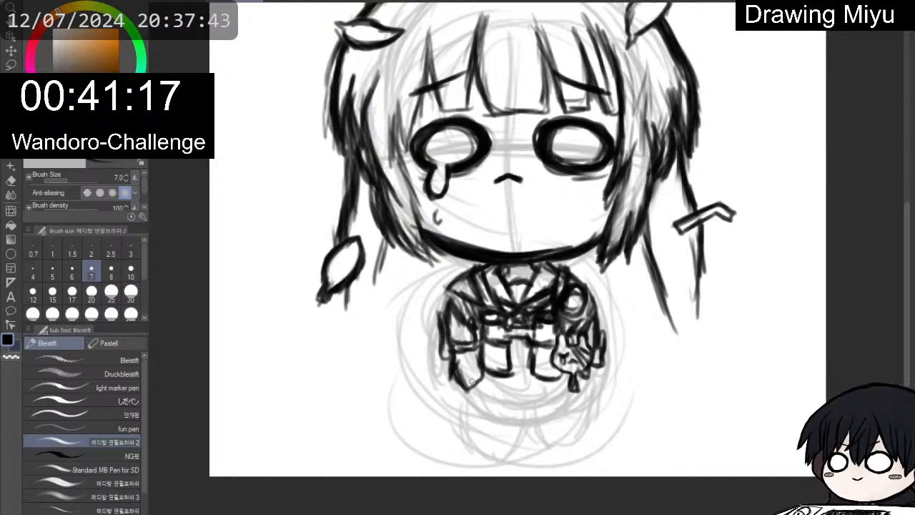
pyautogui.moveTo(471, 379); pyautogui.dragTo(479, 403)
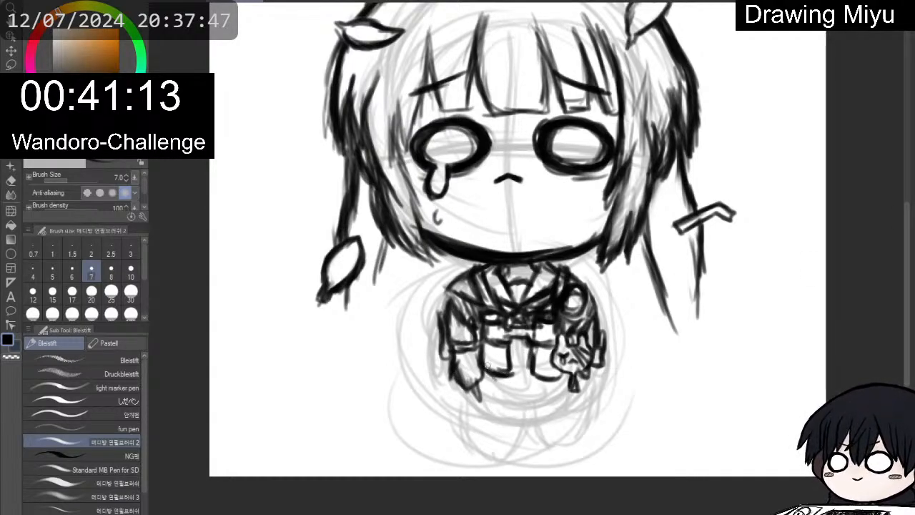
pyautogui.moveTo(486, 366)
pyautogui.mouseDown()
pyautogui.moveTo(493, 390)
pyautogui.moveTo(474, 389)
pyautogui.moveTo(483, 385)
pyautogui.moveTo(486, 401)
pyautogui.moveTo(472, 397)
pyautogui.mouseUp()
pyautogui.moveTo(579, 375)
pyautogui.mouseDown()
pyautogui.moveTo(571, 388)
pyautogui.moveTo(581, 392)
pyautogui.mouseUp()
# Draw the jacket's curved lower hem between the hands and add a short skirt with vertical pleats beneath it.
pyautogui.moveTo(499, 380)
pyautogui.mouseDown()
pyautogui.moveTo(483, 385)
pyautogui.moveTo(542, 374)
pyautogui.mouseUp()
pyautogui.moveTo(497, 383)
pyautogui.mouseDown()
pyautogui.moveTo(550, 390)
pyautogui.moveTo(484, 383)
pyautogui.moveTo(562, 383)
pyautogui.mouseUp()
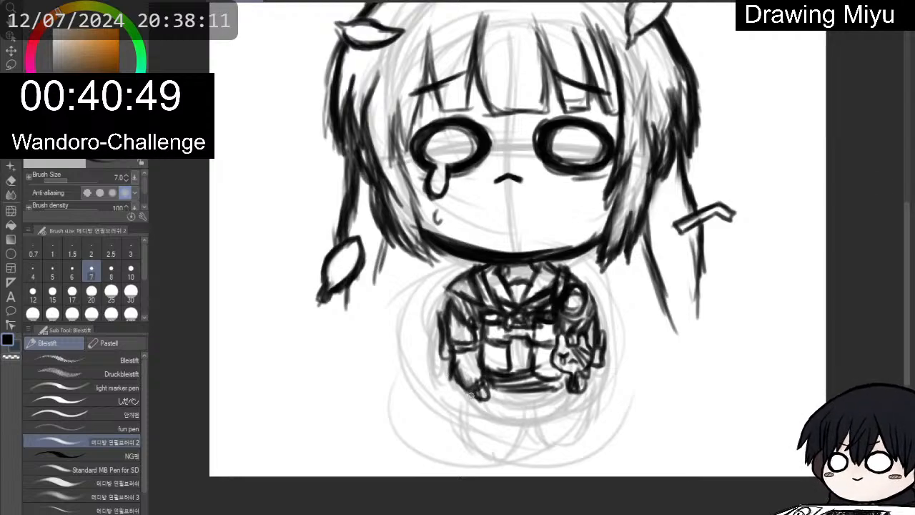
pyautogui.moveTo(472, 390)
pyautogui.mouseDown()
pyautogui.moveTo(480, 408)
pyautogui.moveTo(520, 413)
pyautogui.moveTo(582, 405)
pyautogui.moveTo(570, 400)
pyautogui.mouseUp()
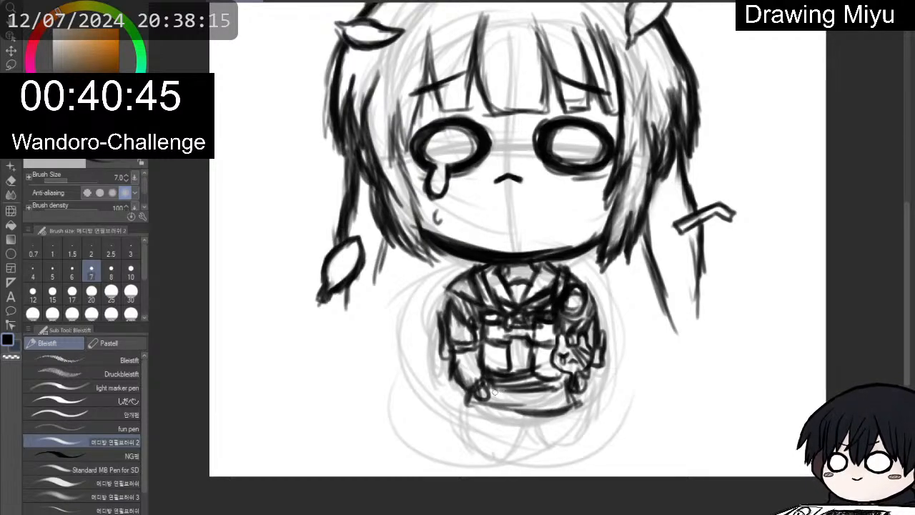
pyautogui.moveTo(494, 392)
pyautogui.mouseDown()
pyautogui.moveTo(515, 395)
pyautogui.moveTo(518, 407)
pyautogui.moveTo(530, 387)
pyautogui.moveTo(535, 399)
pyautogui.moveTo(560, 407)
pyautogui.moveTo(470, 393)
pyautogui.moveTo(467, 404)
pyautogui.moveTo(511, 415)
pyautogui.moveTo(576, 392)
pyautogui.mouseUp()
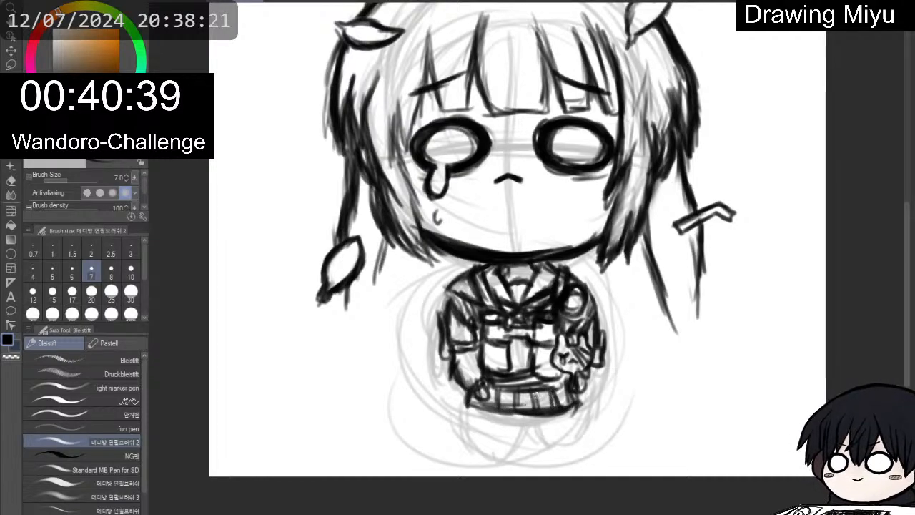
# Draw two short vertical leg lines beneath the left half of the skirt.
pyautogui.moveTo(482, 419)
pyautogui.mouseDown()
pyautogui.moveTo(490, 433)
pyautogui.moveTo(518, 433)
pyautogui.mouseUp()
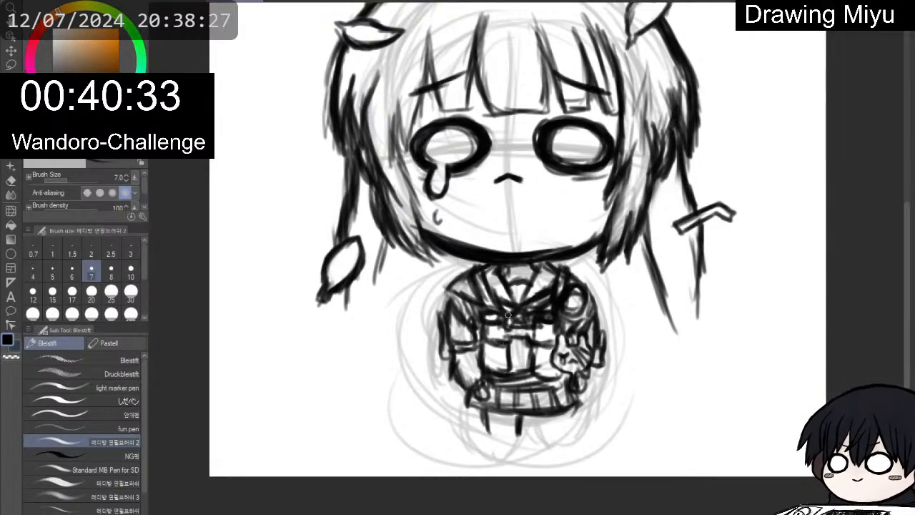
pyautogui.scroll(-2, 506, 318)
pyautogui.scroll(1, 573, 74)
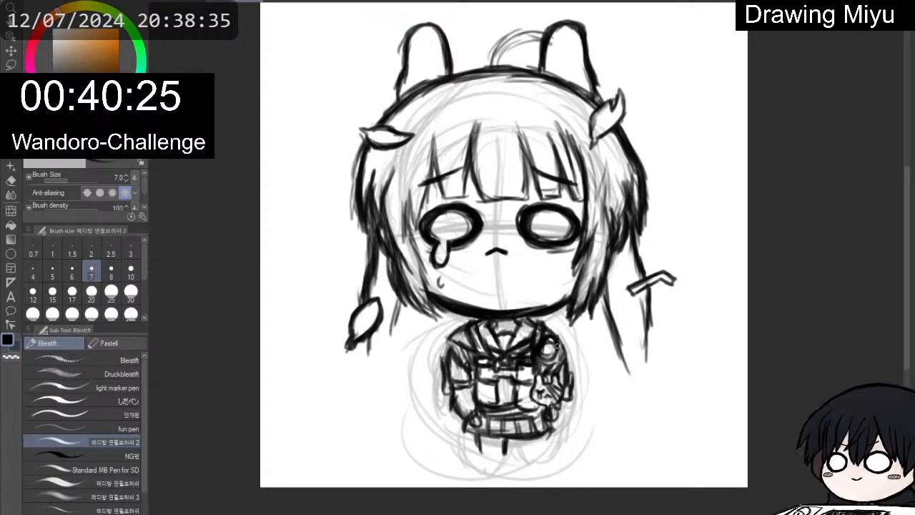
# Darken both sleeves of the uniform and redraw the left arm's edge and cuff with the size 7 pencil brush, erasing stray lines.
pyautogui.moveTo(556, 340); pyautogui.dragTo(563, 392)
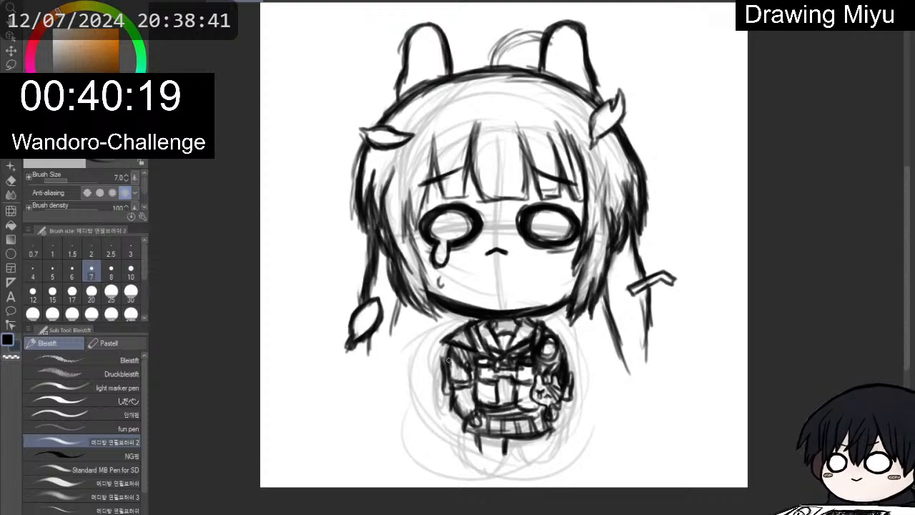
pyautogui.press('e')
pyautogui.moveTo(452, 329); pyautogui.dragTo(450, 337)
pyautogui.press('p')
pyautogui.press('p')
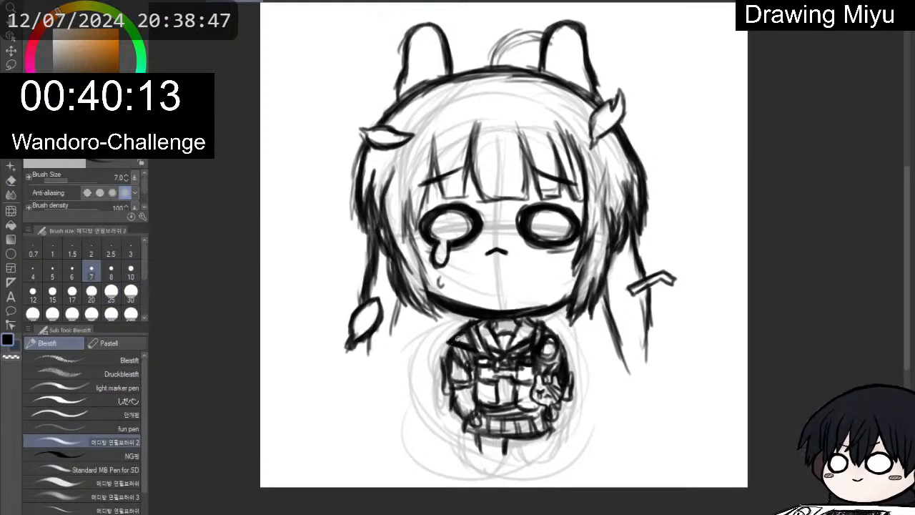
pyautogui.moveTo(453, 348)
pyautogui.mouseDown()
pyautogui.moveTo(459, 411)
pyautogui.moveTo(471, 423)
pyautogui.moveTo(459, 424)
pyautogui.moveTo(475, 417)
pyautogui.mouseUp()
pyautogui.press('e')
pyautogui.press('p')
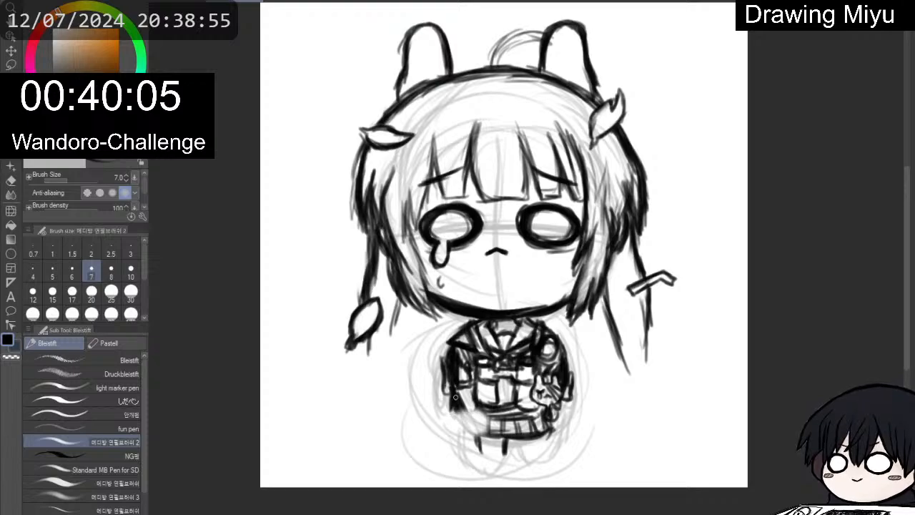
pyautogui.moveTo(459, 410); pyautogui.dragTo(475, 409)
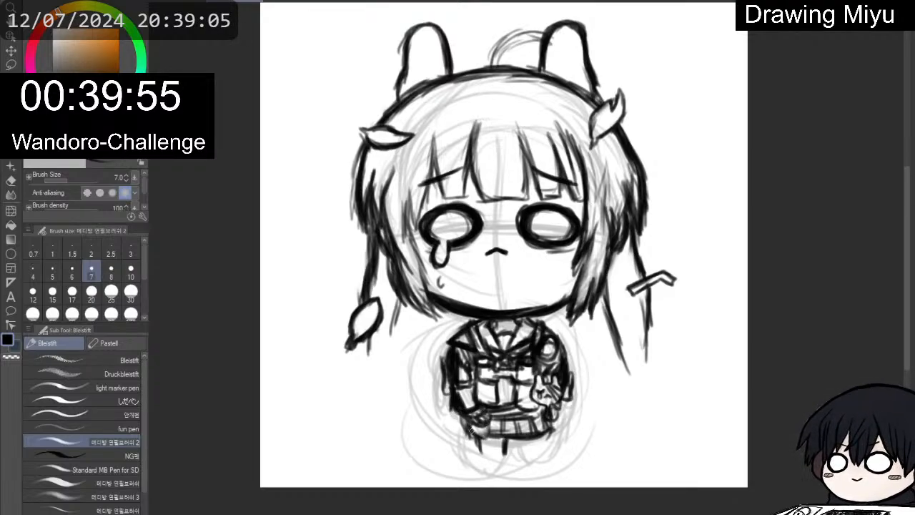
pyautogui.moveTo(538, 407)
pyautogui.mouseDown()
pyautogui.moveTo(549, 423)
pyautogui.moveTo(533, 404)
pyautogui.mouseUp()
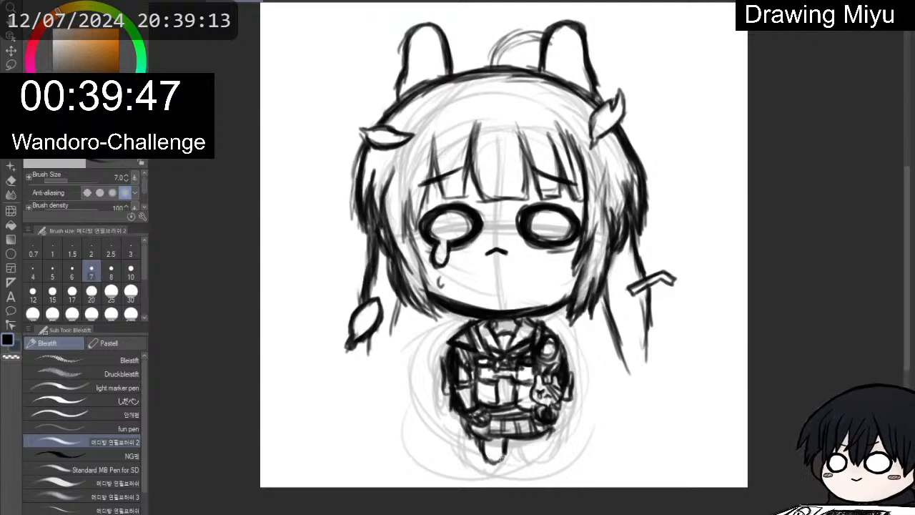
# Draw both legs below the skirt with sock stripes and dark, rounded shoes.
pyautogui.moveTo(502, 458)
pyautogui.mouseDown()
pyautogui.moveTo(537, 450)
pyautogui.moveTo(521, 452)
pyautogui.moveTo(517, 434)
pyautogui.moveTo(519, 442)
pyautogui.moveTo(542, 437)
pyautogui.moveTo(538, 452)
pyautogui.moveTo(519, 449)
pyautogui.moveTo(517, 435)
pyautogui.moveTo(537, 459)
pyautogui.mouseUp()
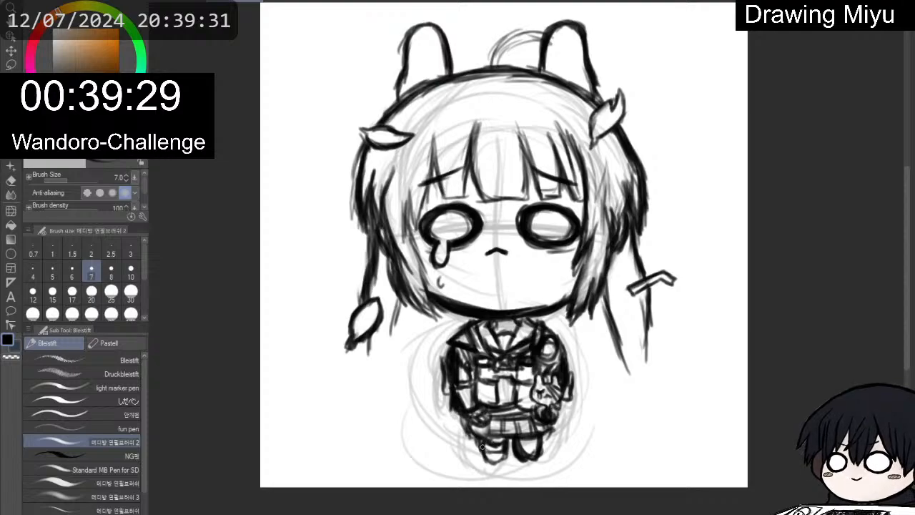
pyautogui.moveTo(485, 448); pyautogui.dragTo(499, 454)
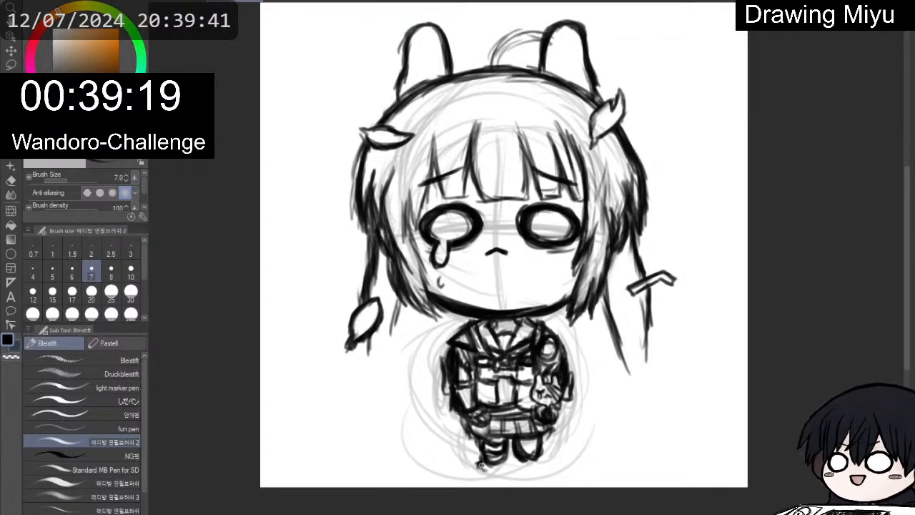
pyautogui.moveTo(480, 465)
pyautogui.mouseDown()
pyautogui.moveTo(505, 471)
pyautogui.moveTo(509, 453)
pyautogui.moveTo(500, 467)
pyautogui.moveTo(481, 465)
pyautogui.moveTo(493, 478)
pyautogui.moveTo(477, 461)
pyautogui.moveTo(488, 456)
pyautogui.moveTo(477, 465)
pyautogui.moveTo(491, 473)
pyautogui.moveTo(523, 456)
pyautogui.moveTo(523, 465)
pyautogui.moveTo(519, 455)
pyautogui.moveTo(545, 463)
pyautogui.moveTo(546, 449)
pyautogui.moveTo(547, 460)
pyautogui.moveTo(521, 460)
pyautogui.moveTo(534, 470)
pyautogui.moveTo(550, 455)
pyautogui.moveTo(547, 470)
pyautogui.moveTo(535, 466)
pyautogui.moveTo(555, 454)
pyautogui.moveTo(525, 459)
pyautogui.mouseUp()
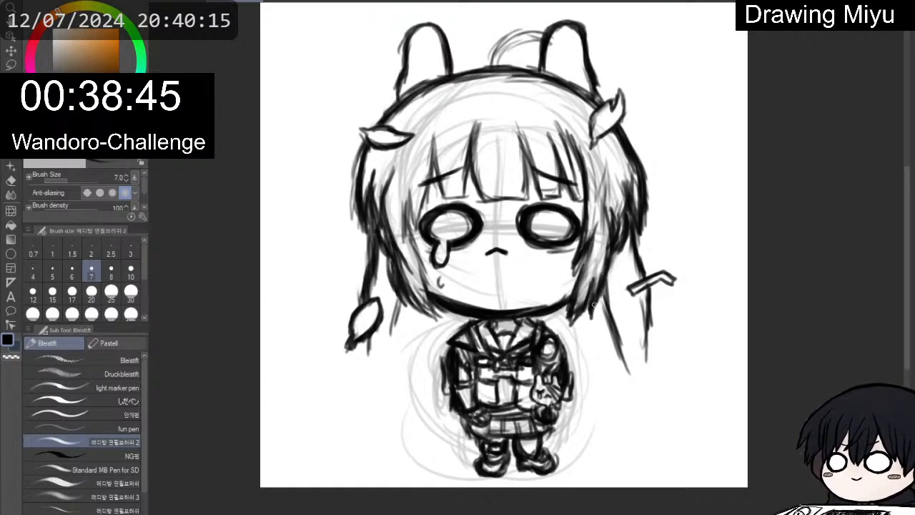
# Extend the long hair lock on the right side downward, curving both outlines inward to a pointed end beside the body.
pyautogui.moveTo(612, 324)
pyautogui.mouseDown()
pyautogui.moveTo(607, 365)
pyautogui.moveTo(610, 323)
pyautogui.moveTo(602, 402)
pyautogui.mouseUp()
pyautogui.moveTo(611, 370)
pyautogui.mouseDown()
pyautogui.moveTo(601, 415)
pyautogui.moveTo(610, 398)
pyautogui.mouseUp()
pyautogui.moveTo(648, 330); pyautogui.dragTo(629, 409)
pyautogui.moveTo(646, 373)
pyautogui.mouseDown()
pyautogui.moveTo(623, 417)
pyautogui.moveTo(582, 428)
pyautogui.mouseUp()
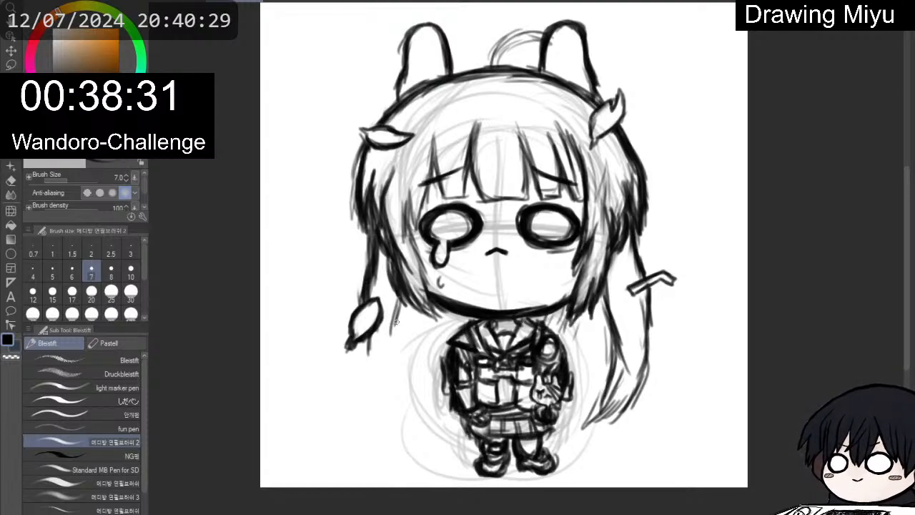
# Draw the long hair lock on the left side, continuing its outer line below the leaf ornament to flared tips.
pyautogui.moveTo(419, 305)
pyautogui.mouseDown()
pyautogui.moveTo(405, 344)
pyautogui.moveTo(418, 309)
pyautogui.moveTo(395, 364)
pyautogui.mouseUp()
pyautogui.moveTo(409, 325); pyautogui.dragTo(390, 366)
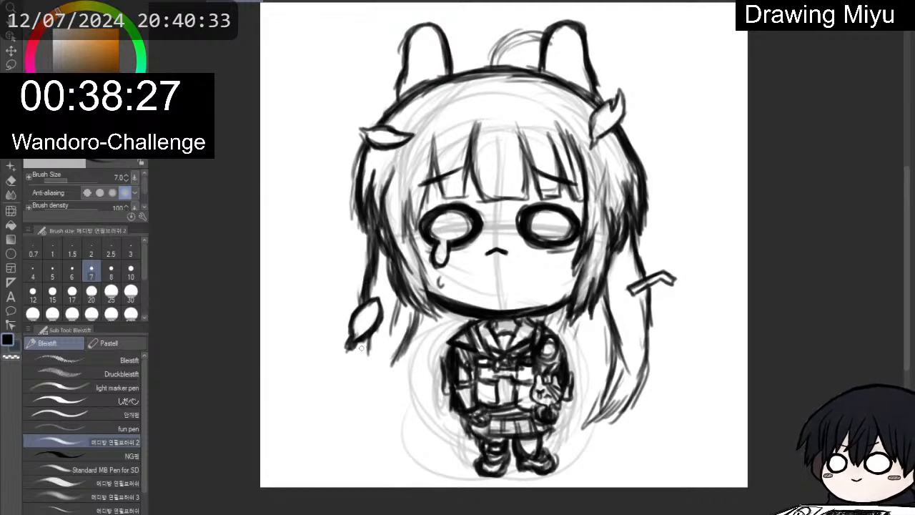
pyautogui.moveTo(363, 332)
pyautogui.mouseDown()
pyautogui.moveTo(369, 369)
pyautogui.moveTo(366, 344)
pyautogui.moveTo(363, 384)
pyautogui.mouseUp()
pyautogui.moveTo(366, 351); pyautogui.dragTo(364, 414)
pyautogui.moveTo(368, 380)
pyautogui.mouseDown()
pyautogui.moveTo(354, 435)
pyautogui.moveTo(372, 377)
pyautogui.moveTo(378, 431)
pyautogui.mouseUp()
pyautogui.moveTo(381, 396); pyautogui.dragTo(395, 440)
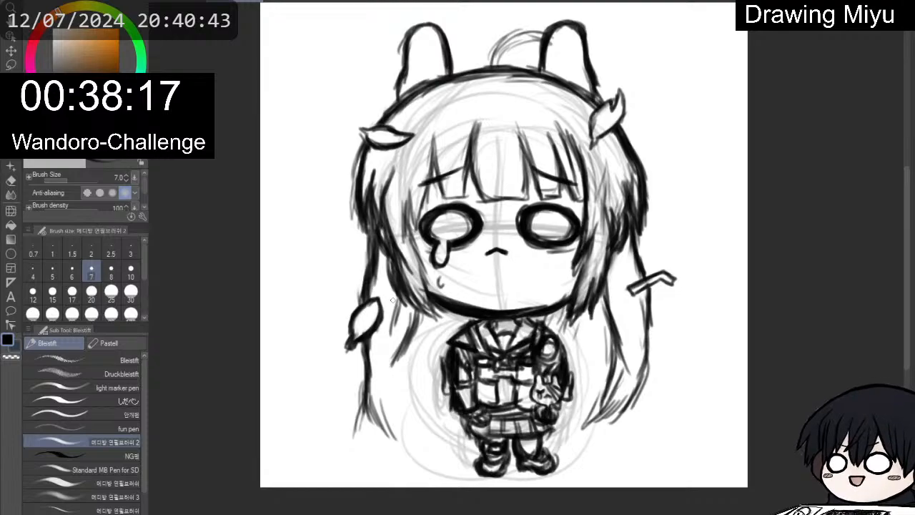
# Check the drawing mirrored, restore the view, and sketch pointed strand tips along the bottom of the left hair lock.
pyautogui.press('h')
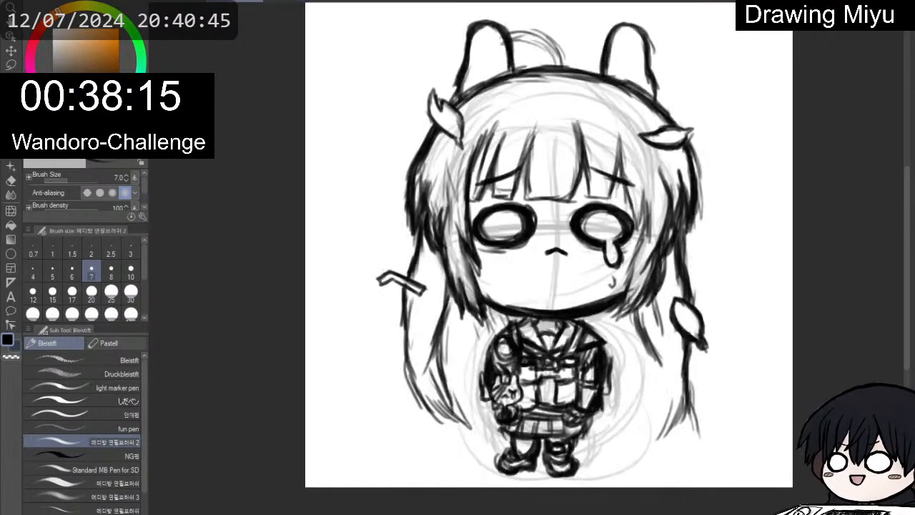
pyautogui.press('h')
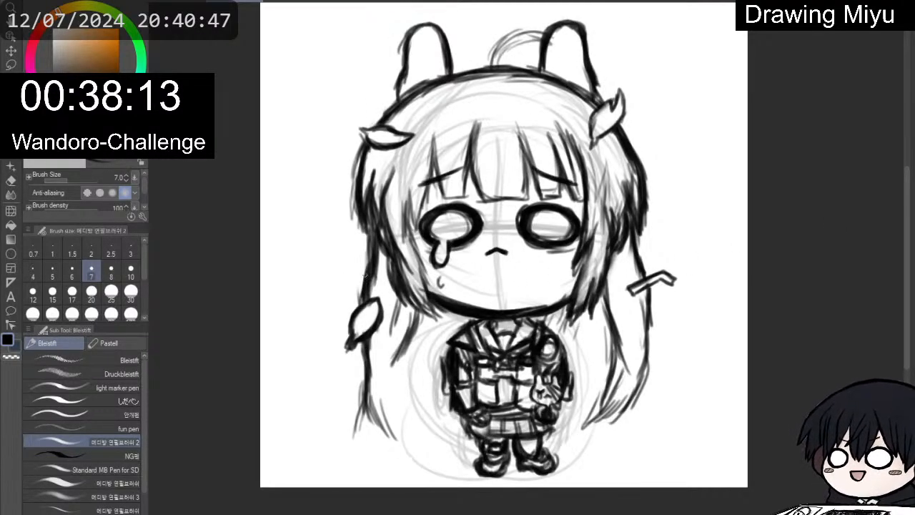
pyautogui.moveTo(378, 380)
pyautogui.mouseDown()
pyautogui.moveTo(369, 401)
pyautogui.moveTo(392, 430)
pyautogui.mouseUp()
pyautogui.moveTo(381, 412); pyautogui.dragTo(401, 437)
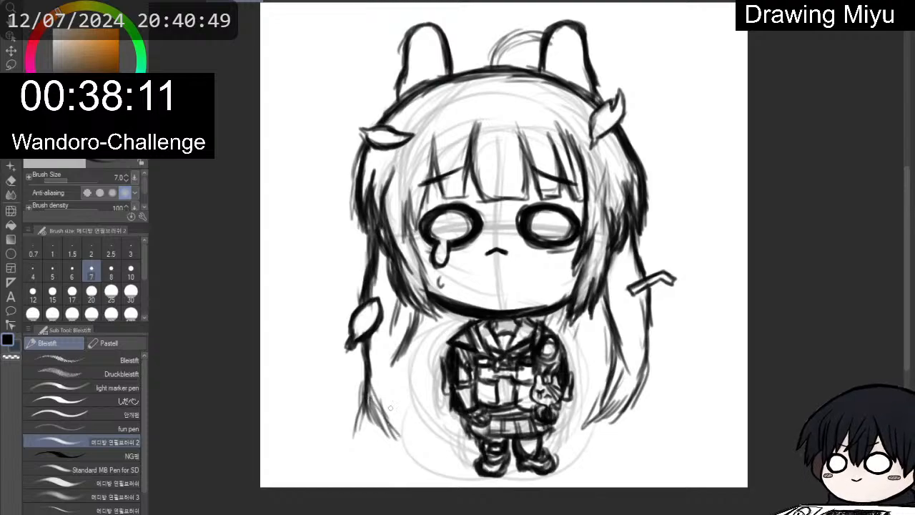
pyautogui.moveTo(393, 381); pyautogui.dragTo(405, 434)
pyautogui.moveTo(403, 398); pyautogui.dragTo(412, 431)
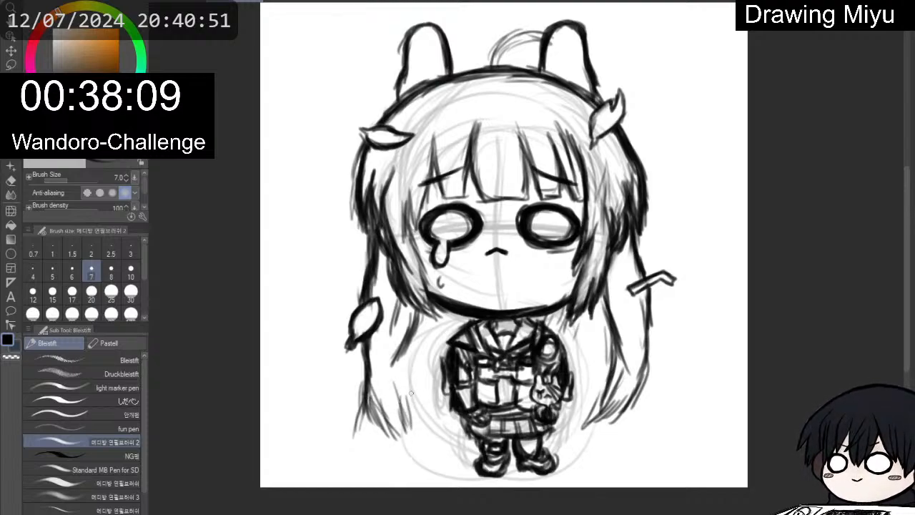
pyautogui.moveTo(411, 397)
pyautogui.mouseDown()
pyautogui.moveTo(412, 437)
pyautogui.moveTo(375, 424)
pyautogui.moveTo(384, 442)
pyautogui.mouseUp()
pyautogui.moveTo(366, 397)
pyautogui.mouseDown()
pyautogui.moveTo(397, 442)
pyautogui.moveTo(387, 431)
pyautogui.moveTo(388, 404)
pyautogui.moveTo(400, 442)
pyautogui.mouseUp()
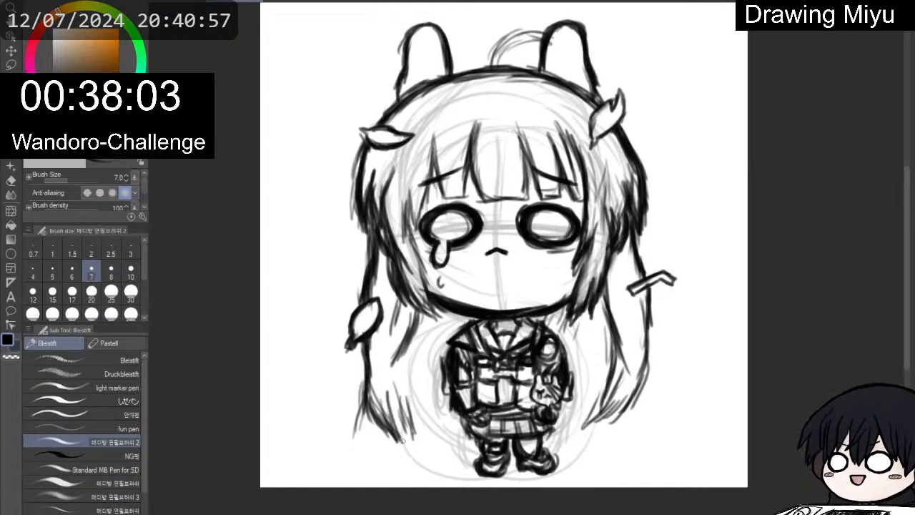
# Continue the jagged hair tips from the left lock across to the skirt behind the arm.
pyautogui.moveTo(407, 405)
pyautogui.mouseDown()
pyautogui.moveTo(395, 443)
pyautogui.moveTo(427, 444)
pyautogui.mouseUp()
pyautogui.moveTo(435, 397); pyautogui.dragTo(428, 435)
pyautogui.moveTo(428, 405)
pyautogui.mouseDown()
pyautogui.moveTo(441, 438)
pyautogui.moveTo(445, 399)
pyautogui.moveTo(451, 427)
pyautogui.mouseUp()
pyautogui.moveTo(445, 389)
pyautogui.mouseDown()
pyautogui.moveTo(458, 433)
pyautogui.moveTo(439, 417)
pyautogui.mouseUp()
pyautogui.moveTo(442, 393)
pyautogui.mouseDown()
pyautogui.moveTo(439, 356)
pyautogui.moveTo(399, 369)
pyautogui.moveTo(395, 388)
pyautogui.mouseUp()
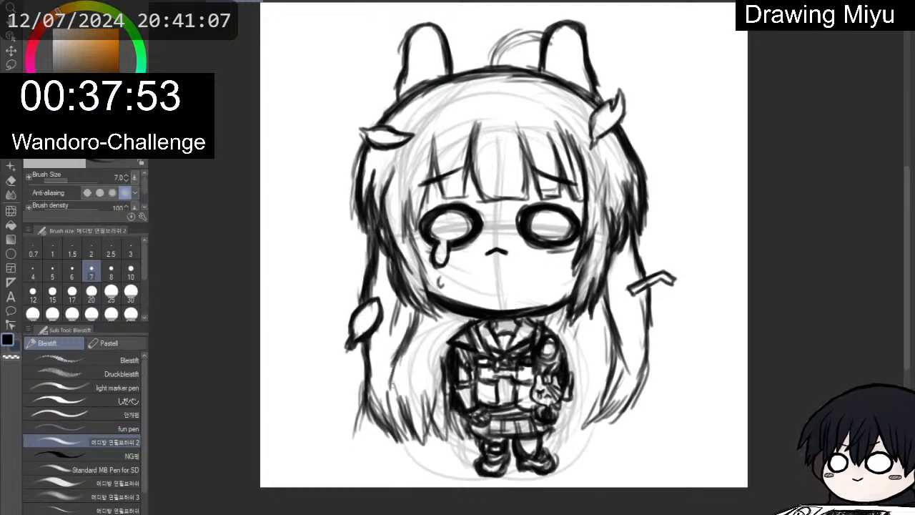
# Thicken the inner edge of the left hair lock down to its tips and add light strands between it and the body.
pyautogui.moveTo(397, 346); pyautogui.dragTo(396, 372)
pyautogui.moveTo(394, 372); pyautogui.dragTo(405, 433)
pyautogui.moveTo(392, 399); pyautogui.dragTo(409, 442)
pyautogui.moveTo(407, 339)
pyautogui.mouseDown()
pyautogui.moveTo(414, 317)
pyautogui.moveTo(400, 358)
pyautogui.mouseUp()
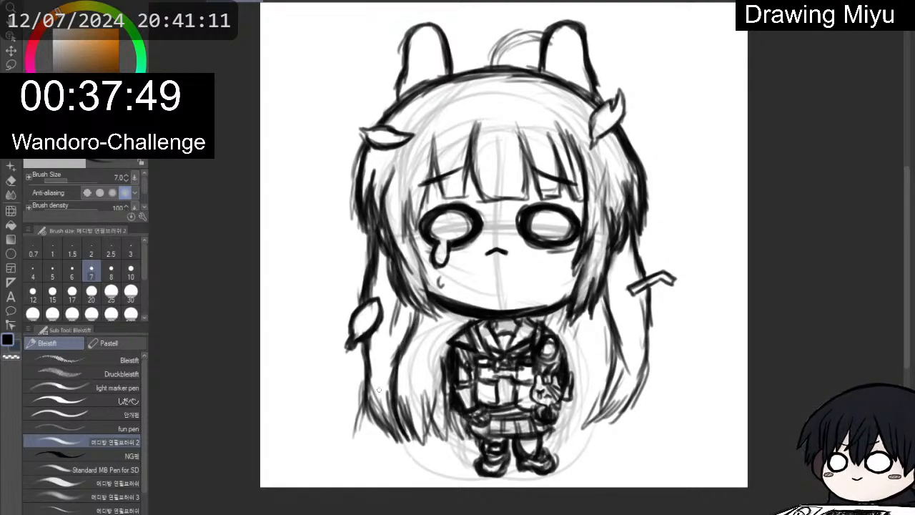
pyautogui.moveTo(376, 414); pyautogui.dragTo(402, 445)
pyautogui.moveTo(382, 397); pyautogui.dragTo(402, 439)
pyautogui.moveTo(420, 402)
pyautogui.mouseDown()
pyautogui.moveTo(400, 439)
pyautogui.moveTo(416, 445)
pyautogui.mouseUp()
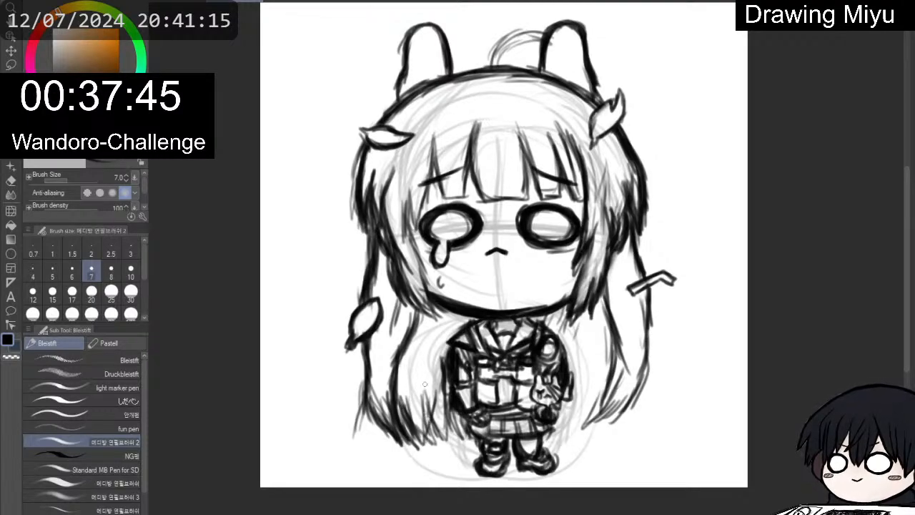
pyautogui.moveTo(425, 384); pyautogui.dragTo(429, 349)
pyautogui.moveTo(455, 309); pyautogui.dragTo(417, 398)
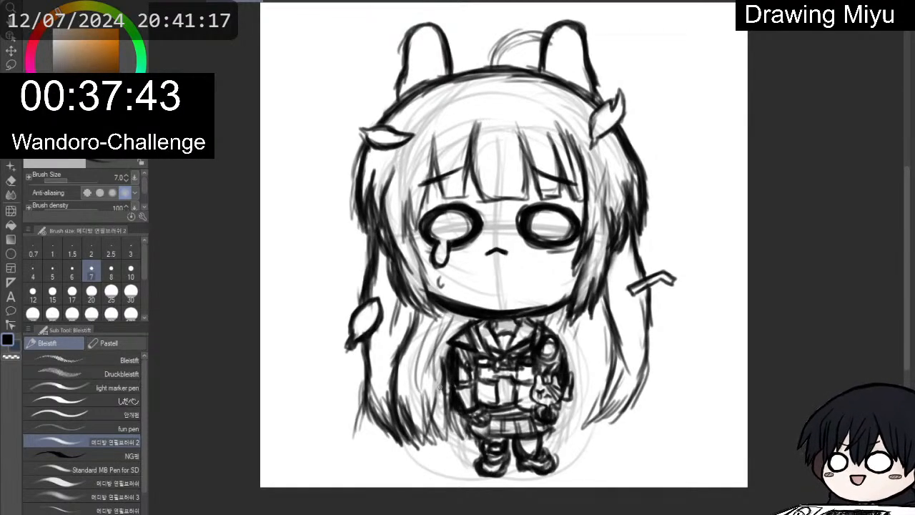
# Fill the space between the right arm and right hair lock with tapering back-hair strands from the jaw to the tips.
pyautogui.moveTo(556, 408); pyautogui.dragTo(558, 438)
pyautogui.moveTo(585, 396); pyautogui.dragTo(562, 430)
pyautogui.moveTo(585, 380); pyautogui.dragTo(574, 424)
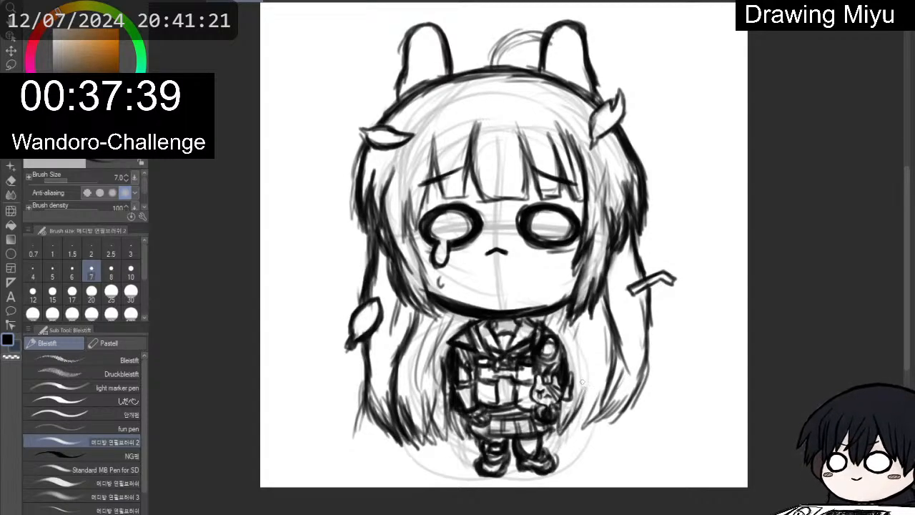
pyautogui.moveTo(587, 365); pyautogui.dragTo(569, 434)
pyautogui.moveTo(601, 385); pyautogui.dragTo(580, 428)
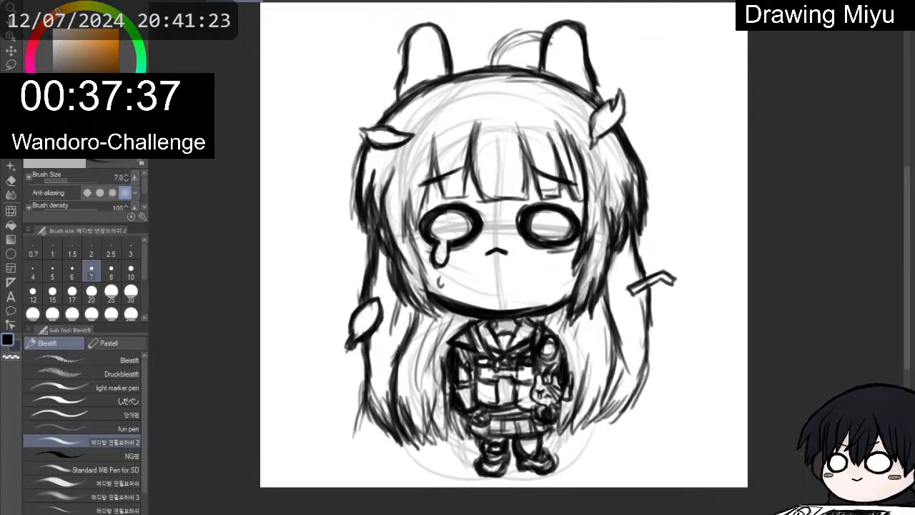
pyautogui.moveTo(610, 350); pyautogui.dragTo(591, 415)
pyautogui.moveTo(614, 323)
pyautogui.mouseDown()
pyautogui.moveTo(605, 375)
pyautogui.moveTo(585, 365)
pyautogui.mouseUp()
pyautogui.moveTo(590, 311); pyautogui.dragTo(573, 359)
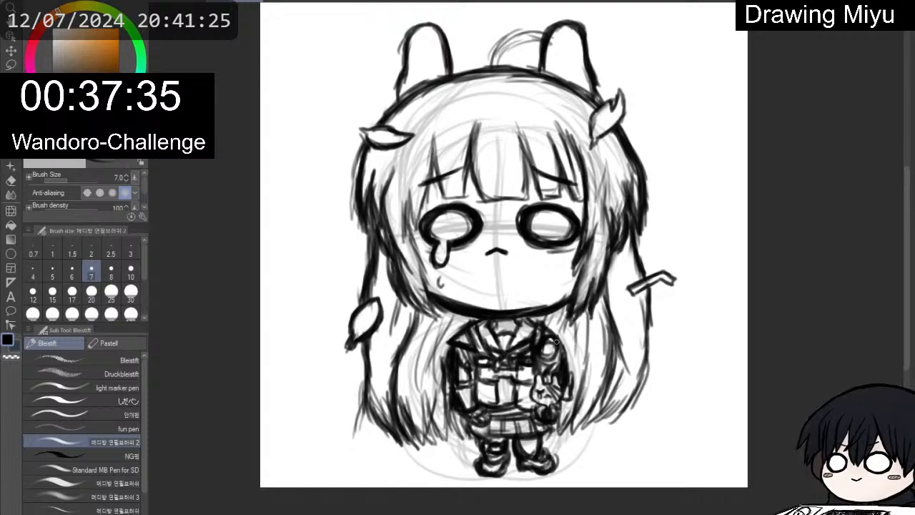
pyautogui.moveTo(560, 315); pyautogui.dragTo(549, 349)
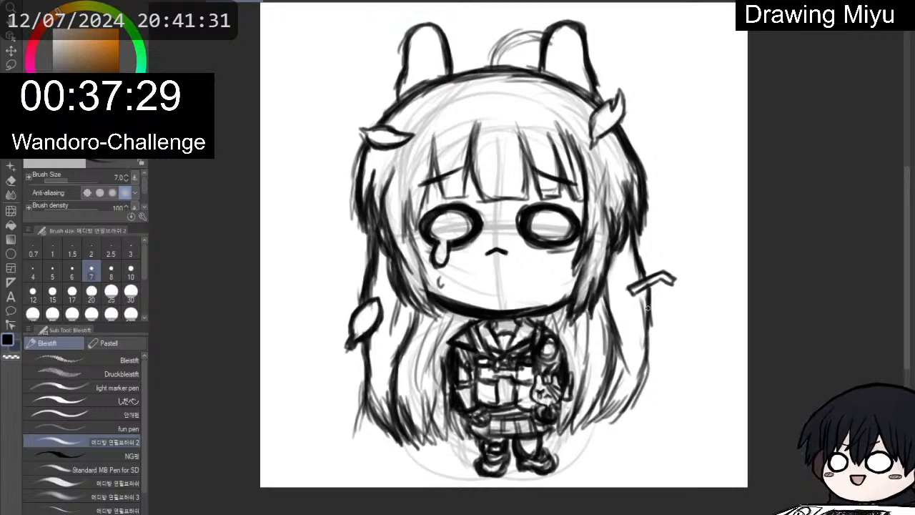
# Thicken the outer edge of the right hair lock and add a curved extra strand below the hair clip.
pyautogui.moveTo(651, 303); pyautogui.dragTo(632, 402)
pyautogui.moveTo(644, 359); pyautogui.dragTo(628, 409)
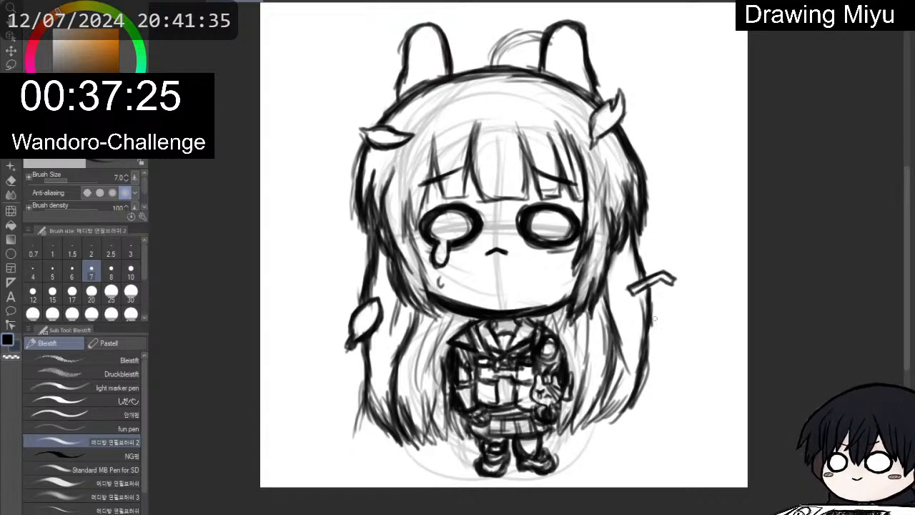
pyautogui.moveTo(654, 318)
pyautogui.mouseDown()
pyautogui.moveTo(660, 381)
pyautogui.moveTo(635, 403)
pyautogui.mouseUp()
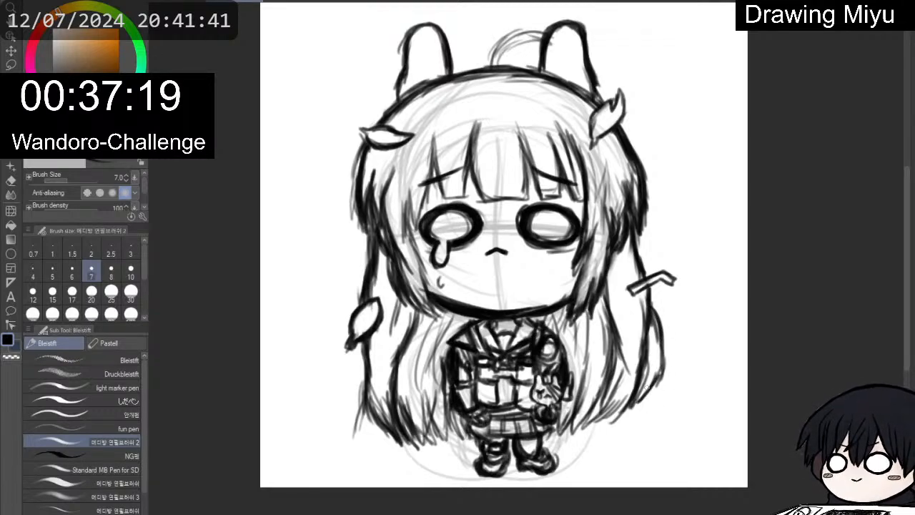
pyautogui.moveTo(665, 362)
pyautogui.mouseDown()
pyautogui.moveTo(632, 401)
pyautogui.moveTo(646, 392)
pyautogui.mouseUp()
pyautogui.moveTo(668, 326)
pyautogui.mouseDown()
pyautogui.moveTo(658, 383)
pyautogui.moveTo(644, 382)
pyautogui.mouseUp()
pyautogui.moveTo(652, 342); pyautogui.dragTo(649, 370)
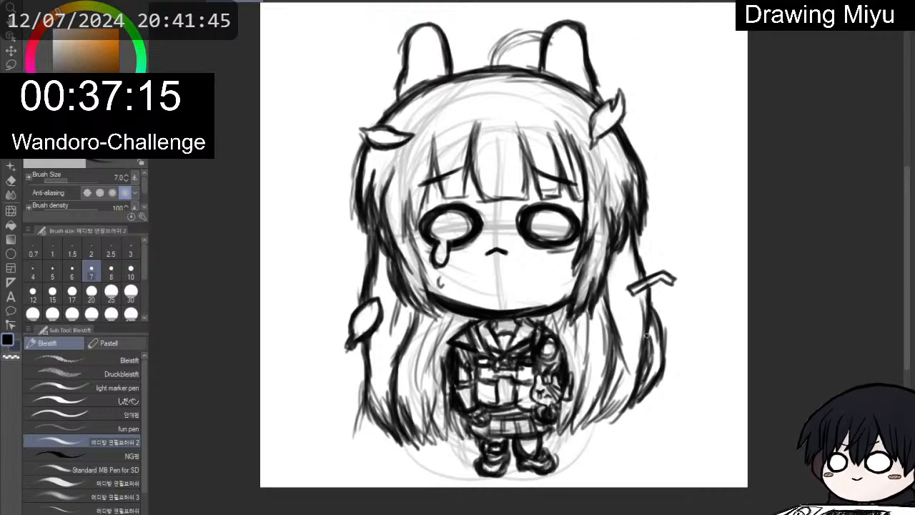
pyautogui.moveTo(647, 336)
pyautogui.mouseDown()
pyautogui.moveTo(638, 392)
pyautogui.moveTo(649, 362)
pyautogui.mouseUp()
pyautogui.moveTo(656, 308); pyautogui.dragTo(654, 335)
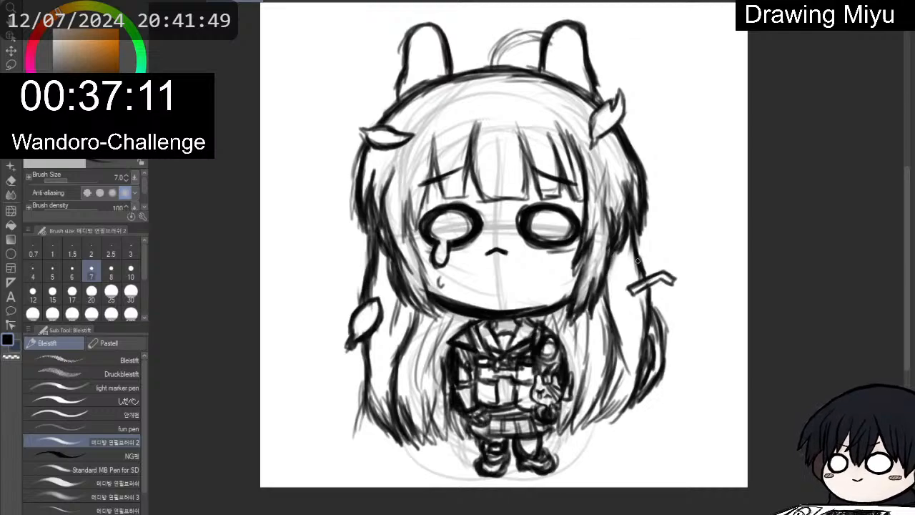
pyautogui.moveTo(657, 285); pyautogui.dragTo(658, 312)
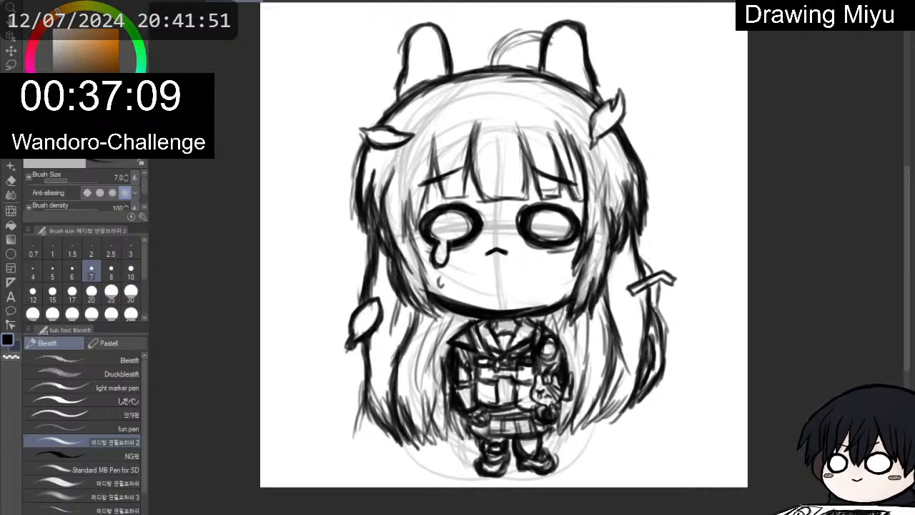
# Add loose hair tufts sticking out from both sides of the head below the leaf ornaments.
pyautogui.moveTo(364, 152); pyautogui.dragTo(345, 207)
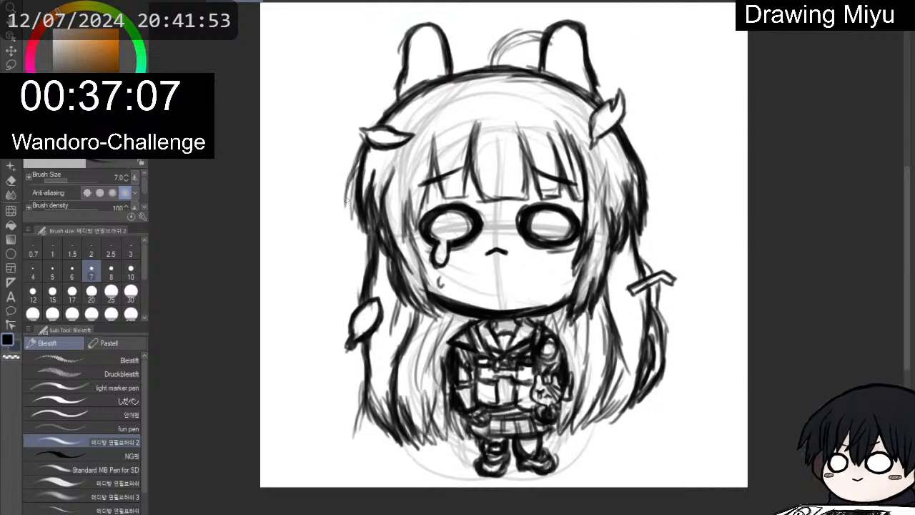
pyautogui.moveTo(358, 175); pyautogui.dragTo(345, 211)
pyautogui.moveTo(630, 141); pyautogui.dragTo(656, 168)
pyautogui.moveTo(634, 142)
pyautogui.mouseDown()
pyautogui.moveTo(654, 164)
pyautogui.moveTo(658, 179)
pyautogui.moveTo(648, 186)
pyautogui.moveTo(659, 185)
pyautogui.moveTo(661, 198)
pyautogui.mouseUp()
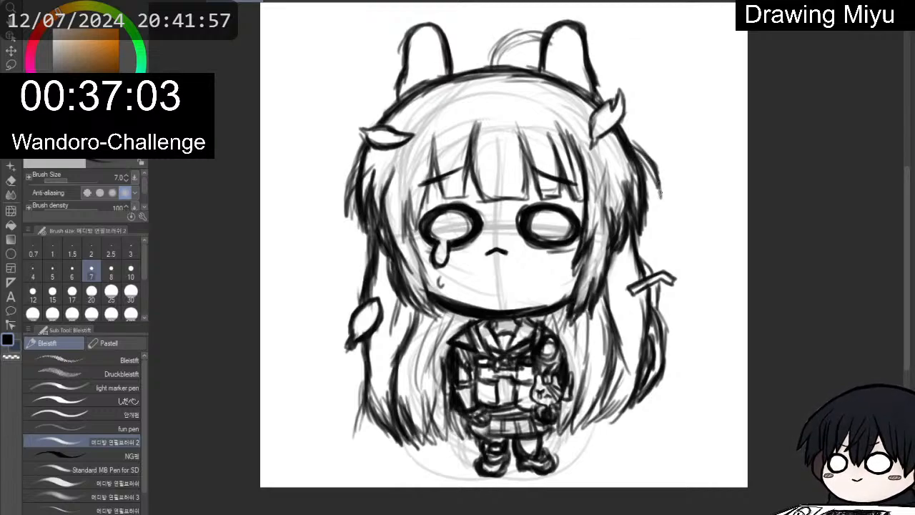
pyautogui.moveTo(649, 160); pyautogui.dragTo(661, 198)
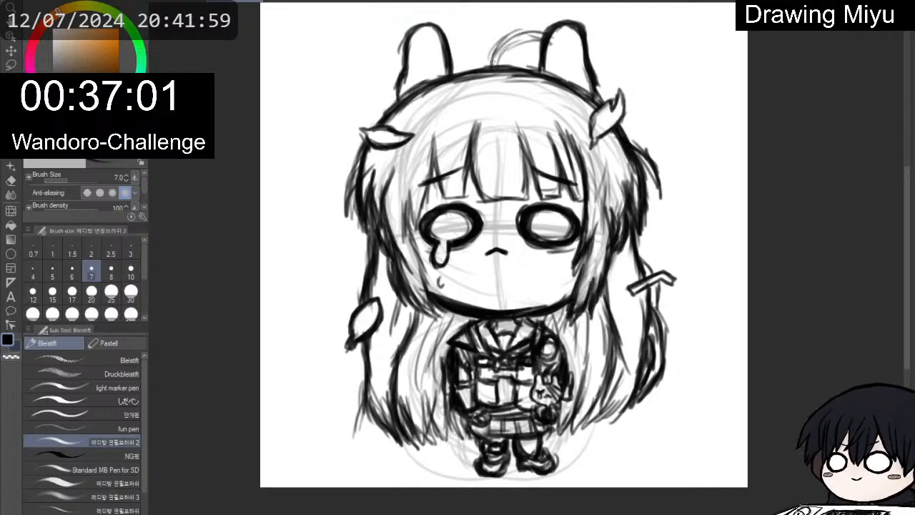
# Outline the curved hair tuft between the ears, then add inner-ear lines and darken the left ear's outer edge.
pyautogui.moveTo(495, 63)
pyautogui.mouseDown()
pyautogui.moveTo(491, 44)
pyautogui.moveTo(503, 37)
pyautogui.moveTo(522, 31)
pyautogui.moveTo(546, 43)
pyautogui.moveTo(500, 51)
pyautogui.moveTo(496, 72)
pyautogui.moveTo(527, 39)
pyautogui.moveTo(492, 65)
pyautogui.moveTo(502, 75)
pyautogui.mouseUp()
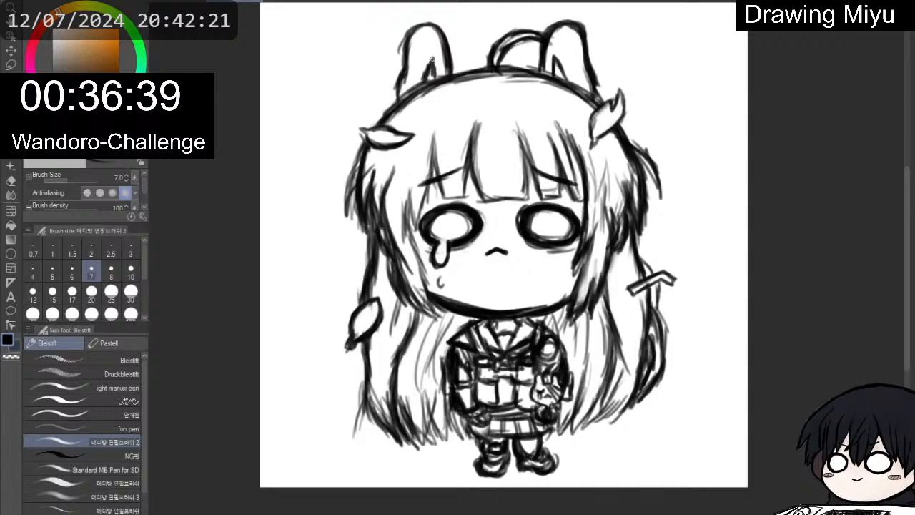
pyautogui.moveTo(433, 59); pyautogui.dragTo(434, 76)
pyautogui.moveTo(407, 38); pyautogui.dragTo(399, 93)
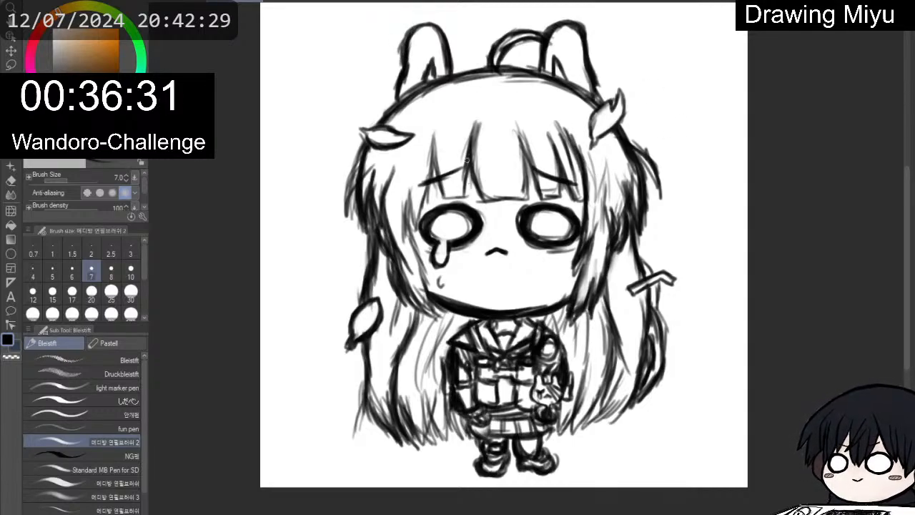
# Darken the strand lines and lower edges of the bangs and reinforce the hair edge beside the left eye.
pyautogui.moveTo(466, 161)
pyautogui.mouseDown()
pyautogui.moveTo(478, 200)
pyautogui.moveTo(516, 198)
pyautogui.moveTo(522, 134)
pyautogui.moveTo(542, 187)
pyautogui.moveTo(563, 200)
pyautogui.mouseUp()
pyautogui.moveTo(433, 136)
pyautogui.mouseDown()
pyautogui.moveTo(443, 199)
pyautogui.moveTo(469, 196)
pyautogui.moveTo(475, 142)
pyautogui.mouseUp()
pyautogui.moveTo(433, 173); pyautogui.dragTo(415, 227)
pyautogui.moveTo(418, 195); pyautogui.dragTo(407, 229)
pyautogui.moveTo(412, 215)
pyautogui.mouseDown()
pyautogui.moveTo(408, 181)
pyautogui.moveTo(424, 174)
pyautogui.mouseUp()
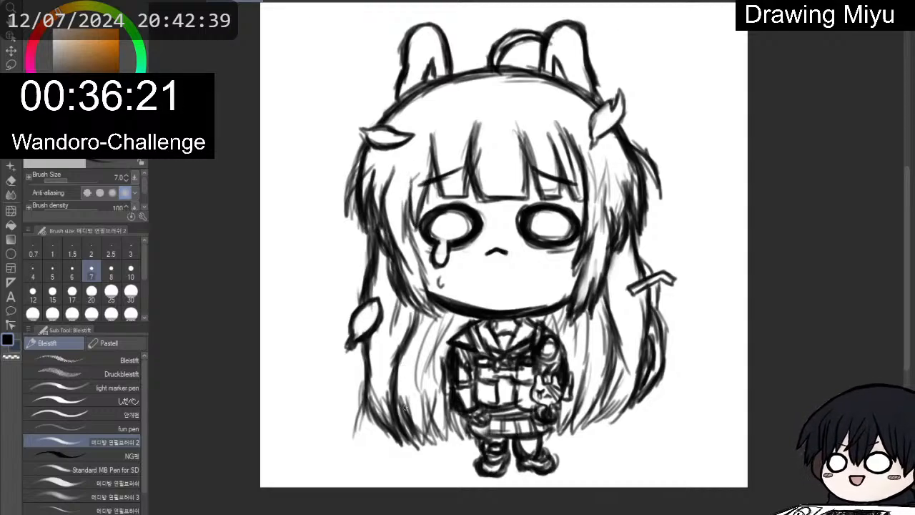
# Add darker strand strokes to the tips of the long hair at the lower left of the body.
pyautogui.moveTo(405, 408); pyautogui.dragTo(426, 443)
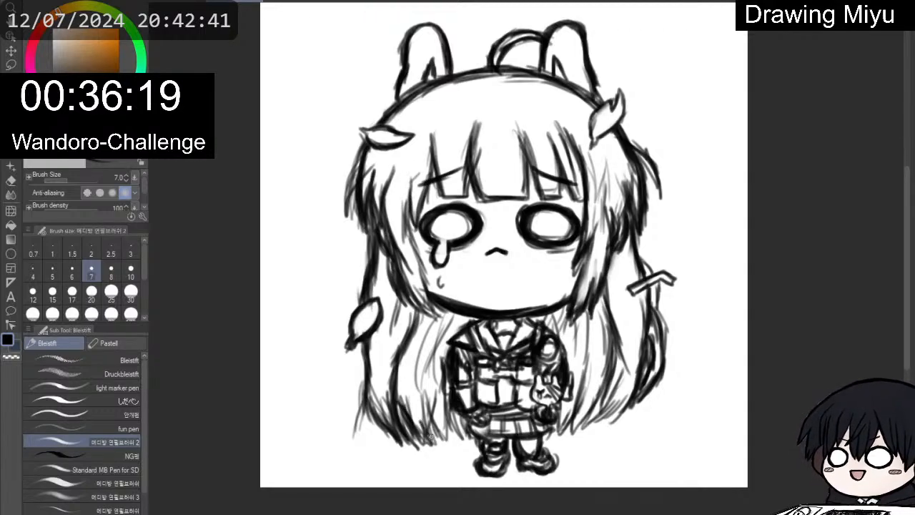
pyautogui.moveTo(422, 395)
pyautogui.mouseDown()
pyautogui.moveTo(438, 445)
pyautogui.moveTo(445, 433)
pyautogui.moveTo(468, 439)
pyautogui.mouseUp()
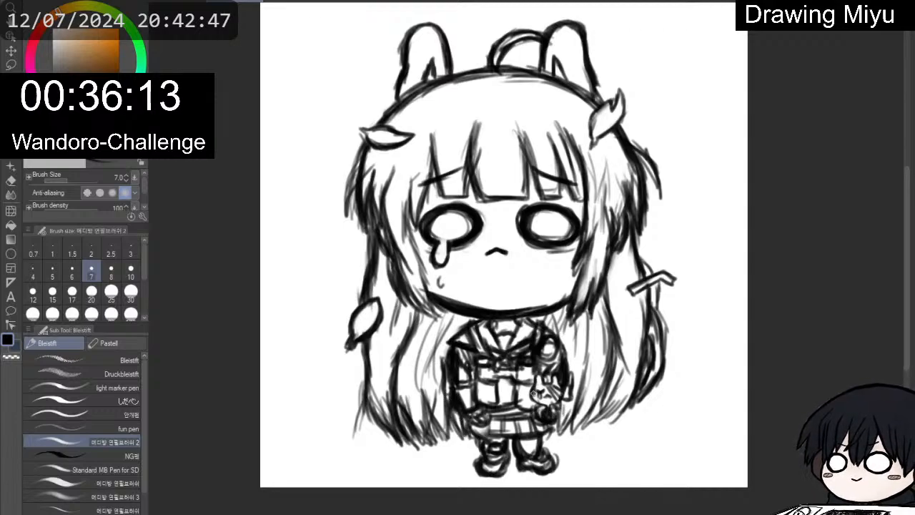
# Darken the vest's lower edge, the rabbit charm, and the outlines of the round shoulder badge and right sleeve.
pyautogui.scroll(3, 534, 392)
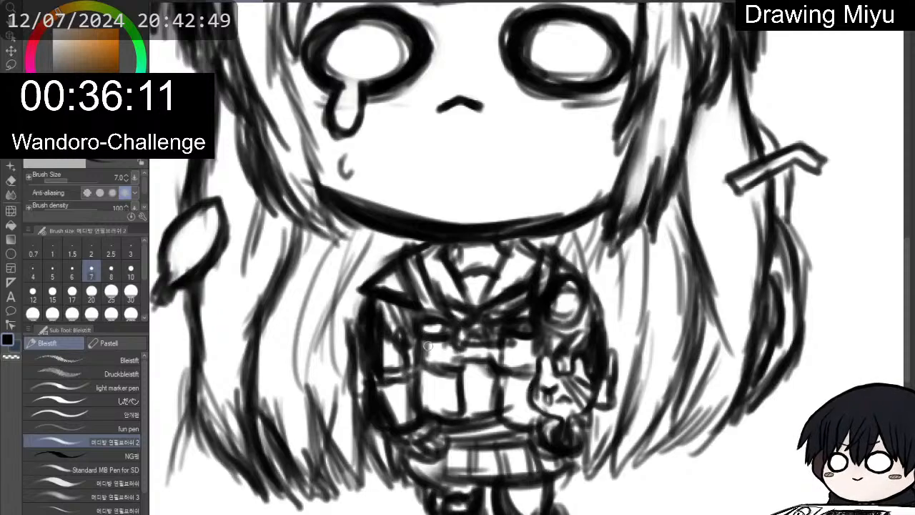
pyautogui.moveTo(495, 376)
pyautogui.mouseDown()
pyautogui.moveTo(503, 418)
pyautogui.moveTo(540, 424)
pyautogui.mouseUp()
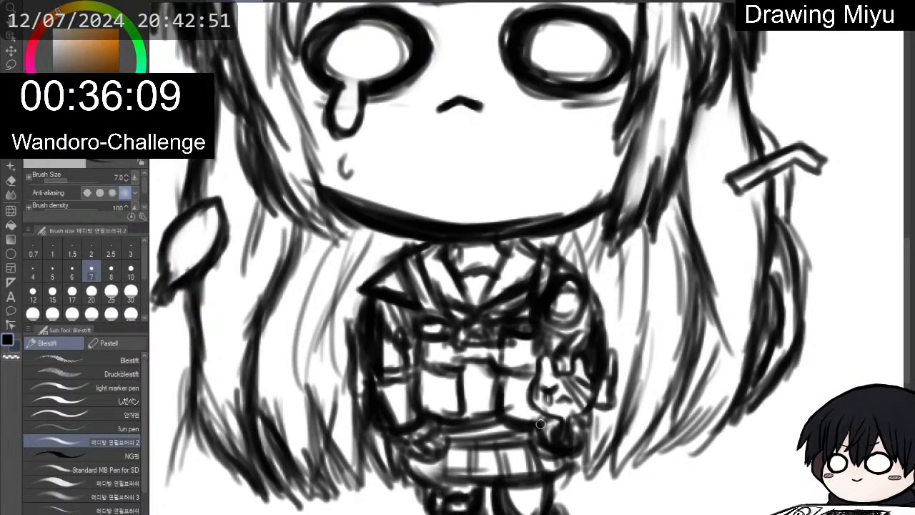
pyautogui.moveTo(468, 424)
pyautogui.mouseDown()
pyautogui.moveTo(505, 426)
pyautogui.moveTo(493, 431)
pyautogui.mouseUp()
pyautogui.moveTo(534, 389)
pyautogui.mouseDown()
pyautogui.moveTo(552, 419)
pyautogui.moveTo(584, 412)
pyautogui.mouseUp()
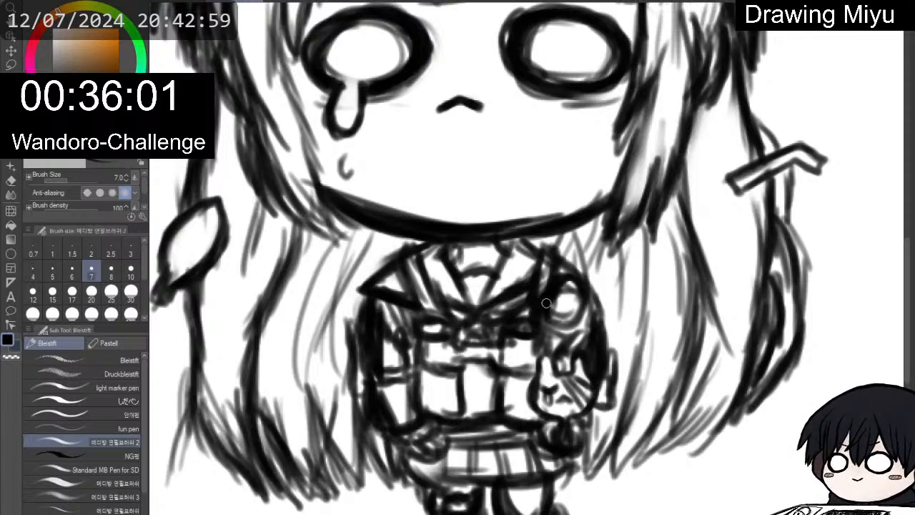
pyautogui.moveTo(555, 308)
pyautogui.mouseDown()
pyautogui.moveTo(578, 308)
pyautogui.moveTo(573, 275)
pyautogui.moveTo(567, 318)
pyautogui.moveTo(580, 310)
pyautogui.moveTo(581, 329)
pyautogui.moveTo(597, 316)
pyautogui.moveTo(606, 338)
pyautogui.moveTo(617, 330)
pyautogui.moveTo(605, 336)
pyautogui.moveTo(611, 318)
pyautogui.moveTo(614, 369)
pyautogui.moveTo(600, 327)
pyautogui.mouseUp()
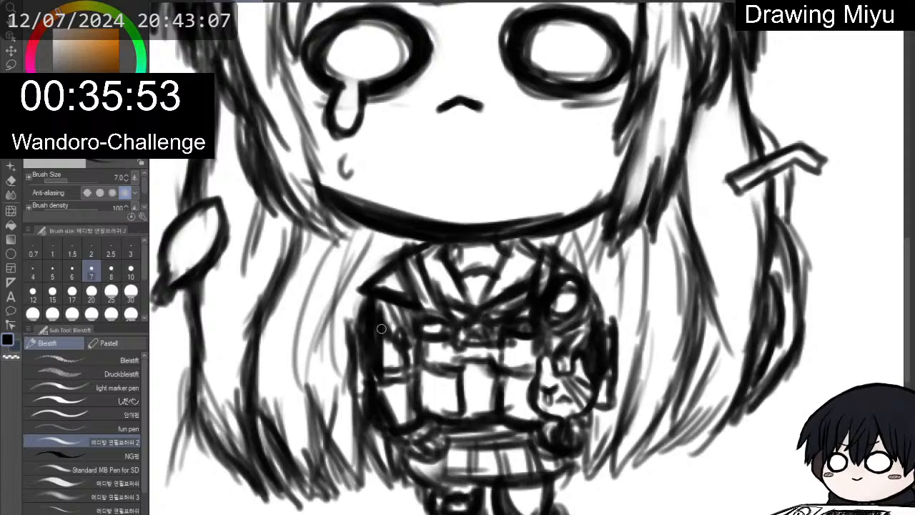
# Partly erase the dark lines on the left sleeve with the soft eraser and rework its details in pencil.
pyautogui.press('e')
pyautogui.moveTo(369, 329)
pyautogui.mouseDown()
pyautogui.moveTo(366, 354)
pyautogui.moveTo(376, 325)
pyautogui.moveTo(381, 355)
pyautogui.moveTo(380, 325)
pyautogui.moveTo(380, 363)
pyautogui.moveTo(398, 366)
pyautogui.moveTo(377, 331)
pyautogui.moveTo(367, 350)
pyautogui.moveTo(366, 334)
pyautogui.moveTo(371, 372)
pyautogui.moveTo(366, 362)
pyautogui.moveTo(402, 380)
pyautogui.mouseUp()
pyautogui.press('p')
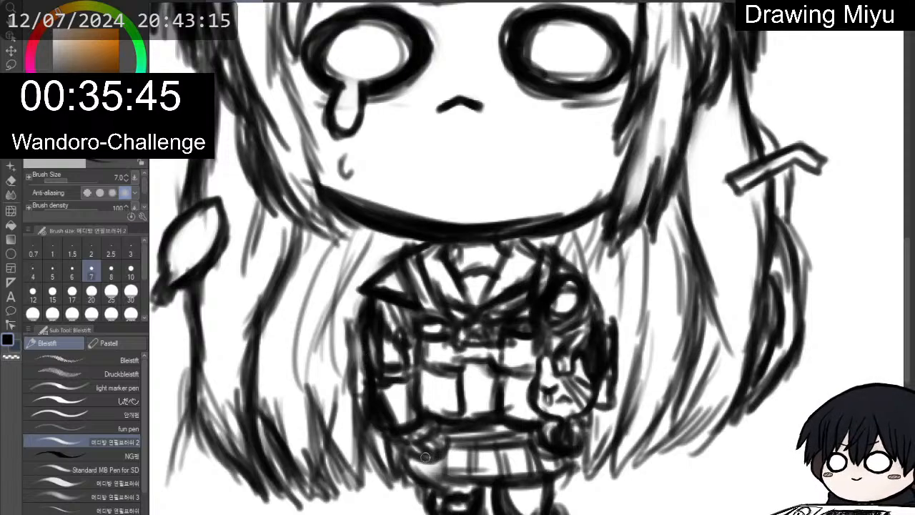
# Darken the skirt's waistband, hem and pleat lines below the vest.
pyautogui.moveTo(426, 457)
pyautogui.mouseDown()
pyautogui.moveTo(414, 475)
pyautogui.moveTo(442, 477)
pyautogui.moveTo(443, 443)
pyautogui.mouseUp()
pyautogui.moveTo(438, 478); pyautogui.dragTo(478, 482)
pyautogui.moveTo(469, 443)
pyautogui.mouseDown()
pyautogui.moveTo(494, 453)
pyautogui.moveTo(494, 464)
pyautogui.moveTo(497, 446)
pyautogui.moveTo(501, 486)
pyautogui.mouseUp()
pyautogui.moveTo(517, 439)
pyautogui.mouseDown()
pyautogui.moveTo(542, 476)
pyautogui.moveTo(568, 479)
pyautogui.mouseUp()
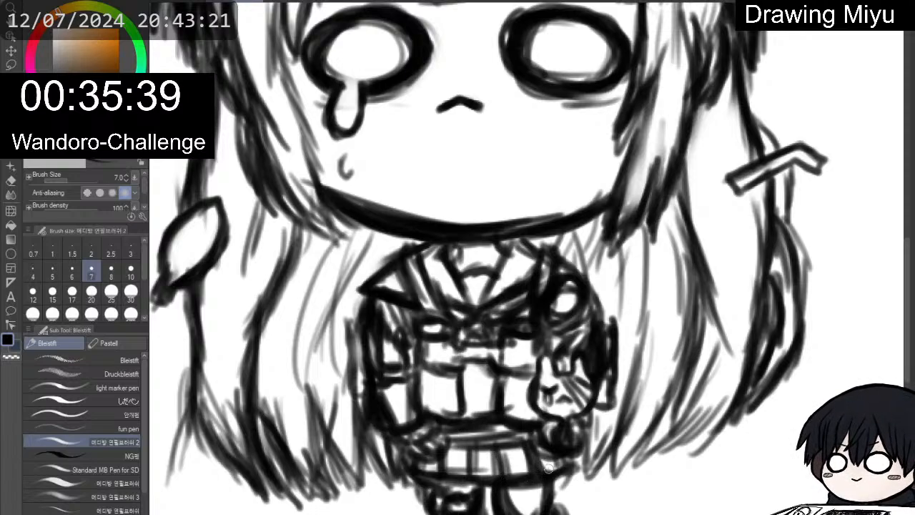
# Fill the whole canvas behind the sketch with the pale cream-pink colour.
pyautogui.scroll(-5, 550, 466)
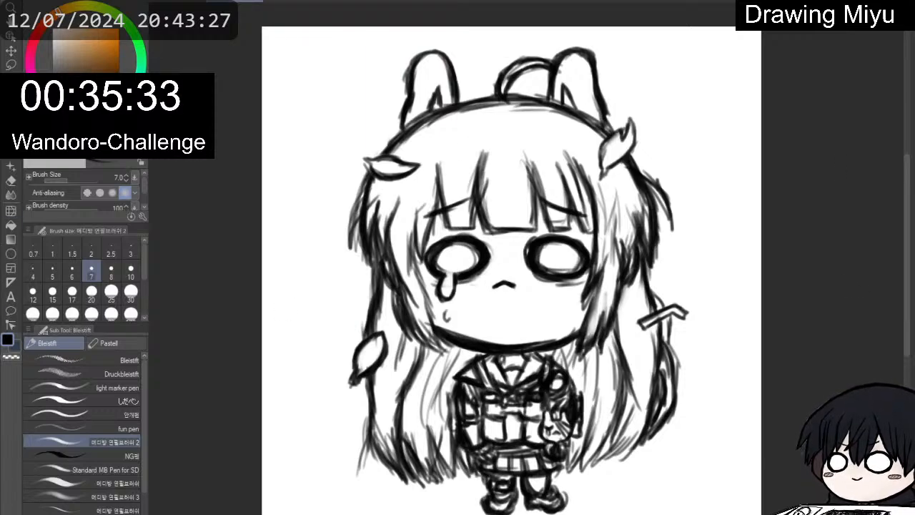
pyautogui.press('x')
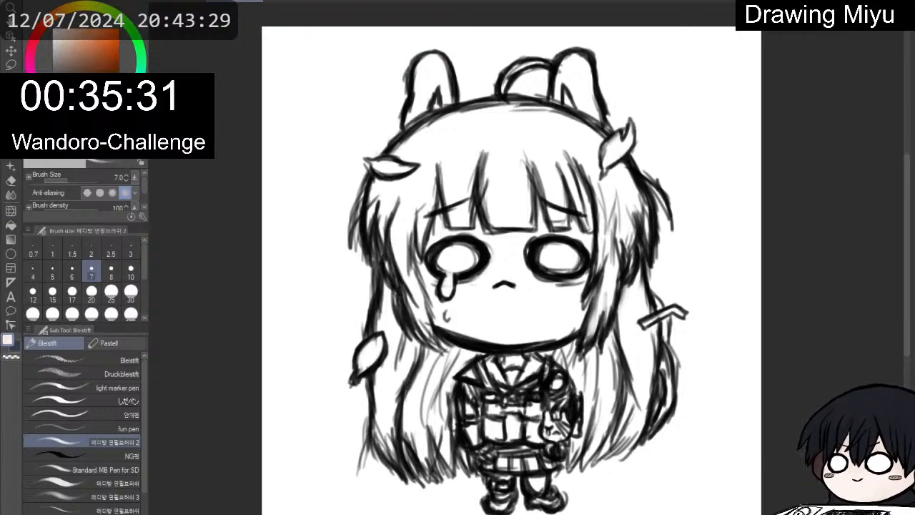
pyautogui.click(10, 225)
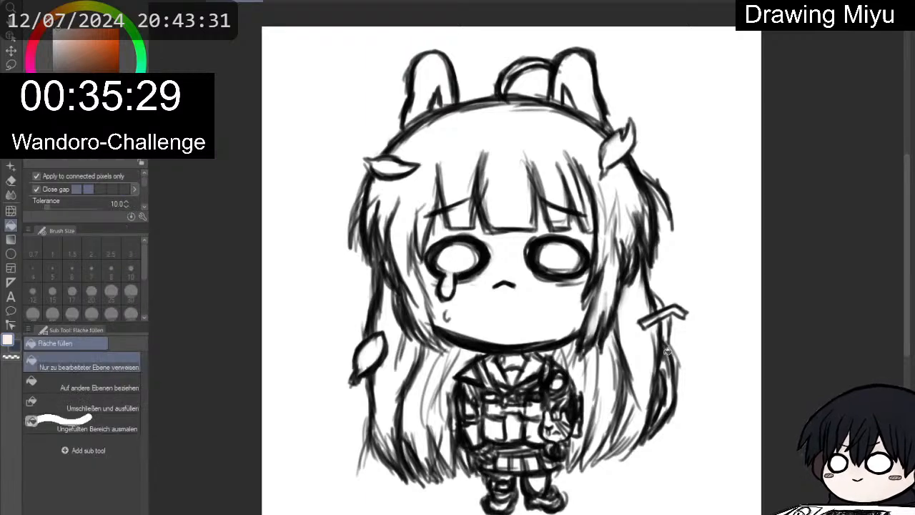
pyautogui.click(716, 394)
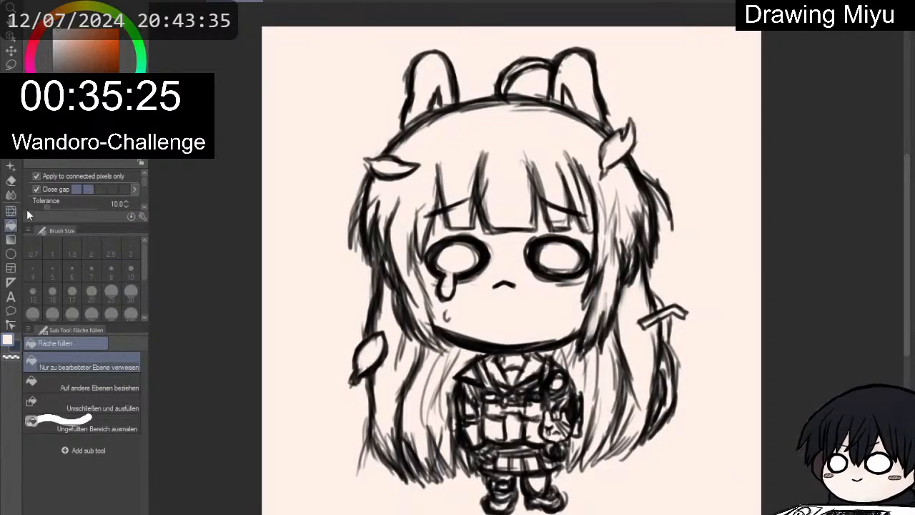
# Clear the pale fill outside the character using a transparent fill that refers to other layers.
pyautogui.click(82, 384)
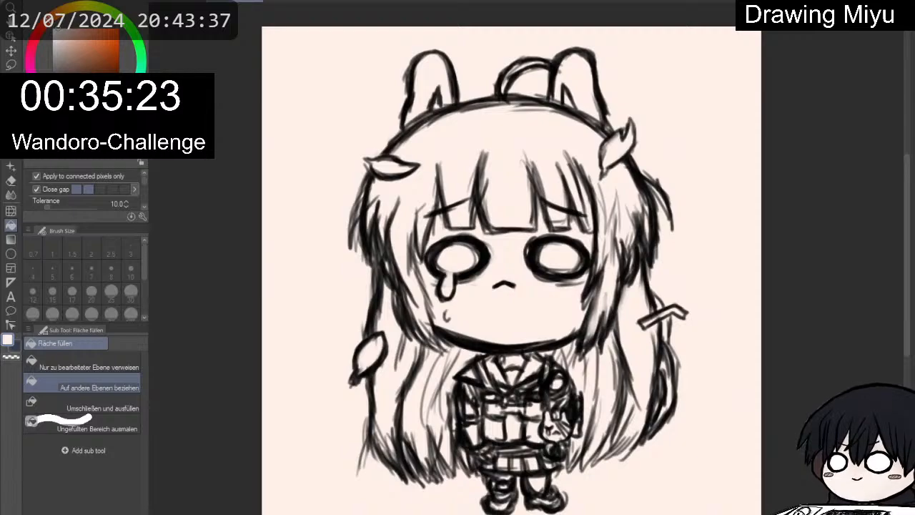
pyautogui.click(11, 357)
pyautogui.click(278, 192)
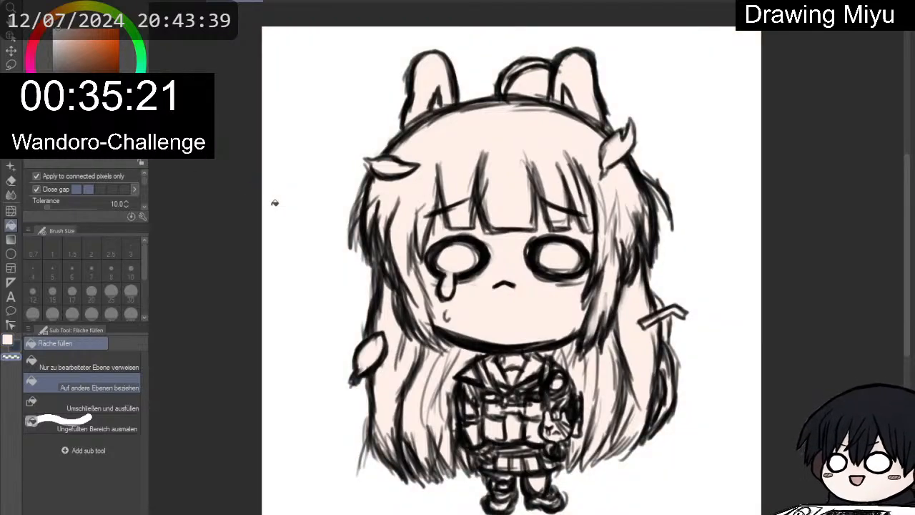
# Clear the pale fill from the gap under the curved hair tuft between the ears.
pyautogui.press('e')
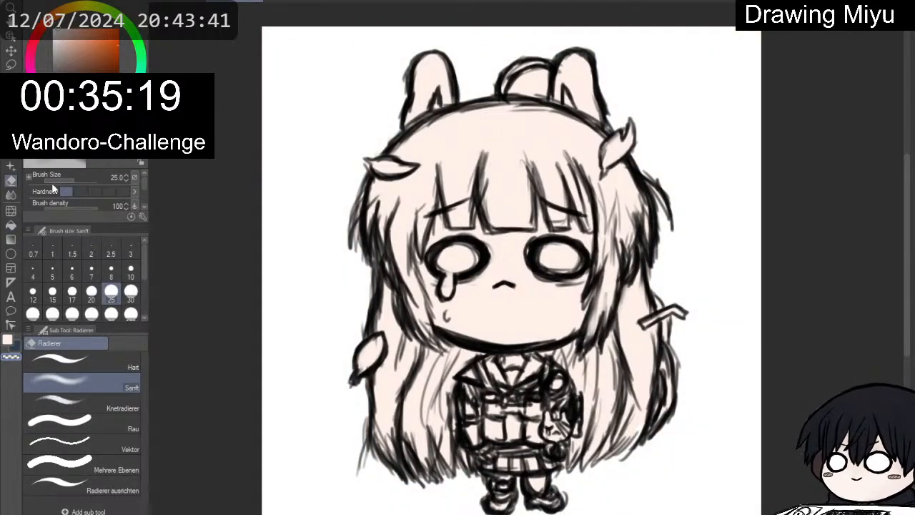
pyautogui.click(11, 224)
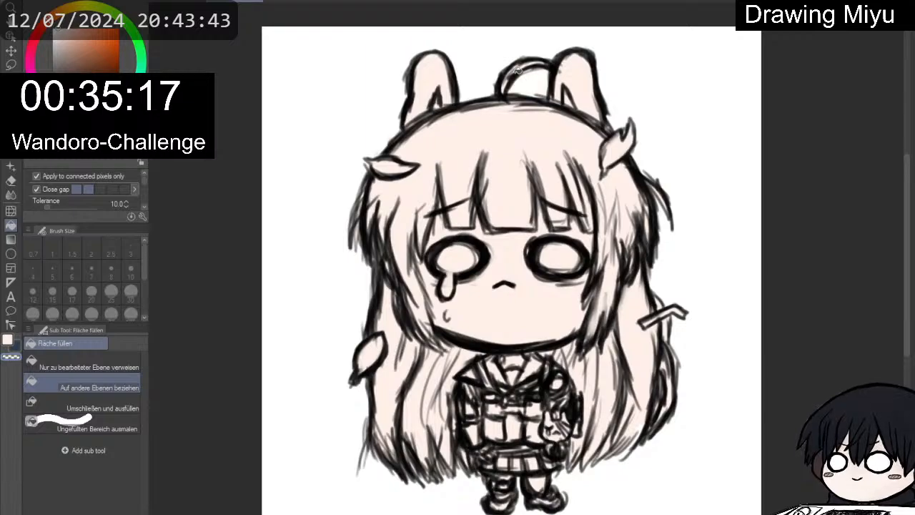
pyautogui.press('e')
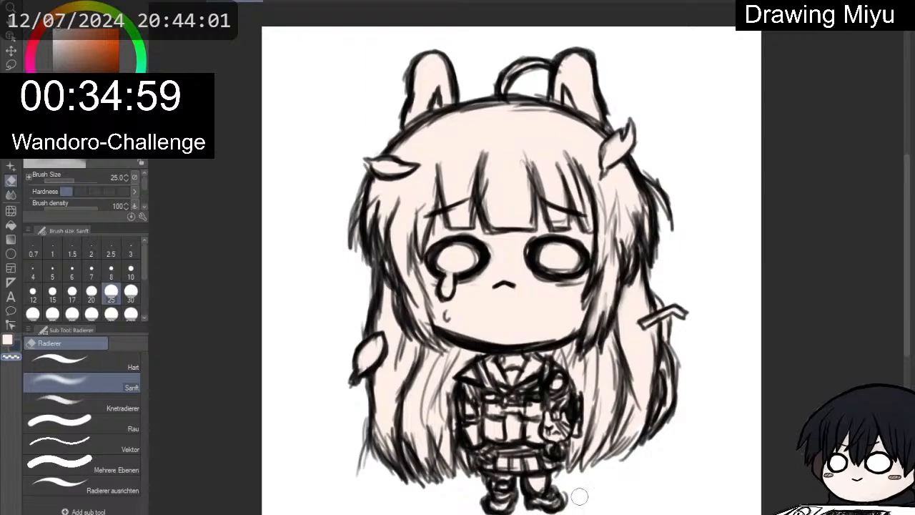
# Darken the lower hair tips on both sides of the body with the size 7 pencil brush.
pyautogui.press('p')
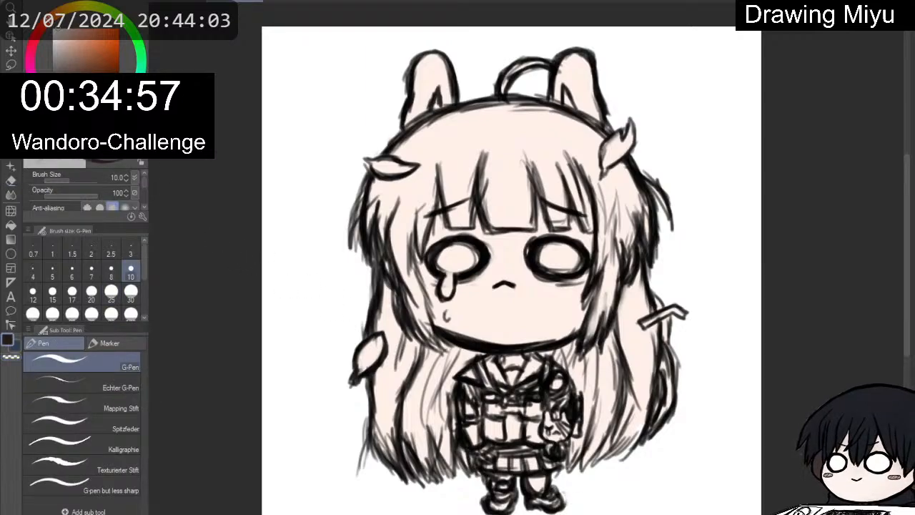
pyautogui.press('p')
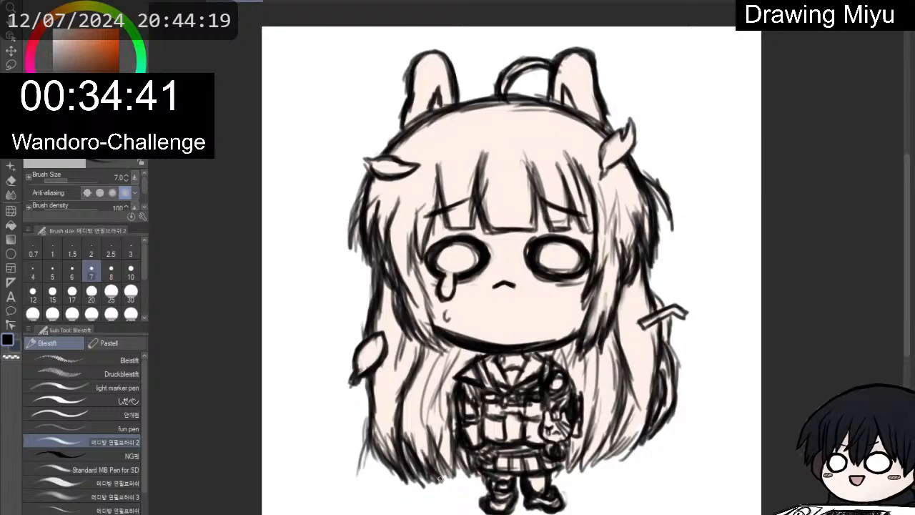
pyautogui.moveTo(431, 434)
pyautogui.mouseDown()
pyautogui.moveTo(455, 474)
pyautogui.moveTo(452, 434)
pyautogui.moveTo(468, 475)
pyautogui.mouseUp()
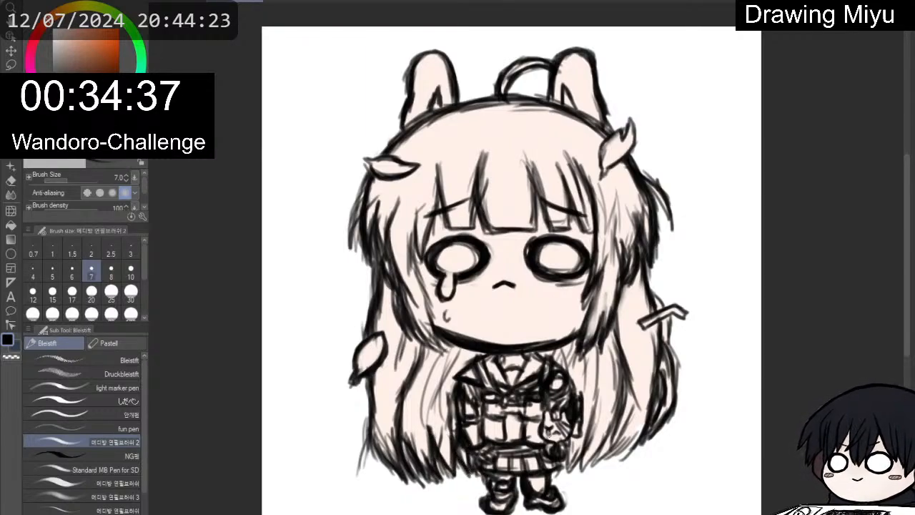
pyautogui.moveTo(570, 468)
pyautogui.mouseDown()
pyautogui.moveTo(589, 447)
pyautogui.moveTo(598, 387)
pyautogui.moveTo(586, 430)
pyautogui.mouseUp()
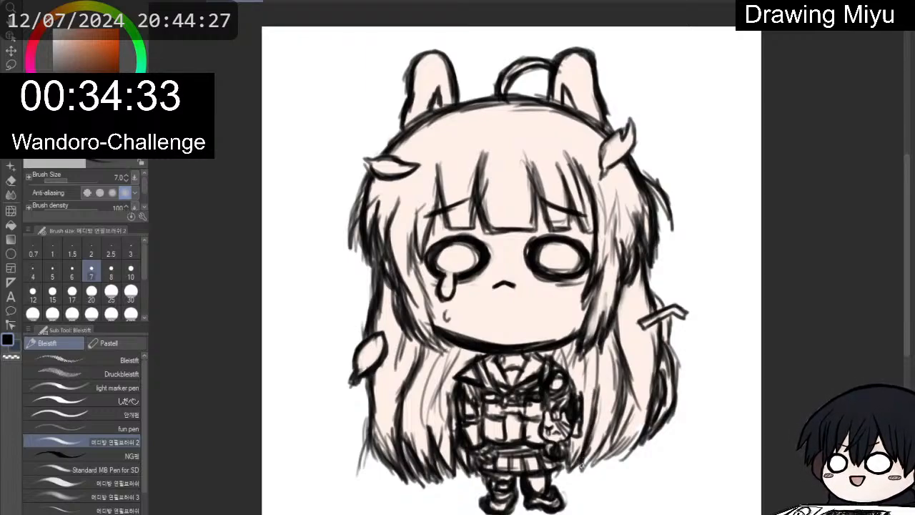
pyautogui.moveTo(581, 465); pyautogui.dragTo(612, 403)
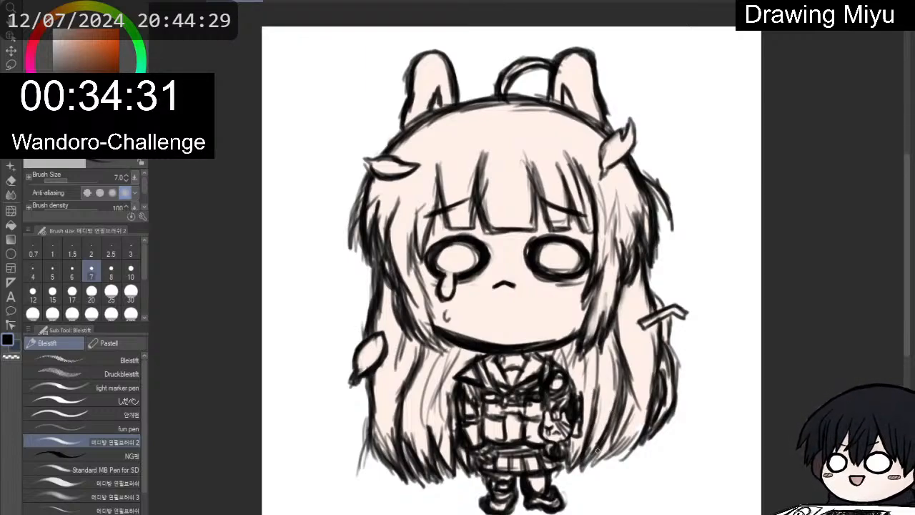
pyautogui.moveTo(598, 450); pyautogui.dragTo(627, 439)
pyautogui.moveTo(616, 449); pyautogui.dragTo(655, 402)
pyautogui.moveTo(635, 432); pyautogui.dragTo(651, 412)
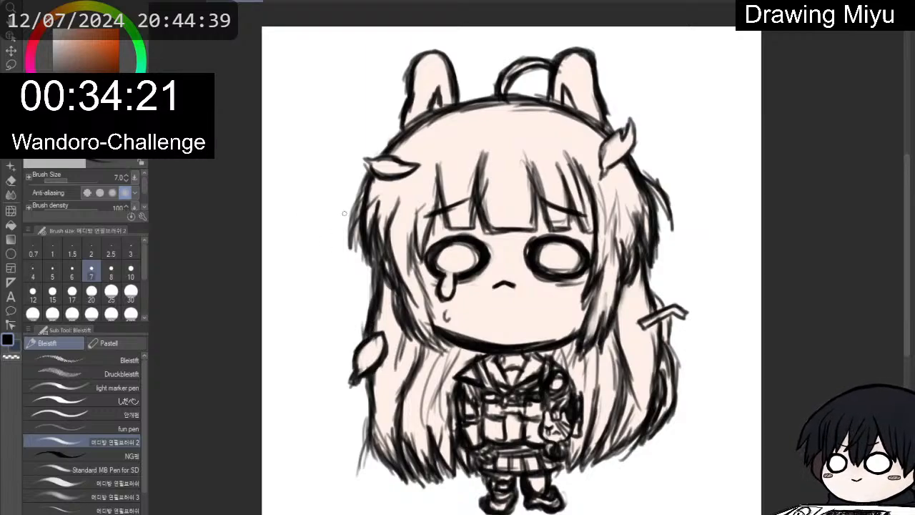
# Thicken the hair tufts on both sides of the head, then darken the right leaf ornament and the curved tuft's outline.
pyautogui.moveTo(354, 213); pyautogui.dragTo(344, 246)
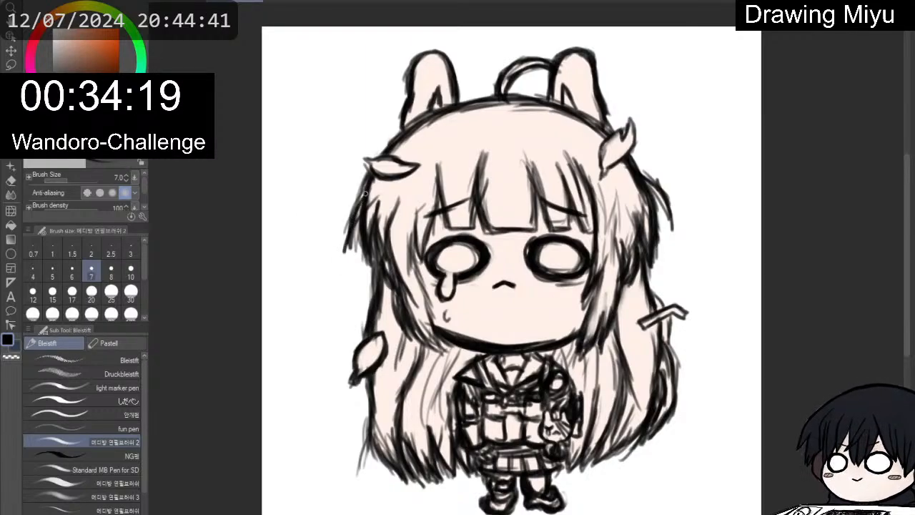
pyautogui.moveTo(366, 185); pyautogui.dragTo(344, 249)
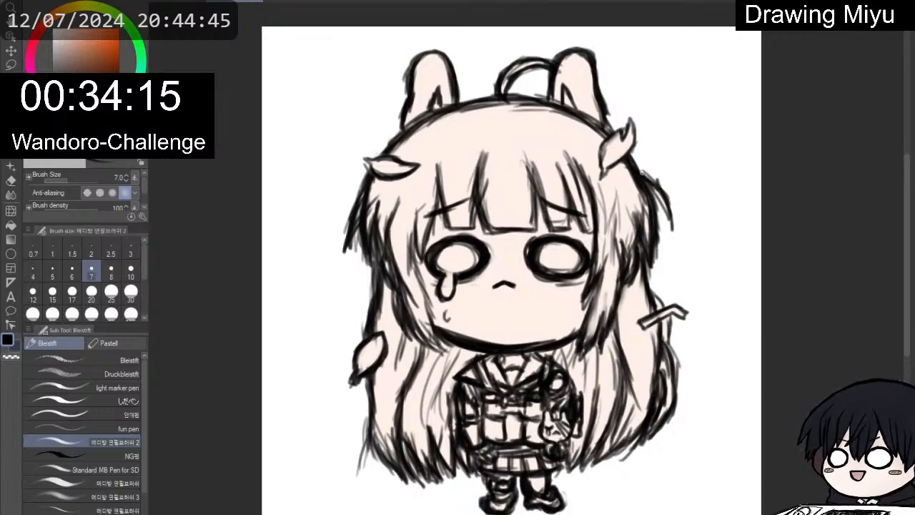
pyautogui.moveTo(640, 171)
pyautogui.mouseDown()
pyautogui.moveTo(672, 227)
pyautogui.moveTo(648, 179)
pyautogui.moveTo(651, 229)
pyautogui.mouseUp()
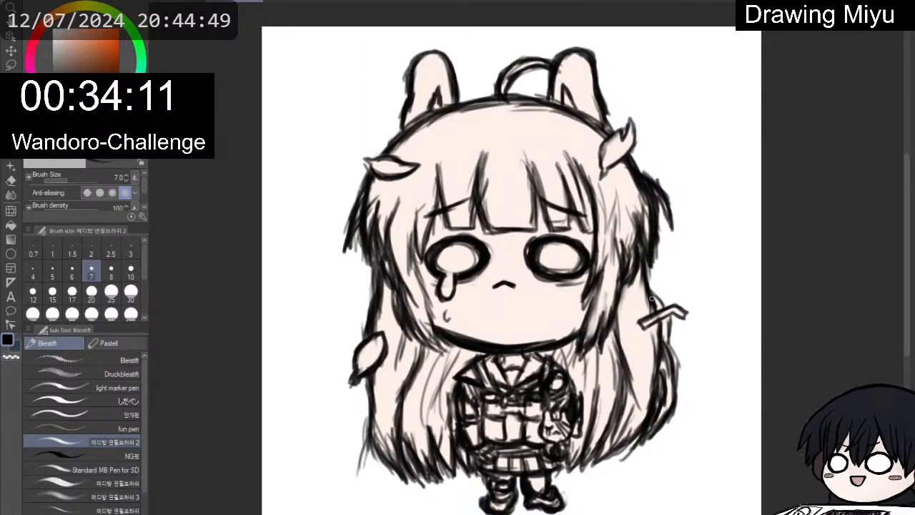
pyautogui.press('e')
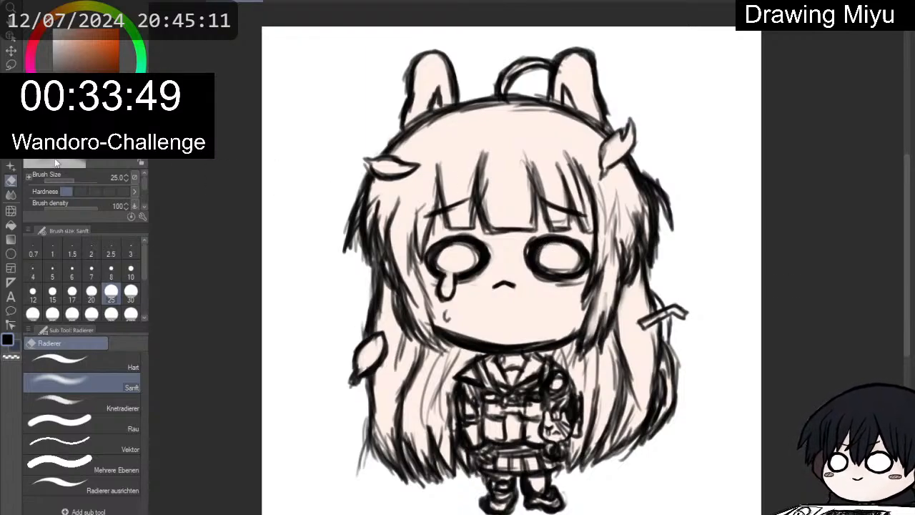
pyautogui.press('p')
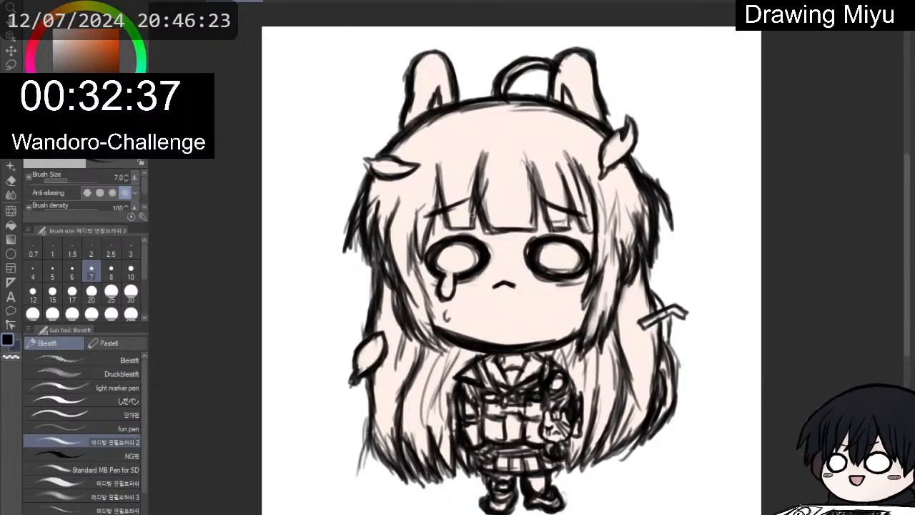
# Erase stray lines inside the teardrop under the left eye and tidy its outline.
pyautogui.scroll(3, 487, 230)
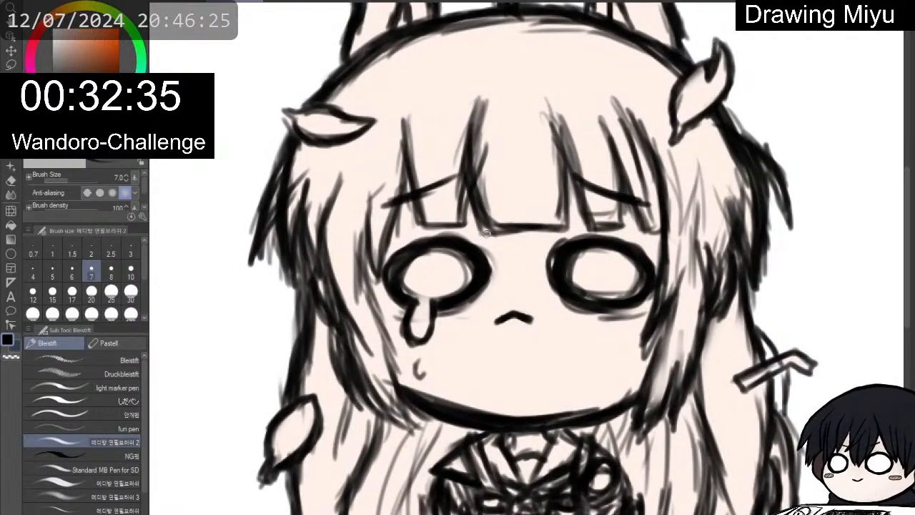
pyautogui.press('e')
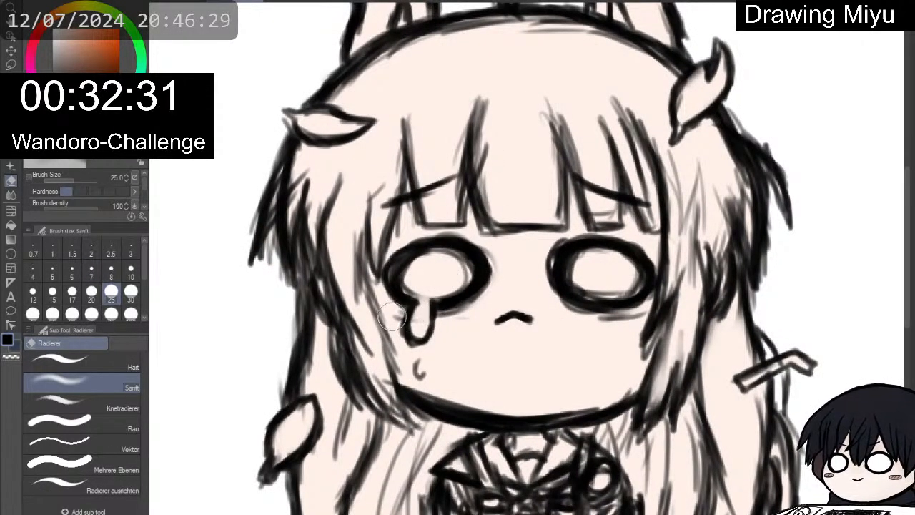
pyautogui.moveTo(419, 325); pyautogui.dragTo(422, 319)
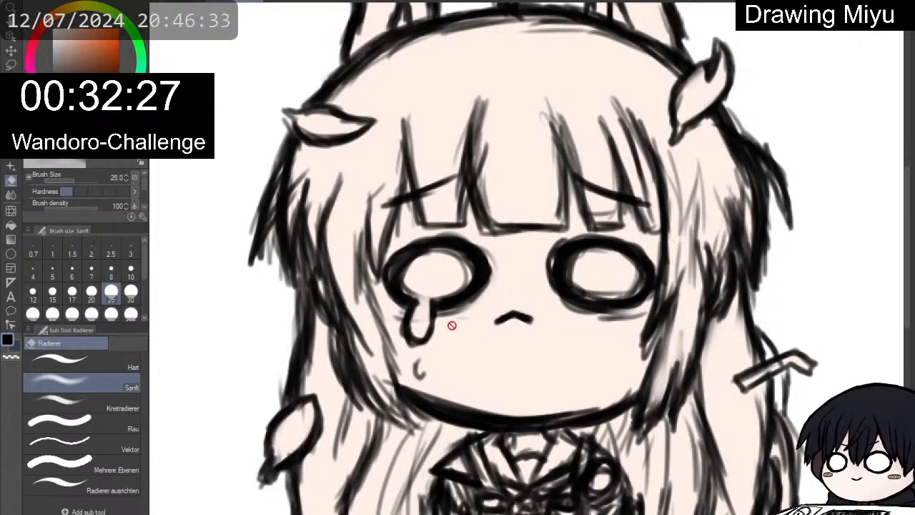
pyautogui.moveTo(424, 320)
pyautogui.mouseDown()
pyautogui.moveTo(423, 311)
pyautogui.moveTo(405, 327)
pyautogui.moveTo(406, 337)
pyautogui.moveTo(423, 345)
pyautogui.moveTo(430, 299)
pyautogui.mouseUp()
pyautogui.press('p')
# Clean up the inner edges of both eye outlines with the soft eraser at size 25.
pyautogui.press('e')
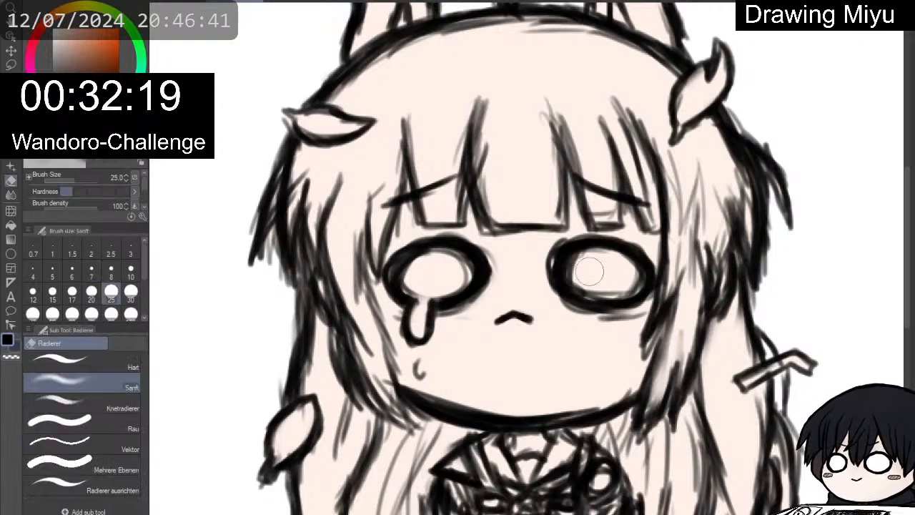
pyautogui.moveTo(589, 270)
pyautogui.mouseDown()
pyautogui.moveTo(607, 285)
pyautogui.moveTo(590, 276)
pyautogui.moveTo(599, 268)
pyautogui.moveTo(574, 264)
pyautogui.mouseUp()
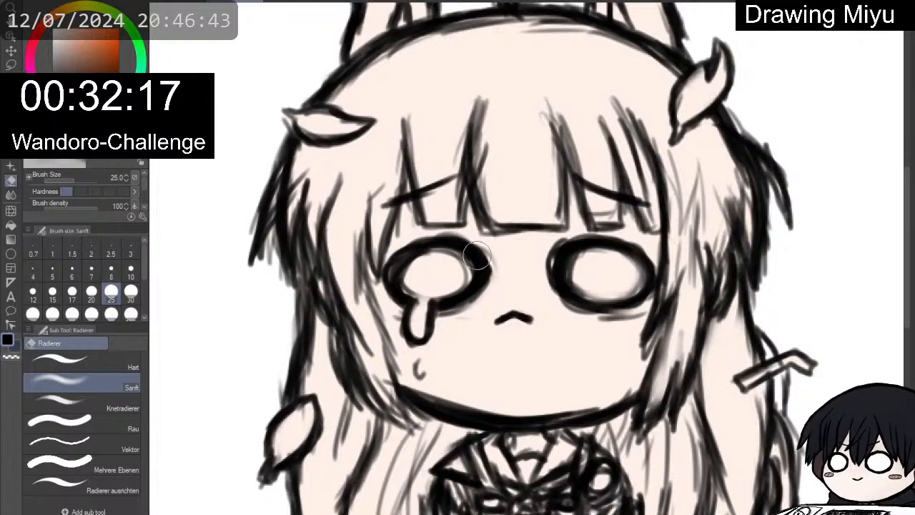
pyautogui.moveTo(424, 271)
pyautogui.mouseDown()
pyautogui.moveTo(452, 268)
pyautogui.moveTo(425, 294)
pyautogui.moveTo(420, 278)
pyautogui.moveTo(443, 264)
pyautogui.moveTo(453, 271)
pyautogui.mouseUp()
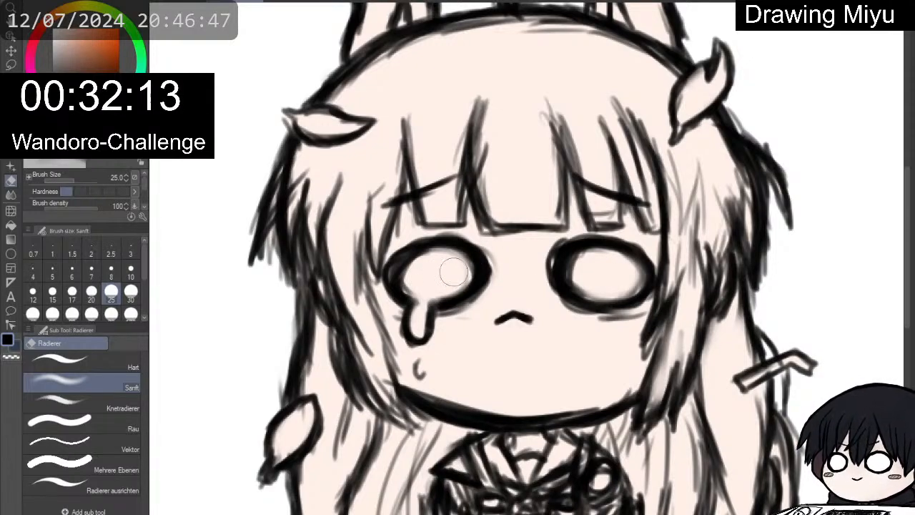
pyautogui.moveTo(570, 257)
pyautogui.mouseDown()
pyautogui.moveTo(613, 289)
pyautogui.moveTo(609, 268)
pyautogui.mouseUp()
pyautogui.press('p')
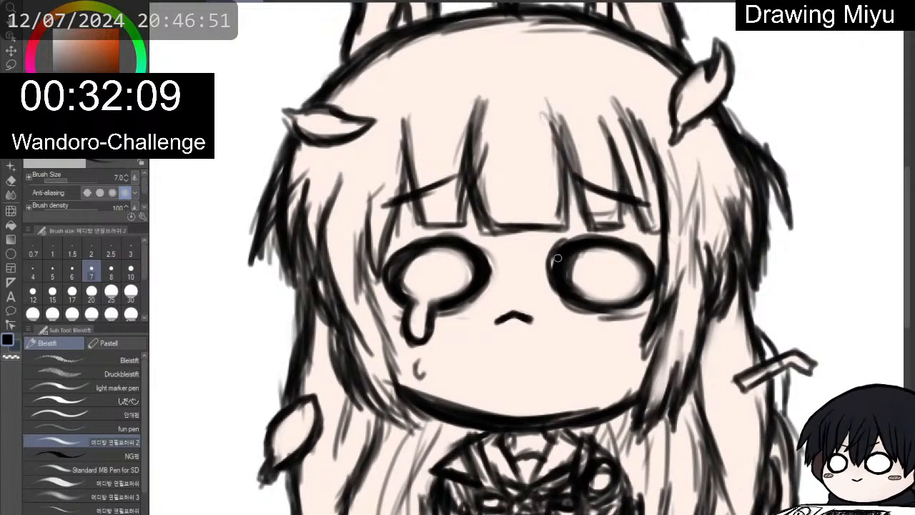
# Thicken the right eye's outline and darken the lower edges of the bangs with the size 7 pencil brush.
pyautogui.moveTo(589, 251)
pyautogui.mouseDown()
pyautogui.moveTo(629, 255)
pyautogui.moveTo(642, 291)
pyautogui.moveTo(628, 301)
pyautogui.mouseUp()
pyautogui.moveTo(566, 280)
pyautogui.mouseDown()
pyautogui.moveTo(614, 303)
pyautogui.moveTo(597, 301)
pyautogui.moveTo(629, 292)
pyautogui.mouseUp()
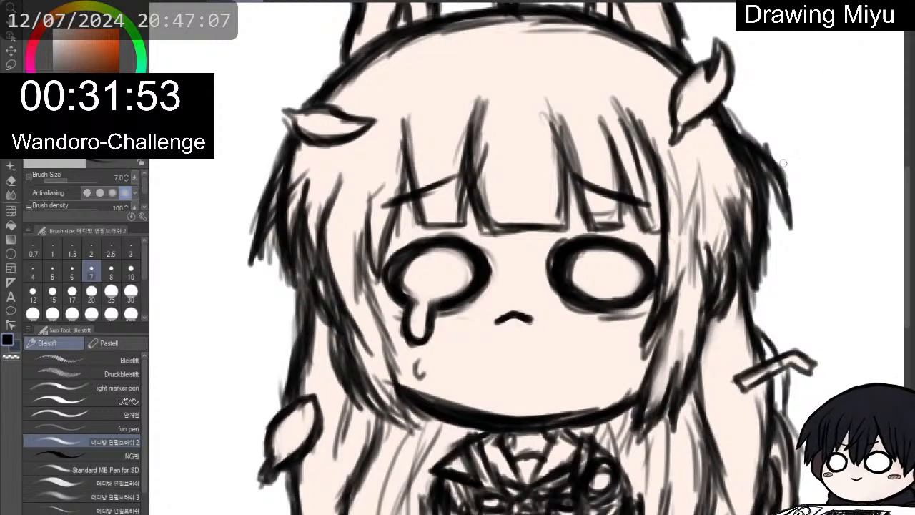
pyautogui.press('e')
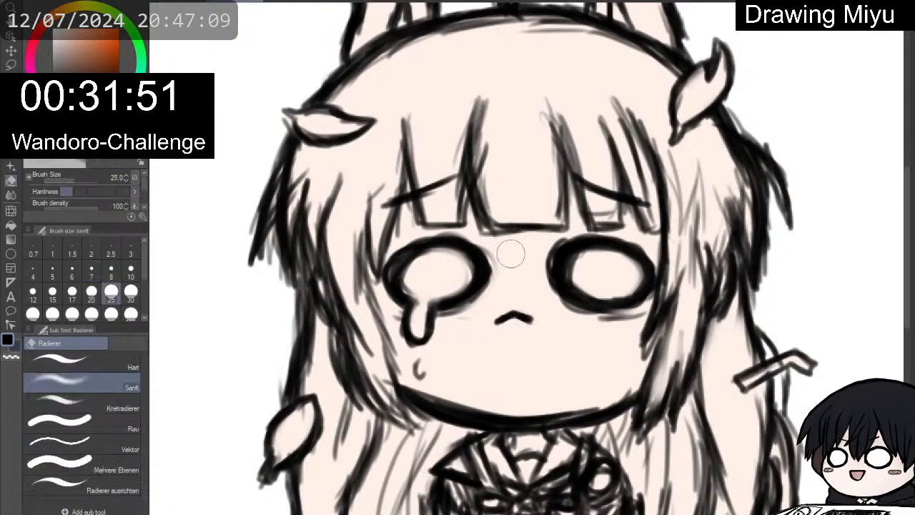
pyautogui.press('p')
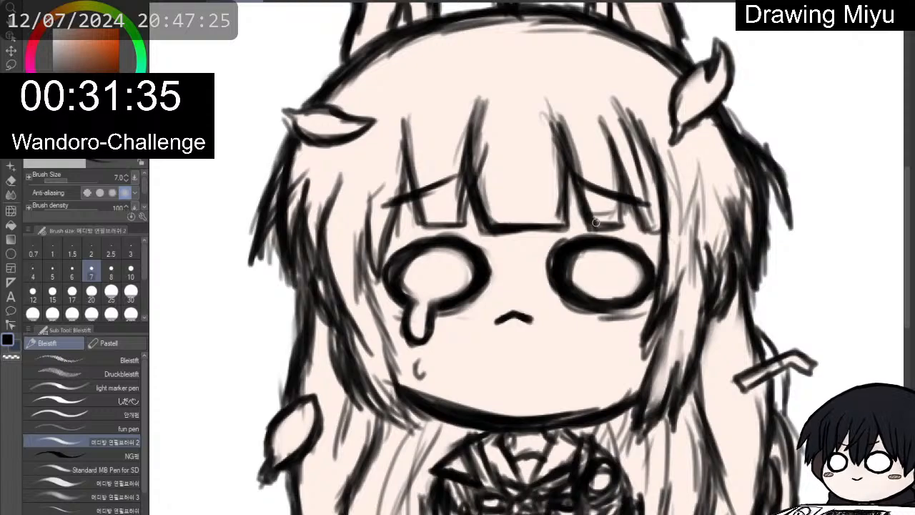
# Fill the insides of both eyes and the teardrop with white sampled from the canvas background.
pyautogui.scroll(-3, 612, 222)
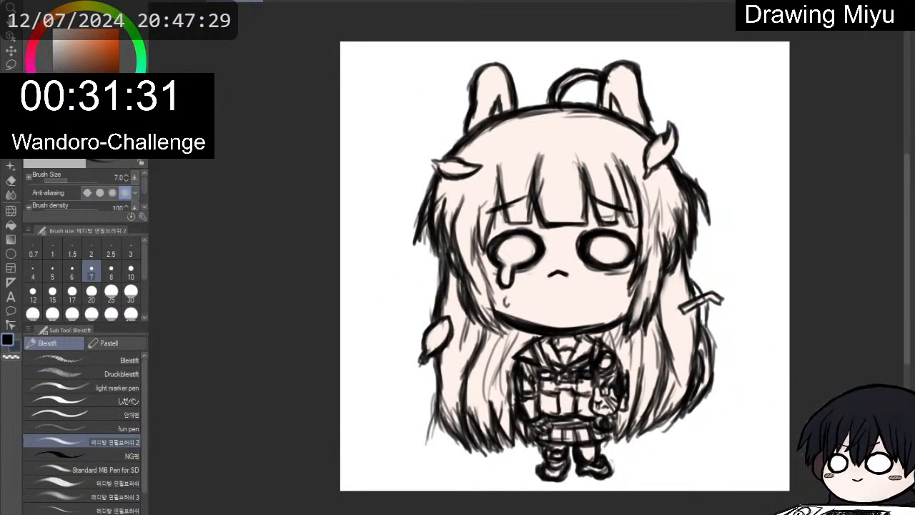
pyautogui.scroll(1, 784, 288)
pyautogui.keyDown('alt'); pyautogui.click(256, 119); pyautogui.keyUp('alt')
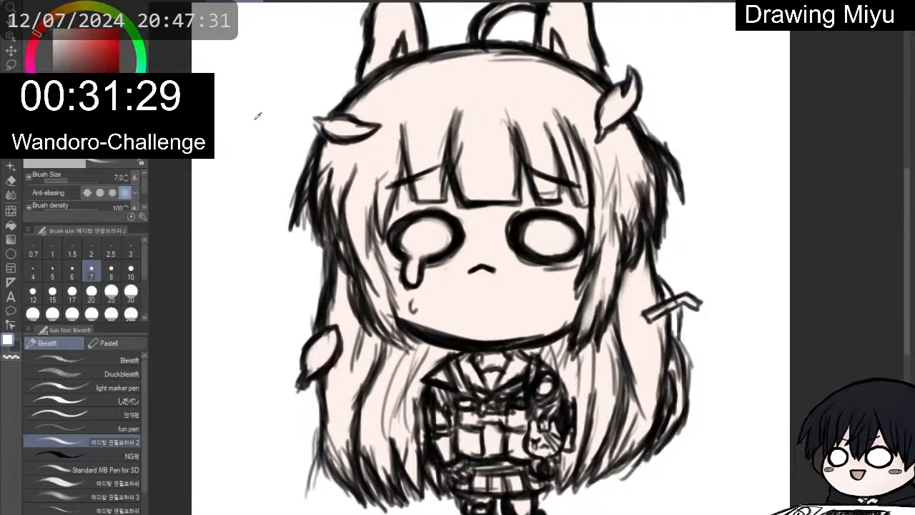
pyautogui.press('g')
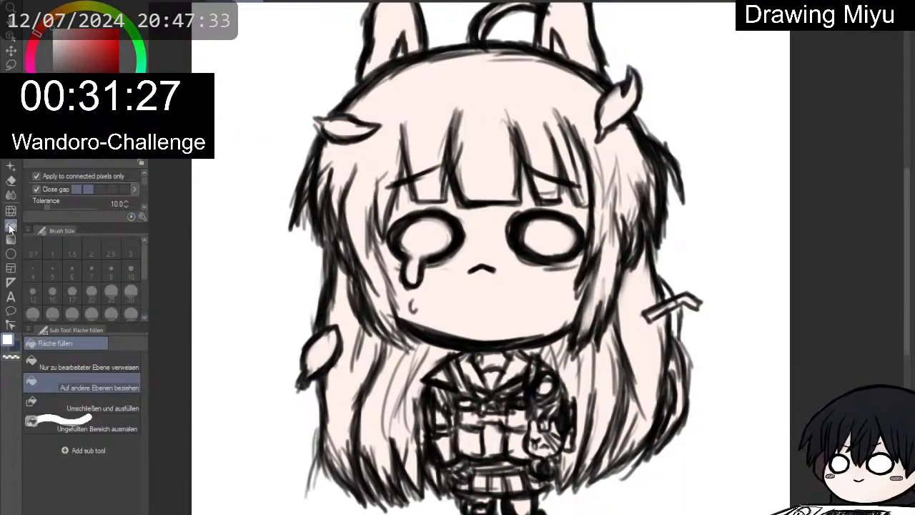
pyautogui.click(398, 236)
pyautogui.click(559, 223)
pyautogui.scroll(2, 559, 226)
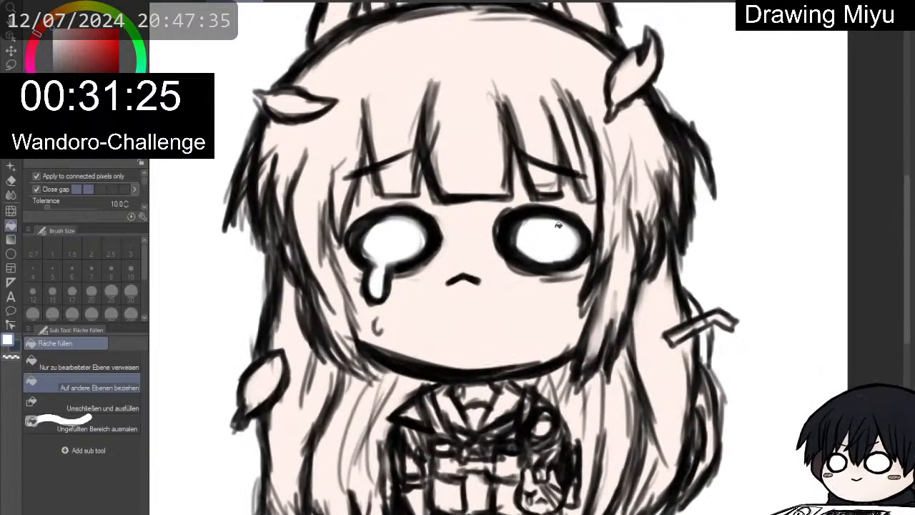
# Fill the right hair leaf with orange, the lower-left leaf with brown and the upper-left leaf with olive yellow.
pyautogui.press('p')
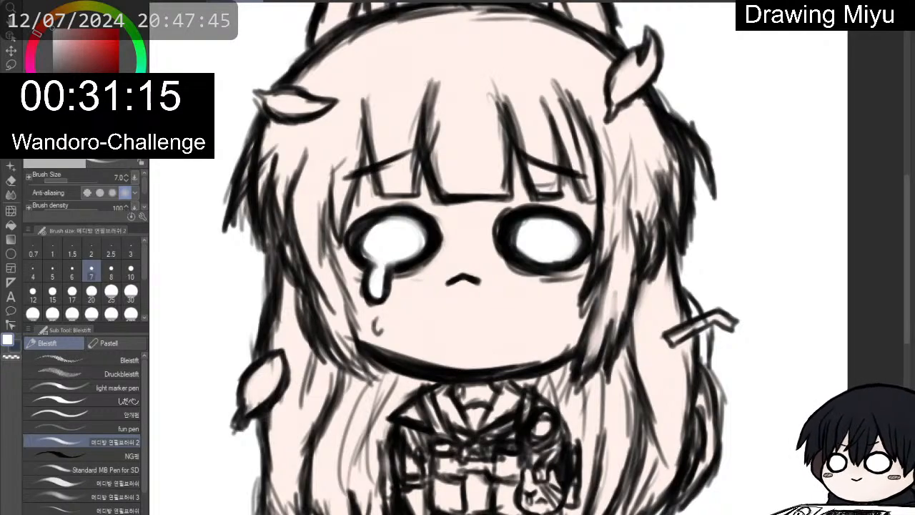
pyautogui.click(11, 224)
pyautogui.click(640, 84)
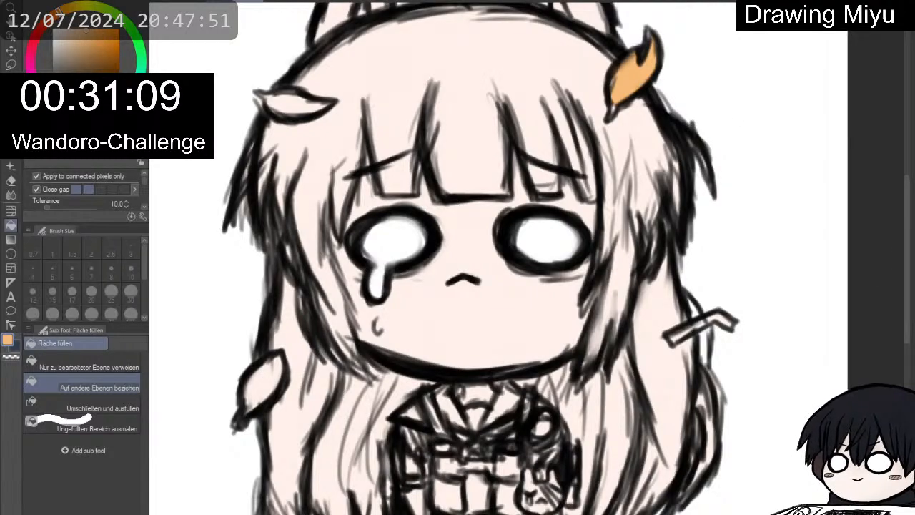
pyautogui.click(77, 50)
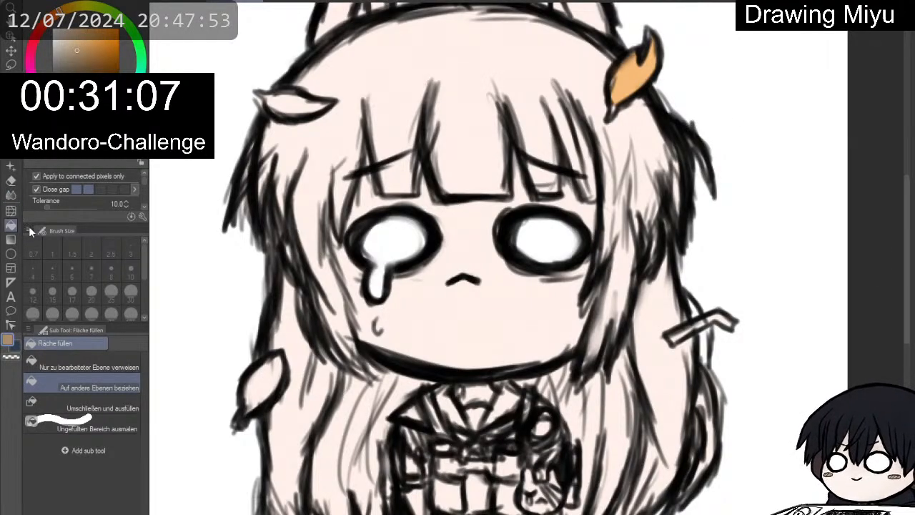
pyautogui.click(263, 379)
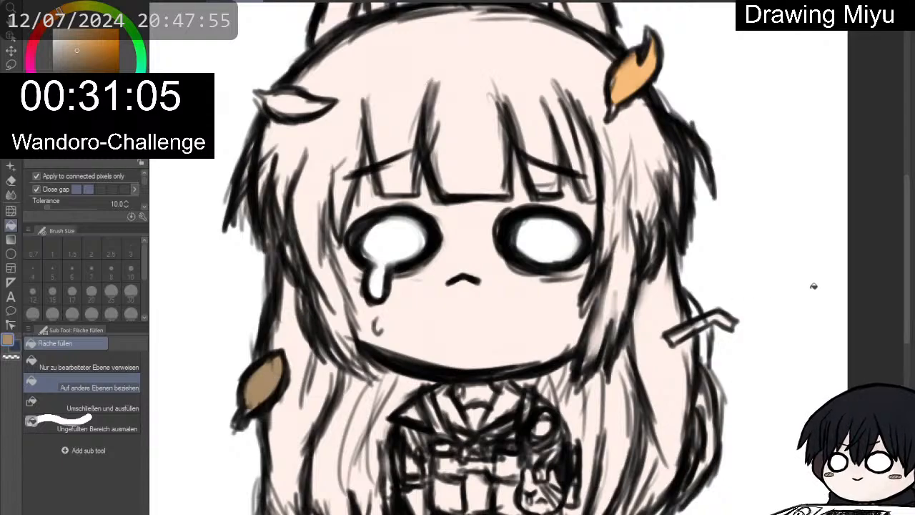
pyautogui.click(73, 7)
pyautogui.click(77, 45)
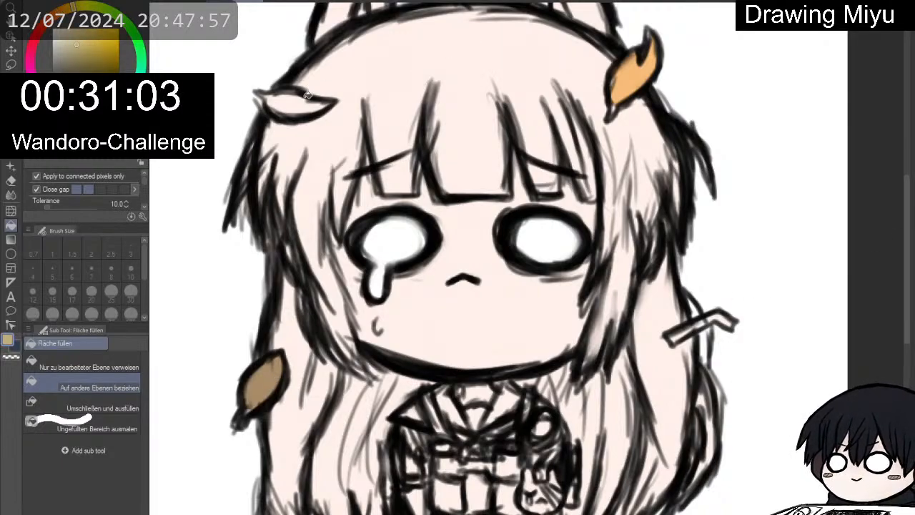
pyautogui.click(306, 96)
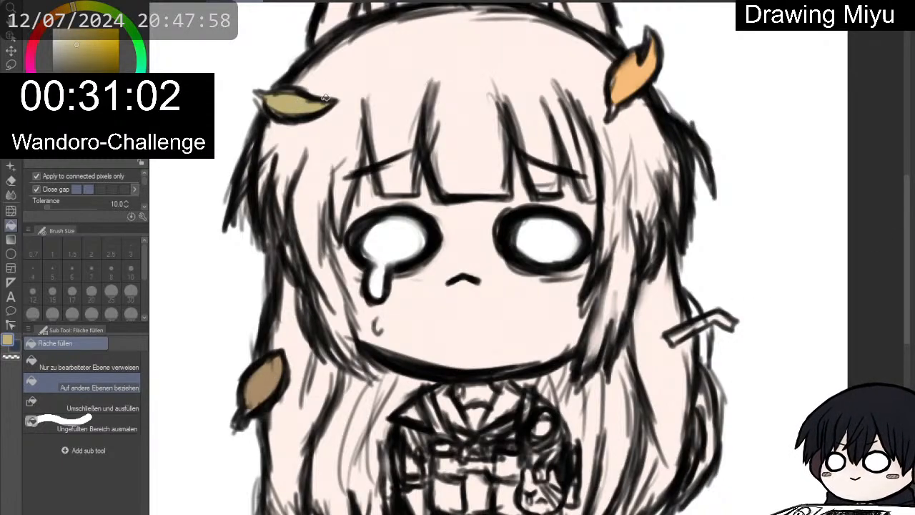
# Fill the top of the hair and the long strands on the right side with a muted greyish purple.
pyautogui.click(62, 59)
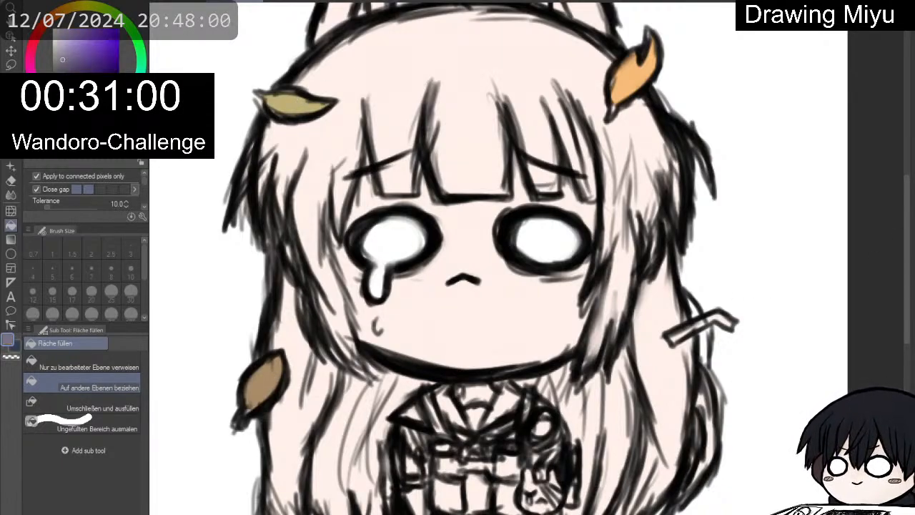
pyautogui.click(481, 33)
pyautogui.click(627, 149)
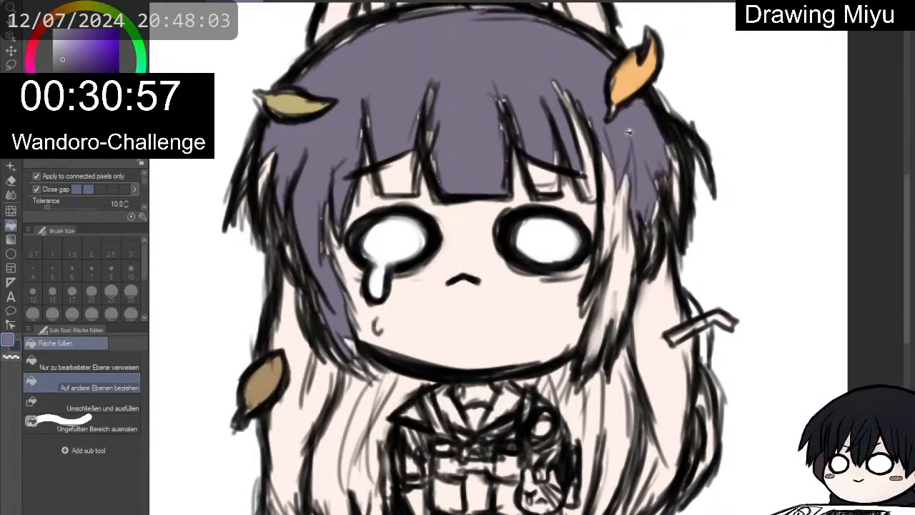
pyautogui.click(658, 300)
pyautogui.click(628, 279)
pyautogui.click(610, 211)
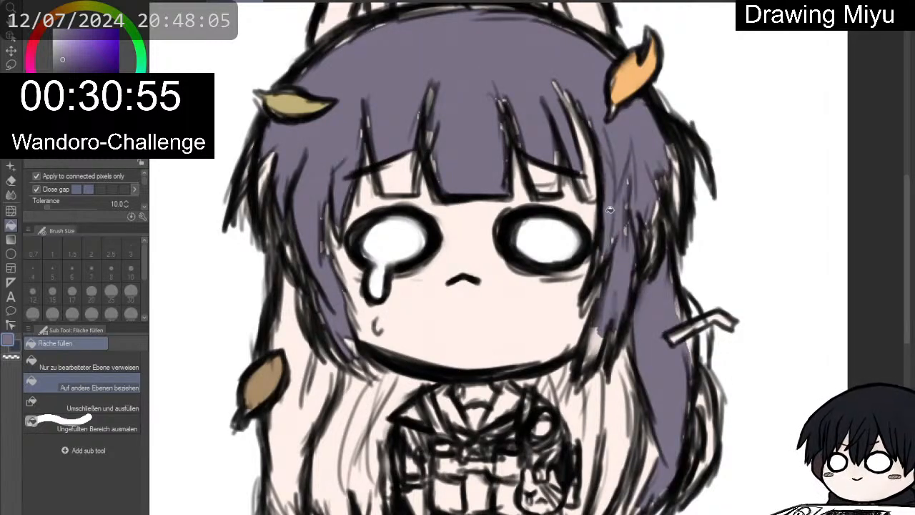
# Fill the remaining tips of the bangs and the long left hair strand with the same greyish purple.
pyautogui.click(401, 177)
pyautogui.click(536, 175)
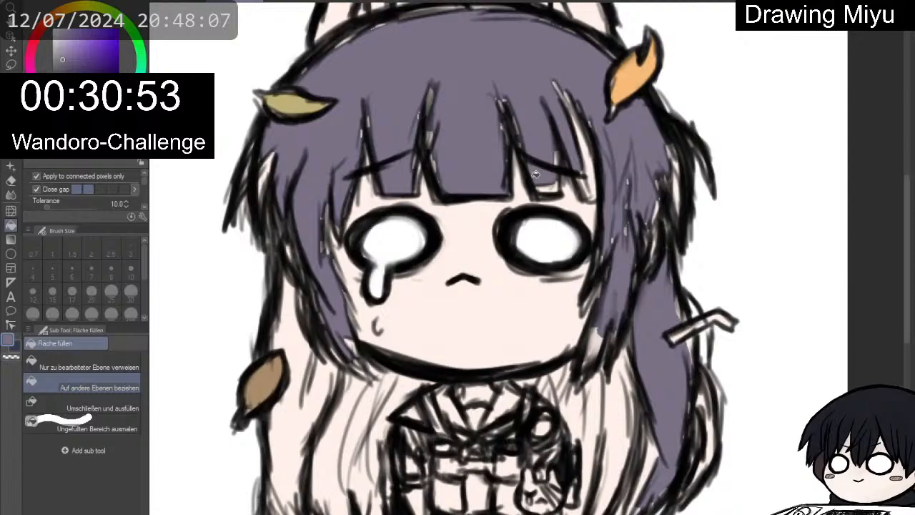
pyautogui.click(583, 167)
pyautogui.click(290, 313)
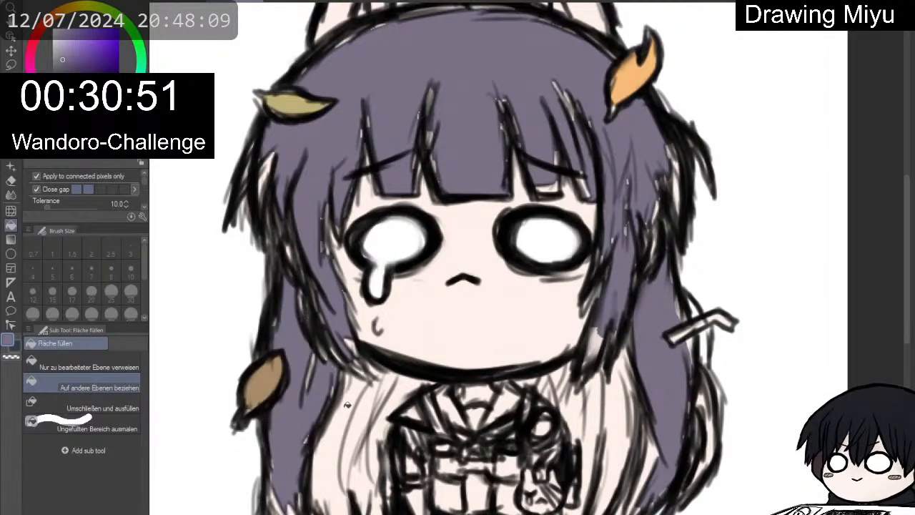
# Fill the lower hair sections on both sides of the body with the greyish purple.
pyautogui.scroll(-2, 371, 365)
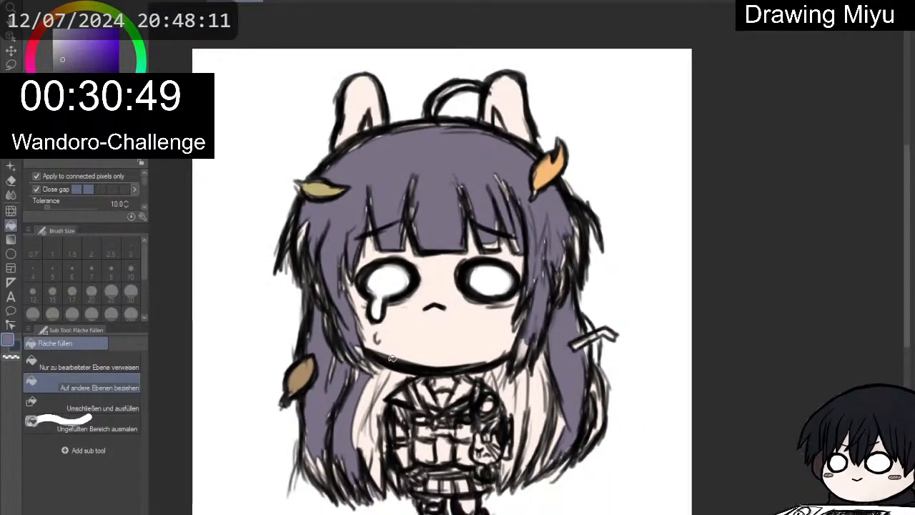
pyautogui.click(367, 394)
pyautogui.click(393, 385)
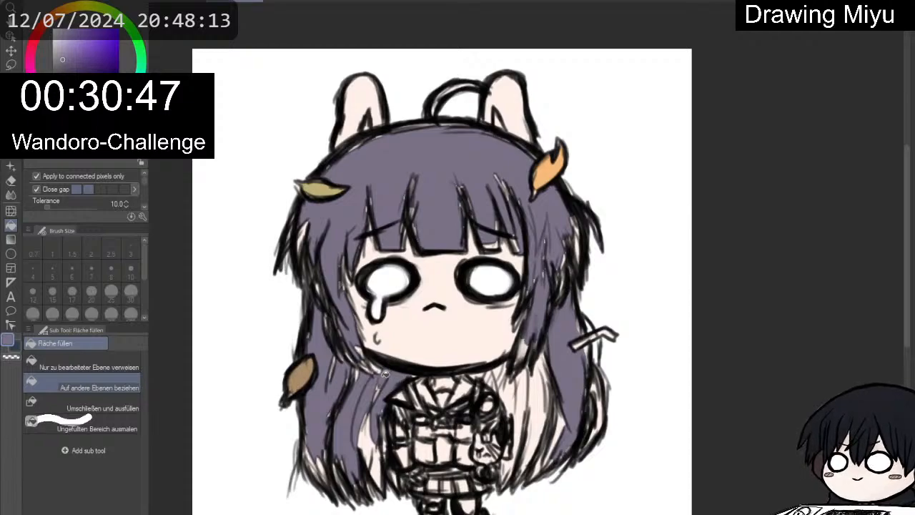
pyautogui.click(366, 429)
pyautogui.click(509, 392)
pyautogui.click(536, 393)
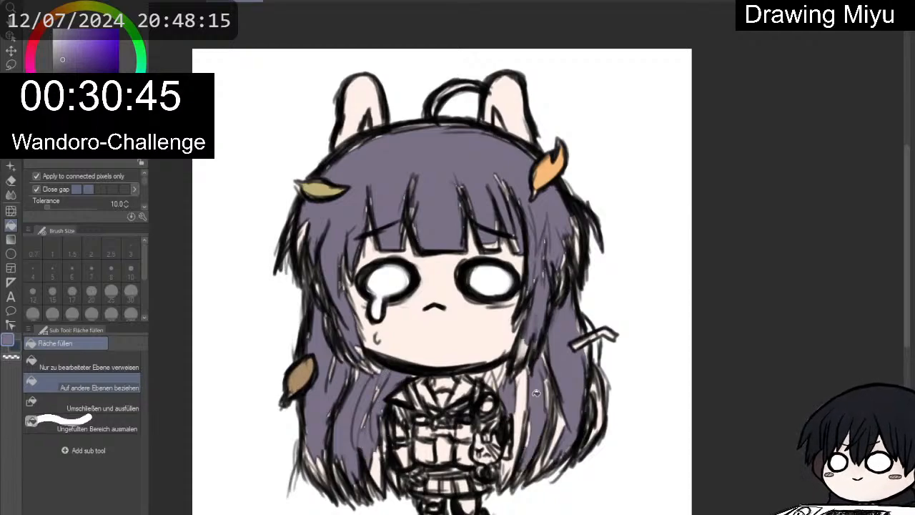
pyautogui.click(527, 396)
pyautogui.click(596, 406)
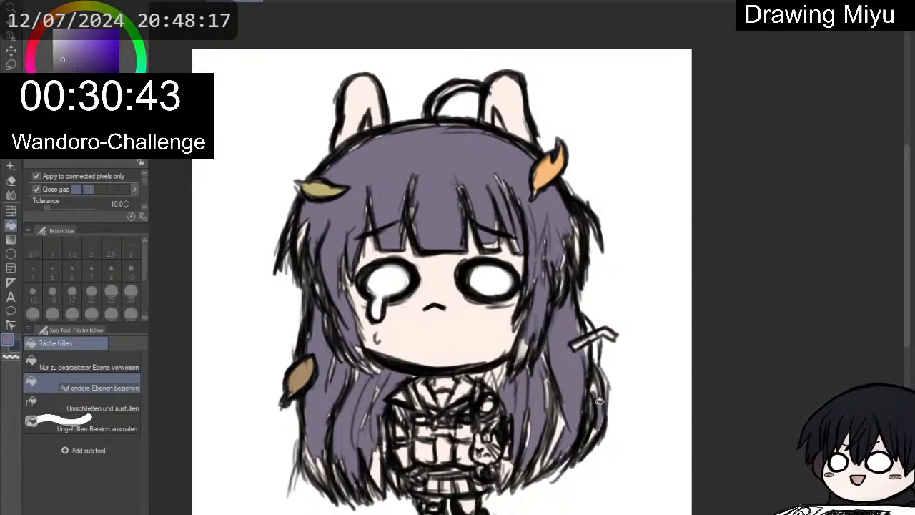
pyautogui.click(562, 425)
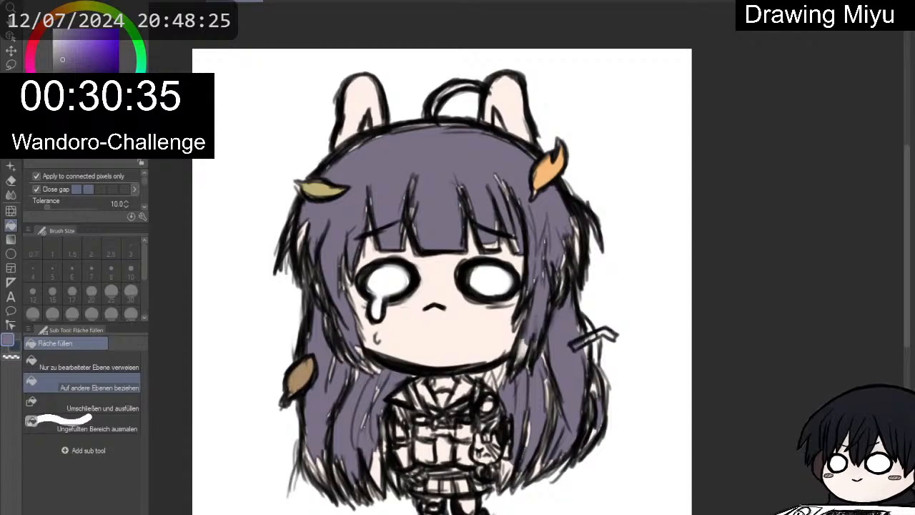
# Colour the twig stuck in the right side of the hair dark brownish grey with the size 7 pencil brush.
pyautogui.keyDown('alt'); pyautogui.click(577, 213); pyautogui.keyUp('alt')
pyautogui.press('p')
pyautogui.press('p')
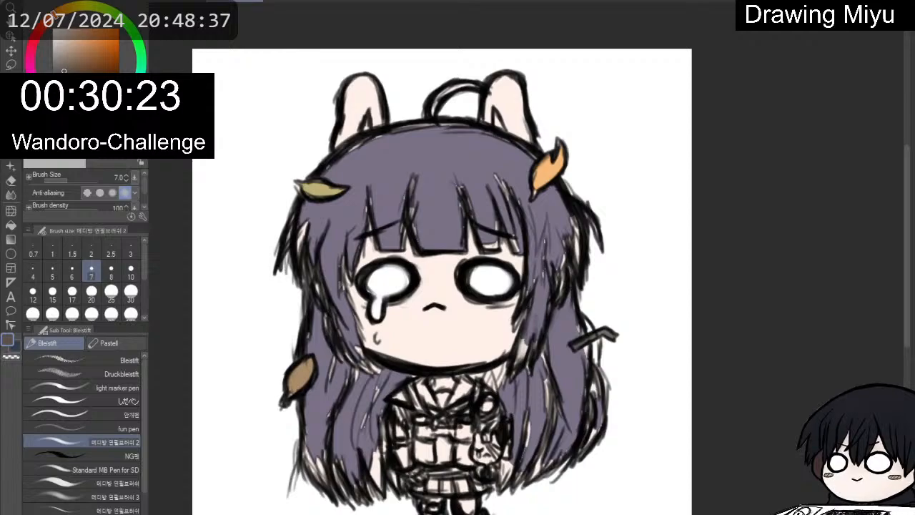
# Fill both rabbit ears with the white sampled from the eye.
pyautogui.keyDown('alt'); pyautogui.click(390, 280); pyautogui.keyUp('alt')
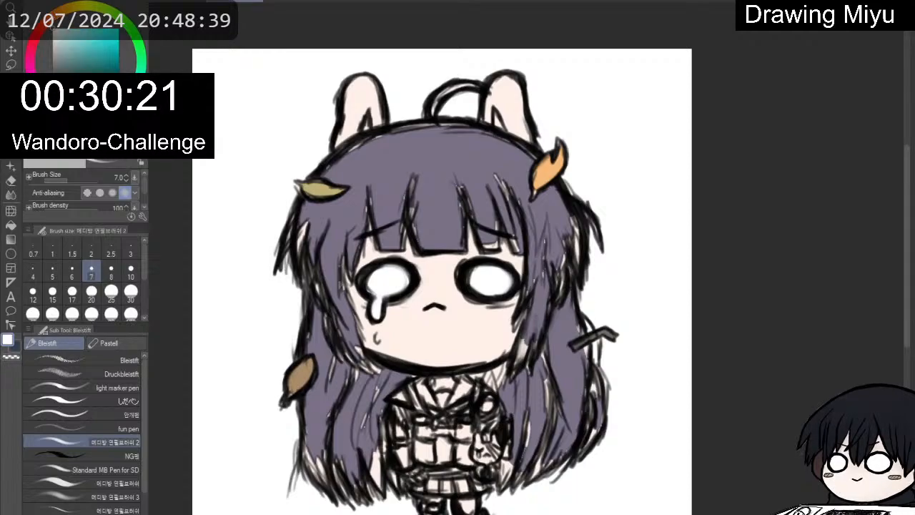
pyautogui.click(20, 226)
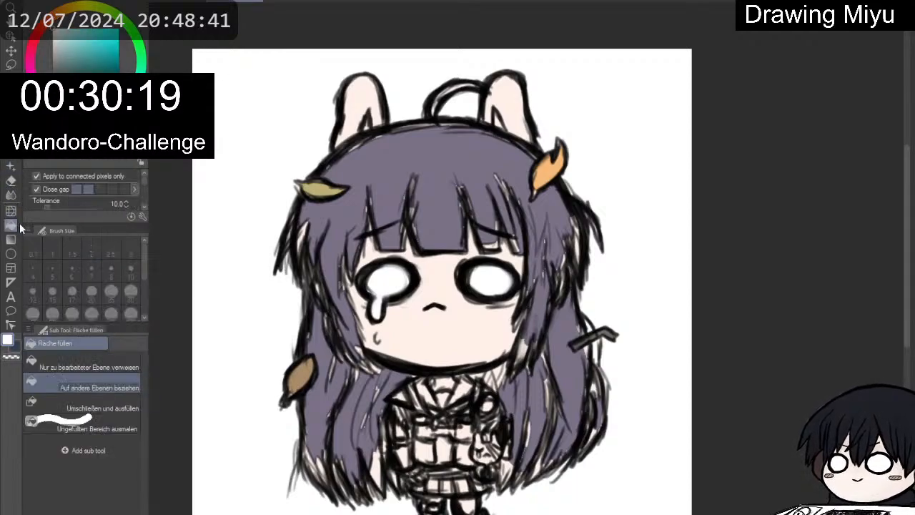
pyautogui.click(370, 103)
pyautogui.click(496, 95)
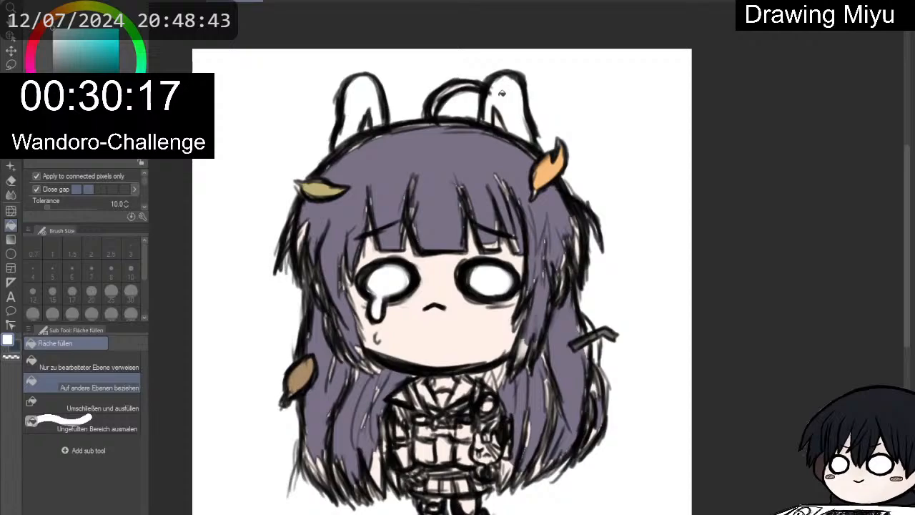
# Paint the inner areas of both rabbit ears light pink with the G-Pen at size 10.
pyautogui.keyDown('alt'); pyautogui.click(420, 153); pyautogui.keyUp('alt')
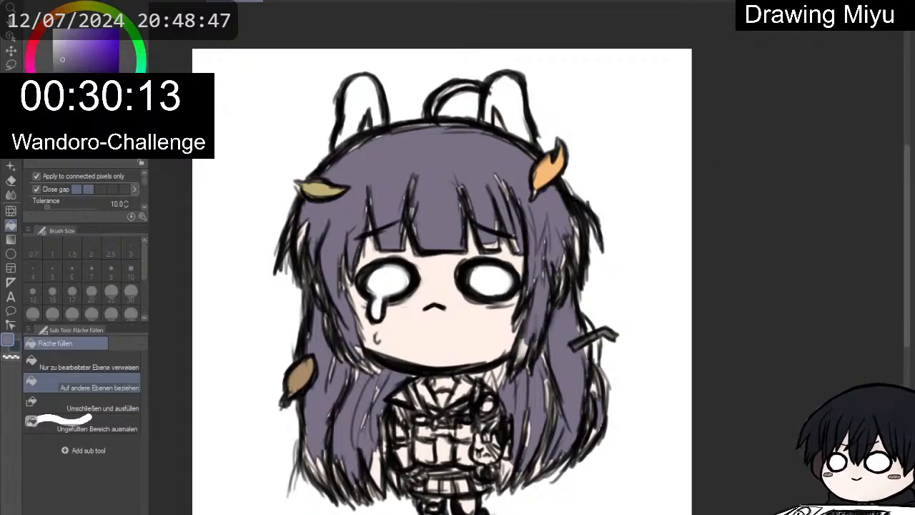
pyautogui.click(31, 50)
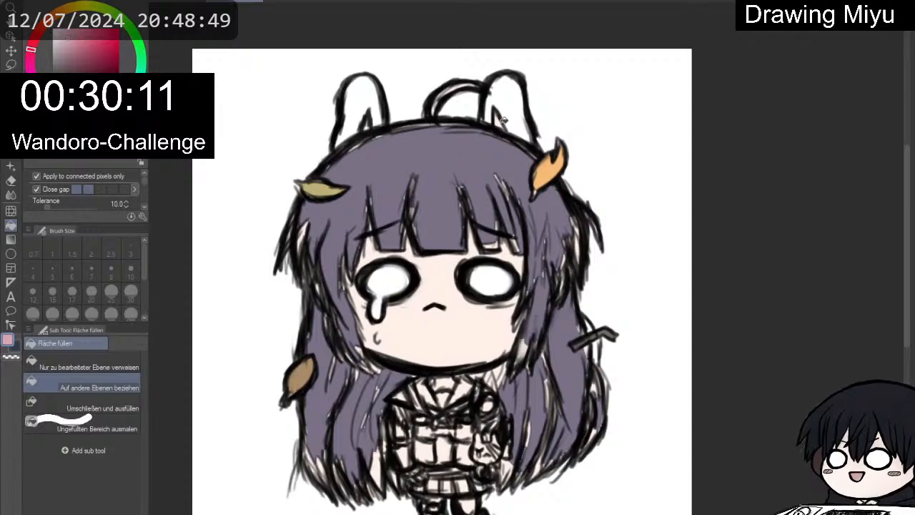
pyautogui.press('p')
pyautogui.moveTo(492, 128); pyautogui.dragTo(500, 125)
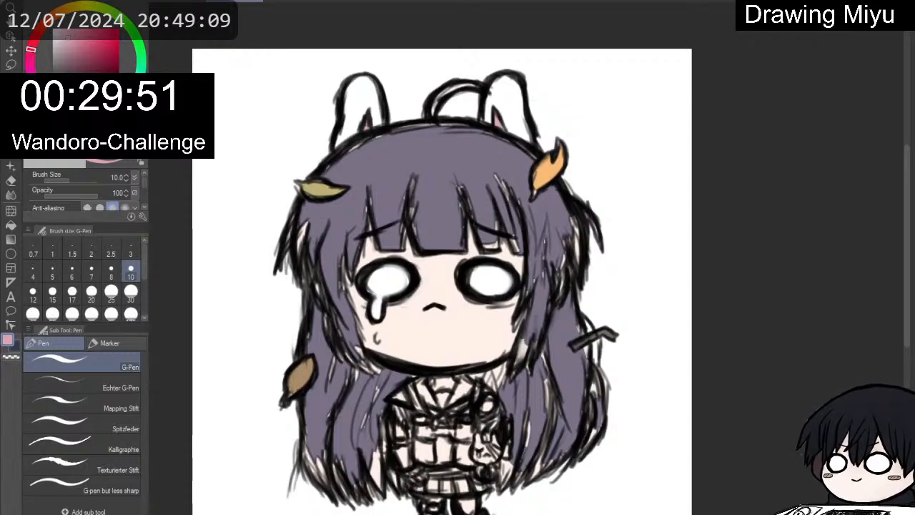
# Paint the round shoulder ornament red and the bow at the collar light yellow-green with the size 10 G-Pen.
pyautogui.click(85, 51)
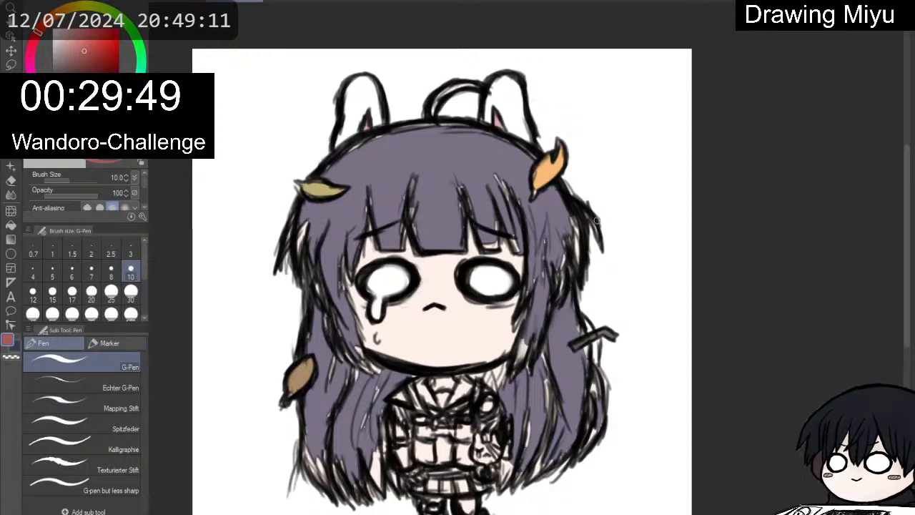
pyautogui.moveTo(486, 402); pyautogui.dragTo(485, 405)
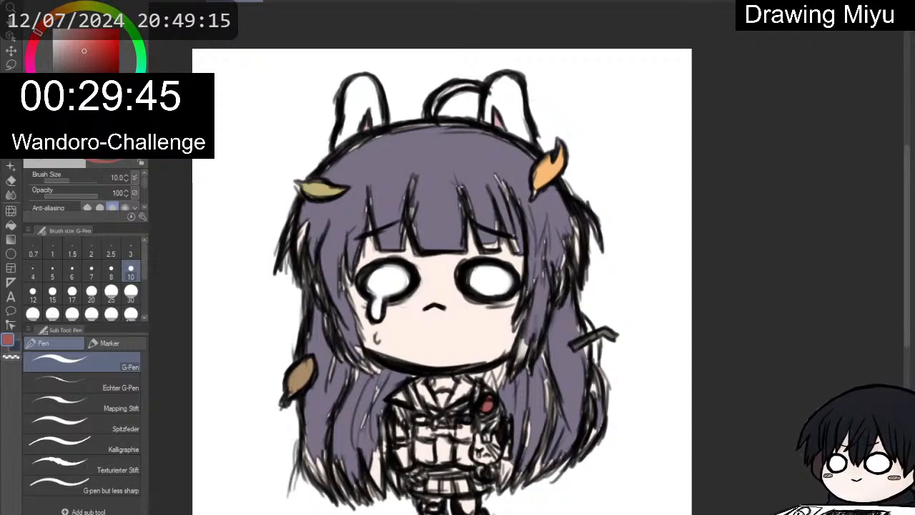
pyautogui.click(99, 6)
pyautogui.click(75, 38)
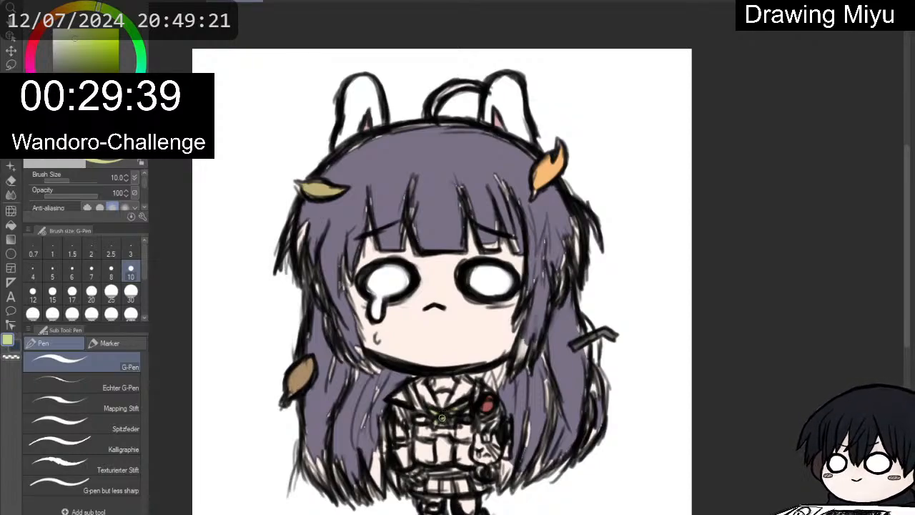
# Paint the collar and the vest of the school uniform dark greyish purple with the size 10 G-Pen.
pyautogui.keyDown('alt'); pyautogui.click(586, 332); pyautogui.keyUp('alt')
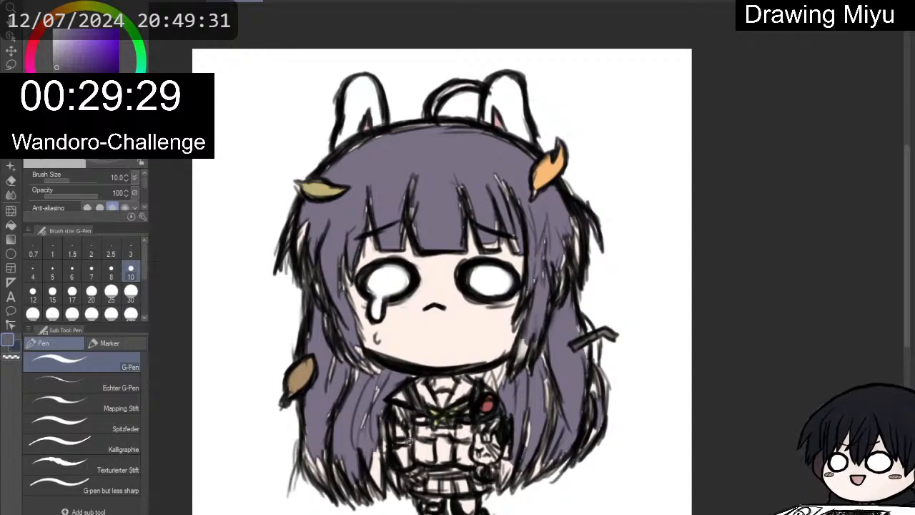
pyautogui.moveTo(414, 439)
pyautogui.mouseDown()
pyautogui.moveTo(419, 453)
pyautogui.moveTo(426, 427)
pyautogui.moveTo(429, 445)
pyautogui.moveTo(447, 429)
pyautogui.moveTo(466, 446)
pyautogui.moveTo(464, 461)
pyautogui.moveTo(464, 441)
pyautogui.moveTo(485, 438)
pyautogui.mouseUp()
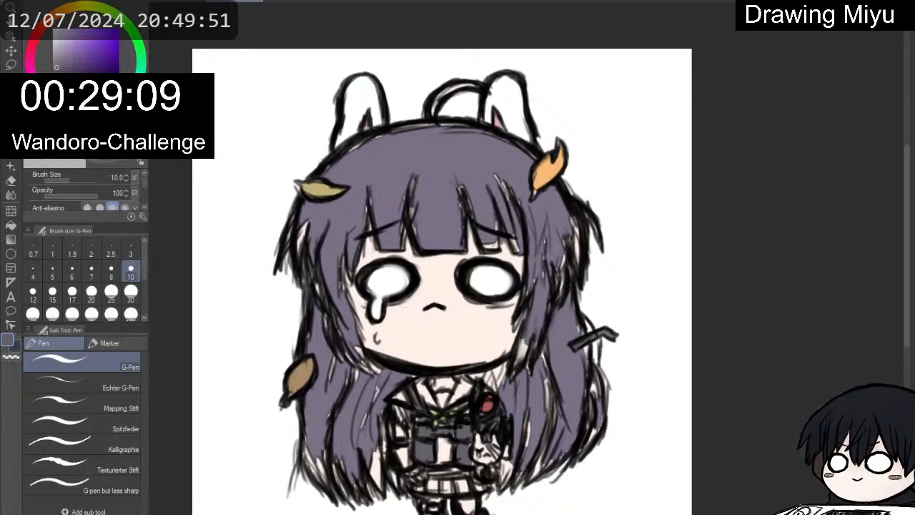
# Paint the small rabbit-face charm on the vest with the white sampled from the eye.
pyautogui.keyDown('alt'); pyautogui.click(387, 284); pyautogui.keyUp('alt')
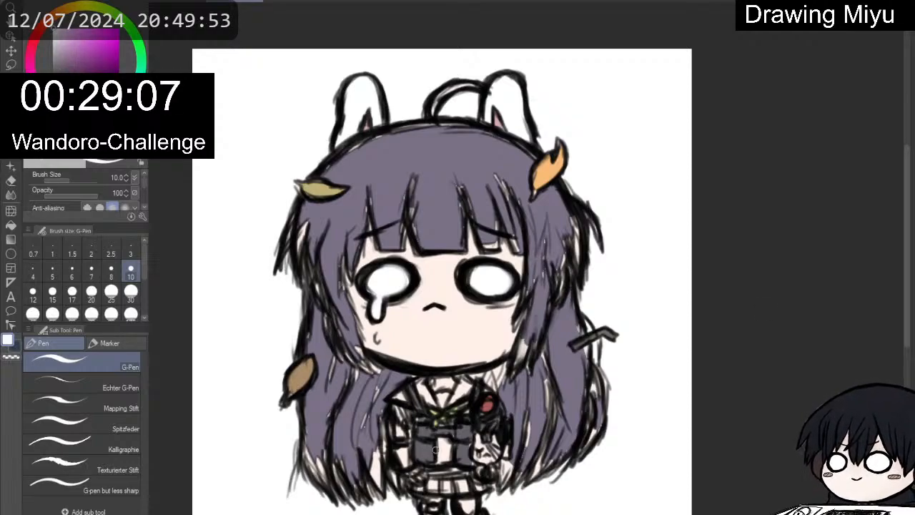
pyautogui.moveTo(481, 453); pyautogui.dragTo(490, 458)
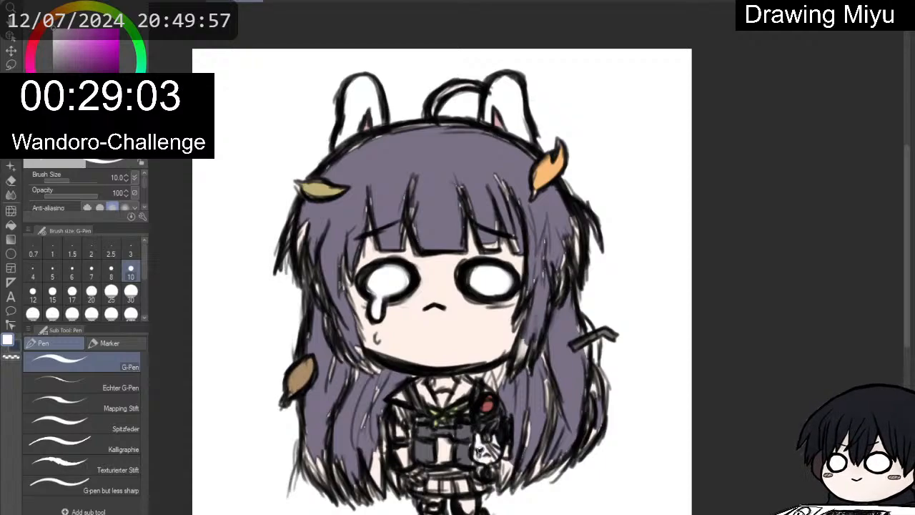
pyautogui.scroll(3, 479, 458)
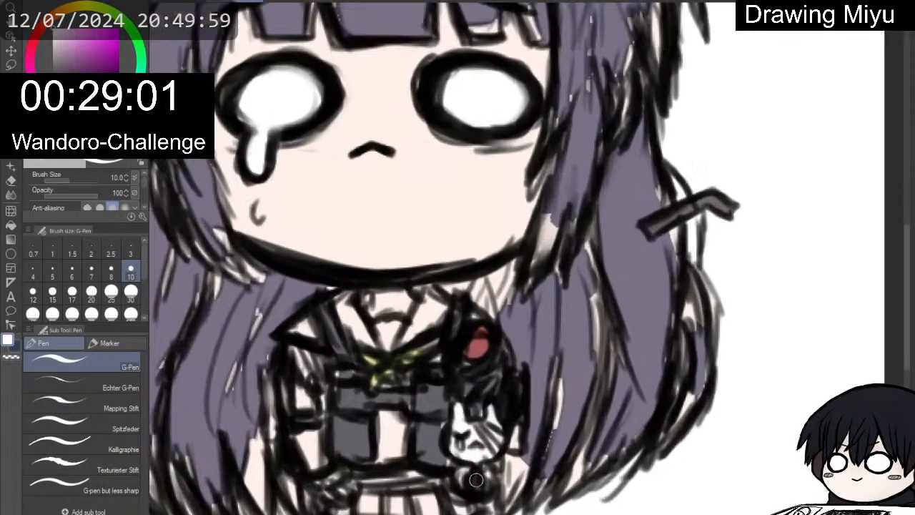
pyautogui.scroll(4, 476, 480)
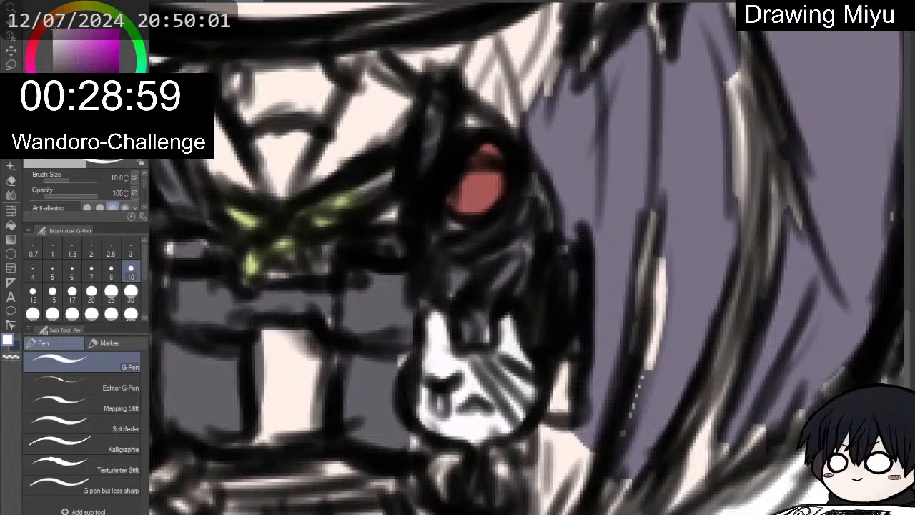
# Choose a strong pink as drawing colour and switch from the G-Pen to the pencil brush.
pyautogui.click(29, 56)
pyautogui.click(91, 33)
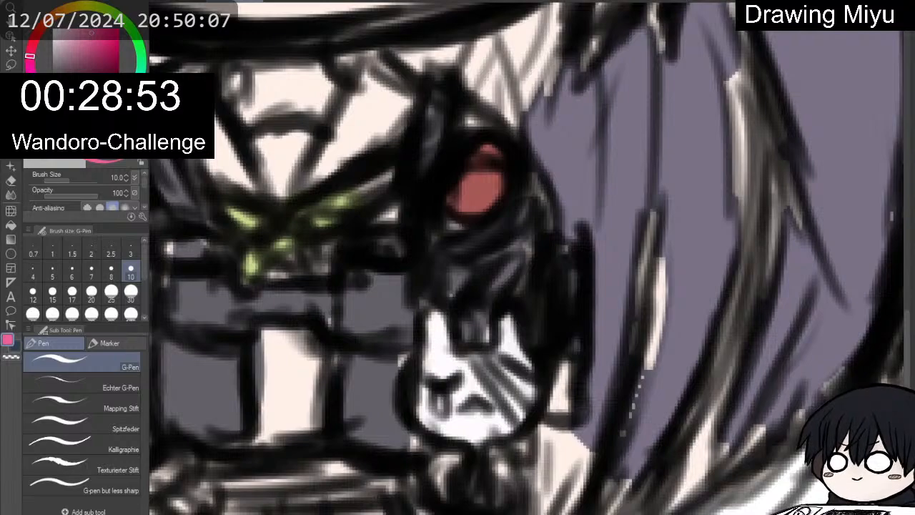
pyautogui.press('p')
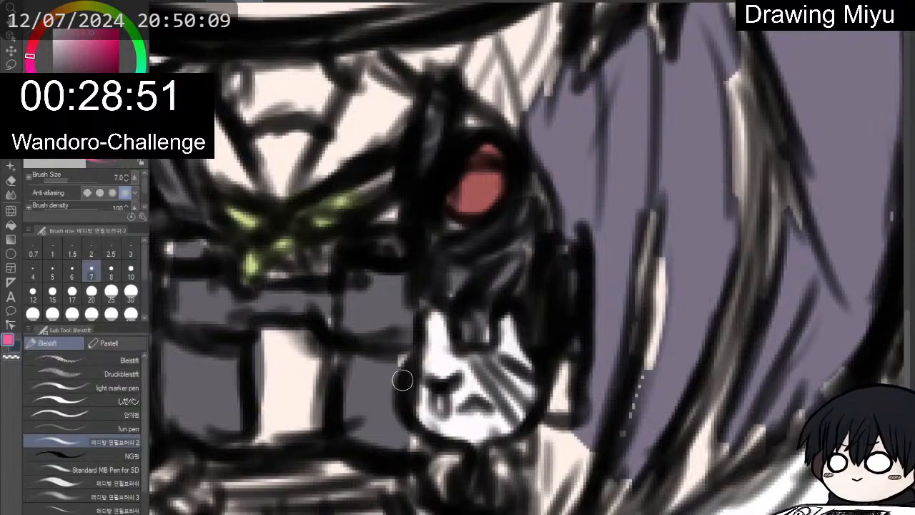
pyautogui.press('p')
pyautogui.press('p')
# Try to paint the rabbit charm's facial markings and inner ears pink with the pencil brush at size 7.
pyautogui.moveTo(433, 381)
pyautogui.mouseDown()
pyautogui.moveTo(457, 375)
pyautogui.moveTo(432, 379)
pyautogui.moveTo(446, 387)
pyautogui.moveTo(456, 378)
pyautogui.moveTo(474, 403)
pyautogui.moveTo(467, 409)
pyautogui.moveTo(475, 401)
pyautogui.moveTo(464, 409)
pyautogui.moveTo(489, 407)
pyautogui.moveTo(477, 400)
pyautogui.moveTo(463, 409)
pyautogui.moveTo(488, 407)
pyautogui.mouseUp()
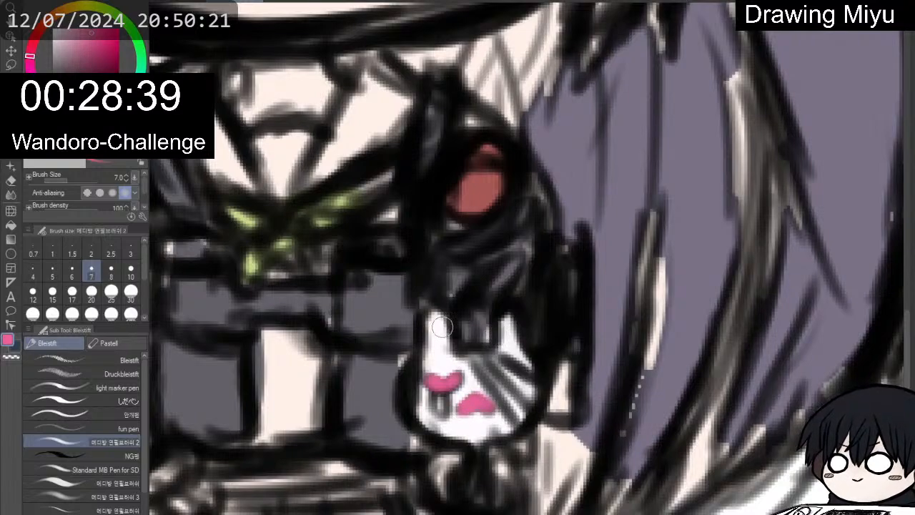
pyautogui.moveTo(442, 327); pyautogui.dragTo(440, 335)
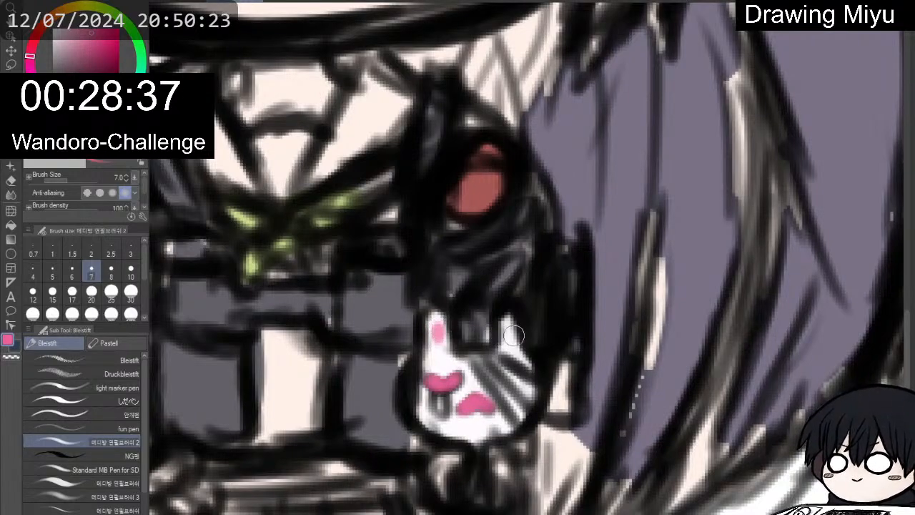
pyautogui.moveTo(514, 335); pyautogui.dragTo(508, 333)
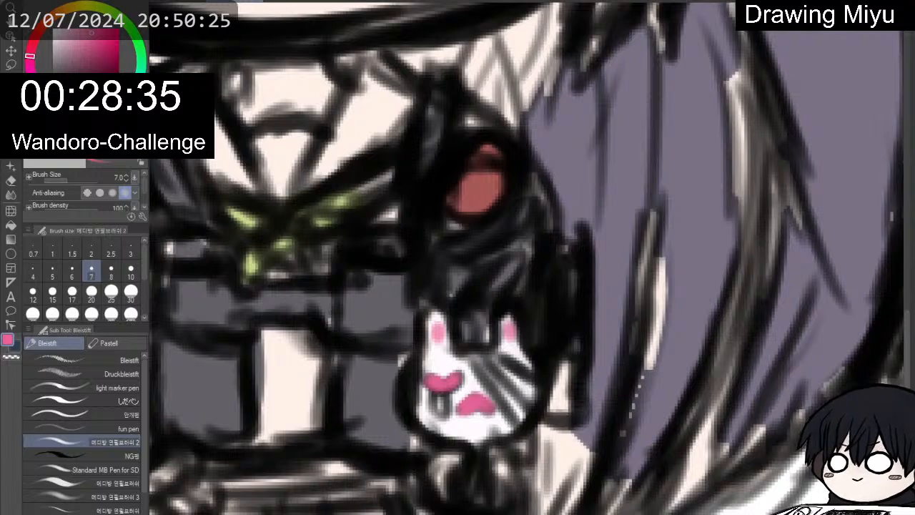
pyautogui.hotkey('ctrl', 'z')
pyautogui.hotkey('ctrl', 'z')
pyautogui.hotkey('ctrl', 'z')
pyautogui.hotkey('ctrl', 'z')
pyautogui.hotkey('ctrl', 'z')
pyautogui.hotkey('ctrl', 'z')
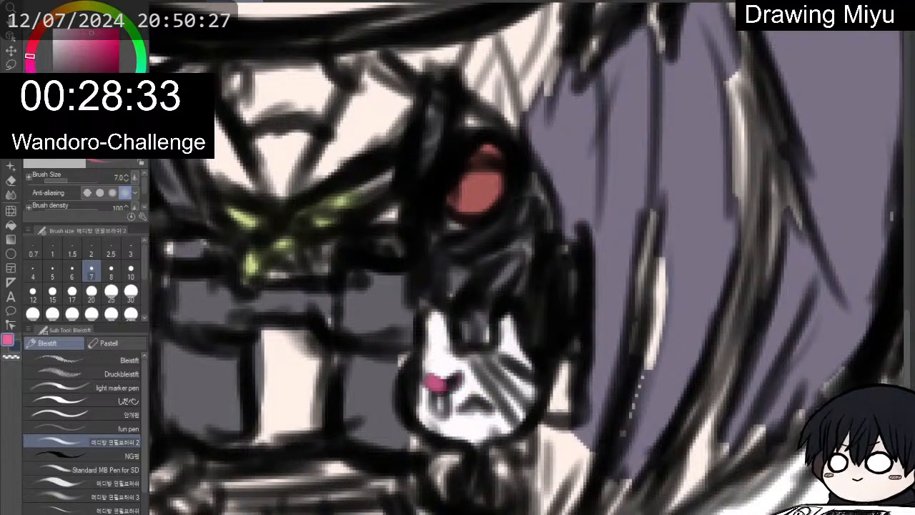
# Paint the rabbit charm's facial markings and inner ears pink with the pencil brush at size 5.
pyautogui.click(53, 271)
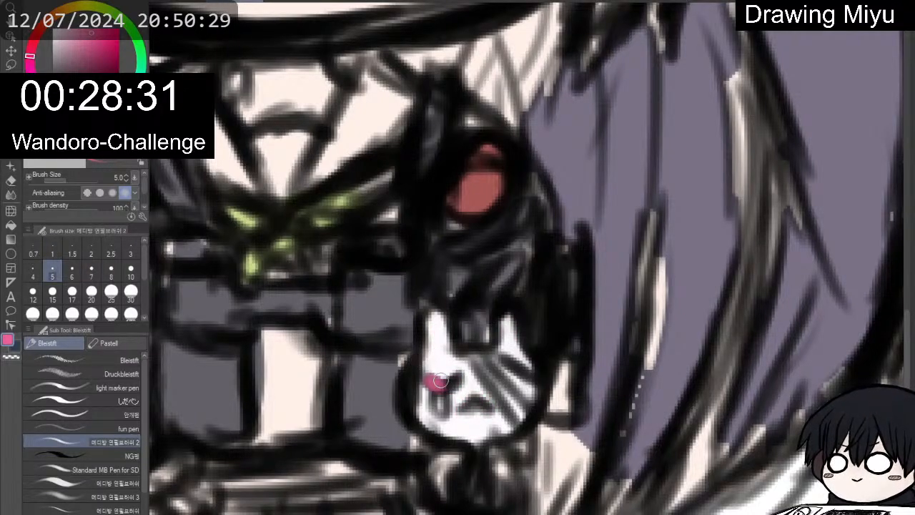
pyautogui.moveTo(441, 380)
pyautogui.mouseDown()
pyautogui.moveTo(432, 378)
pyautogui.moveTo(455, 378)
pyautogui.moveTo(433, 384)
pyautogui.moveTo(440, 387)
pyautogui.moveTo(461, 378)
pyautogui.moveTo(472, 403)
pyautogui.moveTo(487, 405)
pyautogui.moveTo(467, 406)
pyautogui.moveTo(472, 399)
pyautogui.moveTo(490, 408)
pyautogui.mouseUp()
pyautogui.hotkey('ctrl', 'z')
pyautogui.moveTo(508, 328); pyautogui.dragTo(501, 335)
pyautogui.moveTo(434, 328); pyautogui.dragTo(439, 330)
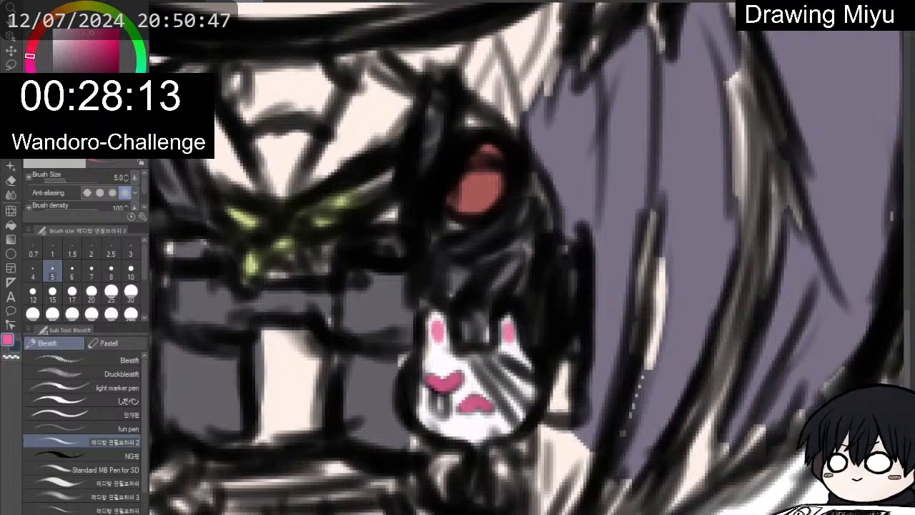
# Paint the sleeves, the shirt panel between the vest pouches and the skirt pleats medium blue with the G-Pen at size 10.
pyautogui.click(108, 113)
pyautogui.click(80, 41)
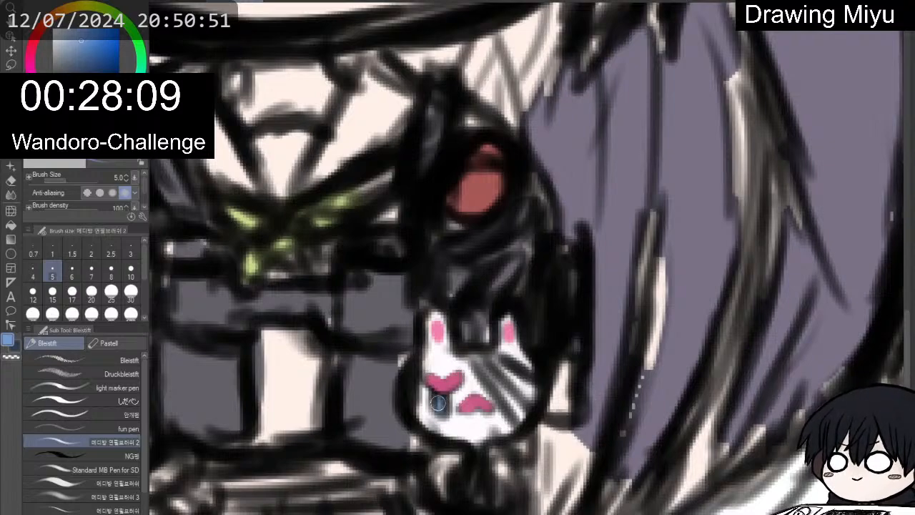
pyautogui.scroll(-4, 435, 401)
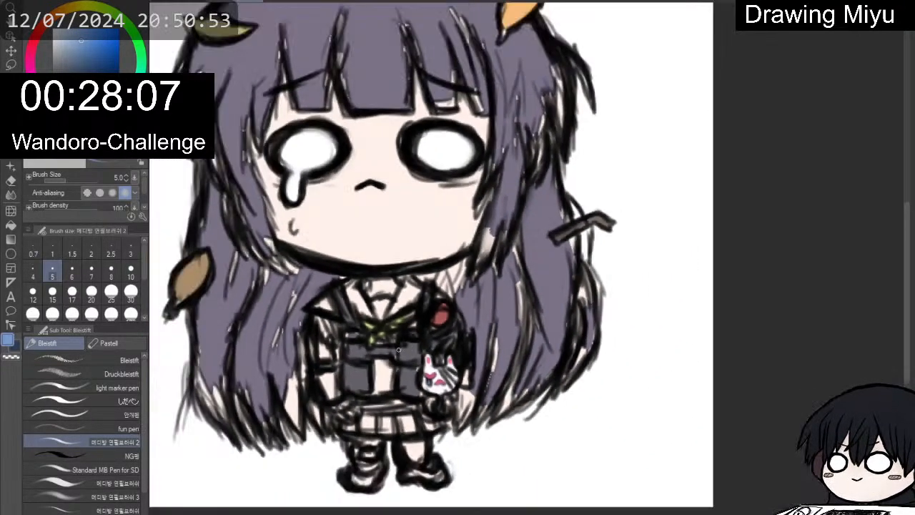
pyautogui.scroll(-2, 399, 348)
pyautogui.scroll(2, 340, 349)
pyautogui.scroll(-1, 336, 284)
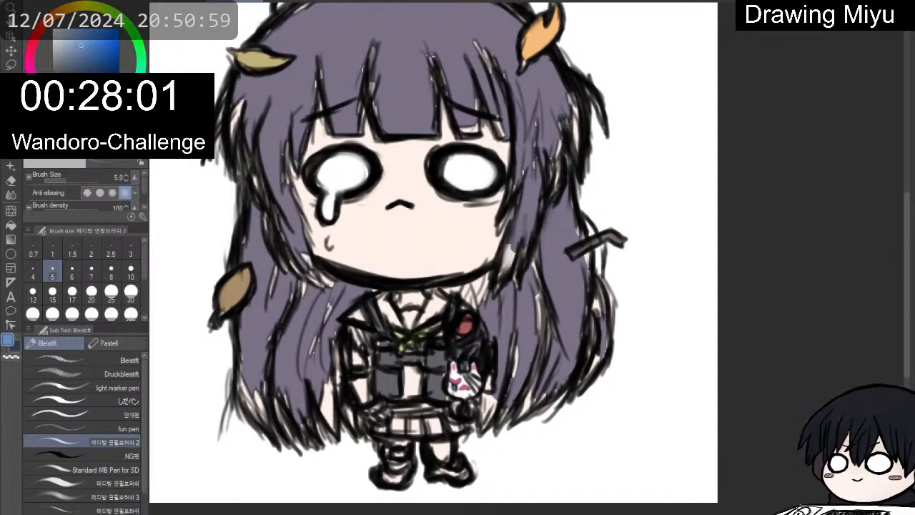
pyautogui.press('p')
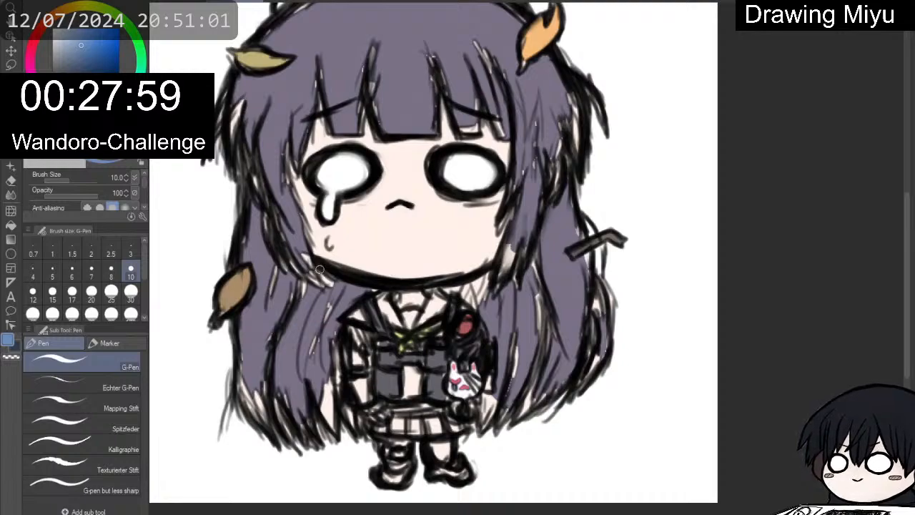
pyautogui.moveTo(354, 351)
pyautogui.mouseDown()
pyautogui.moveTo(353, 365)
pyautogui.moveTo(364, 352)
pyautogui.mouseUp()
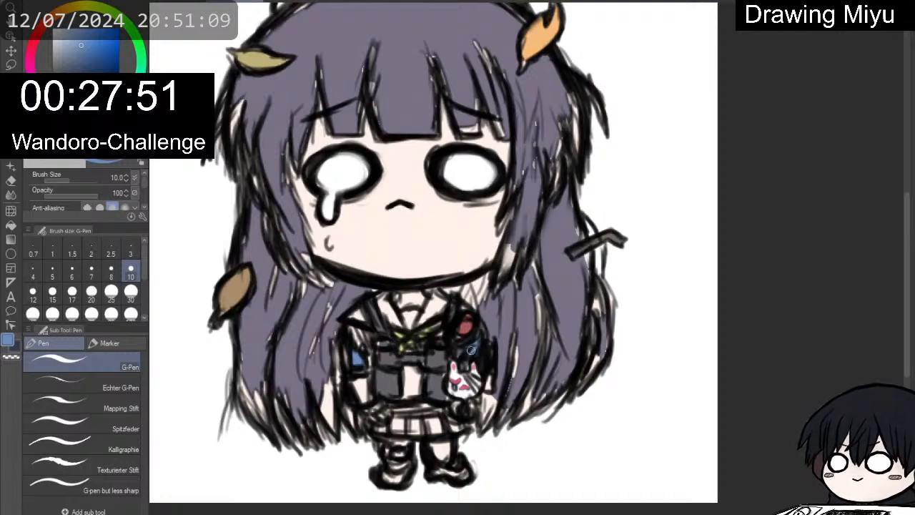
pyautogui.moveTo(405, 395)
pyautogui.mouseDown()
pyautogui.moveTo(407, 366)
pyautogui.moveTo(418, 373)
pyautogui.moveTo(407, 396)
pyautogui.mouseUp()
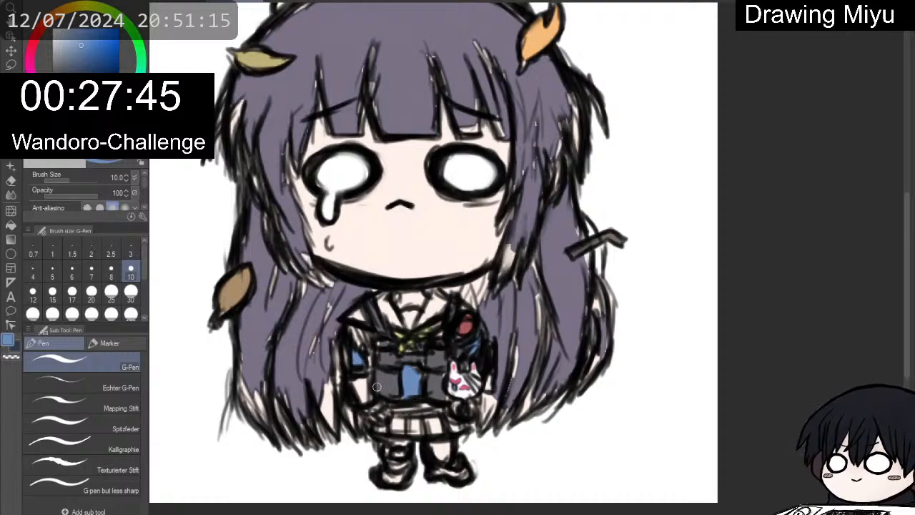
pyautogui.moveTo(365, 379)
pyautogui.mouseDown()
pyautogui.moveTo(365, 397)
pyautogui.moveTo(361, 385)
pyautogui.mouseUp()
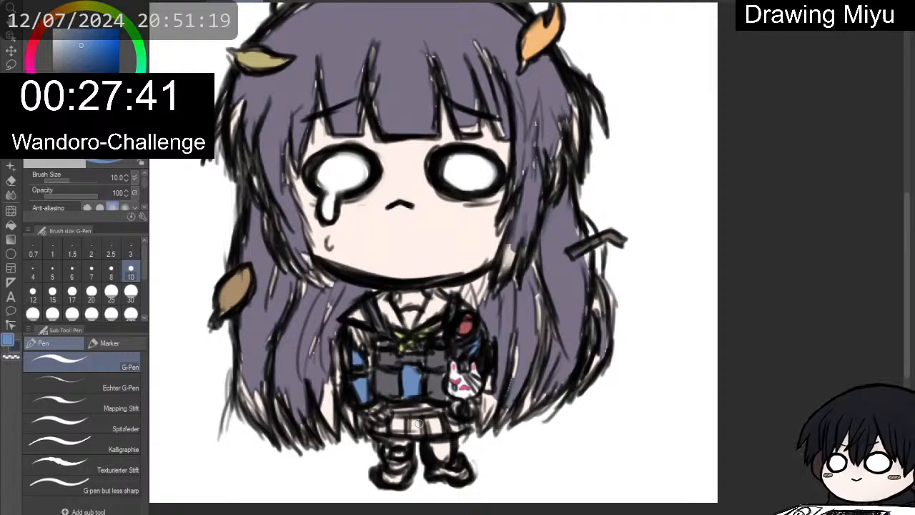
pyautogui.moveTo(419, 425)
pyautogui.mouseDown()
pyautogui.moveTo(378, 427)
pyautogui.moveTo(414, 434)
pyautogui.moveTo(454, 423)
pyautogui.mouseUp()
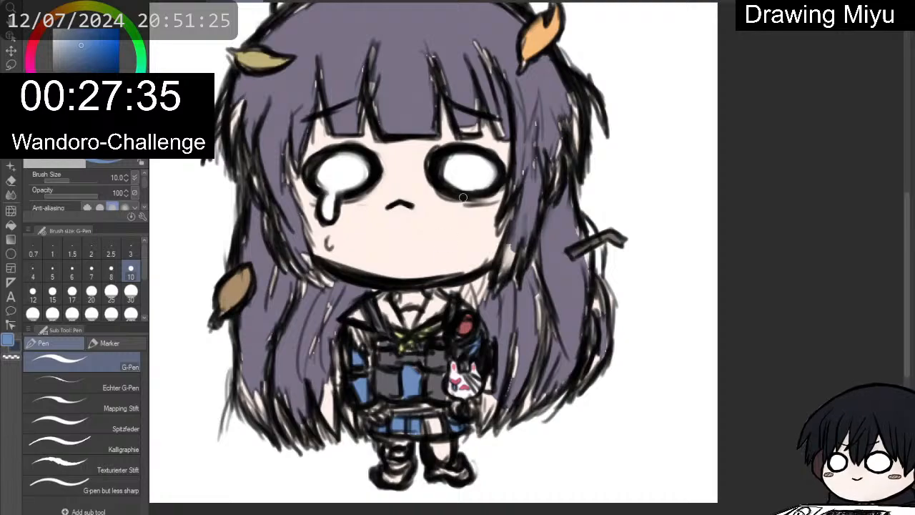
# Fill the uniform's shirt collar with the white sampled from the eye.
pyautogui.keyDown('alt'); pyautogui.click(465, 172); pyautogui.keyUp('alt')
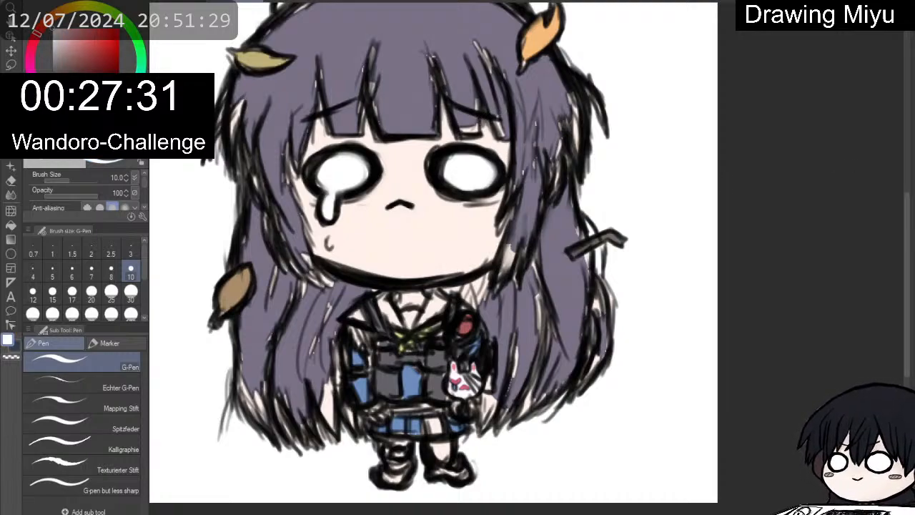
pyautogui.click(57, 14)
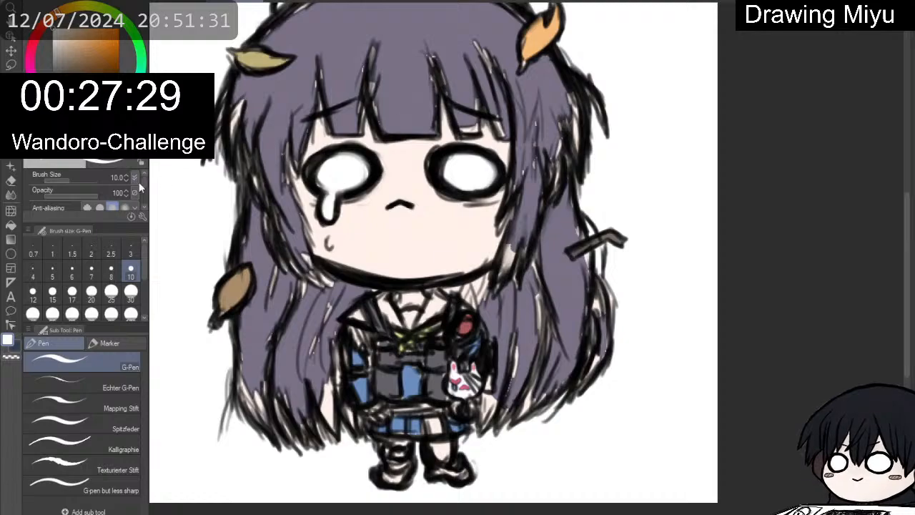
pyautogui.click(11, 225)
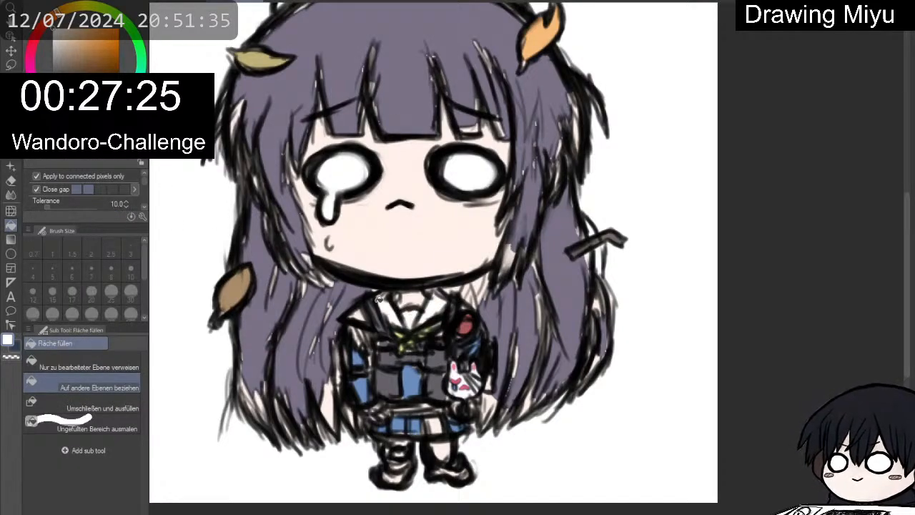
pyautogui.press('p')
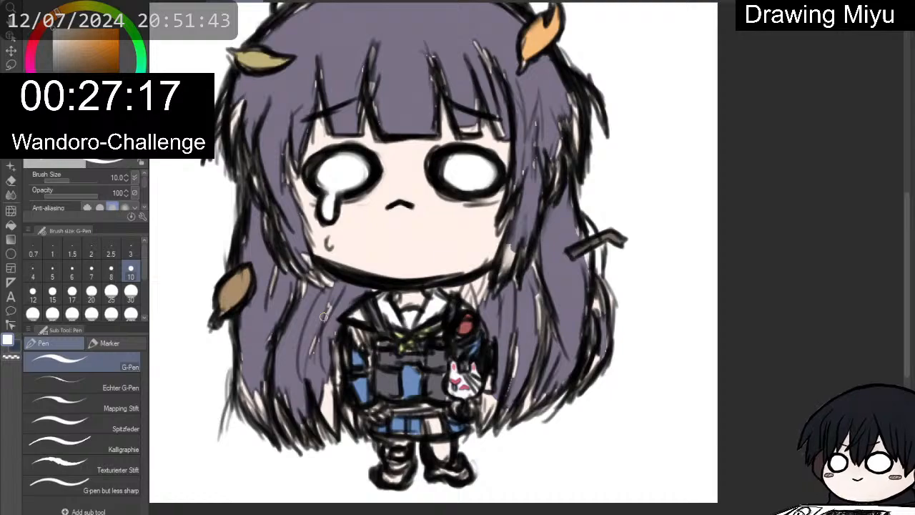
# Cover the skin-coloured gaps in the hair on the right of the neck with the sampled hair purple using the size 10 G-Pen.
pyautogui.scroll(1, 343, 330)
pyautogui.keyDown('alt'); pyautogui.click(389, 358); pyautogui.keyUp('alt')
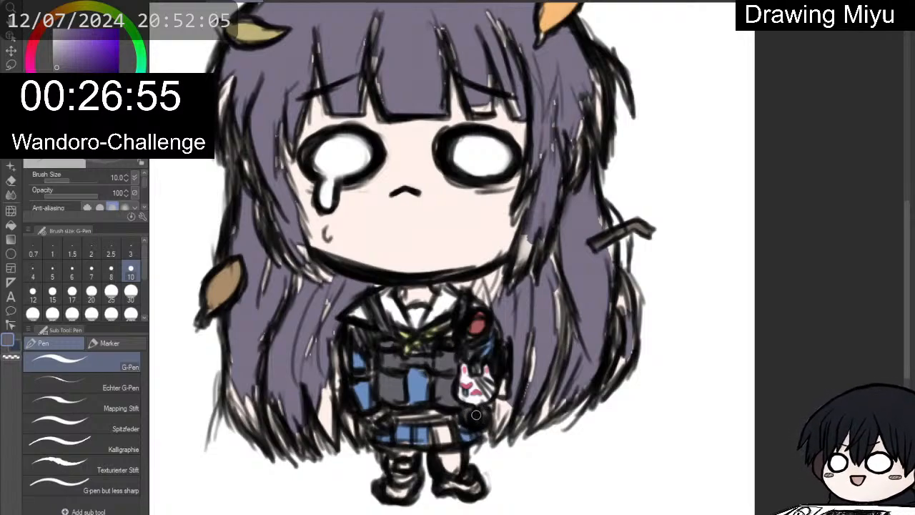
pyautogui.keyDown('alt'); pyautogui.click(525, 306); pyautogui.keyUp('alt')
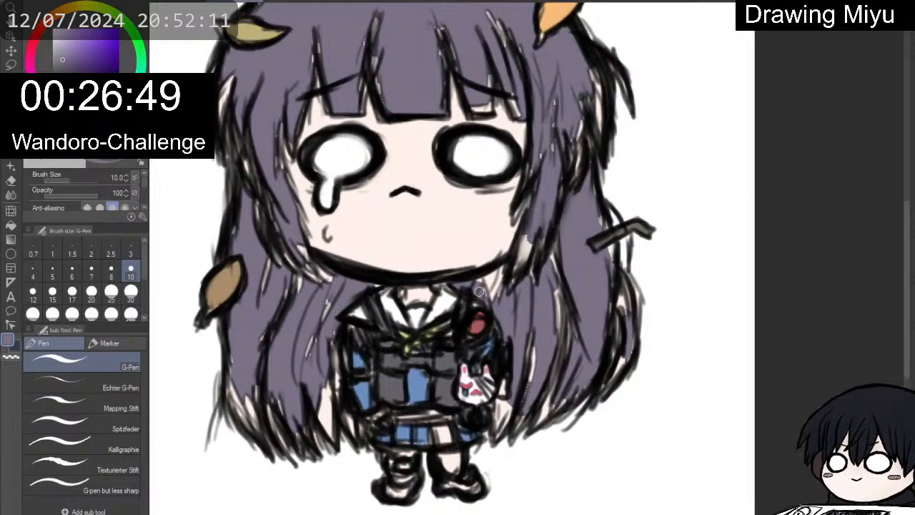
pyautogui.moveTo(479, 292)
pyautogui.mouseDown()
pyautogui.moveTo(501, 279)
pyautogui.moveTo(525, 240)
pyautogui.moveTo(515, 269)
pyautogui.moveTo(539, 236)
pyautogui.moveTo(559, 329)
pyautogui.mouseUp()
pyautogui.press('p')
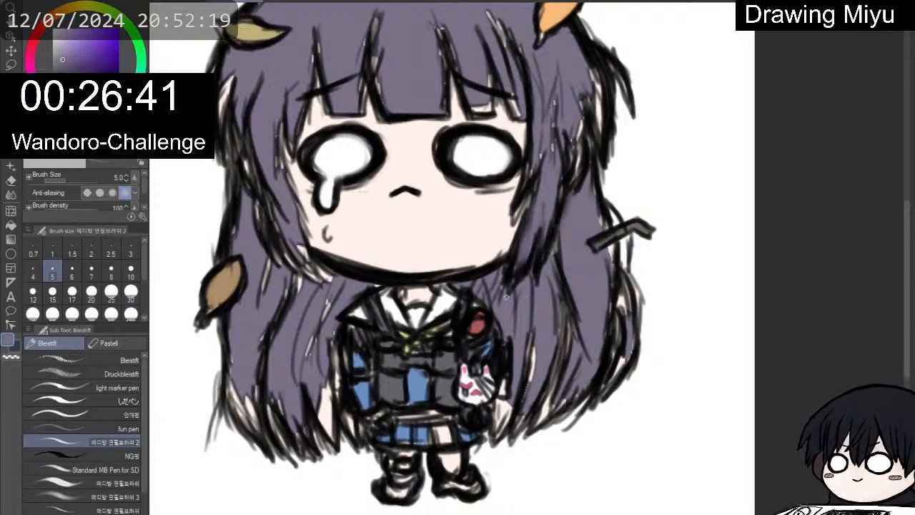
pyautogui.press('p')
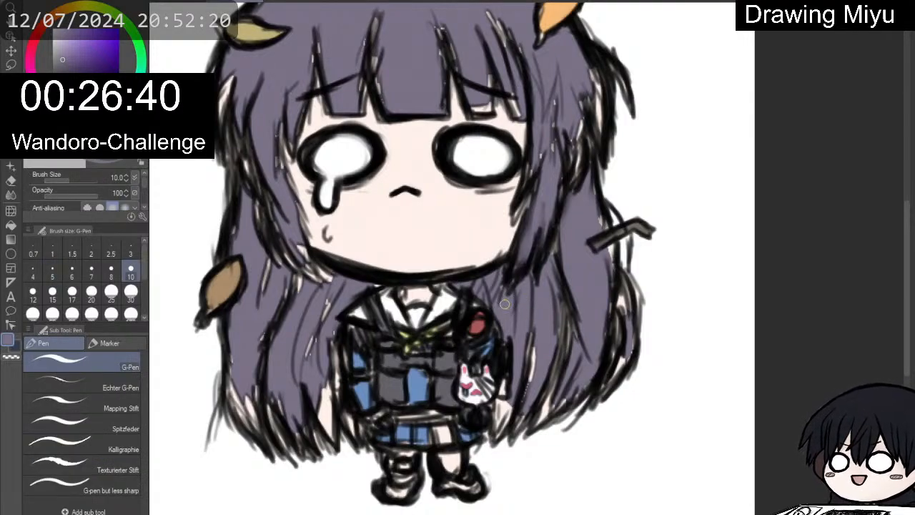
# Set the G-Pen to size 25 and cover the remaining gaps in the lower hair on both sides of the body with purple.
pyautogui.click(111, 291)
pyautogui.moveTo(509, 409)
pyautogui.mouseDown()
pyautogui.moveTo(500, 431)
pyautogui.moveTo(538, 376)
pyautogui.moveTo(519, 404)
pyautogui.moveTo(547, 333)
pyautogui.moveTo(542, 365)
pyautogui.moveTo(544, 338)
pyautogui.moveTo(532, 372)
pyautogui.moveTo(536, 333)
pyautogui.moveTo(561, 382)
pyautogui.moveTo(537, 419)
pyautogui.moveTo(573, 383)
pyautogui.moveTo(602, 314)
pyautogui.moveTo(623, 319)
pyautogui.moveTo(627, 287)
pyautogui.moveTo(632, 306)
pyautogui.moveTo(622, 277)
pyautogui.moveTo(632, 327)
pyautogui.moveTo(603, 383)
pyautogui.moveTo(615, 300)
pyautogui.moveTo(559, 358)
pyautogui.mouseUp()
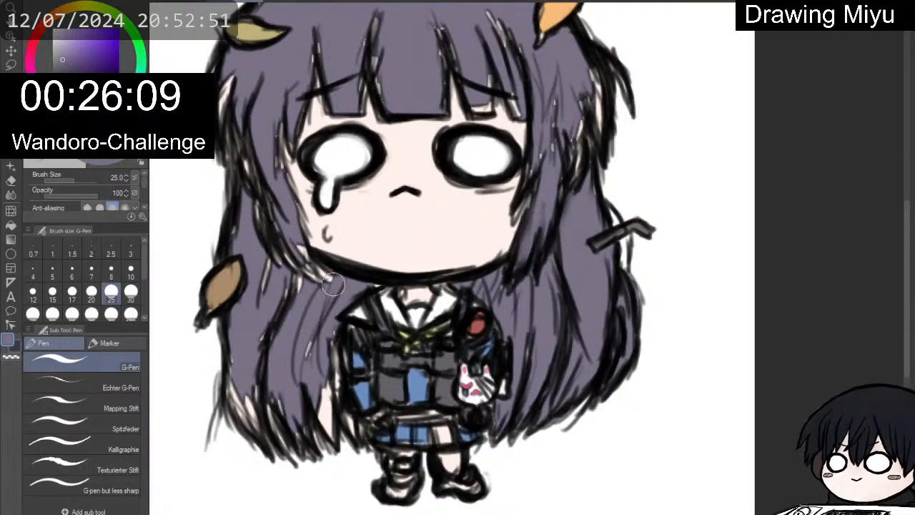
pyautogui.moveTo(319, 361)
pyautogui.mouseDown()
pyautogui.moveTo(312, 326)
pyautogui.moveTo(275, 402)
pyautogui.moveTo(269, 382)
pyautogui.moveTo(284, 421)
pyautogui.moveTo(264, 409)
pyautogui.moveTo(283, 448)
pyautogui.moveTo(250, 379)
pyautogui.moveTo(255, 425)
pyautogui.moveTo(233, 387)
pyautogui.moveTo(239, 394)
pyautogui.moveTo(245, 364)
pyautogui.moveTo(239, 337)
pyautogui.moveTo(256, 365)
pyautogui.mouseUp()
pyautogui.moveTo(262, 330)
pyautogui.mouseDown()
pyautogui.moveTo(275, 306)
pyautogui.moveTo(277, 289)
pyautogui.moveTo(263, 298)
pyautogui.moveTo(279, 277)
pyautogui.moveTo(277, 252)
pyautogui.moveTo(310, 291)
pyautogui.moveTo(292, 248)
pyautogui.moveTo(330, 293)
pyautogui.moveTo(378, 283)
pyautogui.moveTo(347, 269)
pyautogui.mouseUp()
pyautogui.moveTo(498, 283); pyautogui.dragTo(506, 304)
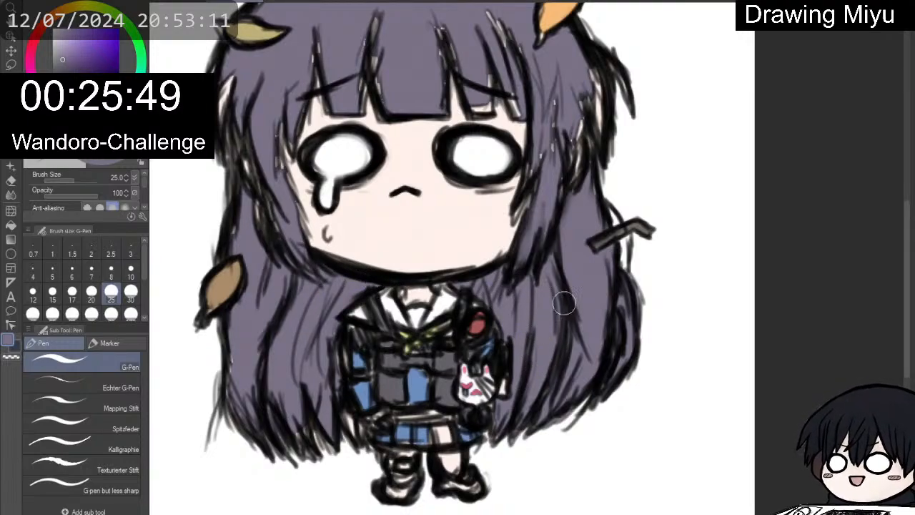
# Paint over the uncoloured gaps in the hair strands left of the face with purple, up to the outer tufts.
pyautogui.moveTo(830, 143); pyautogui.dragTo(841, 197)
pyautogui.moveTo(310, 183); pyautogui.dragTo(346, 191)
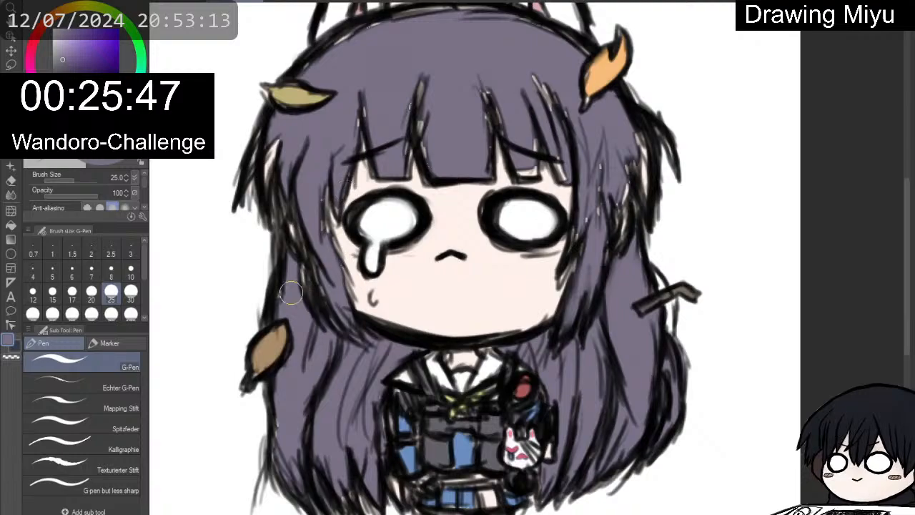
pyautogui.moveTo(295, 263)
pyautogui.mouseDown()
pyautogui.moveTo(315, 301)
pyautogui.moveTo(280, 163)
pyautogui.moveTo(271, 185)
pyautogui.moveTo(274, 136)
pyautogui.moveTo(256, 163)
pyautogui.moveTo(262, 139)
pyautogui.moveTo(267, 161)
pyautogui.moveTo(301, 154)
pyautogui.mouseUp()
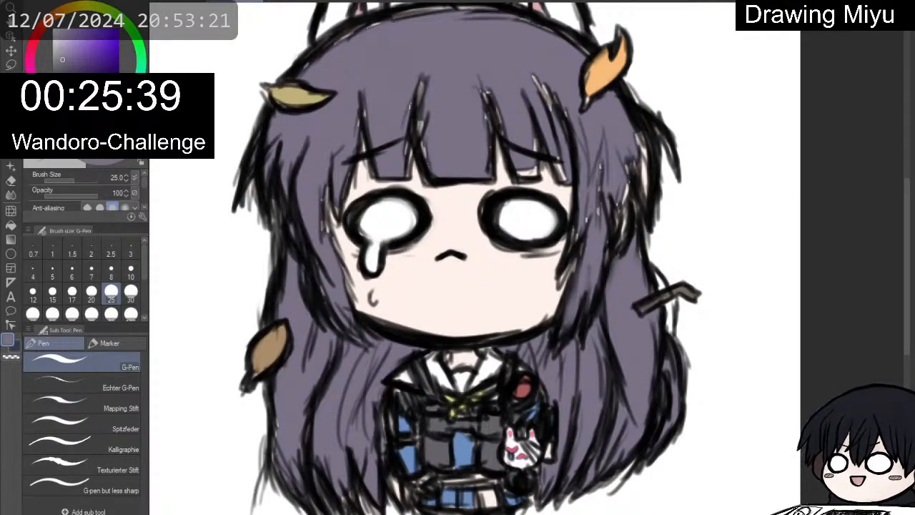
# Cover the uncoloured gaps in the fringe and in the hair tufts right of the face with purple at size 25.
pyautogui.moveTo(665, 29); pyautogui.dragTo(615, 82)
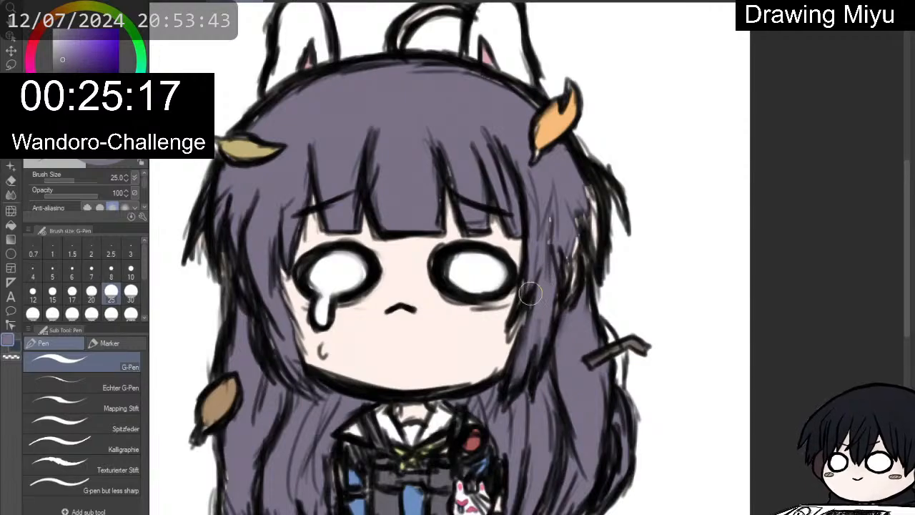
pyautogui.moveTo(560, 211); pyautogui.dragTo(555, 219)
pyautogui.moveTo(572, 279); pyautogui.dragTo(593, 245)
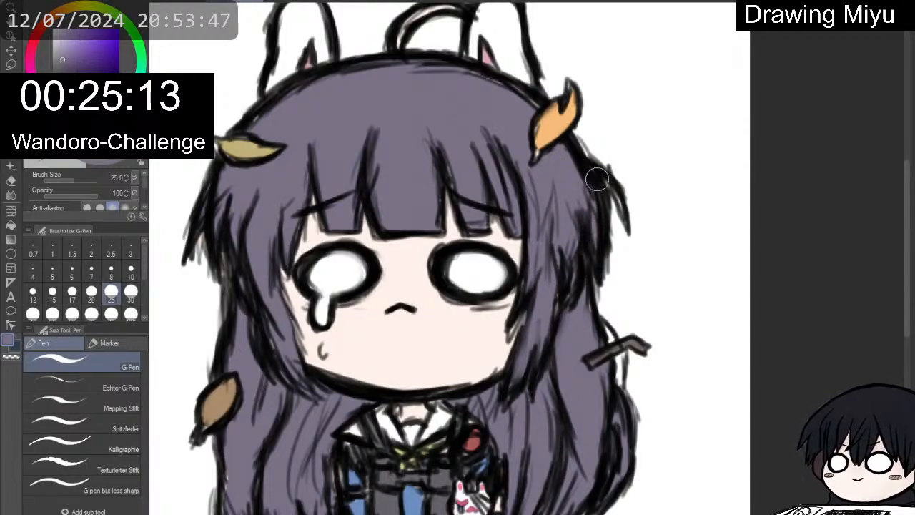
pyautogui.moveTo(602, 181); pyautogui.dragTo(620, 213)
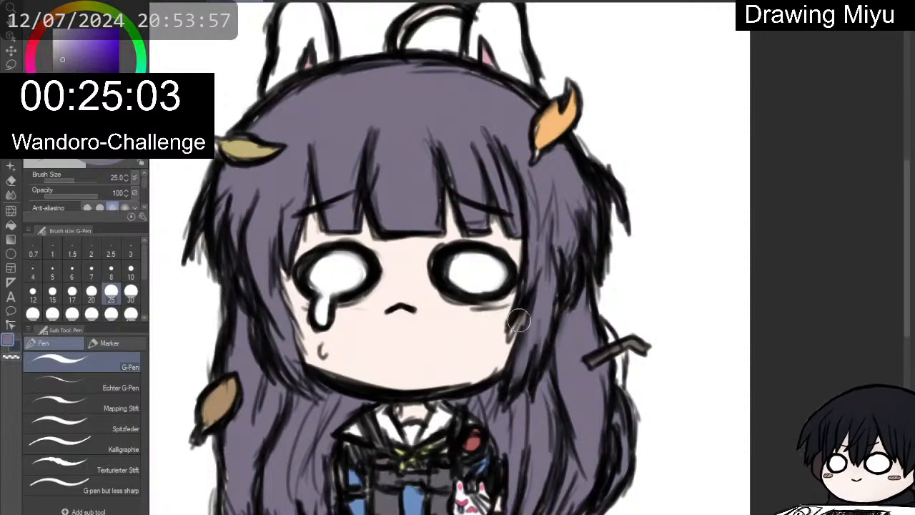
# Cover the remaining skin-coloured gap in the hair strand beside the right cheek with purple at size 25.
pyautogui.moveTo(514, 320); pyautogui.dragTo(509, 333)
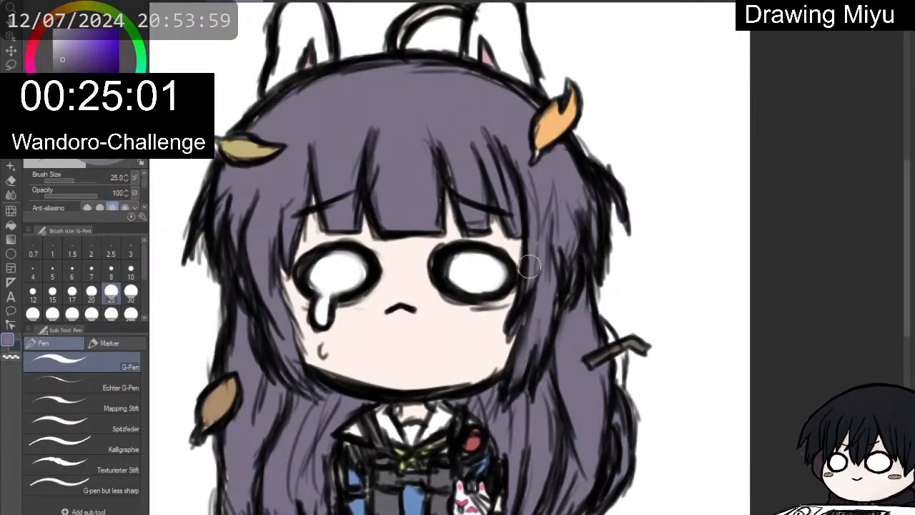
pyautogui.scroll(-3, 570, 298)
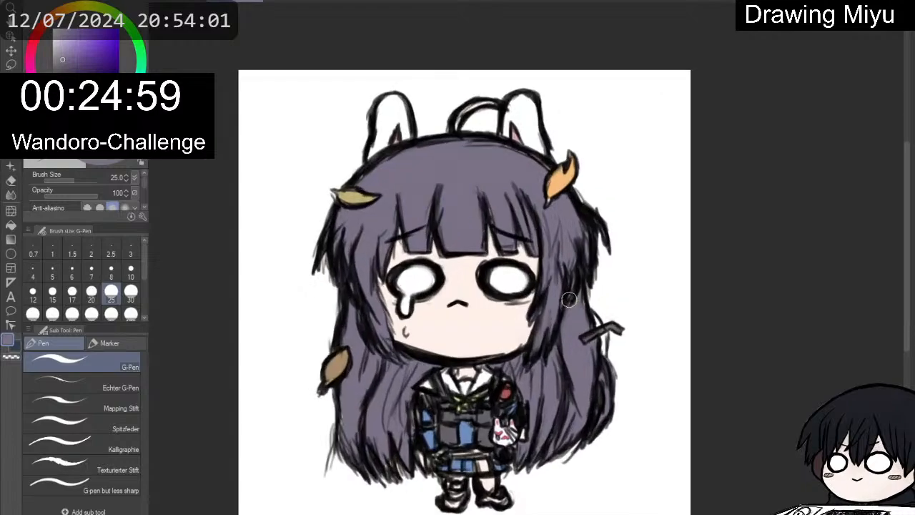
pyautogui.scroll(1, 569, 300)
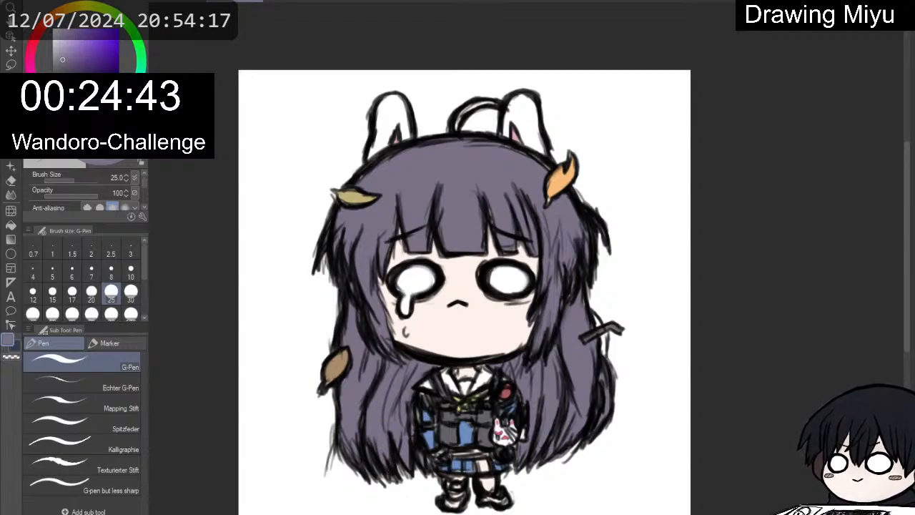
# Erase the stray line beside the lower left hair with the soft eraser and redraw the hair outline there with the black size 5 pencil.
pyautogui.press('e')
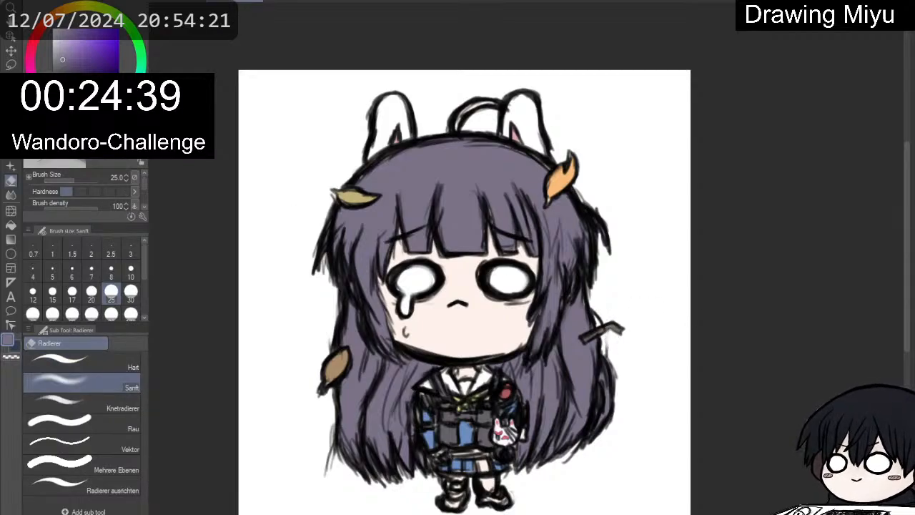
pyautogui.press('p')
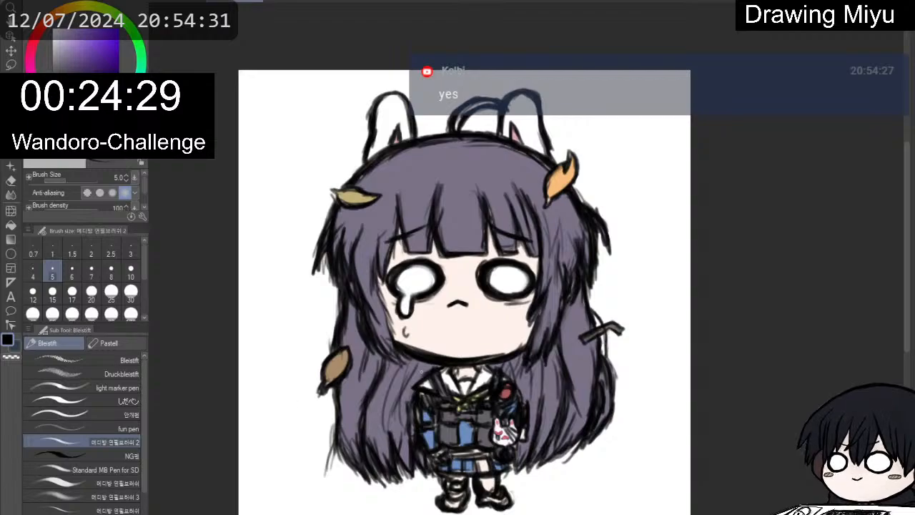
pyautogui.press('e')
pyautogui.moveTo(327, 455)
pyautogui.mouseDown()
pyautogui.moveTo(330, 440)
pyautogui.moveTo(329, 474)
pyautogui.moveTo(323, 462)
pyautogui.mouseUp()
pyautogui.press('p')
pyautogui.press('p')
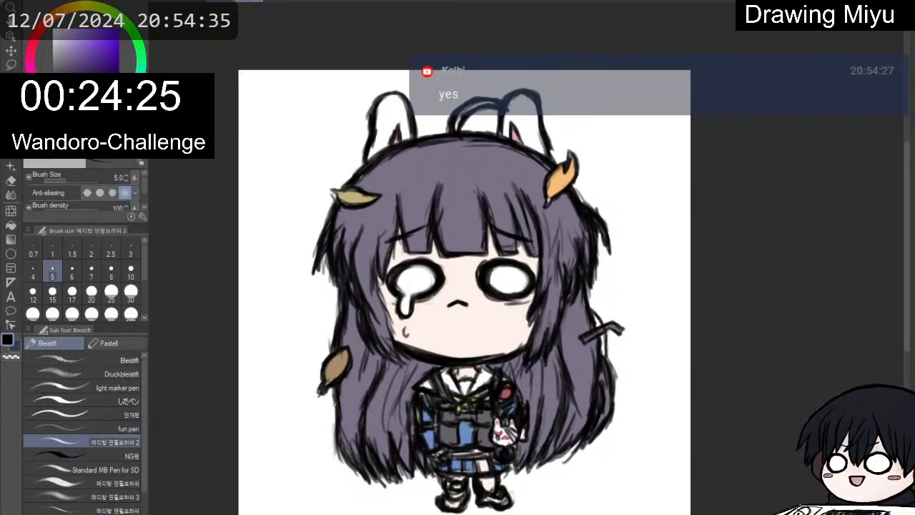
pyautogui.moveTo(336, 389)
pyautogui.mouseDown()
pyautogui.moveTo(343, 457)
pyautogui.moveTo(351, 458)
pyautogui.mouseUp()
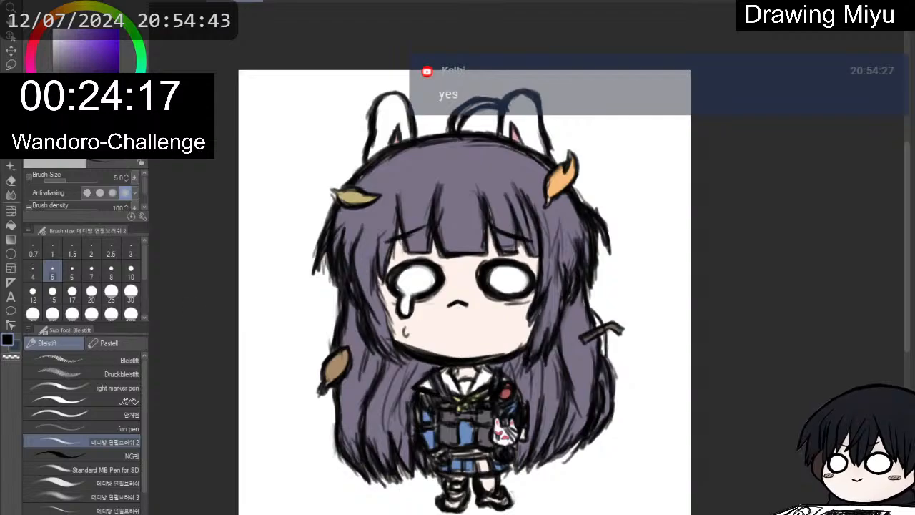
# Look at the other open chibi drawing with the blue jacket and return to the Miyu canvas.
pyautogui.click(170, 1)
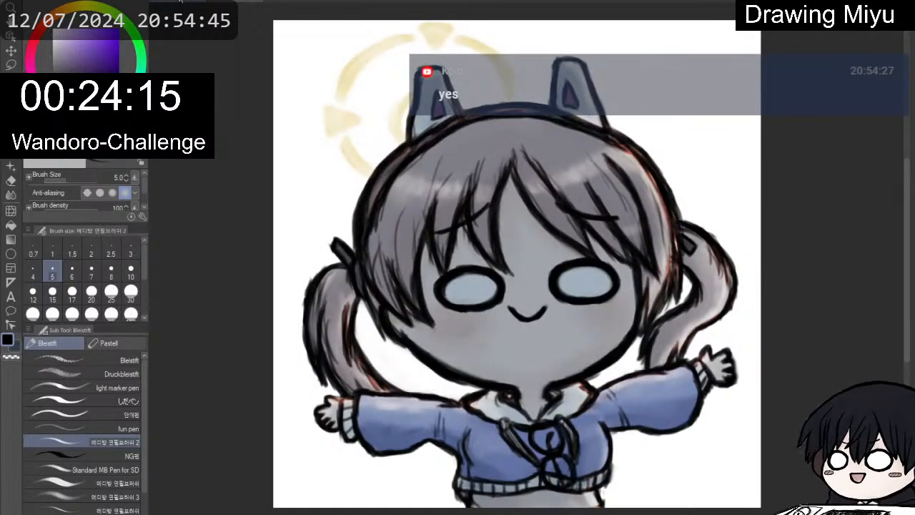
pyautogui.click(233, 2)
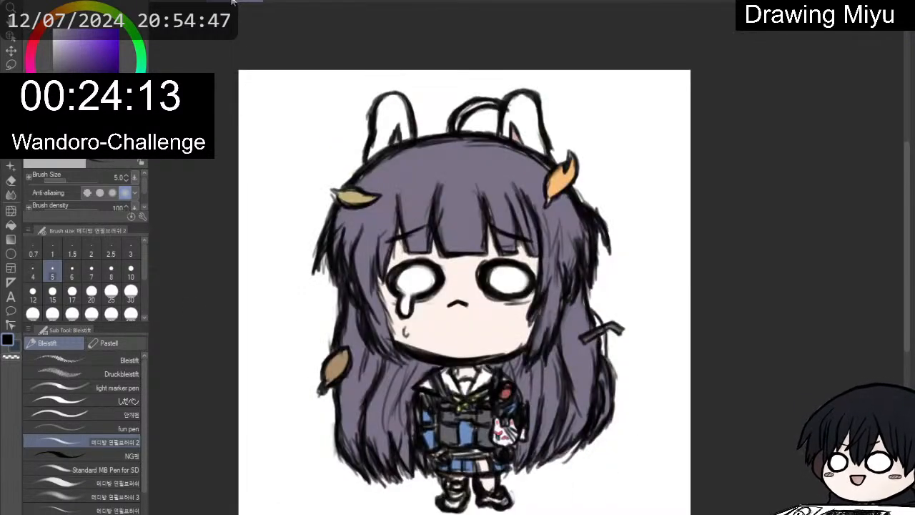
pyautogui.scroll(1, 593, 259)
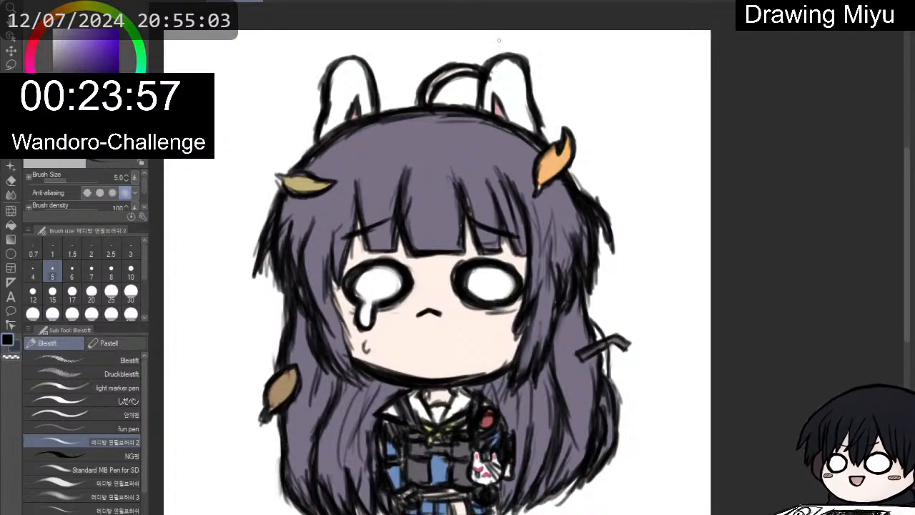
# Fill the loose strand between the ears and the gaps along the crown with the sampled hair purple using the size 25 G-Pen.
pyautogui.scroll(2, 500, 41)
pyautogui.keyDown('alt'); pyautogui.click(364, 213); pyautogui.keyUp('alt')
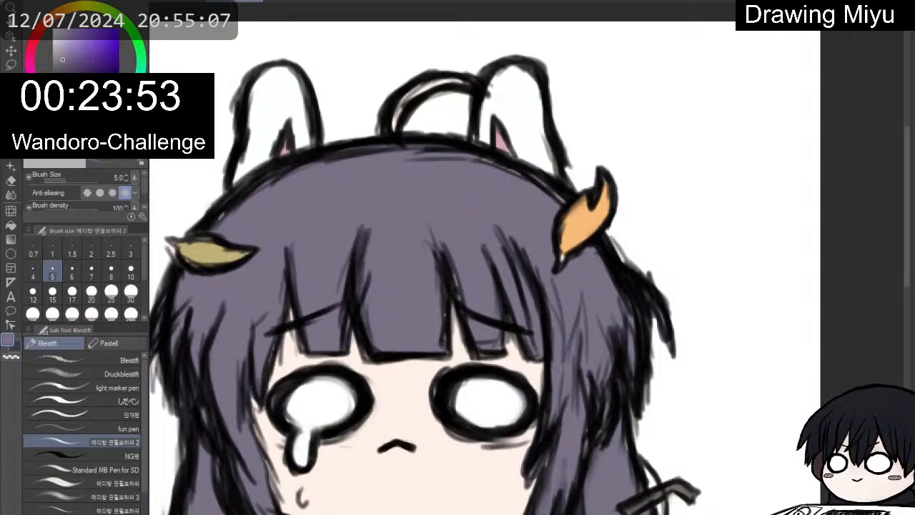
pyautogui.press('p')
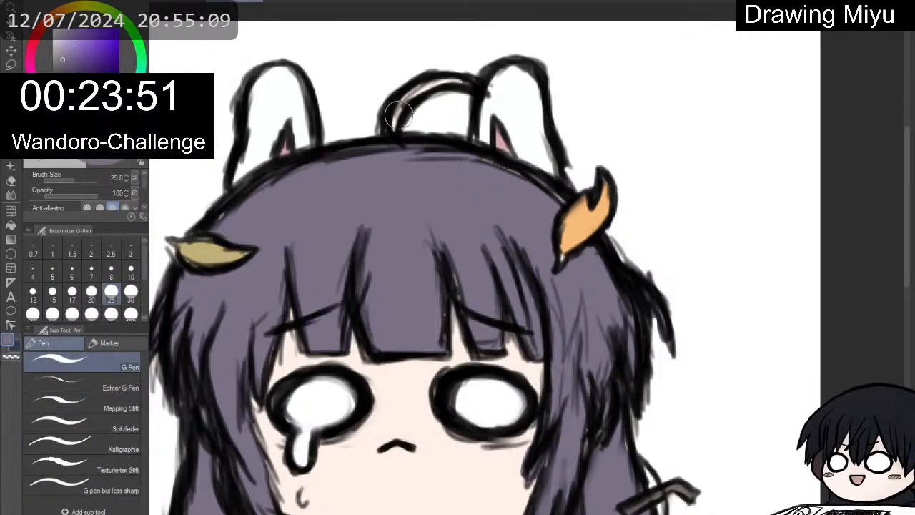
pyautogui.moveTo(398, 115)
pyautogui.mouseDown()
pyautogui.moveTo(418, 92)
pyautogui.moveTo(447, 79)
pyautogui.moveTo(455, 85)
pyautogui.mouseUp()
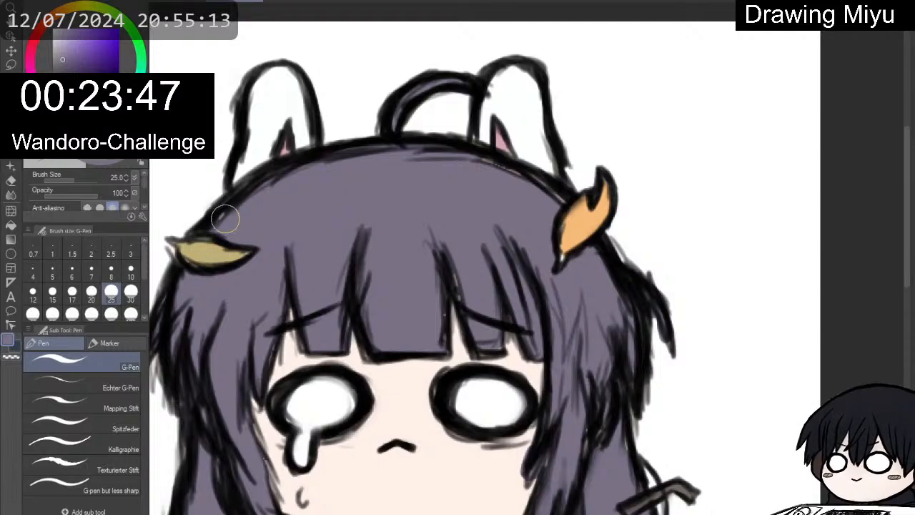
pyautogui.moveTo(225, 218); pyautogui.dragTo(245, 207)
pyautogui.moveTo(484, 169); pyautogui.dragTo(507, 177)
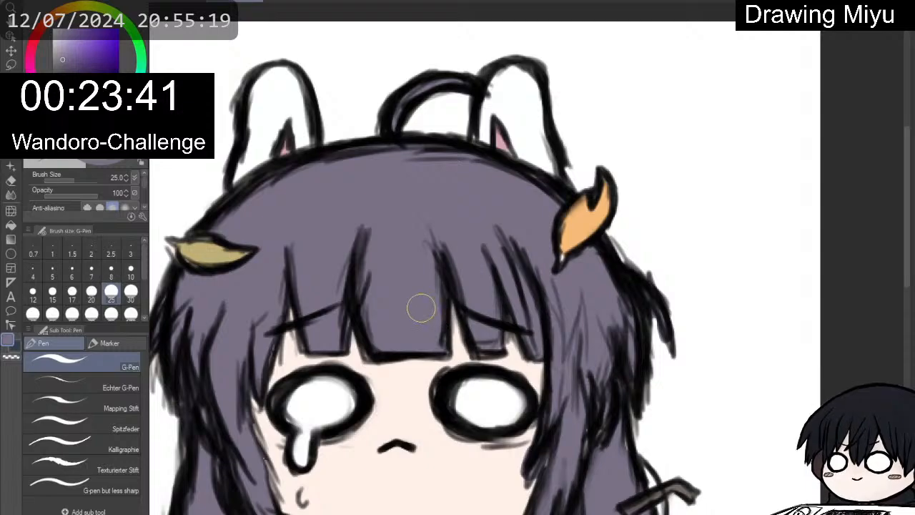
# Fill the white gap at the lower tip of the orange leaf with its sampled orange, using the G-Pen and the size 5 pencil.
pyautogui.keyDown('alt'); pyautogui.click(574, 227); pyautogui.keyUp('alt')
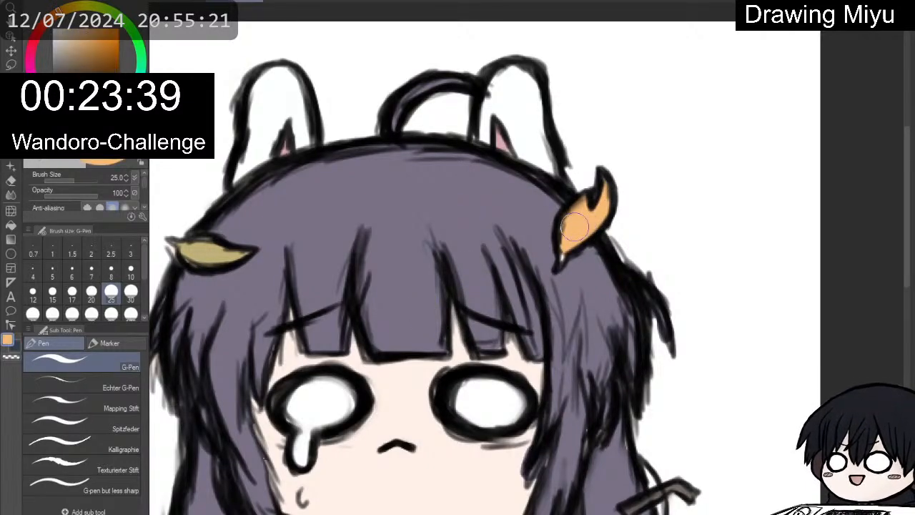
pyautogui.moveTo(565, 252); pyautogui.dragTo(564, 258)
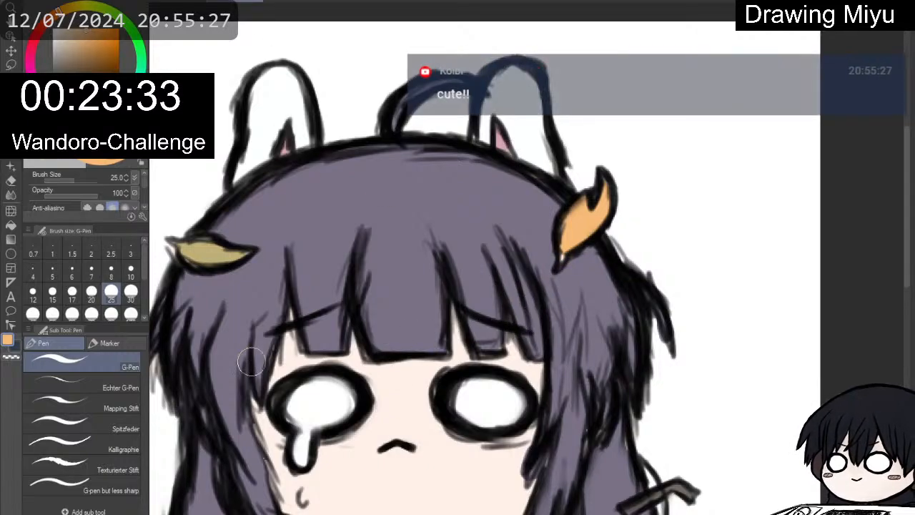
pyautogui.press('p')
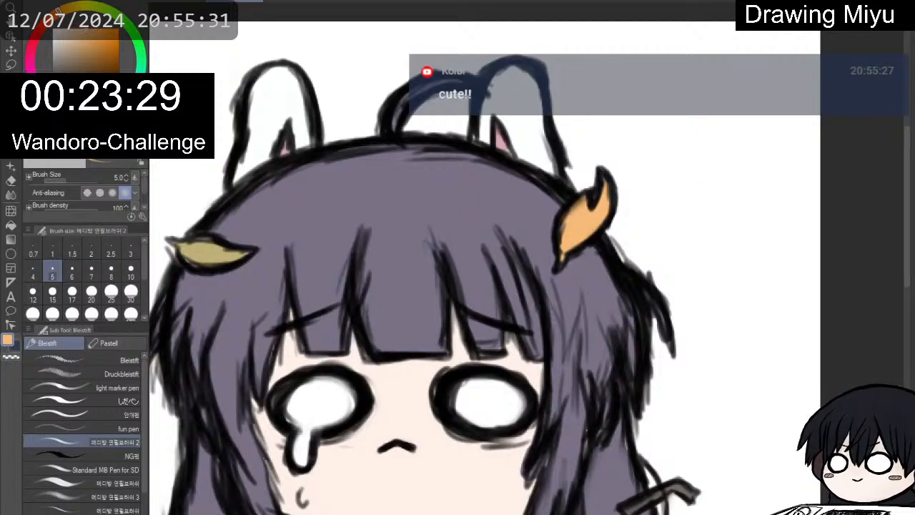
# Clean up around the olive leaf on the left of the hair and touch up its fill with the sampled olive and size 5 pencil.
pyautogui.moveTo(300, 271)
pyautogui.mouseDown()
pyautogui.moveTo(420, 227)
pyautogui.moveTo(863, 109)
pyautogui.moveTo(654, 190)
pyautogui.moveTo(515, 176)
pyautogui.mouseUp()
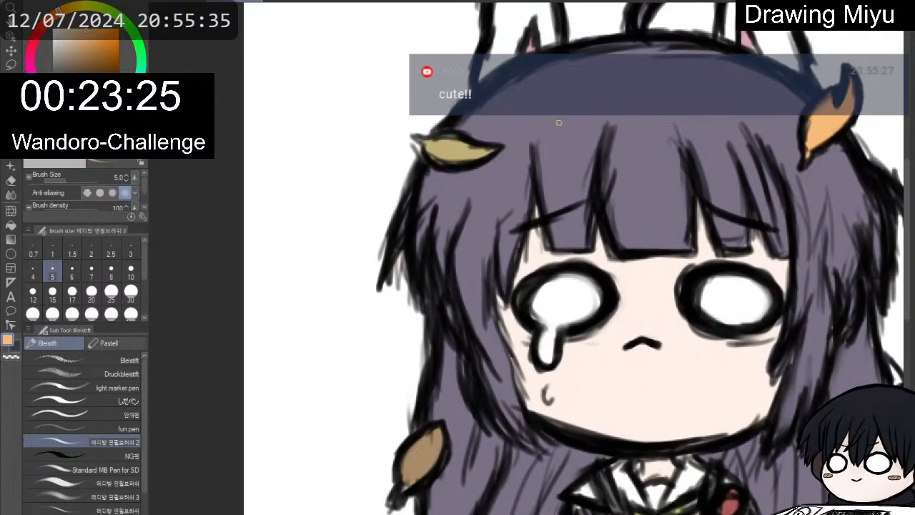
pyautogui.keyDown('alt'); pyautogui.click(529, 133); pyautogui.keyUp('alt')
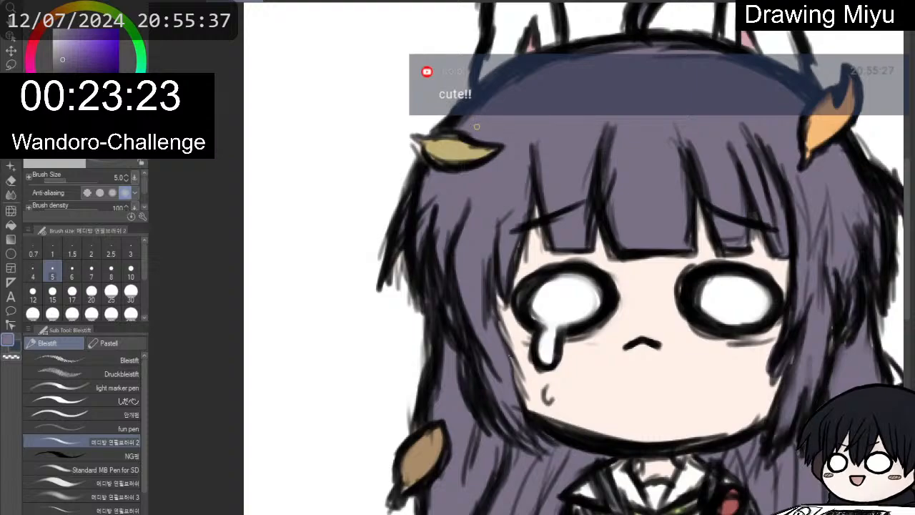
pyautogui.press('e')
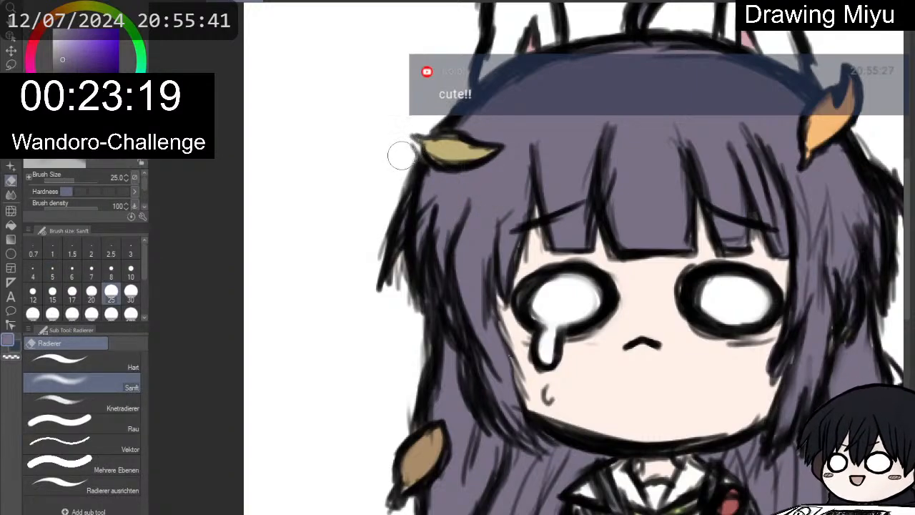
pyautogui.keyDown('alt'); pyautogui.click(466, 152); pyautogui.keyUp('alt')
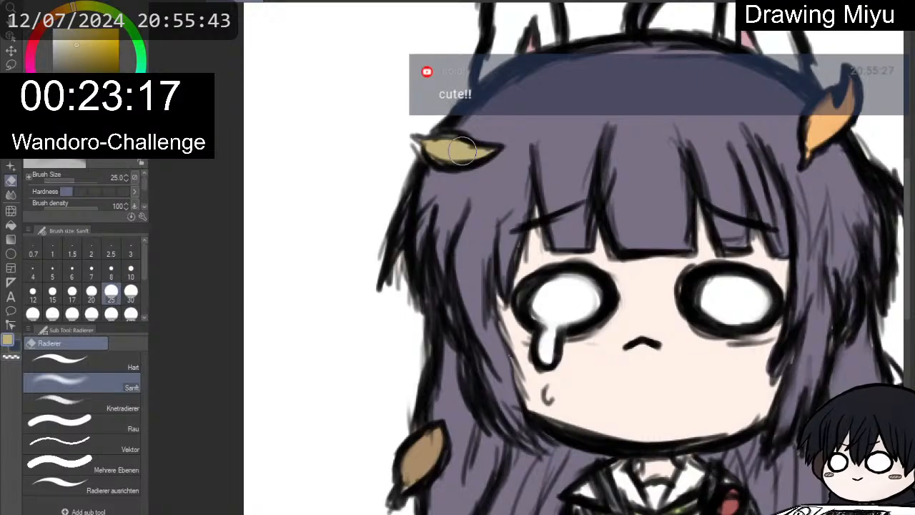
pyautogui.press('p')
pyautogui.press('p')
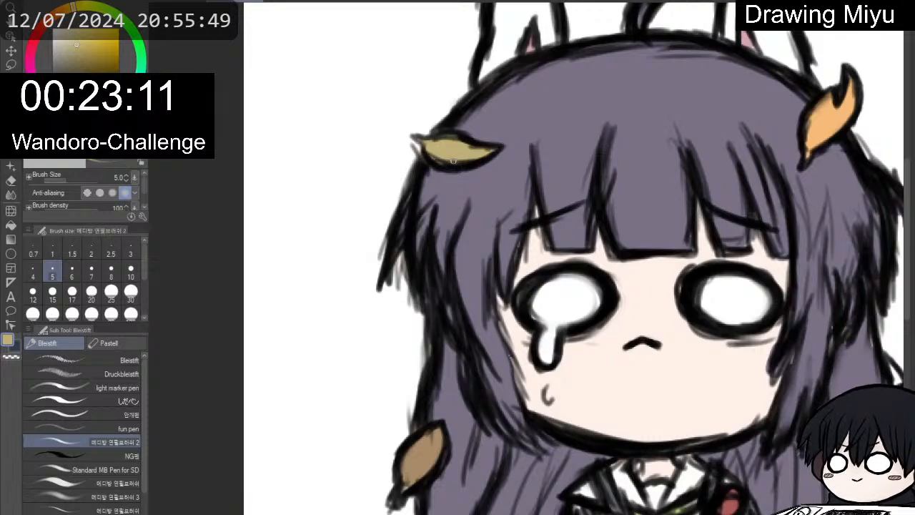
# Touch up the edges of the brown leaf beside the lower left hair with its sampled brown using the size 5 pencil.
pyautogui.moveTo(804, 278); pyautogui.dragTo(813, 209)
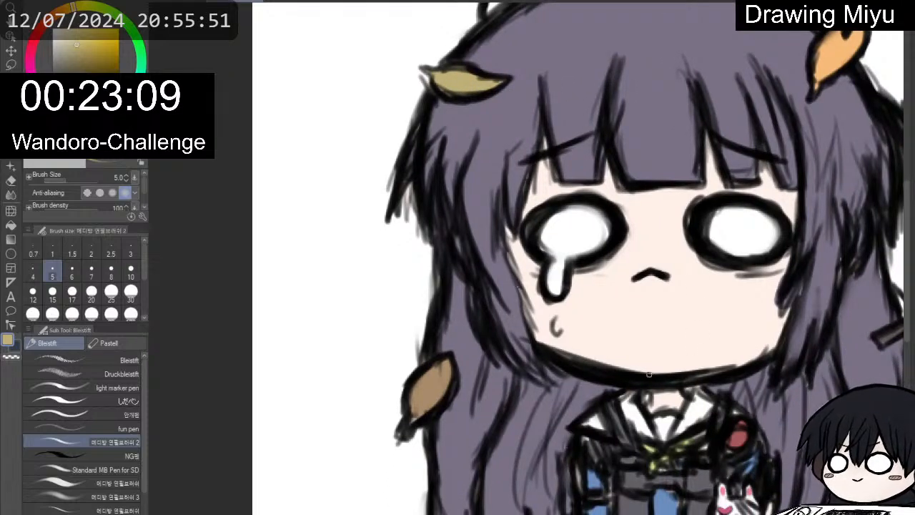
pyautogui.keyDown('alt'); pyautogui.click(423, 403); pyautogui.keyUp('alt')
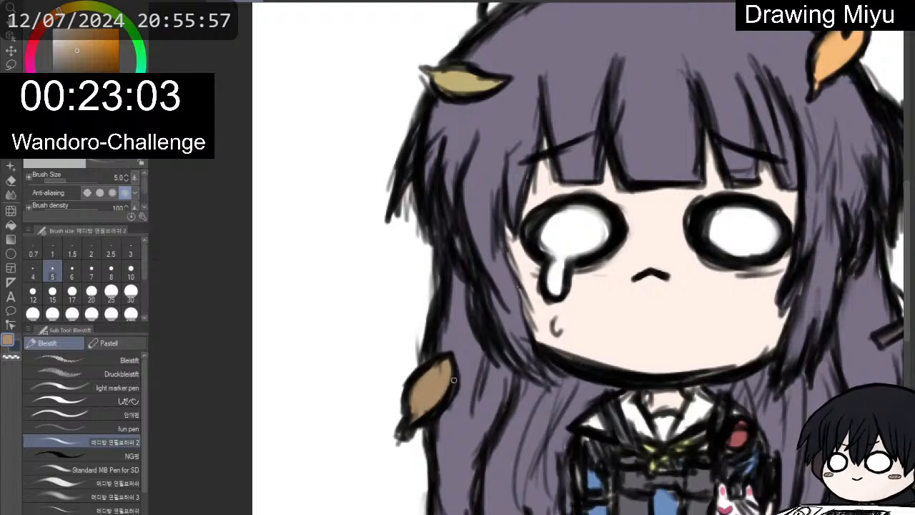
pyautogui.scroll(-4, 411, 235)
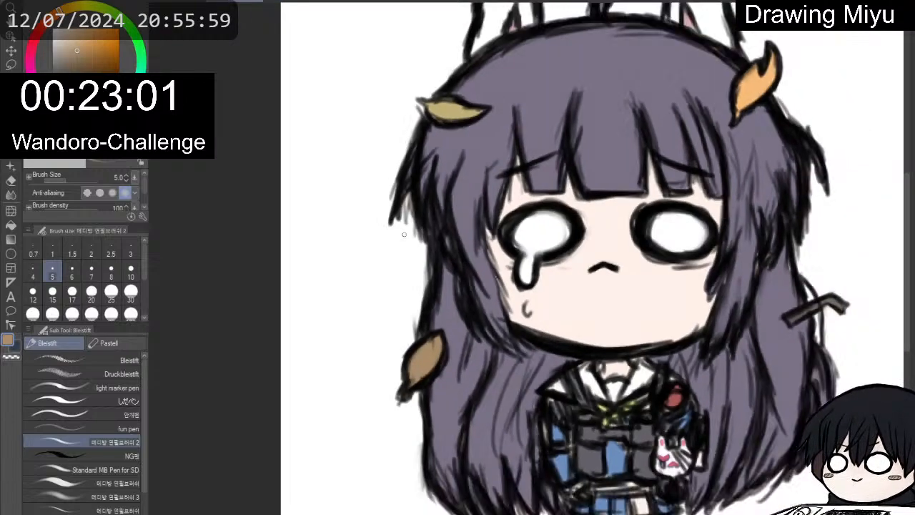
pyautogui.scroll(2, 412, 233)
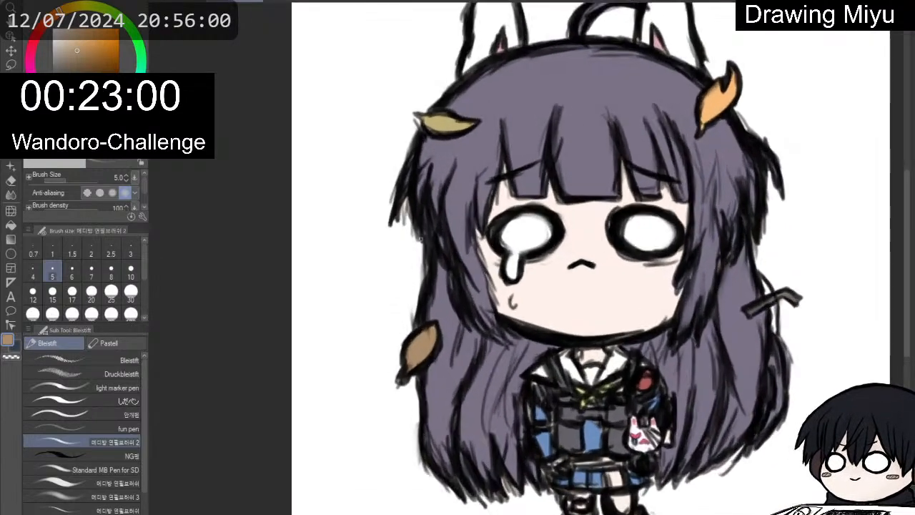
# Cover the light gaps in the left side hair with sampled purple and clean up the hair edges with the soft eraser.
pyautogui.keyDown('alt'); pyautogui.click(433, 302); pyautogui.keyUp('alt')
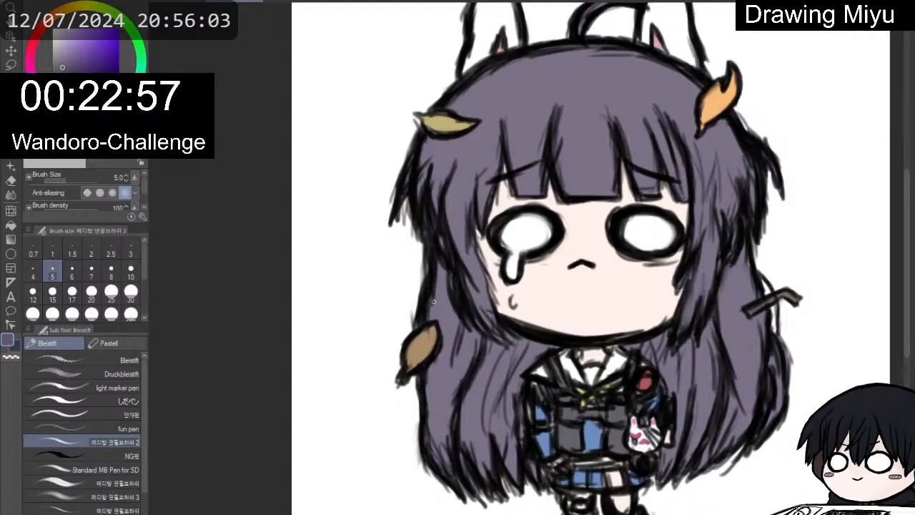
pyautogui.press('e')
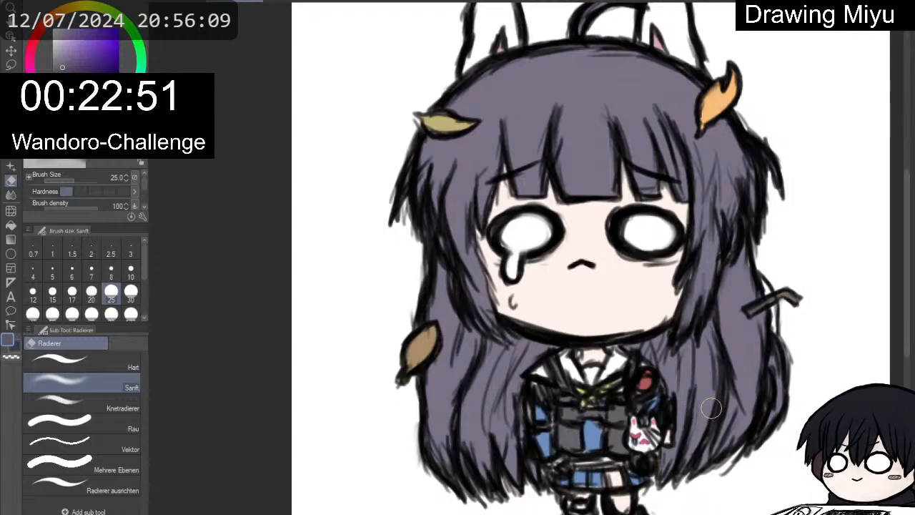
pyautogui.press('p')
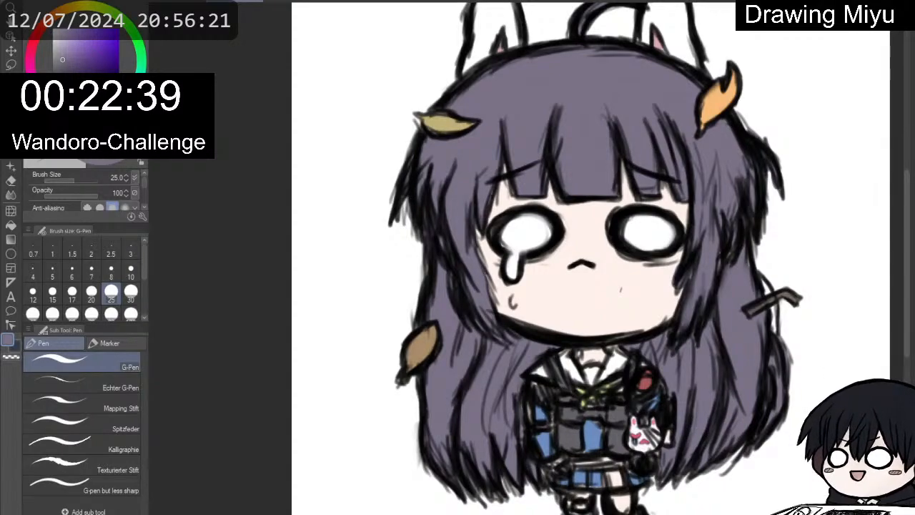
# Strengthen the outlines of the brown leaf's stem, the twig and the hair edge left of the face with the black size 5 pencil.
pyautogui.click(63, 93)
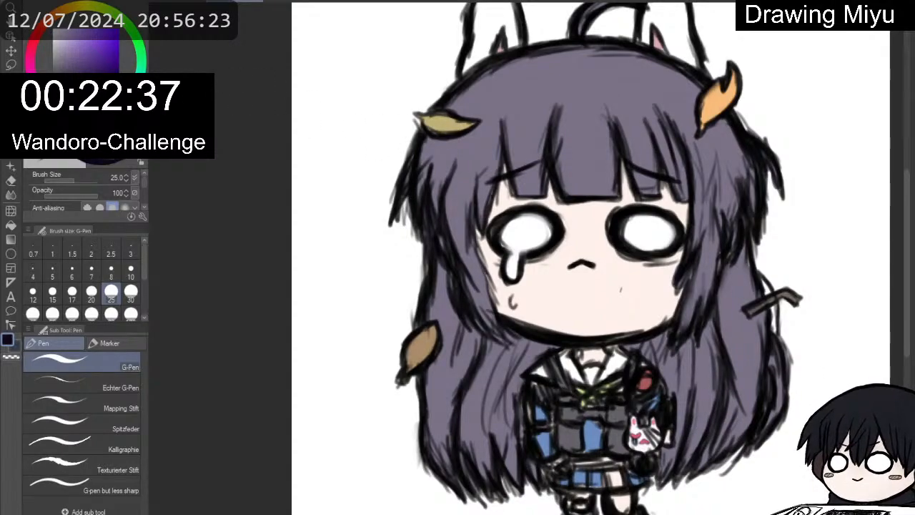
pyautogui.click(11, 122)
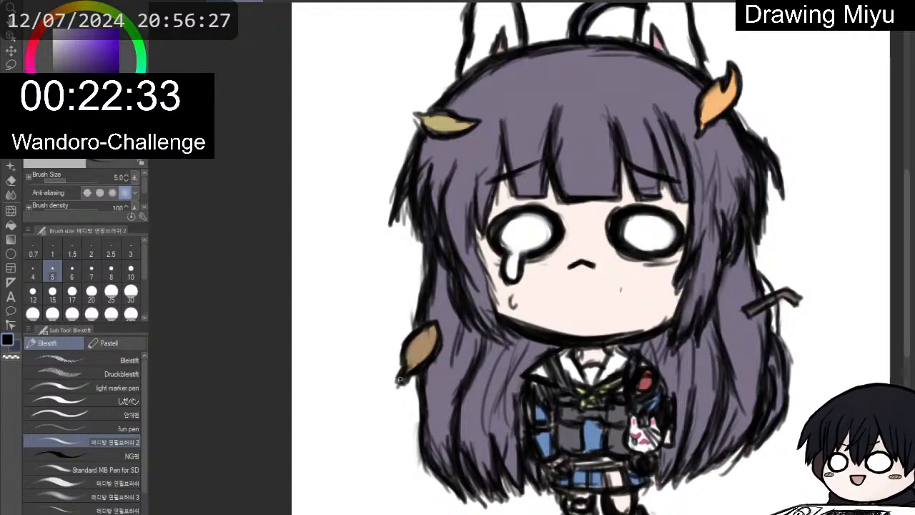
pyautogui.moveTo(401, 379); pyautogui.dragTo(405, 385)
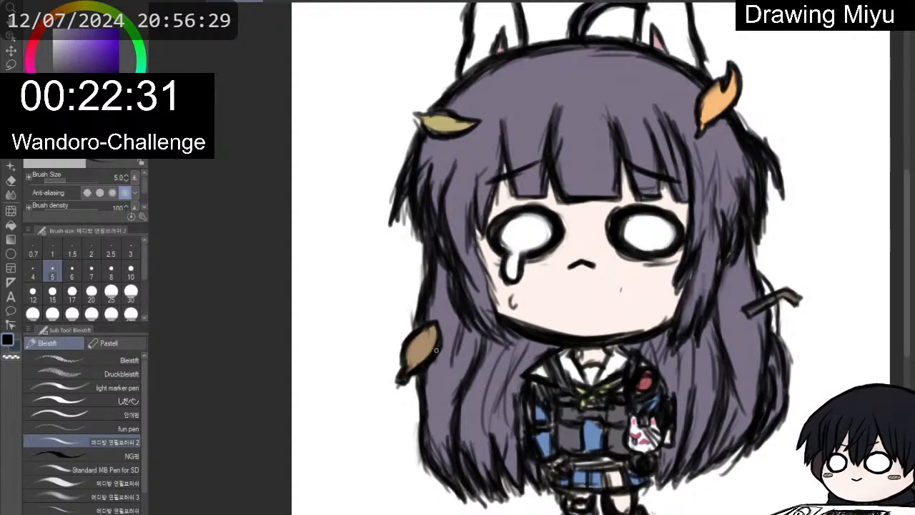
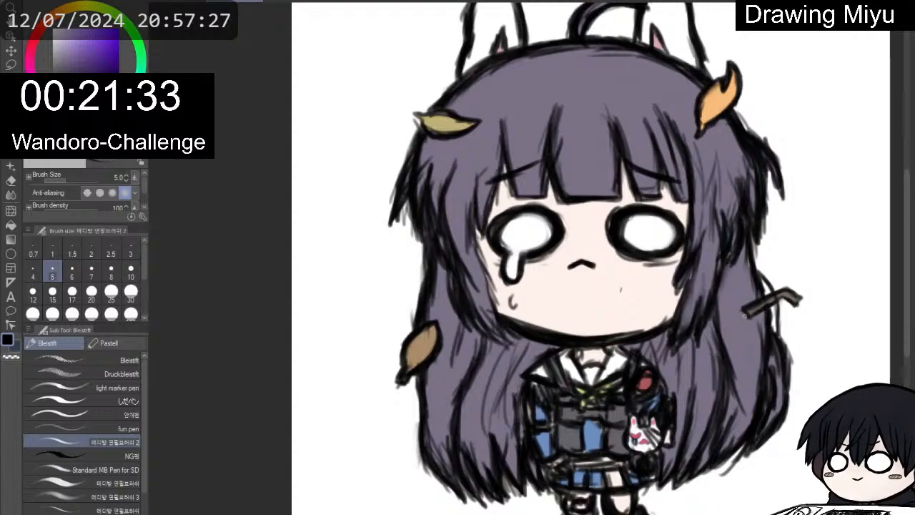
pyautogui.moveTo(750, 316); pyautogui.dragTo(779, 300)
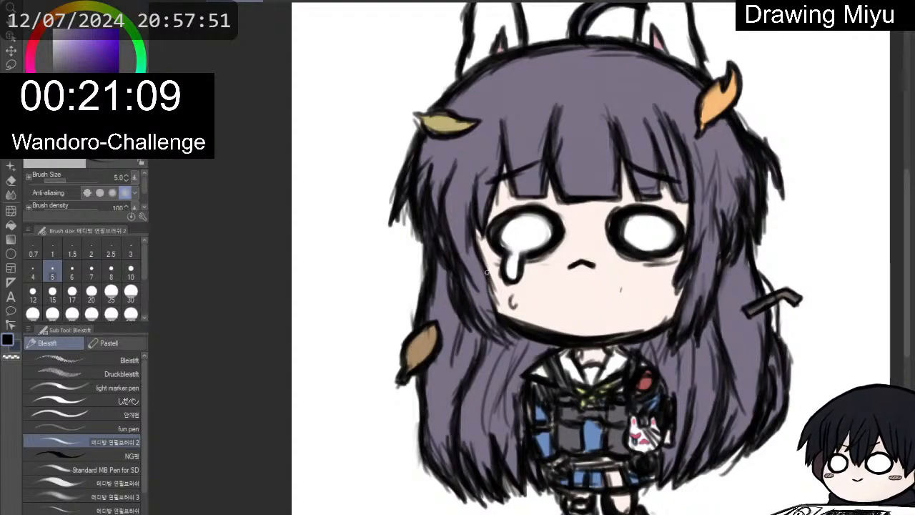
pyautogui.moveTo(487, 273); pyautogui.dragTo(494, 302)
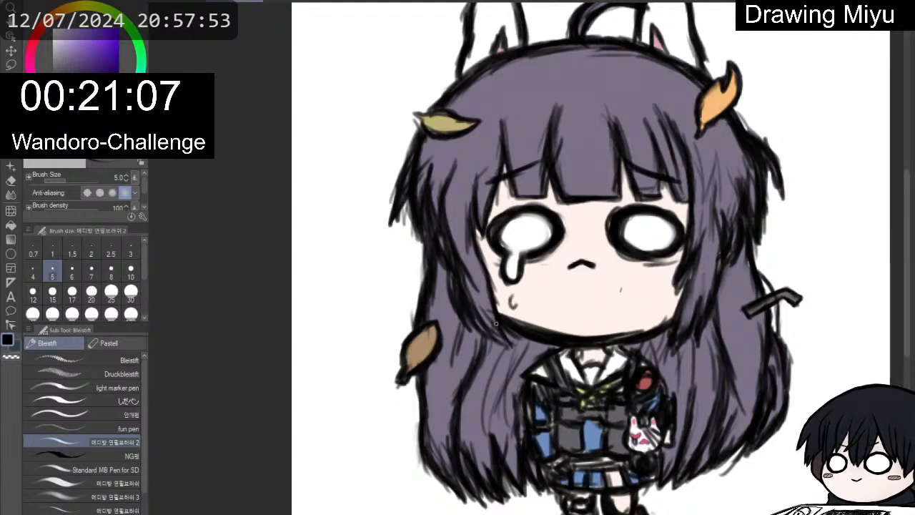
# Darken the outline of the hair lock beside the left cheek with the black size 5 pencil.
pyautogui.moveTo(481, 328); pyautogui.dragTo(515, 352)
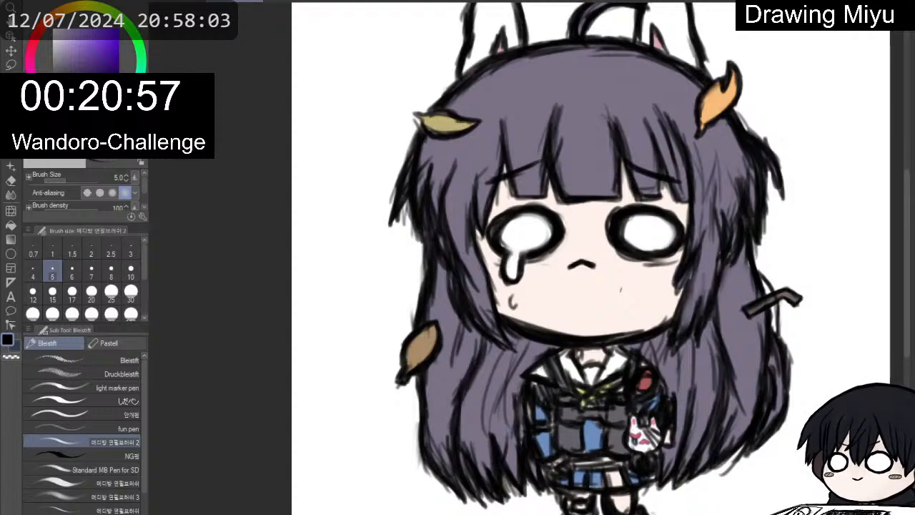
pyautogui.press('x')
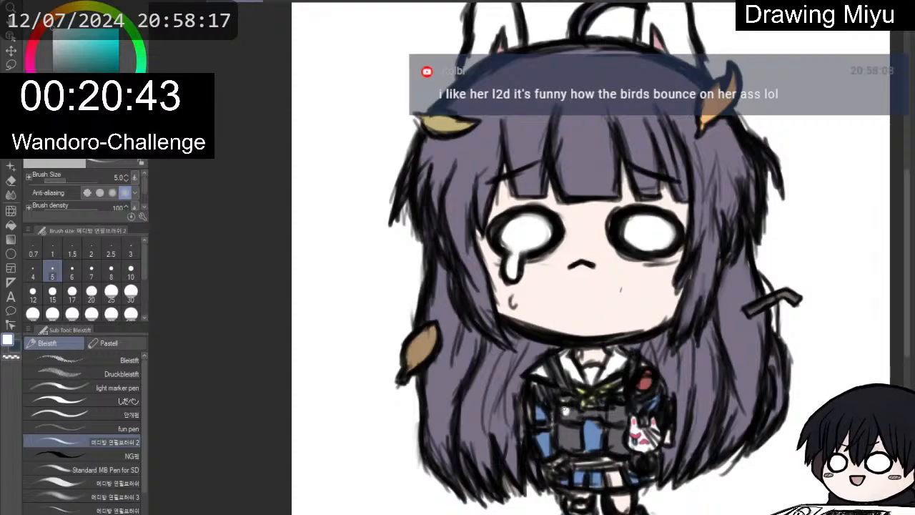
pyautogui.press('e')
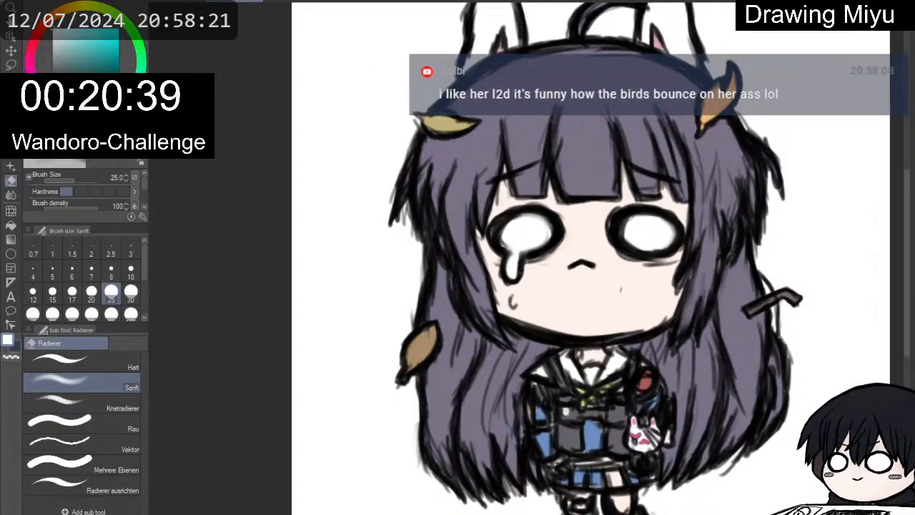
pyautogui.press('p')
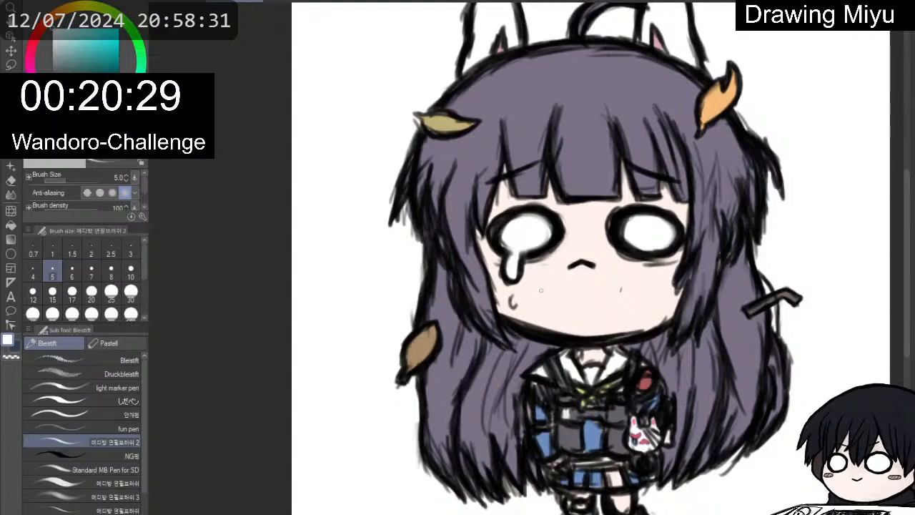
pyautogui.scroll(-2, 542, 289)
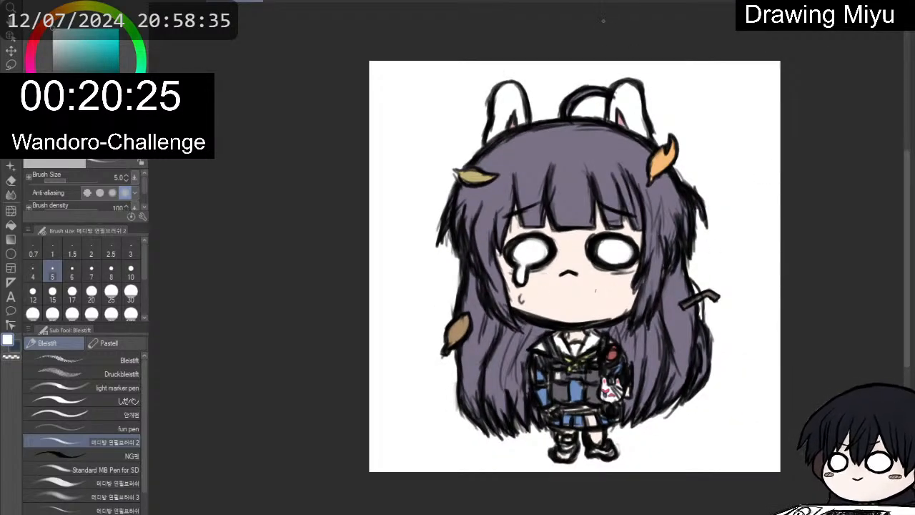
pyautogui.scroll(2, 593, 70)
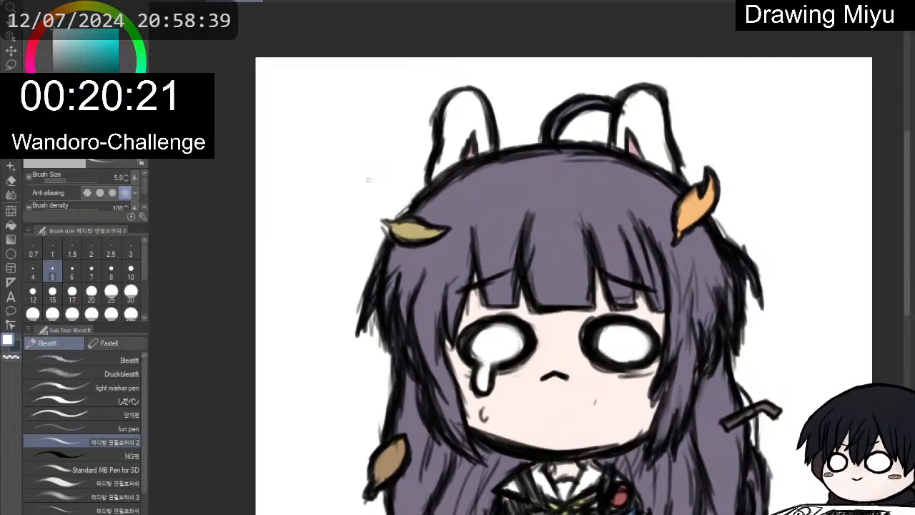
# Strengthen the outer edge of the hair between the olive leaf and the brown leaf with the black size 5 pencil.
pyautogui.press('x')
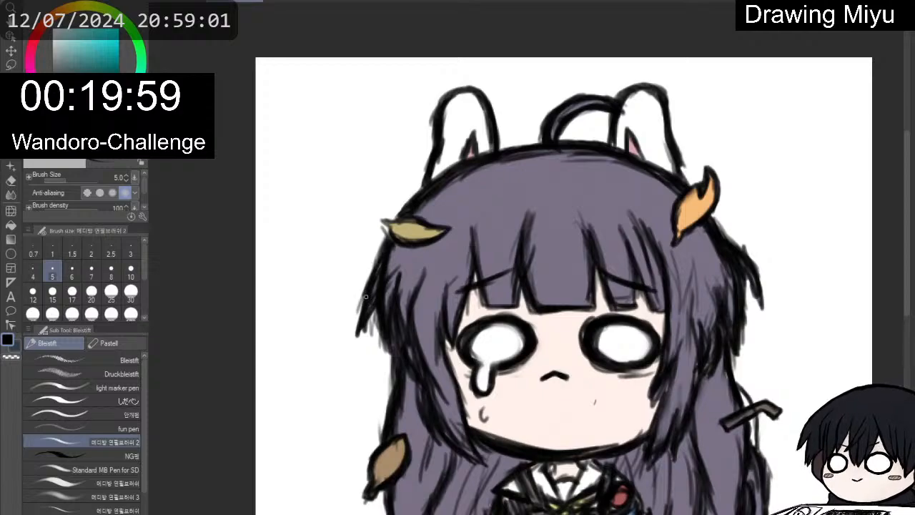
pyautogui.moveTo(374, 277)
pyautogui.mouseDown()
pyautogui.moveTo(360, 326)
pyautogui.moveTo(386, 345)
pyautogui.moveTo(393, 381)
pyautogui.mouseUp()
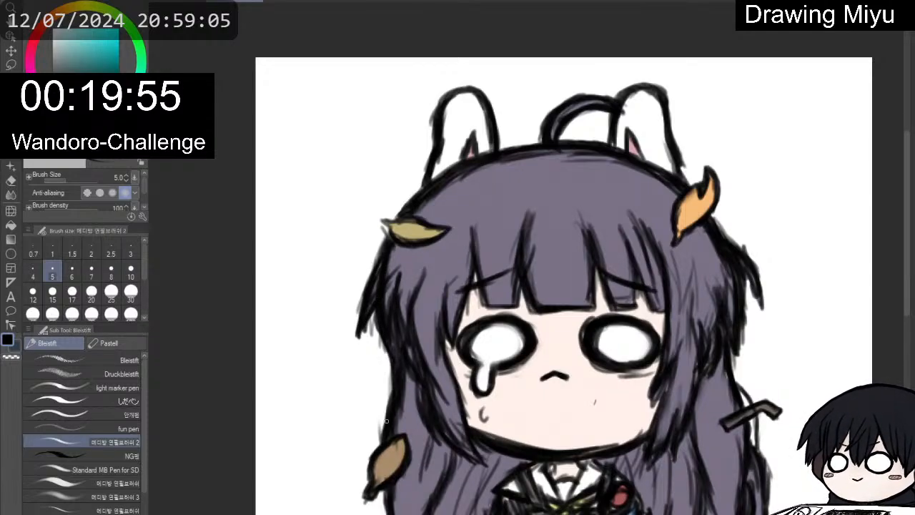
# Paint over the light gaps along the waist above the skirt with the dark grey sampled from the uniform.
pyautogui.scroll(-2, 547, 304)
pyautogui.scroll(3, 585, 486)
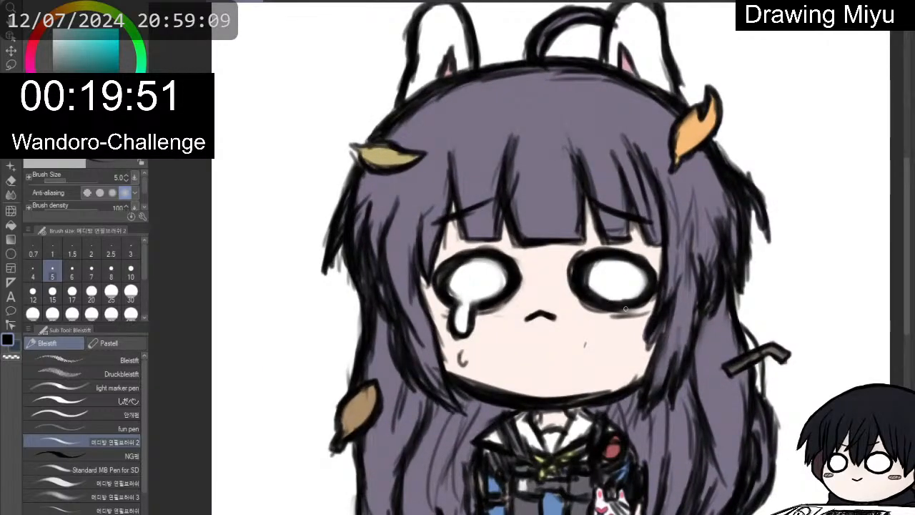
pyautogui.scroll(-2, 636, 309)
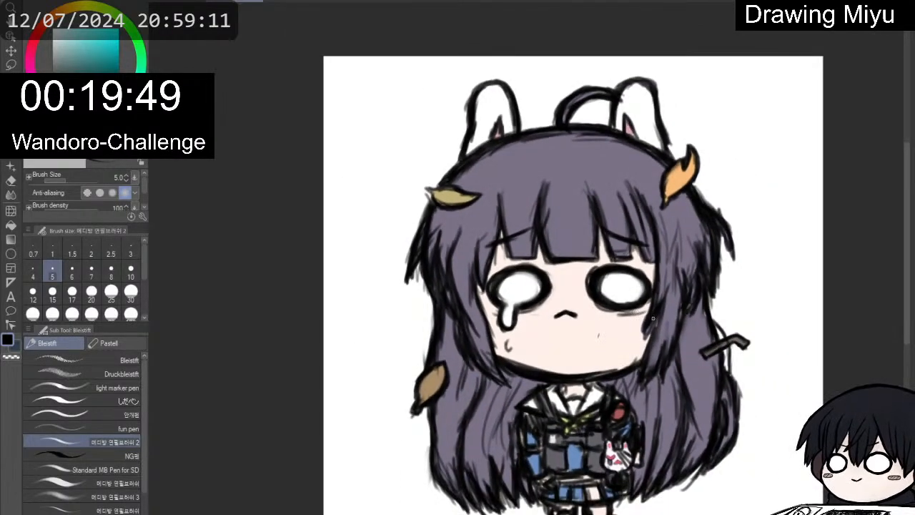
pyautogui.scroll(-1, 725, 433)
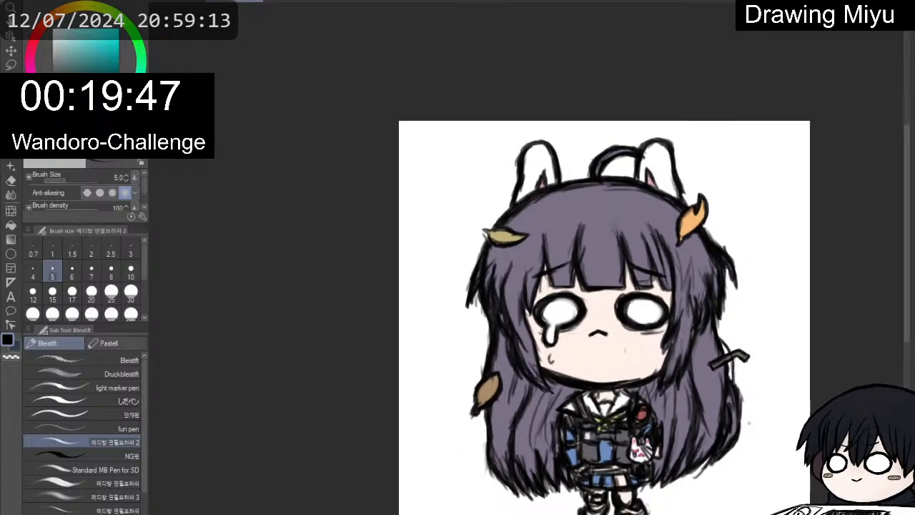
pyautogui.scroll(2, 629, 501)
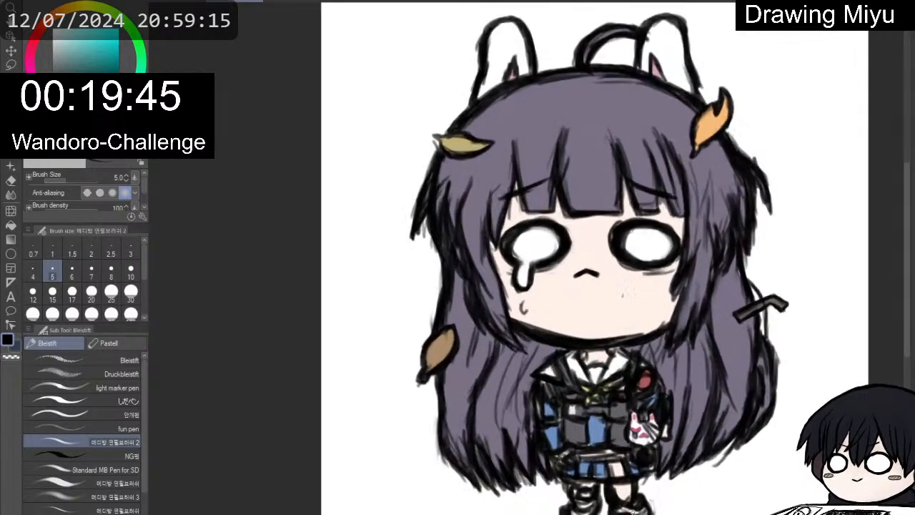
pyautogui.keyDown('alt'); pyautogui.click(571, 412); pyautogui.keyUp('alt')
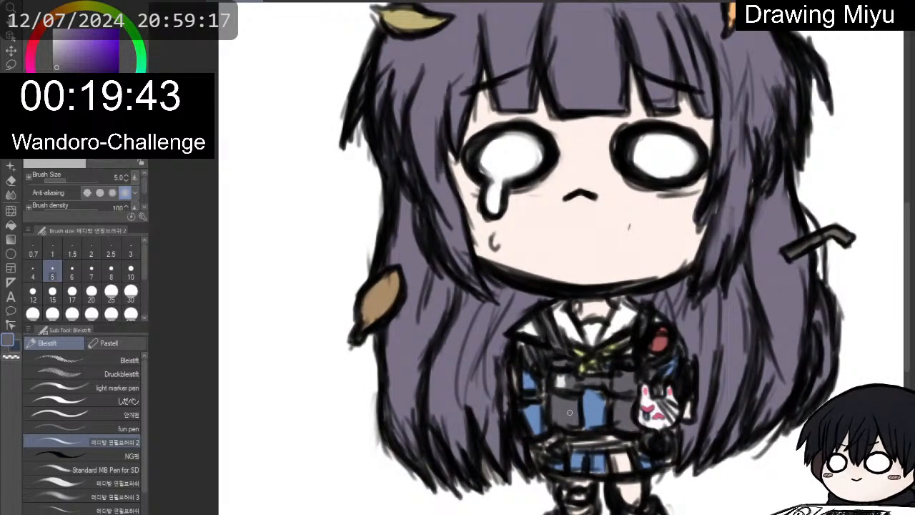
pyautogui.press('p')
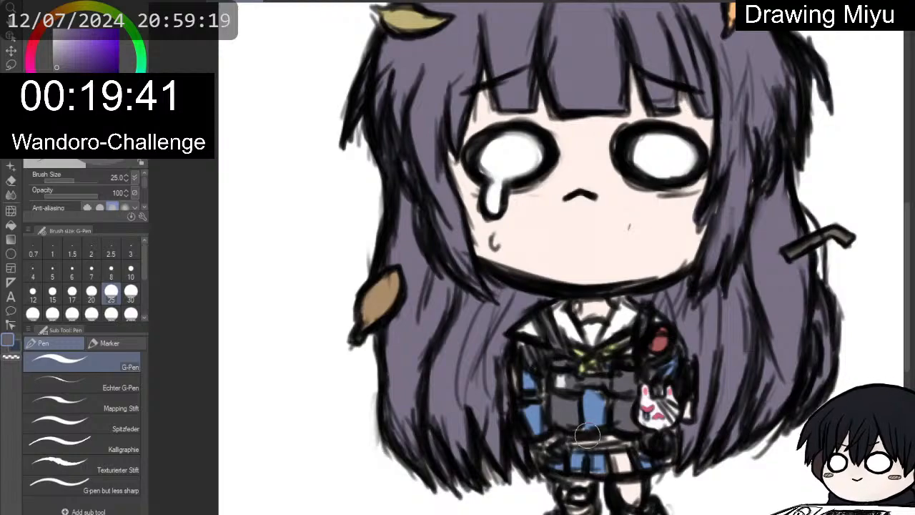
pyautogui.moveTo(575, 442); pyautogui.dragTo(605, 444)
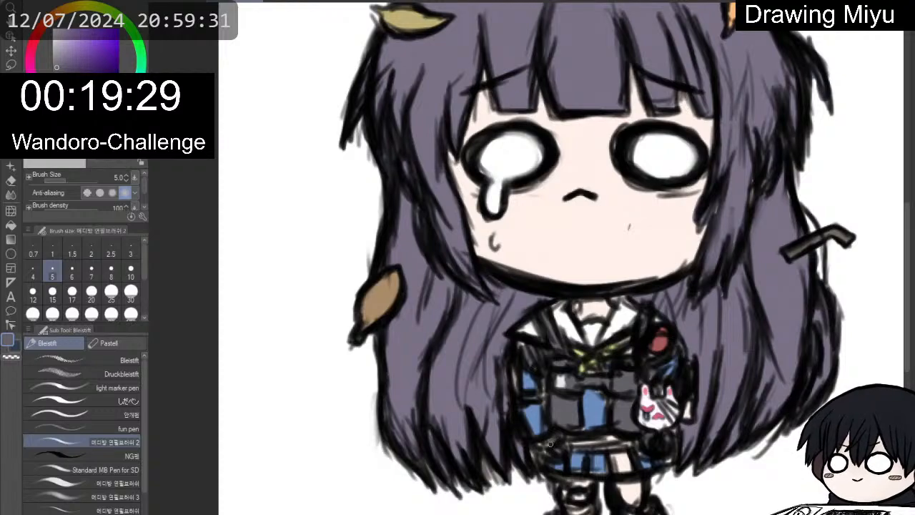
pyautogui.moveTo(596, 438); pyautogui.dragTo(617, 439)
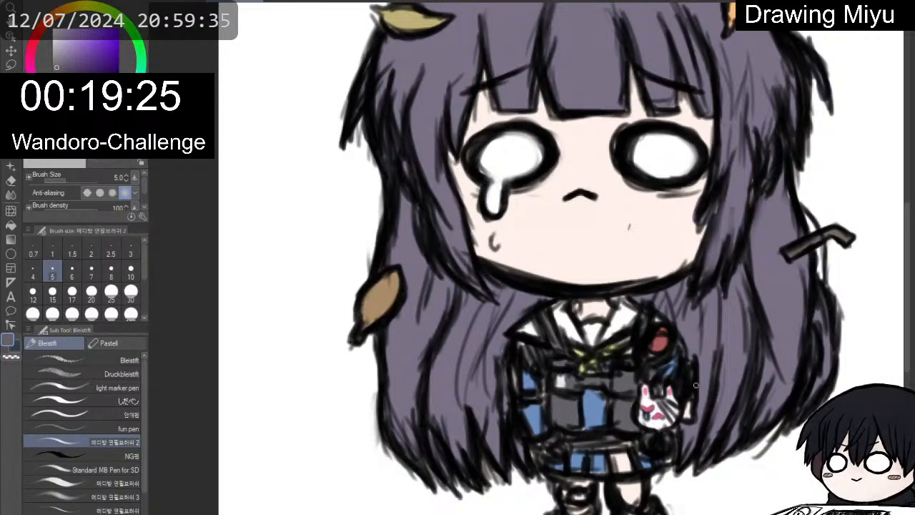
# Fill the light pleat on the skirt with white using the size 5 pencil, and sample the uniform's dark grey.
pyautogui.keyDown('alt'); pyautogui.click(621, 314); pyautogui.keyUp('alt')
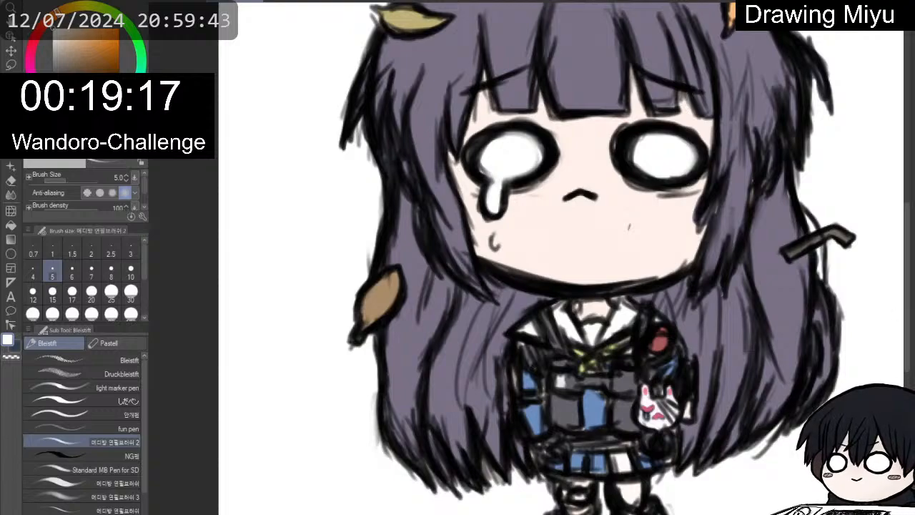
pyautogui.moveTo(624, 497)
pyautogui.mouseDown()
pyautogui.moveTo(632, 448)
pyautogui.moveTo(652, 429)
pyautogui.mouseUp()
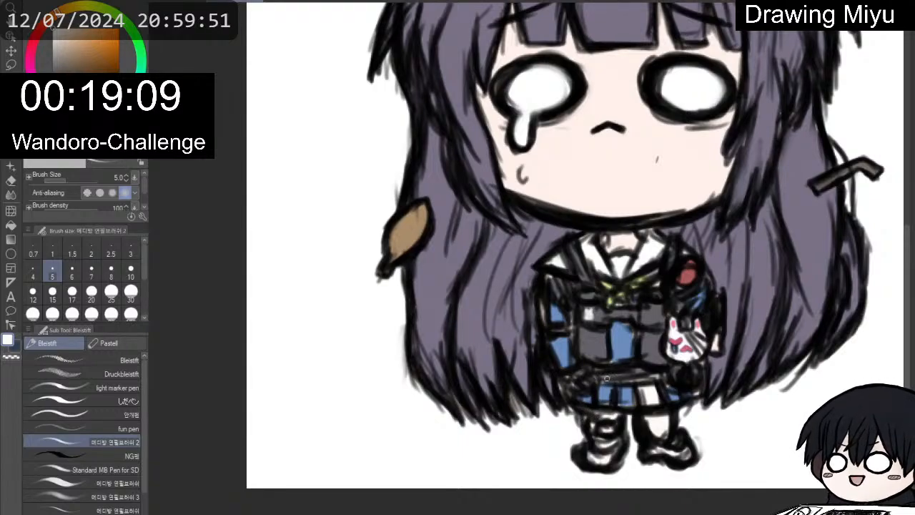
pyautogui.keyDown('alt'); pyautogui.click(653, 314); pyautogui.keyUp('alt')
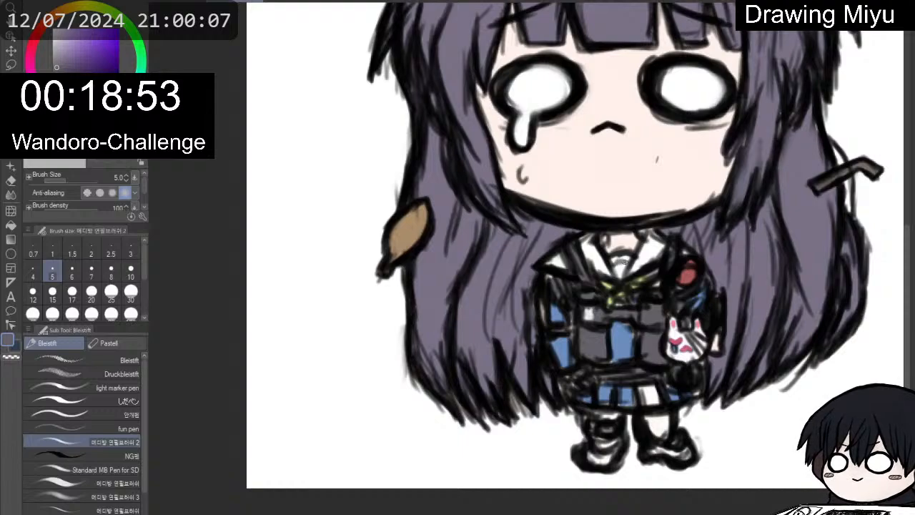
# Paint blue stripes on the white sailor collar with the blue sampled from the uniform and the size 5 pencil.
pyautogui.keyDown('alt'); pyautogui.click(623, 354); pyautogui.keyUp('alt')
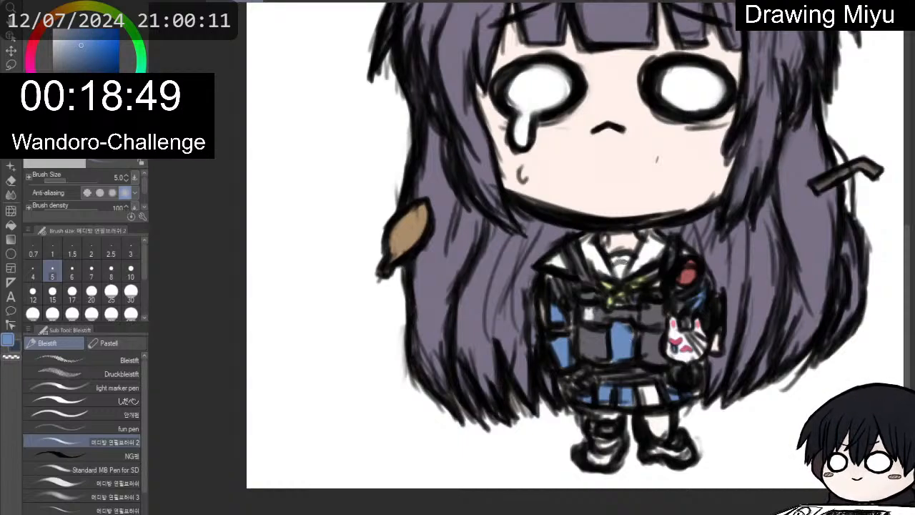
pyautogui.moveTo(626, 262); pyautogui.dragTo(613, 264)
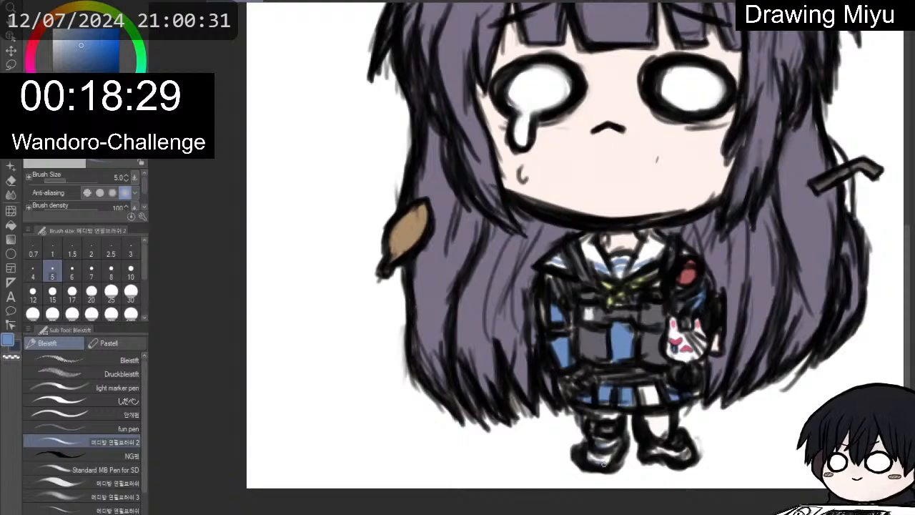
pyautogui.scroll(-3, 639, 384)
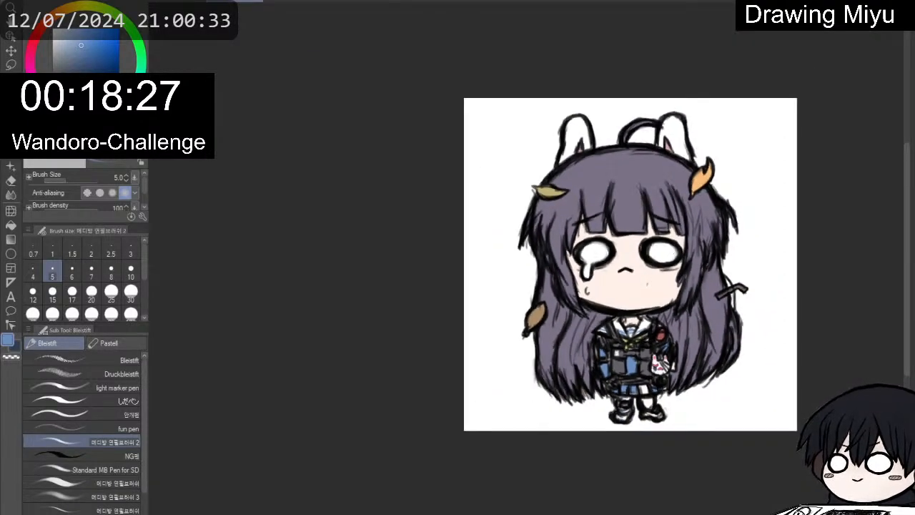
pyautogui.scroll(1, 696, 207)
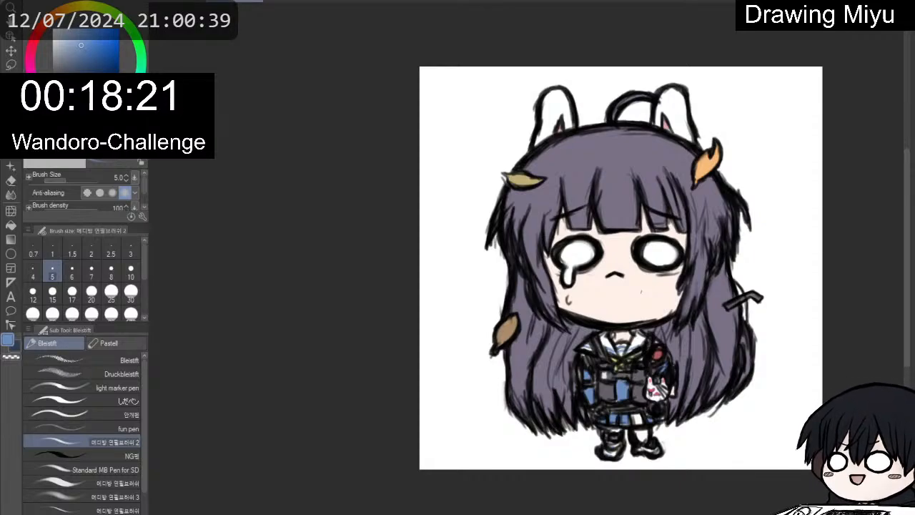
# Strengthen the right side of the jawline and the lower left hair edge with black, checking the other chibi drawing for reference.
pyautogui.moveTo(108, 62); pyautogui.dragTo(111, 98)
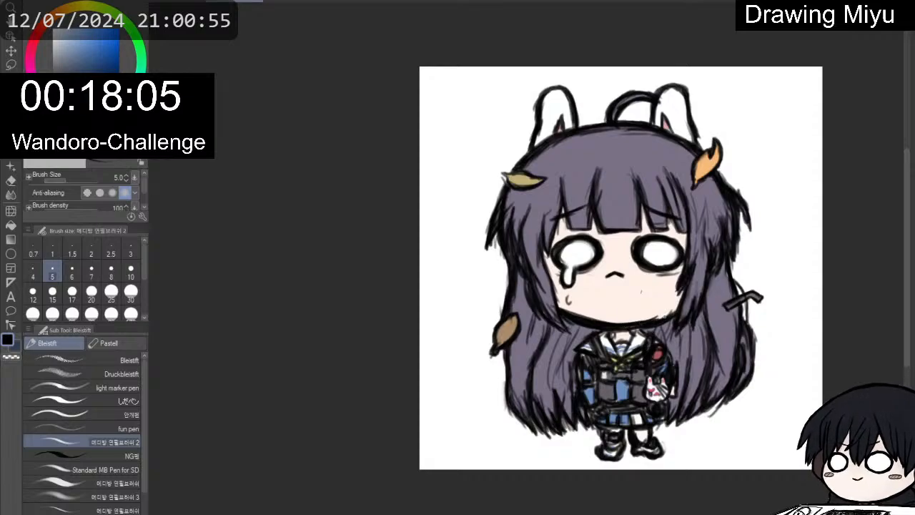
pyautogui.moveTo(665, 315); pyautogui.dragTo(671, 311)
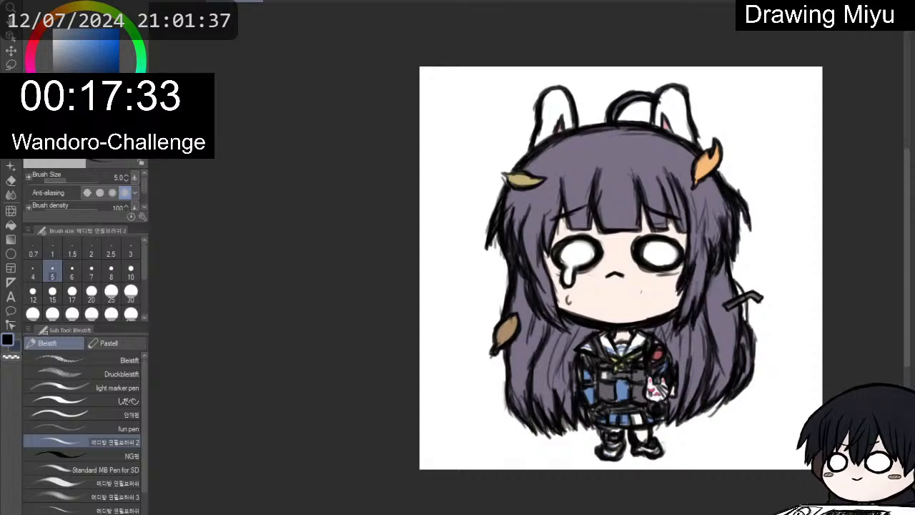
pyautogui.hotkey('ctrl', '0')
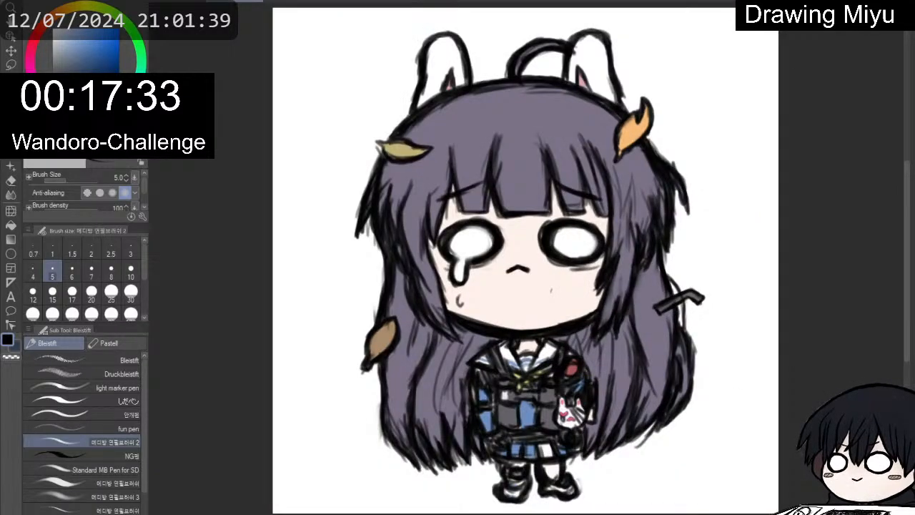
pyautogui.click(184, 2)
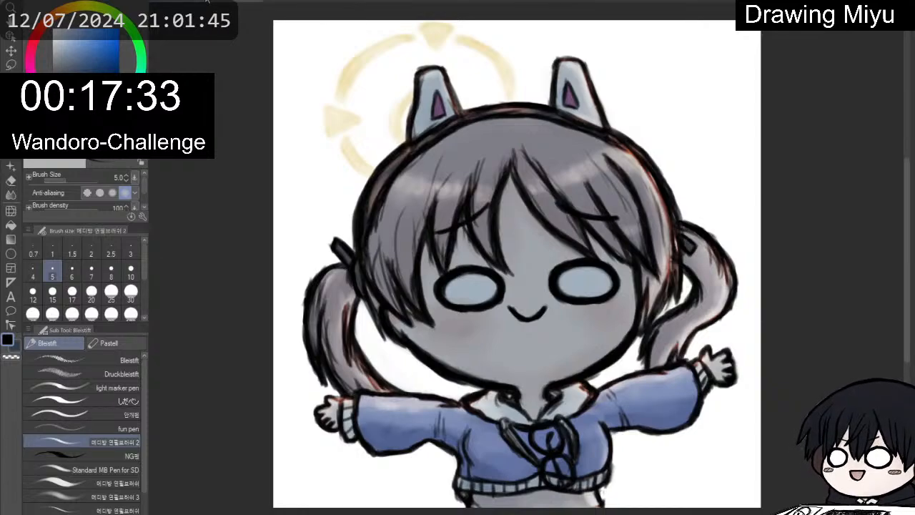
pyautogui.click(220, 2)
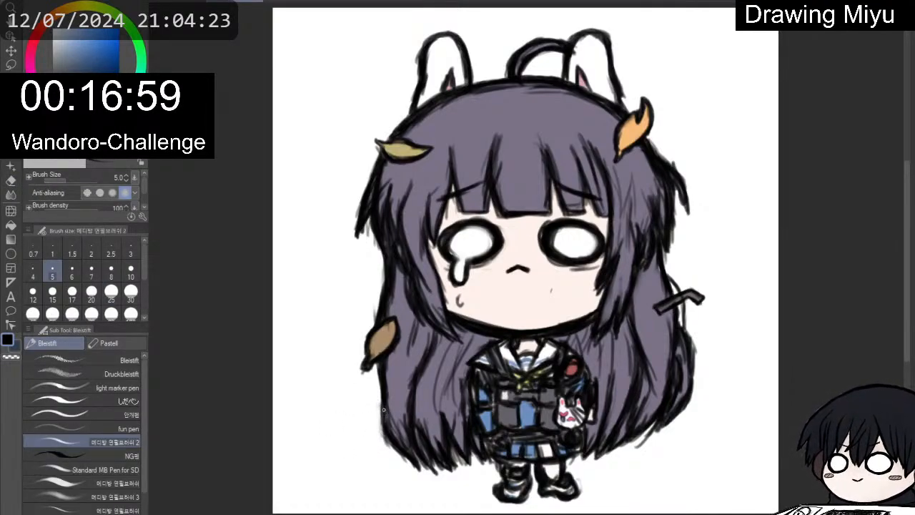
pyautogui.moveTo(384, 410); pyautogui.dragTo(390, 435)
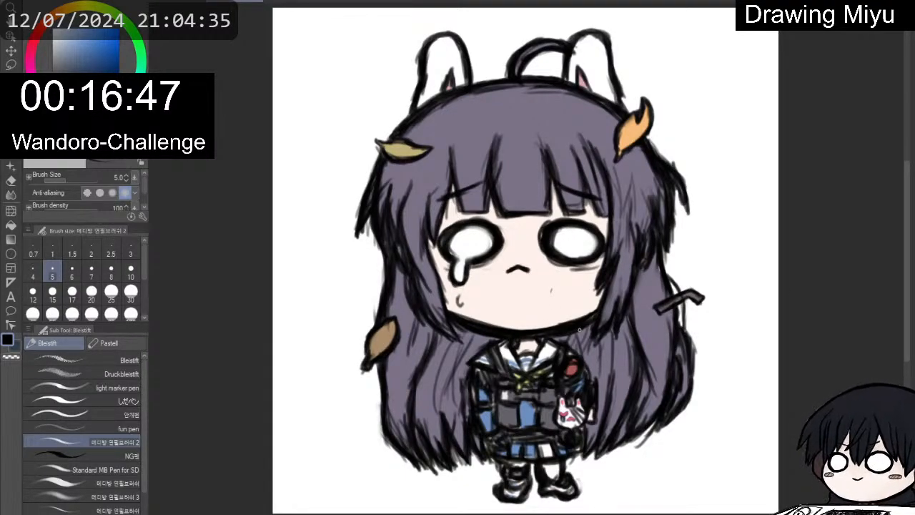
# Shade the skin under the bangs and the hair behind the right shoulder with the sampled neck tone, using the third MediBang pencil brush at size 20.
pyautogui.keyDown('alt'); pyautogui.click(528, 347); pyautogui.keyUp('alt')
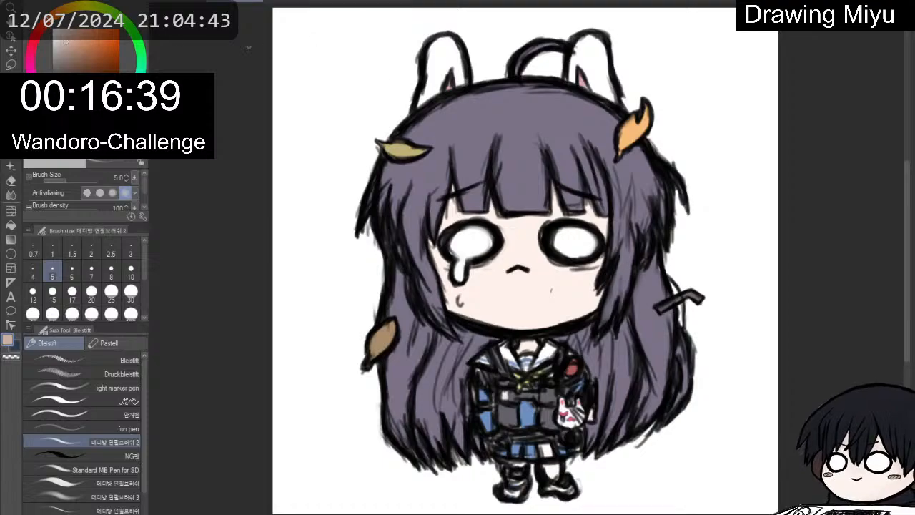
pyautogui.press('p')
pyautogui.press('p')
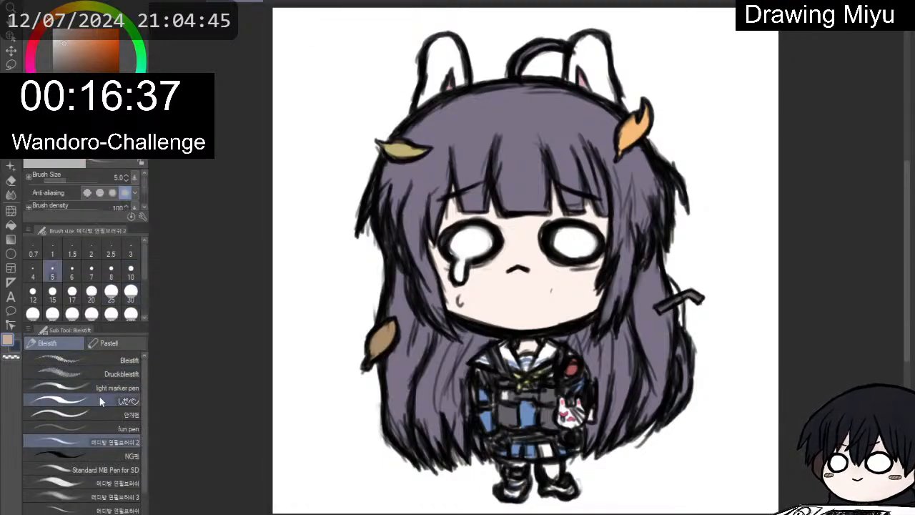
pyautogui.click(120, 494)
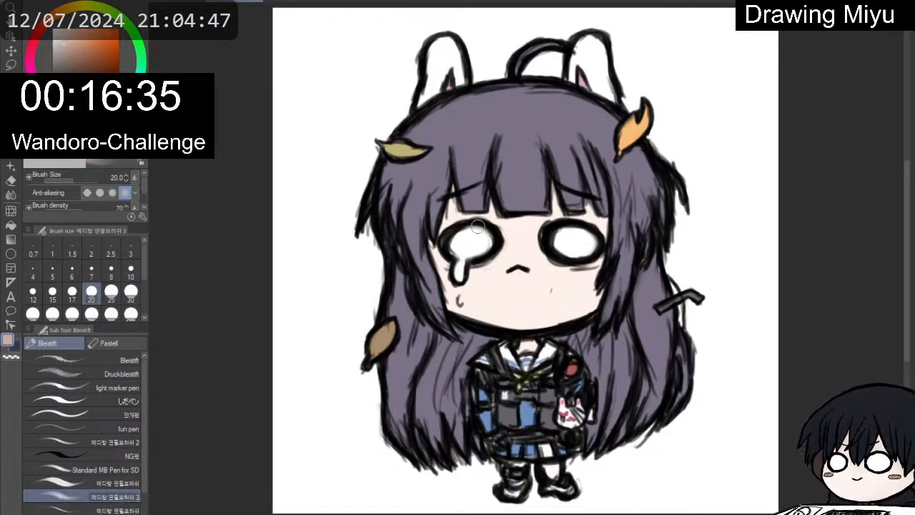
pyautogui.moveTo(456, 189)
pyautogui.mouseDown()
pyautogui.moveTo(455, 209)
pyautogui.moveTo(475, 209)
pyautogui.mouseUp()
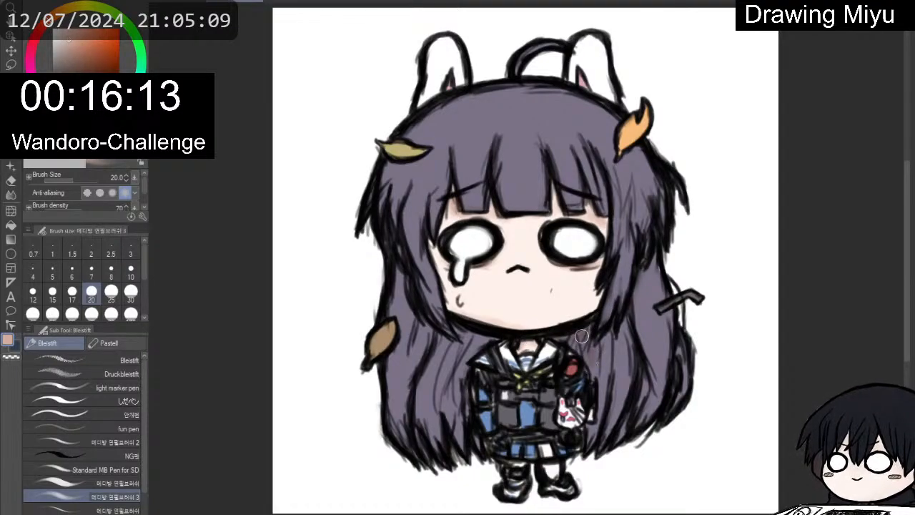
pyautogui.moveTo(582, 336)
pyautogui.mouseDown()
pyautogui.moveTo(596, 332)
pyautogui.moveTo(600, 388)
pyautogui.mouseUp()
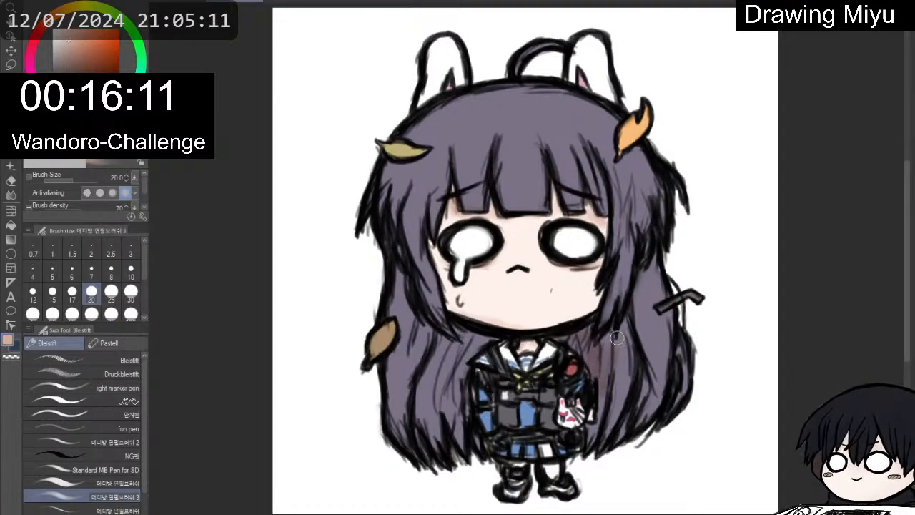
pyautogui.moveTo(617, 338)
pyautogui.mouseDown()
pyautogui.moveTo(602, 388)
pyautogui.moveTo(598, 376)
pyautogui.mouseUp()
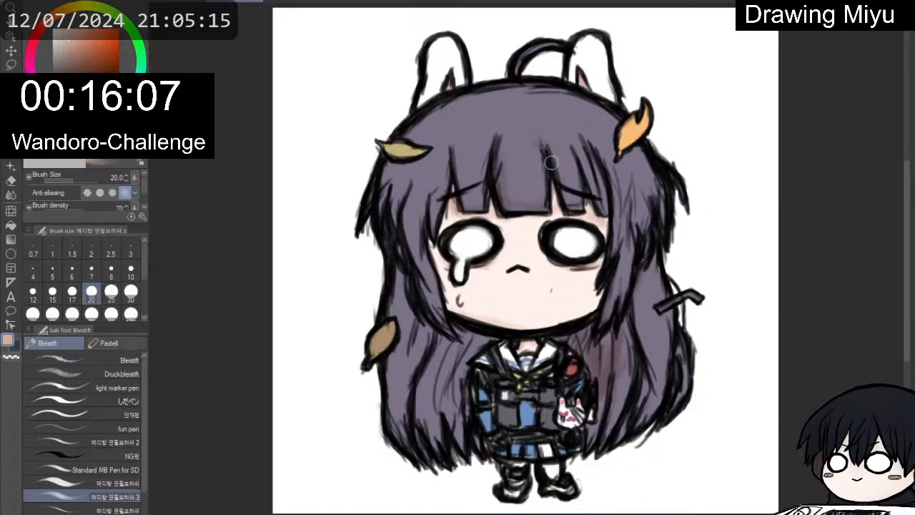
# Shade the bangs, side locks and hair behind the left shoulder with the skin tone, using the third MediBang pencil brush at size 20.
pyautogui.moveTo(557, 165)
pyautogui.mouseDown()
pyautogui.moveTo(574, 196)
pyautogui.moveTo(588, 185)
pyautogui.moveTo(610, 211)
pyautogui.moveTo(615, 260)
pyautogui.mouseUp()
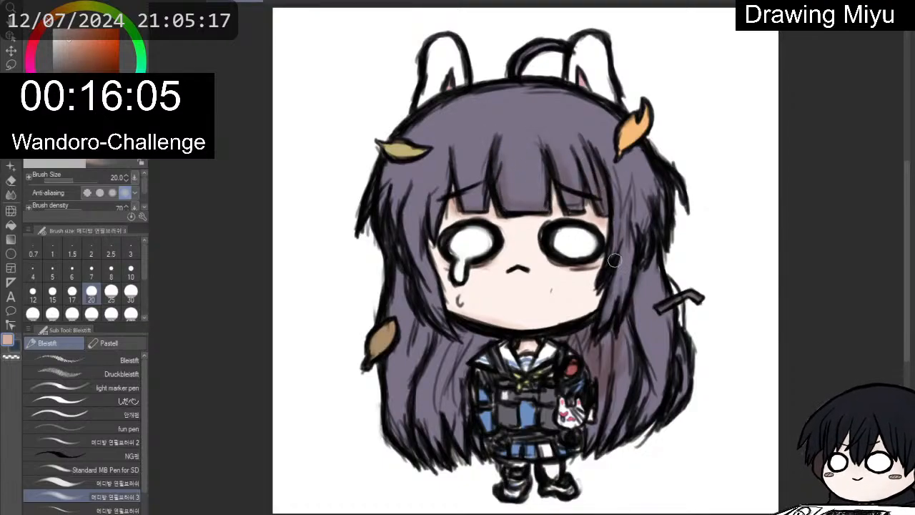
pyautogui.moveTo(478, 179)
pyautogui.mouseDown()
pyautogui.moveTo(483, 159)
pyautogui.moveTo(477, 178)
pyautogui.moveTo(438, 188)
pyautogui.moveTo(435, 213)
pyautogui.mouseUp()
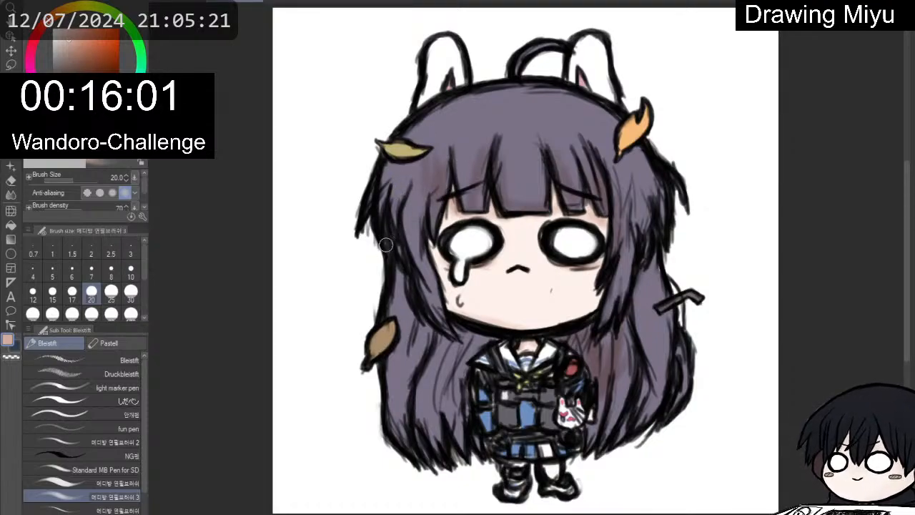
pyautogui.moveTo(401, 169)
pyautogui.mouseDown()
pyautogui.moveTo(399, 206)
pyautogui.moveTo(427, 288)
pyautogui.mouseUp()
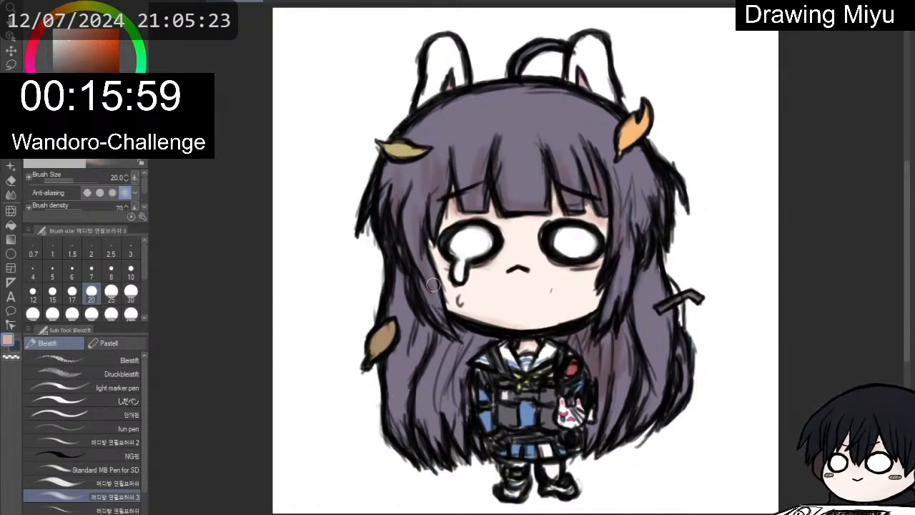
pyautogui.moveTo(622, 257)
pyautogui.mouseDown()
pyautogui.moveTo(628, 214)
pyautogui.moveTo(633, 281)
pyautogui.mouseUp()
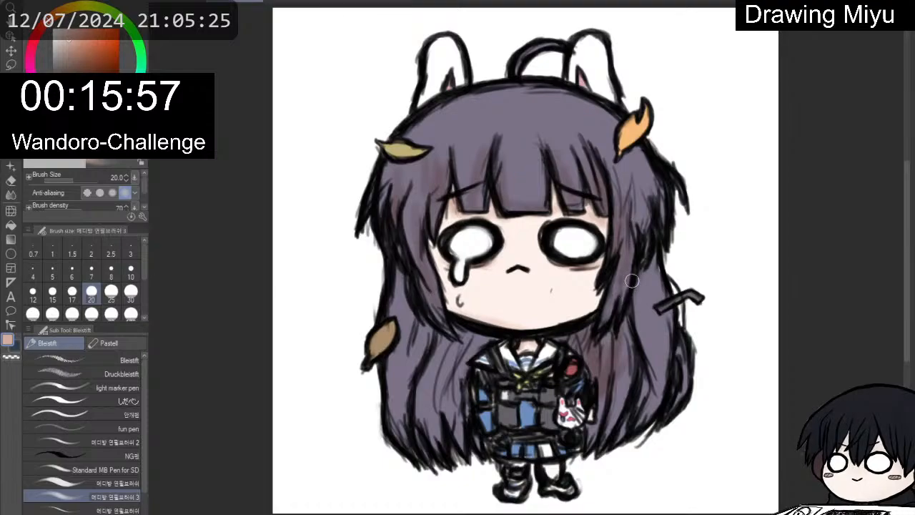
pyautogui.moveTo(483, 329); pyautogui.dragTo(434, 407)
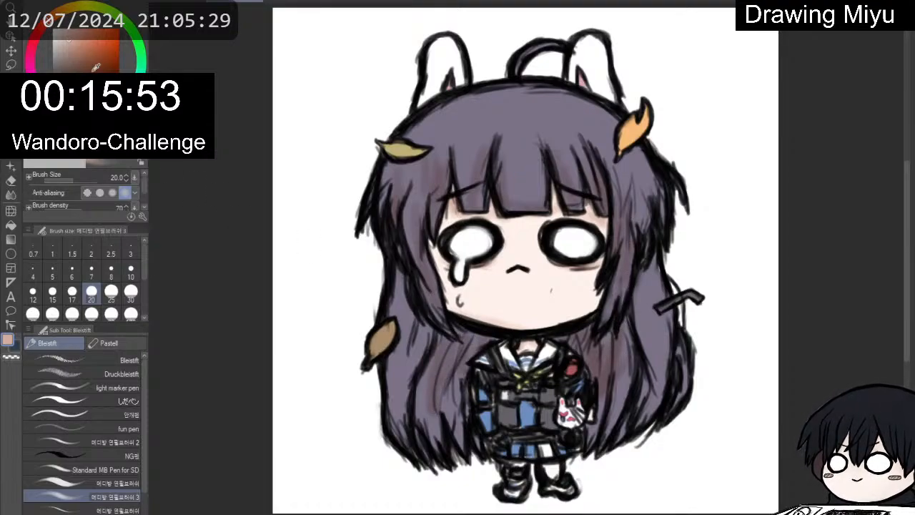
# Shade the hair behind both shoulders with a light blue and a darker greyish blue, using the size 20 pencil brush.
pyautogui.click(116, 108)
pyautogui.click(73, 45)
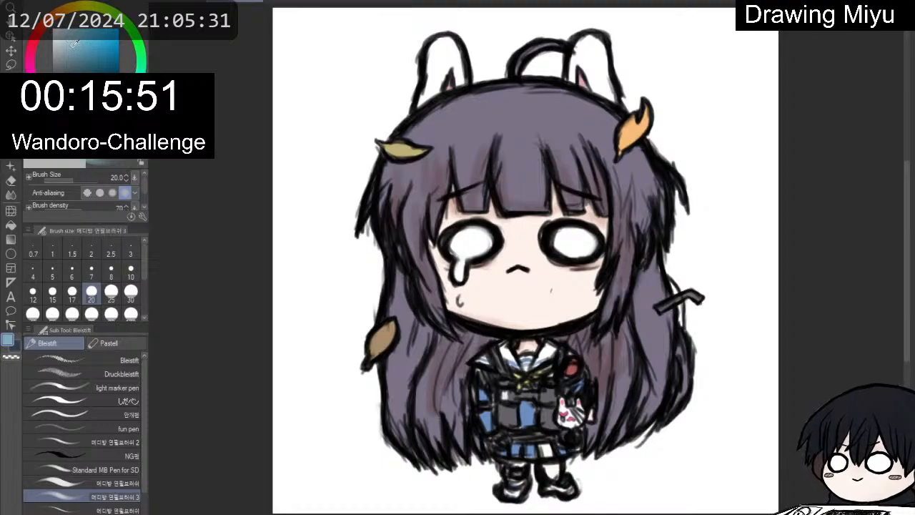
pyautogui.moveTo(440, 357); pyautogui.dragTo(419, 422)
pyautogui.moveTo(444, 384)
pyautogui.mouseDown()
pyautogui.moveTo(428, 433)
pyautogui.moveTo(436, 419)
pyautogui.mouseUp()
pyautogui.moveTo(458, 346); pyautogui.dragTo(445, 422)
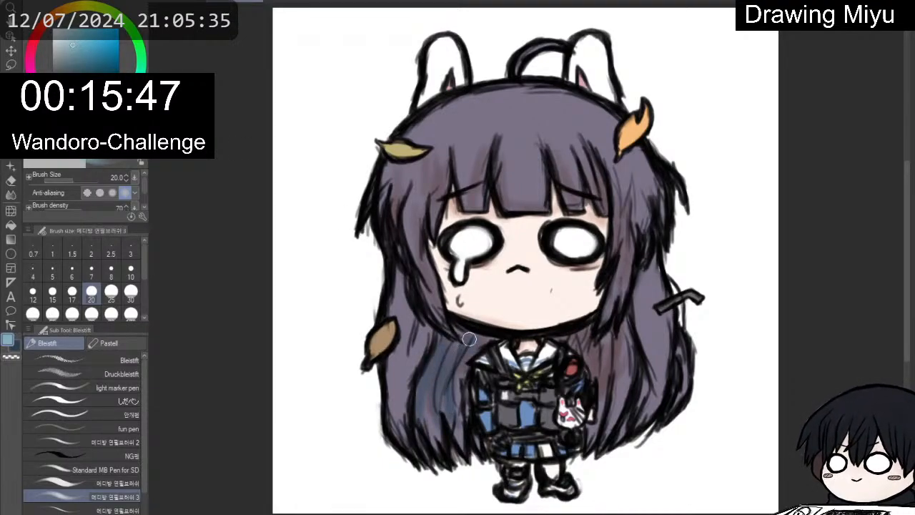
pyautogui.click(66, 59)
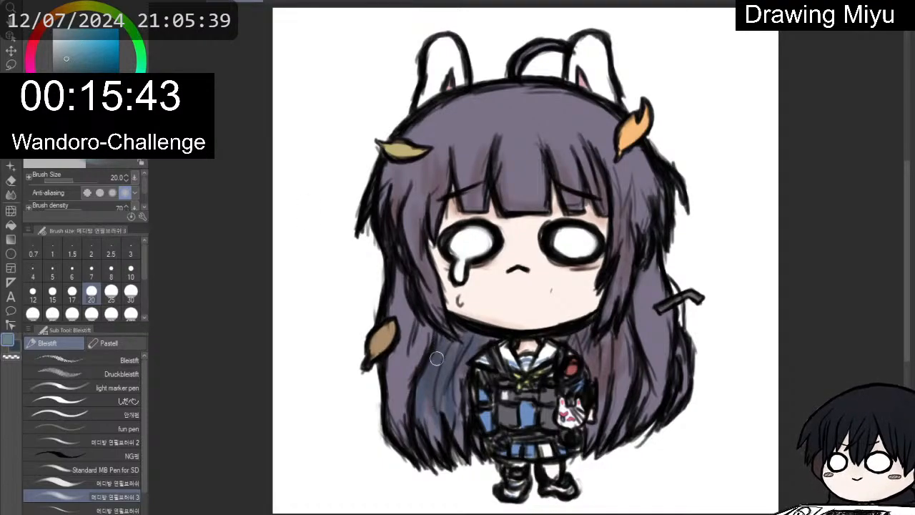
pyautogui.moveTo(437, 358)
pyautogui.mouseDown()
pyautogui.moveTo(429, 429)
pyautogui.moveTo(439, 401)
pyautogui.moveTo(447, 422)
pyautogui.moveTo(480, 336)
pyautogui.moveTo(459, 348)
pyautogui.moveTo(458, 419)
pyautogui.mouseUp()
pyautogui.moveTo(554, 348)
pyautogui.mouseDown()
pyautogui.moveTo(587, 331)
pyautogui.moveTo(598, 372)
pyautogui.moveTo(608, 329)
pyautogui.moveTo(621, 401)
pyautogui.moveTo(628, 342)
pyautogui.moveTo(612, 428)
pyautogui.moveTo(595, 436)
pyautogui.moveTo(622, 416)
pyautogui.moveTo(630, 388)
pyautogui.mouseUp()
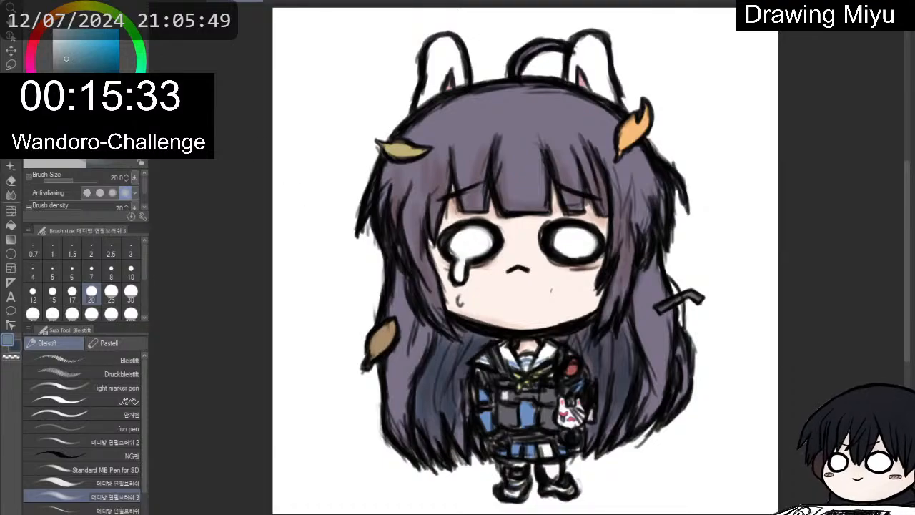
# Tint the outer hair strands with a warm skin tone and smooth the hair shading with the Überblenden blend tool at size 30.
pyautogui.click(49, 26)
pyautogui.moveTo(62, 32); pyautogui.dragTo(66, 47)
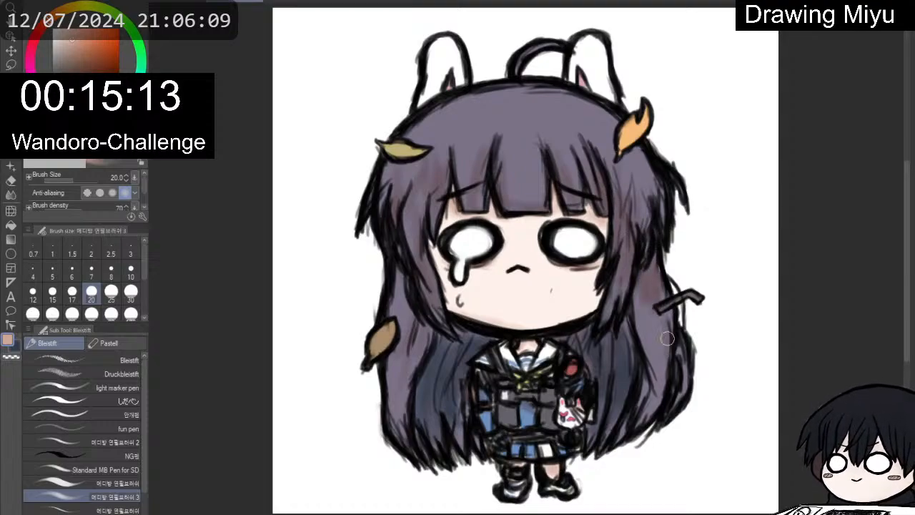
pyautogui.press('j')
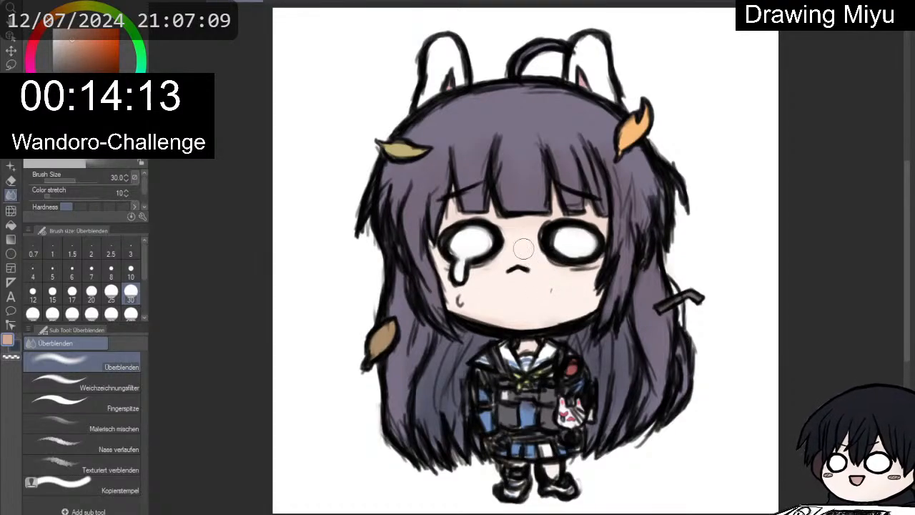
# Erase the small stray mark on the right cheek with the soft eraser at size 25.
pyautogui.scroll(3, 515, 241)
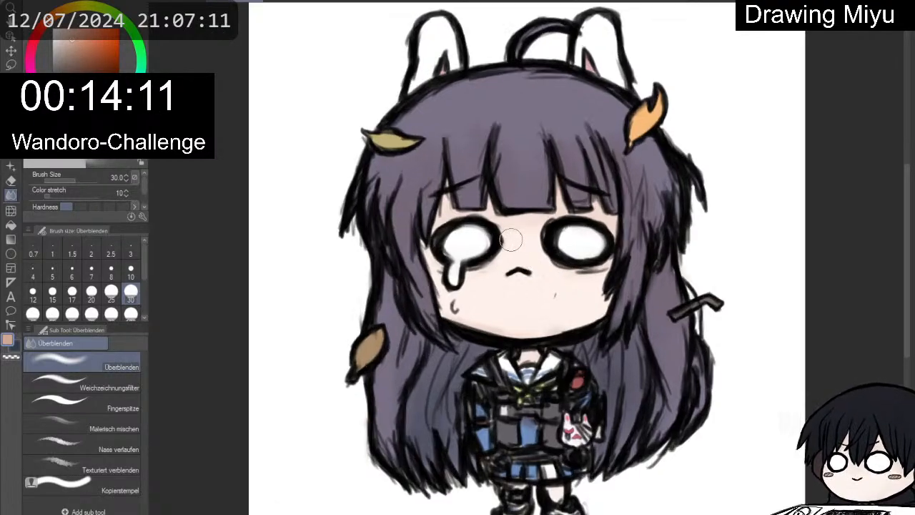
pyautogui.scroll(1, 512, 241)
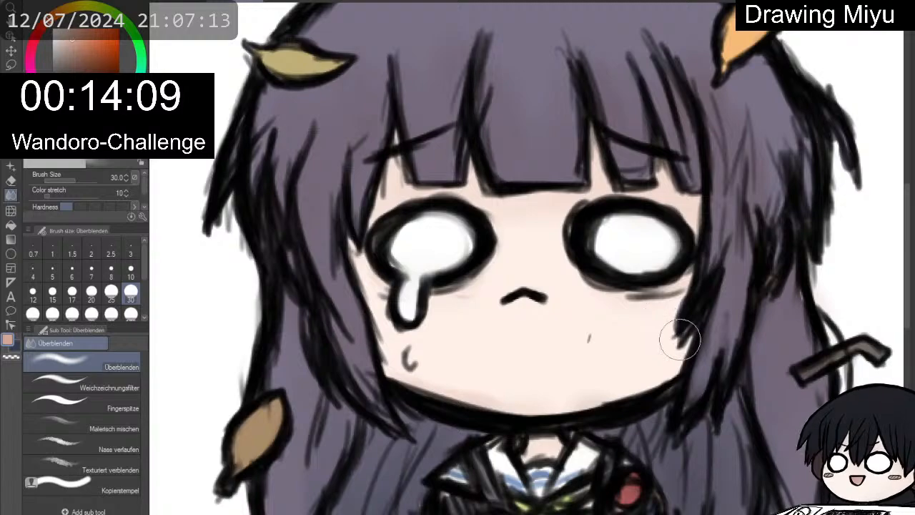
pyautogui.press('e')
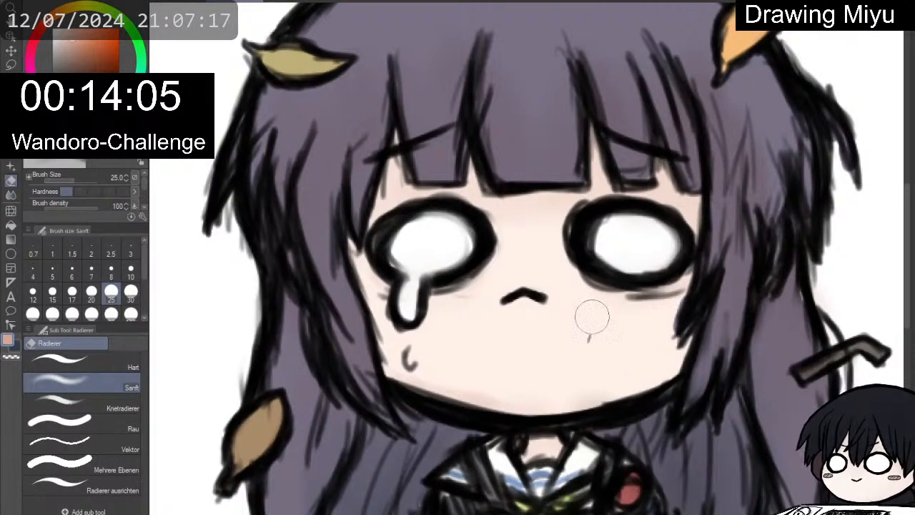
pyautogui.moveTo(597, 329); pyautogui.dragTo(584, 350)
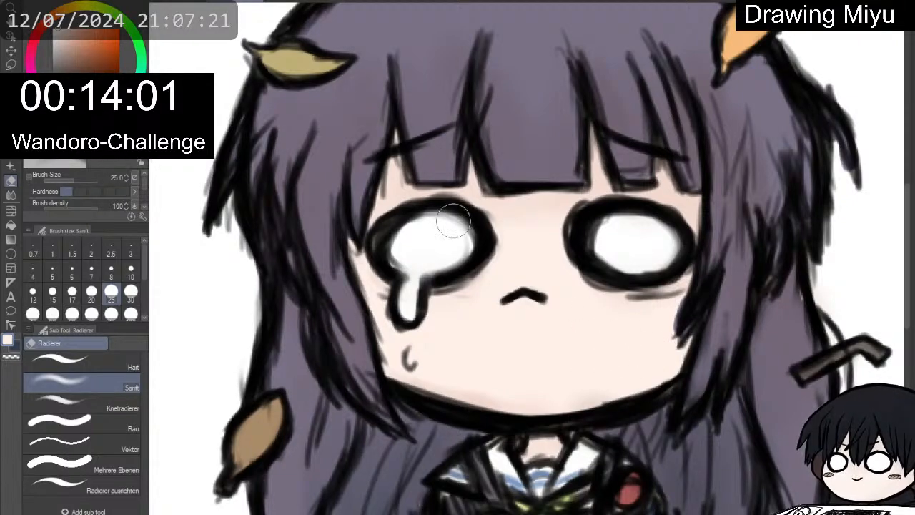
# Paint soft blush on both cheeks below the eyes with a warm skin tone and the size 20 pencil brush.
pyautogui.click(73, 38)
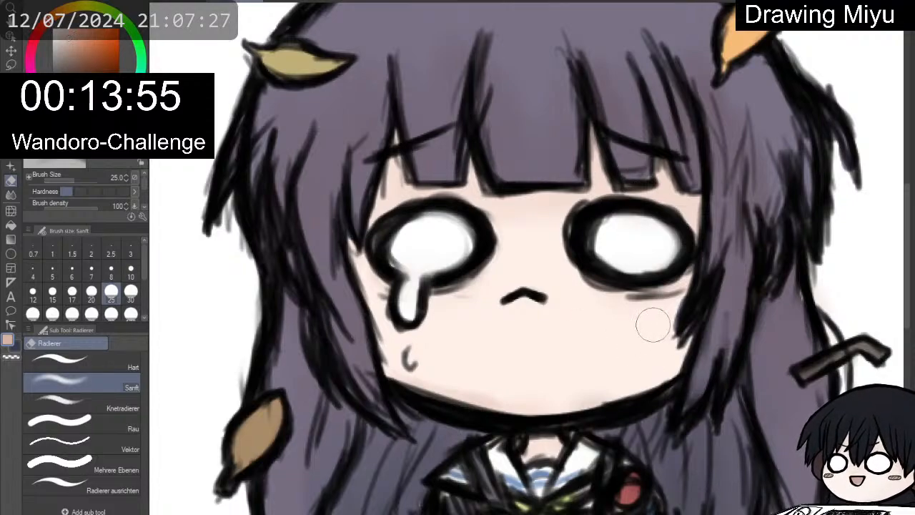
pyautogui.press('p')
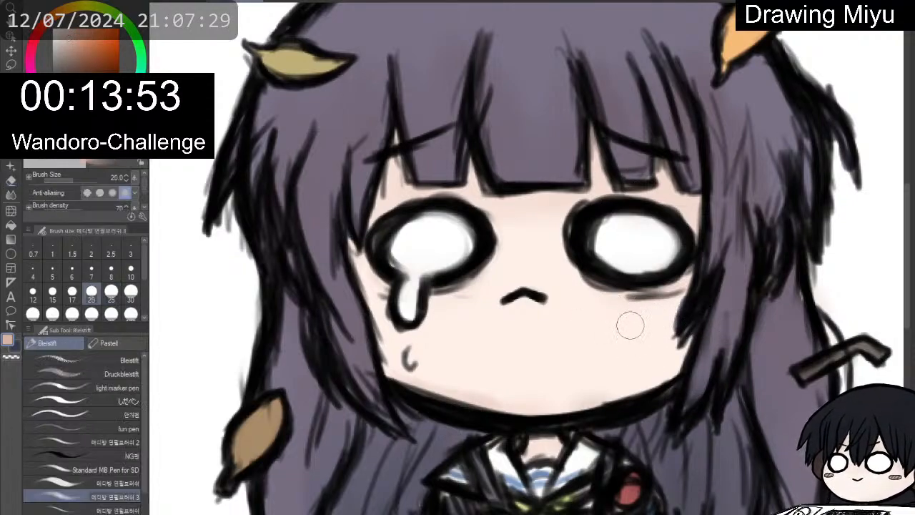
pyautogui.moveTo(653, 316)
pyautogui.mouseDown()
pyautogui.moveTo(640, 317)
pyautogui.moveTo(651, 322)
pyautogui.mouseUp()
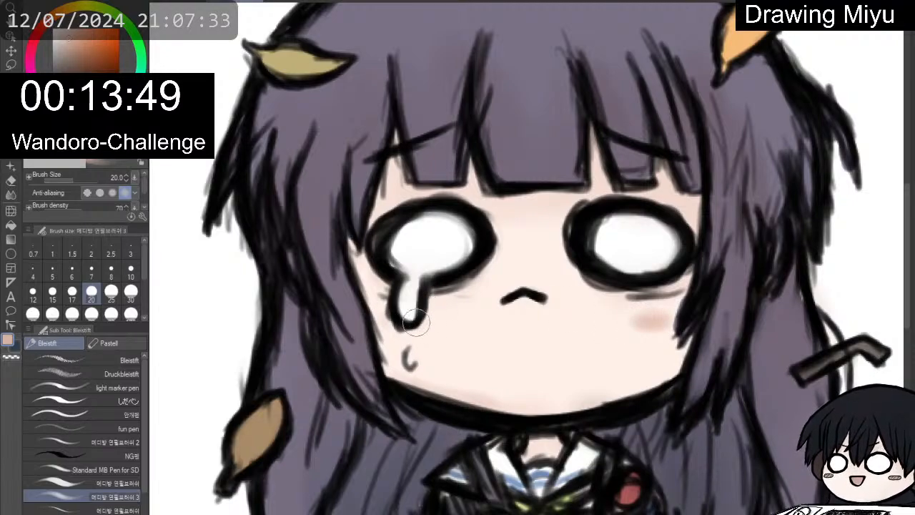
pyautogui.moveTo(428, 320)
pyautogui.mouseDown()
pyautogui.moveTo(439, 323)
pyautogui.moveTo(427, 324)
pyautogui.mouseUp()
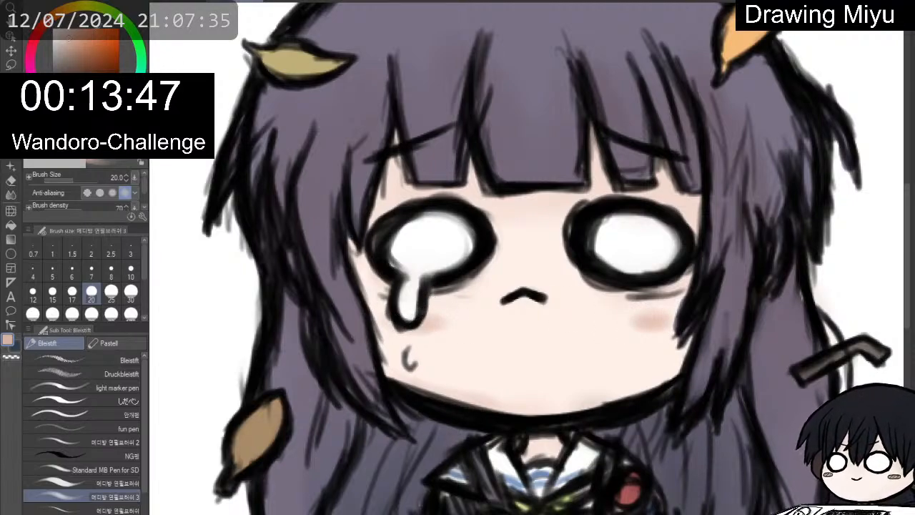
pyautogui.moveTo(393, 328); pyautogui.dragTo(423, 328)
pyautogui.moveTo(627, 313)
pyautogui.mouseDown()
pyautogui.moveTo(664, 308)
pyautogui.moveTo(638, 319)
pyautogui.mouseUp()
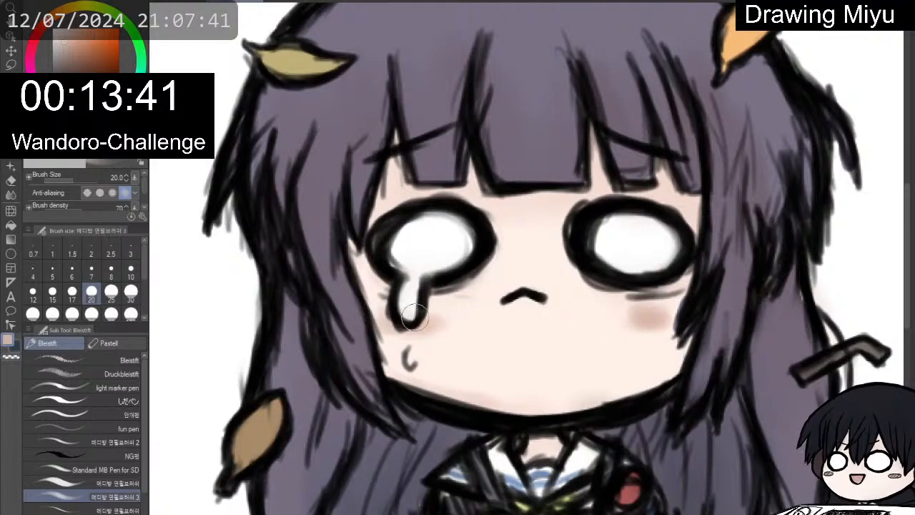
# Blend the cheek blush into the face with the Überblenden tool at size 30.
pyautogui.scroll(-1, 412, 323)
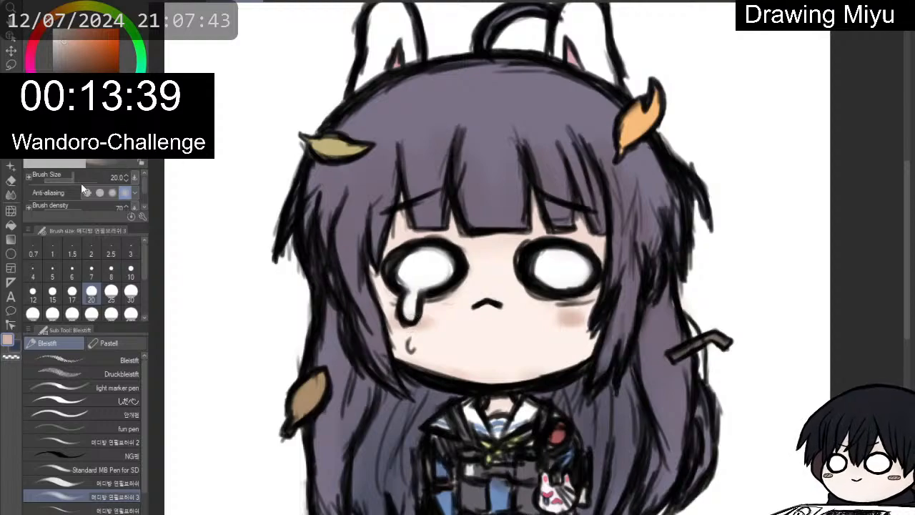
pyautogui.press('j')
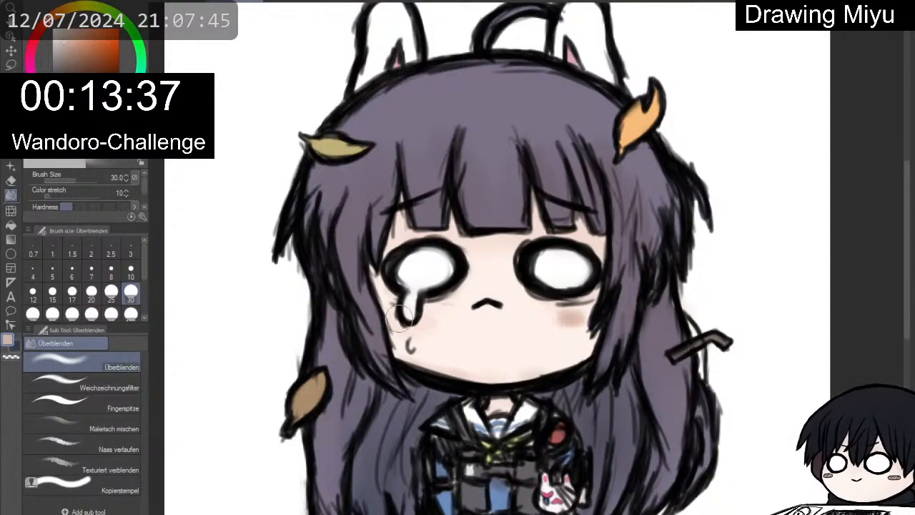
pyautogui.moveTo(569, 318)
pyautogui.mouseDown()
pyautogui.moveTo(573, 307)
pyautogui.moveTo(562, 306)
pyautogui.moveTo(572, 307)
pyautogui.moveTo(547, 273)
pyautogui.mouseUp()
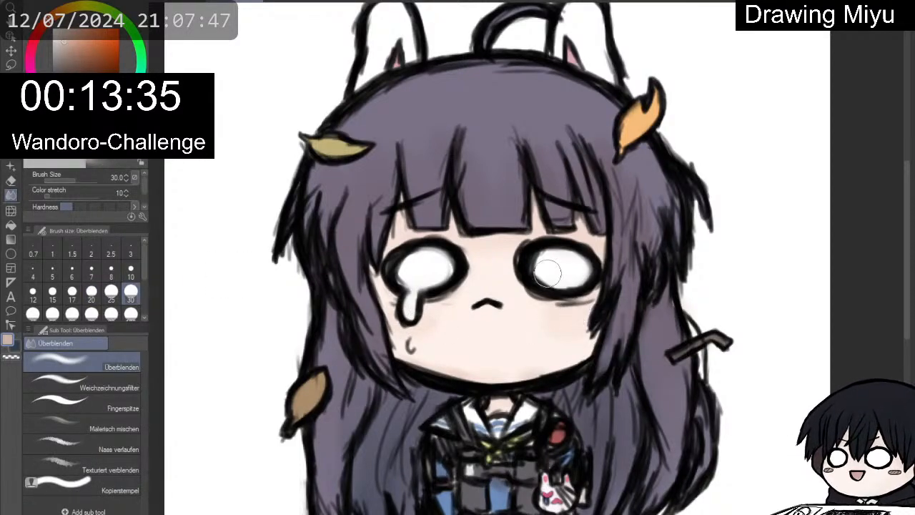
pyautogui.scroll(-1, 544, 243)
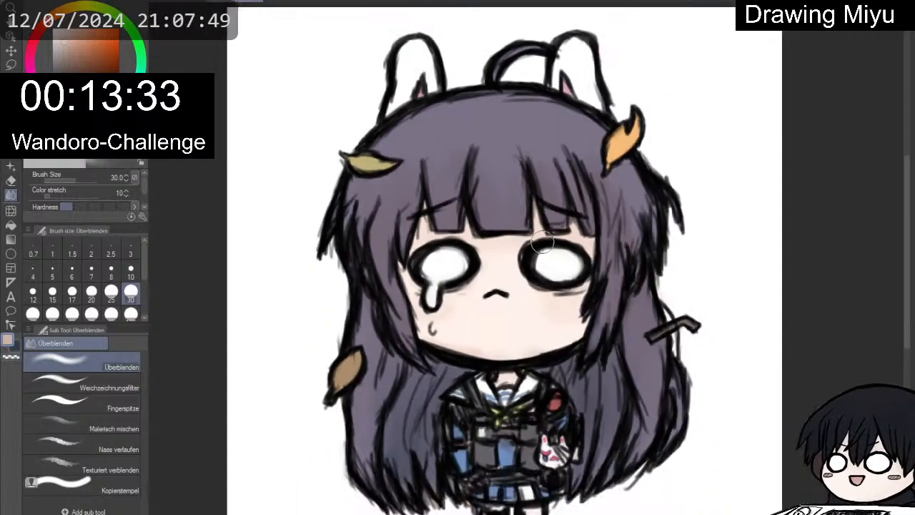
pyautogui.scroll(-2, 544, 243)
pyautogui.scroll(3, 464, 270)
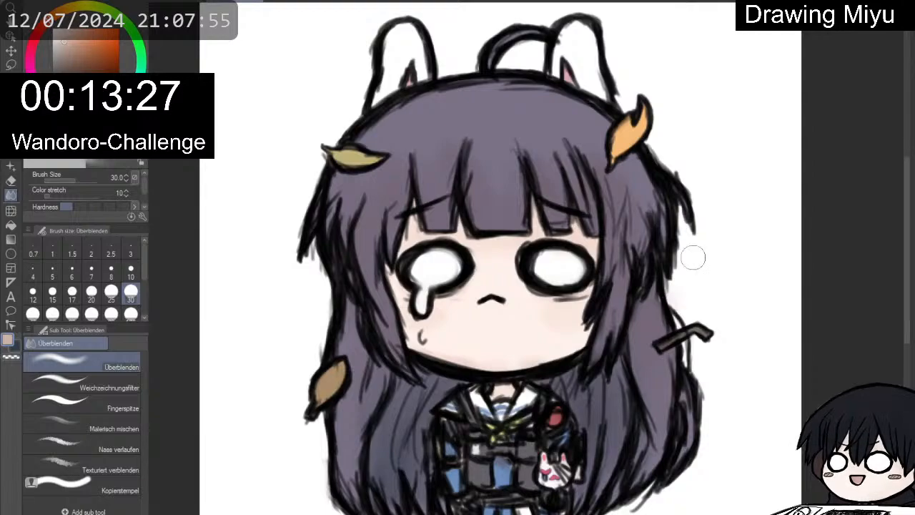
# Touch up the vest with its sampled dark grey, using the second MediBang pencil brush at size 5.
pyautogui.press('e')
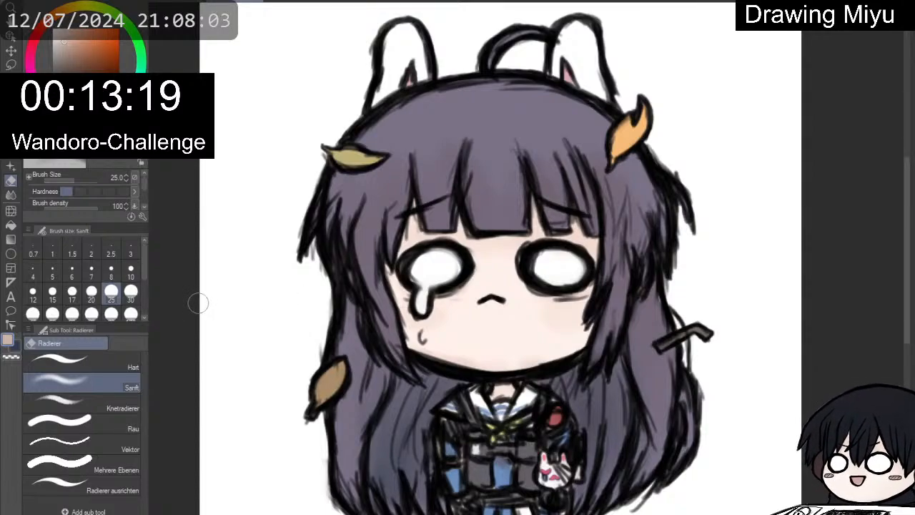
pyautogui.keyDown('alt'); pyautogui.click(487, 467); pyautogui.keyUp('alt')
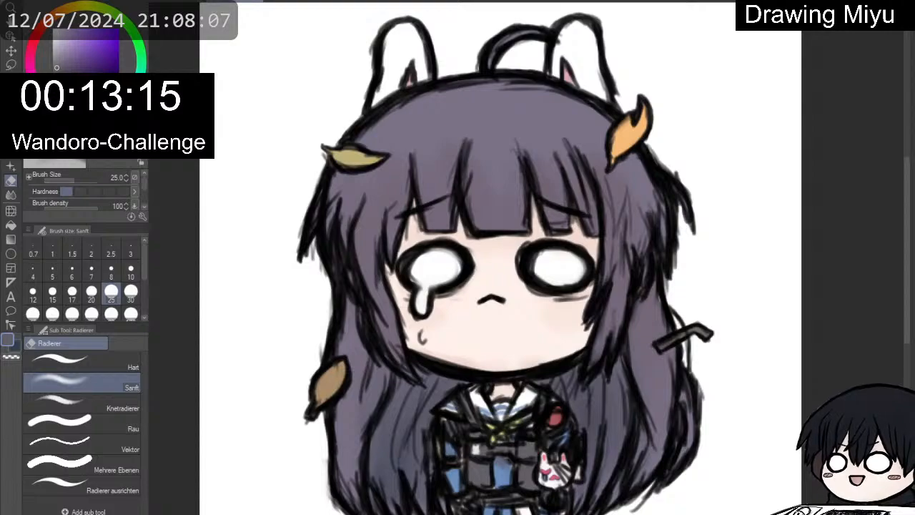
pyautogui.press('p')
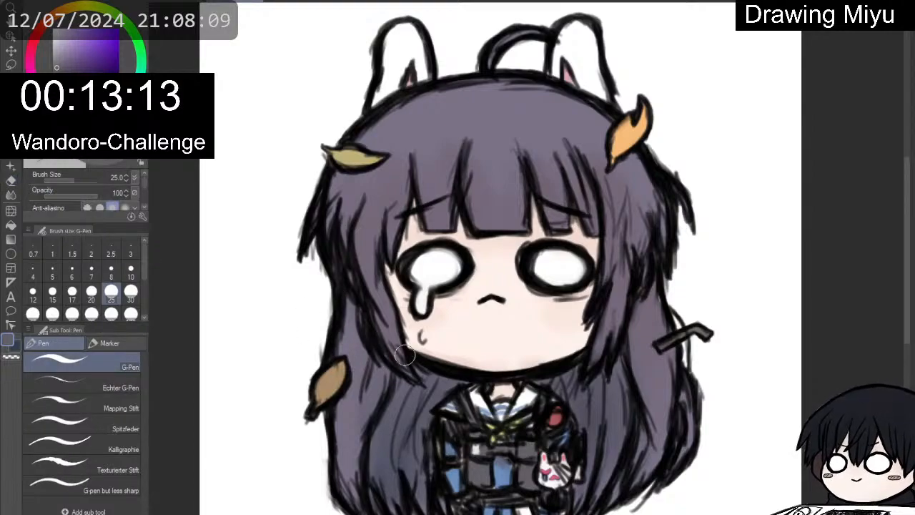
pyautogui.press('p')
pyautogui.click(107, 442)
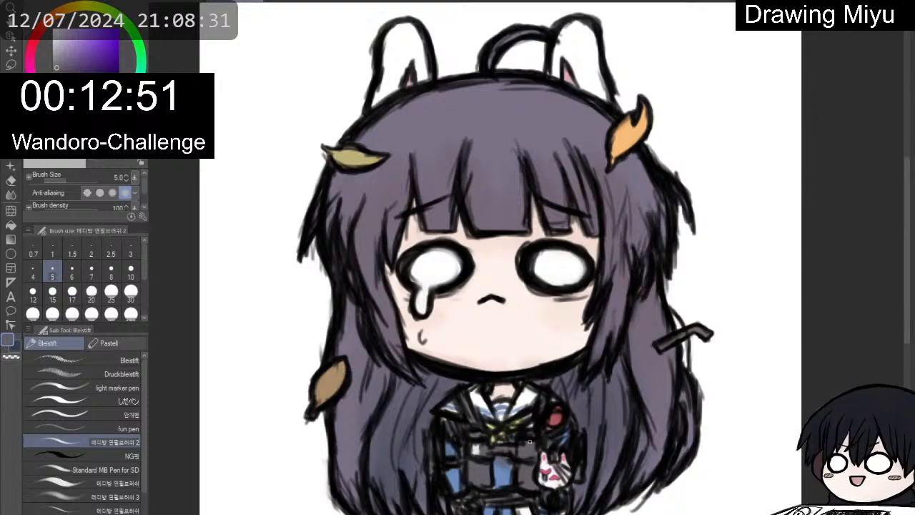
pyautogui.scroll(1, 530, 442)
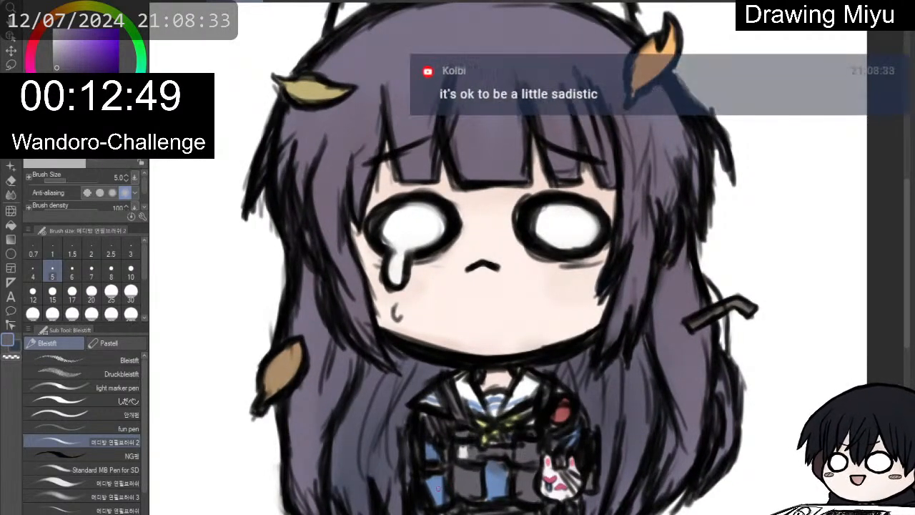
# Touch up the uniform's blue panels and white sailor collar with their sampled colours, using the second MediBang pencil brush at size 5.
pyautogui.keyDown('alt'); pyautogui.click(437, 489); pyautogui.keyUp('alt')
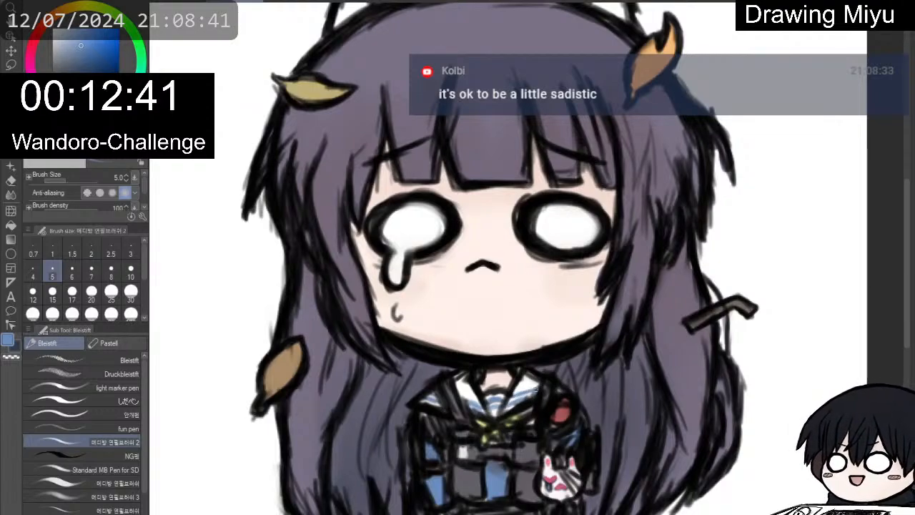
pyautogui.keyDown('alt'); pyautogui.click(471, 395); pyautogui.keyUp('alt')
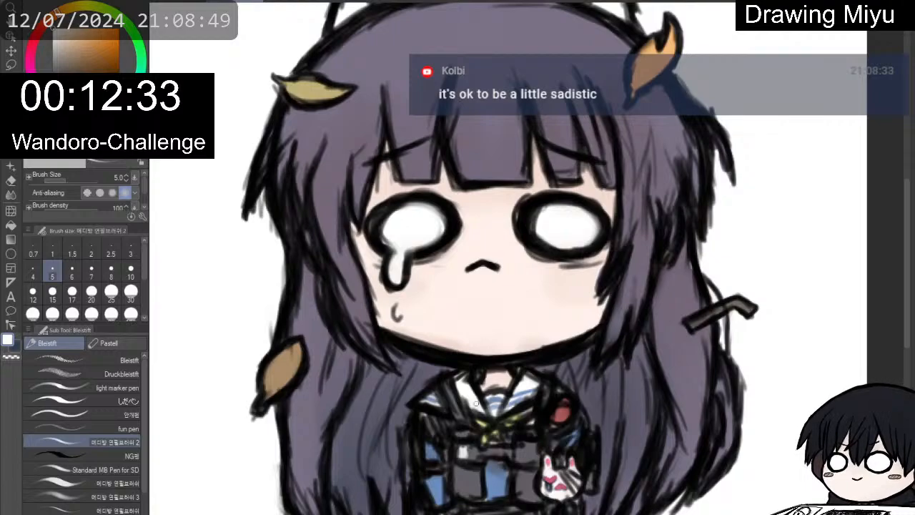
pyautogui.scroll(2, 501, 409)
pyautogui.keyDown('alt'); pyautogui.click(425, 501); pyautogui.keyUp('alt')
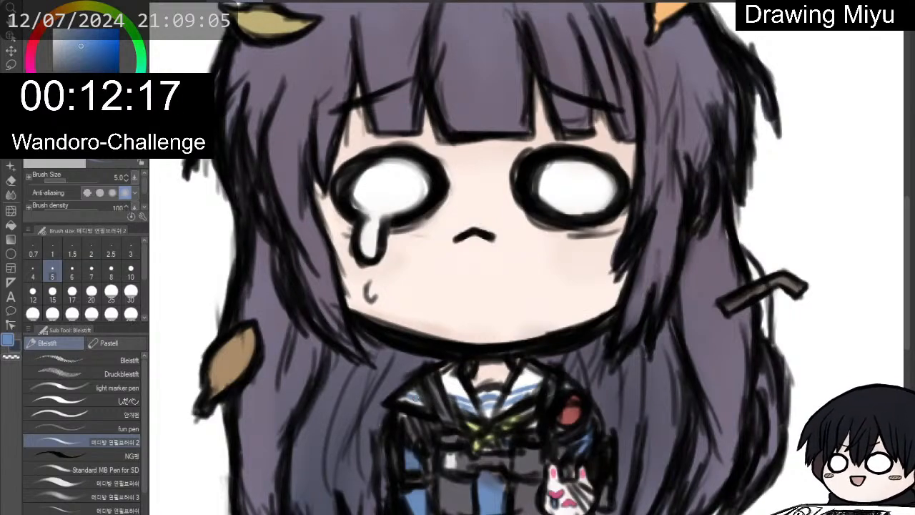
pyautogui.scroll(-2, 415, 393)
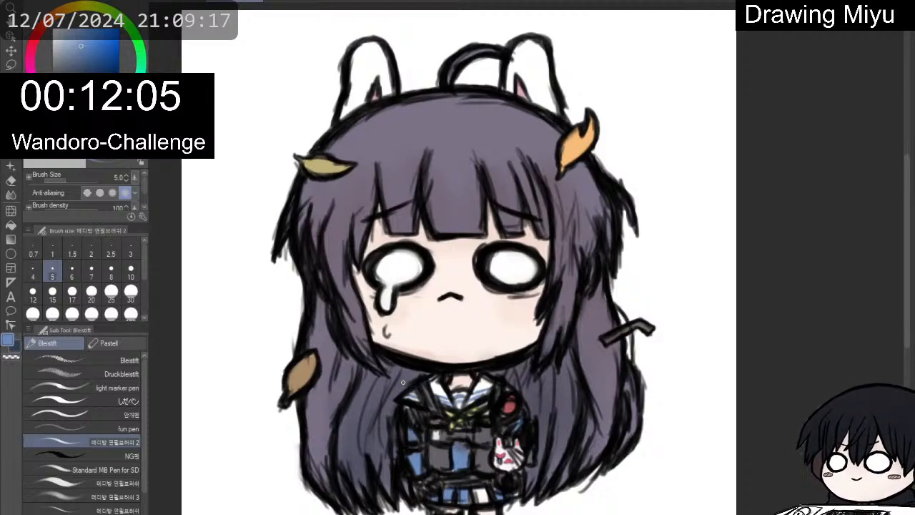
pyautogui.scroll(-1, 403, 383)
pyautogui.scroll(2, 403, 407)
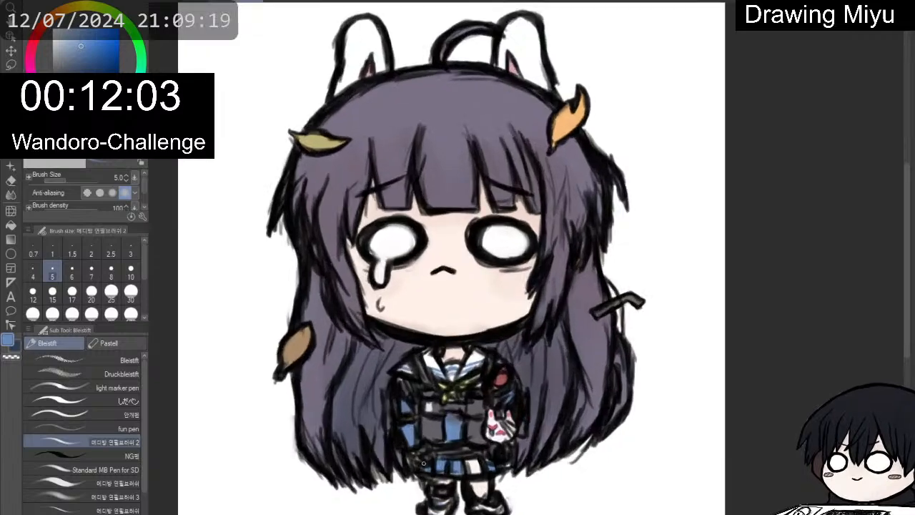
pyautogui.scroll(-1, 423, 464)
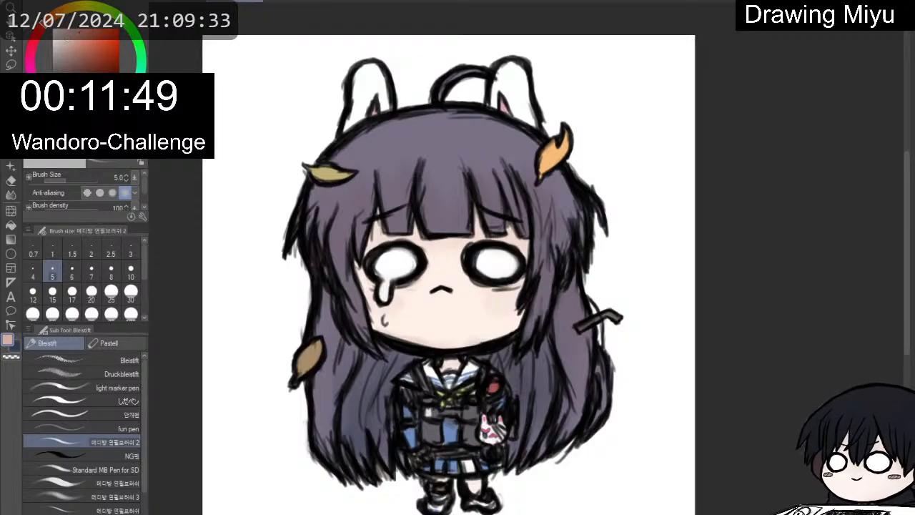
# Paint a soft skin-tone tint on the fringe ends above the eyes with the third MediBang pencil brush at size 20.
pyautogui.press('p')
pyautogui.press('p')
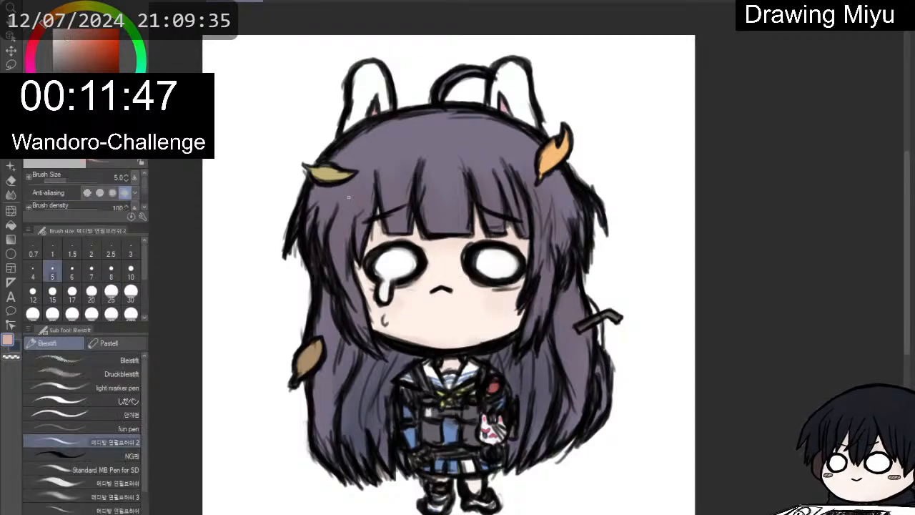
pyautogui.click(113, 482)
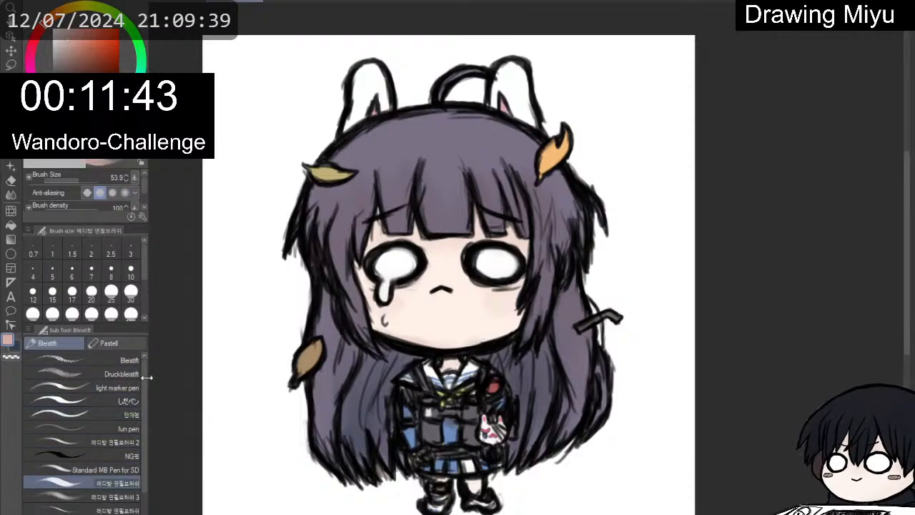
pyautogui.click(114, 497)
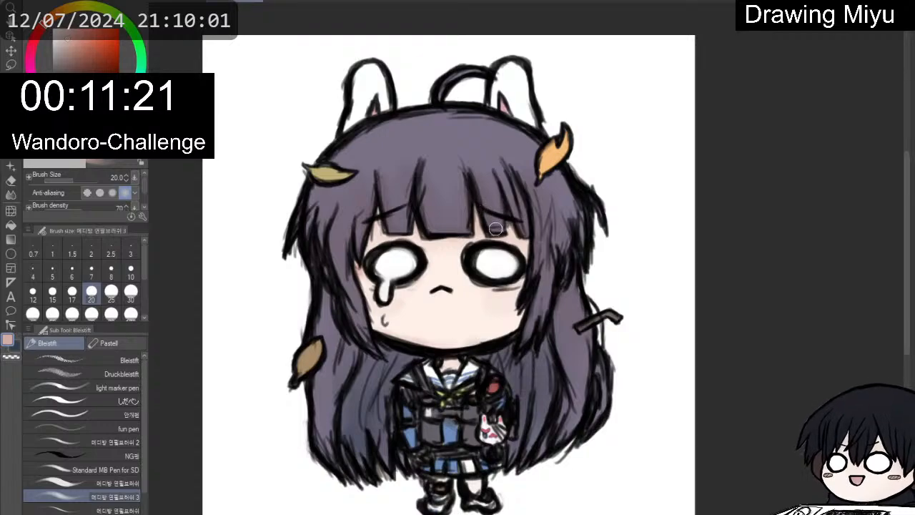
pyautogui.moveTo(496, 229); pyautogui.dragTo(509, 227)
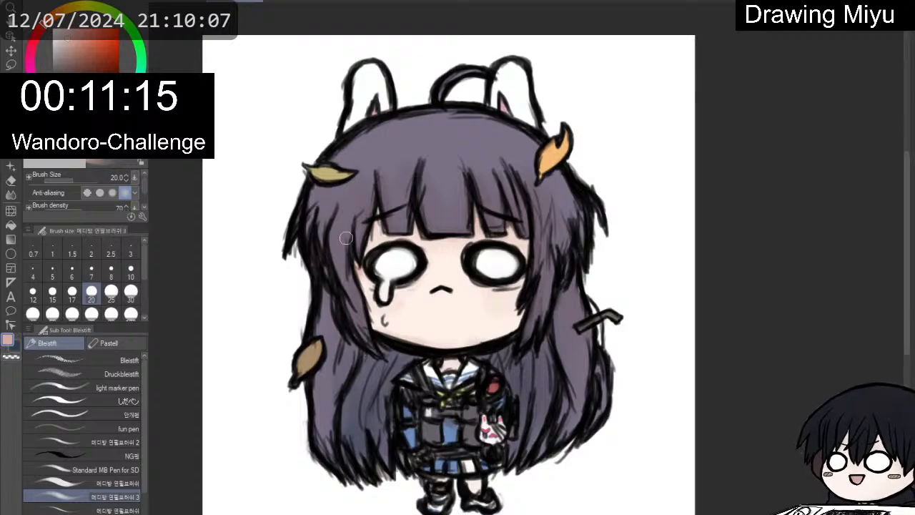
# Blend the skin-tone tint into the fringe with the Überblenden tool at size 30.
pyautogui.press('j')
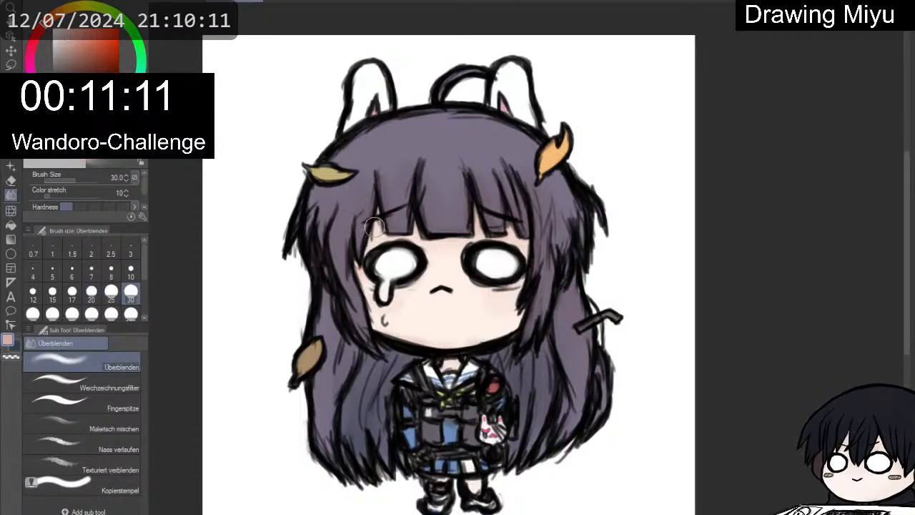
pyautogui.moveTo(375, 227); pyautogui.dragTo(389, 235)
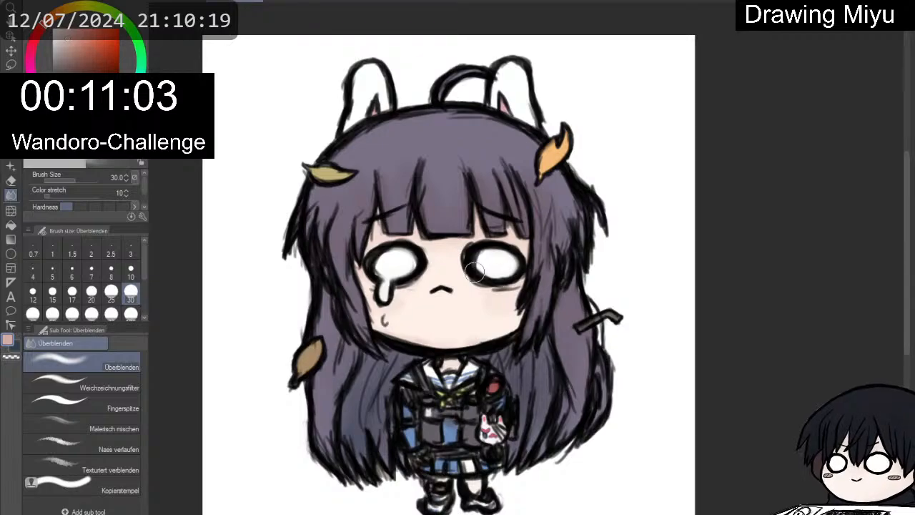
pyautogui.press('p')
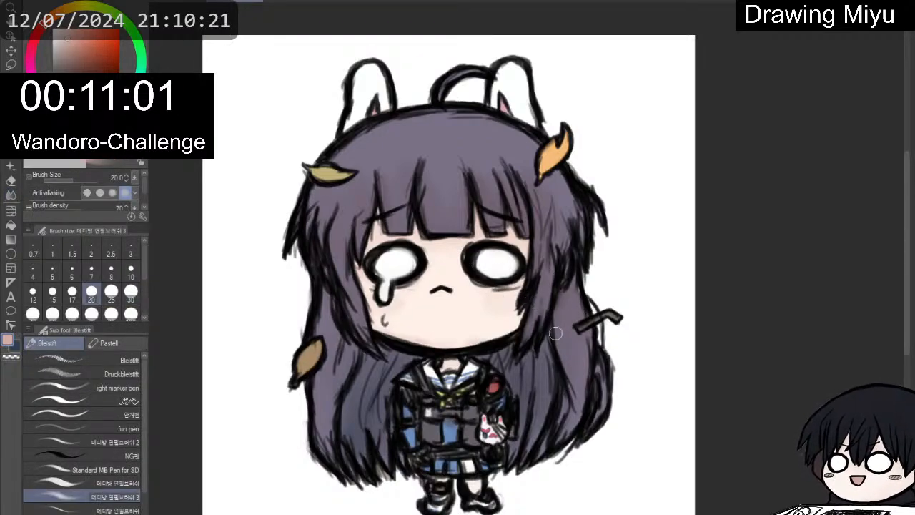
pyautogui.press('j')
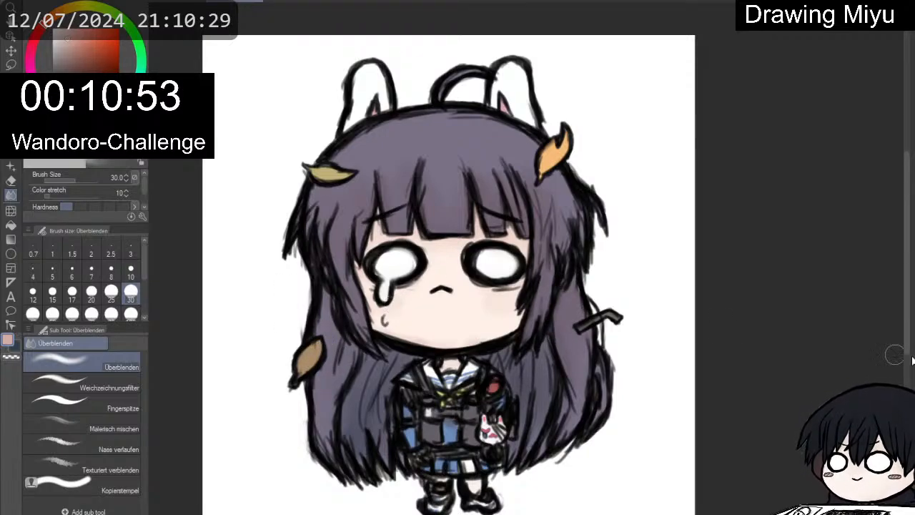
pyautogui.scroll(2, 538, 237)
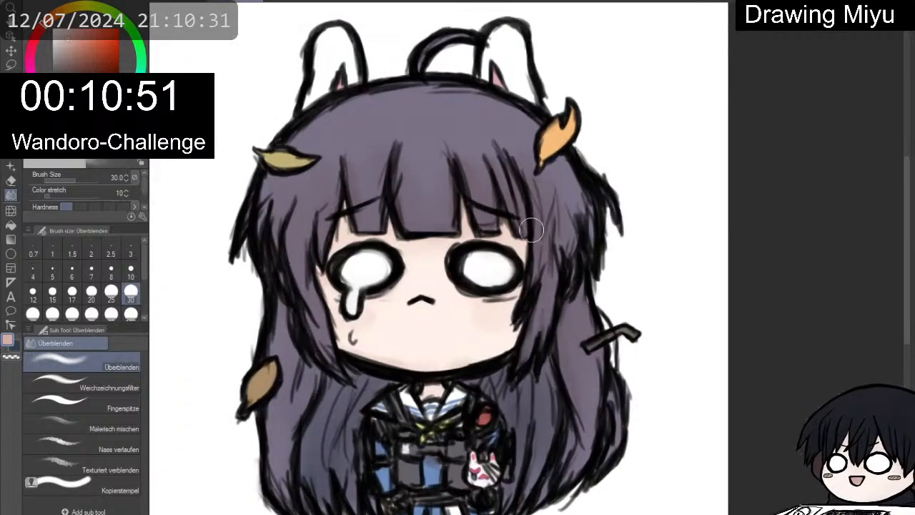
# Touch up the outer hair outline in black with the second MediBang pencil brush at size 5.
pyautogui.keyDown('alt'); pyautogui.click(450, 100); pyautogui.keyUp('alt')
pyautogui.press('p')
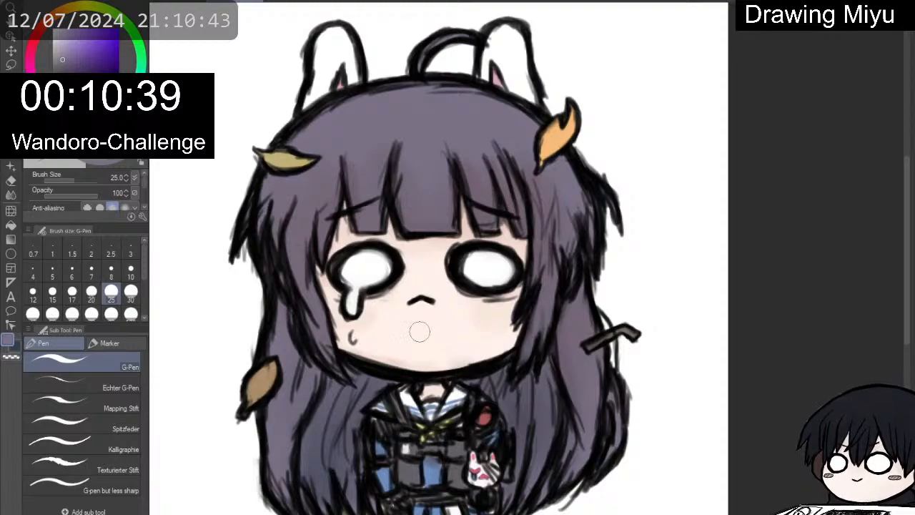
pyautogui.scroll(-3, 420, 332)
pyautogui.scroll(2, 399, 364)
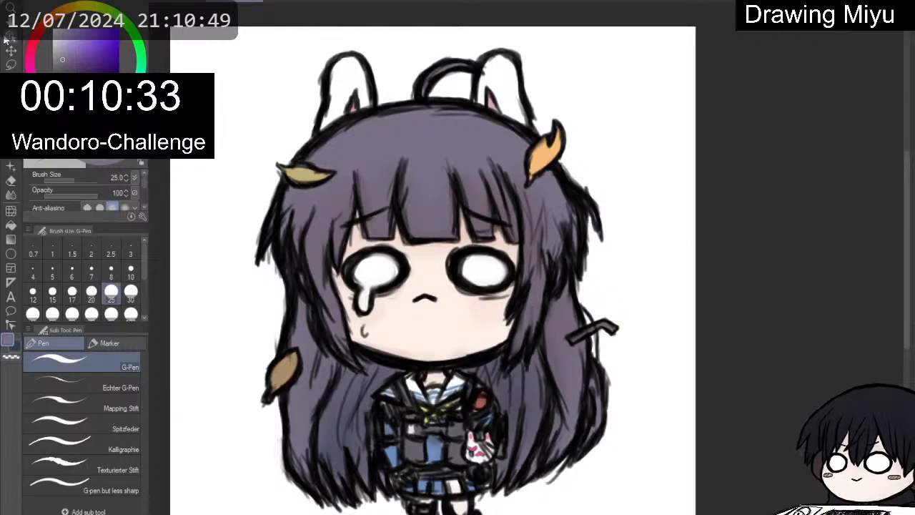
pyautogui.click(56, 94)
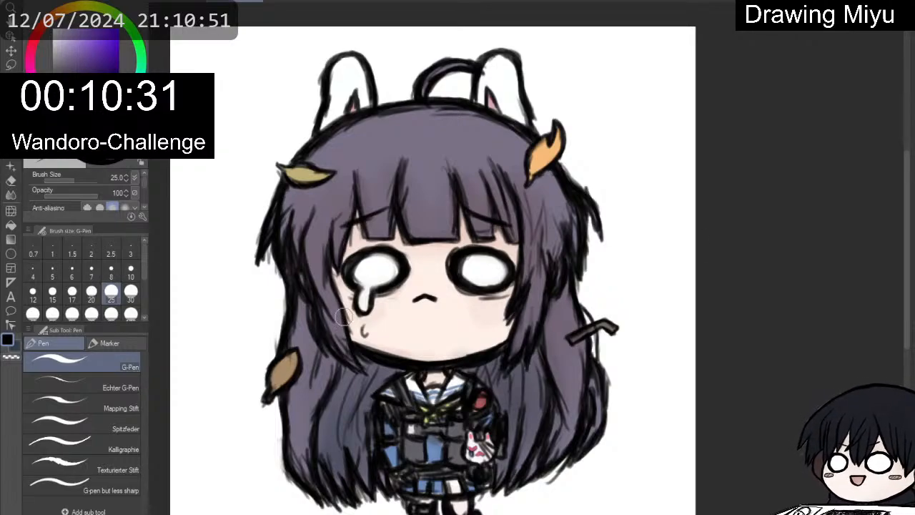
pyautogui.press('p')
pyautogui.press('p')
pyautogui.press('p')
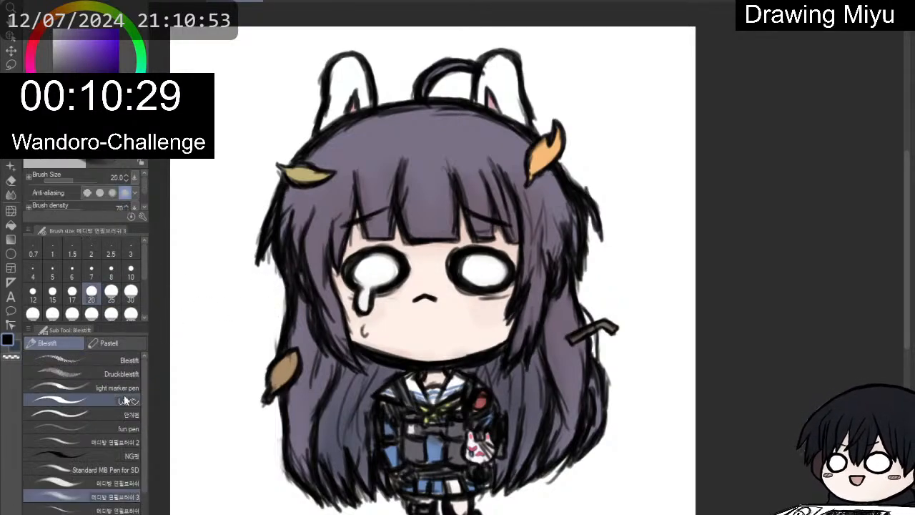
pyautogui.click(115, 441)
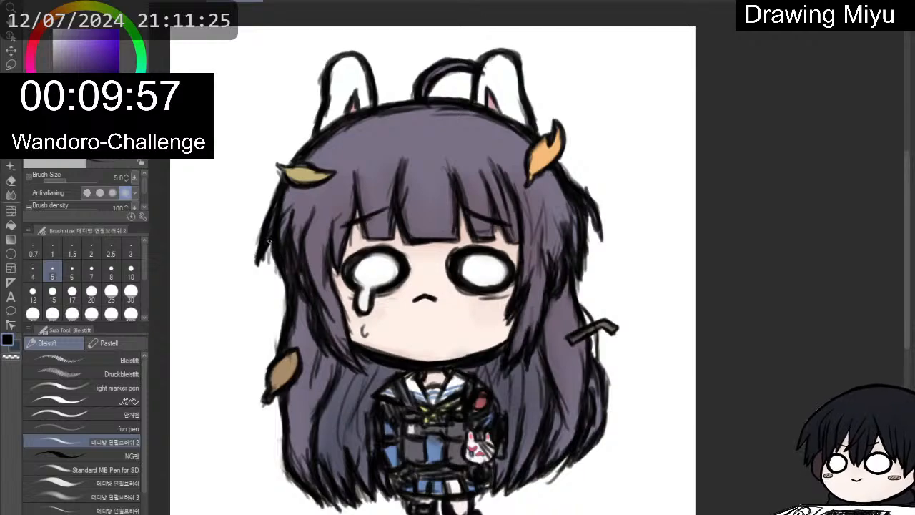
pyautogui.scroll(-2, 286, 191)
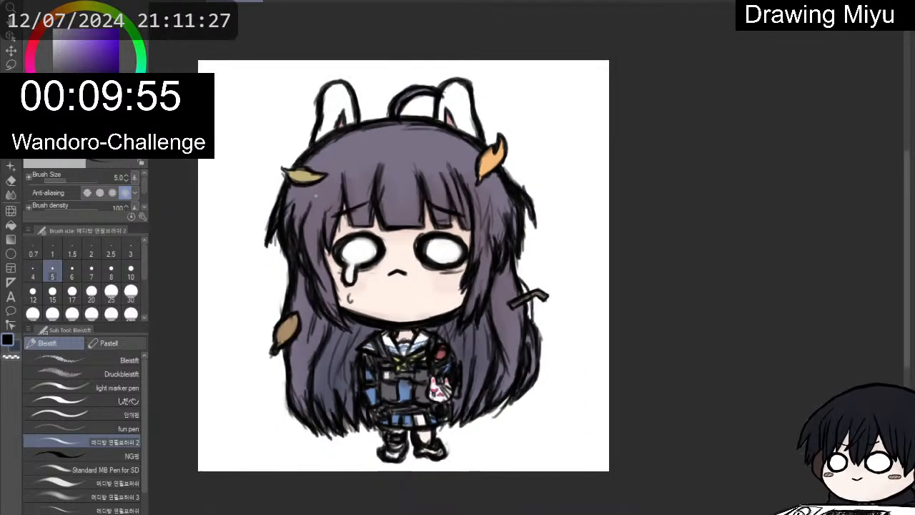
pyautogui.scroll(1, 315, 195)
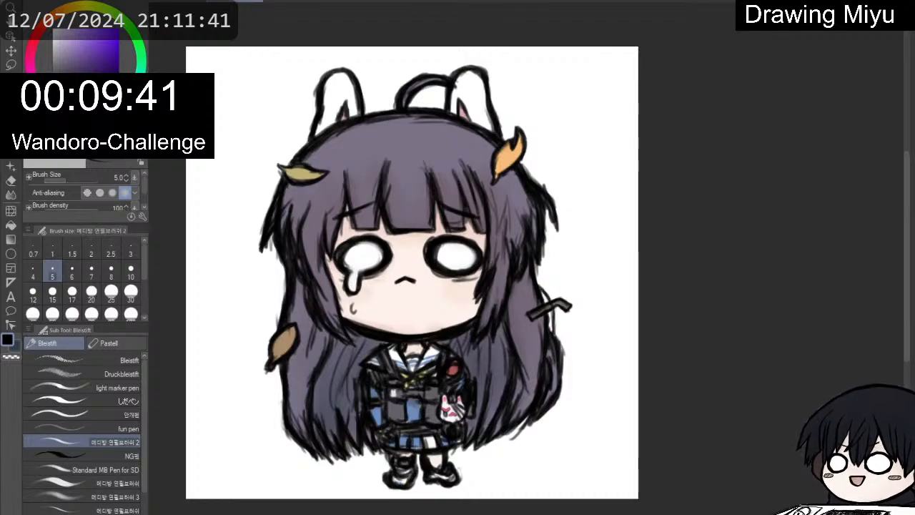
# Paint a soft light-grey halo of thin rings behind the rabbit ears with curved and drop marks on both sides, using the size 20 pencil brush.
pyautogui.press('x')
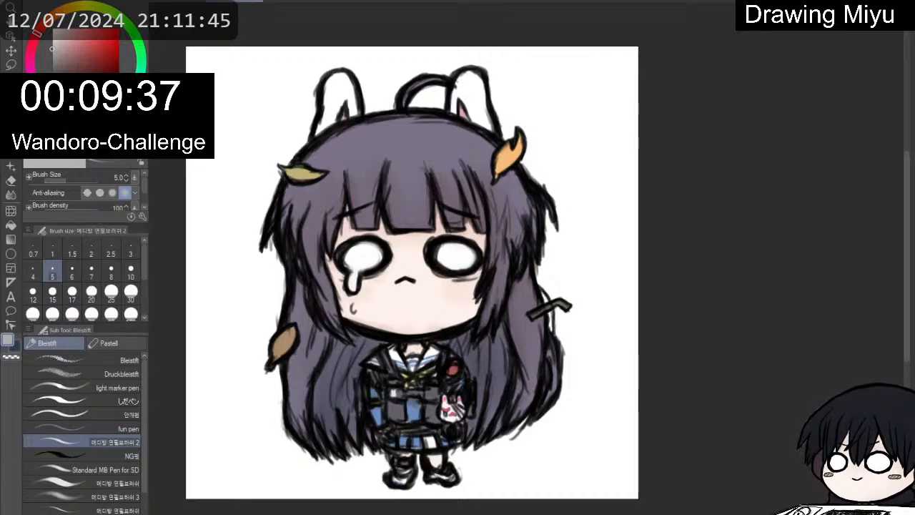
pyautogui.press('p')
pyautogui.press('p')
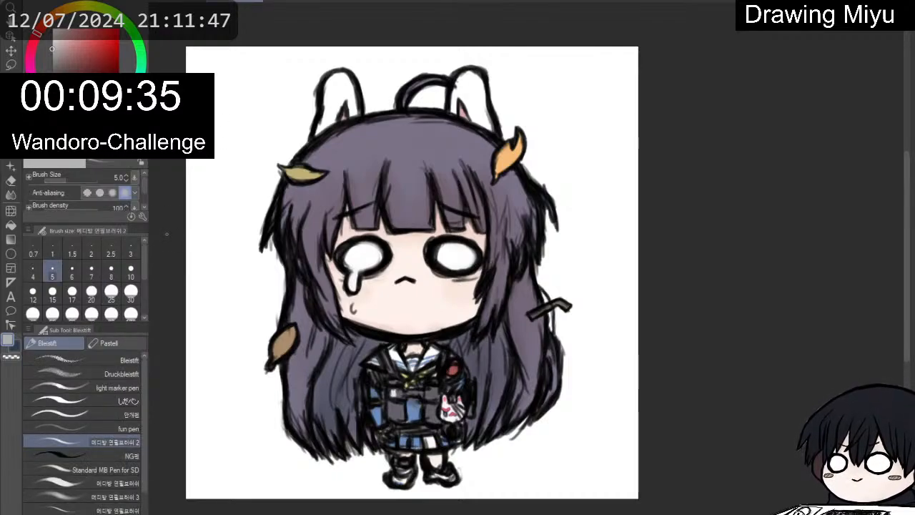
pyautogui.click(109, 496)
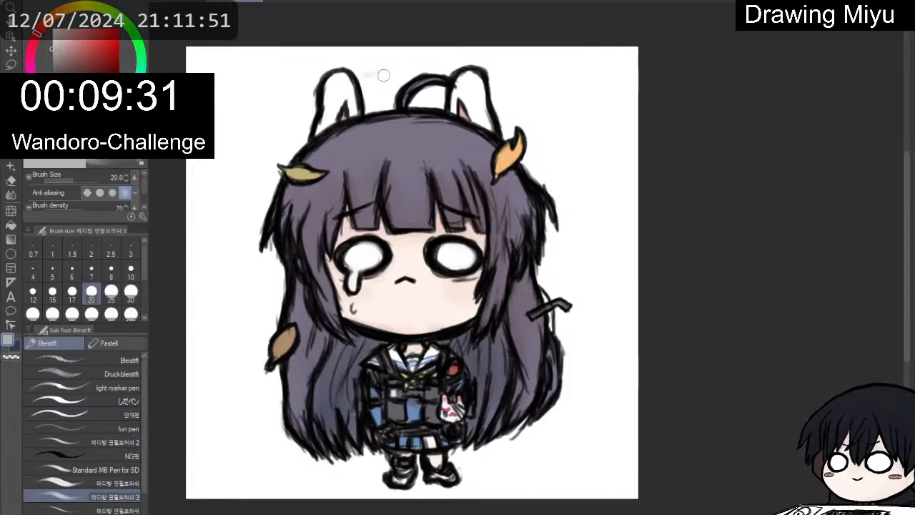
pyautogui.moveTo(383, 75)
pyautogui.mouseDown()
pyautogui.moveTo(357, 79)
pyautogui.moveTo(423, 74)
pyautogui.moveTo(361, 80)
pyautogui.moveTo(414, 77)
pyautogui.mouseUp()
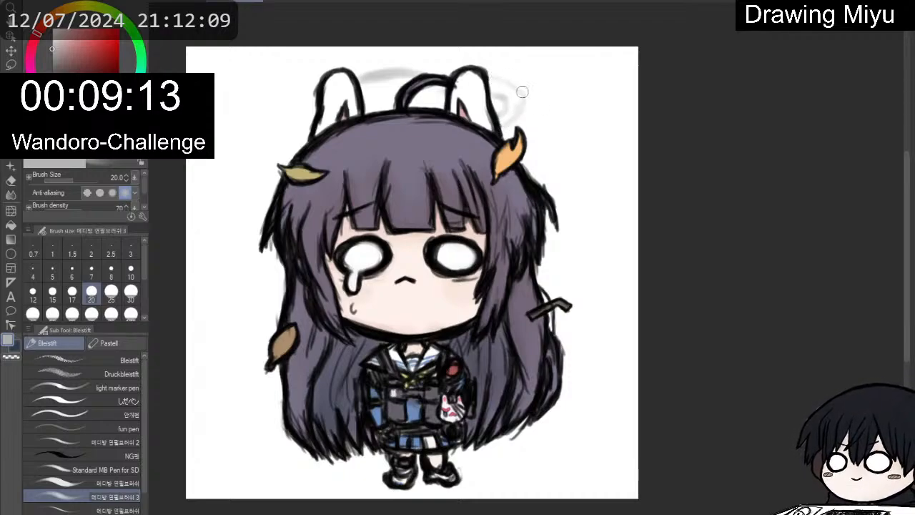
pyautogui.moveTo(489, 80)
pyautogui.mouseDown()
pyautogui.moveTo(523, 87)
pyautogui.moveTo(543, 114)
pyautogui.mouseUp()
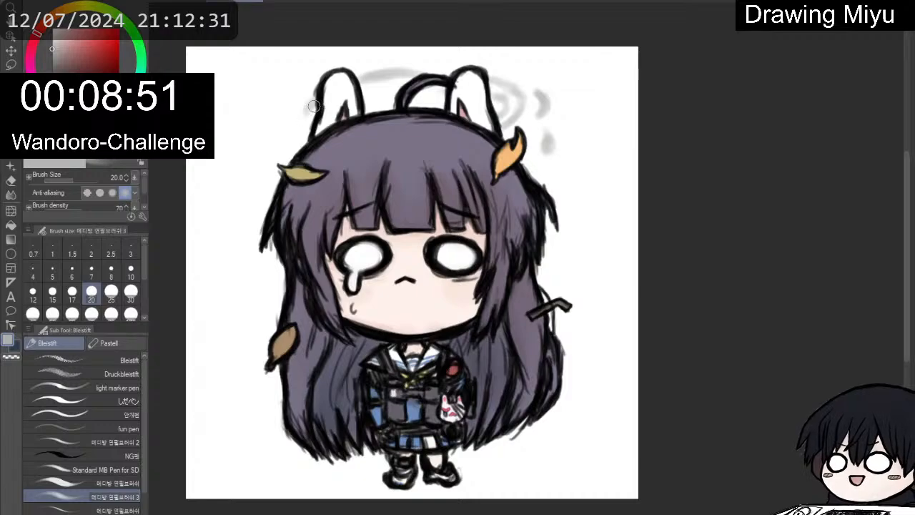
pyautogui.moveTo(304, 116); pyautogui.dragTo(311, 124)
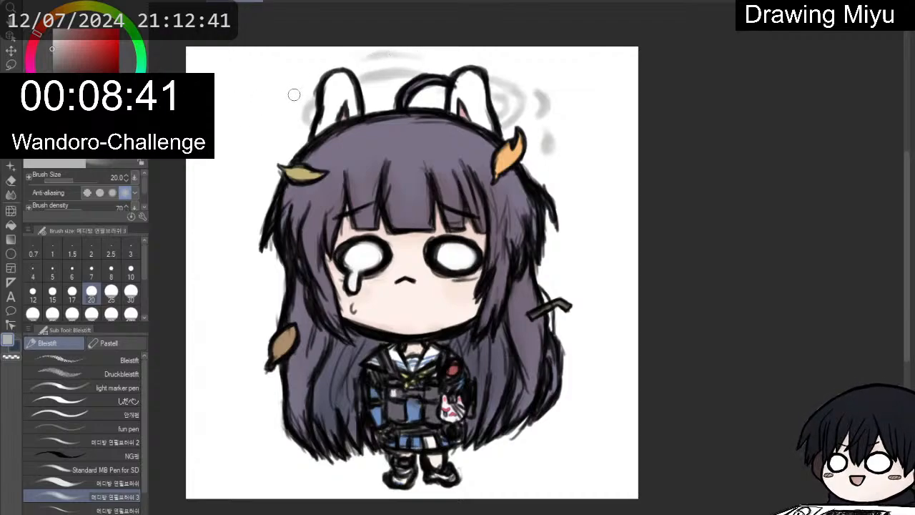
pyautogui.moveTo(293, 96); pyautogui.dragTo(283, 112)
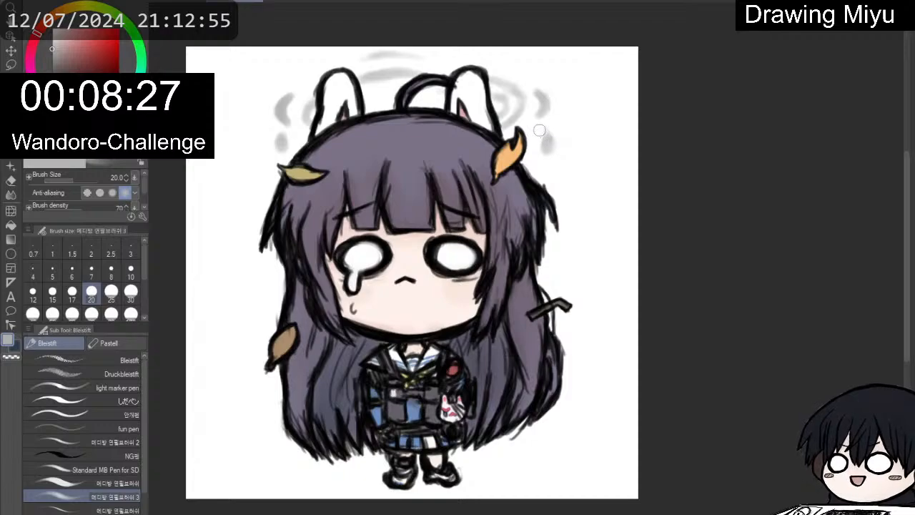
# Refine the grey drop mark of the halo above the orange leaf and its upper arc with the third MediBang pencil brush at size 20.
pyautogui.press('e')
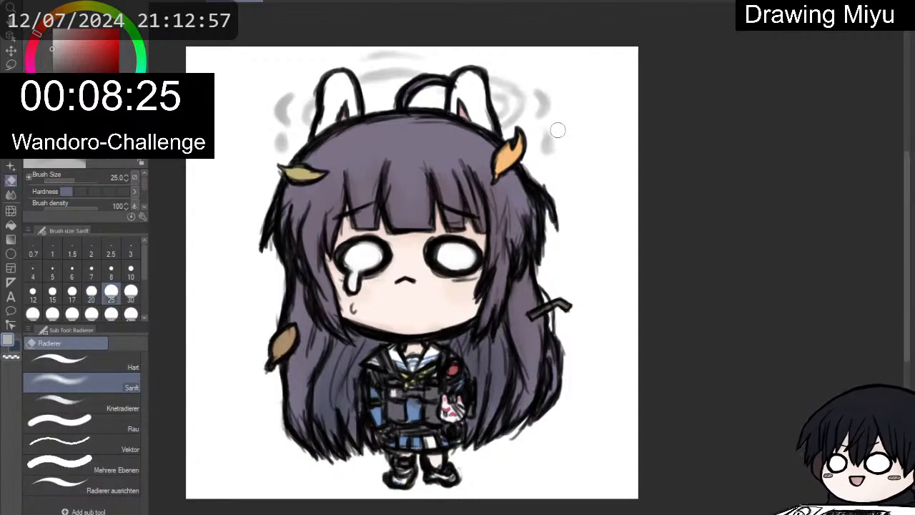
pyautogui.press('p')
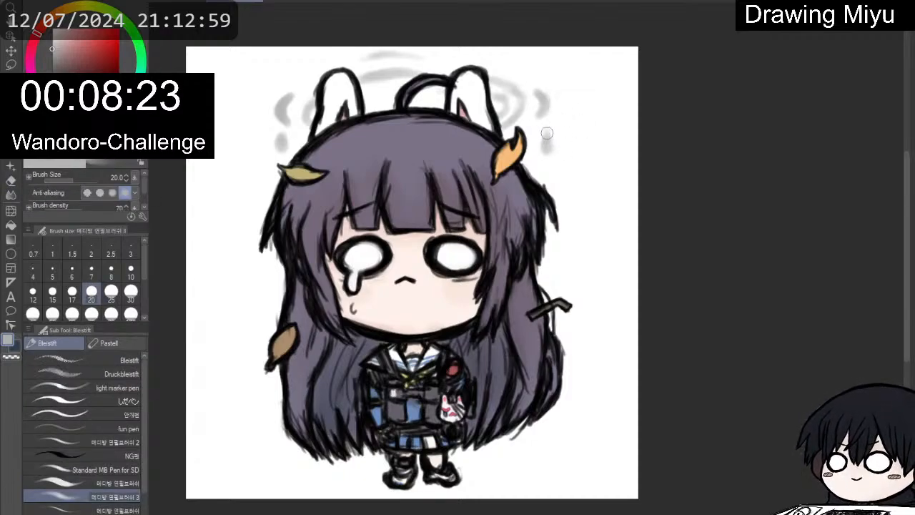
pyautogui.moveTo(550, 141); pyautogui.dragTo(548, 150)
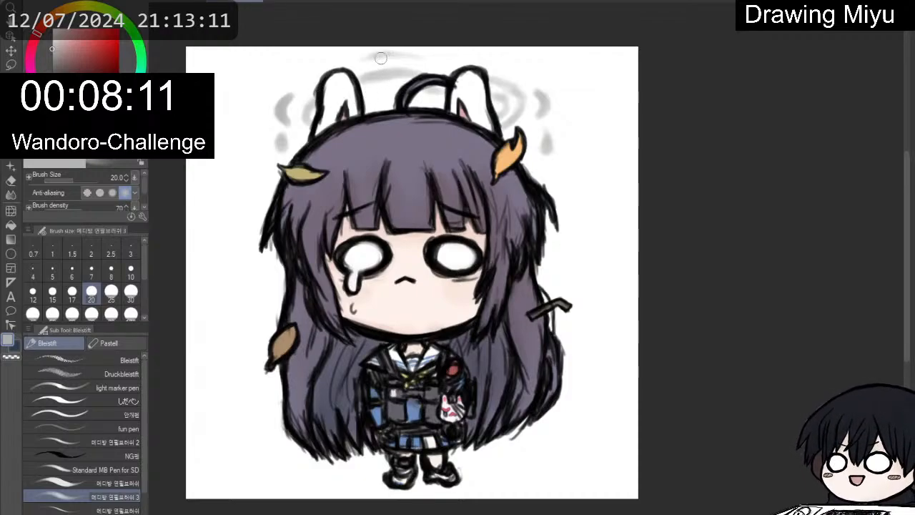
pyautogui.scroll(-2, 375, 114)
pyautogui.scroll(2, 366, 124)
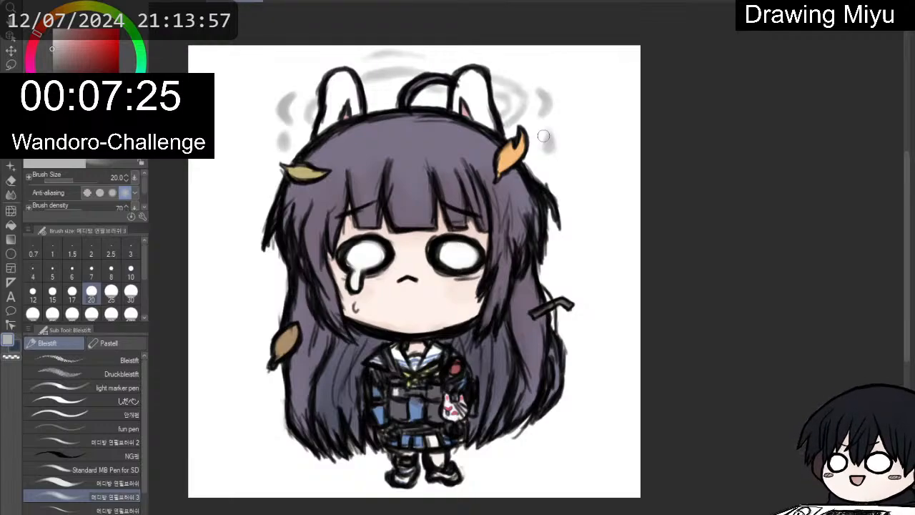
pyautogui.scroll(1, 544, 136)
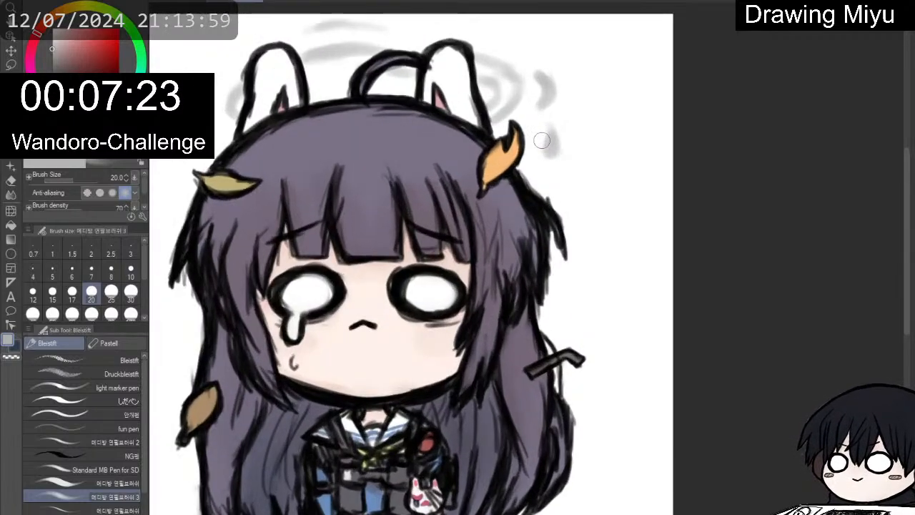
pyautogui.scroll(-1, 542, 141)
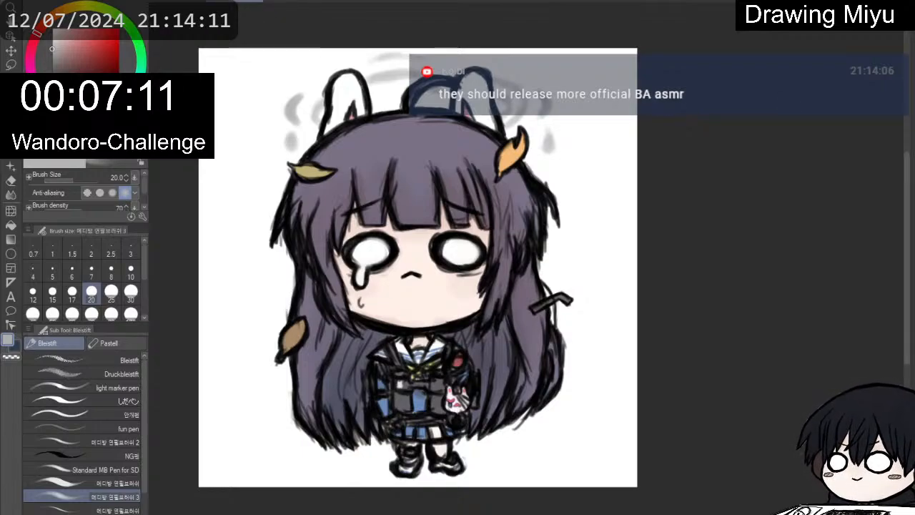
# Paint a light purple-grey highlight across the crown of the hair with the size 20 pencil brush and blend it with Überblenden.
pyautogui.keyDown('alt'); pyautogui.click(434, 100); pyautogui.keyUp('alt')
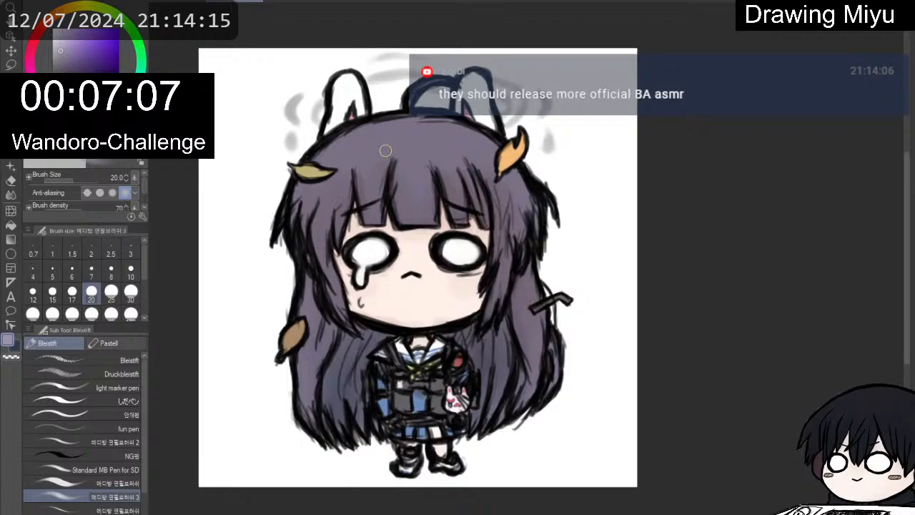
pyautogui.moveTo(386, 151)
pyautogui.mouseDown()
pyautogui.moveTo(378, 161)
pyautogui.moveTo(402, 151)
pyautogui.moveTo(409, 167)
pyautogui.moveTo(417, 155)
pyautogui.moveTo(441, 153)
pyautogui.moveTo(411, 151)
pyautogui.moveTo(443, 149)
pyautogui.moveTo(432, 161)
pyautogui.moveTo(371, 153)
pyautogui.mouseUp()
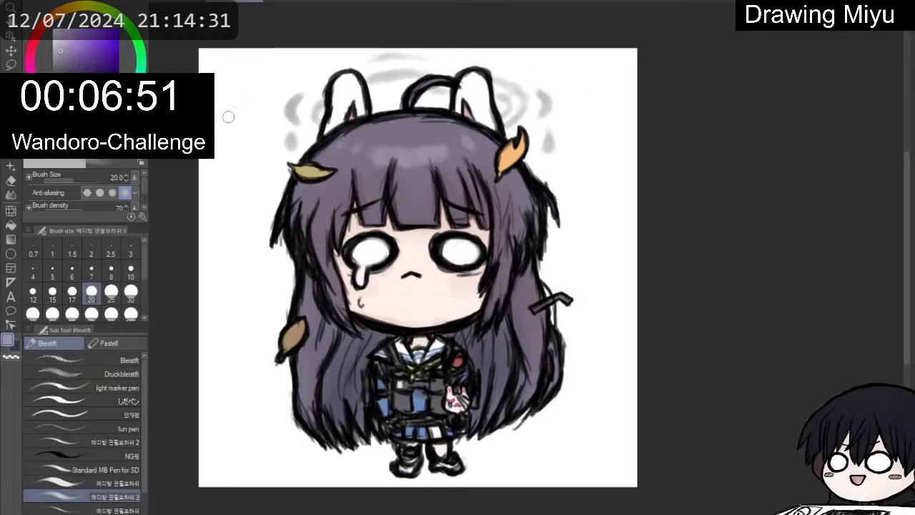
pyautogui.press('j')
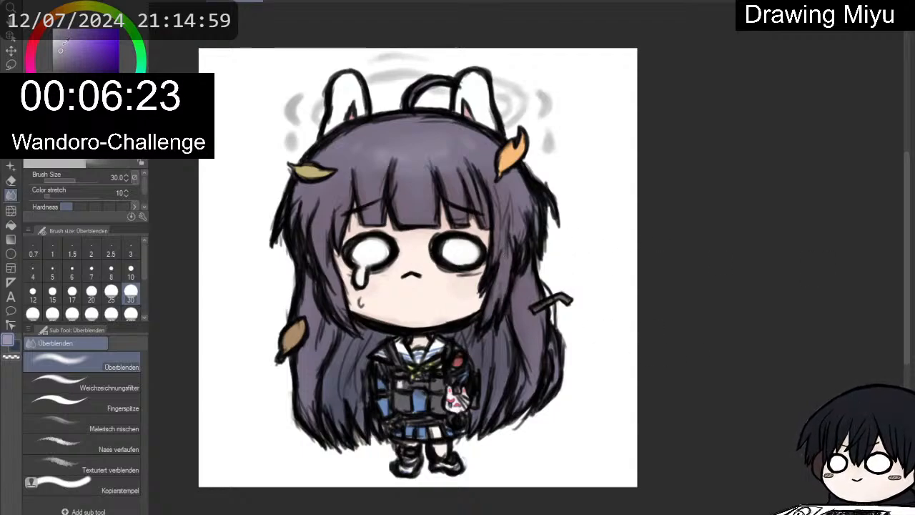
# Shade the skin beneath both eyes and beside the tear in muted orange with the third MediBang pencil brush at size 20.
pyautogui.click(50, 25)
pyautogui.click(63, 47)
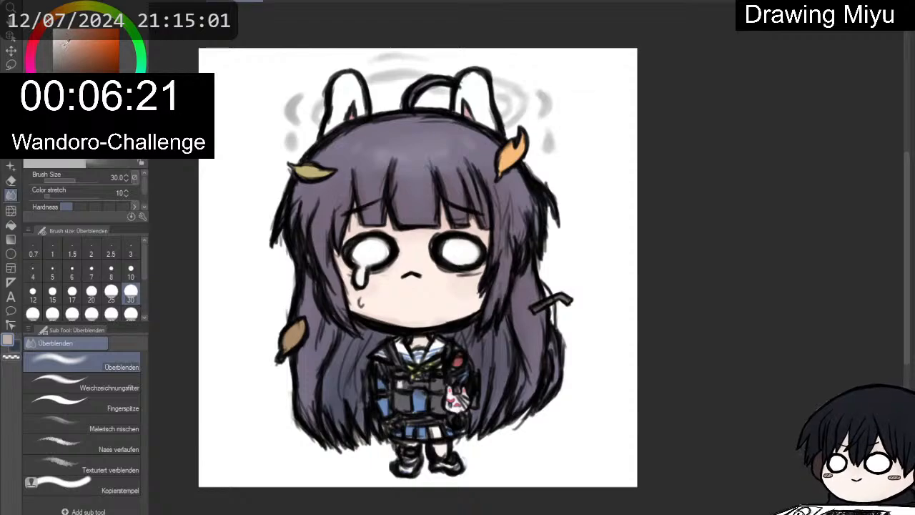
pyautogui.click(70, 43)
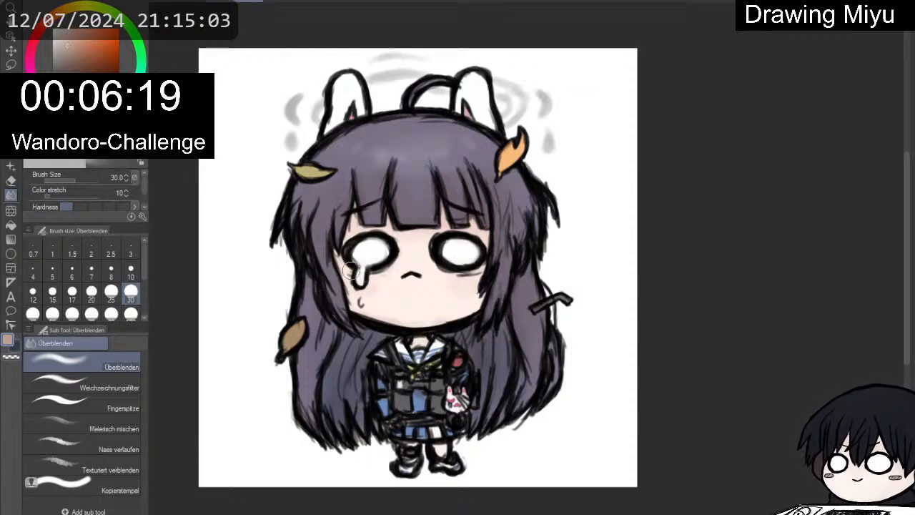
pyautogui.press('p')
pyautogui.press('p')
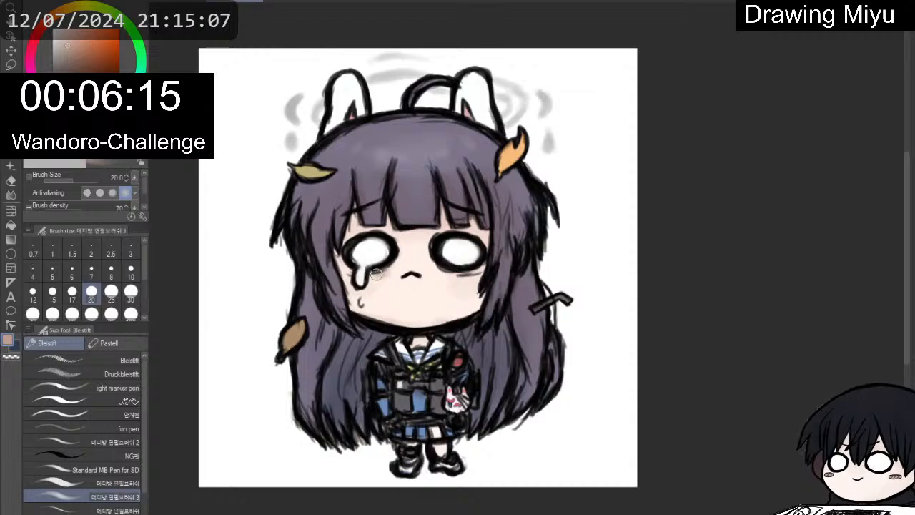
pyautogui.moveTo(361, 273); pyautogui.dragTo(372, 272)
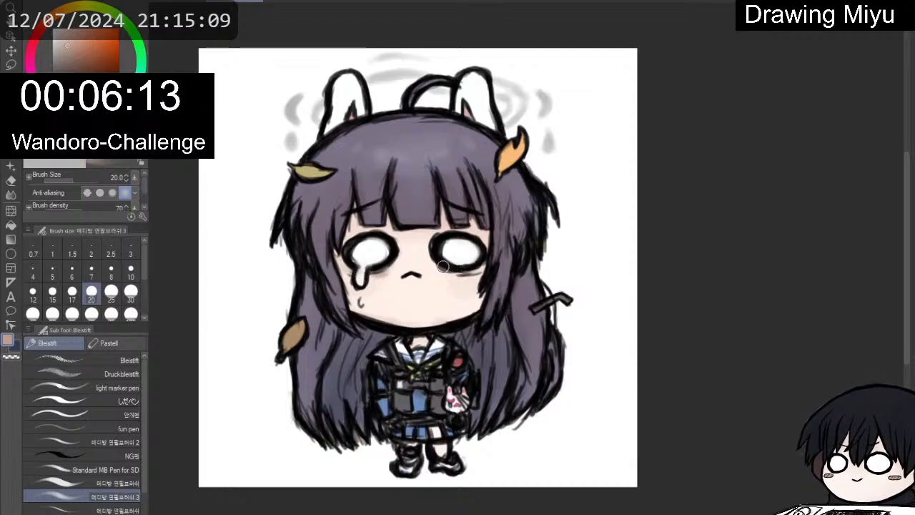
pyautogui.moveTo(443, 266); pyautogui.dragTo(476, 272)
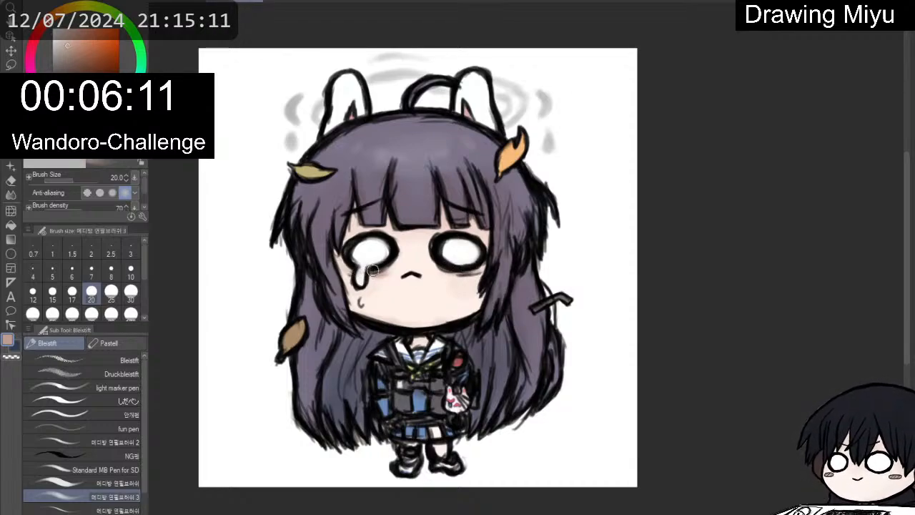
pyautogui.moveTo(365, 273); pyautogui.dragTo(365, 285)
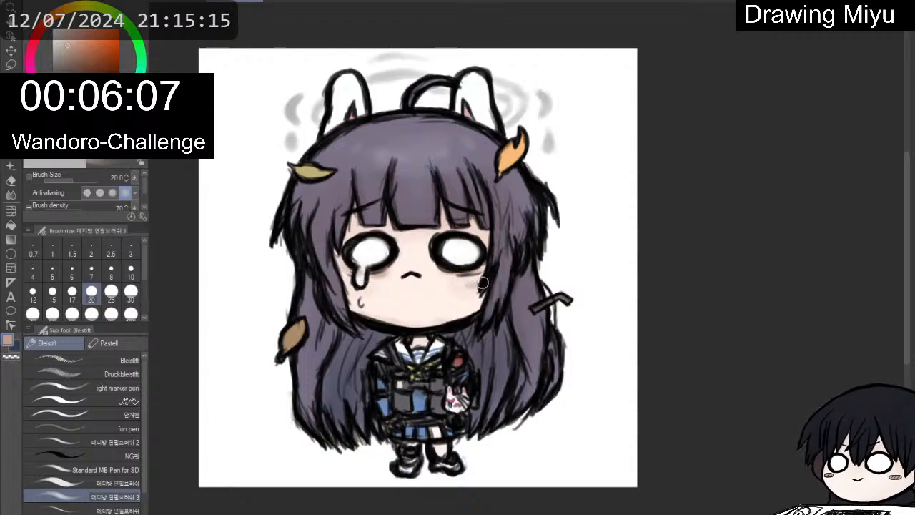
# Blend the orange shading under both eyes into the skin with the Überblenden tool at size 30.
pyautogui.press('j')
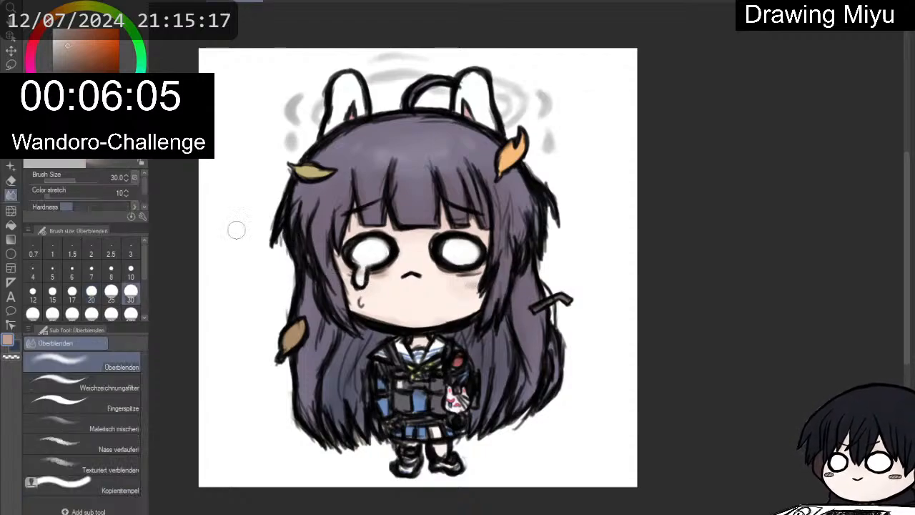
pyautogui.moveTo(359, 276); pyautogui.dragTo(389, 277)
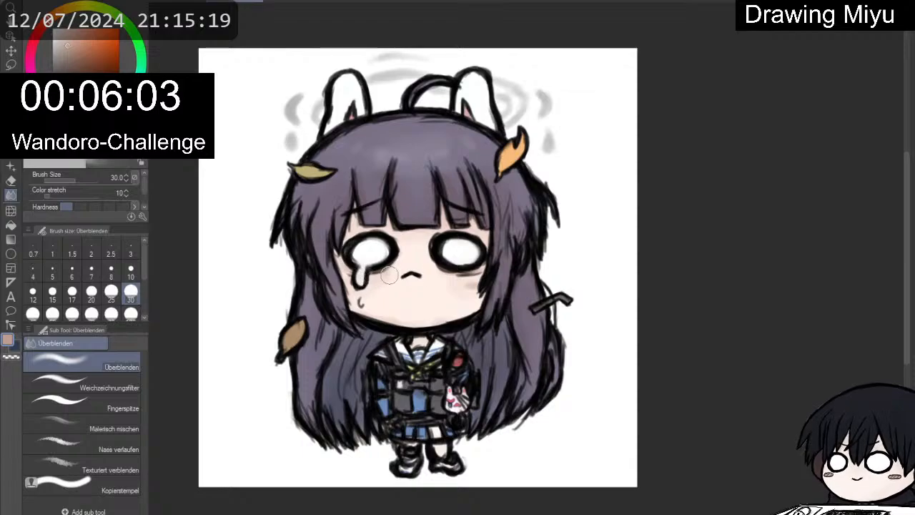
pyautogui.moveTo(479, 276); pyautogui.dragTo(460, 275)
pyautogui.moveTo(356, 275); pyautogui.dragTo(376, 273)
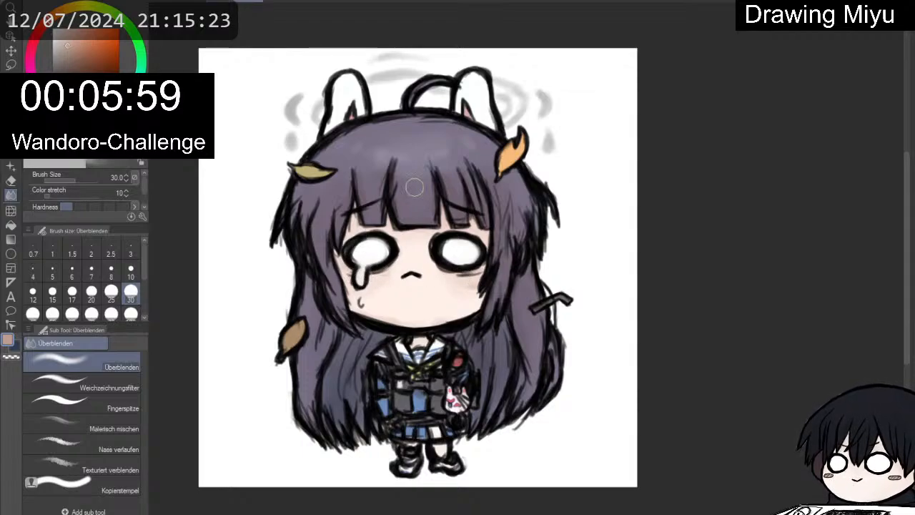
# Examine the shaded character up close and as a whole to check the hair, face and uniform.
pyautogui.scroll(2, 410, 179)
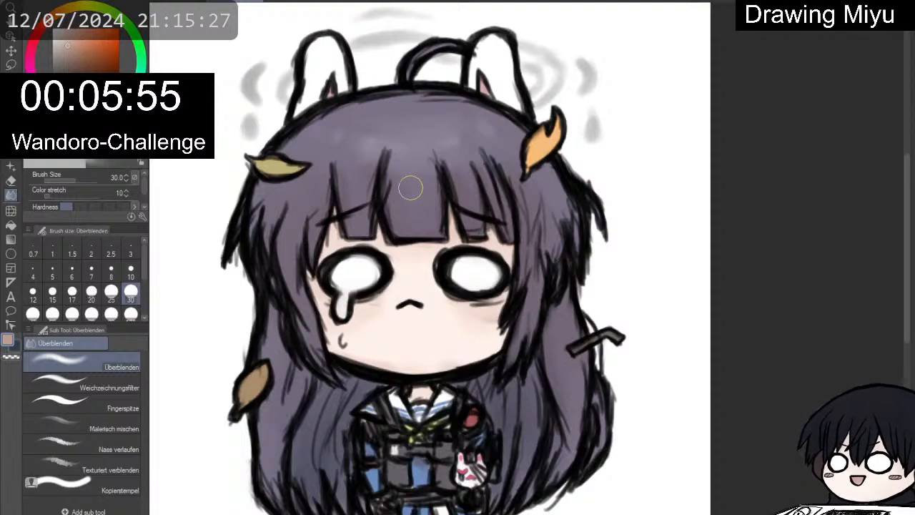
pyautogui.scroll(-2, 410, 187)
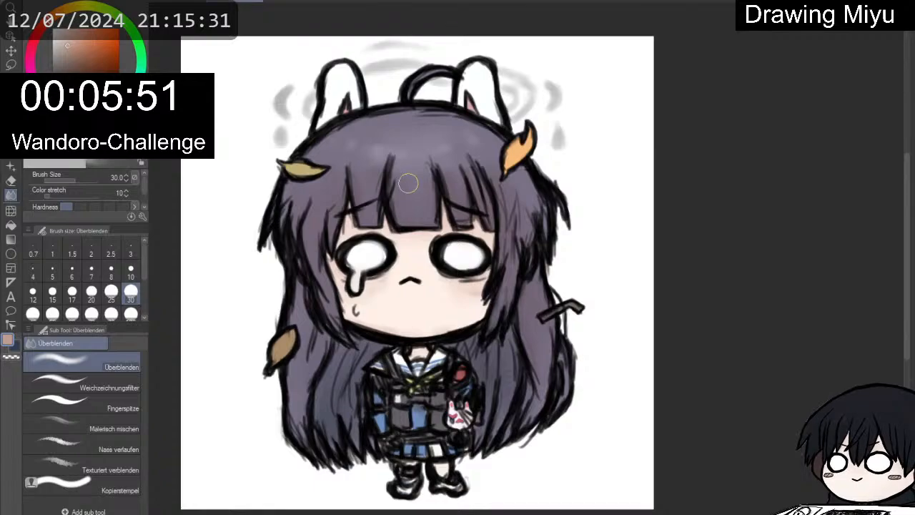
pyautogui.scroll(-1, 409, 184)
pyautogui.scroll(1, 407, 186)
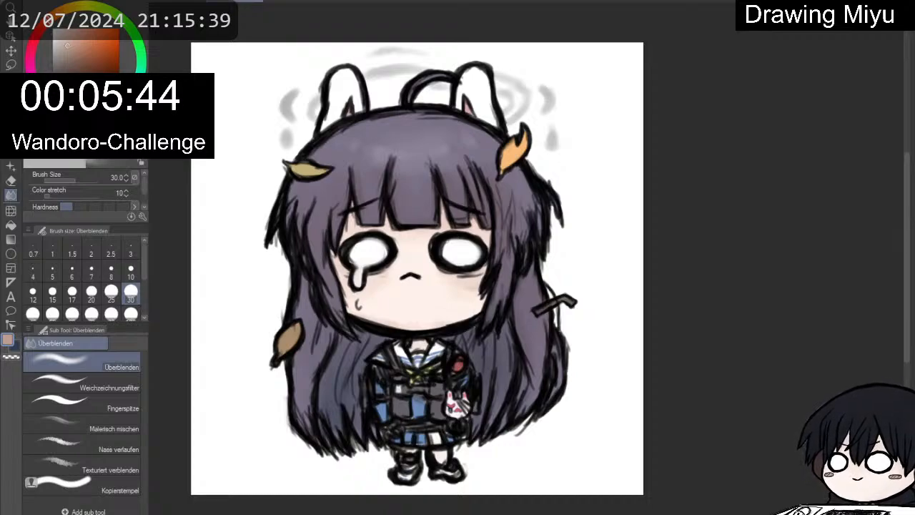
pyautogui.scroll(-3, 347, 125)
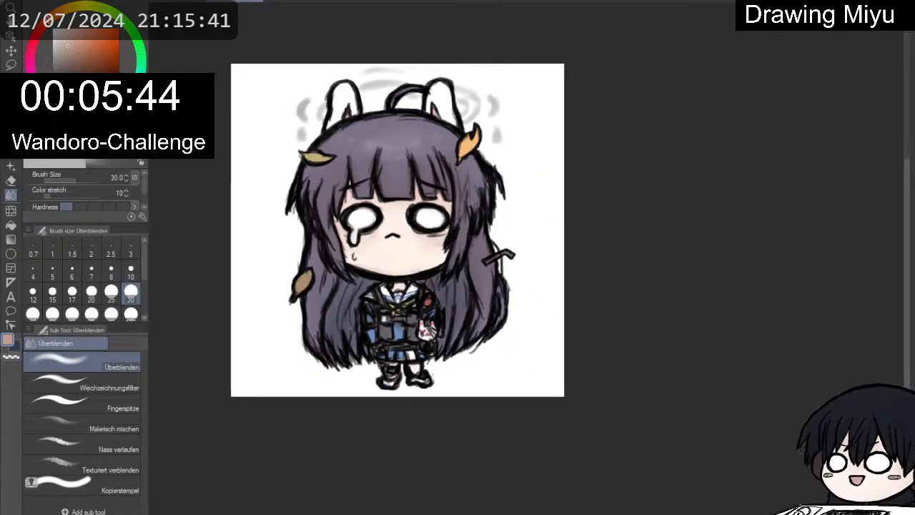
pyautogui.scroll(2, 347, 125)
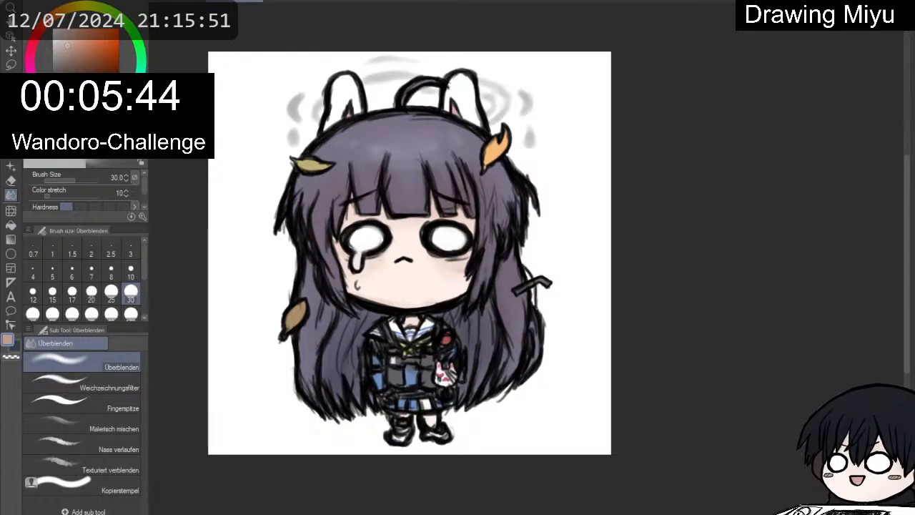
pyautogui.scroll(3, 243, 193)
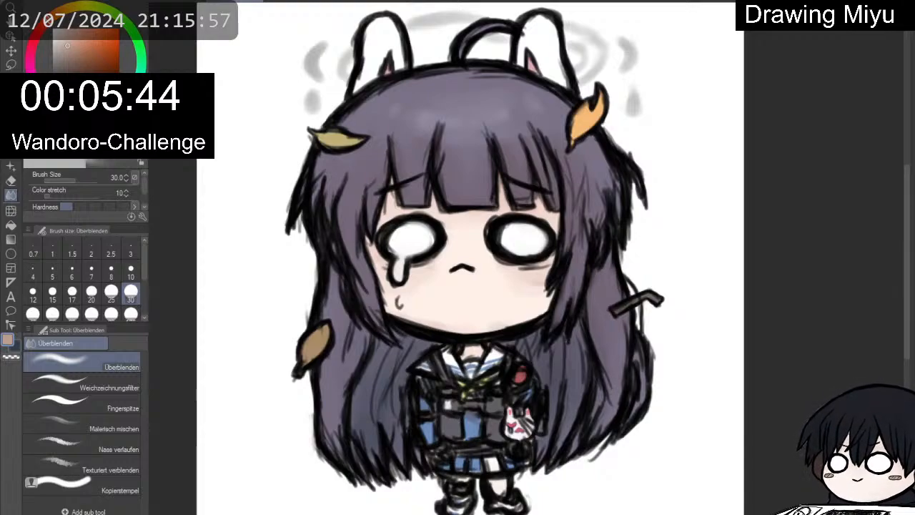
pyautogui.scroll(1, 665, 231)
pyautogui.scroll(-4, 715, 268)
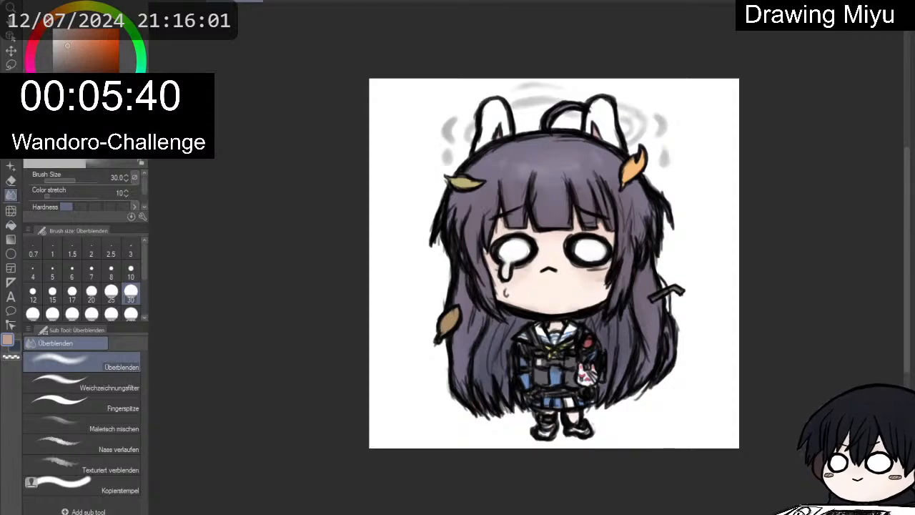
# Paint a pale lavender and light-blue ground shadow around the feet with the size 20 pencil brush and soften it with Überblenden at size 30.
pyautogui.keyDown('alt'); pyautogui.click(564, 168); pyautogui.keyUp('alt')
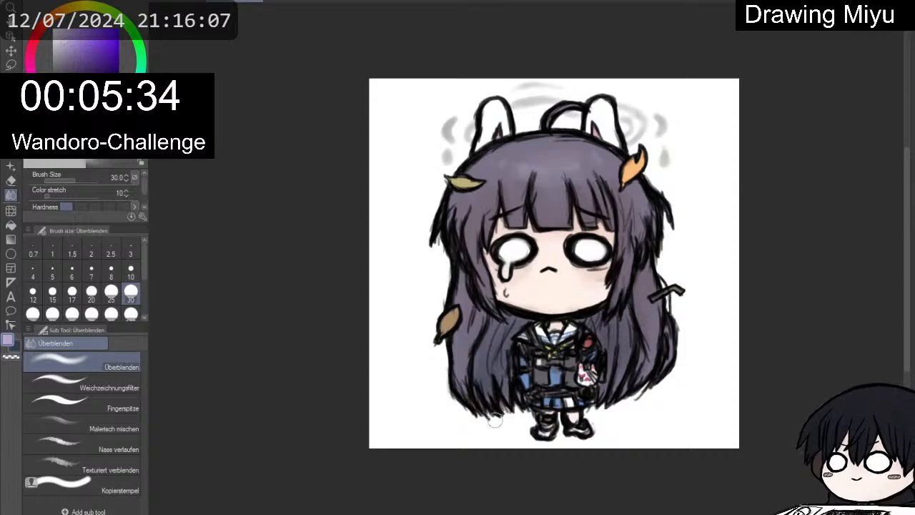
pyautogui.press('p')
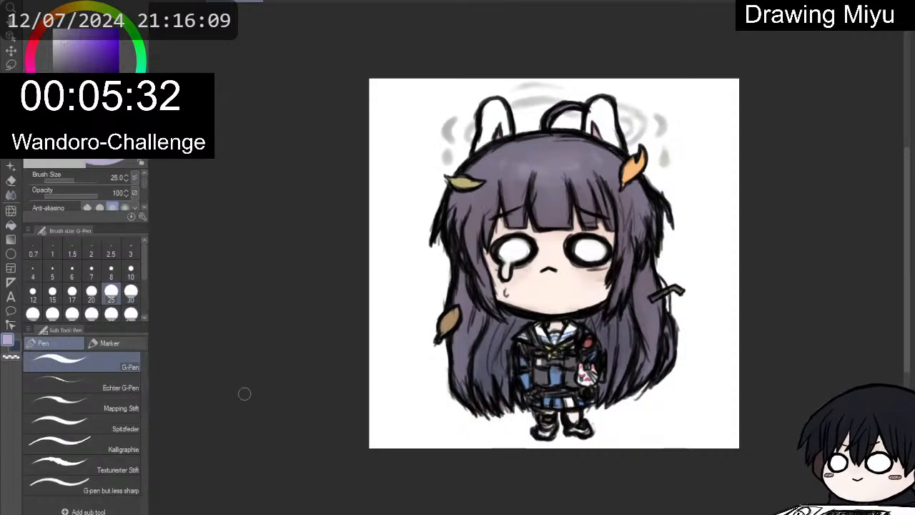
pyautogui.moveTo(513, 433)
pyautogui.mouseDown()
pyautogui.moveTo(479, 436)
pyautogui.moveTo(526, 426)
pyautogui.moveTo(491, 427)
pyautogui.mouseUp()
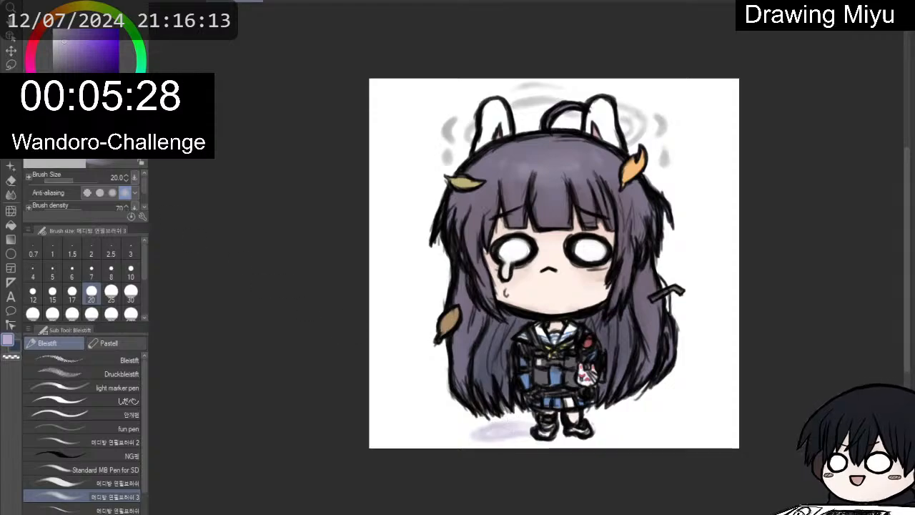
pyautogui.click(132, 93)
pyautogui.click(66, 46)
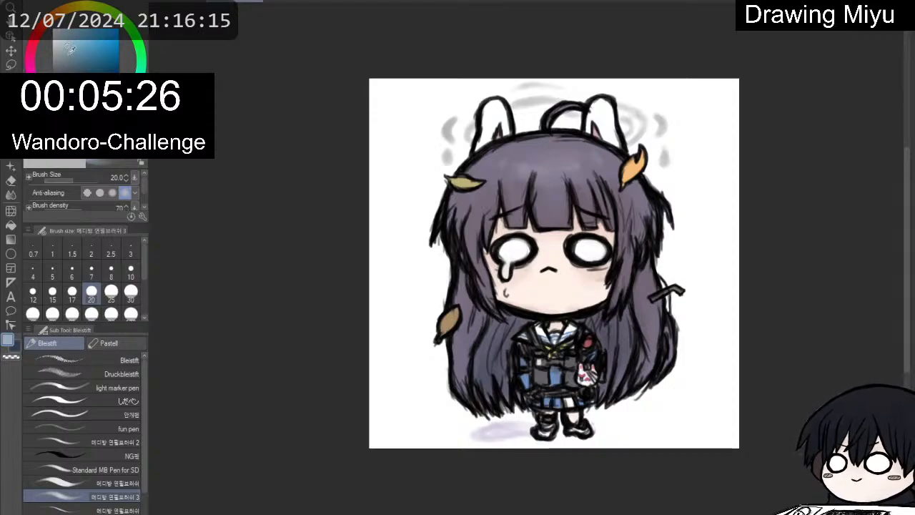
pyautogui.moveTo(518, 409)
pyautogui.mouseDown()
pyautogui.moveTo(477, 429)
pyautogui.moveTo(560, 440)
pyautogui.moveTo(577, 430)
pyautogui.moveTo(559, 431)
pyautogui.moveTo(574, 441)
pyautogui.moveTo(621, 428)
pyautogui.moveTo(593, 421)
pyautogui.moveTo(650, 421)
pyautogui.moveTo(593, 436)
pyautogui.moveTo(600, 440)
pyautogui.moveTo(628, 434)
pyautogui.moveTo(617, 425)
pyautogui.moveTo(566, 441)
pyautogui.moveTo(582, 439)
pyautogui.moveTo(539, 434)
pyautogui.moveTo(608, 438)
pyautogui.mouseUp()
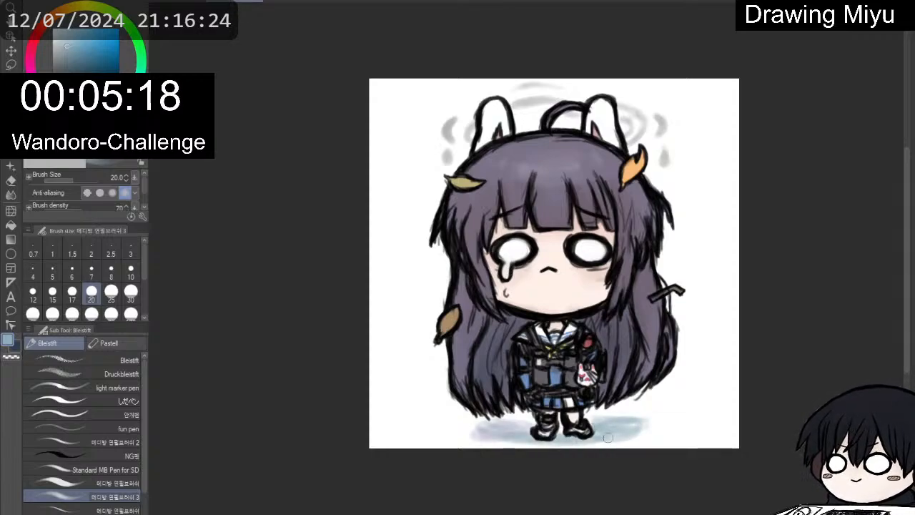
pyautogui.click(11, 195)
pyautogui.moveTo(512, 418)
pyautogui.mouseDown()
pyautogui.moveTo(479, 429)
pyautogui.moveTo(605, 440)
pyautogui.moveTo(649, 427)
pyautogui.moveTo(592, 420)
pyautogui.moveTo(646, 420)
pyautogui.moveTo(631, 413)
pyautogui.moveTo(598, 412)
pyautogui.moveTo(643, 425)
pyautogui.moveTo(653, 442)
pyautogui.moveTo(498, 418)
pyautogui.moveTo(465, 427)
pyautogui.moveTo(490, 444)
pyautogui.moveTo(597, 451)
pyautogui.moveTo(632, 447)
pyautogui.moveTo(623, 426)
pyautogui.mouseUp()
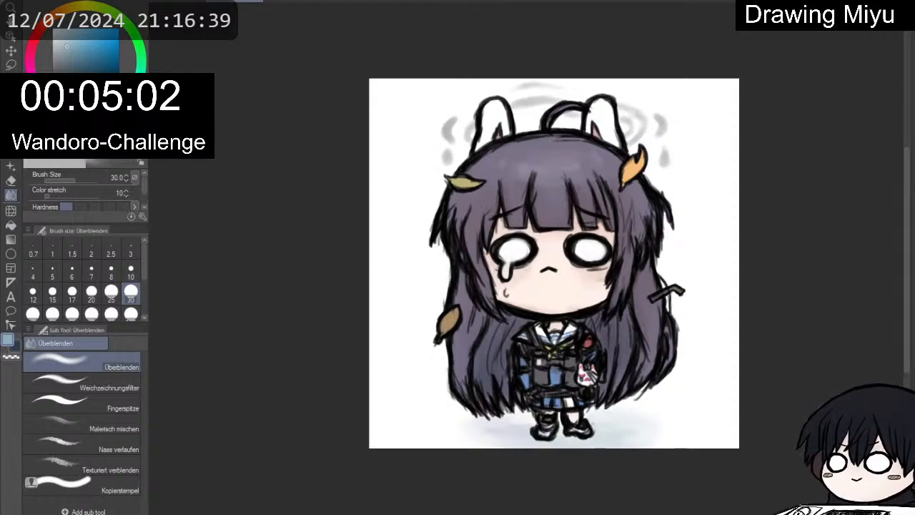
# Sign the drawing with the artist's handle in small black handwriting beneath the shoes, using the second MediBang pencil brush at size 5.
pyautogui.scroll(3, 509, 231)
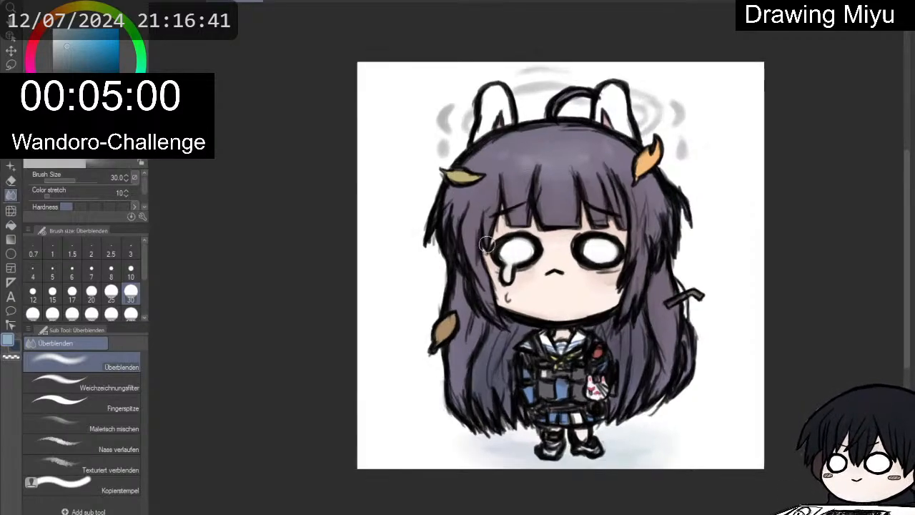
pyautogui.scroll(6, 556, 492)
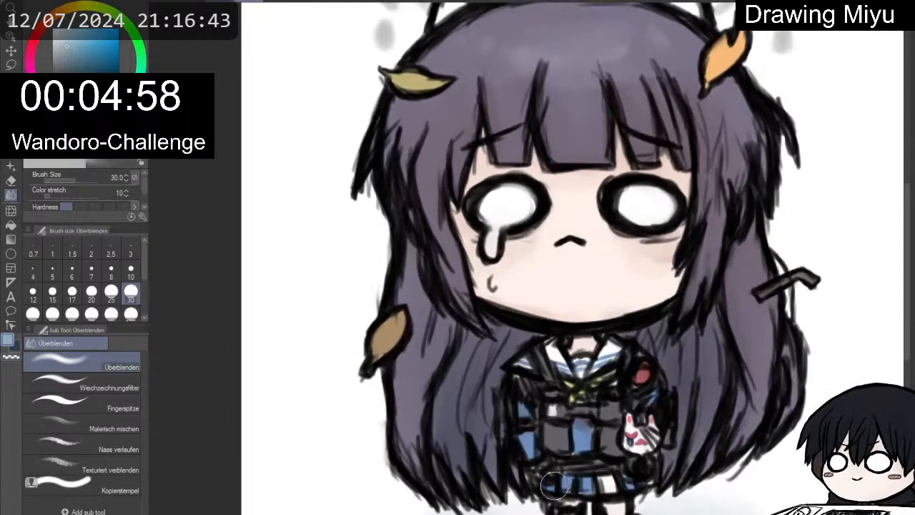
pyautogui.scroll(6, 554, 482)
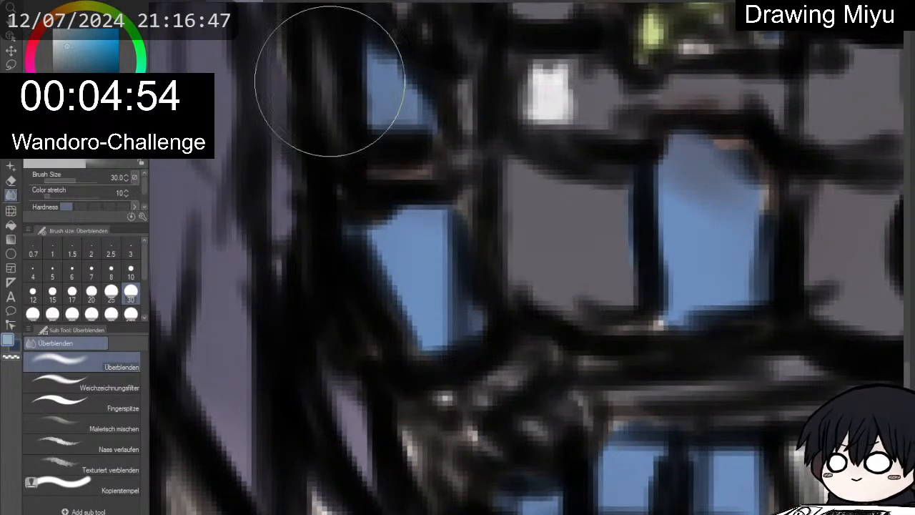
pyautogui.press('p')
pyautogui.press('p')
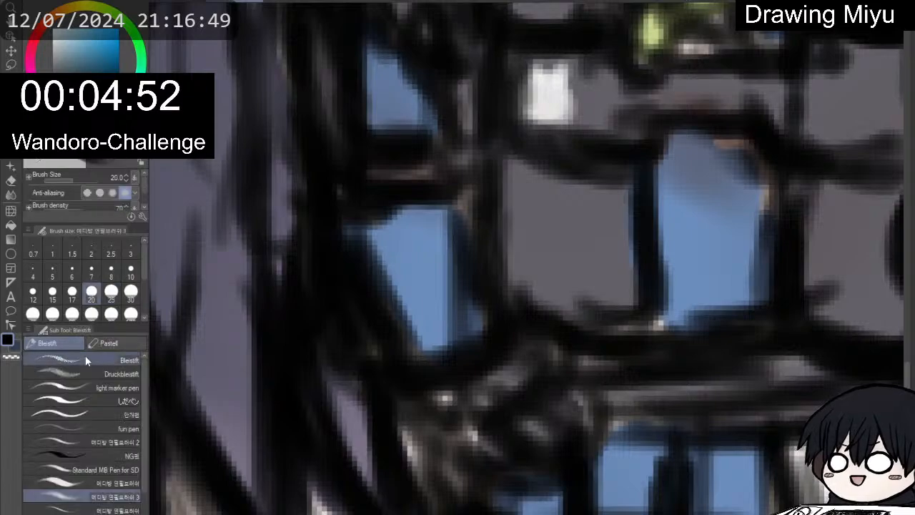
pyautogui.scroll(-3, 387, 162)
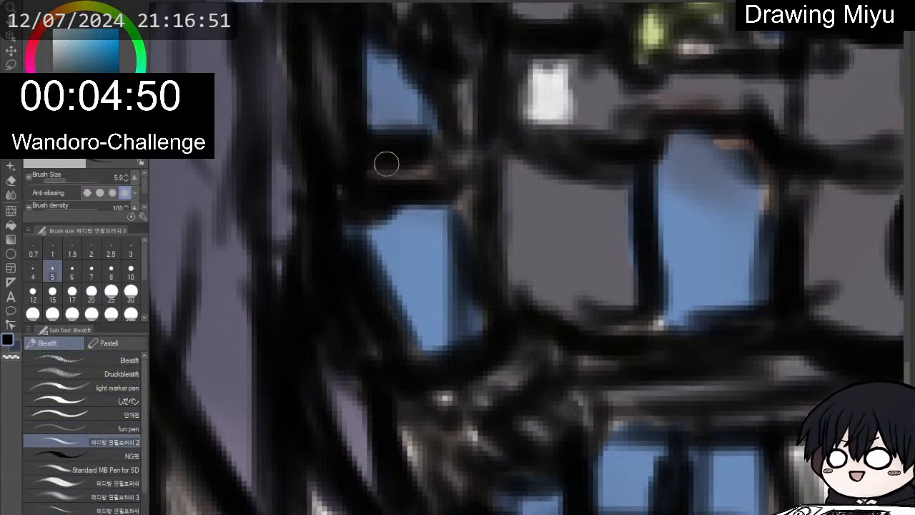
pyautogui.scroll(-2, 405, 168)
pyautogui.scroll(-2, 405, 168)
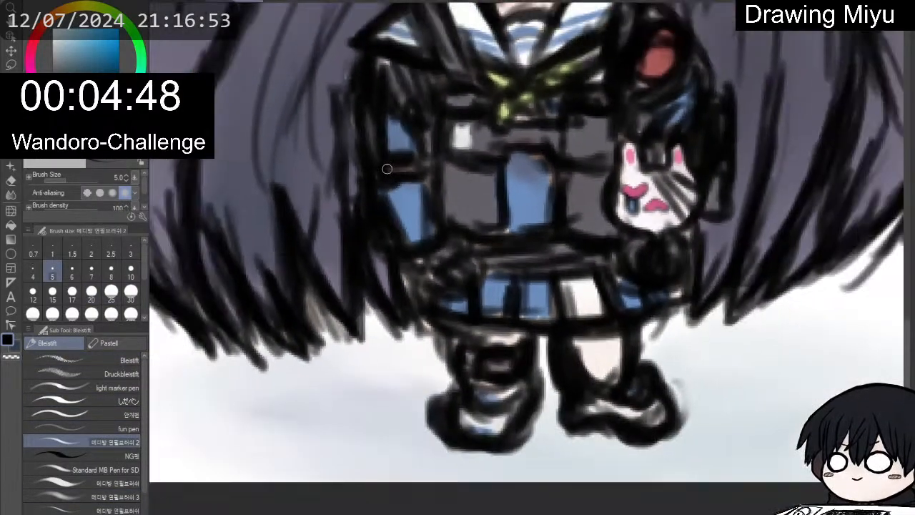
pyautogui.scroll(-2, 387, 168)
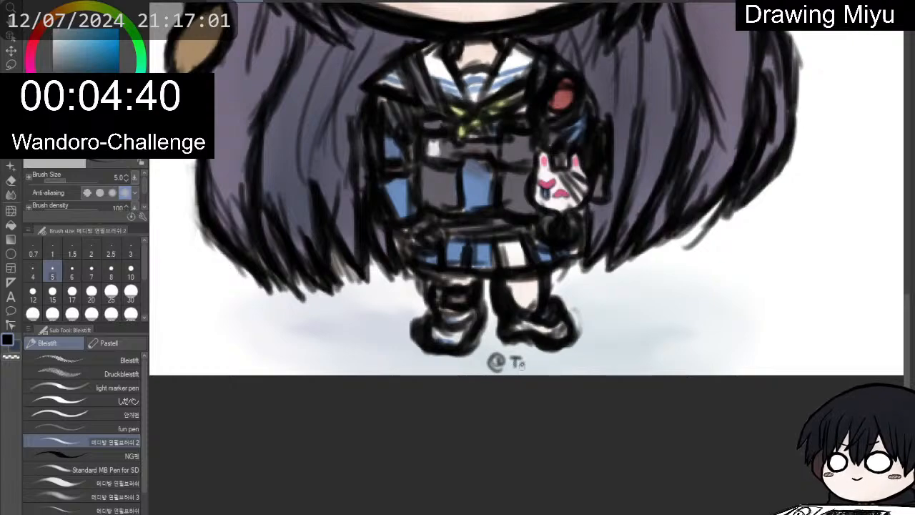
pyautogui.moveTo(536, 361)
pyautogui.mouseDown()
pyautogui.moveTo(533, 369)
pyautogui.moveTo(570, 368)
pyautogui.moveTo(582, 356)
pyautogui.moveTo(587, 369)
pyautogui.moveTo(599, 359)
pyautogui.mouseUp()
pyautogui.scroll(-2, 592, 341)
pyautogui.scroll(-3, 591, 341)
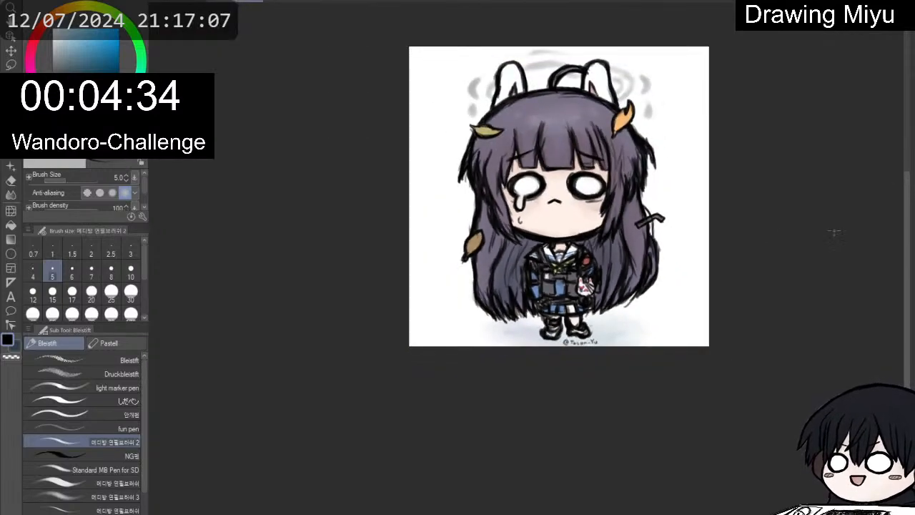
pyautogui.scroll(2, 593, 145)
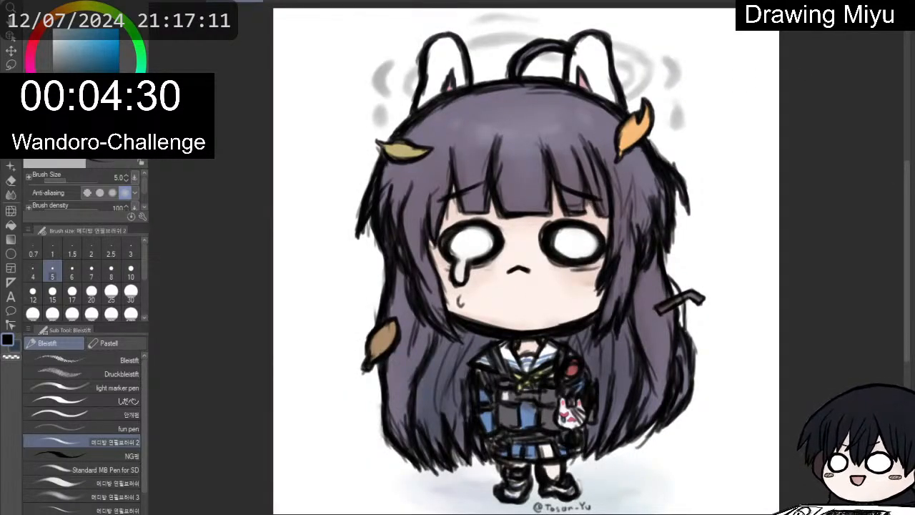
pyautogui.moveTo(527, 257); pyautogui.dragTo(508, 246)
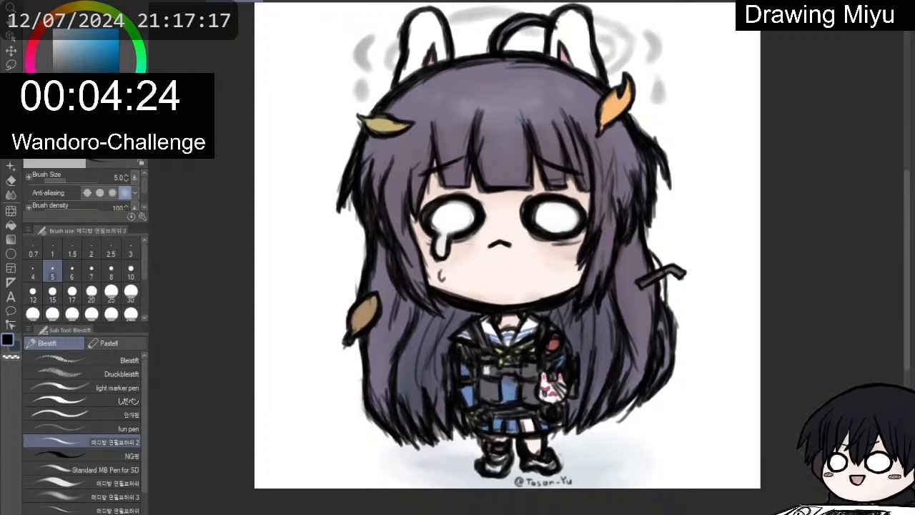
# Refine the tearful eye's white and thick black outline using the Sanft eraser and the second MediBang pencil brush at size 7.
pyautogui.moveTo(597, 381); pyautogui.dragTo(624, 397)
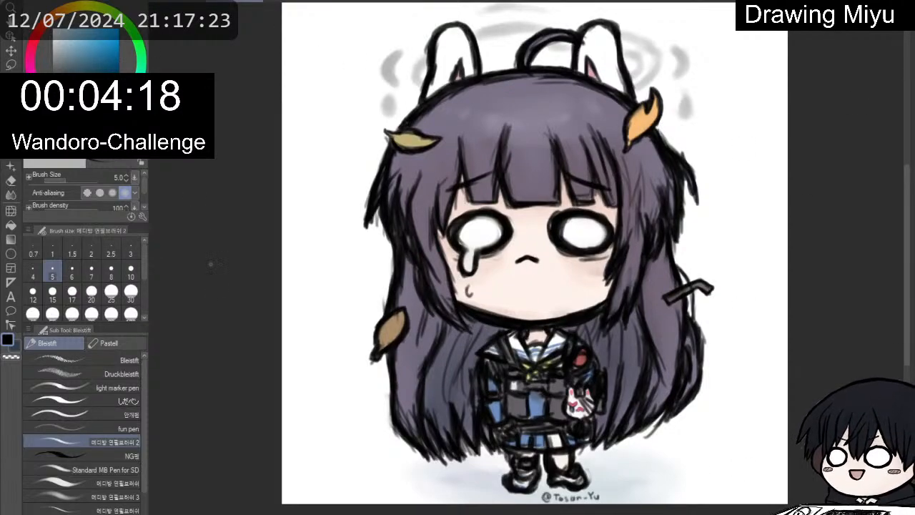
pyautogui.click(91, 272)
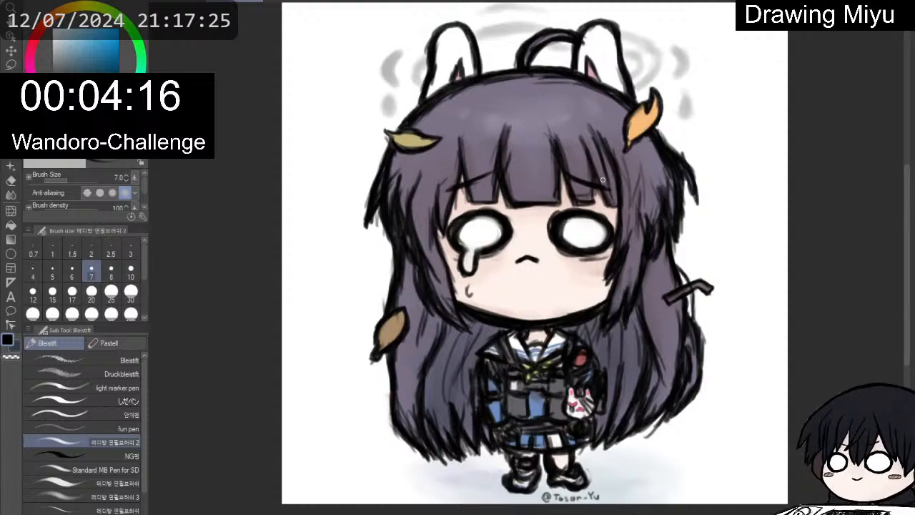
pyautogui.scroll(1, 602, 180)
pyautogui.scroll(1, 602, 179)
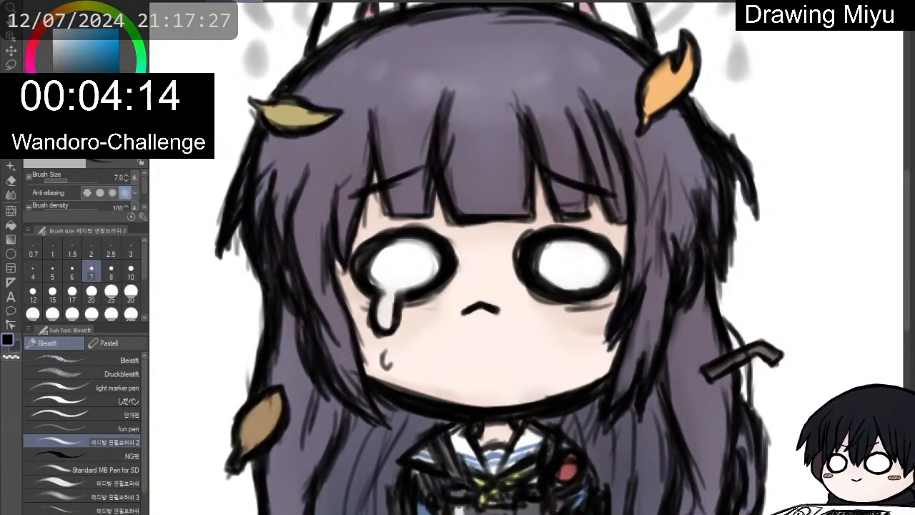
pyautogui.press('h')
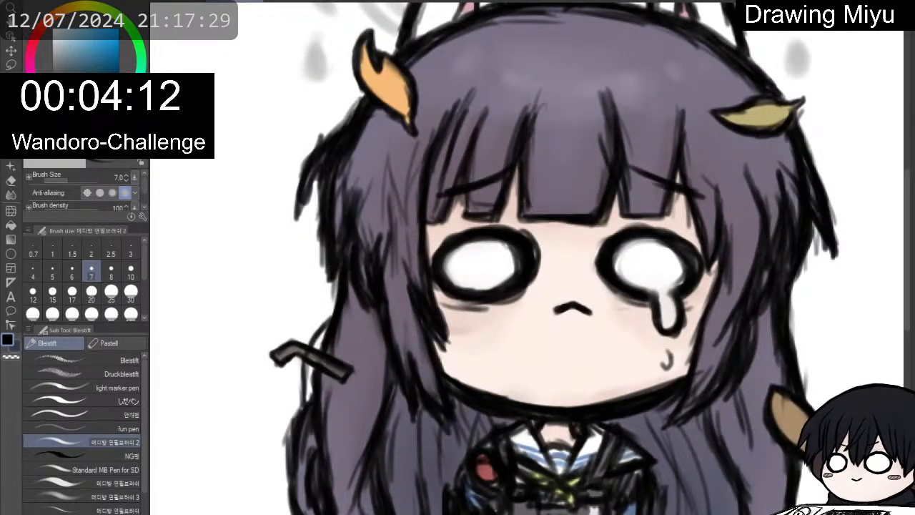
pyautogui.scroll(1, 788, 213)
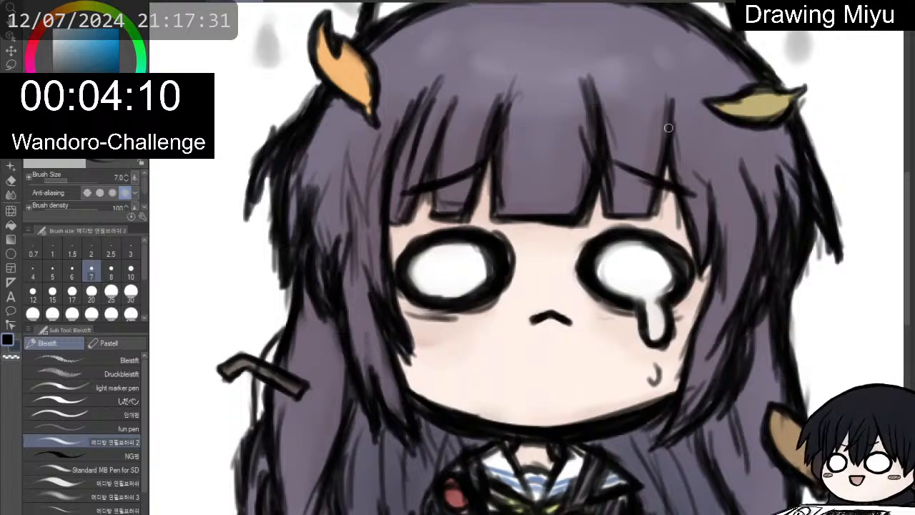
pyautogui.press('e')
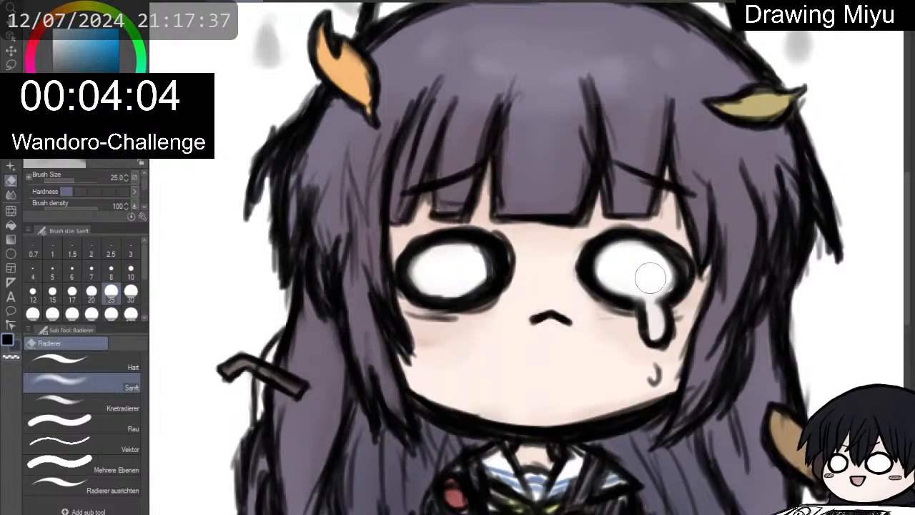
pyautogui.press('p')
pyautogui.moveTo(625, 237)
pyautogui.mouseDown()
pyautogui.moveTo(676, 254)
pyautogui.moveTo(682, 292)
pyautogui.mouseUp()
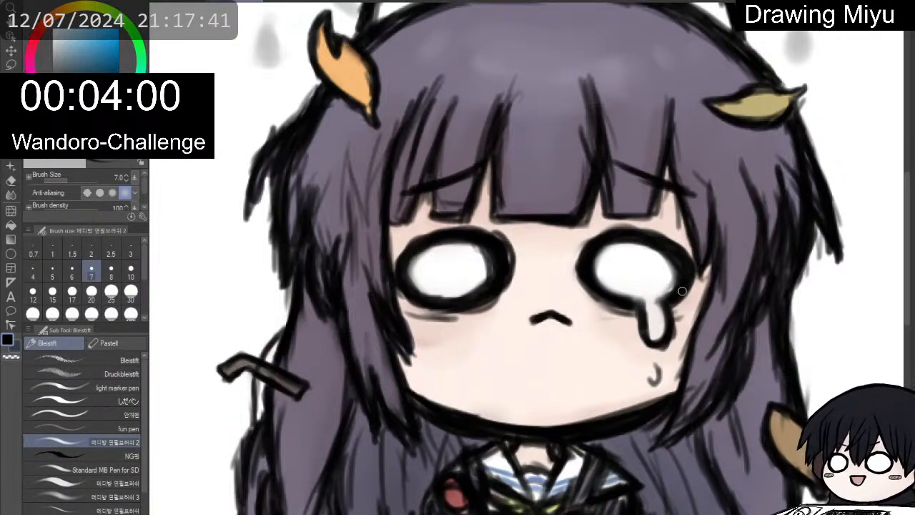
pyautogui.moveTo(602, 296)
pyautogui.mouseDown()
pyautogui.moveTo(619, 300)
pyautogui.moveTo(589, 265)
pyautogui.moveTo(609, 239)
pyautogui.mouseUp()
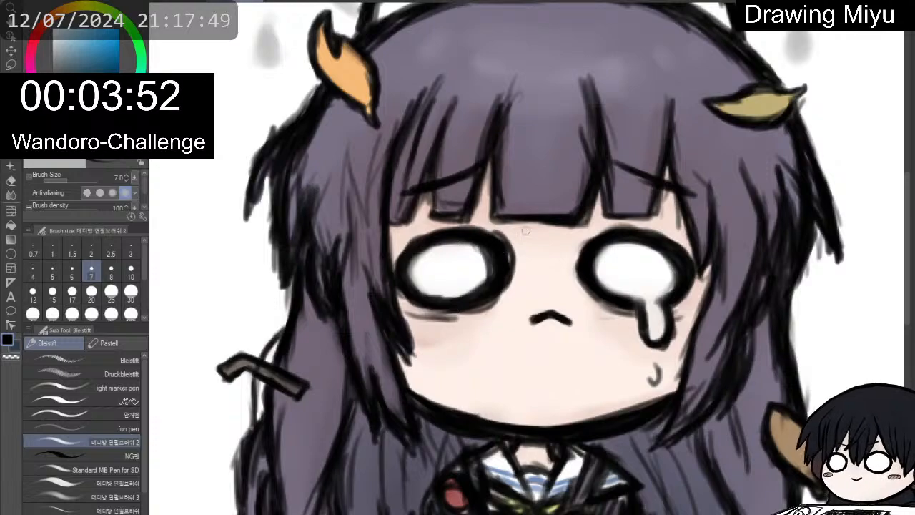
# Widen the white of the tearless eye with the Sanft eraser, even out its black outline at size 7, and touch up the white.
pyautogui.press('h')
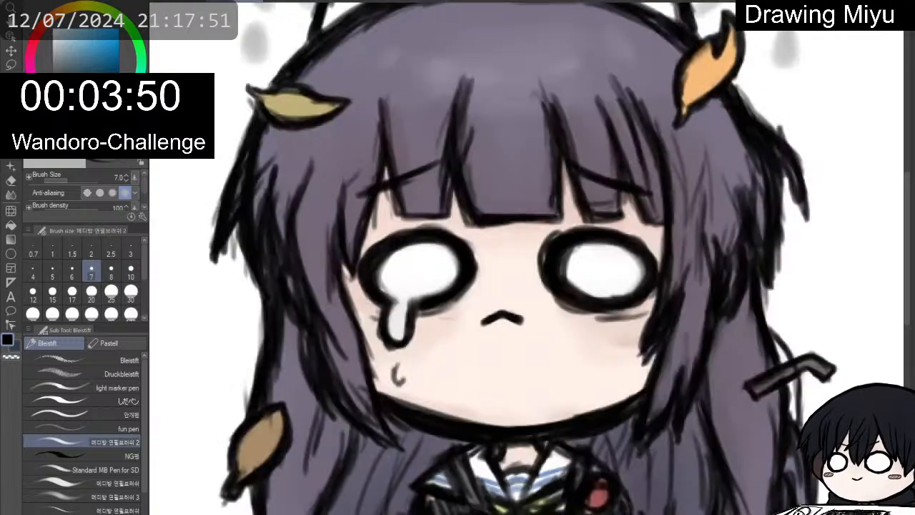
pyautogui.press('e')
pyautogui.moveTo(594, 261); pyautogui.dragTo(577, 268)
pyautogui.press('p')
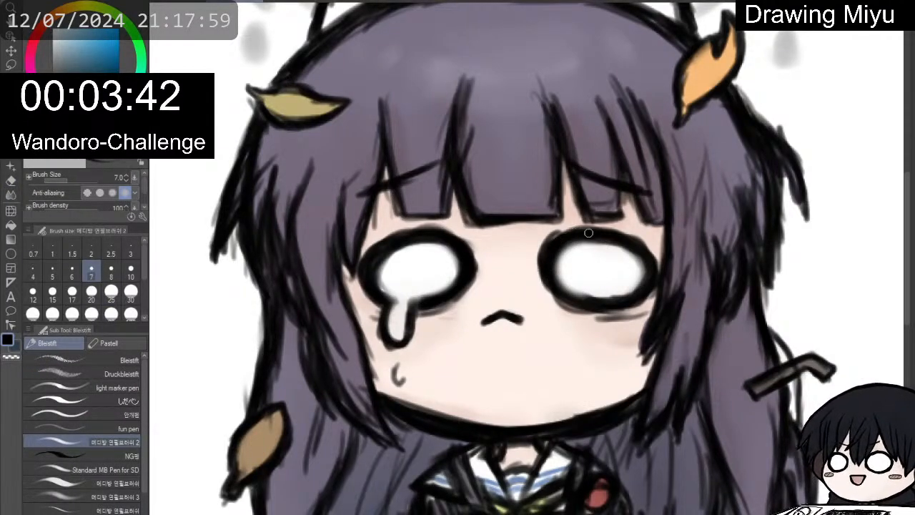
pyautogui.moveTo(554, 273); pyautogui.dragTo(589, 296)
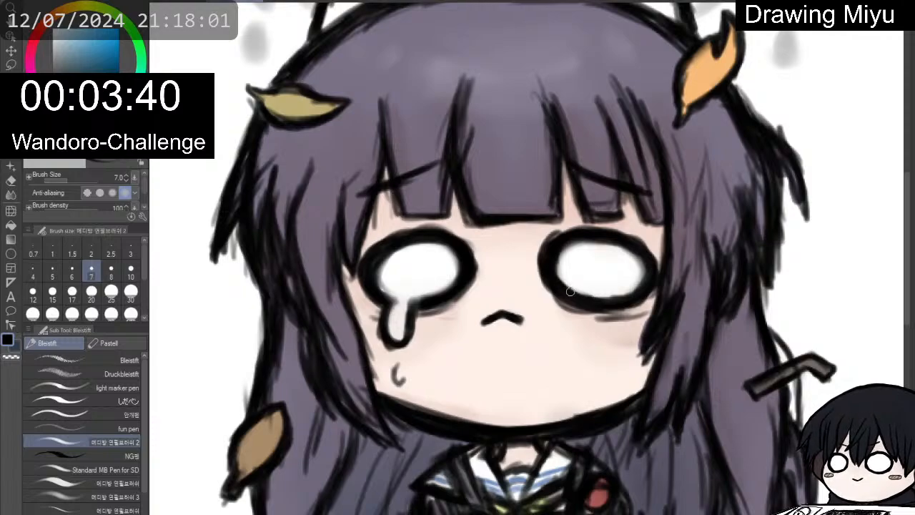
pyautogui.moveTo(619, 235)
pyautogui.mouseDown()
pyautogui.moveTo(644, 247)
pyautogui.moveTo(635, 243)
pyautogui.moveTo(654, 267)
pyautogui.moveTo(643, 286)
pyautogui.moveTo(591, 301)
pyautogui.mouseUp()
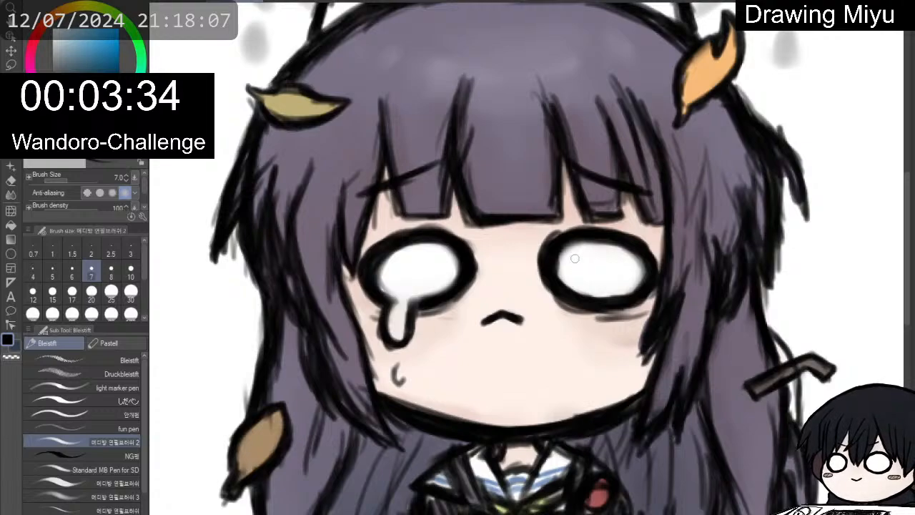
pyautogui.press('x')
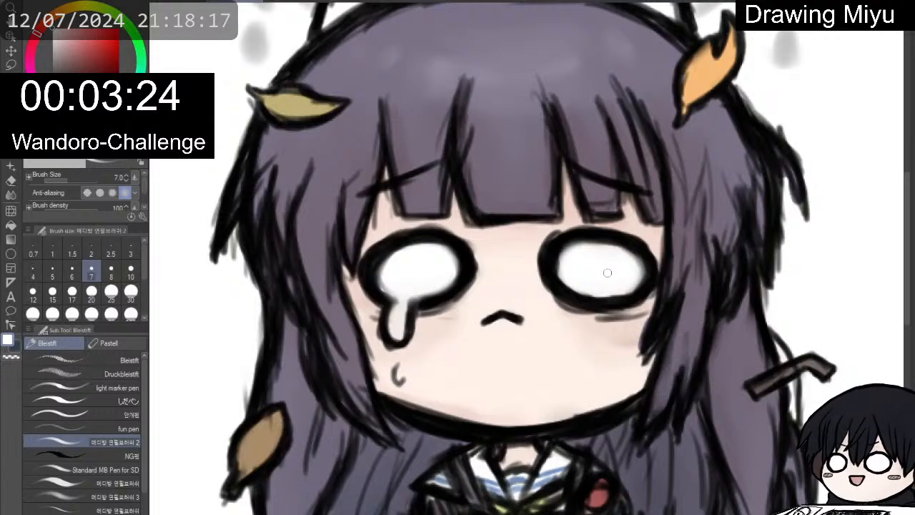
pyautogui.press('p')
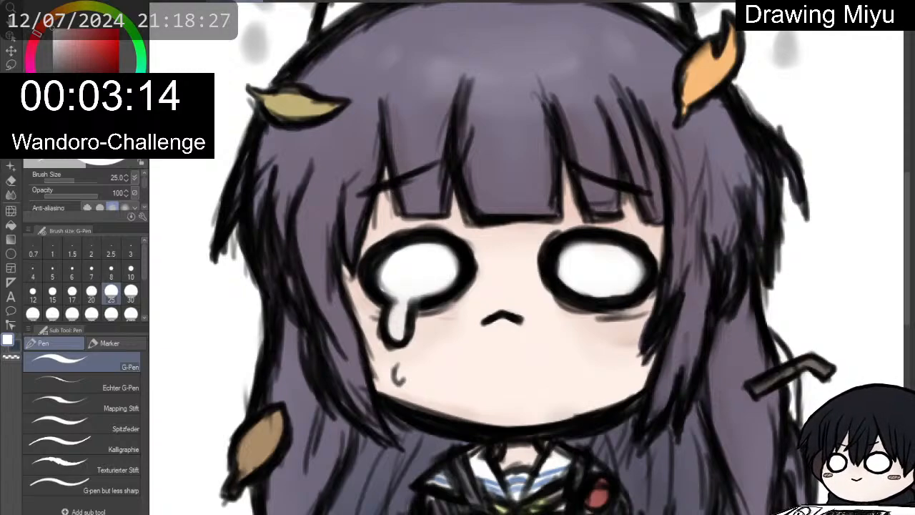
# Examine the retouched eyes and face up close and within the whole character.
pyautogui.scroll(-2, 475, 345)
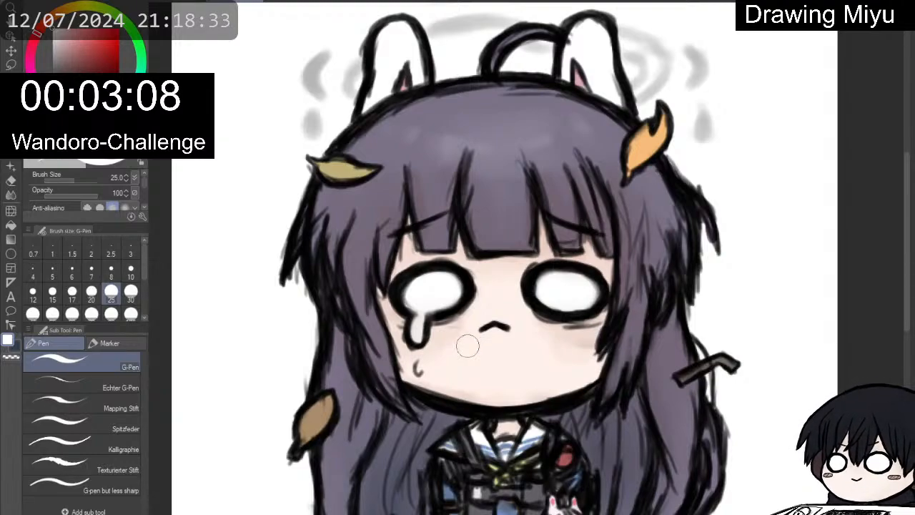
pyautogui.scroll(-1, 460, 348)
pyautogui.scroll(2, 462, 345)
pyautogui.scroll(1, 461, 345)
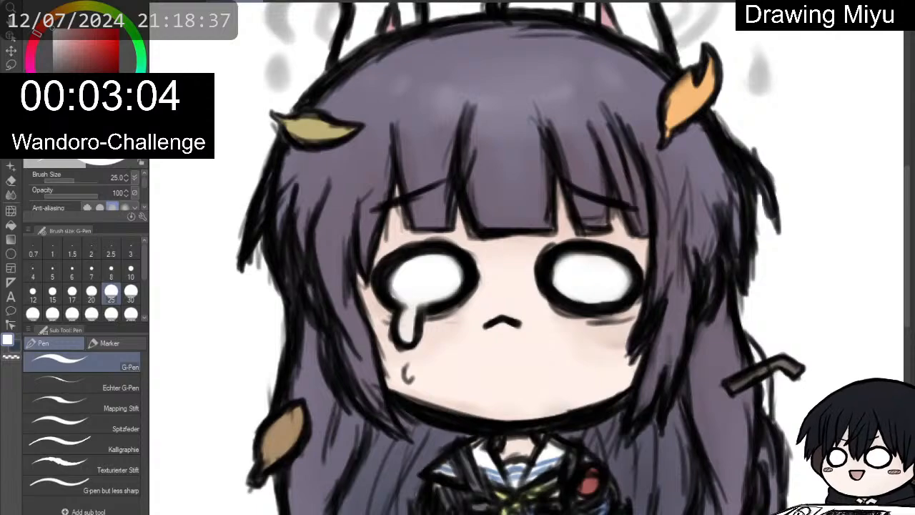
pyautogui.press('j')
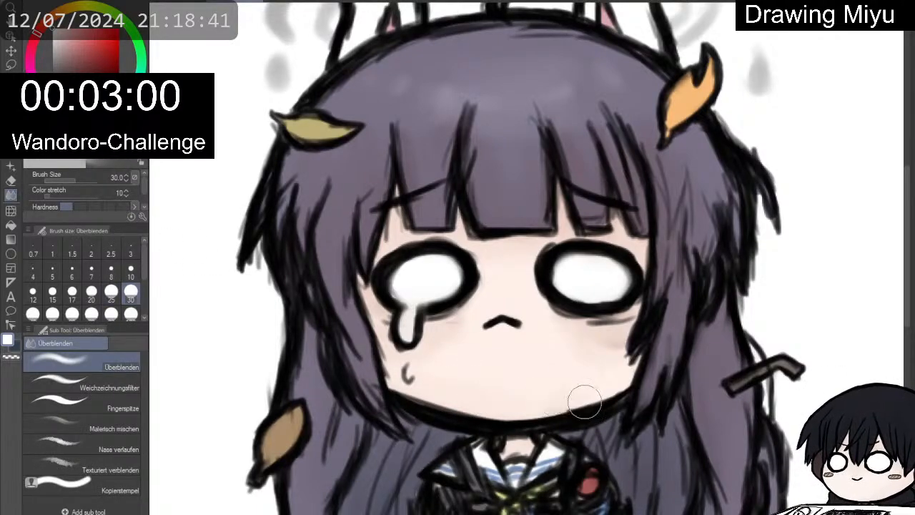
pyautogui.scroll(-4, 585, 297)
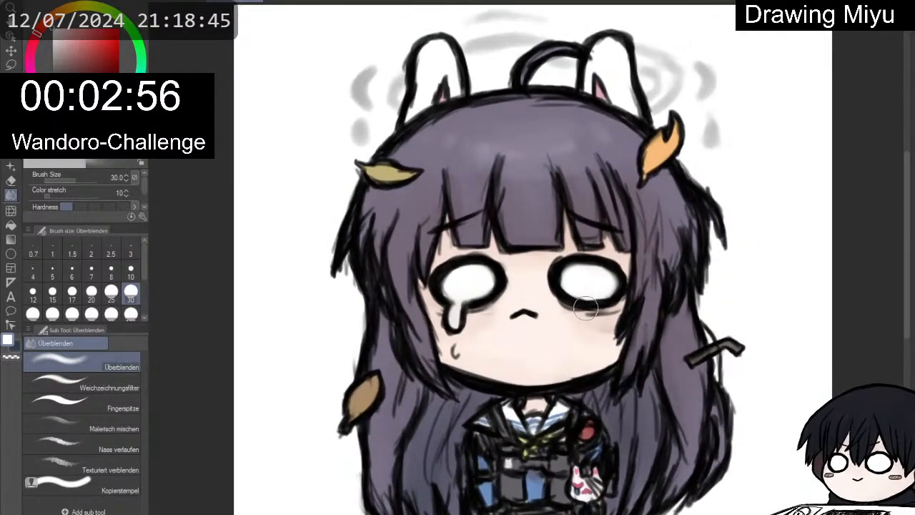
pyautogui.scroll(1, 586, 306)
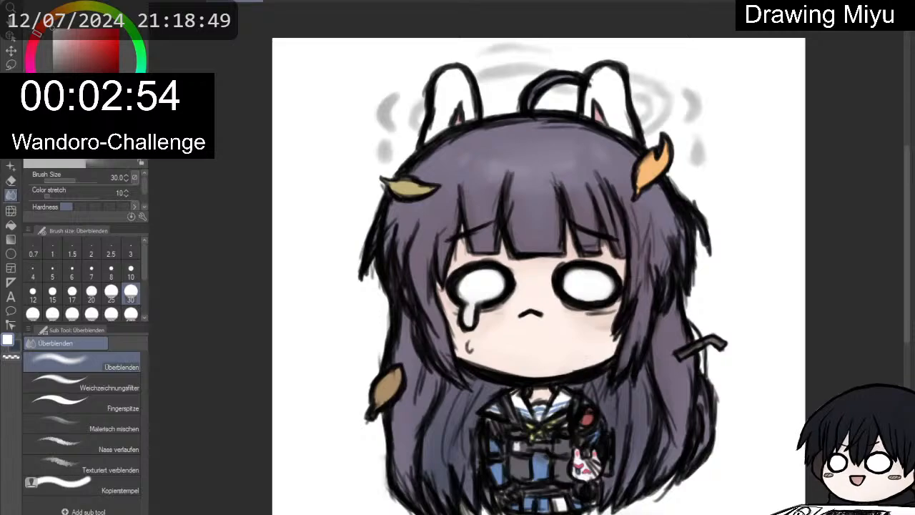
# View the other open drawing of the grey-haired chibi in the blue sweater, and return to the Miyu drawing.
pyautogui.hotkey('ctrl', '0')
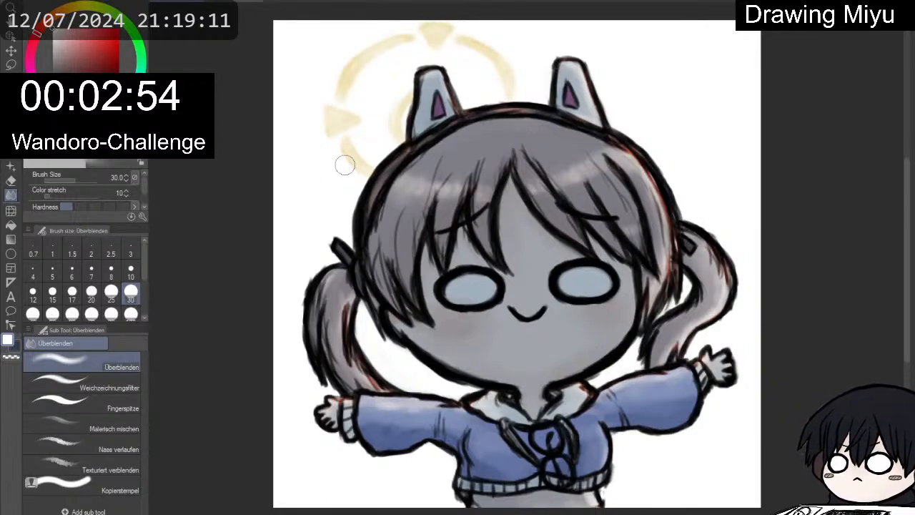
pyautogui.scroll(-1, 344, 165)
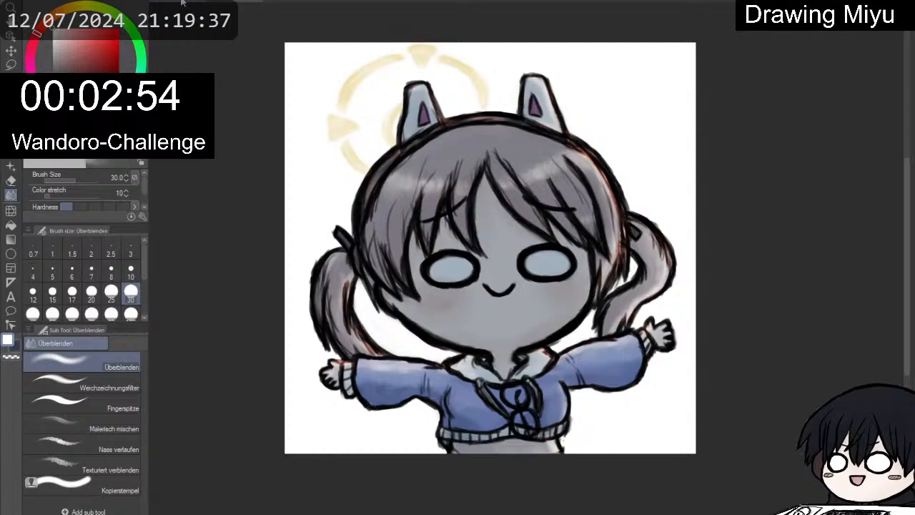
pyautogui.click(215, 3)
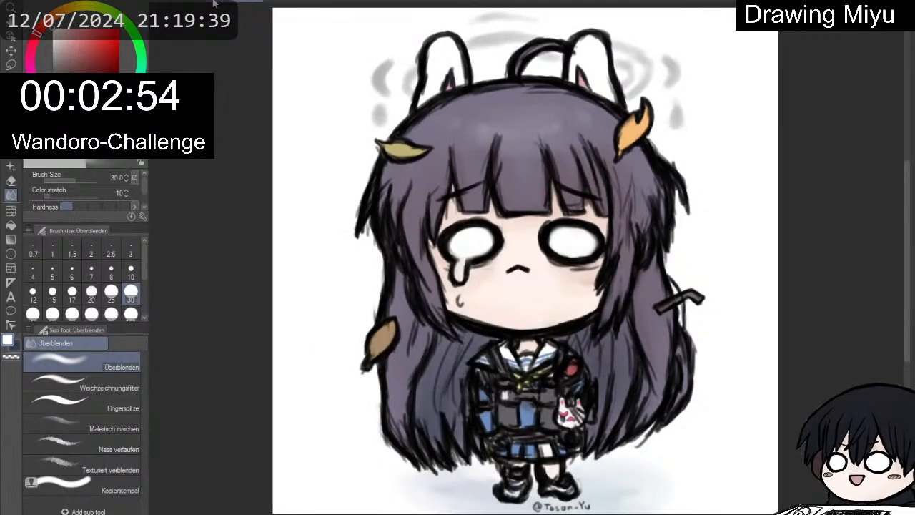